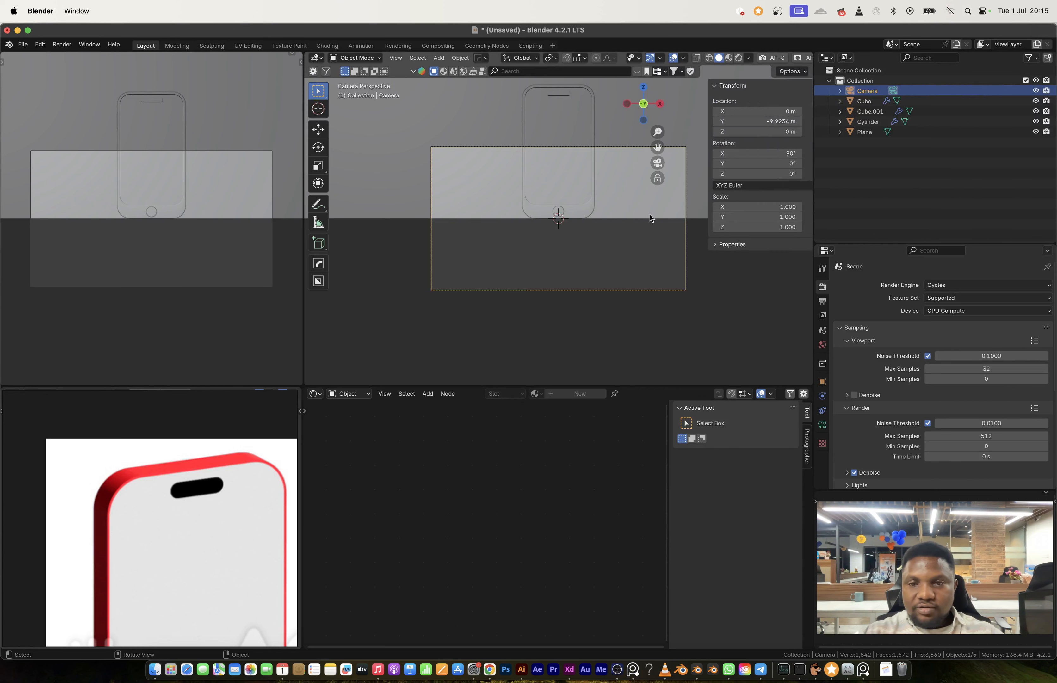
Step: Lock the camera to the view and reposition it to frame the phone from a slightly raised angle
left_click(806, 201)
left_click(747, 167)
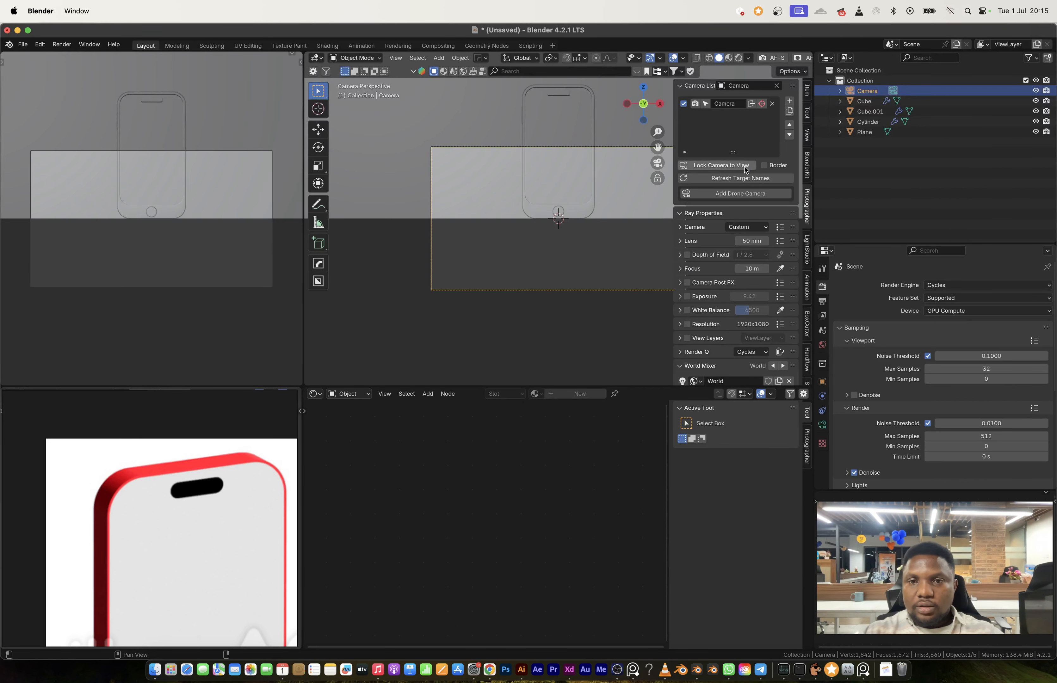
key("n")
middle_click_drag(591, 192, 646, 301, "shift")
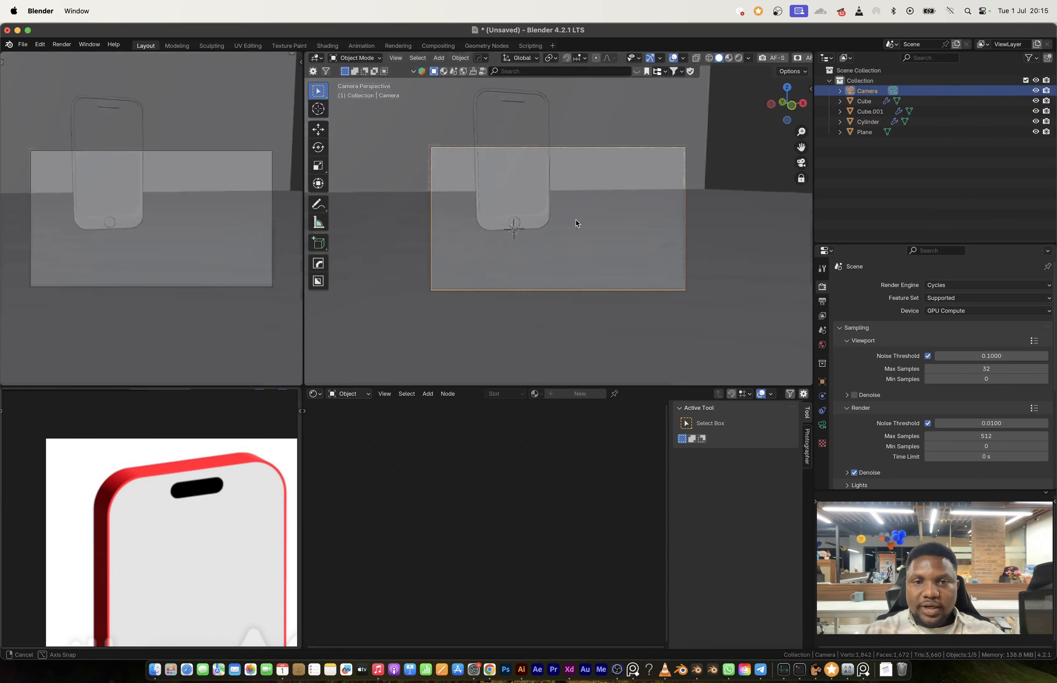
scroll(571, 241, "down", 2)
mouse_move(571, 241)
middle_mouse_down("shift")
mouse_move(540, 253)
mouse_move(571, 247)
mouse_move(564, 236)
middle_mouse_up("shift")
scroll(554, 247, "down", 1)
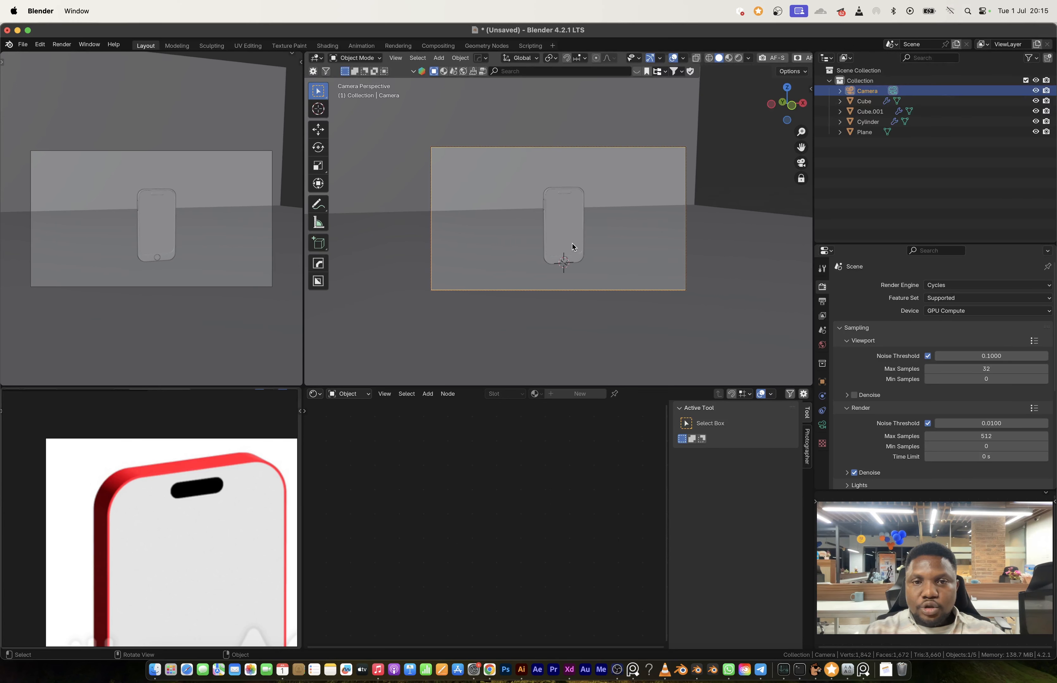
scroll(571, 246, "up", 2)
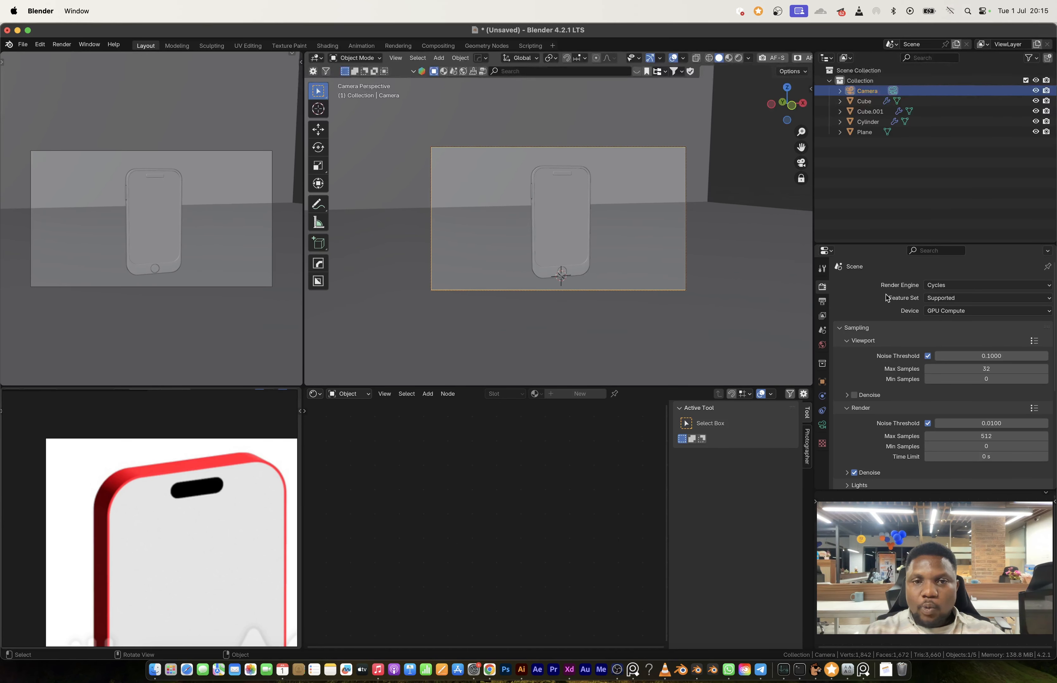
Step: Set the horizontal render resolution to 1080 px for a square frame
left_click(822, 425)
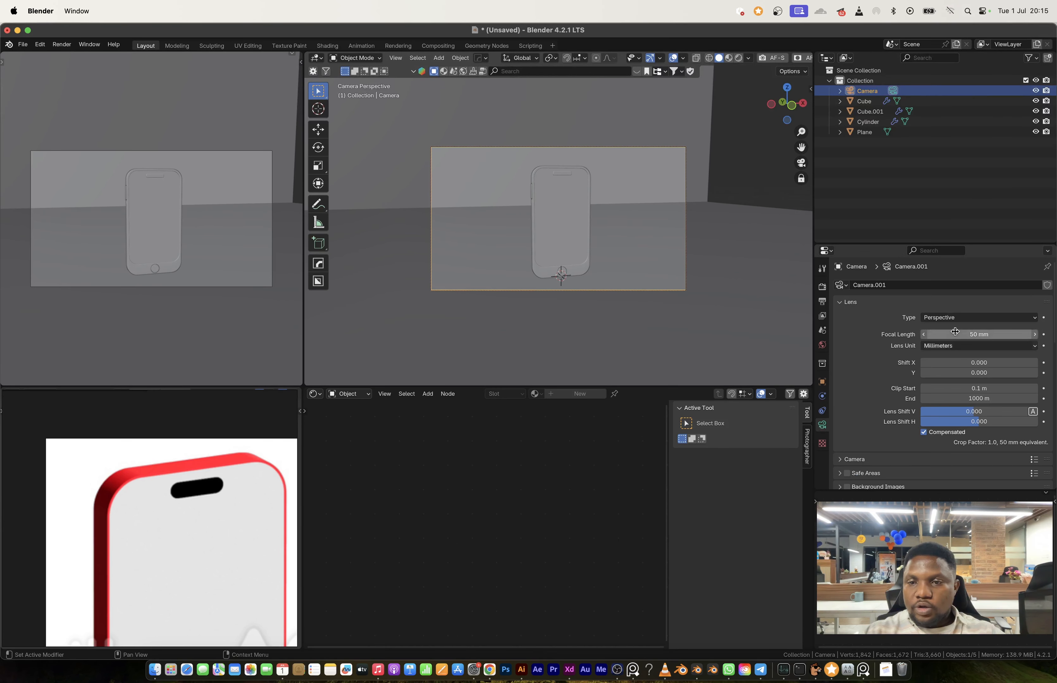
left_click(821, 302)
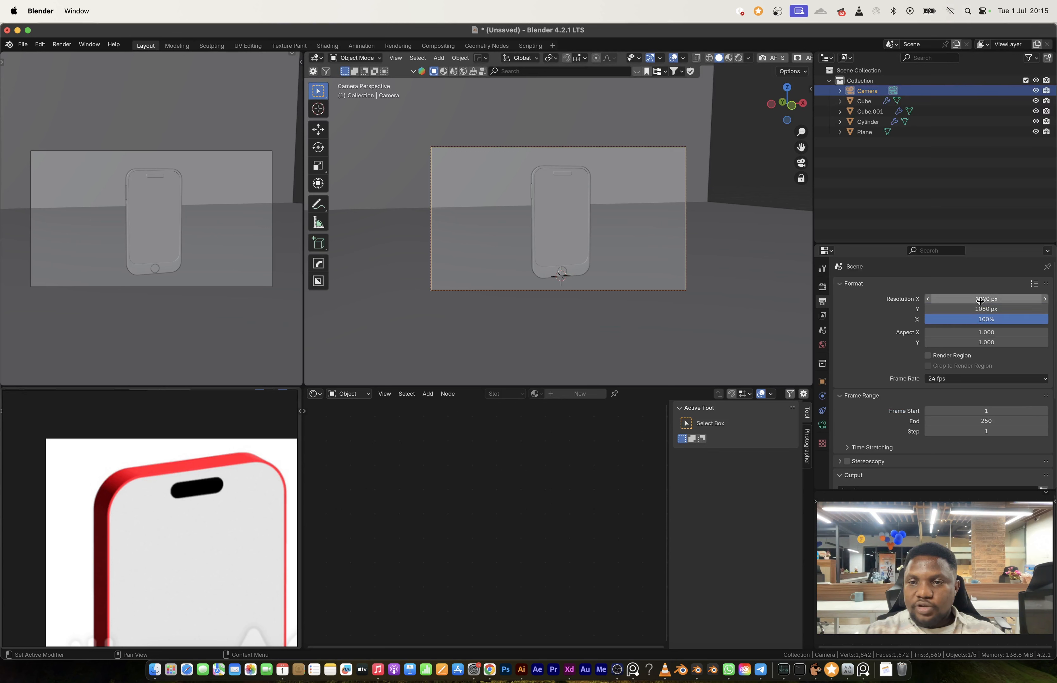
type("1080")
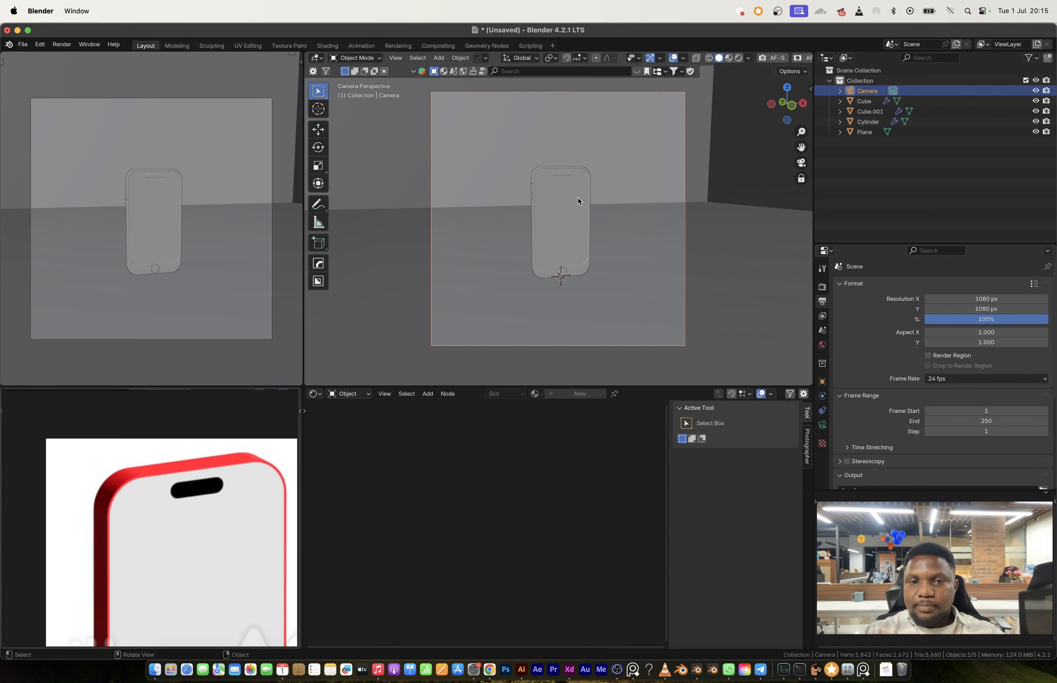
Step: Set the camera's focal length to 150 mm and reframe the phone at a three-quarter angle
scroll(578, 202, "down", 1)
scroll(580, 219, "up", 2)
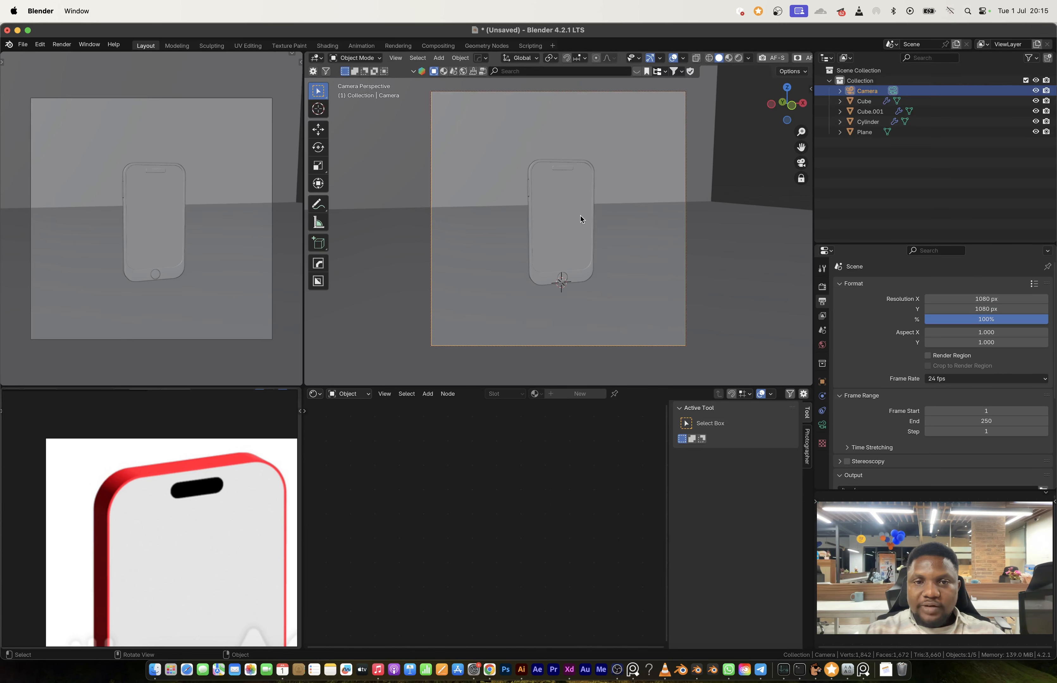
middle_click_drag(578, 219, 580, 224)
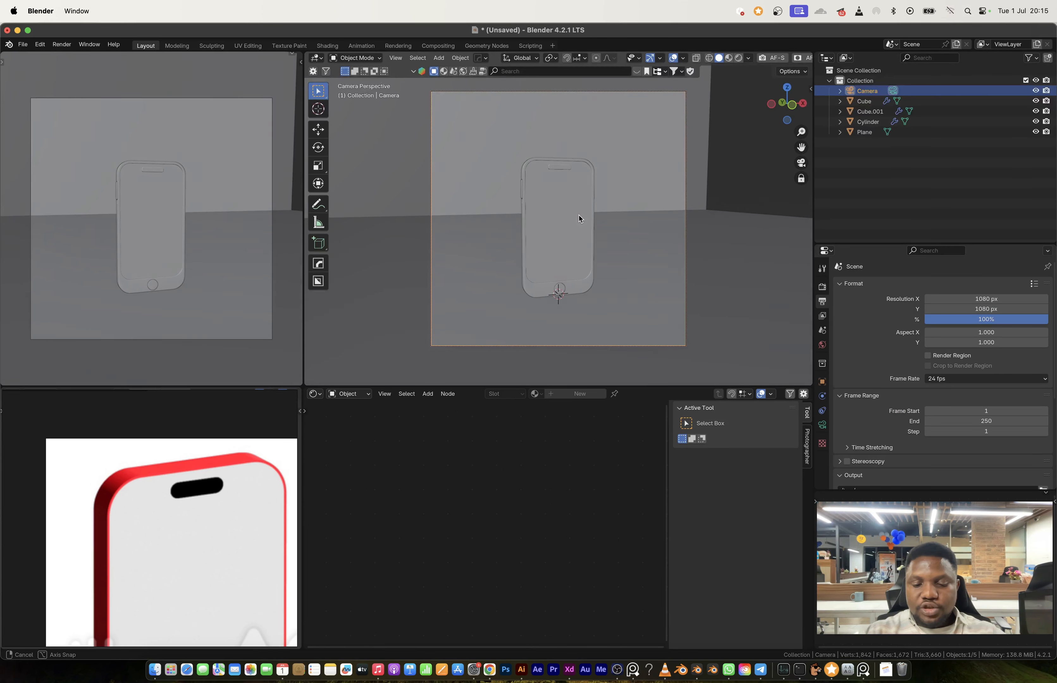
key("n")
double_click(751, 241)
type("150")
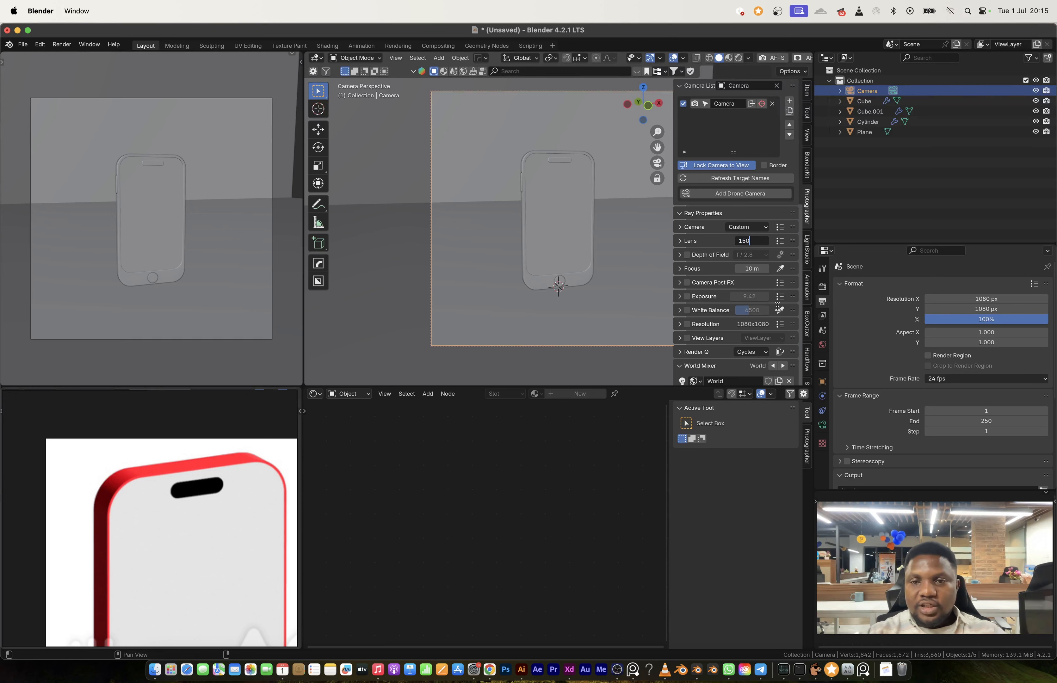
key("Return")
scroll(582, 233, "down", 6)
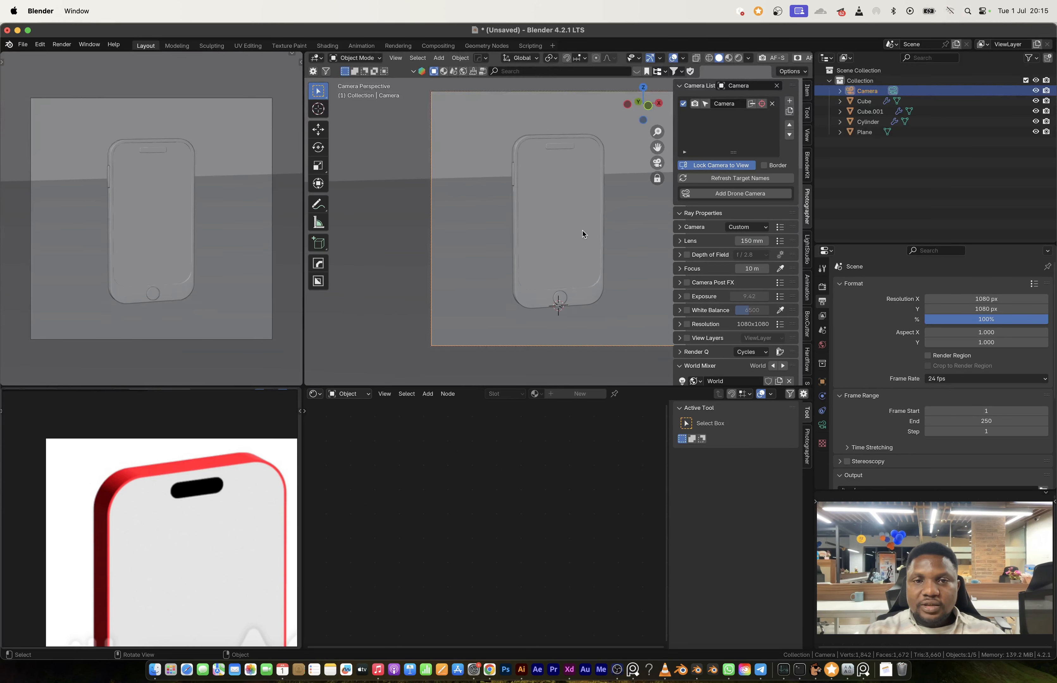
middle_click_drag(582, 232, 502, 217, "shift")
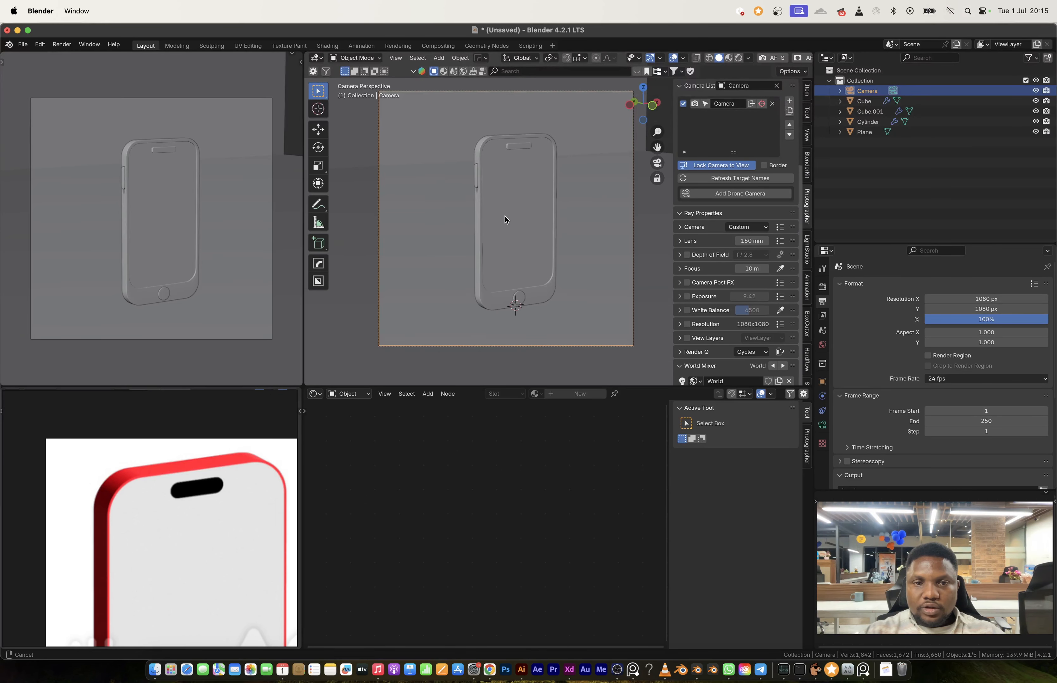
Step: Scale the backdrop plane along X to about 1.38 times and fine-tune the camera angle on the phone
left_click(568, 196)
key("s")
key("x")
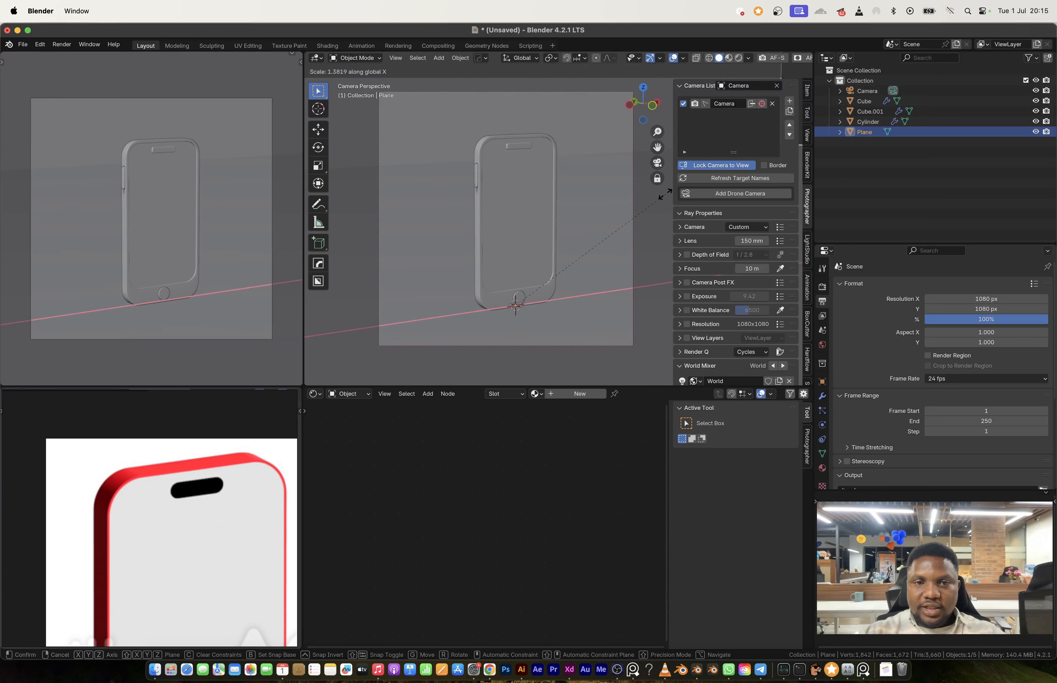
left_click(661, 195)
middle_click_drag(528, 222, 522, 219, "shift")
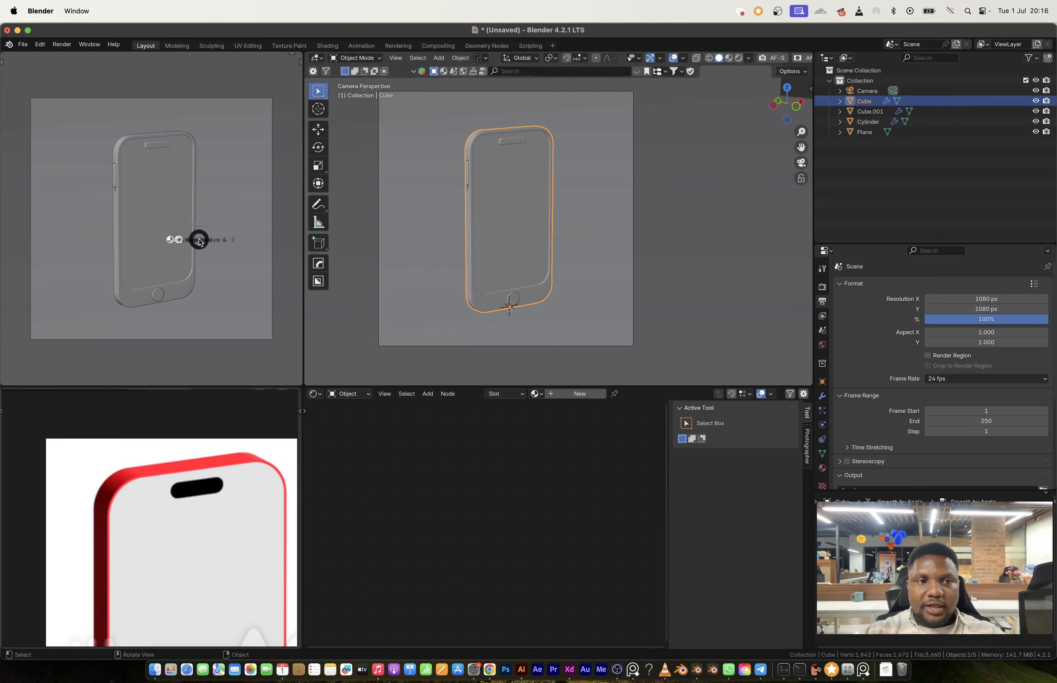
Step: Switch the smaller camera viewport to rendered shading and open the world settings
key("z")
left_click(227, 267)
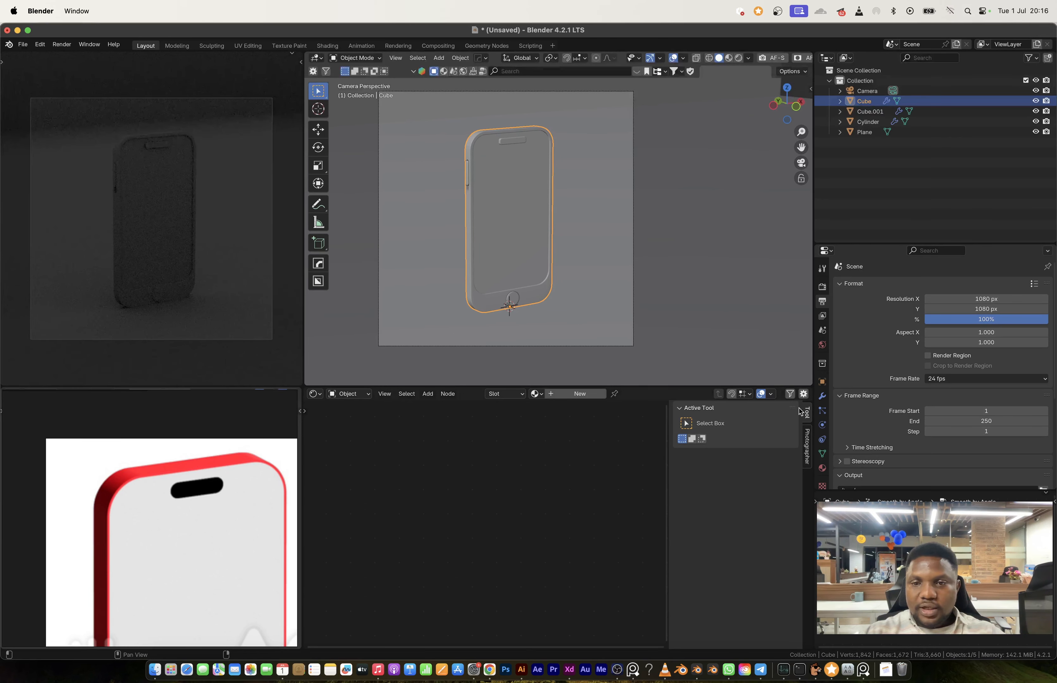
left_click(821, 345)
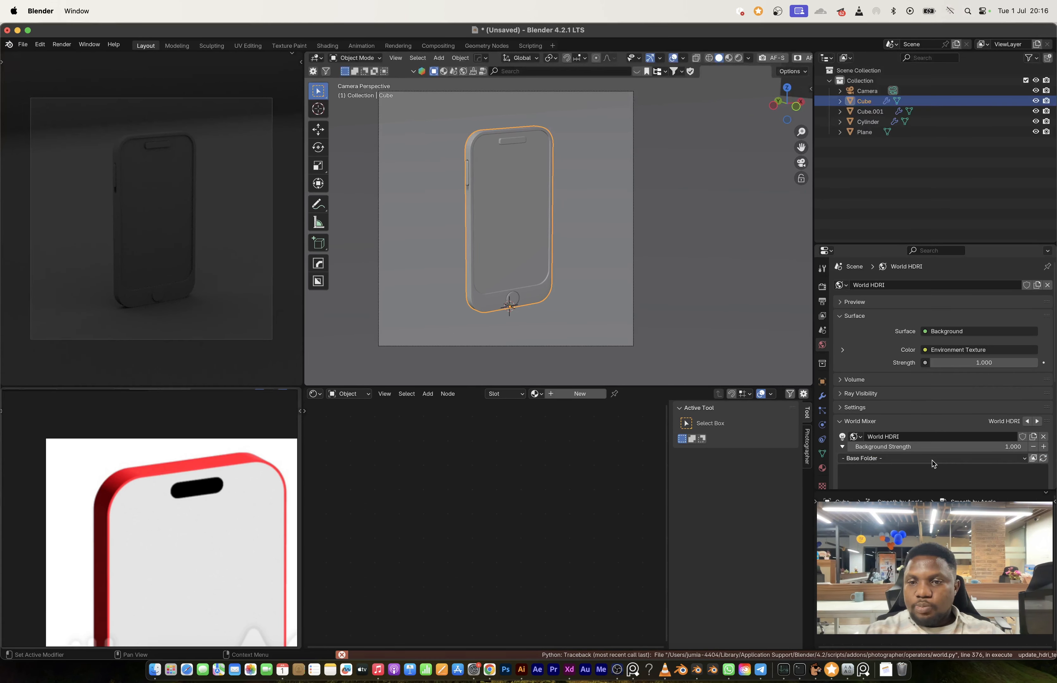
Step: Try the schadowplatz_1k and paul_lobe_haus_1k HDRIs as the world environment
left_click(933, 463)
left_click(920, 309)
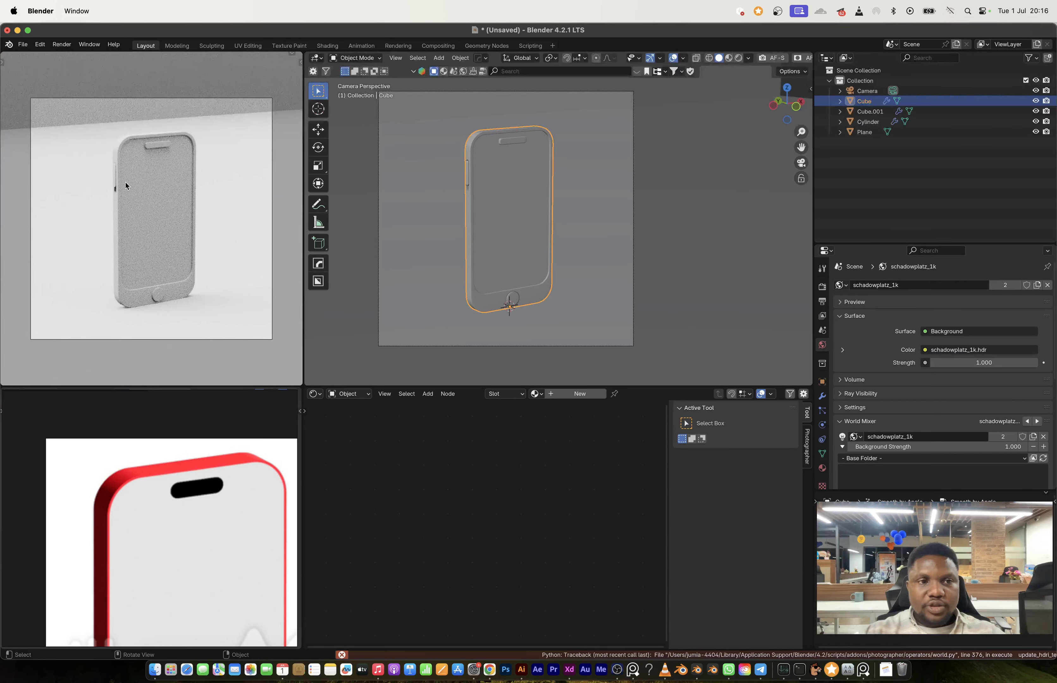
scroll(942, 450, "down", 5)
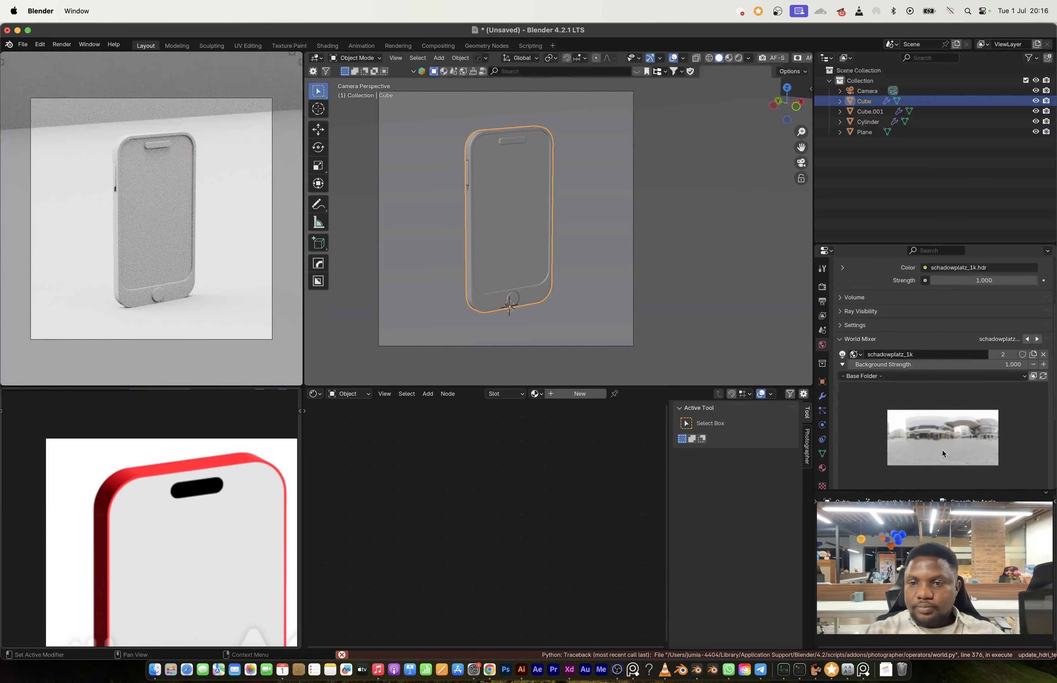
left_click(942, 408)
left_click(661, 115)
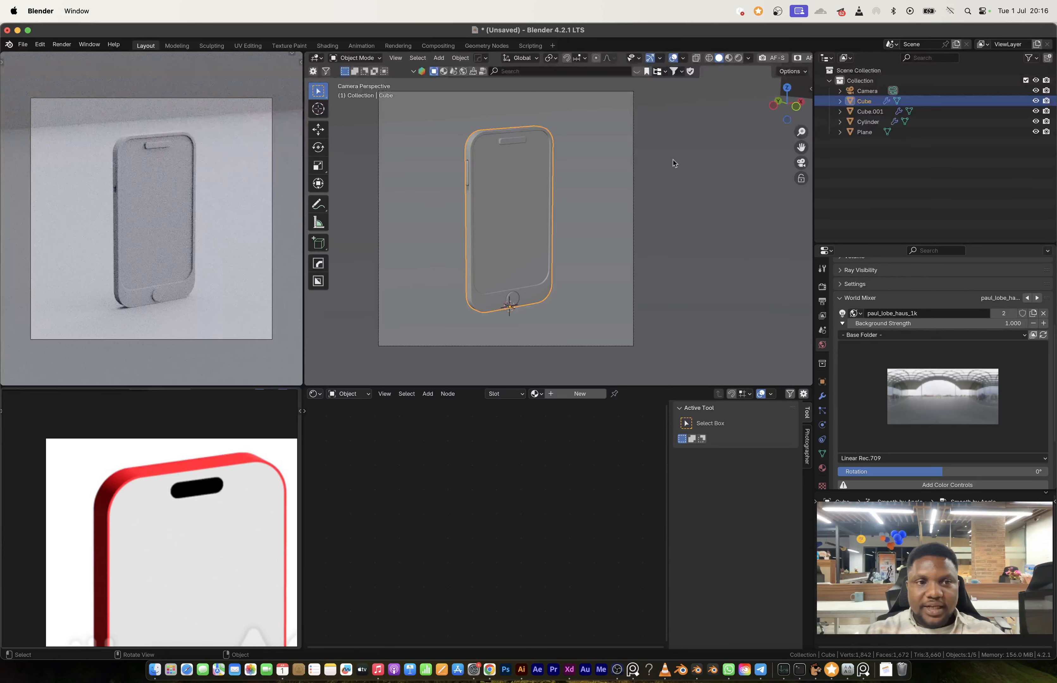
Step: Light the scene with the overcast outdoor plaza HDRI from the World Mixer's library
scroll(948, 411, "down", 5)
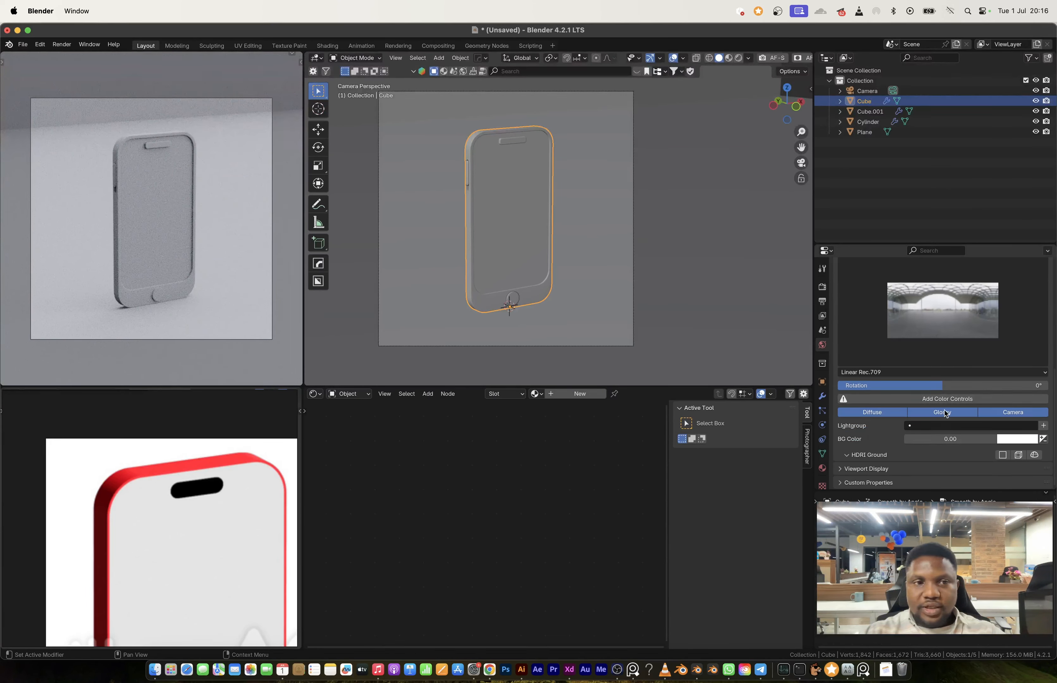
left_click(939, 331)
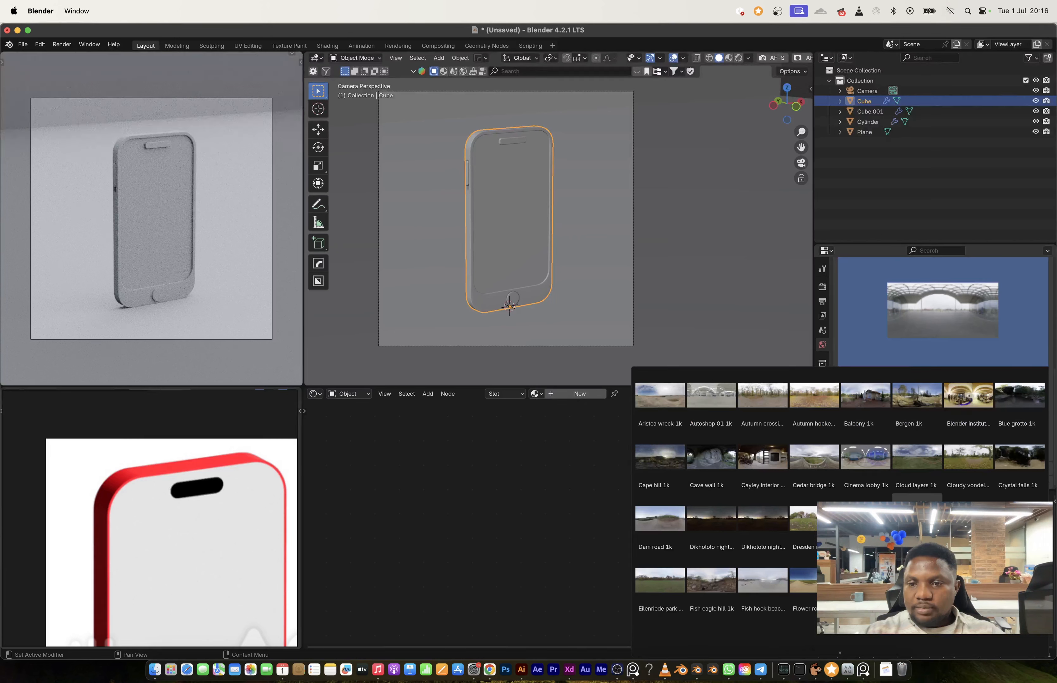
left_click(968, 524)
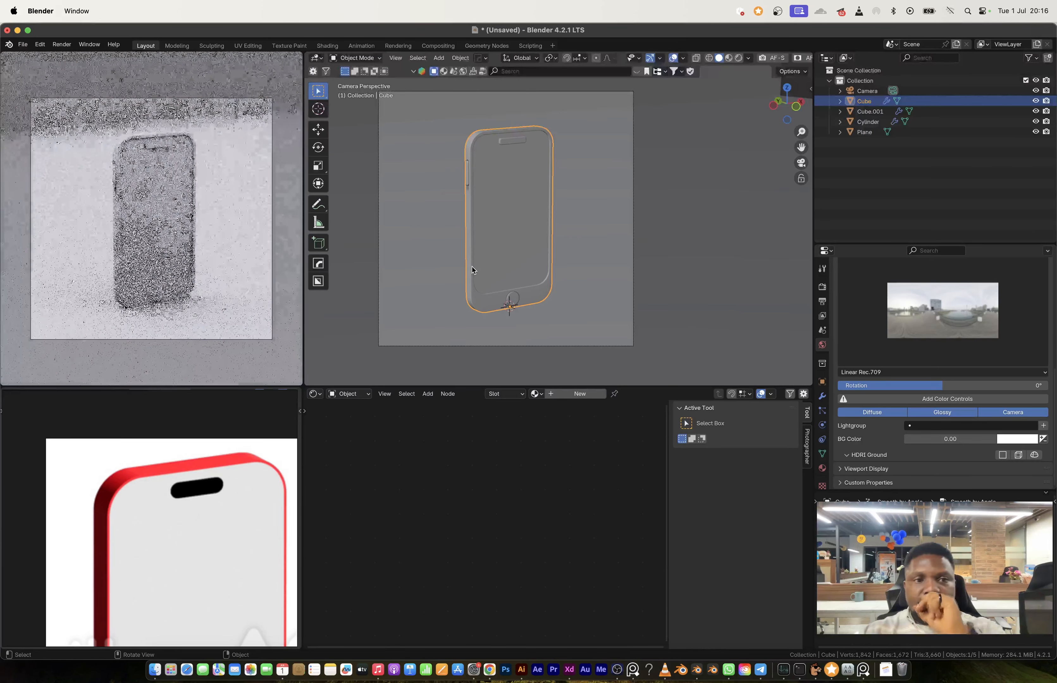
Step: Restrict the rendered camera preview to a render region covering the square camera frame
left_click(597, 197)
key("Tab")
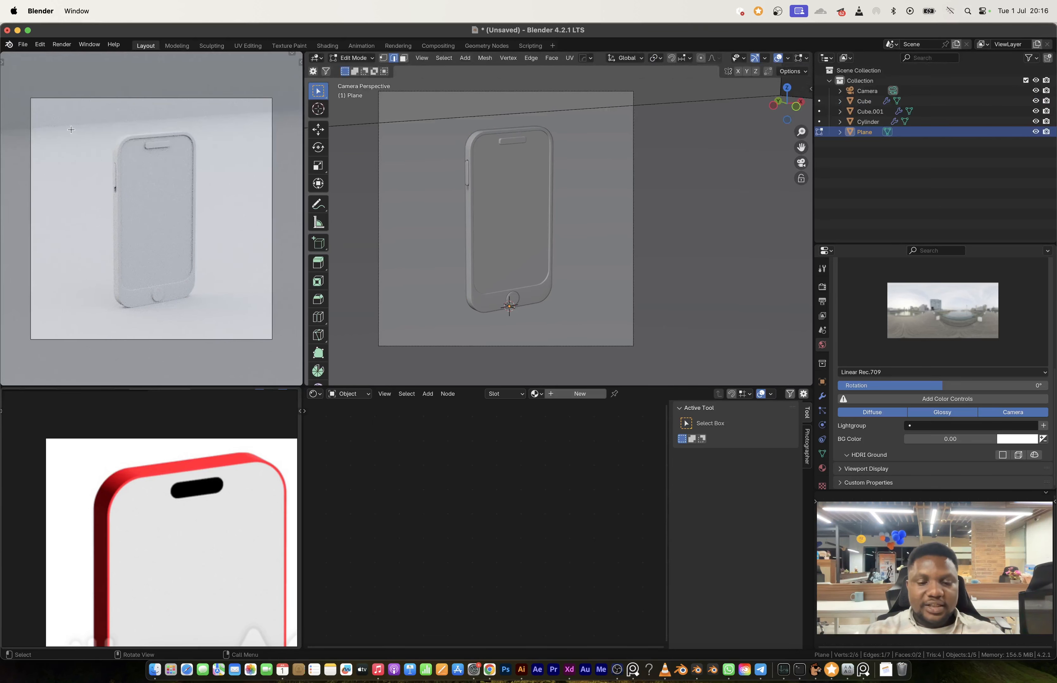
key("Tab")
key("ctrl+b")
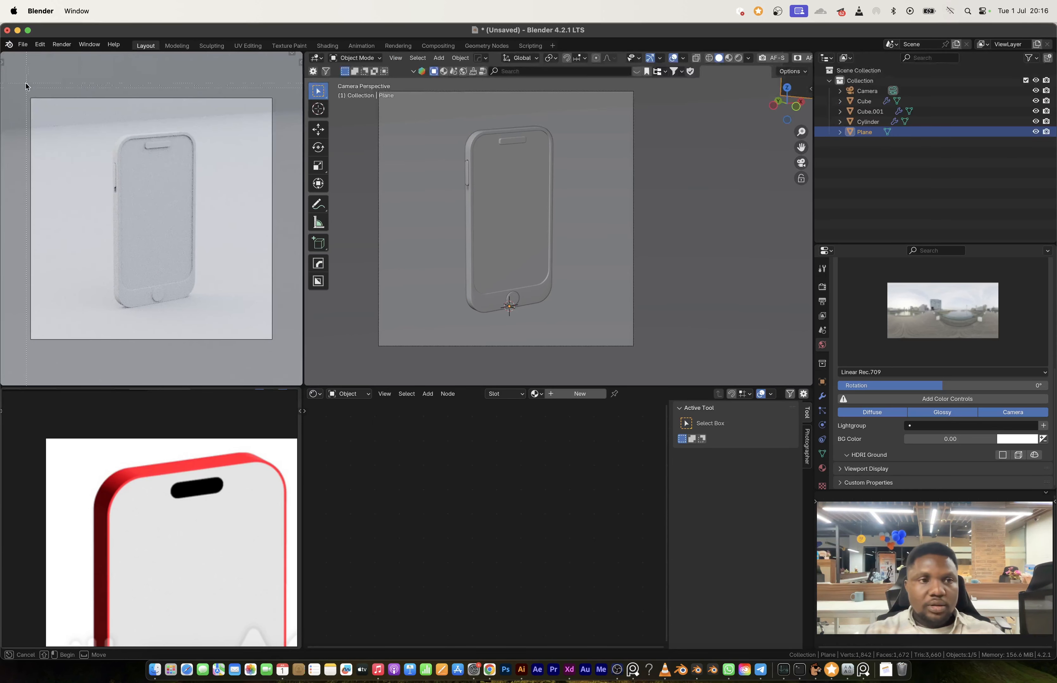
left_click_drag(26, 86, 208, 319)
left_click_drag(274, 352, 274, 352)
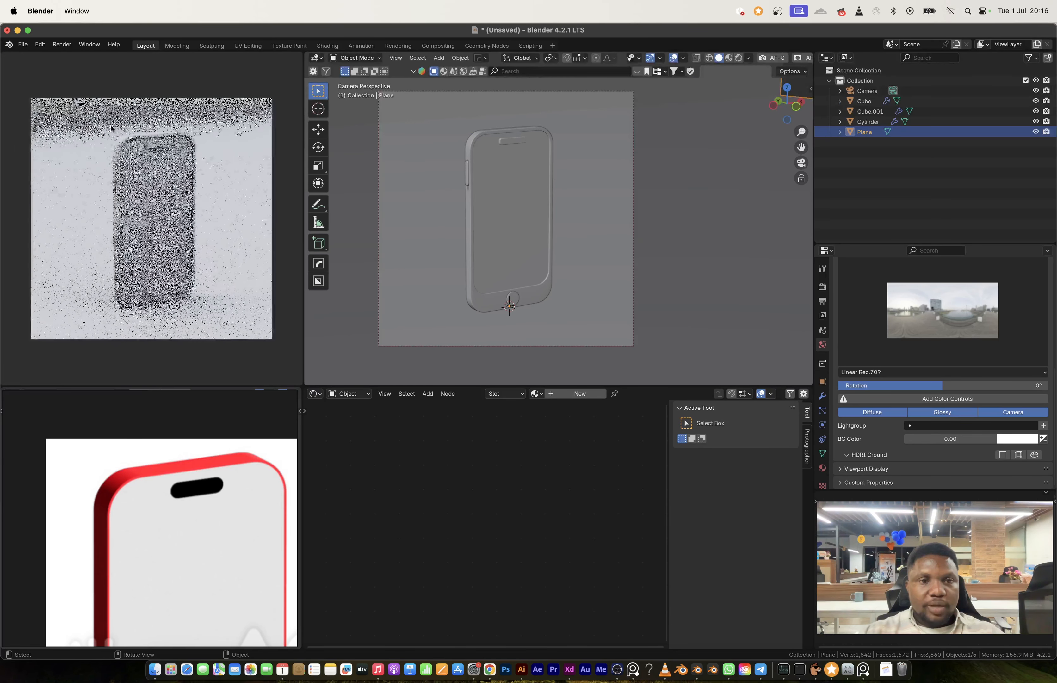
Step: Move the backdrop's rear wall face about 12.3 m toward the phone along Y
key("Tab")
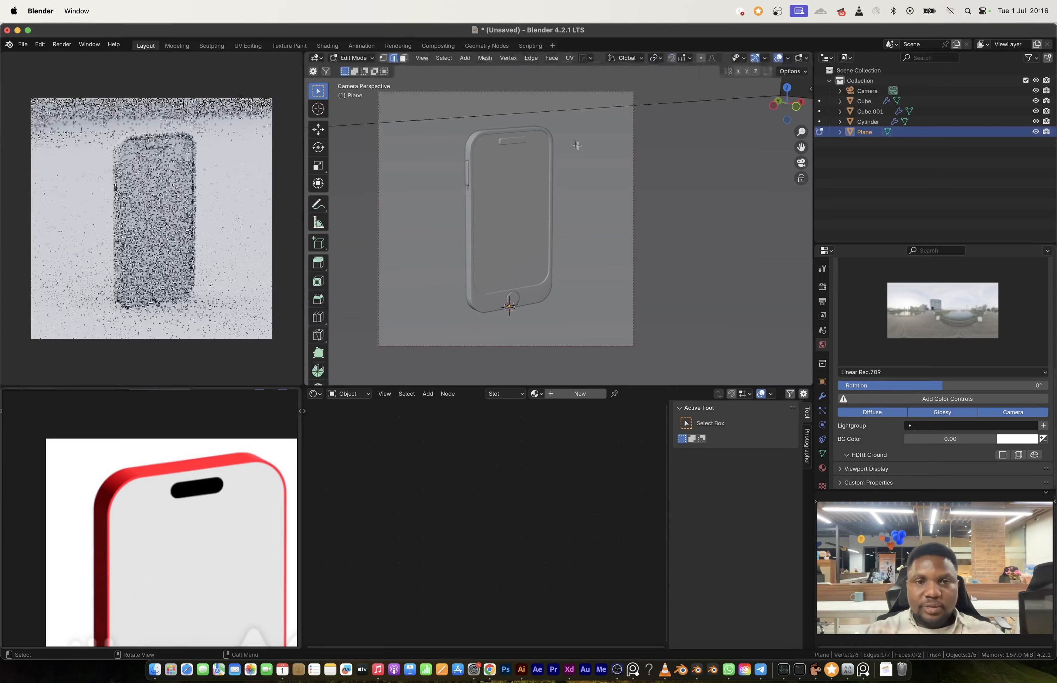
key("3")
left_click(444, 106)
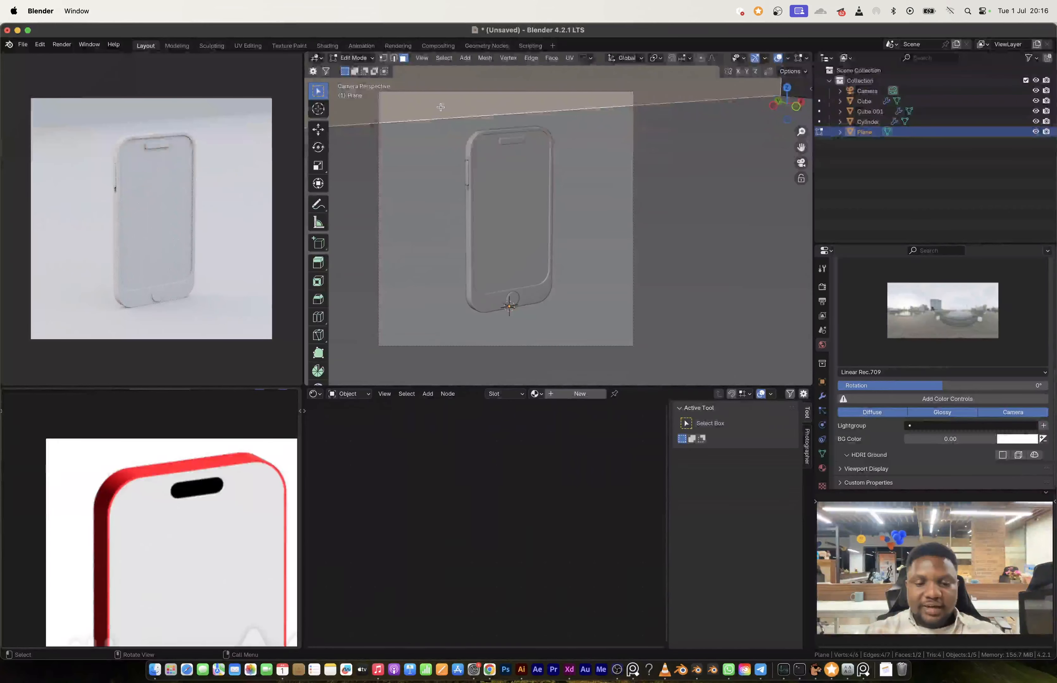
key("g")
key("y")
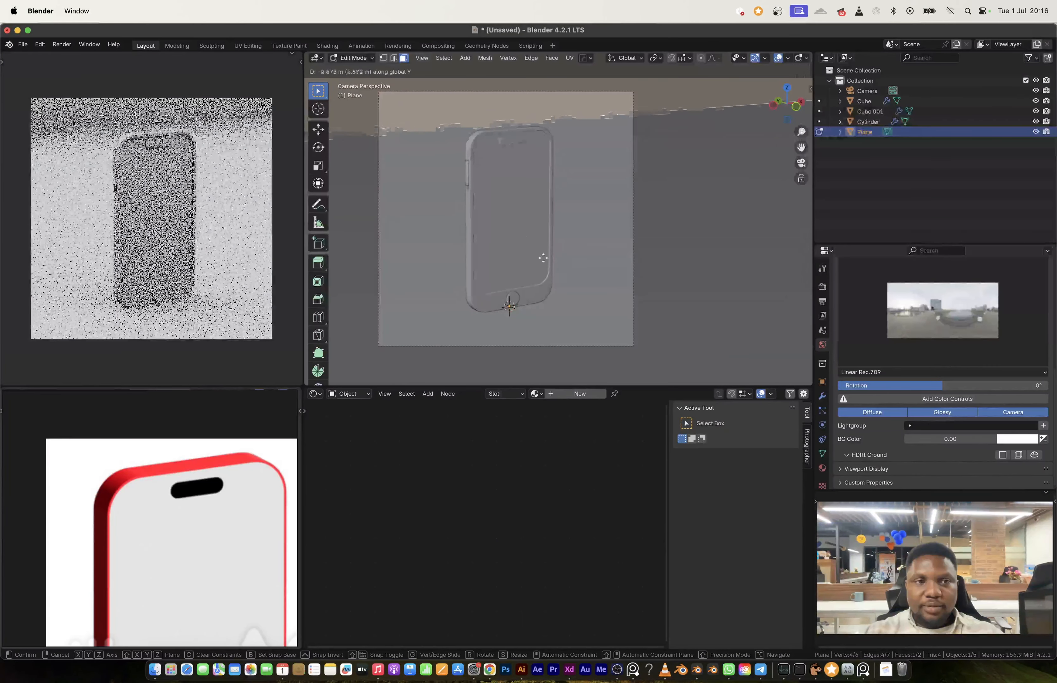
left_click(750, 236)
Step: Select the edge where the backdrop's wall meets its floor and apply the plane's scale
key("2")
left_click(591, 144)
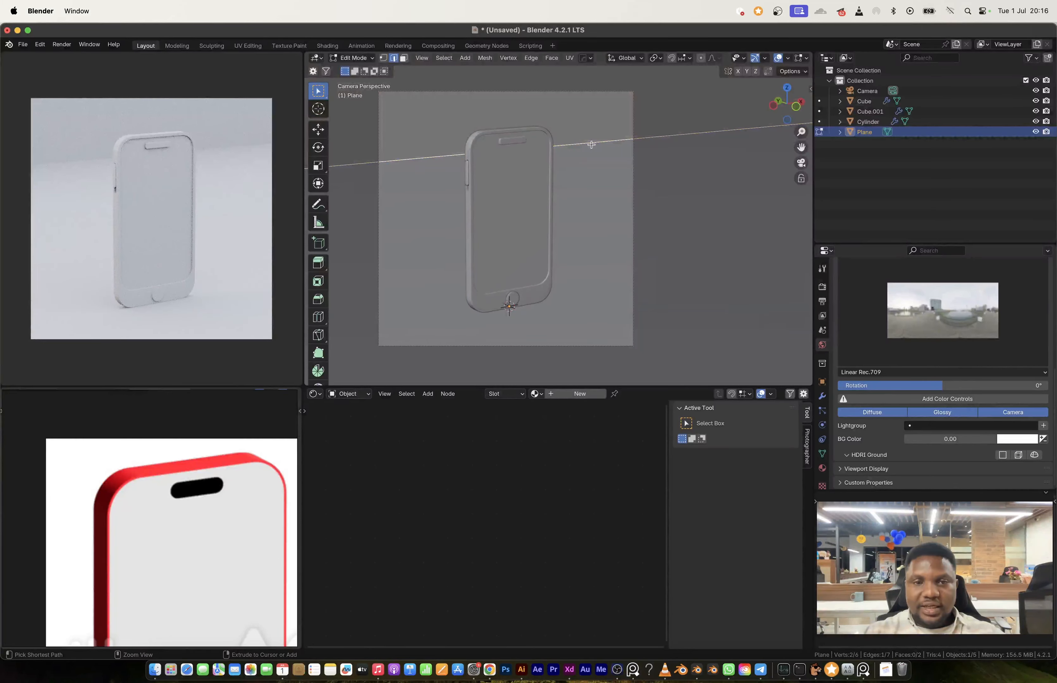
key("Tab")
key("ctrl+a")
left_click(577, 164)
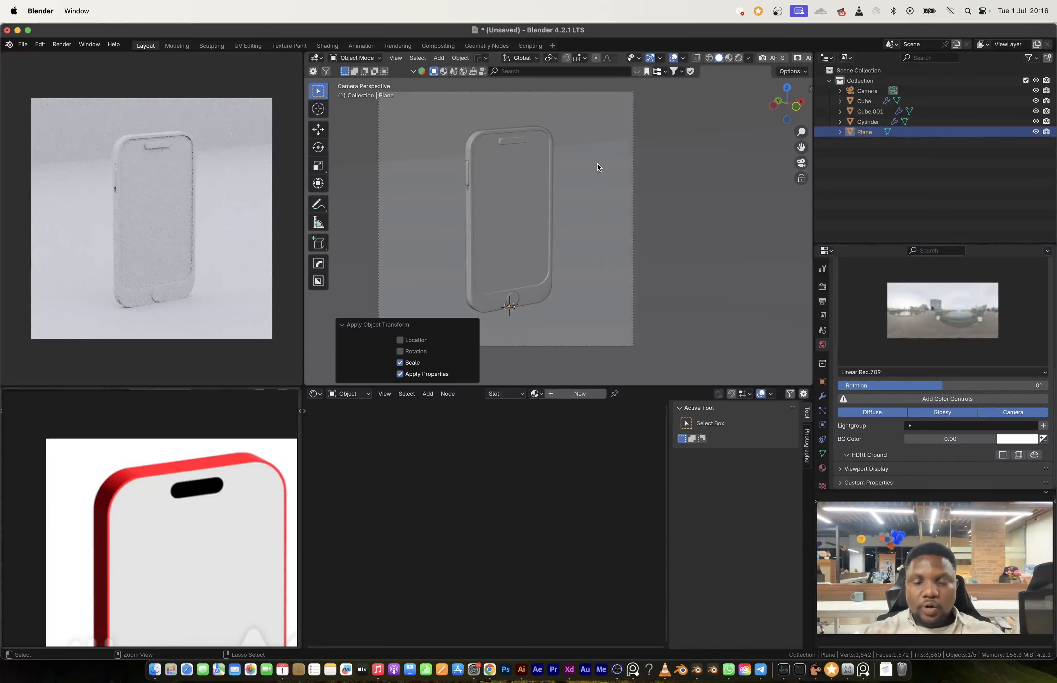
Step: Bevel the backdrop's wall-floor edge with 6 segments and shade the plane auto smooth
key("Tab")
key("ctrl+b")
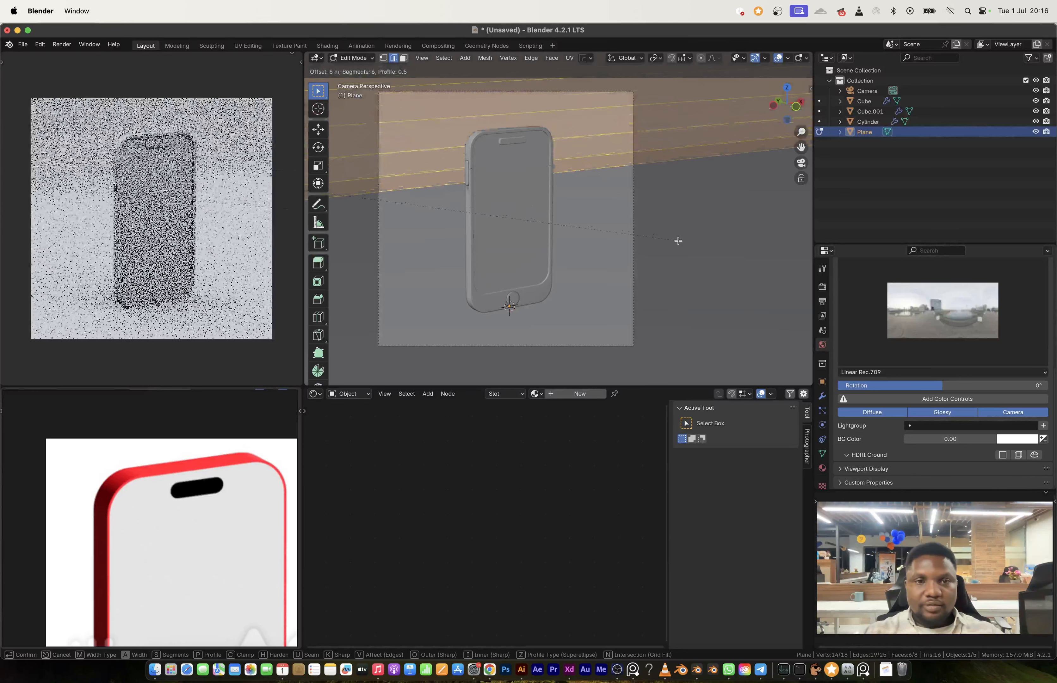
left_click(677, 241)
key("Tab")
right_click(579, 181)
left_click(546, 190)
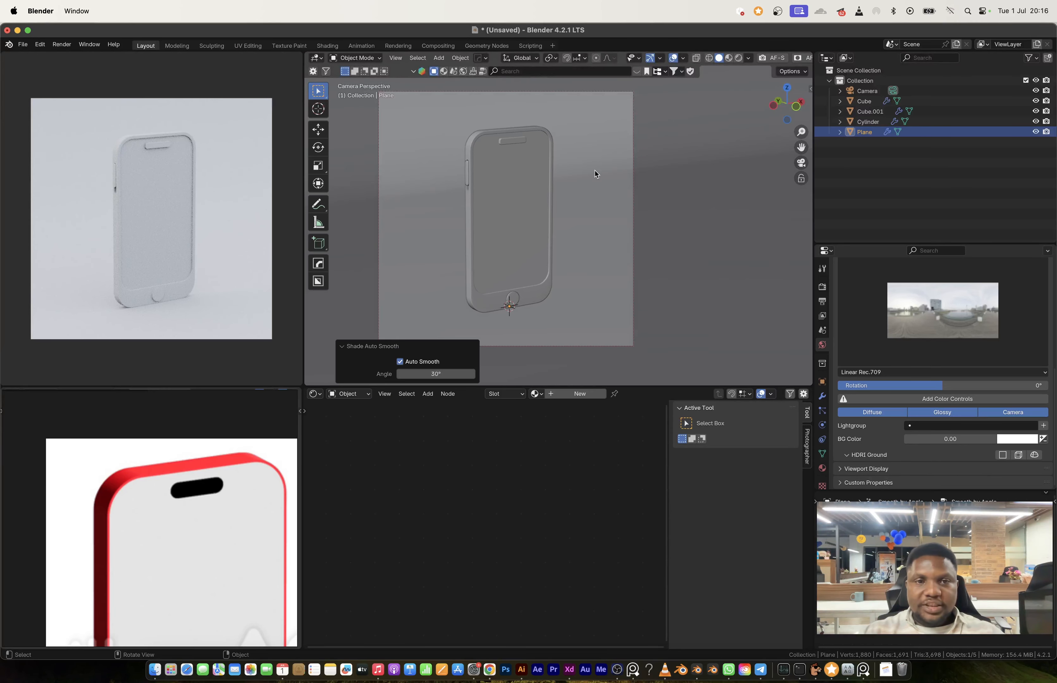
Step: Raise the phone body, home button and side button slightly along Z above the backdrop floor
left_click(515, 302)
left_click(525, 299, "shift")
scroll(525, 300, "up", 2)
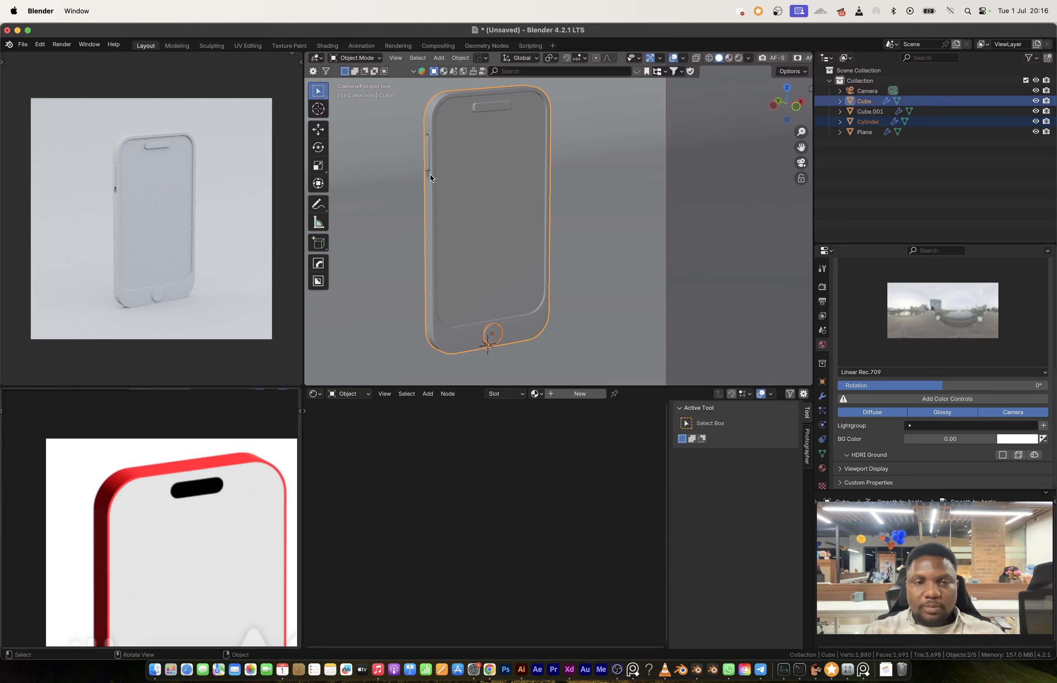
key("g")
key("z")
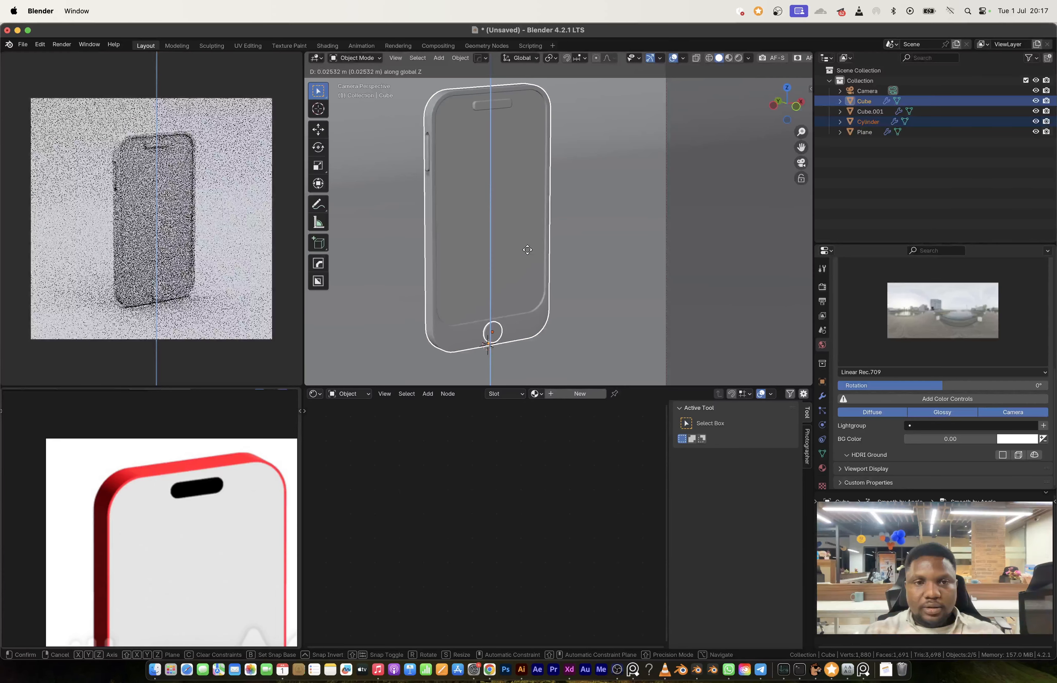
right_click(526, 249)
left_click(523, 288, "shift")
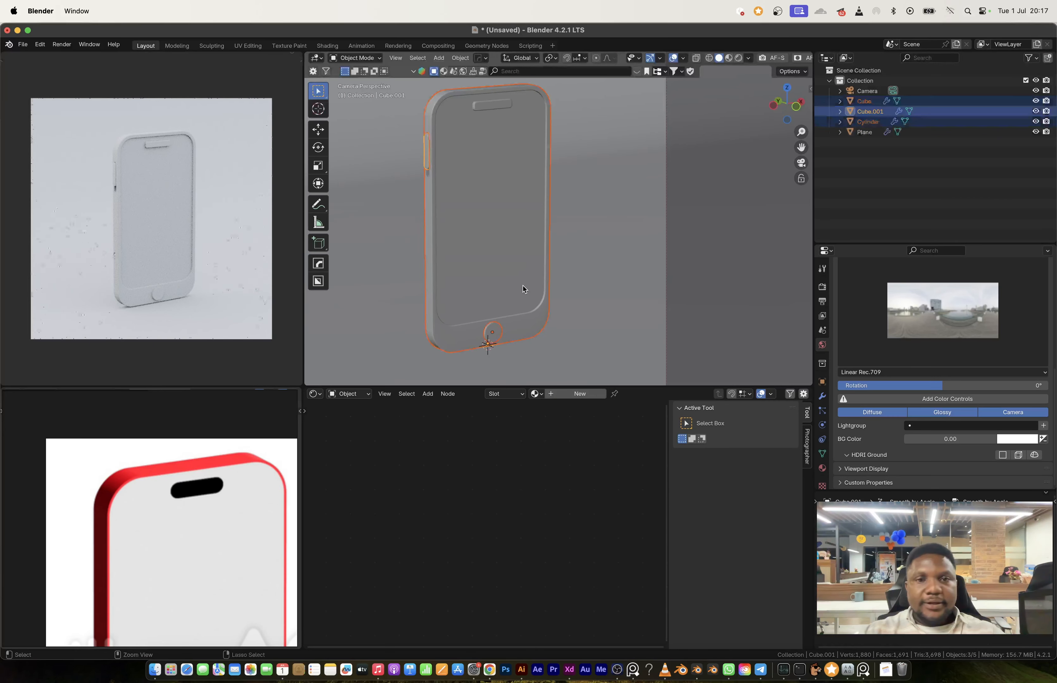
left_click(609, 280)
left_click(427, 154)
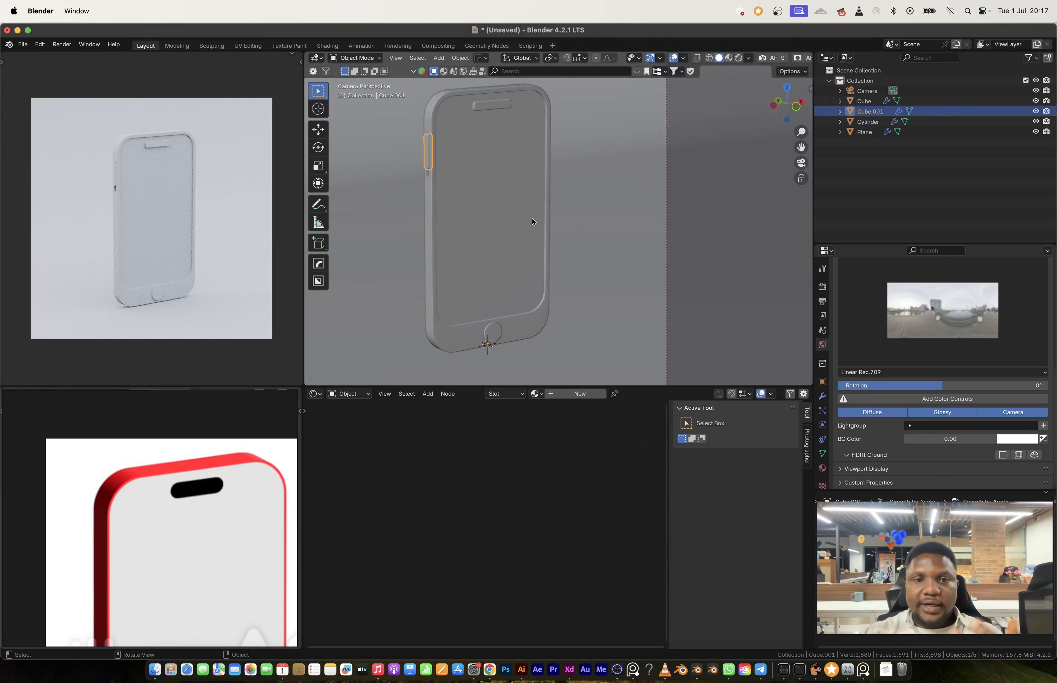
Step: Examine the colours and illustration of the orange Shopee banner on the reference board
scroll(221, 541, "down", 15)
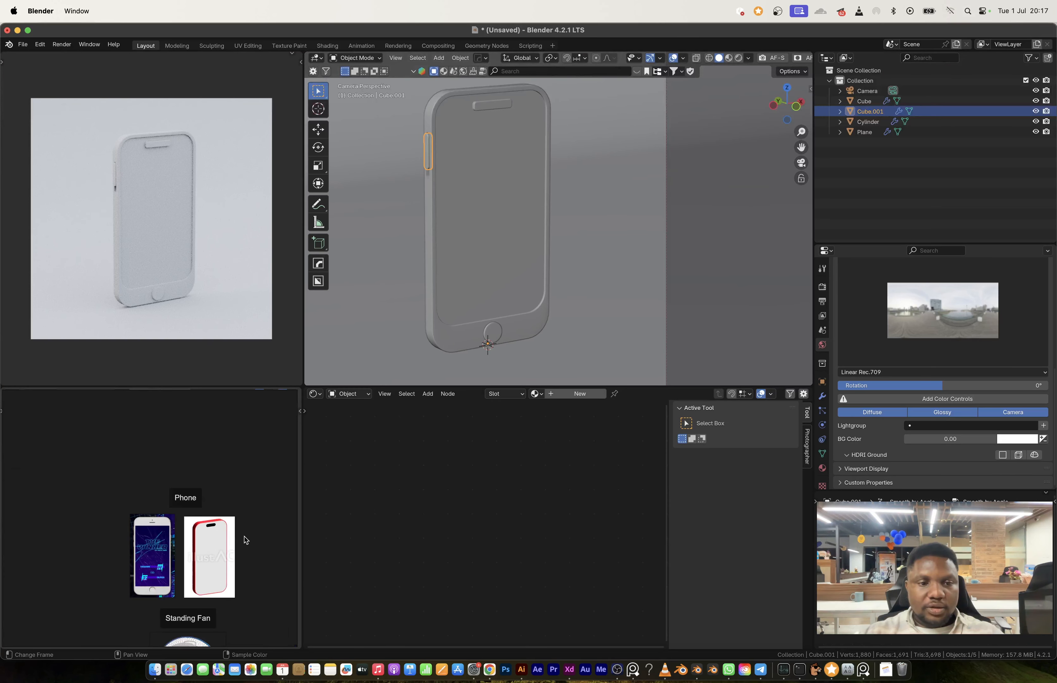
middle_click_drag(291, 567, 72, 529)
middle_click_drag(179, 520, 118, 490)
scroll(117, 489, "up", 6)
scroll(118, 489, "down", 6)
middle_click_drag(155, 542, 139, 510)
scroll(139, 510, "up", 2)
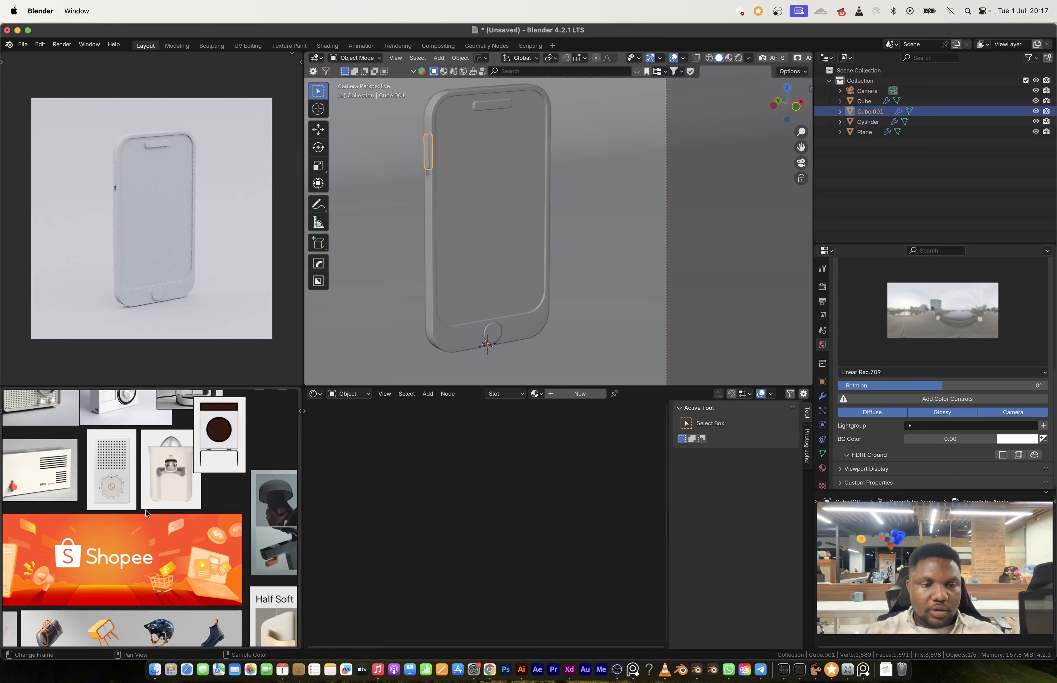
scroll(164, 553, "up", 7)
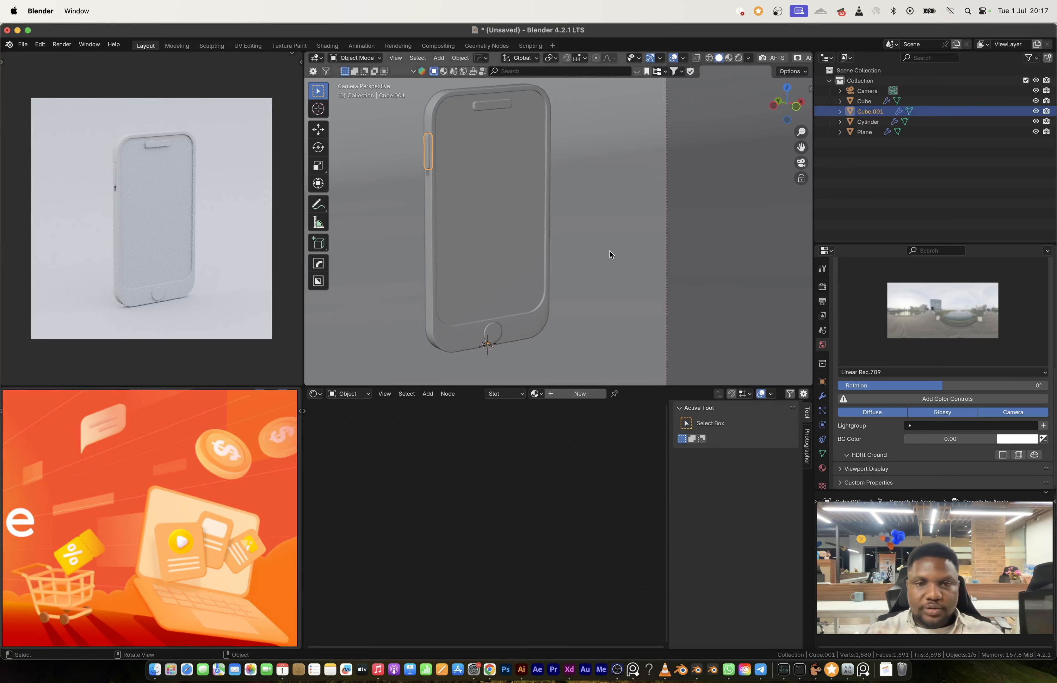
Step: Create a new material for the backdrop plane and name it BACKGROUND
left_click(609, 255)
left_click(579, 393)
left_click(573, 394)
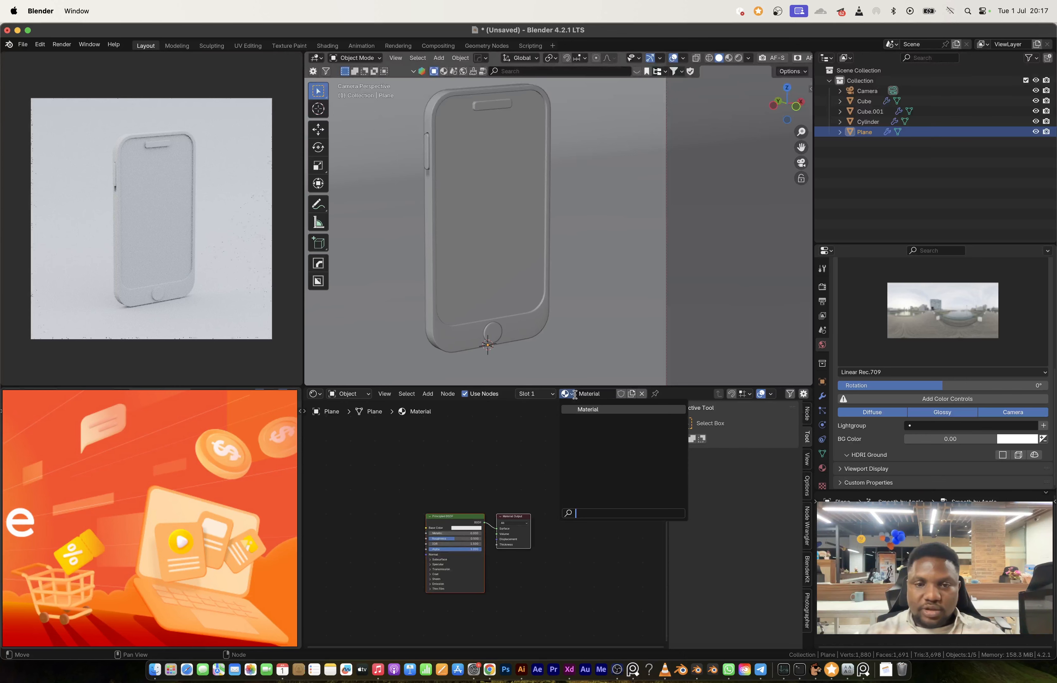
left_click(589, 395)
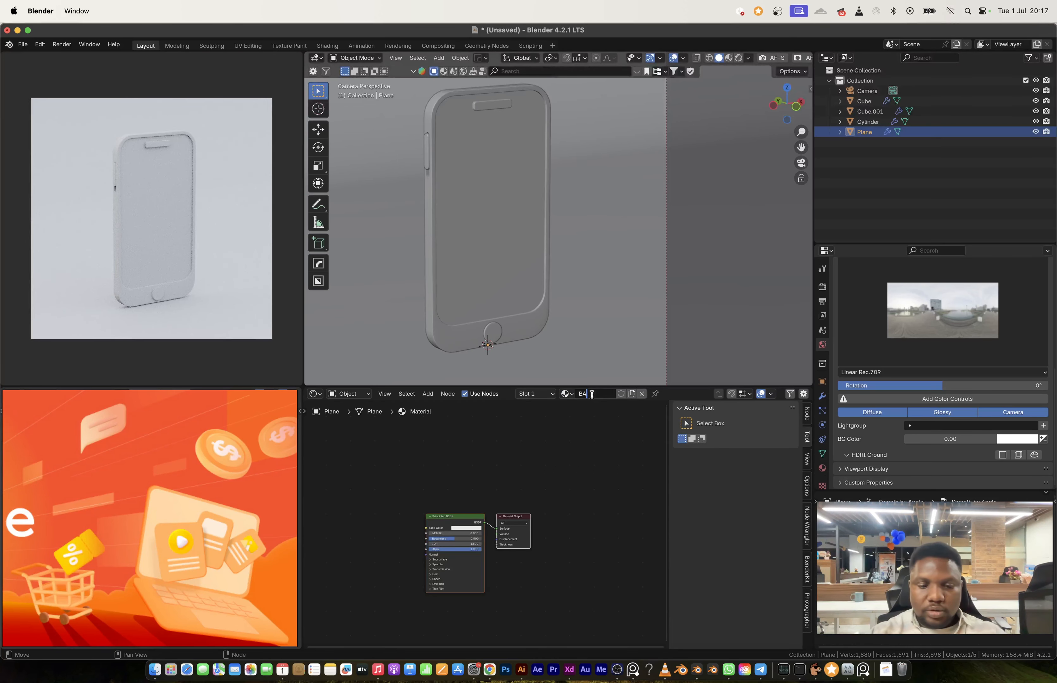
type("BACKGROUND")
key("Return")
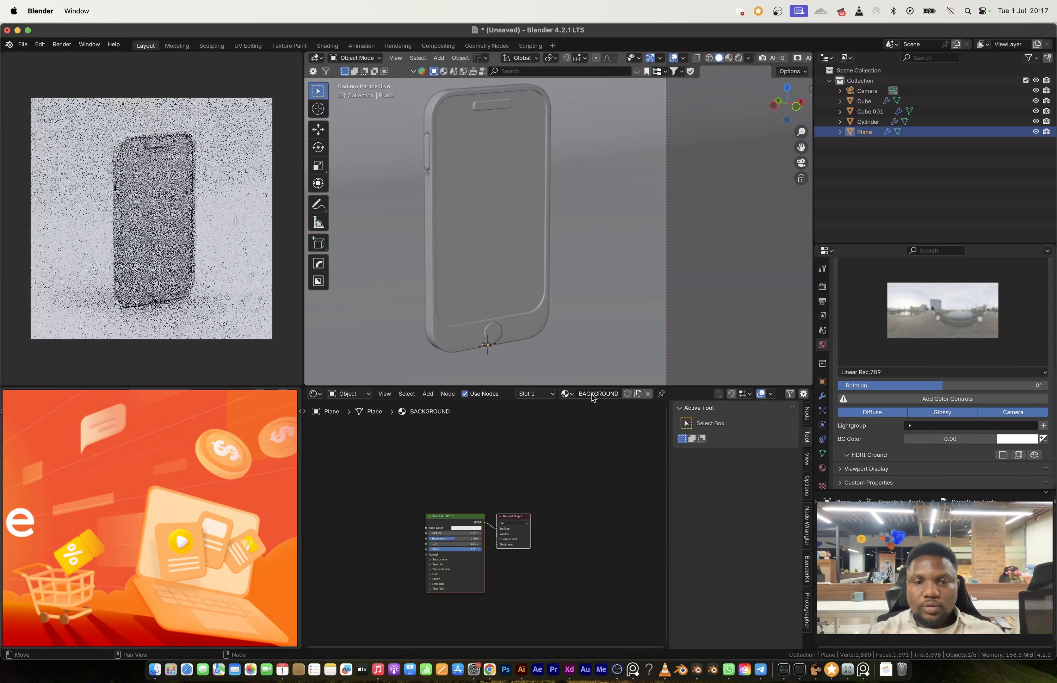
Step: Set the BACKGROUND material's base colour to a light orange with hue 0.071, saturation 0.708 and value 0.8
scroll(444, 546, "up", 5)
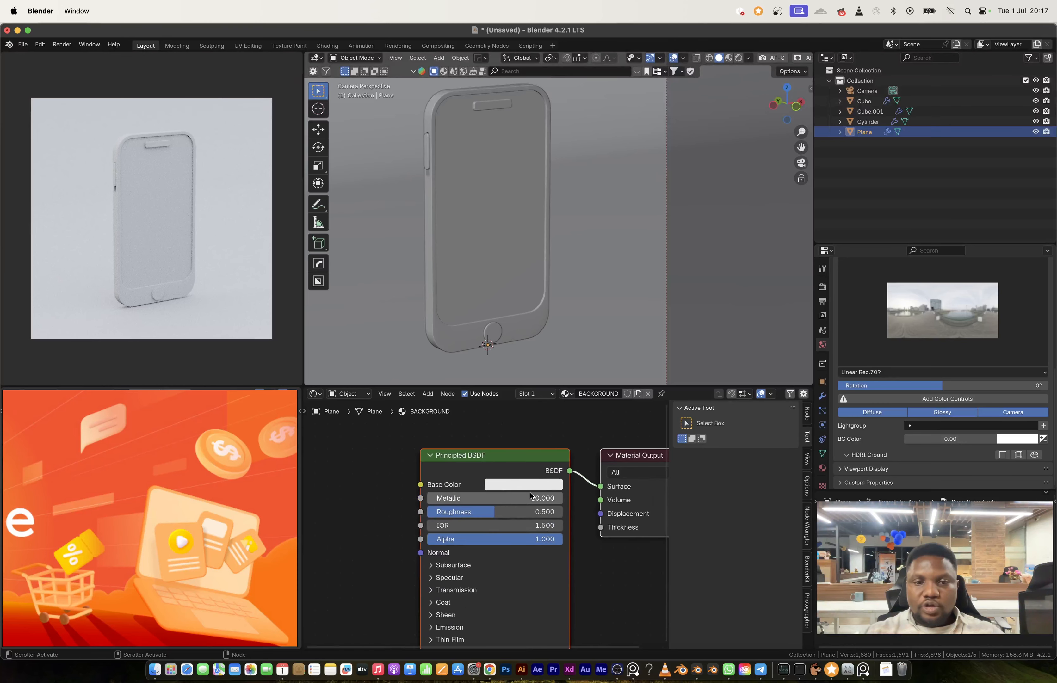
left_click(527, 496)
left_click(527, 484)
left_click(527, 485)
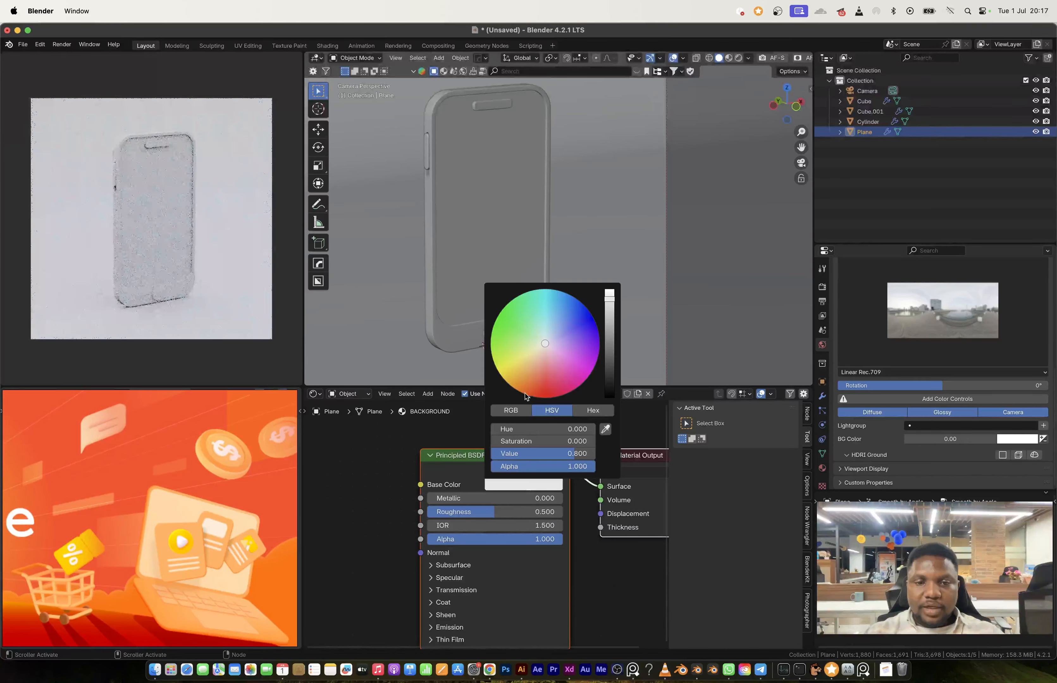
left_click(533, 363)
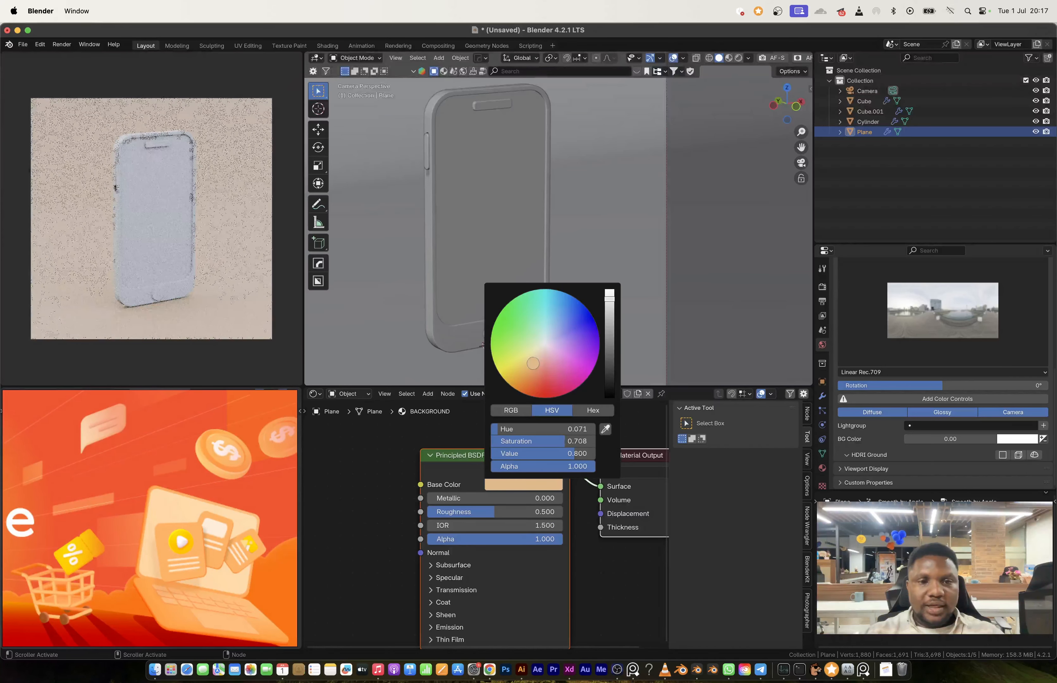
Step: Set the BACKGROUND material's roughness to 0.907 and its specular IOR level to 0.236
left_click_drag(466, 516, 551, 513)
left_click(449, 578)
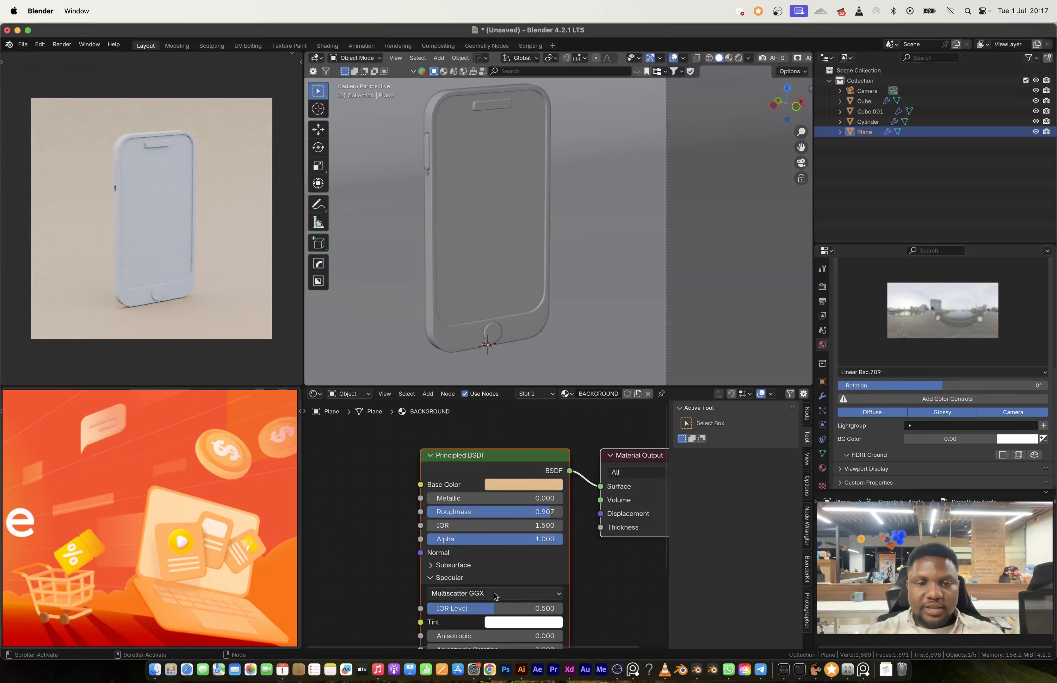
left_click_drag(493, 608, 458, 608)
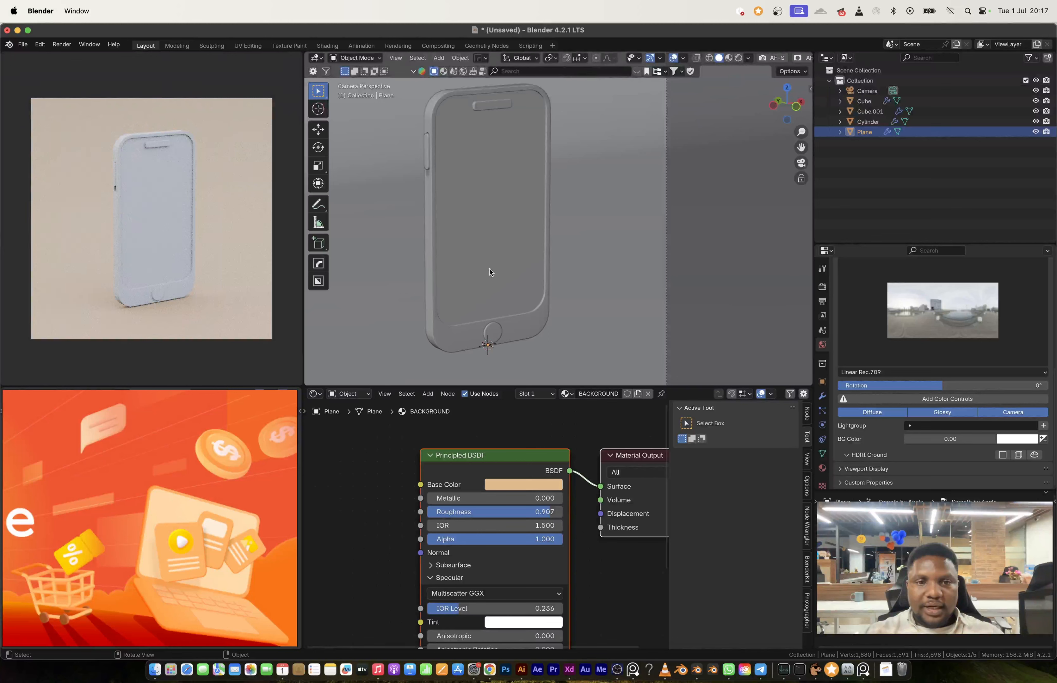
Step: Give the phone's home button a new material with an orange base colour and a roughness of 0.036
left_click(492, 333)
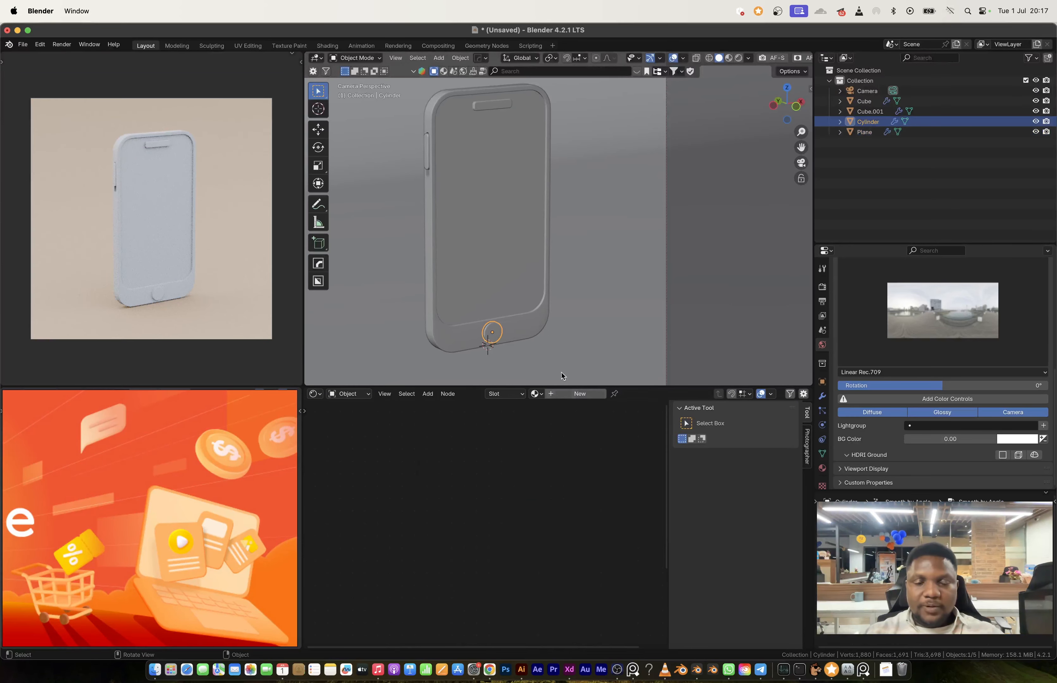
left_click(577, 394)
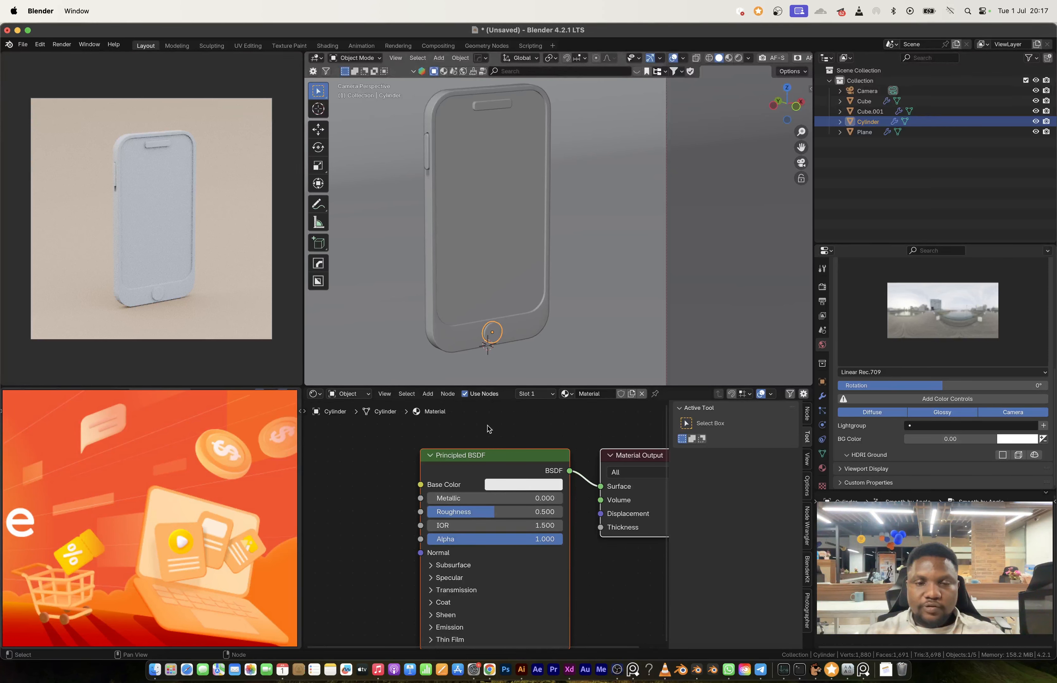
left_click(515, 485)
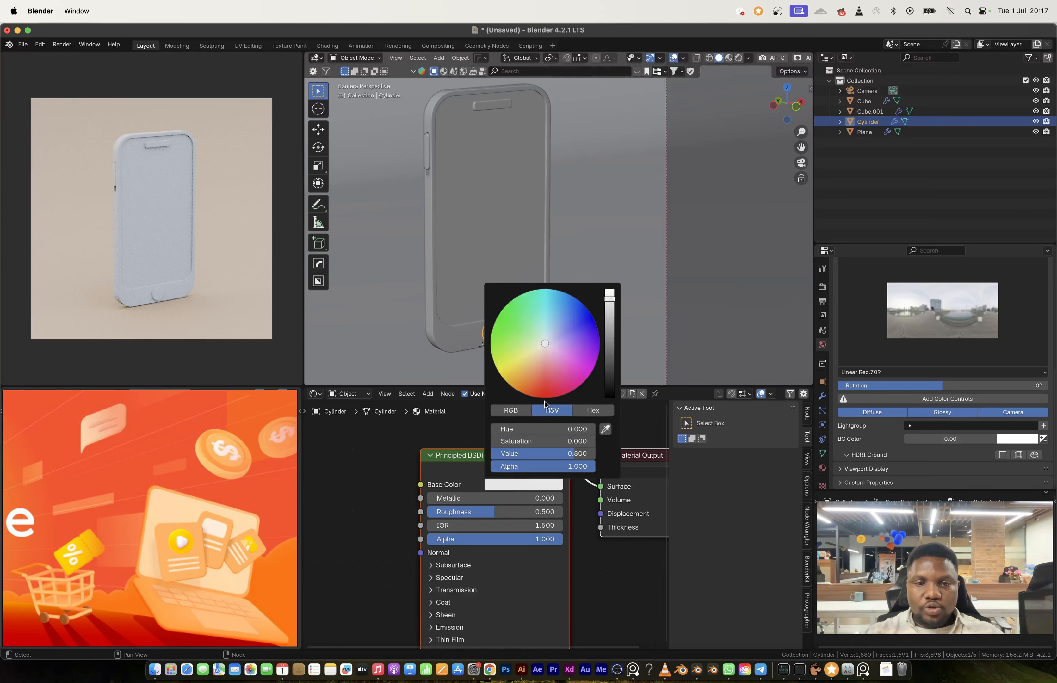
left_click(529, 385)
Step: Create a new material for the phone body and name it MAIN BODY
left_click(502, 262)
left_click(595, 395)
scroll(359, 555, "up", 3)
double_click(601, 395)
type("MAIN BODY")
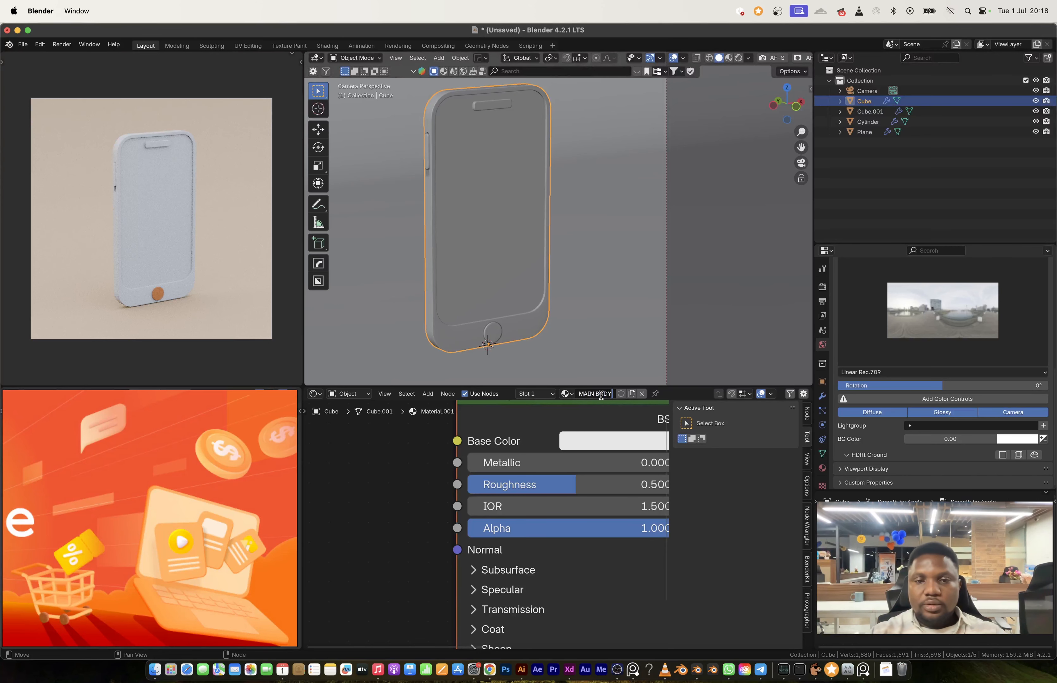
key("Return")
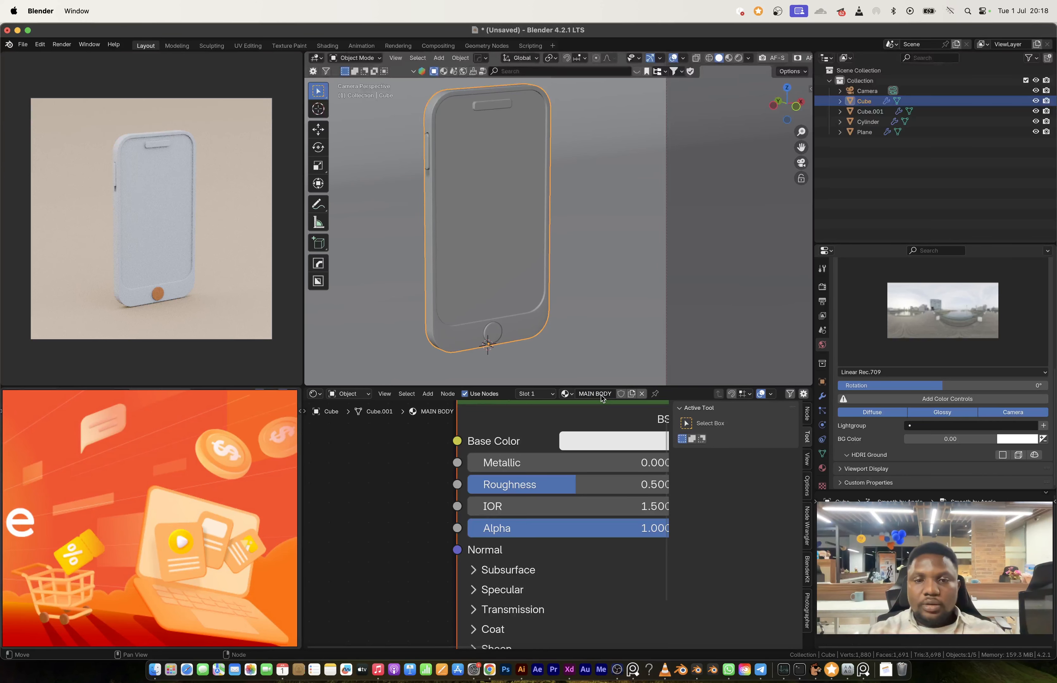
Step: Set the MAIN BODY material's base colour to a pale cream with a value of 0.997
left_click(573, 440)
left_click(642, 236)
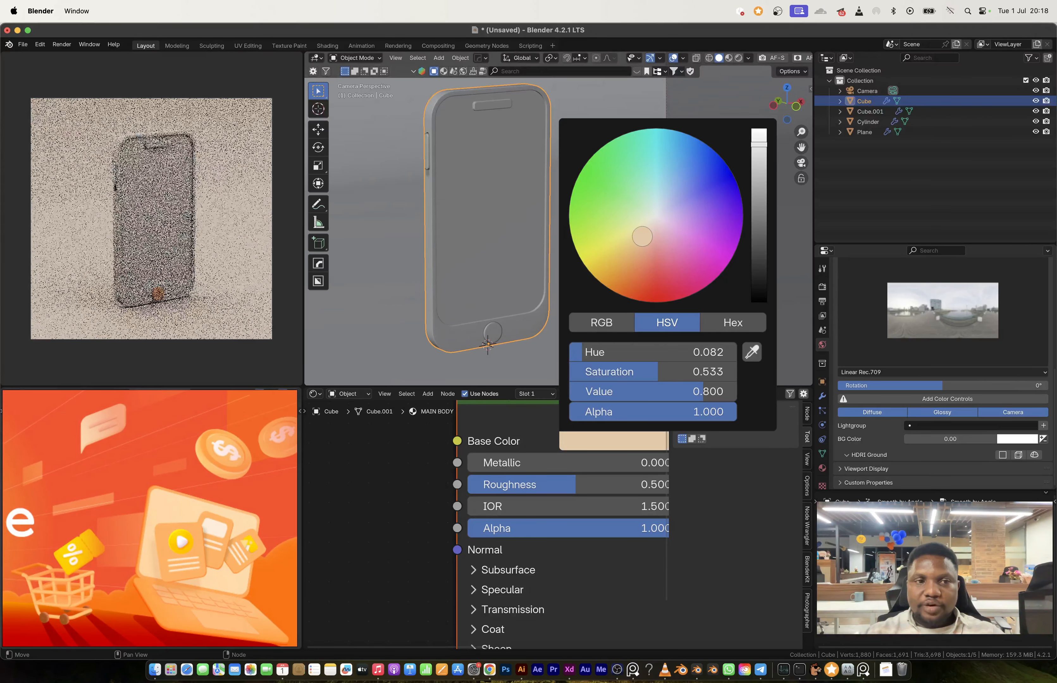
left_click_drag(642, 236, 645, 235)
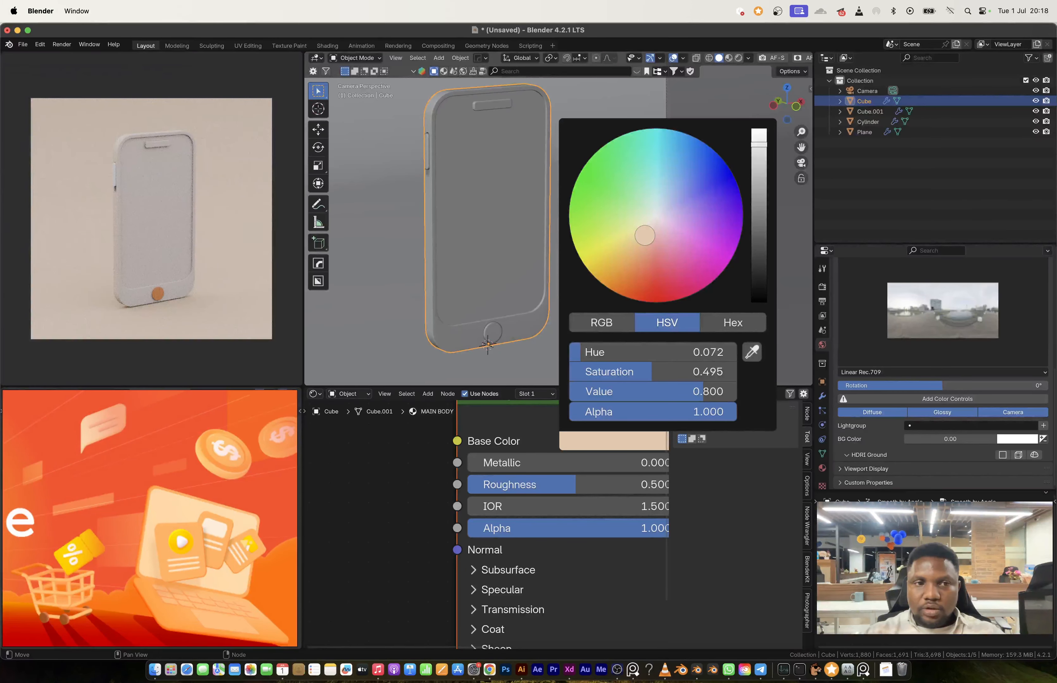
left_click_drag(645, 235, 644, 233)
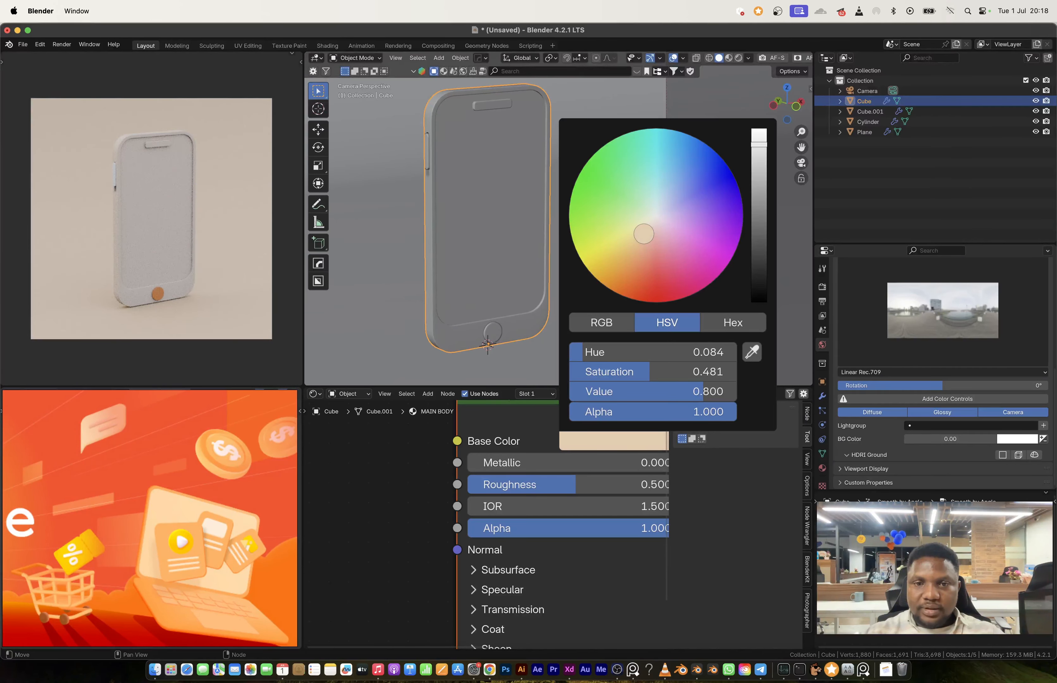
left_click(758, 130)
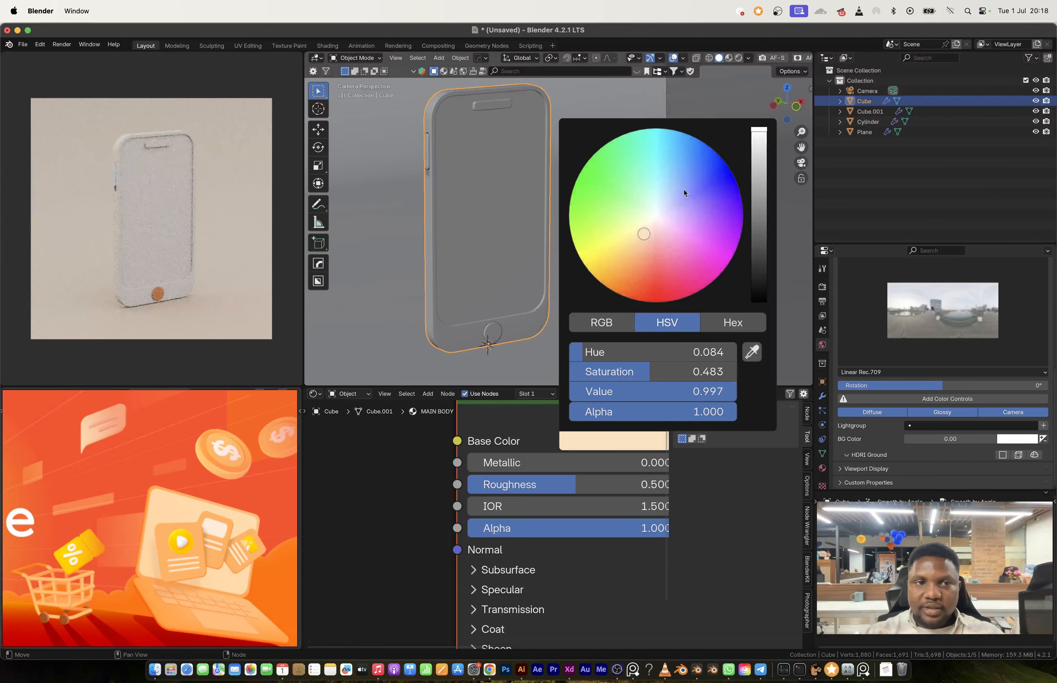
mouse_move(635, 232)
left_mouse_down()
mouse_move(635, 242)
mouse_move(640, 235)
left_mouse_up()
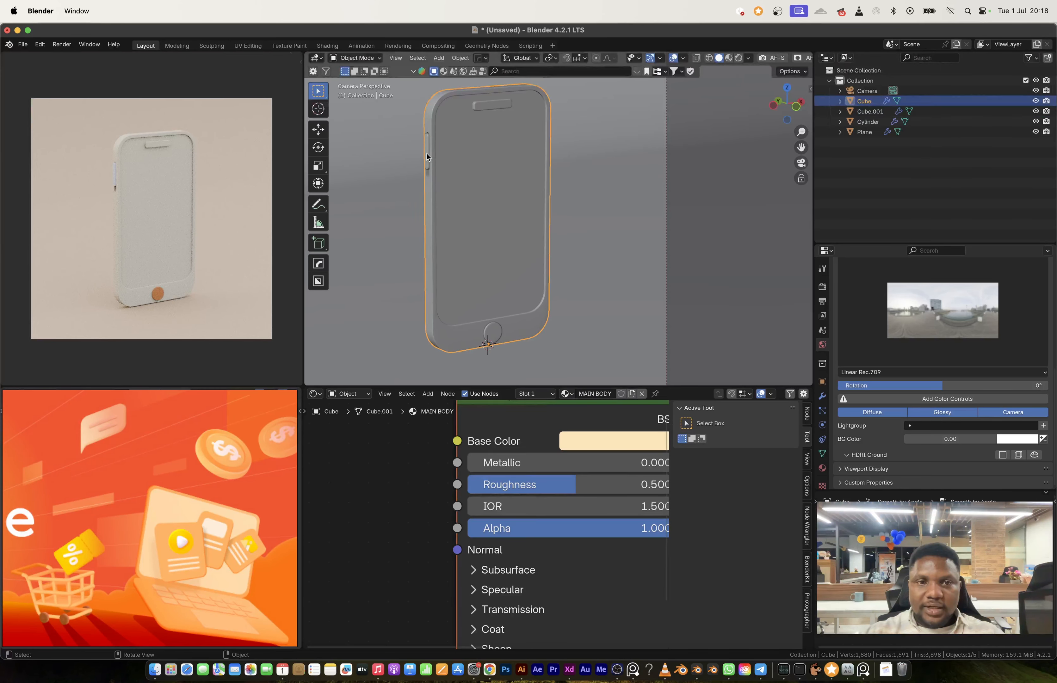
Step: Link the home button's orange material to the side button and name the material ACCENT
left_click(426, 156)
left_click(492, 337, "shift")
key("ctrl+l")
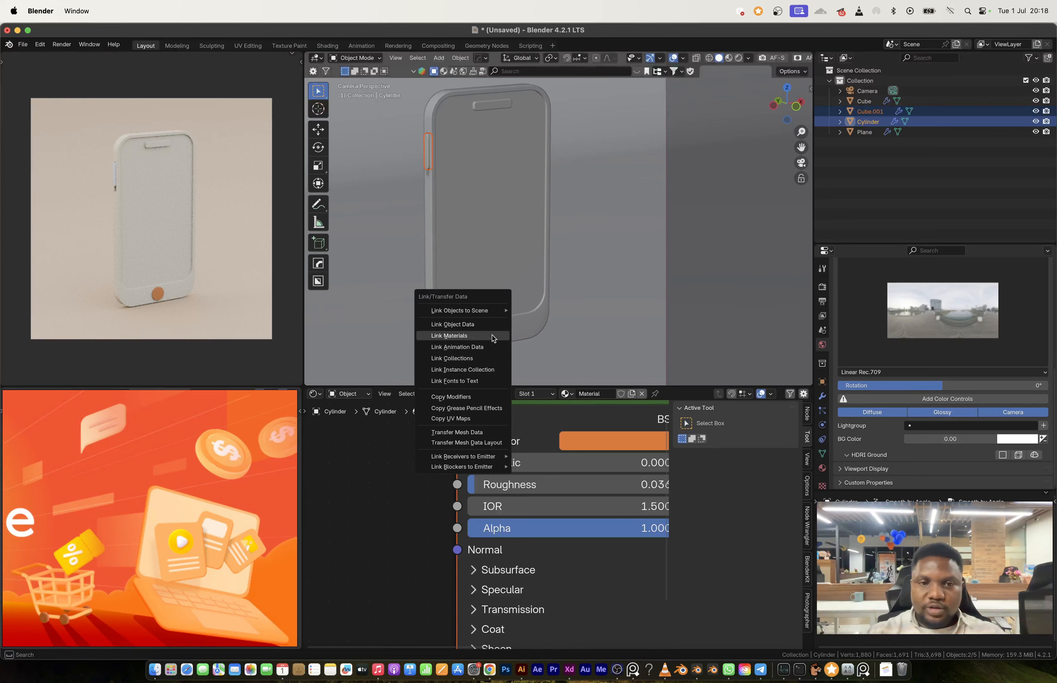
left_click(492, 337)
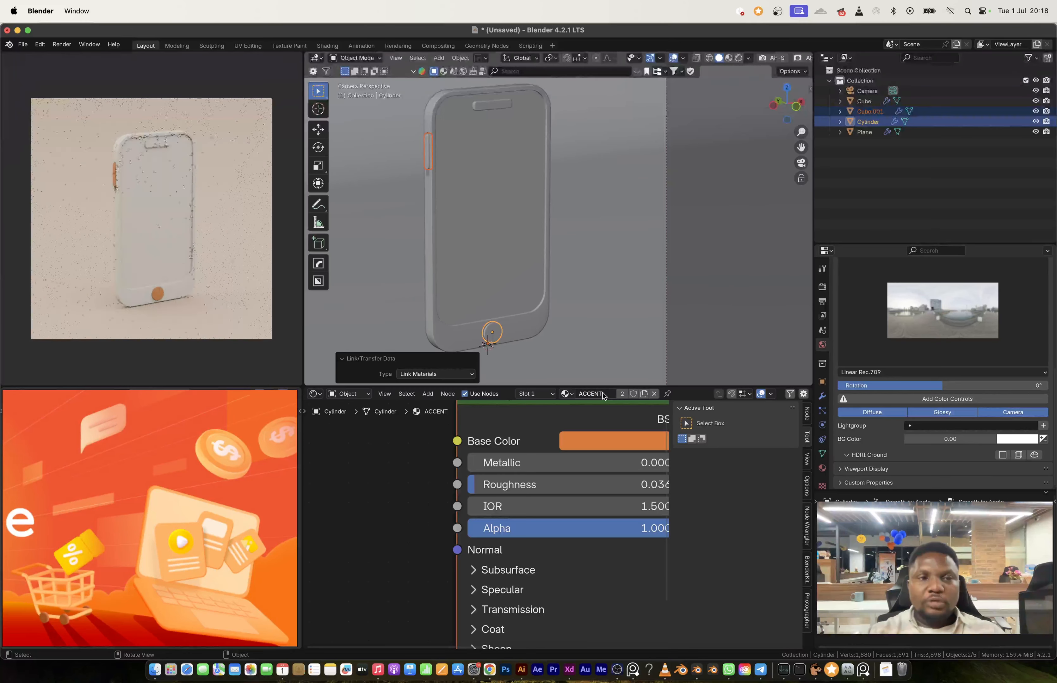
Step: Select the phone body's screen face in Edit Mode and add a second material slot
left_click(502, 231)
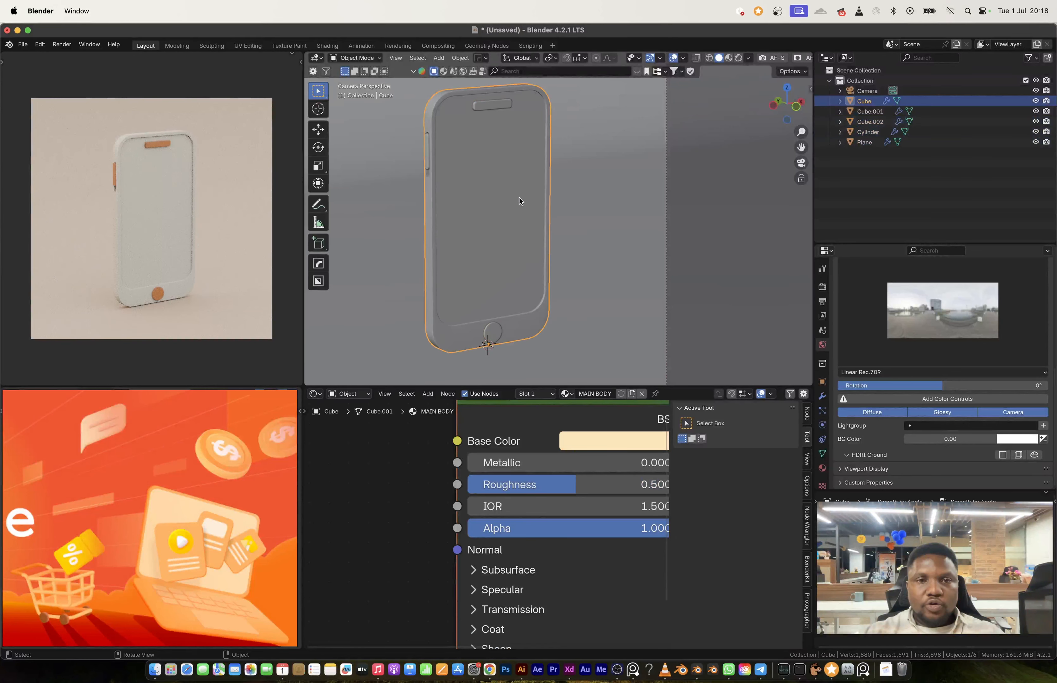
scroll(518, 242, "up", 1)
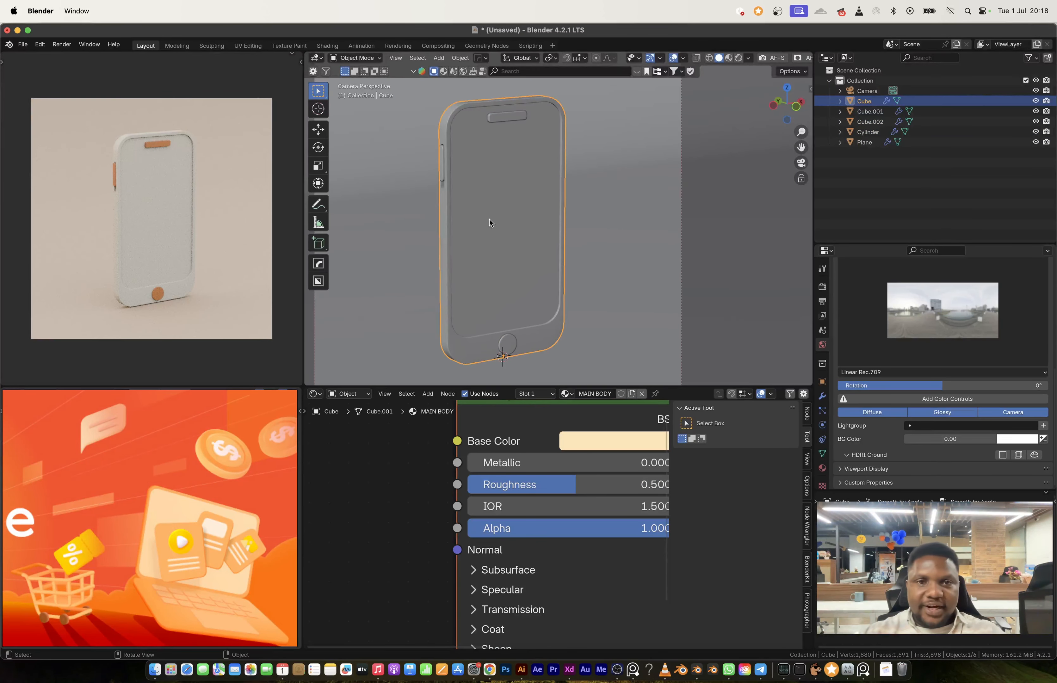
scroll(557, 493, "down", 5)
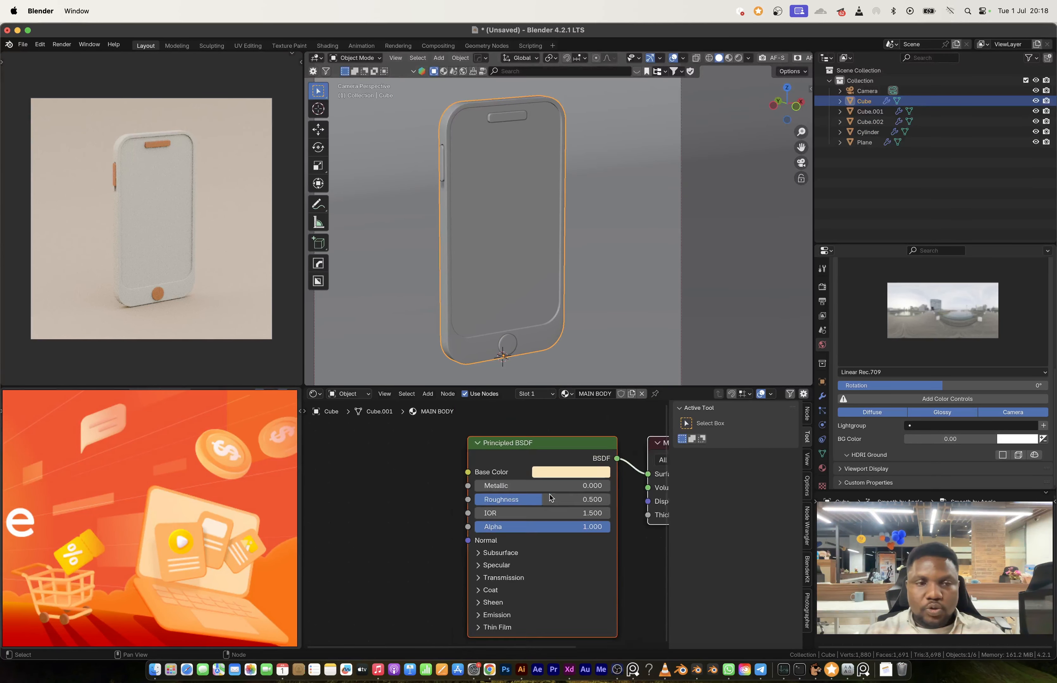
scroll(557, 493, "up", 3)
key("Tab")
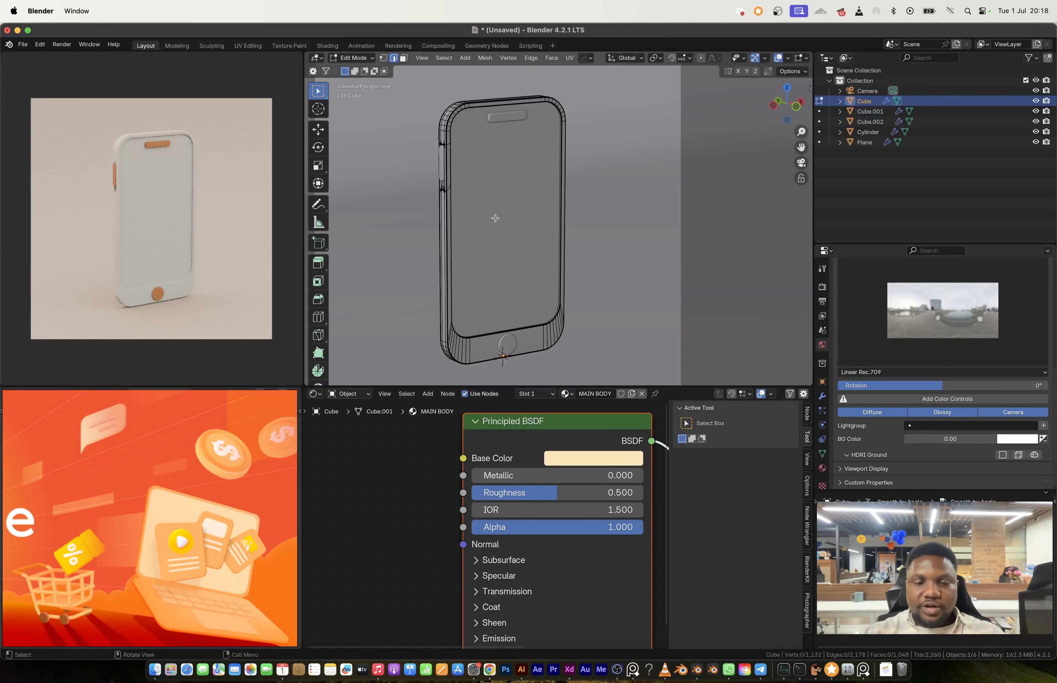
left_click(822, 469)
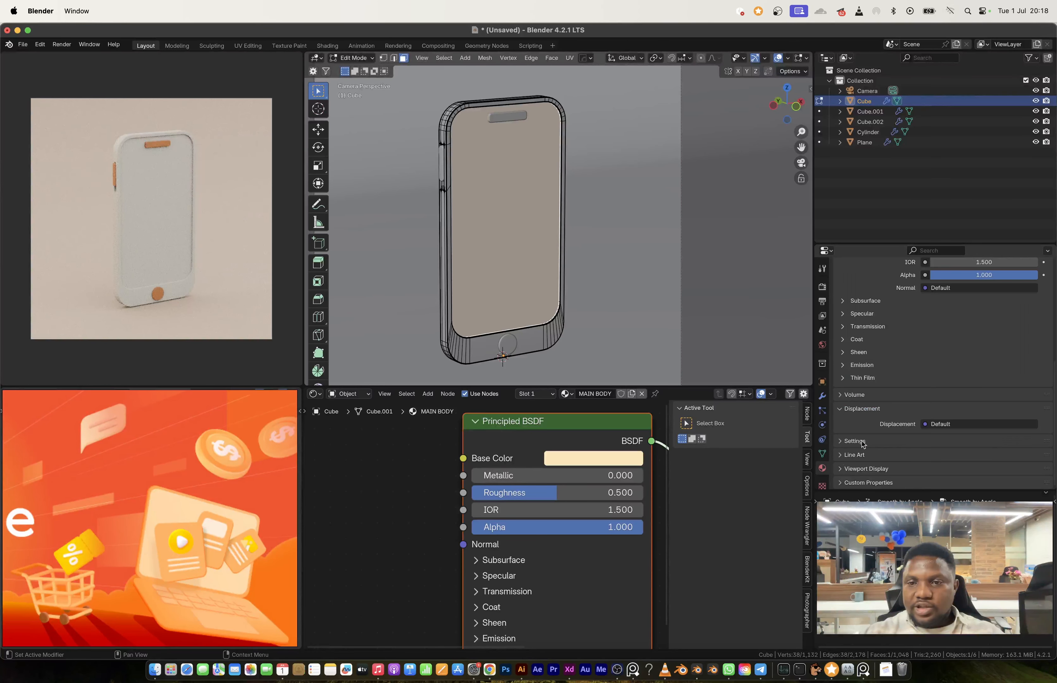
scroll(904, 328, "up", 8)
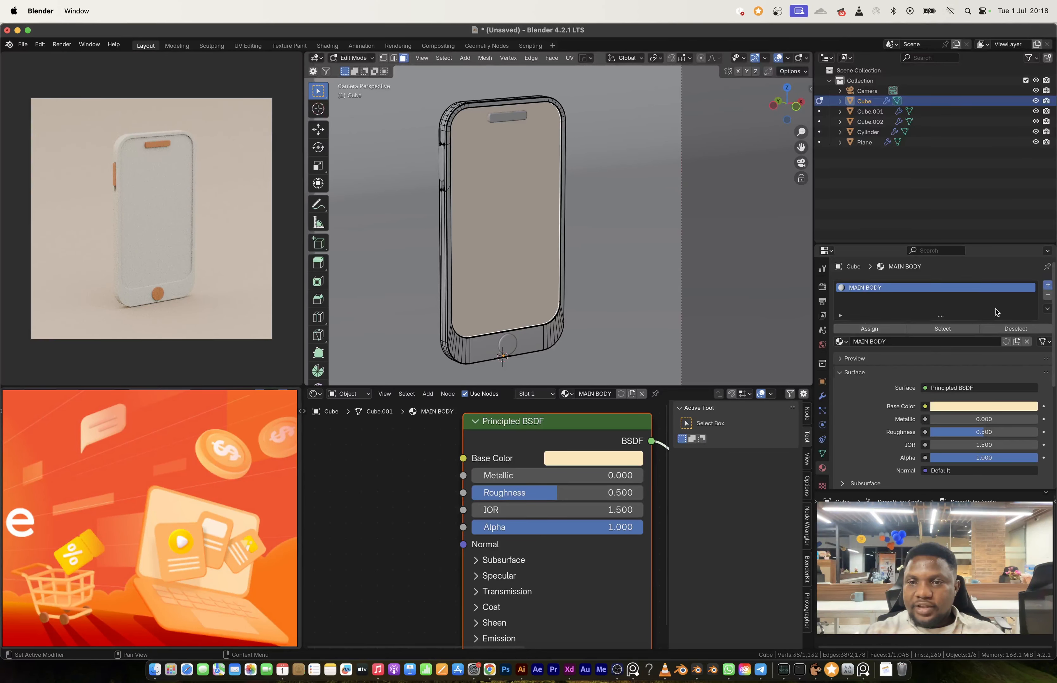
left_click(1047, 285)
Step: Create a new material in the phone body's second slot and name it EMISSION
left_click(579, 394)
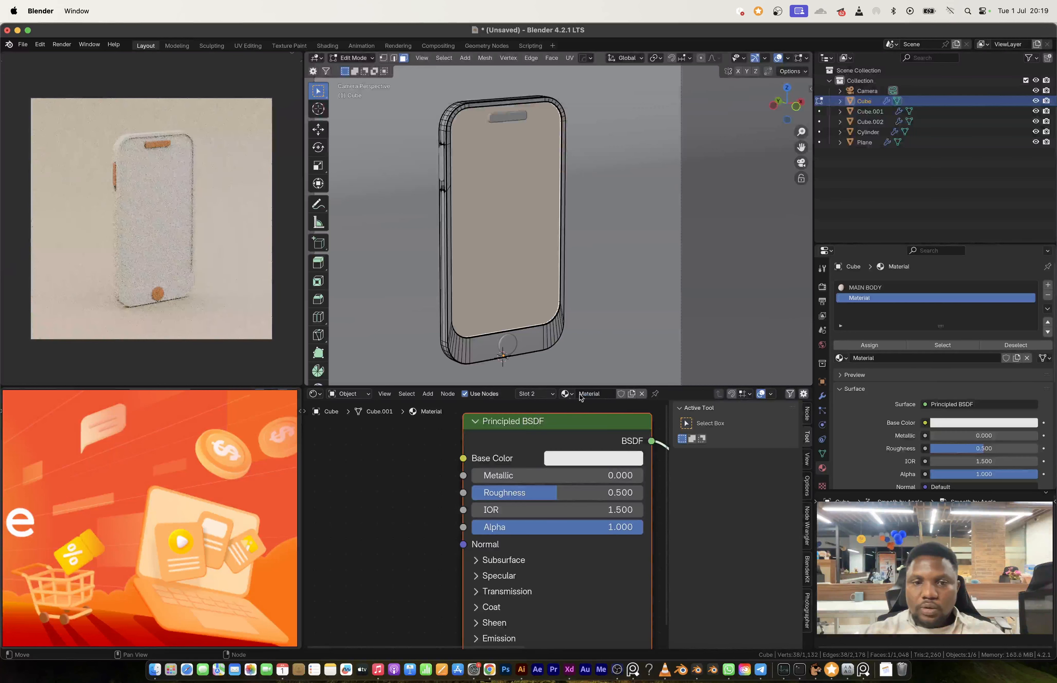
left_click(584, 394)
type("EMISSION")
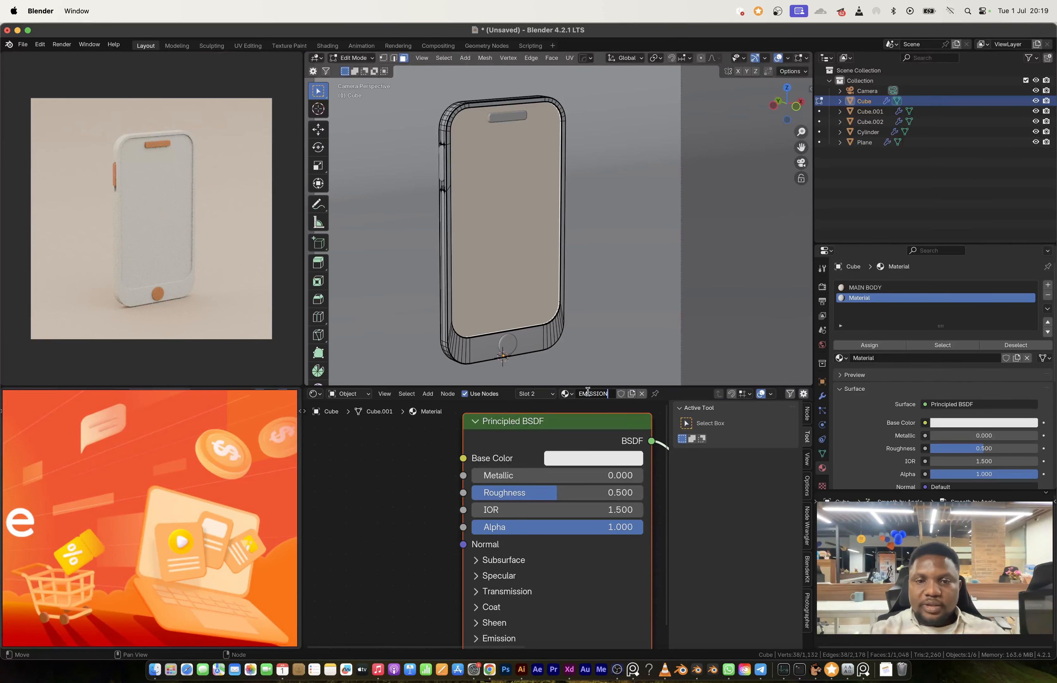
key("Return")
Step: Change the EMISSION material's surface to an Emission shader and assign it to the selected screen face
left_click(979, 405)
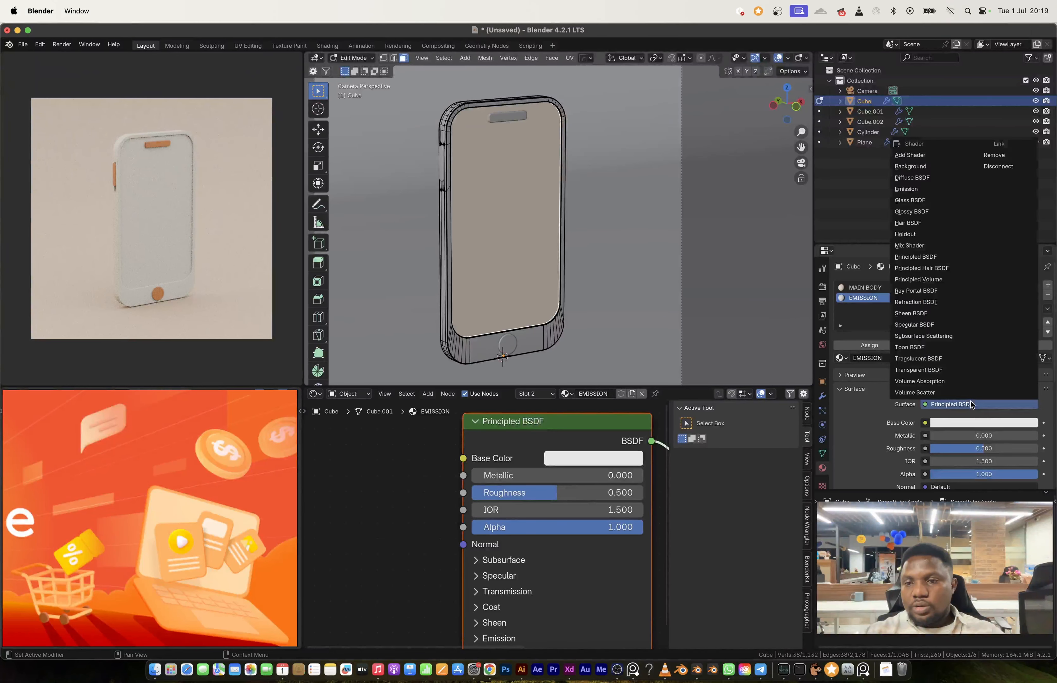
left_click(953, 405)
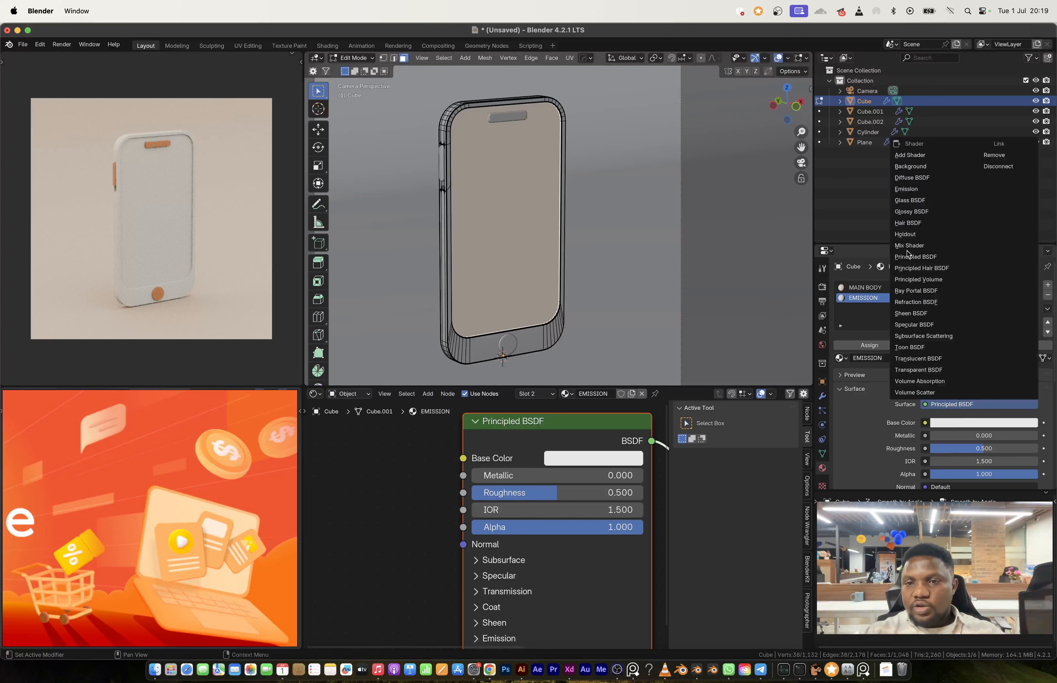
left_click(906, 188)
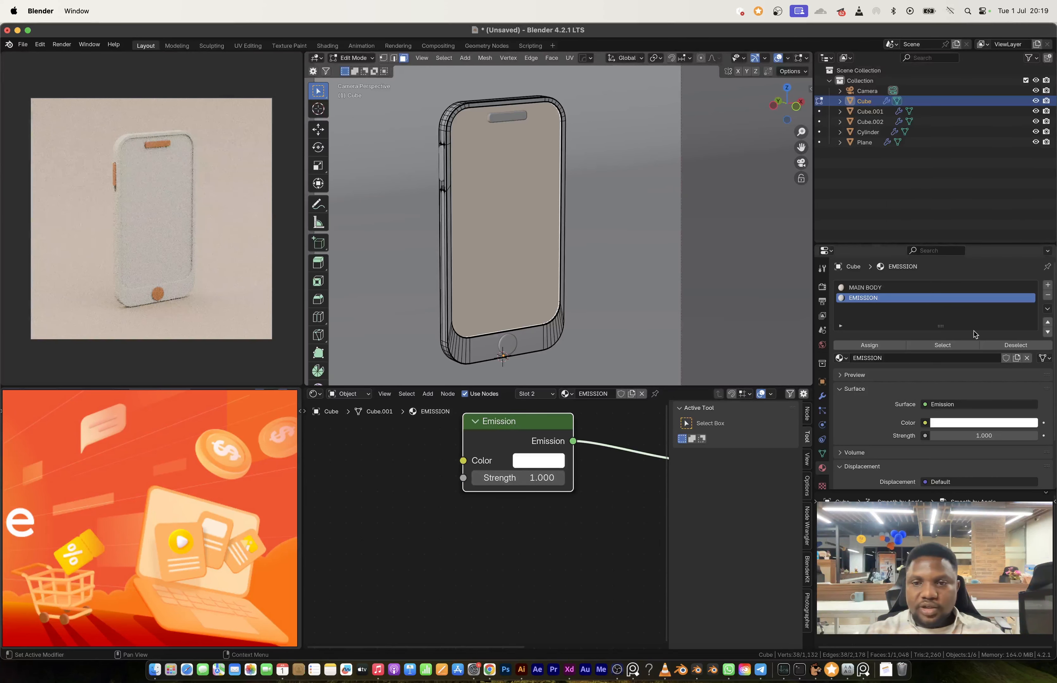
left_click(884, 345)
key("Tab")
scroll(532, 247, "down", 3)
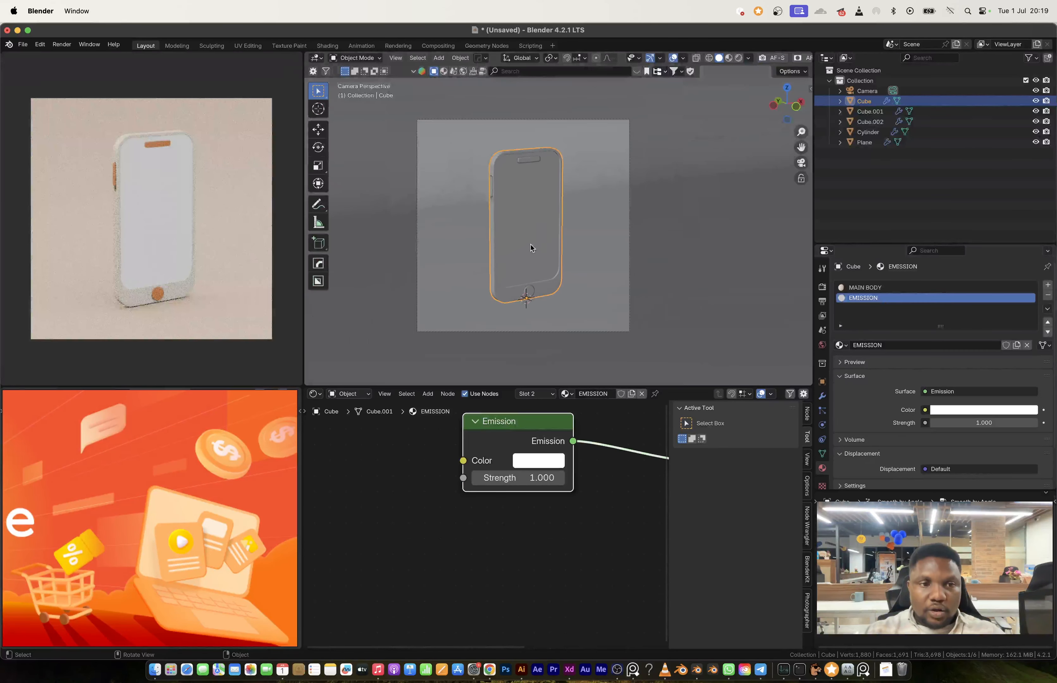
Step: Set the strength of the screen's Emission shader to 10
scroll(462, 495, "down", 6)
middle_click_drag(463, 495, 517, 528)
scroll(470, 488, "up", 2)
middle_click_drag(470, 491, 415, 481)
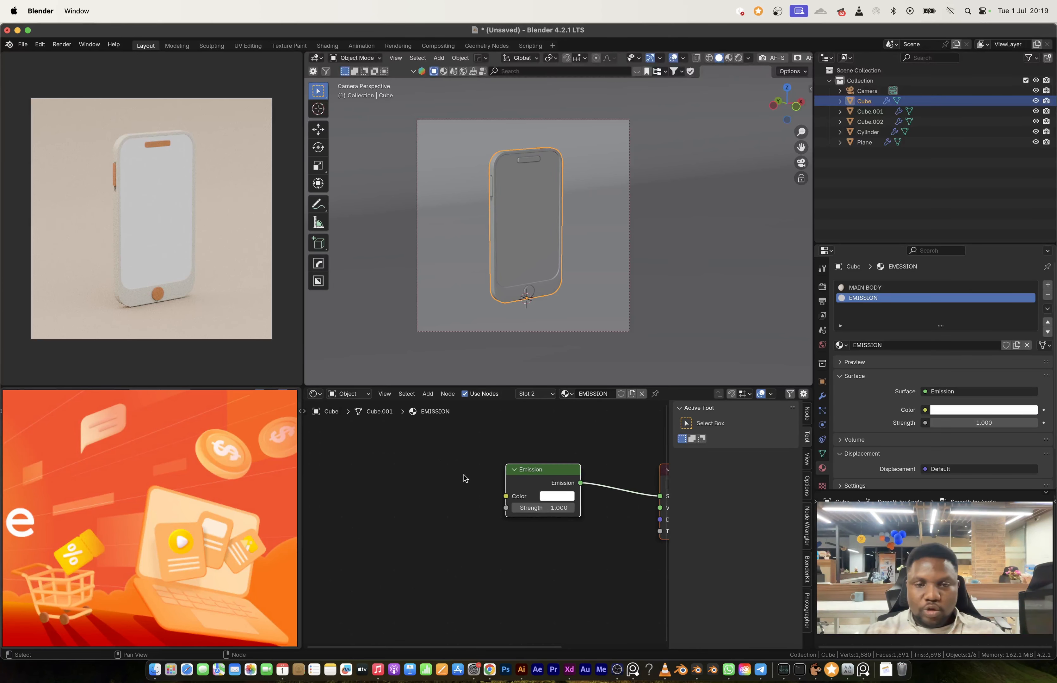
left_click(546, 511)
type("10")
key("Return")
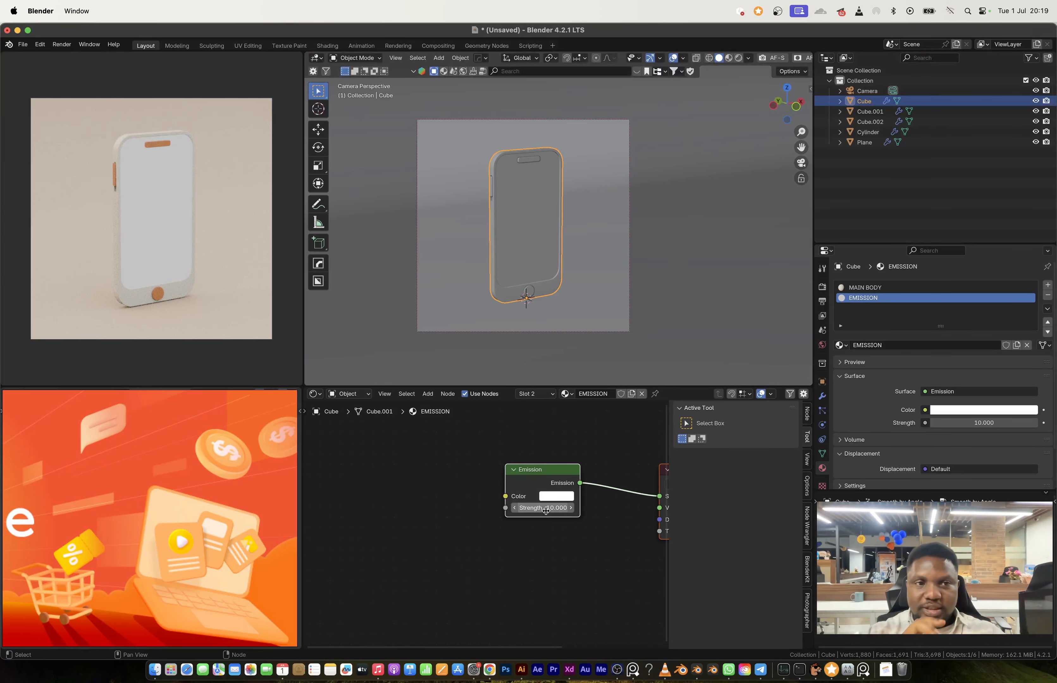
Step: Add a Gradient Texture node beside the Emission shader in the EMISSION material
scroll(489, 501, "up", 2)
middle_click_drag(488, 501, 533, 528)
key("shift+a")
left_click(487, 493)
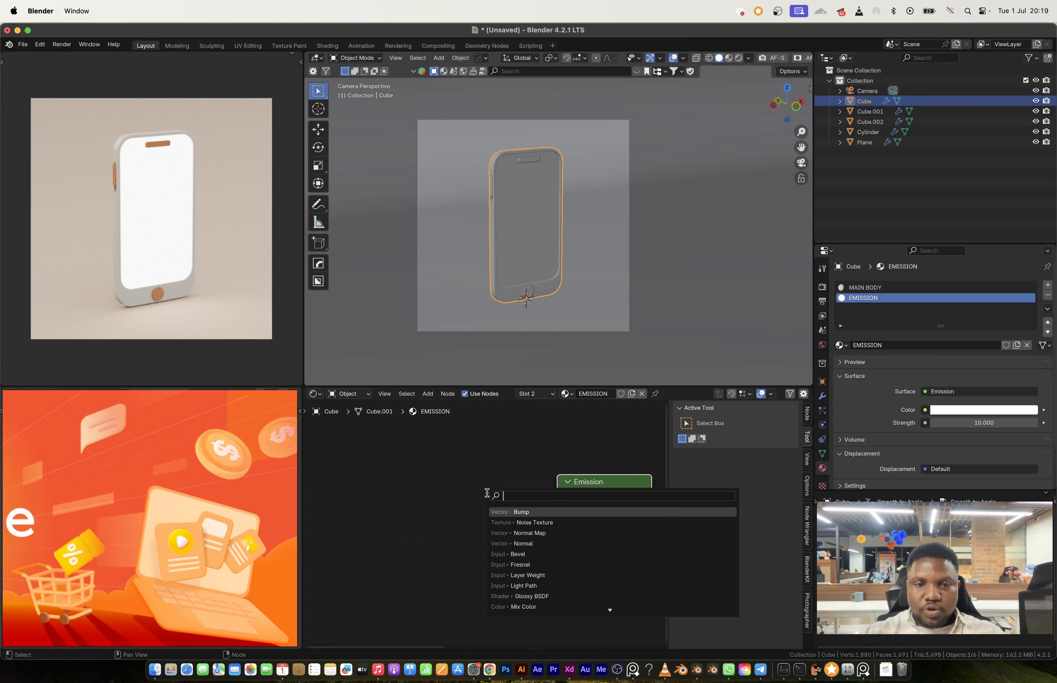
type("grand")
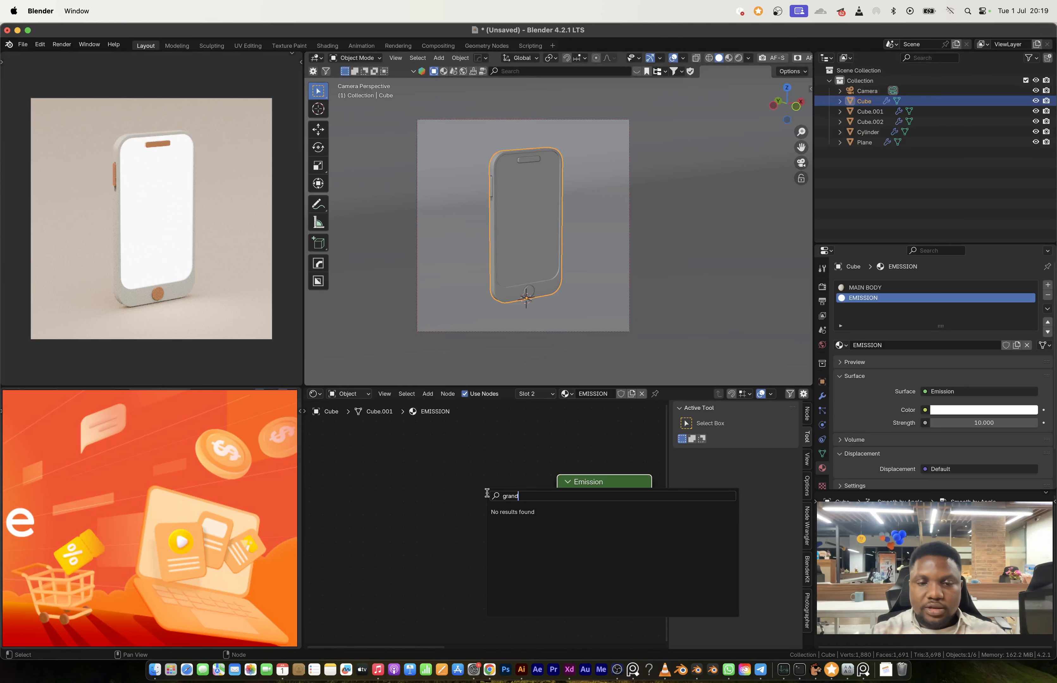
type("dgrad")
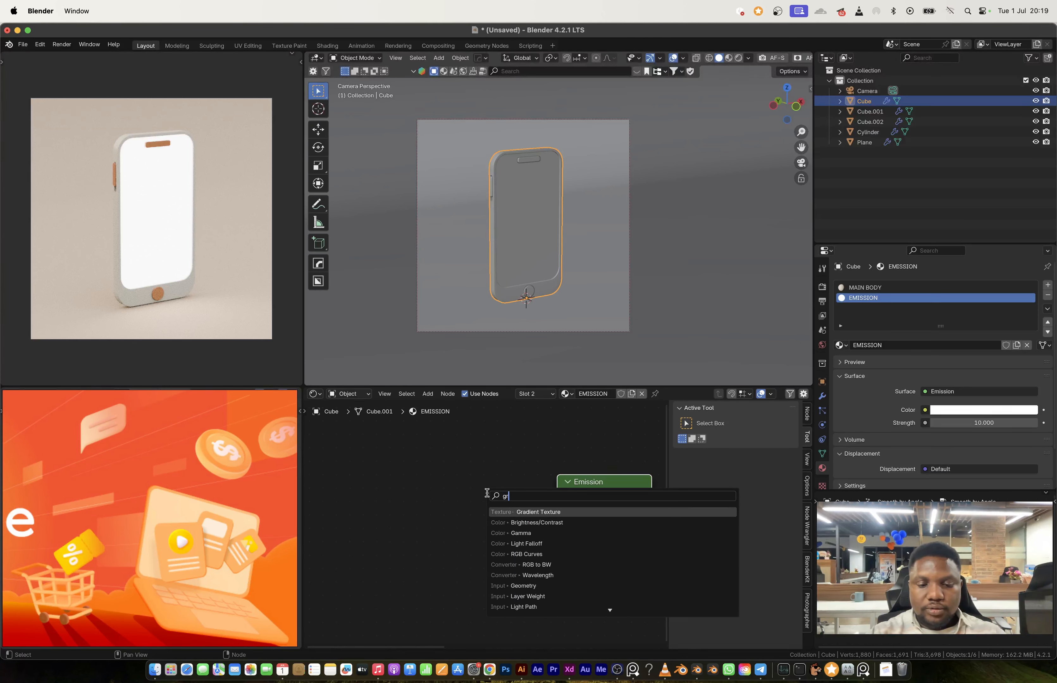
key("Return")
left_click(452, 487)
Step: Add a Color Ramp node and insert it between the Gradient Texture and the Emission shader's color
scroll(464, 506, "right", 3)
key("shift+a")
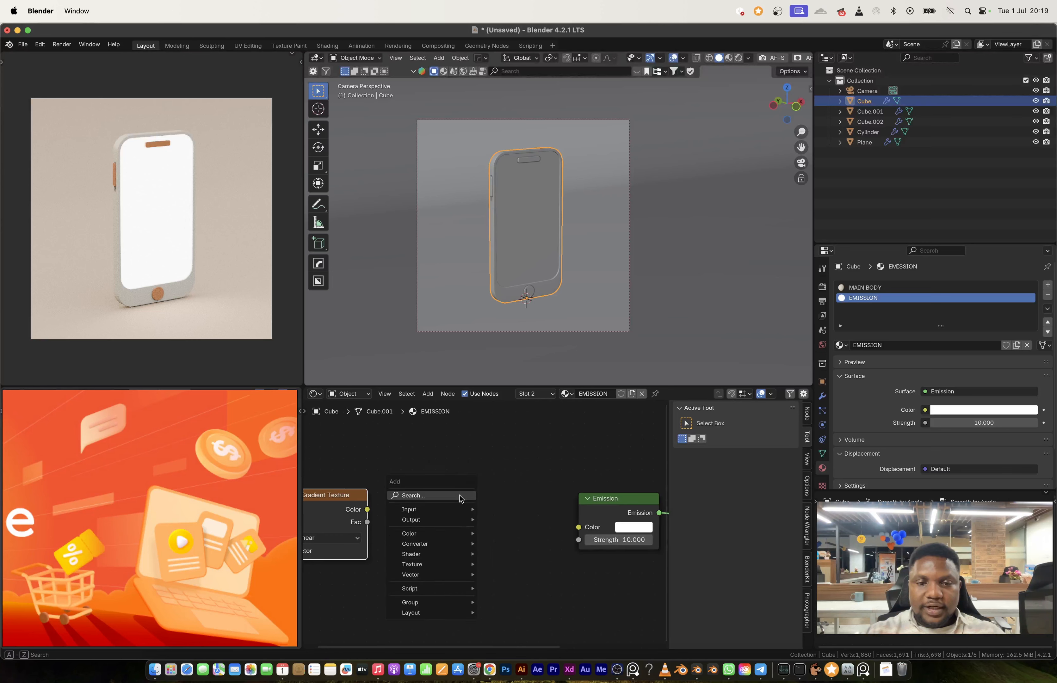
left_click(459, 496)
type("color")
key("Down")
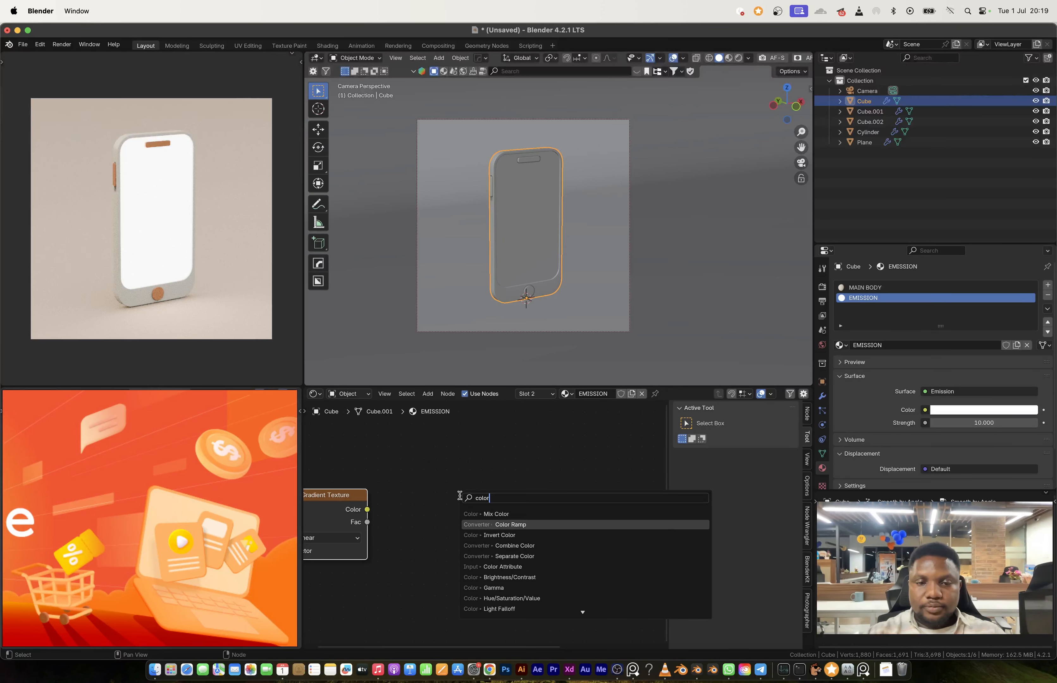
key("Return")
left_click(484, 507)
Step: Add Texture Coordinate and Mapping nodes to the Gradient Texture and drive the mapping with Object coordinates
key("ctrl+t")
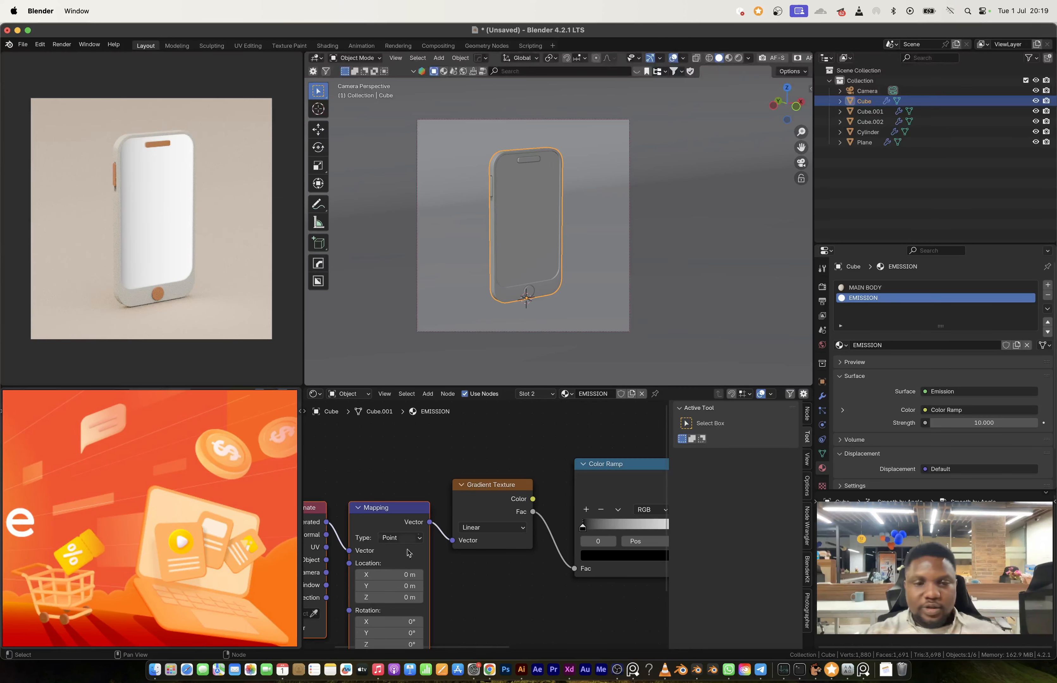
middle_click_drag(409, 552, 452, 530)
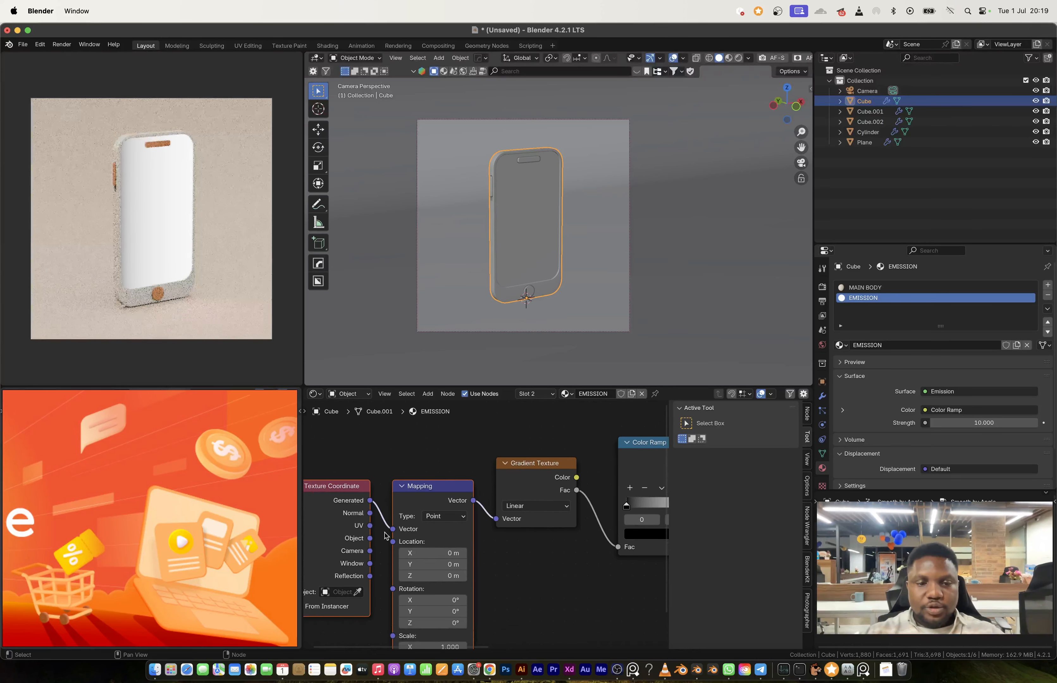
left_click_drag(369, 537, 398, 531)
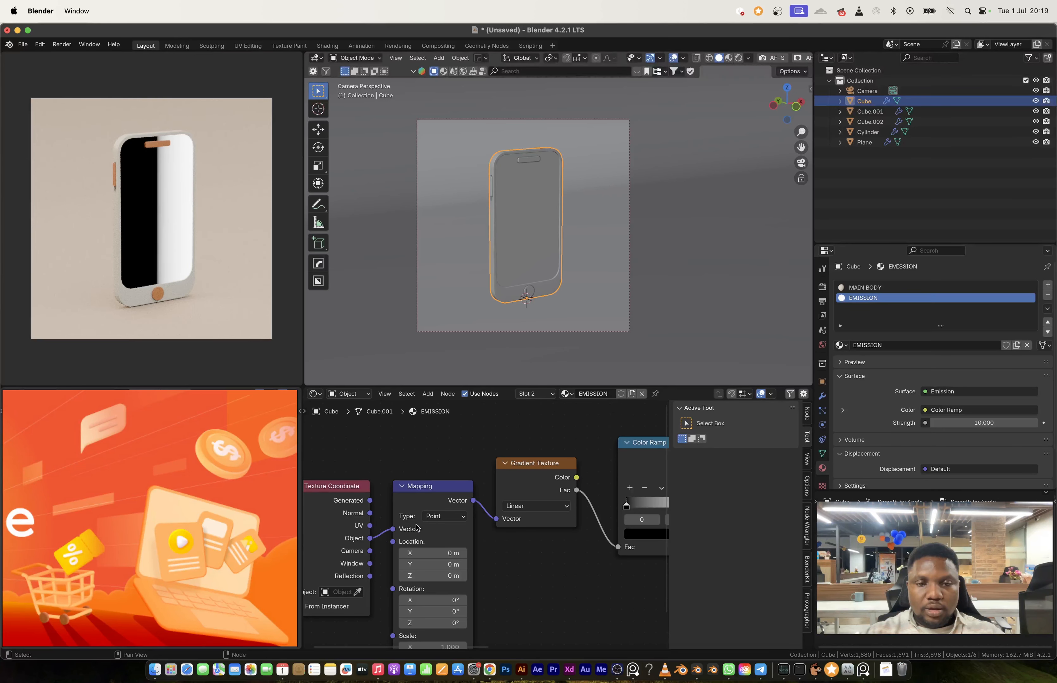
Step: Apply the phone body's scale and set the Gradient Texture type to Quadratic Sphere
key("ctrl+a")
left_click(540, 260)
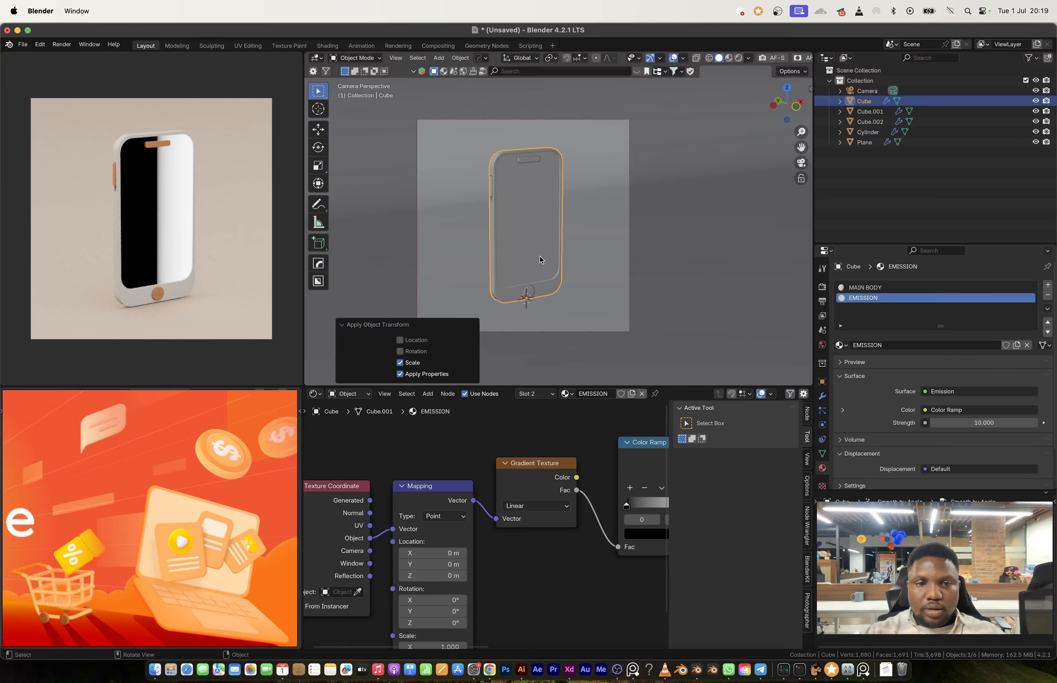
left_click(519, 506)
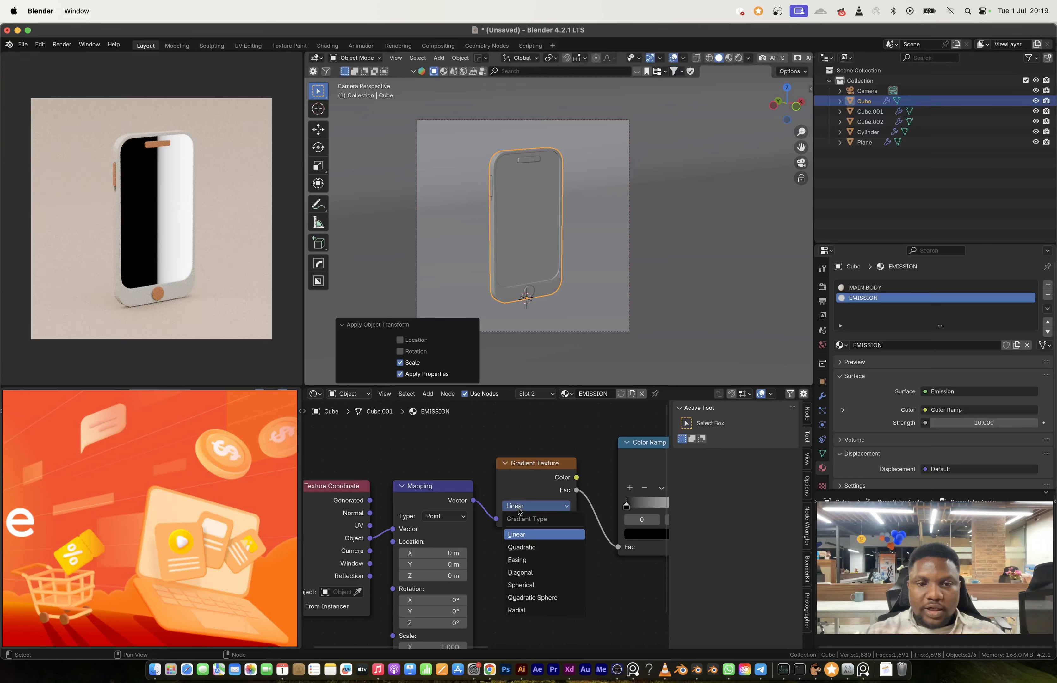
left_click(544, 597)
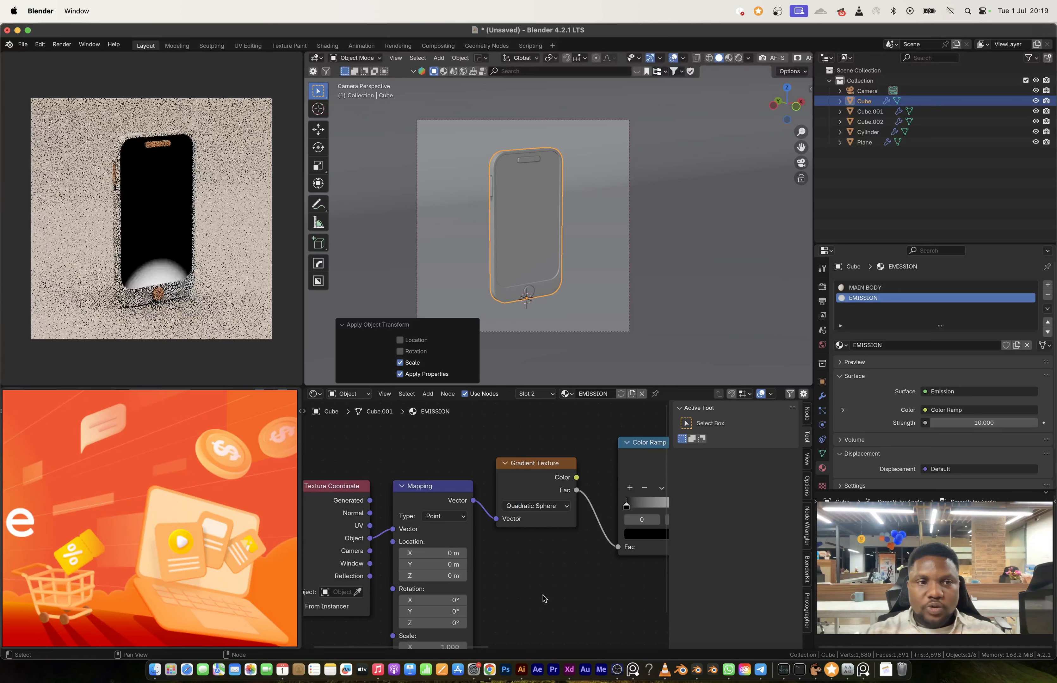
Step: Set the gradient's Mapping location Z to -0.76 m and its scale to 0.360 on all axes
middle_click_drag(432, 554, 451, 475)
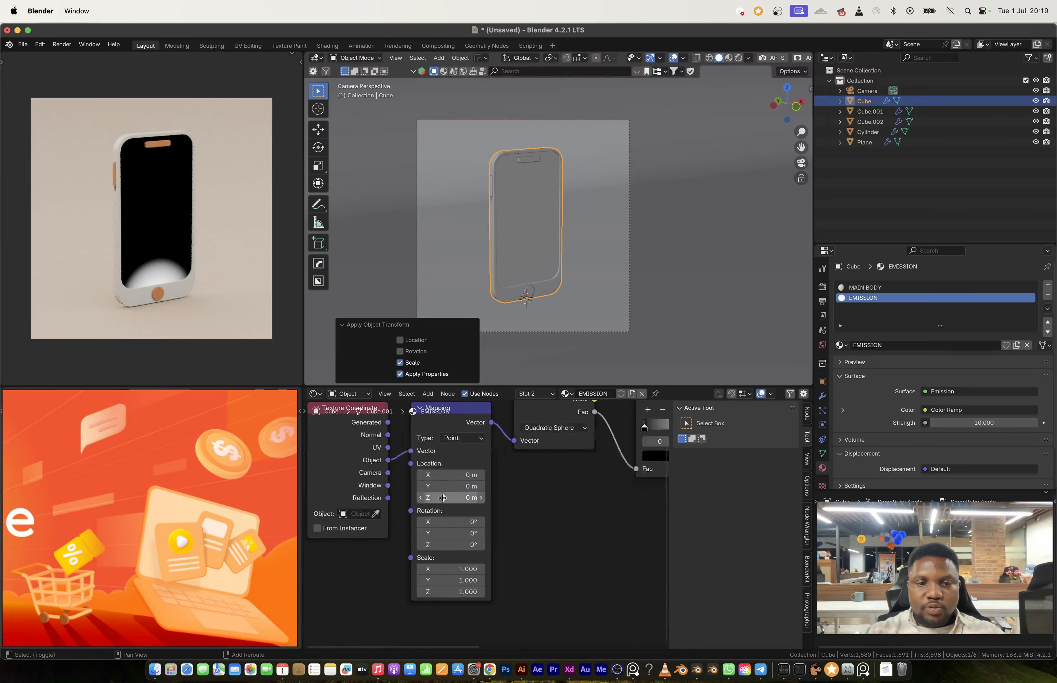
left_click_drag(444, 498, 403, 498)
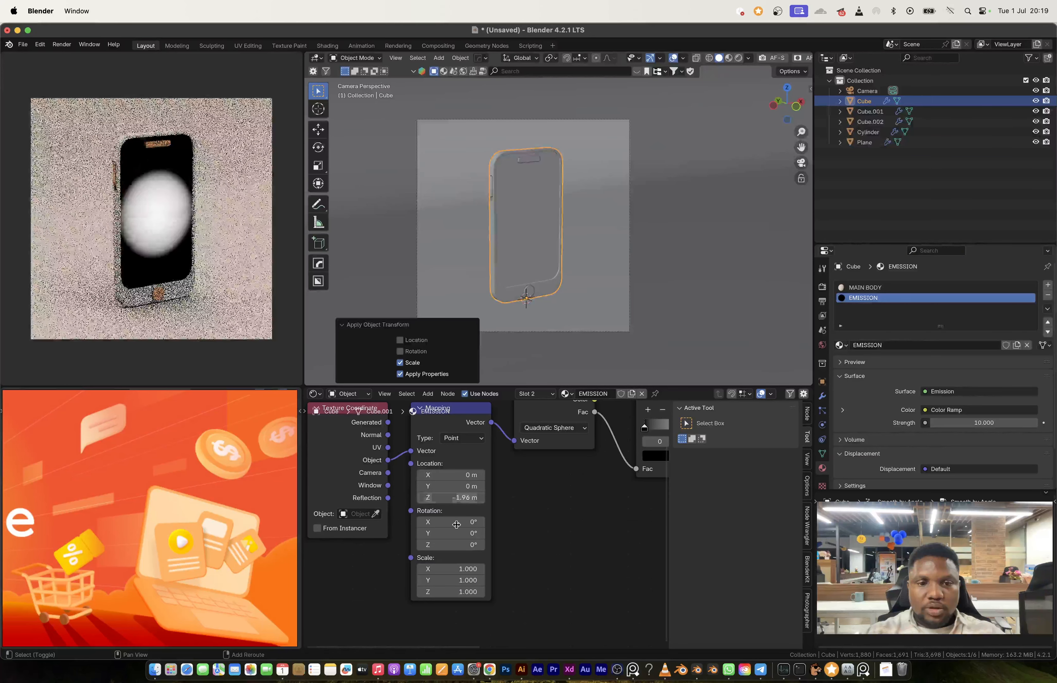
left_click_drag(458, 572, 428, 593)
left_click_drag(457, 497, 485, 498)
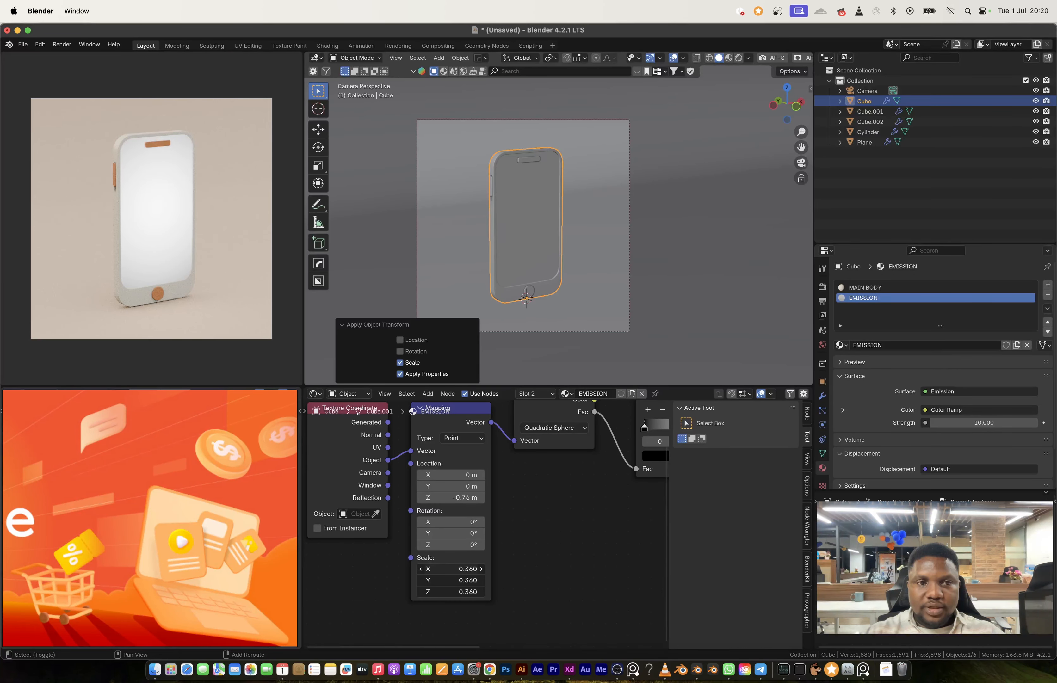
left_click_drag(449, 592, 445, 592)
key("super+z")
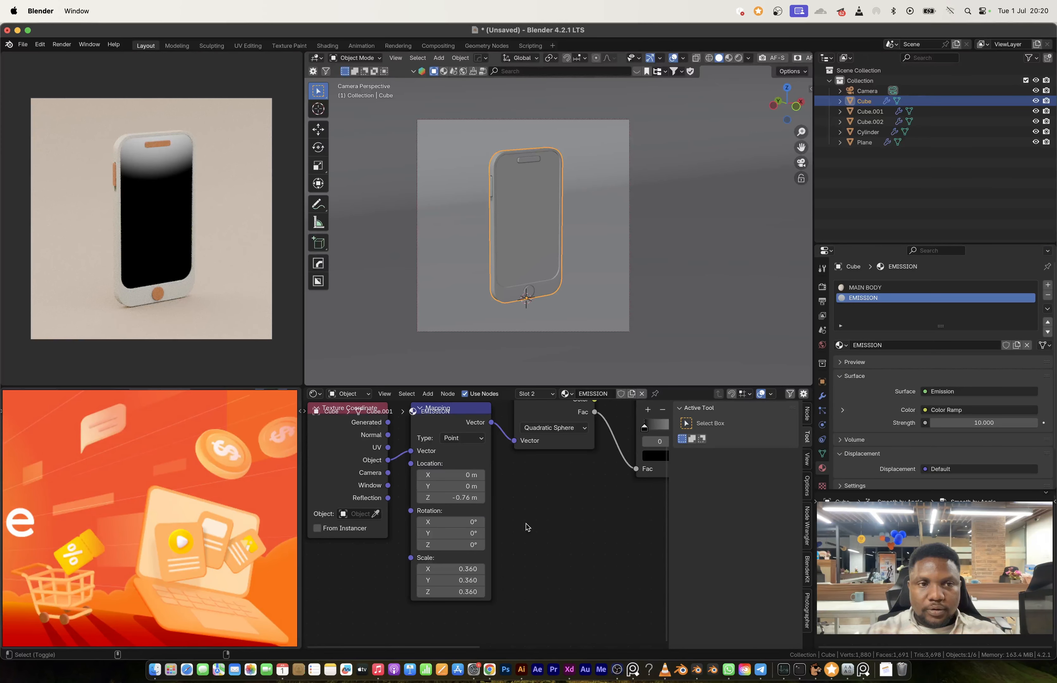
Step: Move the Color Ramp's black stop to position 0.075
middle_click_drag(547, 483, 419, 524)
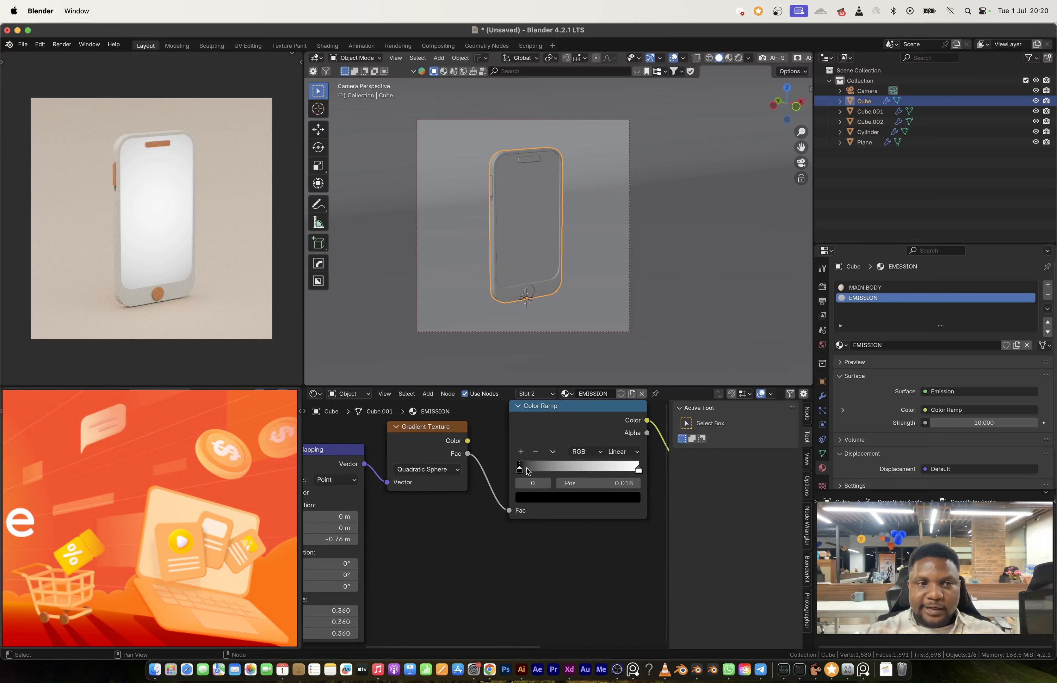
mouse_move(526, 470)
left_mouse_down()
mouse_move(613, 471)
mouse_move(526, 474)
left_mouse_up()
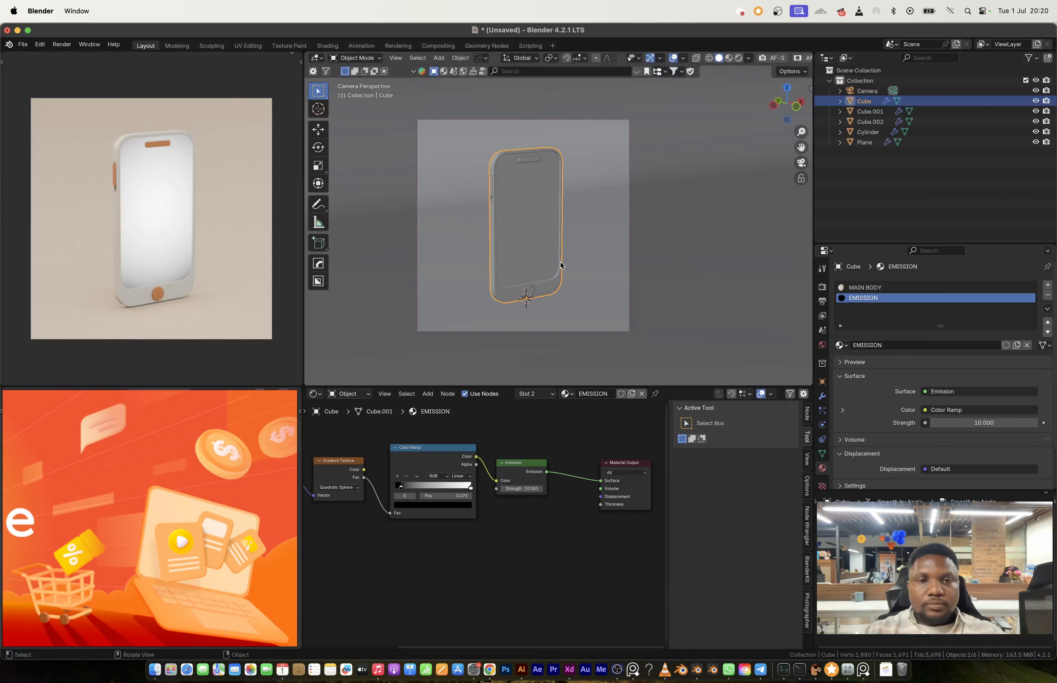
scroll(570, 259, "down", 1)
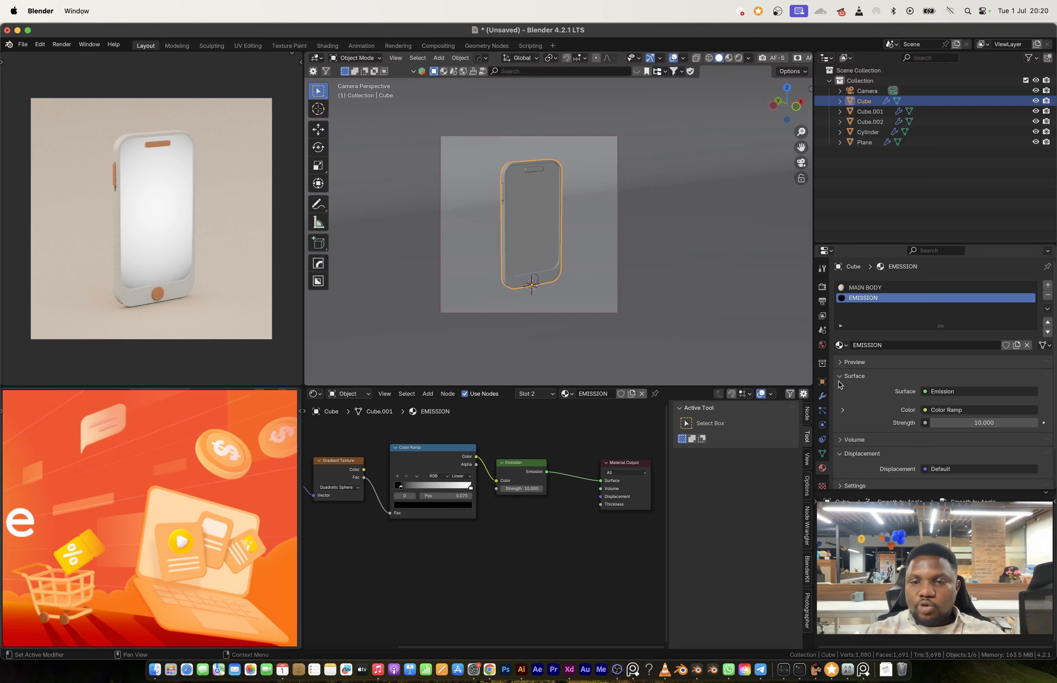
Step: Change the background strength of the dusseldorf_bridge_1k world
left_click(822, 345)
left_click(981, 364)
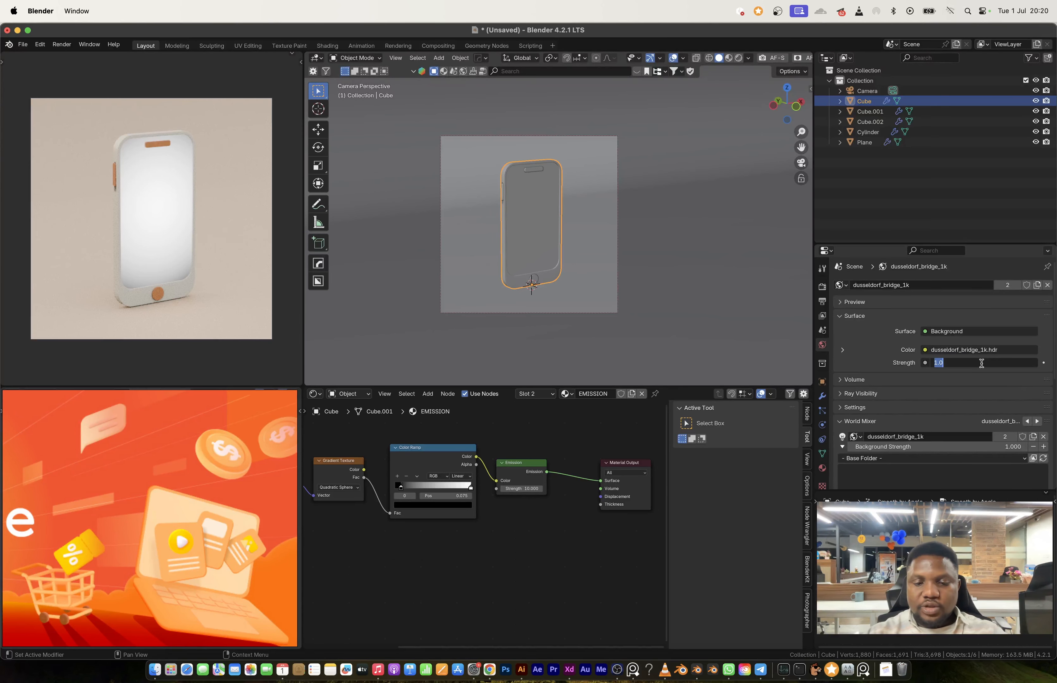
key("Return")
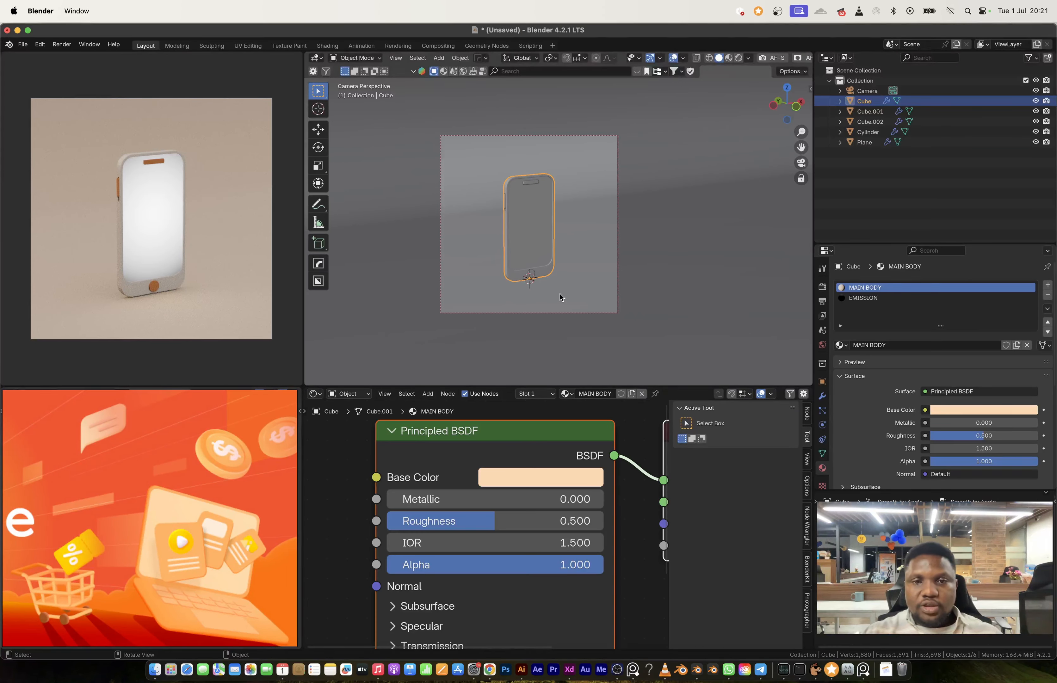
Step: Switch the node editor area to the Asset Browser and show the Gobos Light Textures library
key("shift+a")
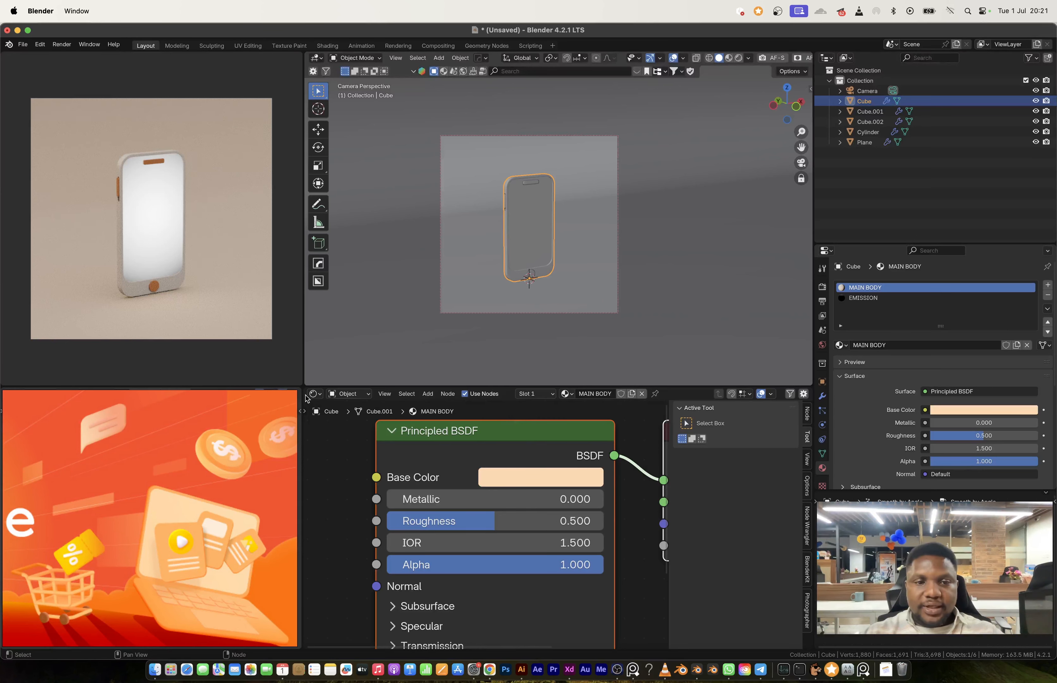
left_click(315, 393)
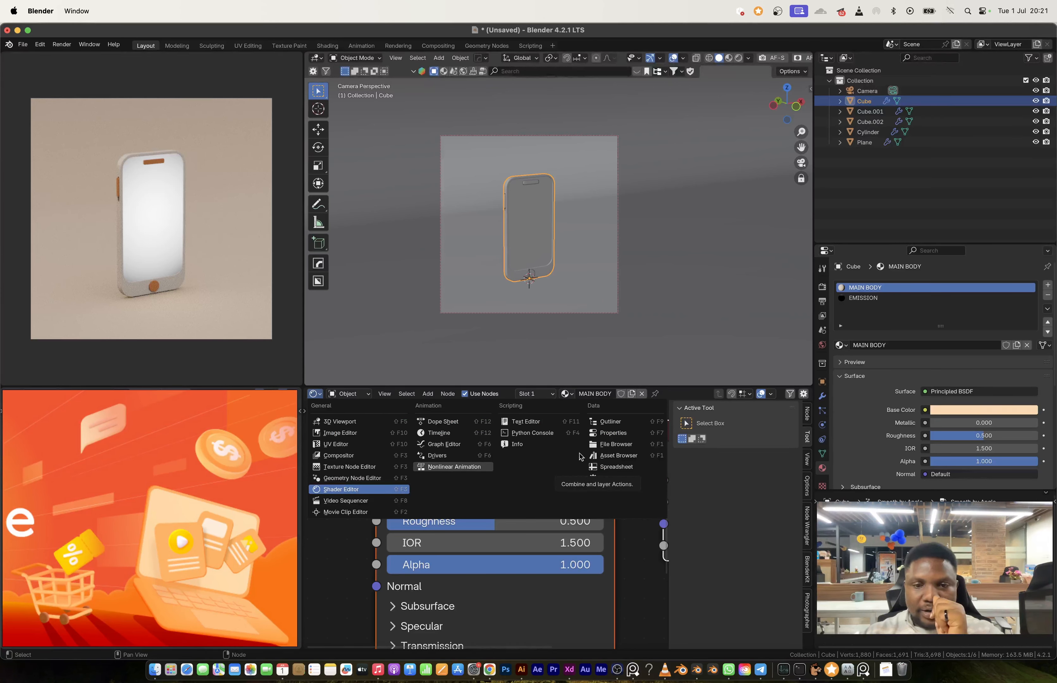
left_click(615, 455)
left_click(361, 410)
left_click(351, 471)
Step: Place the Animated_leaves03 gobo light at the phone's base and raise it about 4.75 m along Z
scroll(617, 493, "down", 3)
left_click_drag(622, 491, 528, 275)
key("g")
key("z")
left_click(533, 146)
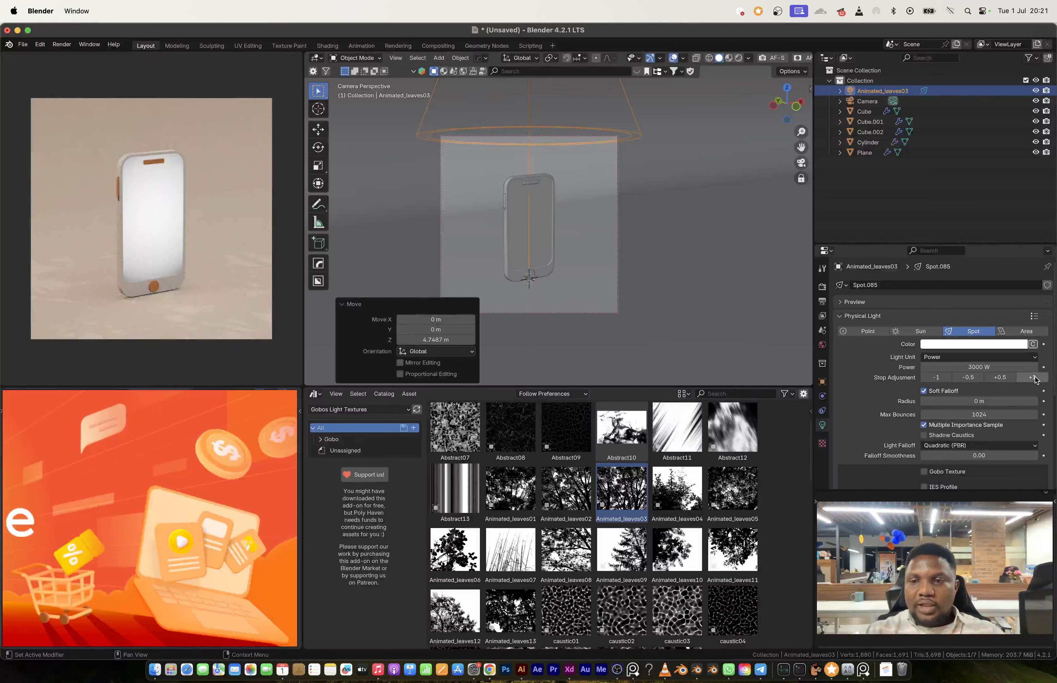
Step: Increase the leaves spot light's power to 24000 W and raise the light another 4.75 m or so along Z
left_click(1035, 380)
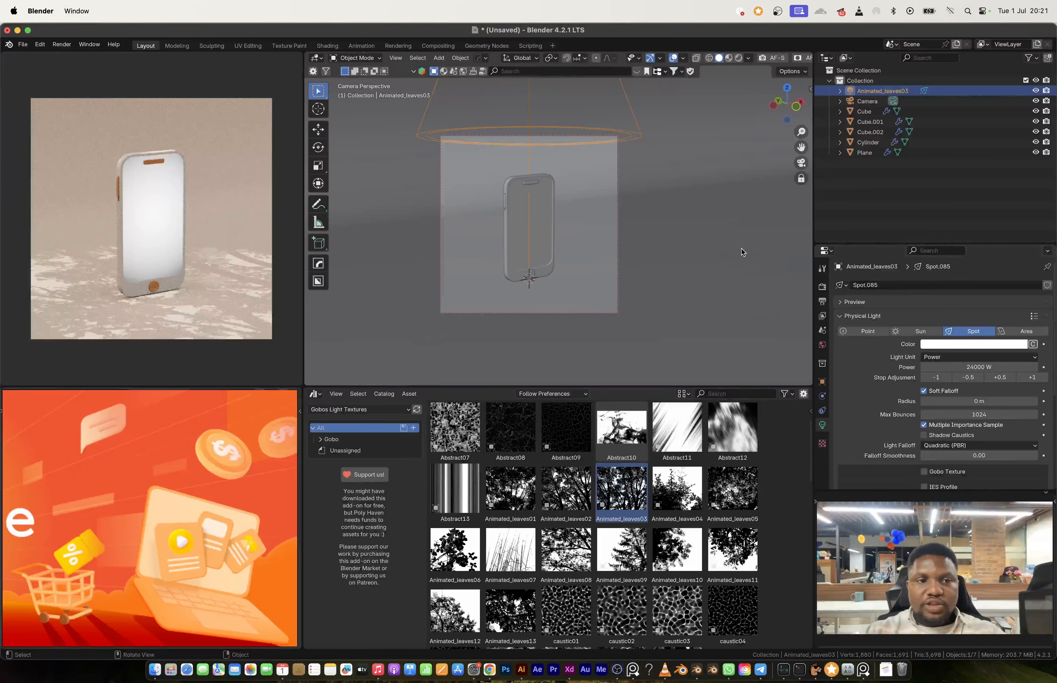
key("g")
key("z")
left_click(652, 204)
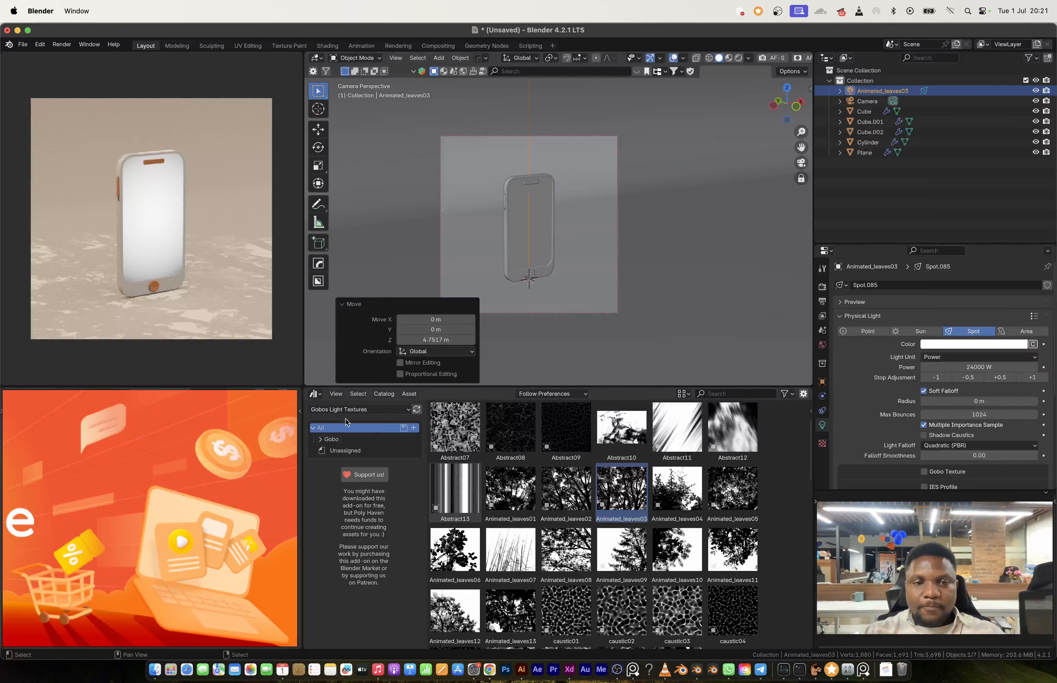
Step: Return the Asset Browser area to the Shader Editor and replace the light's gobo movie with Animated_leaves11.jpg
left_click(317, 394)
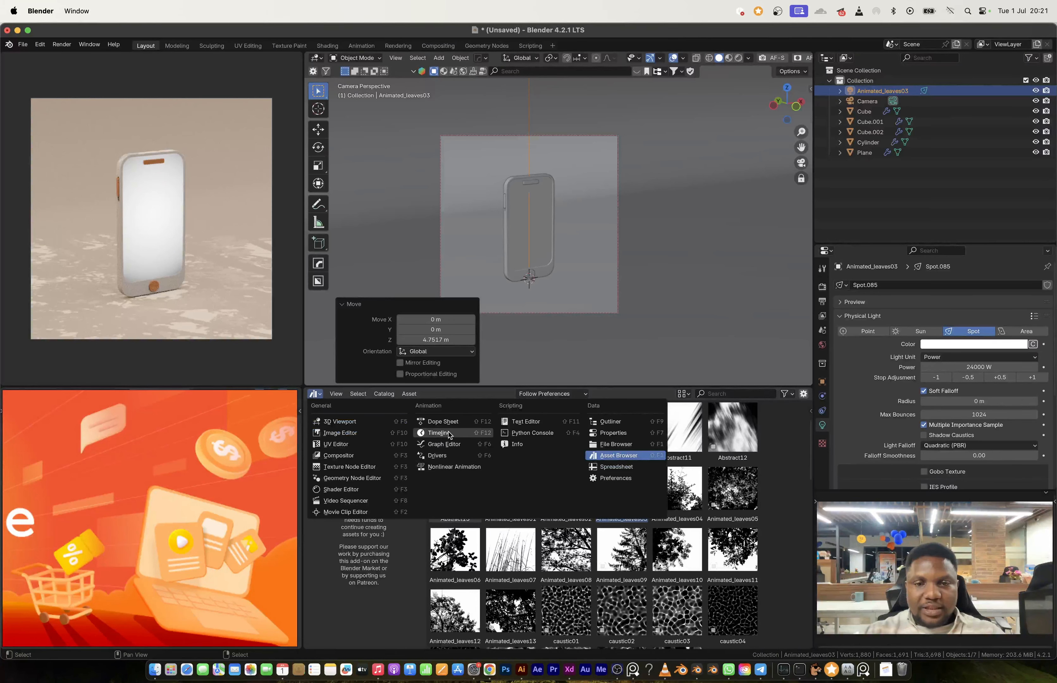
left_click(344, 490)
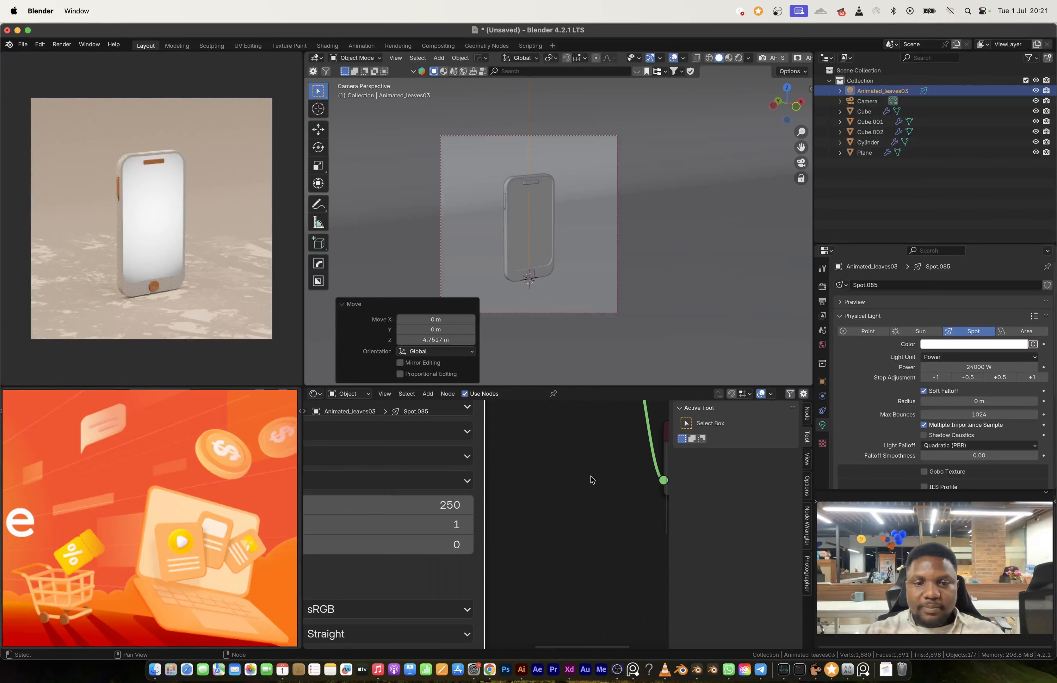
scroll(564, 486, "down", 4)
left_click(502, 481)
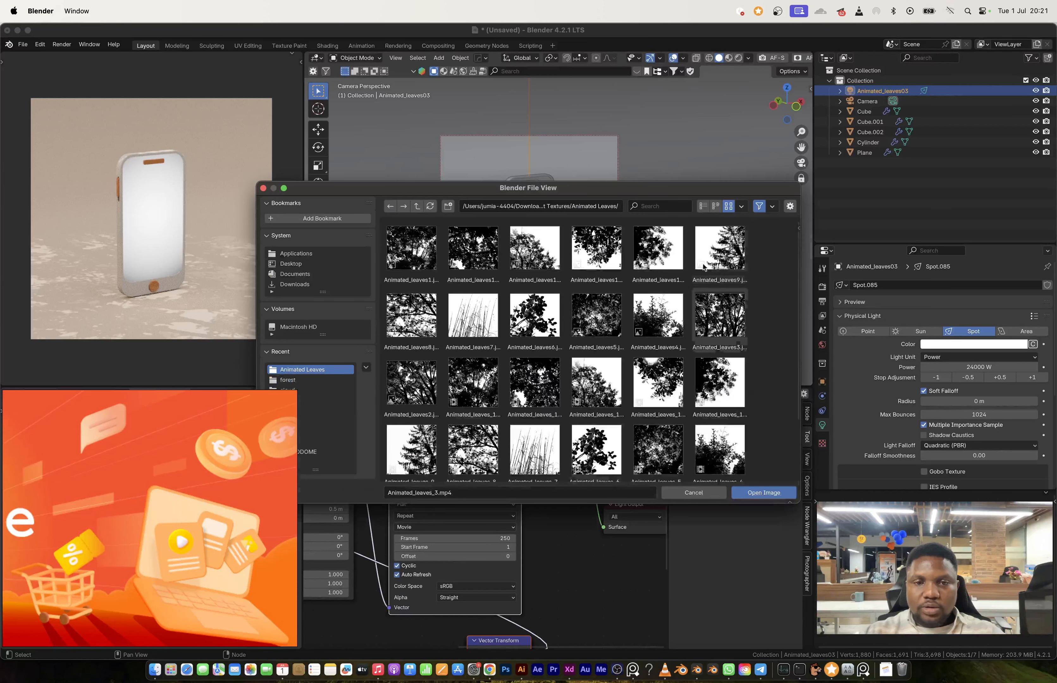
double_click(596, 247)
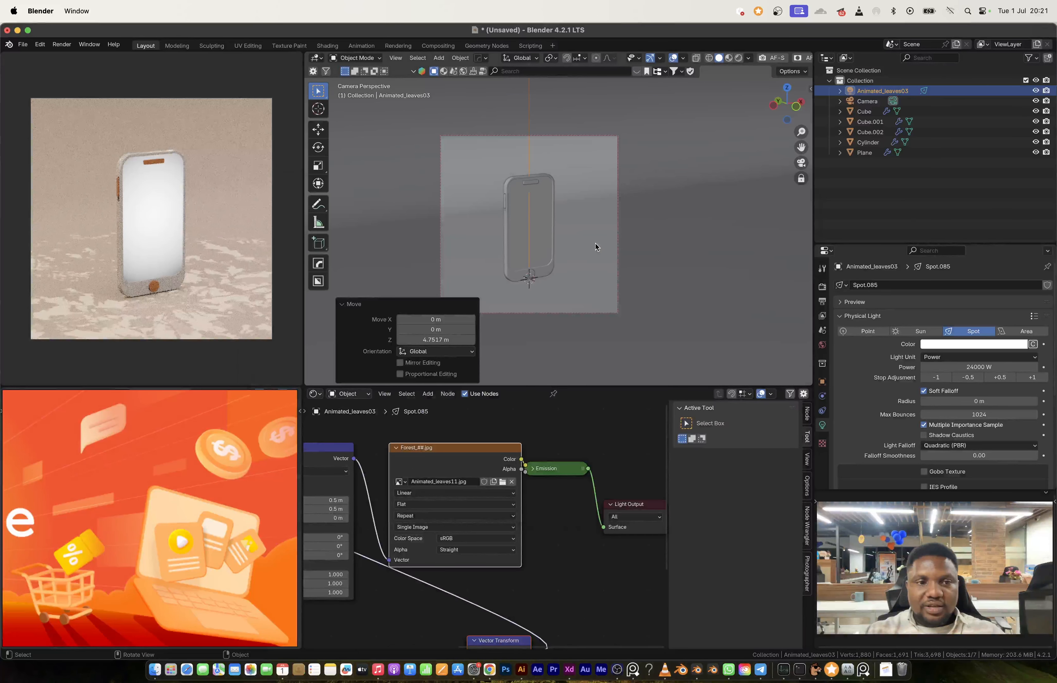
Step: Set the leaves spot light's radius to 0.424 m
scroll(984, 414, "down", 3)
scroll(983, 414, "up", 3)
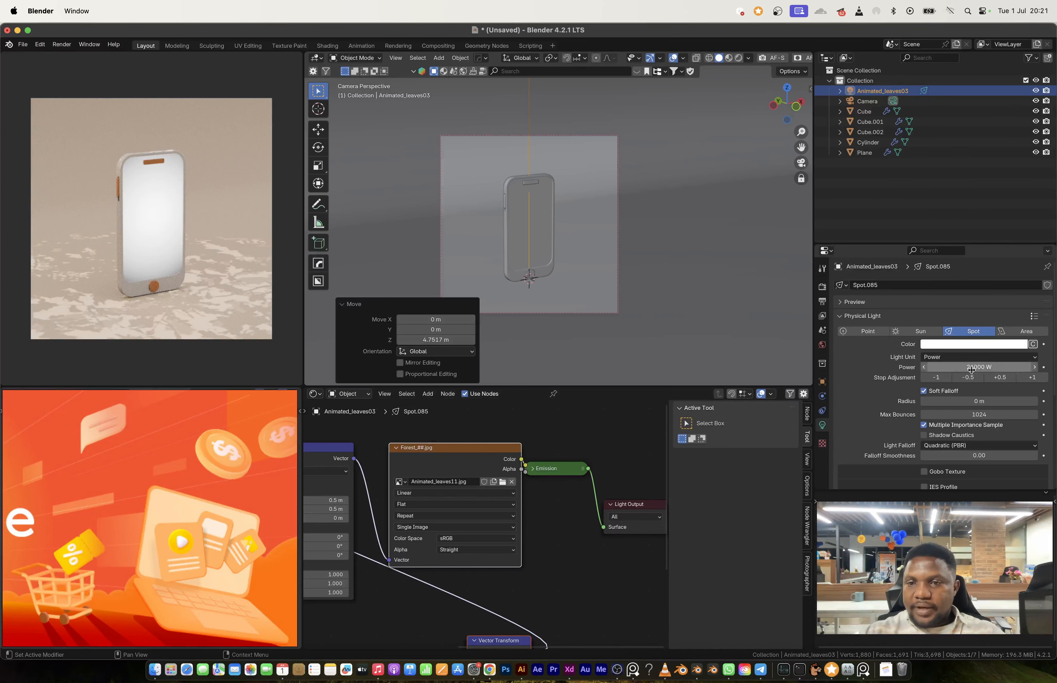
left_click_drag(983, 401, 1012, 401)
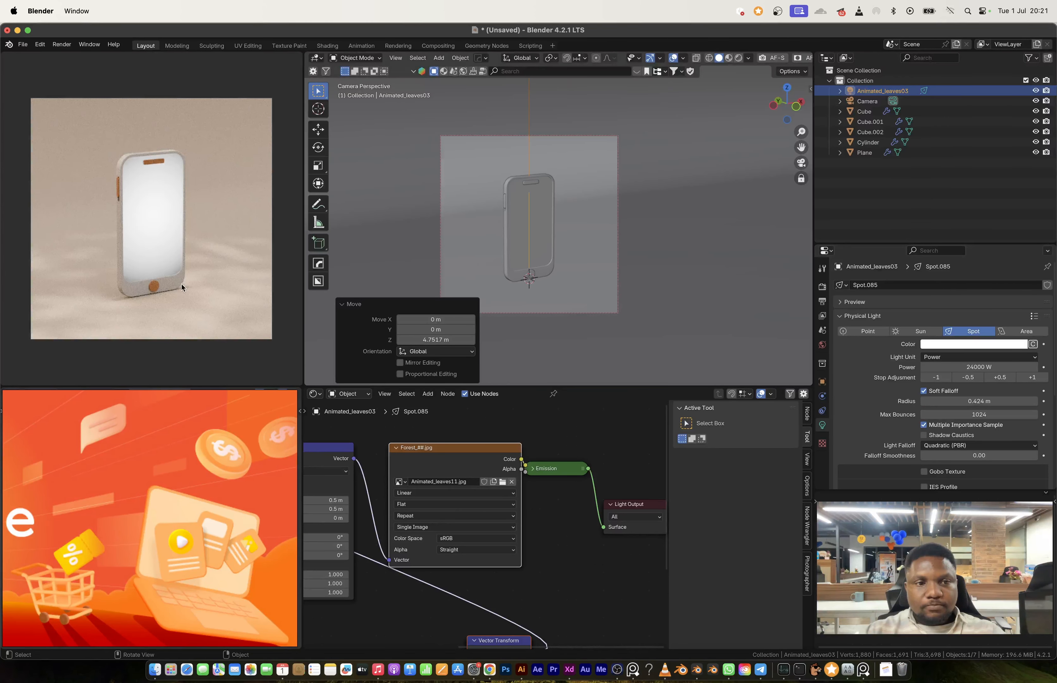
key("n")
key("n")
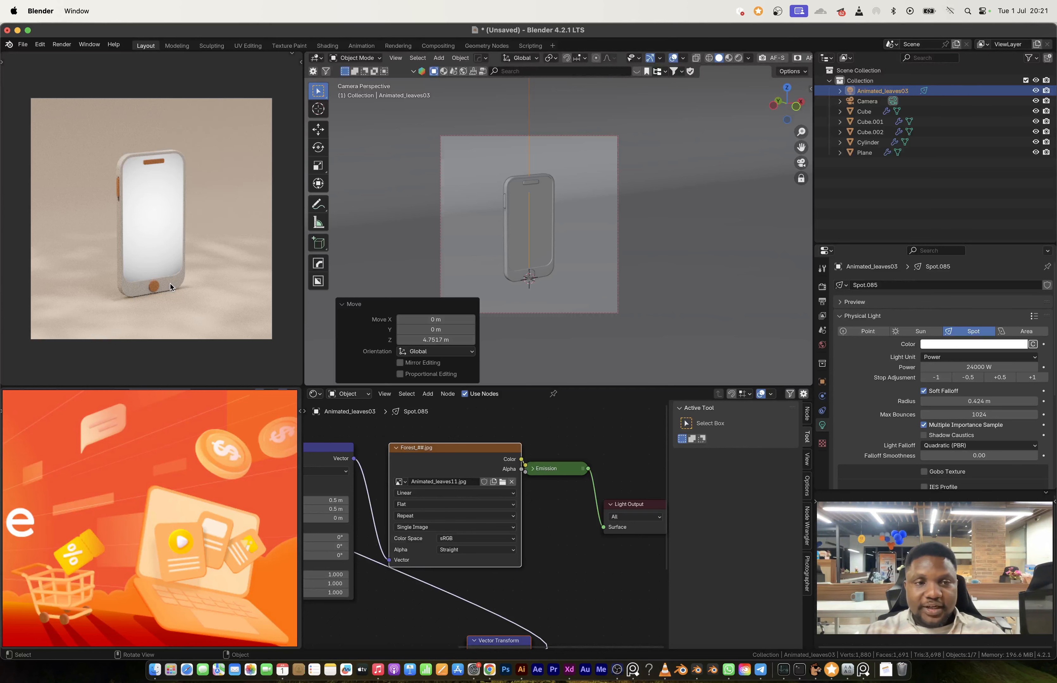
key("n")
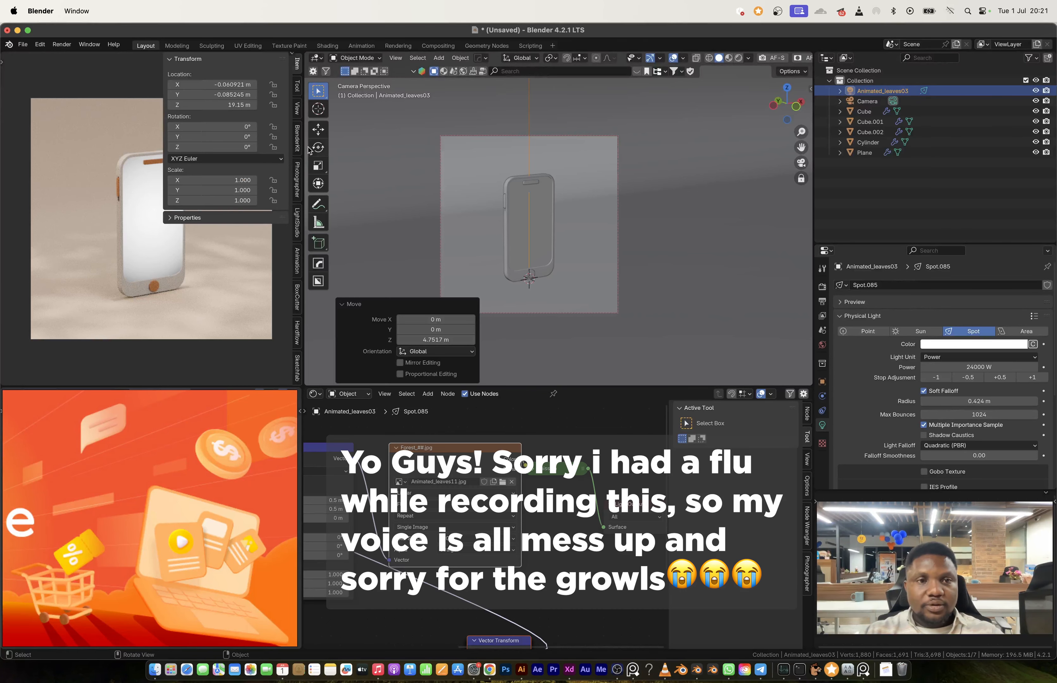
left_click(296, 108)
key("n")
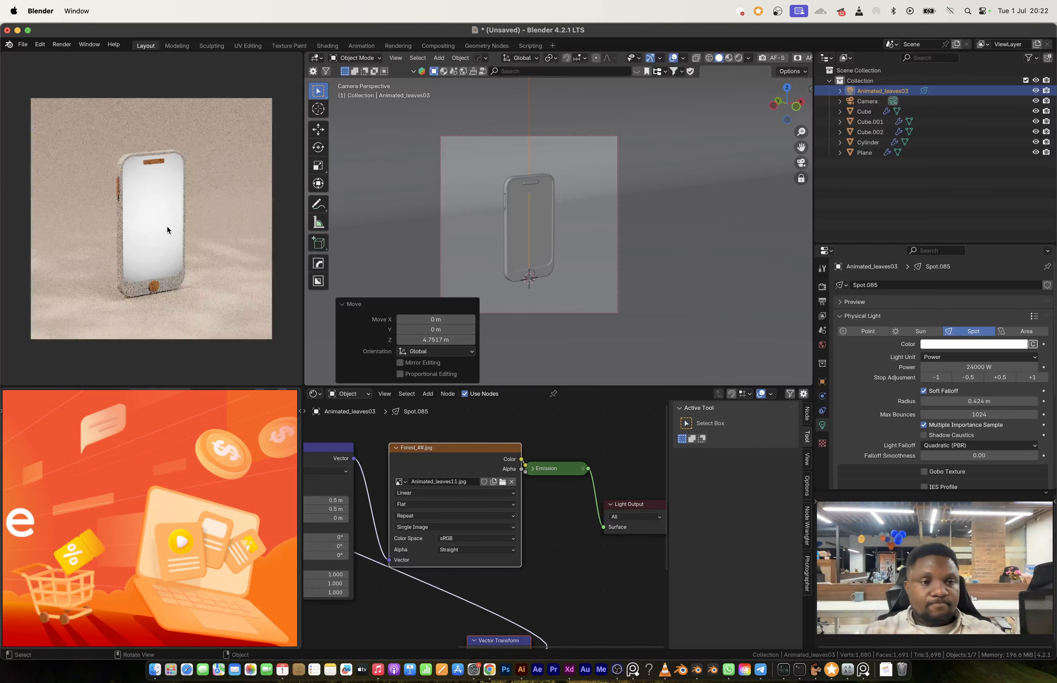
Step: Create a LightStudio setup for the scene and add one light to its profile
left_click(528, 222)
key("n")
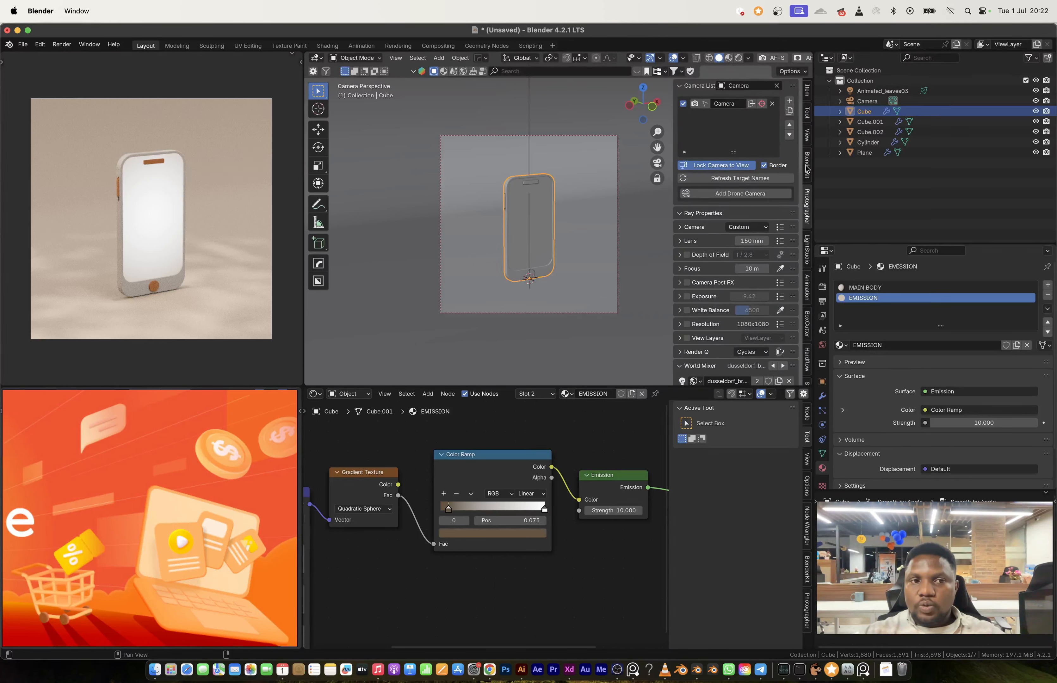
left_click(807, 249)
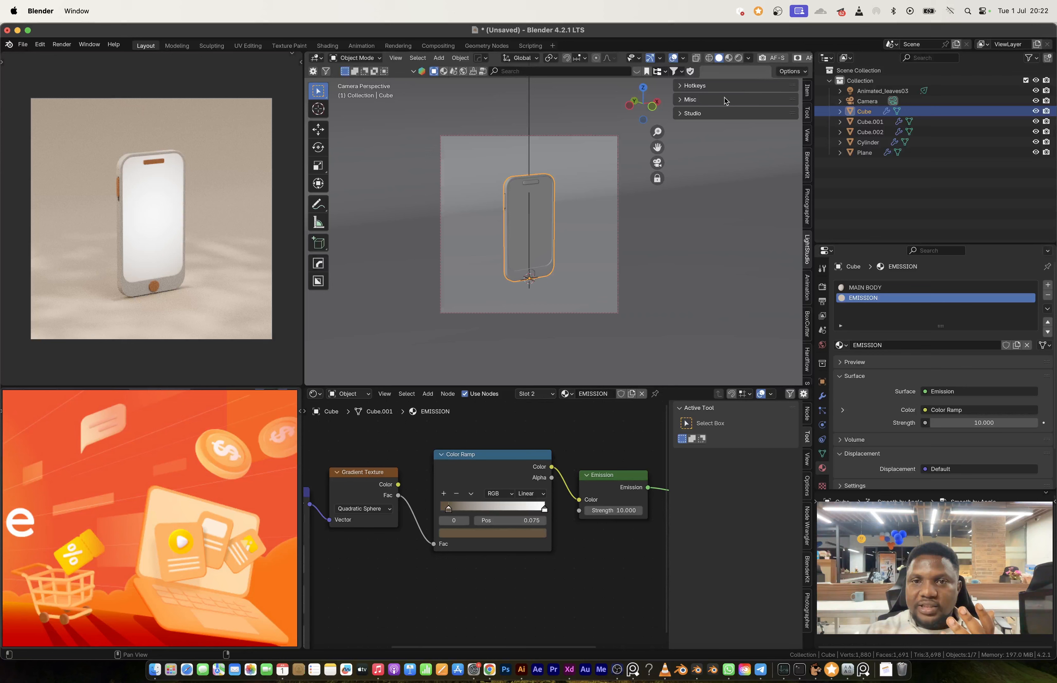
left_click(685, 100)
left_click(685, 100)
left_click(686, 113)
left_click(684, 87)
left_click(686, 151)
left_click(684, 87)
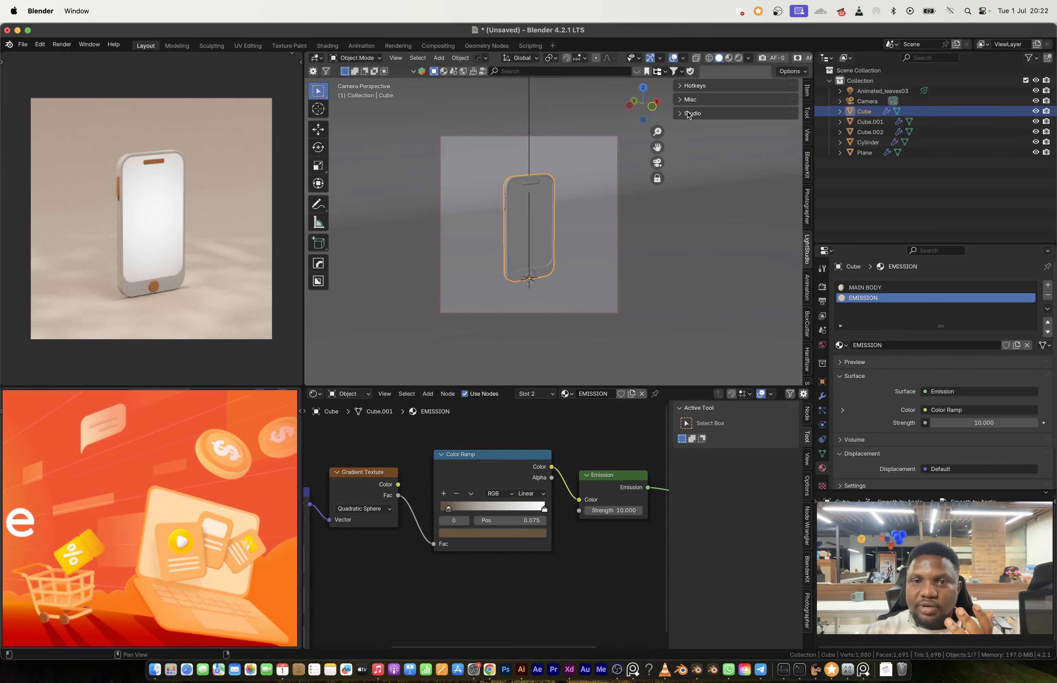
left_click(688, 114)
left_click(699, 141)
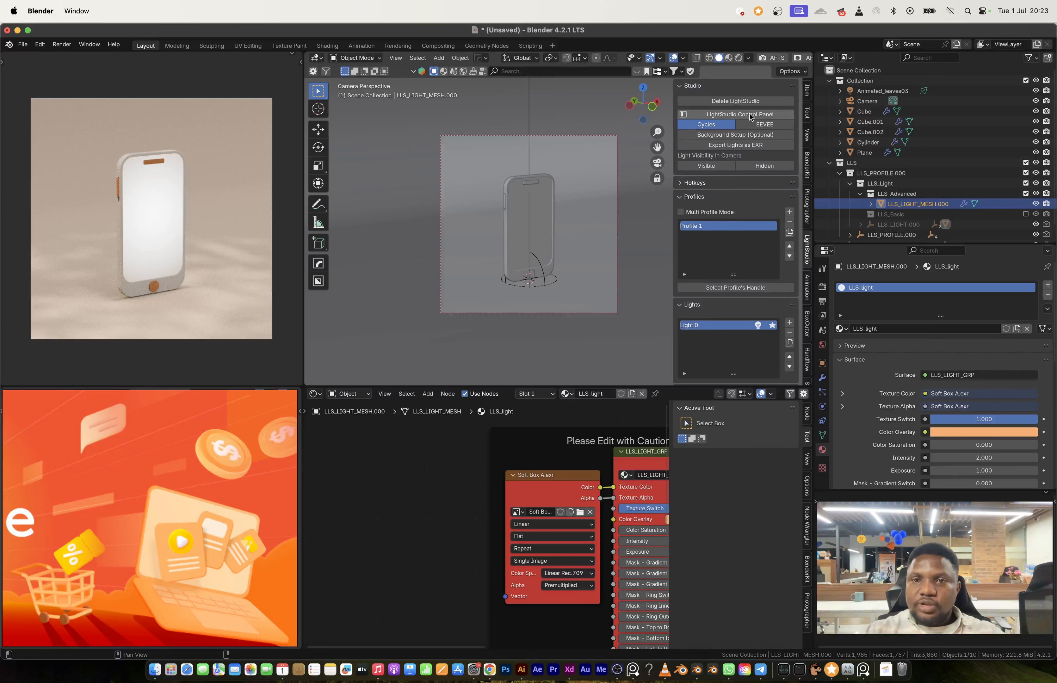
Step: Open the LightStudio control panel and aim the studio light at the phone's upper left edge with Light Brush
left_click(749, 115)
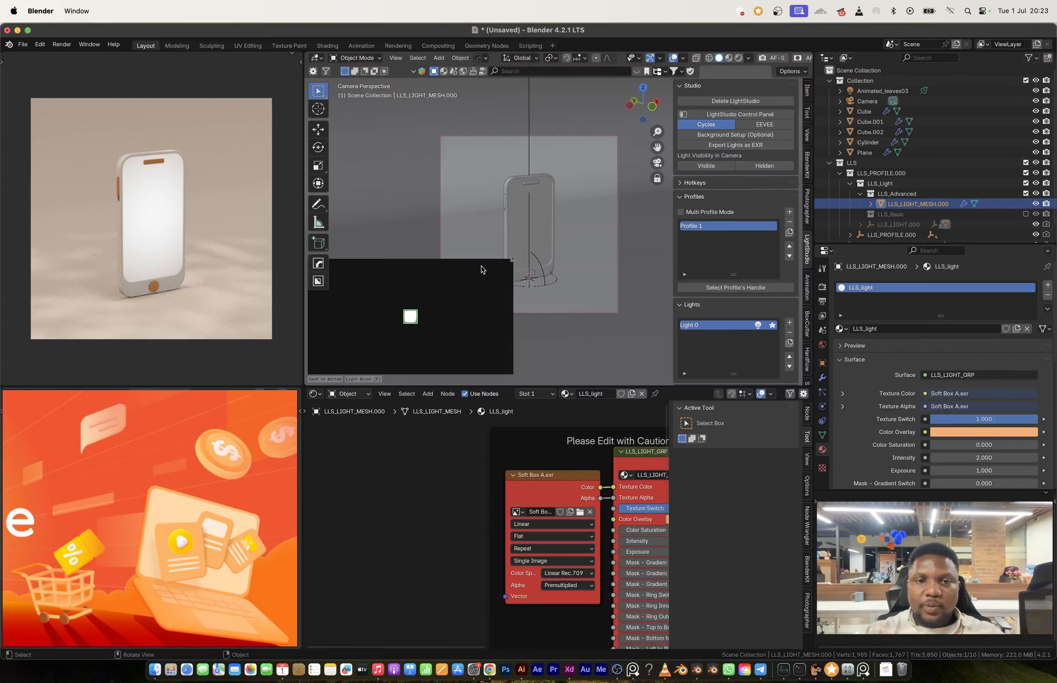
left_click(363, 379)
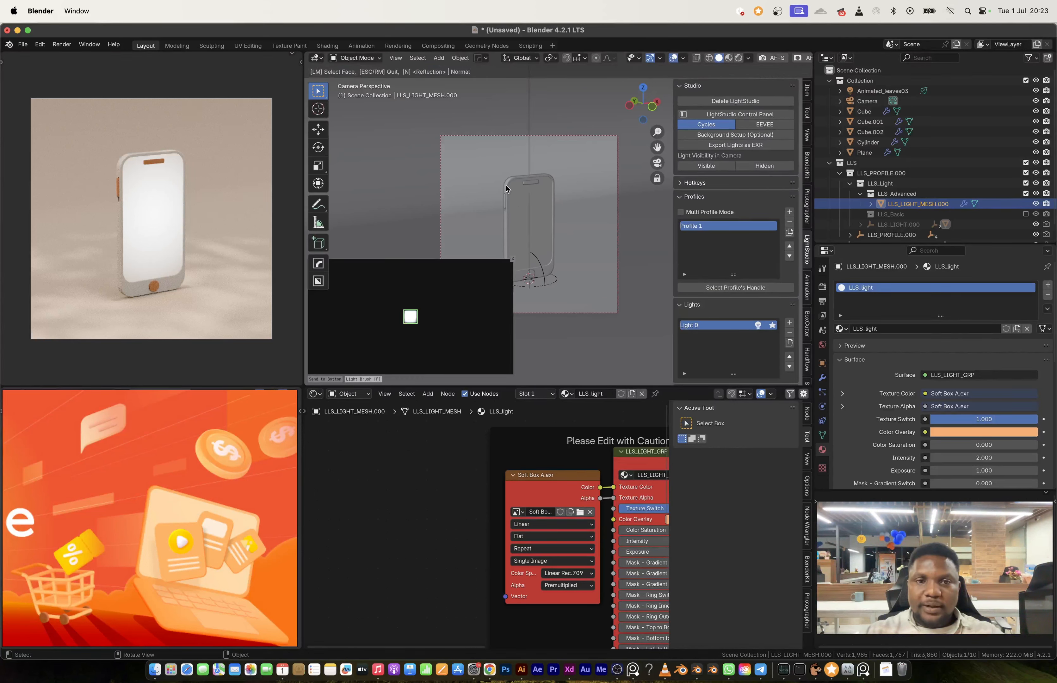
left_click(506, 189)
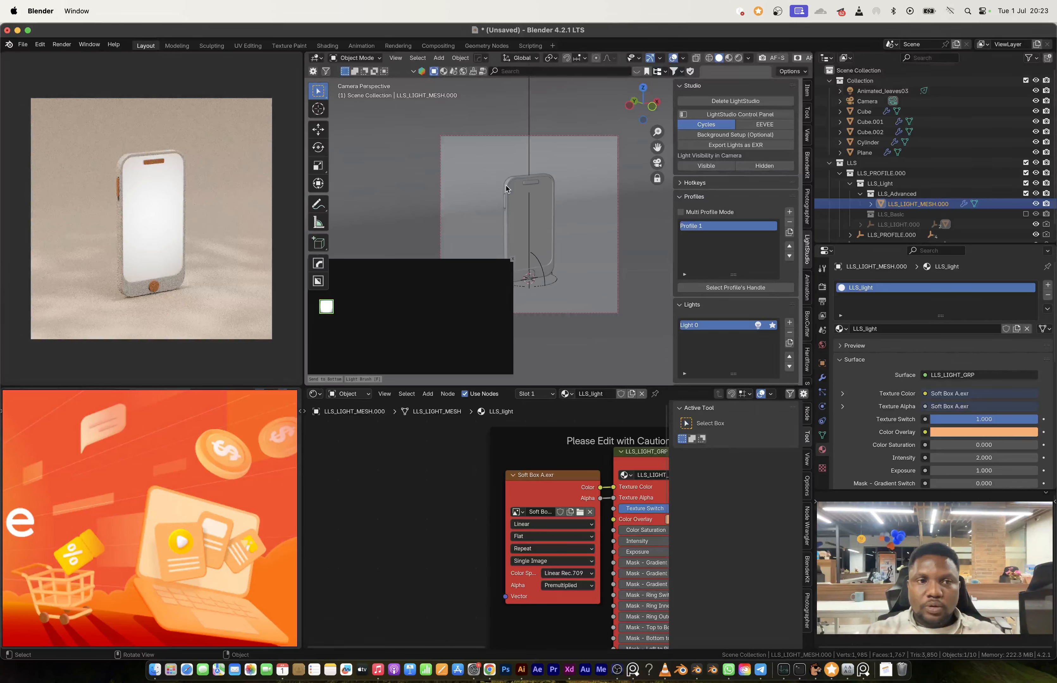
Step: Scale the studio light up to several times its size in the LightStudio control panel
key("s")
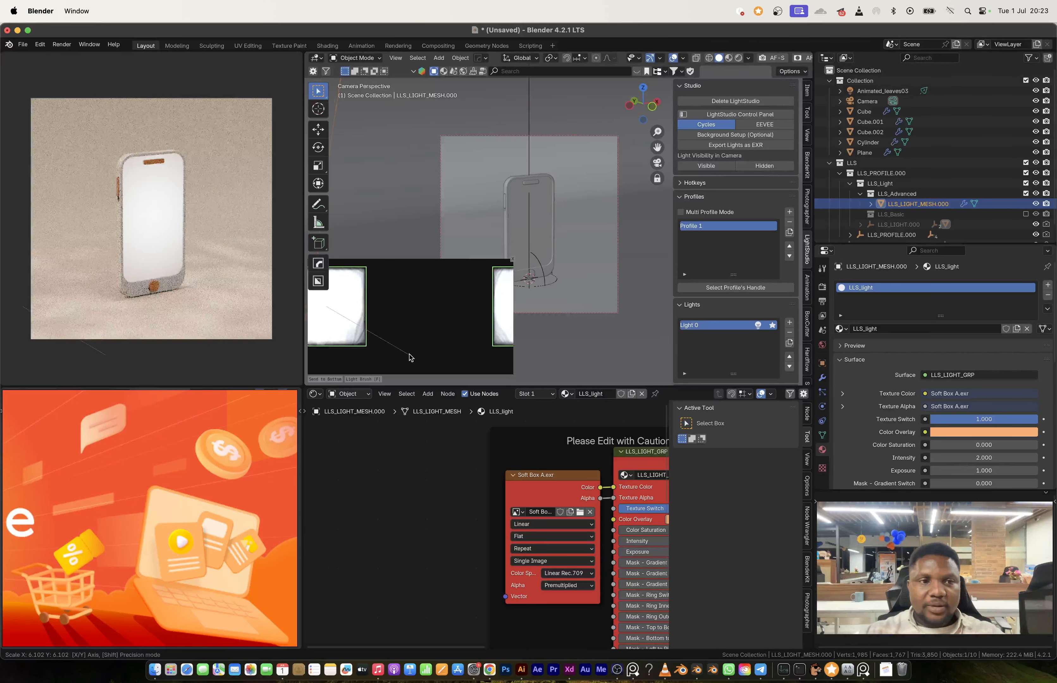
left_click(375, 338)
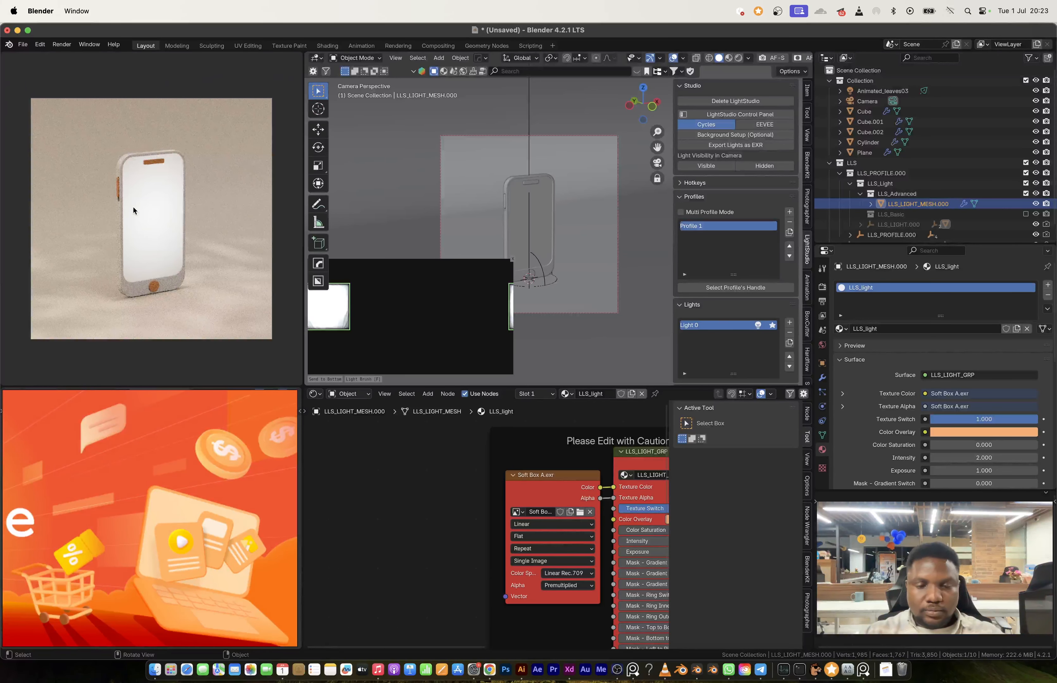
key("n")
key("n")
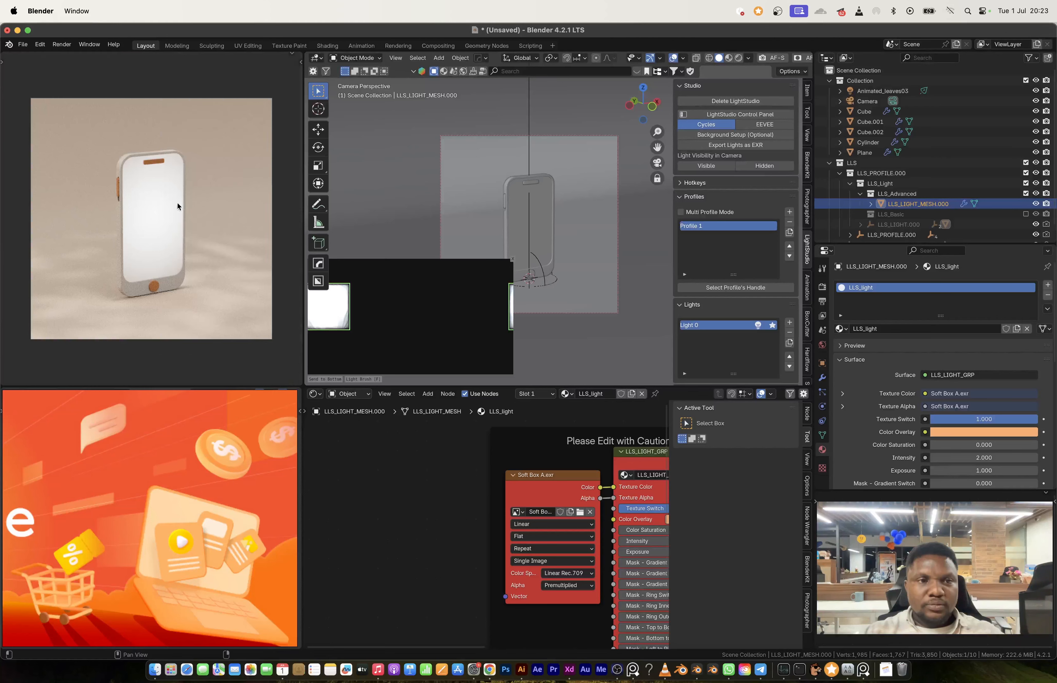
scroll(130, 176, "up", 10)
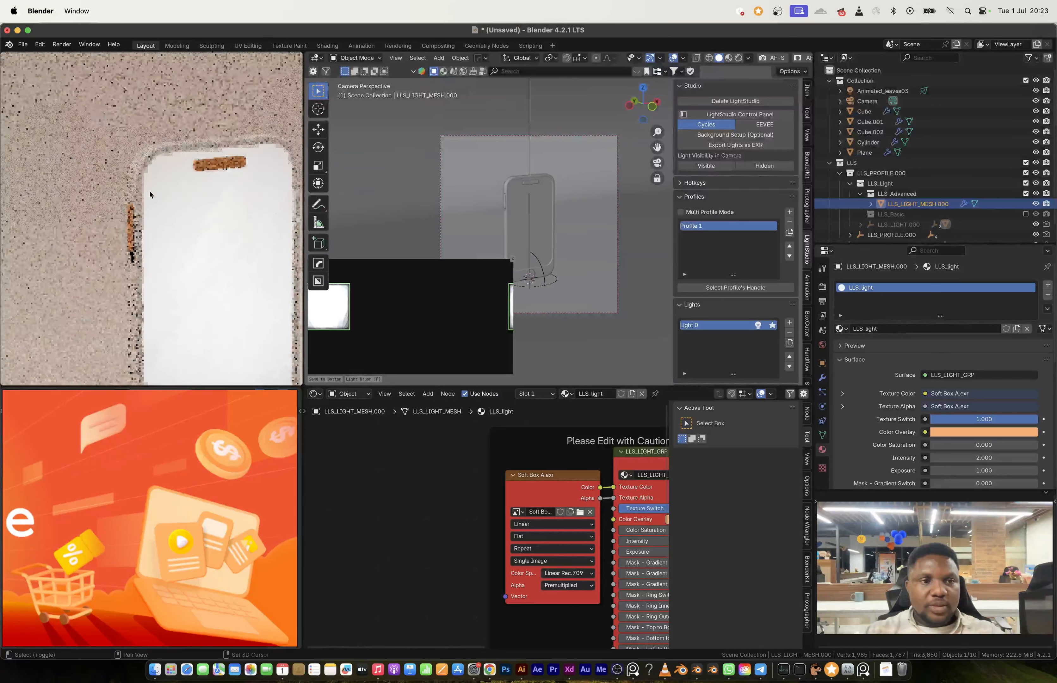
Step: Examine the Principled BSDF settings of the phone body's MAIN BODY material
left_click(189, 260)
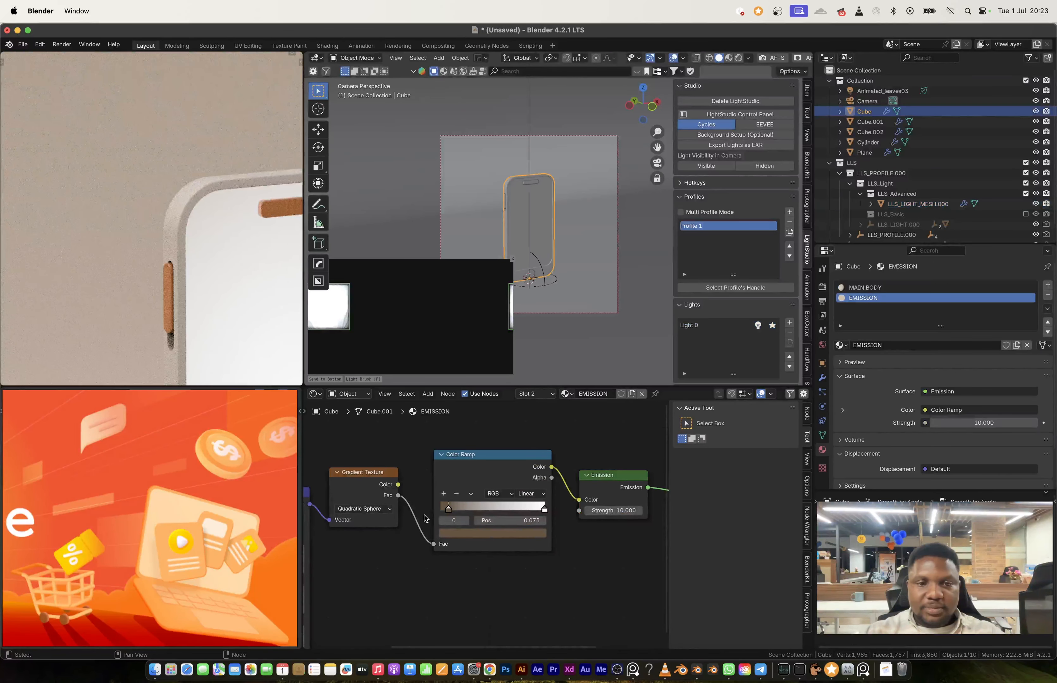
left_click(853, 288)
middle_click_drag(640, 528, 486, 528)
scroll(486, 529, "up", 6)
left_click_drag(444, 518, 381, 518)
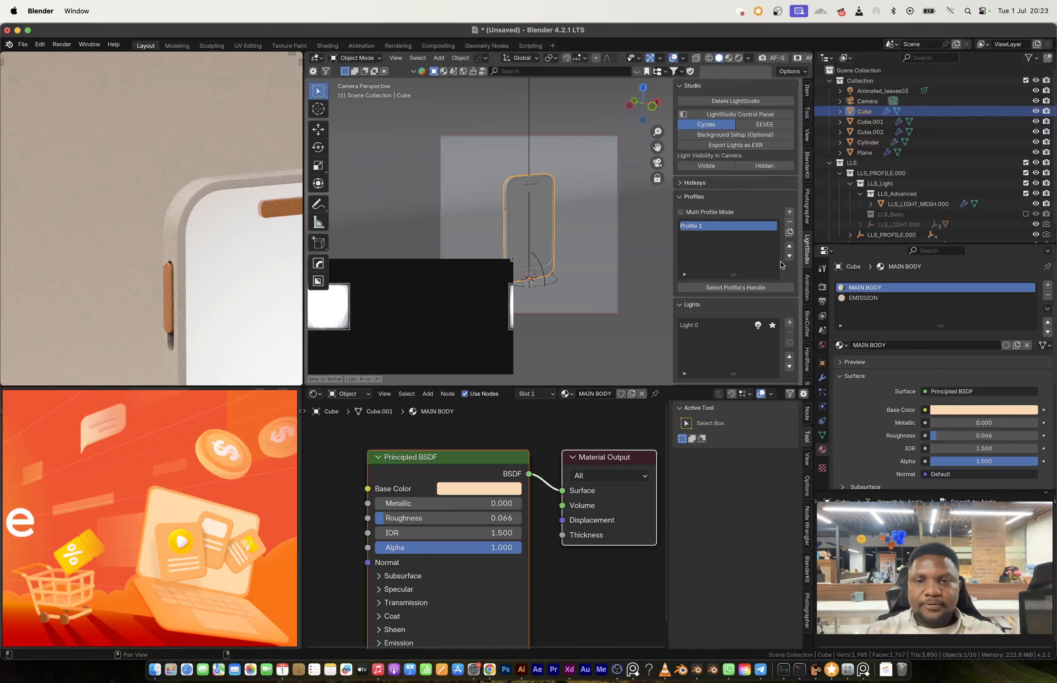
Step: Select Light 0 in LightStudio and change its texture to Umbrella A
scroll(711, 297, "down", 6)
scroll(712, 297, "down", 1)
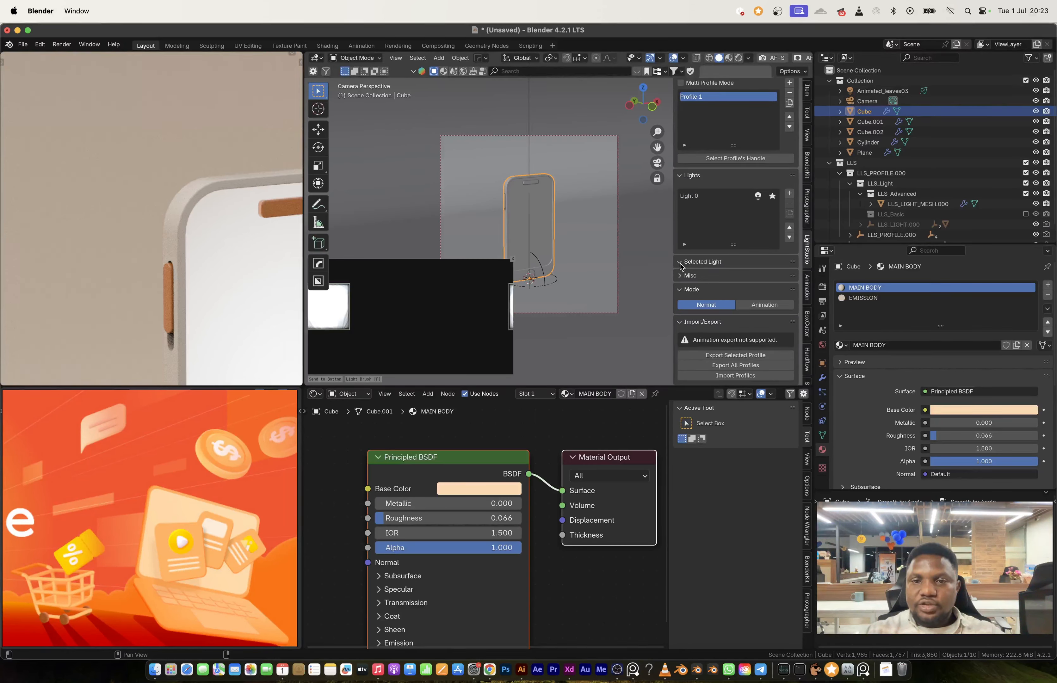
left_click(703, 197)
left_click(735, 320)
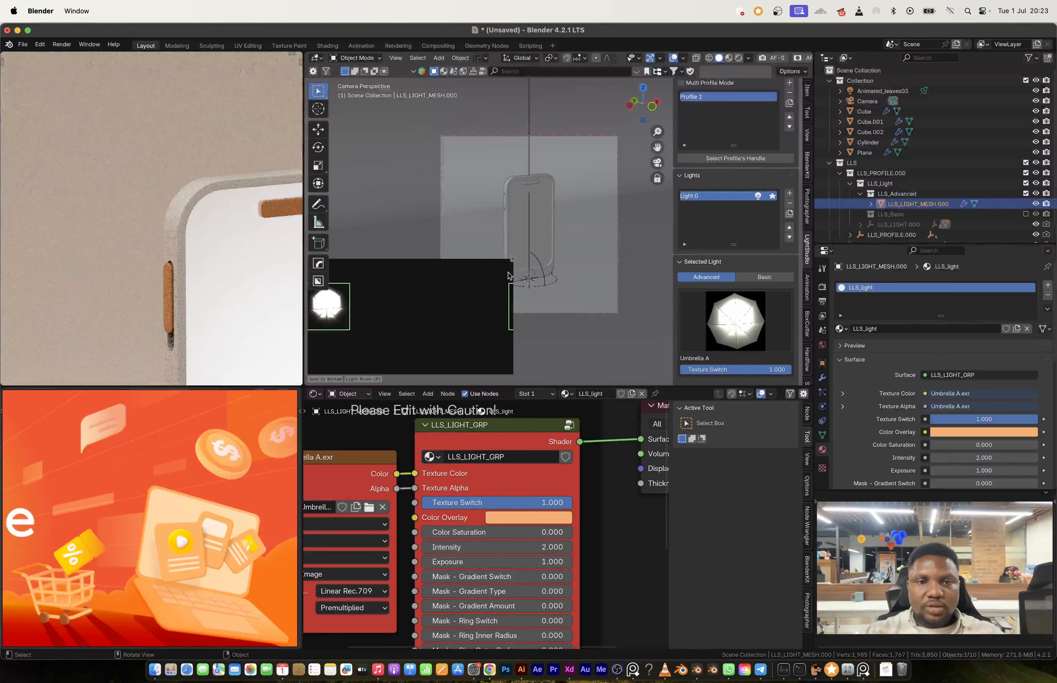
left_click_drag(401, 316, 429, 339)
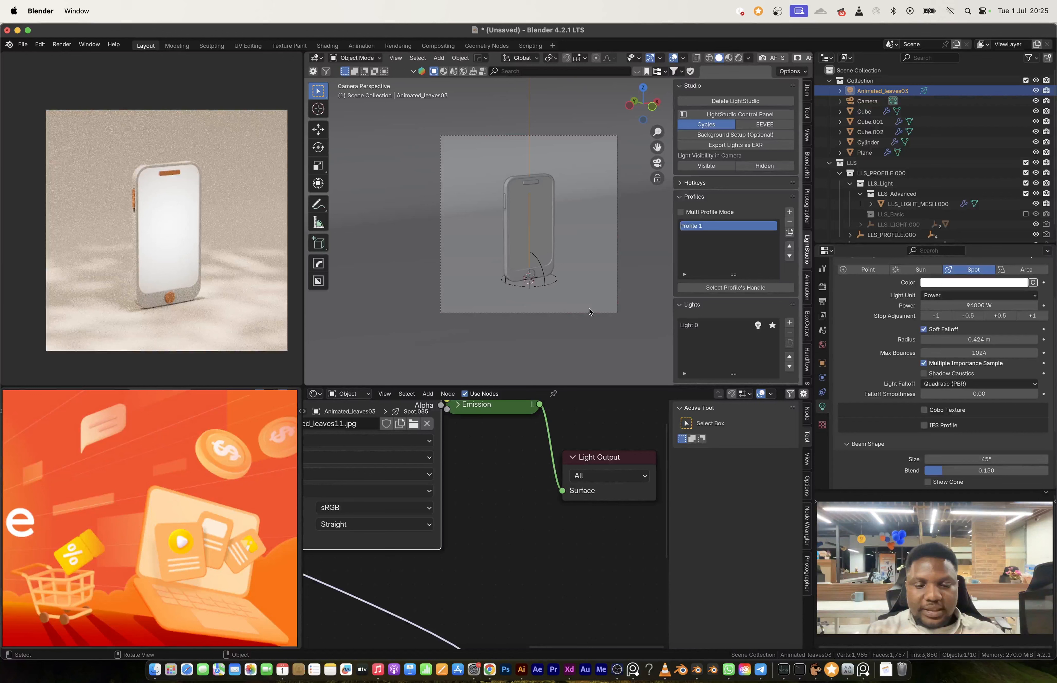
Step: Rotate the leaves spot light about 191° around the global Z axis
key("r")
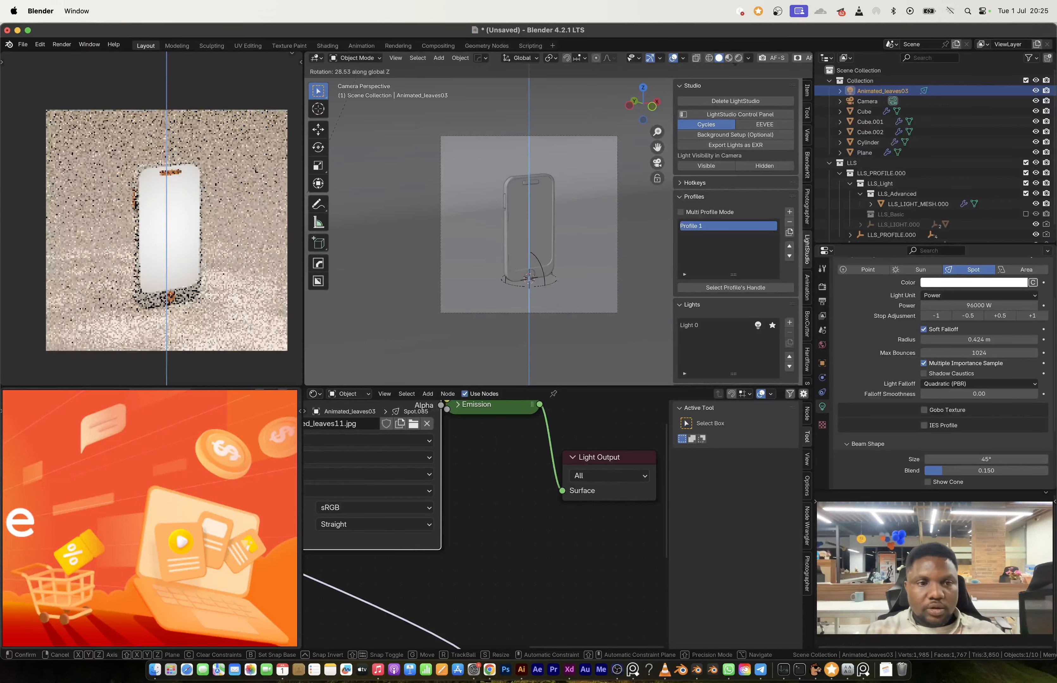
left_click(789, 156)
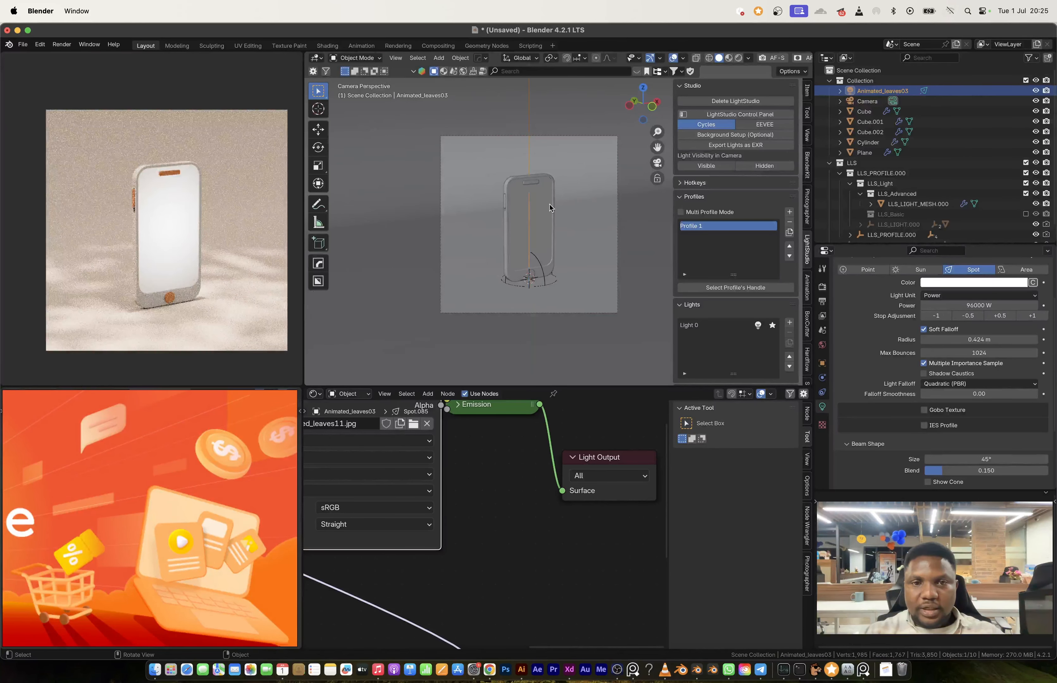
middle_click_drag(551, 207, 568, 225)
scroll(569, 226, "down", 5)
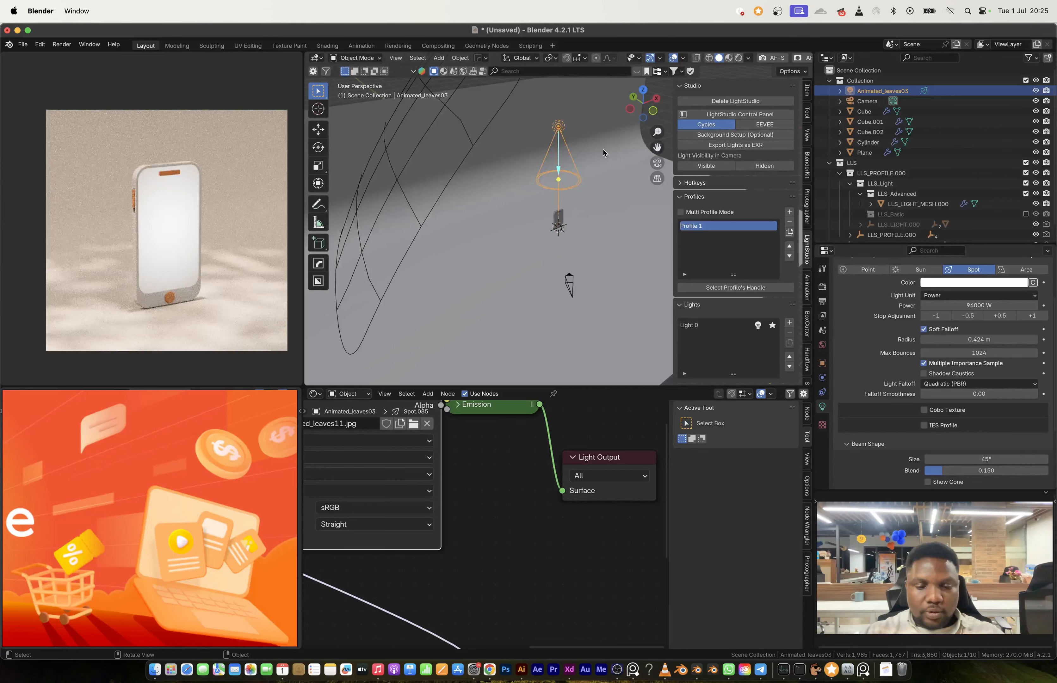
key("r")
key("z")
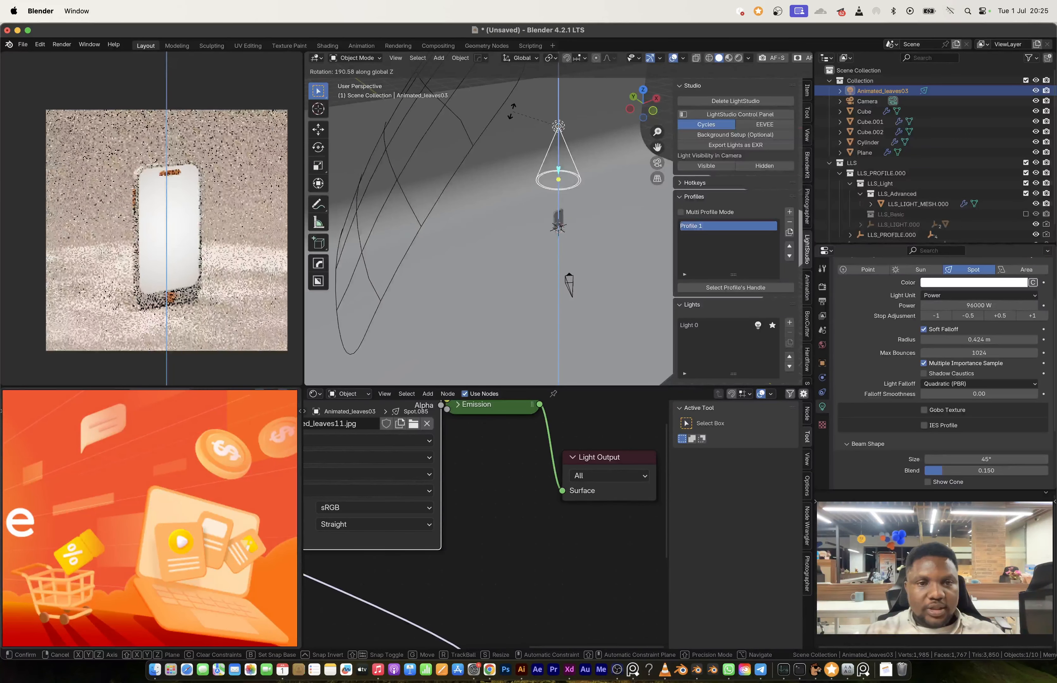
left_click(506, 110)
Step: Replace the leaves spot light's gobo image with Animated_leaves13.jpg
scroll(440, 513, "down", 3)
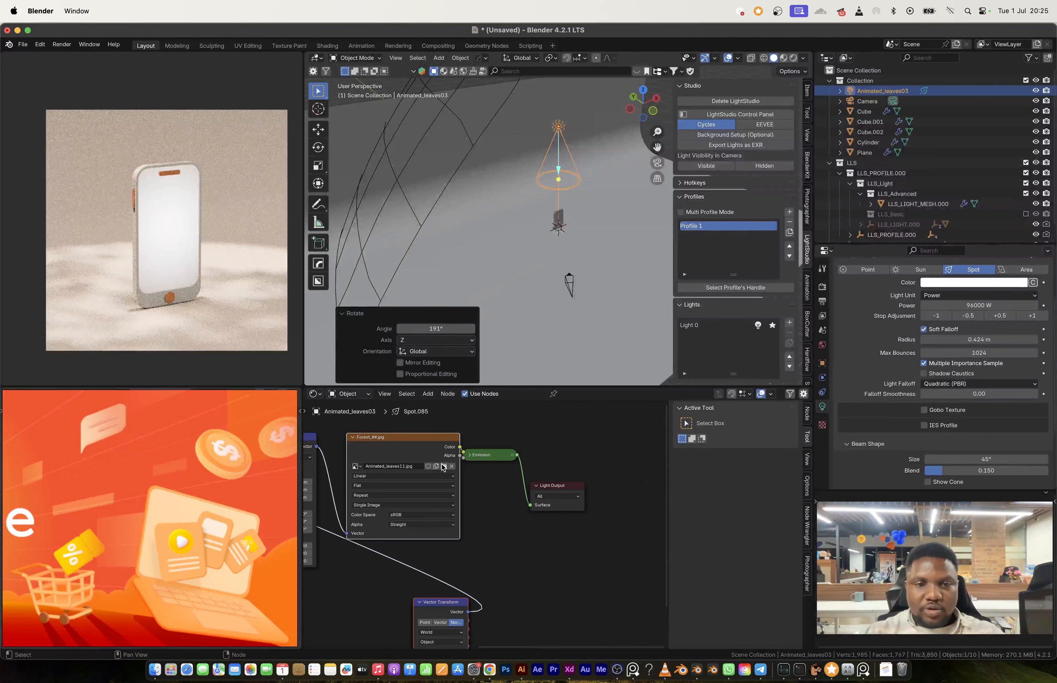
left_click(443, 467)
double_click(484, 251)
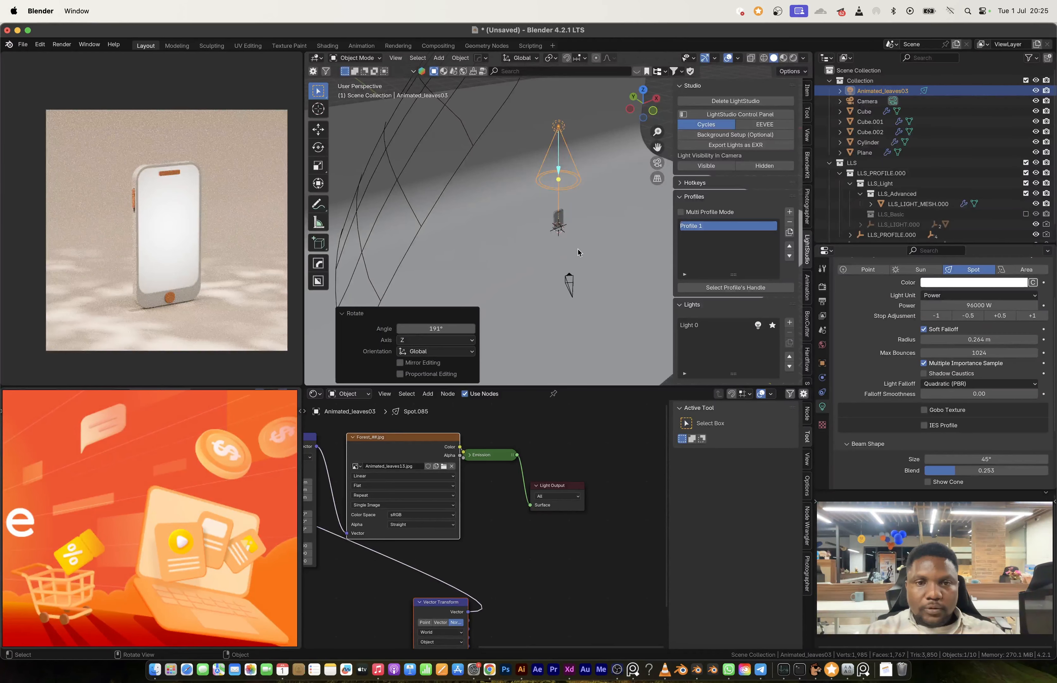
Step: Add an area light at the base of the phone
middle_click_drag(577, 250, 549, 246)
scroll(550, 247, "up", 6)
key("shift+a")
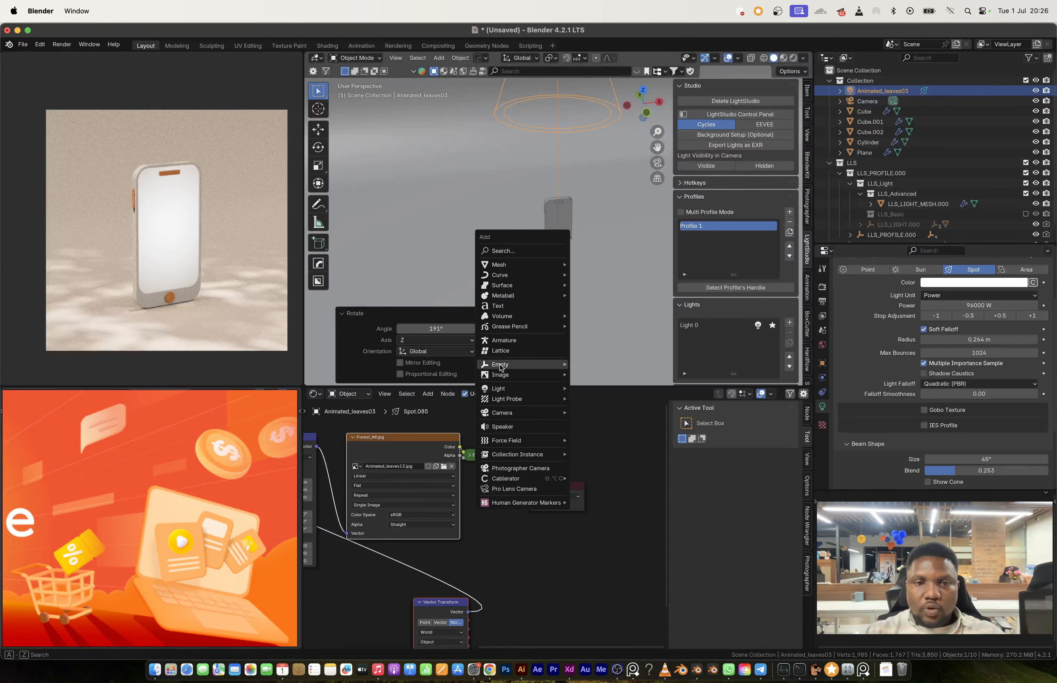
mouse_move(509, 389)
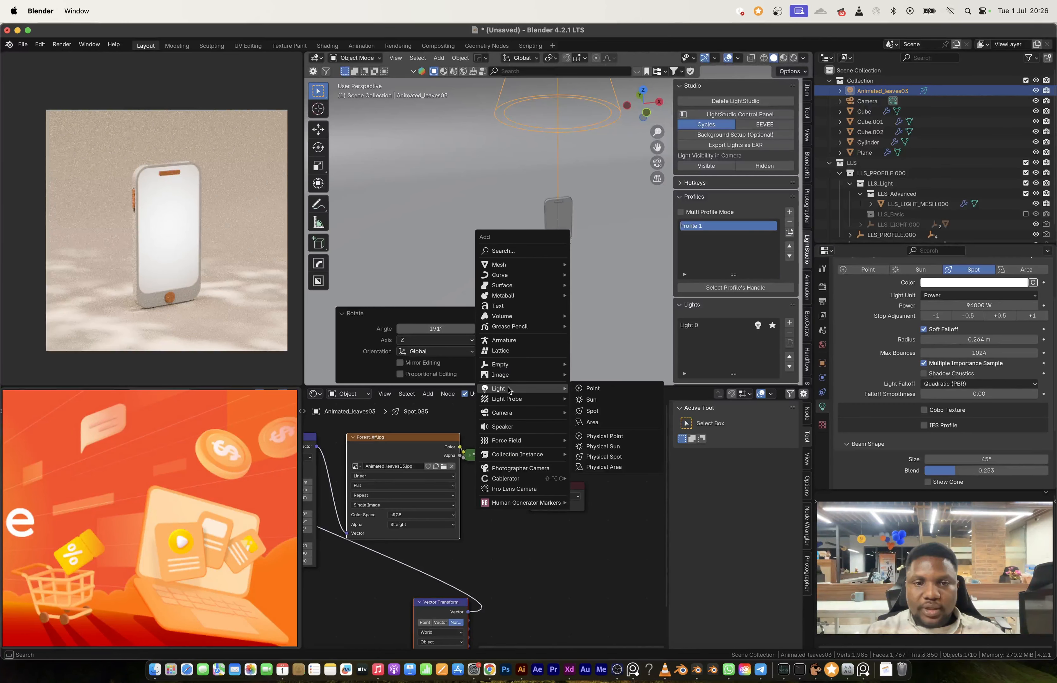
left_click(594, 422)
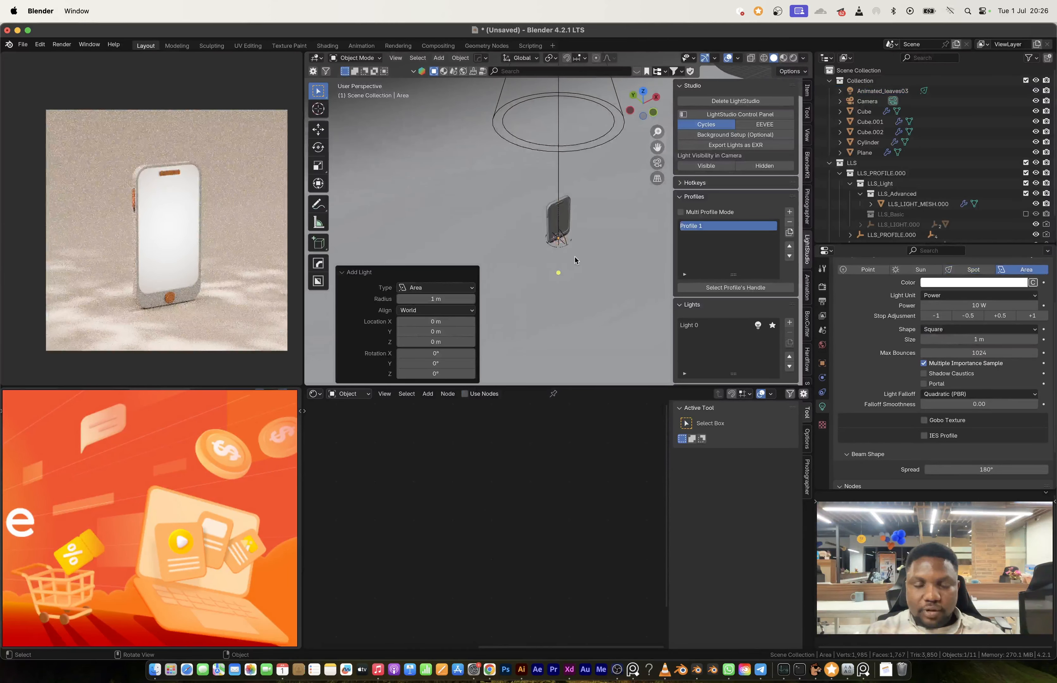
Step: Rotate the area light 90° about X and stretch it along Z by a factor of about 4.16
key("r")
key("x")
key("9")
key("0")
key("Return")
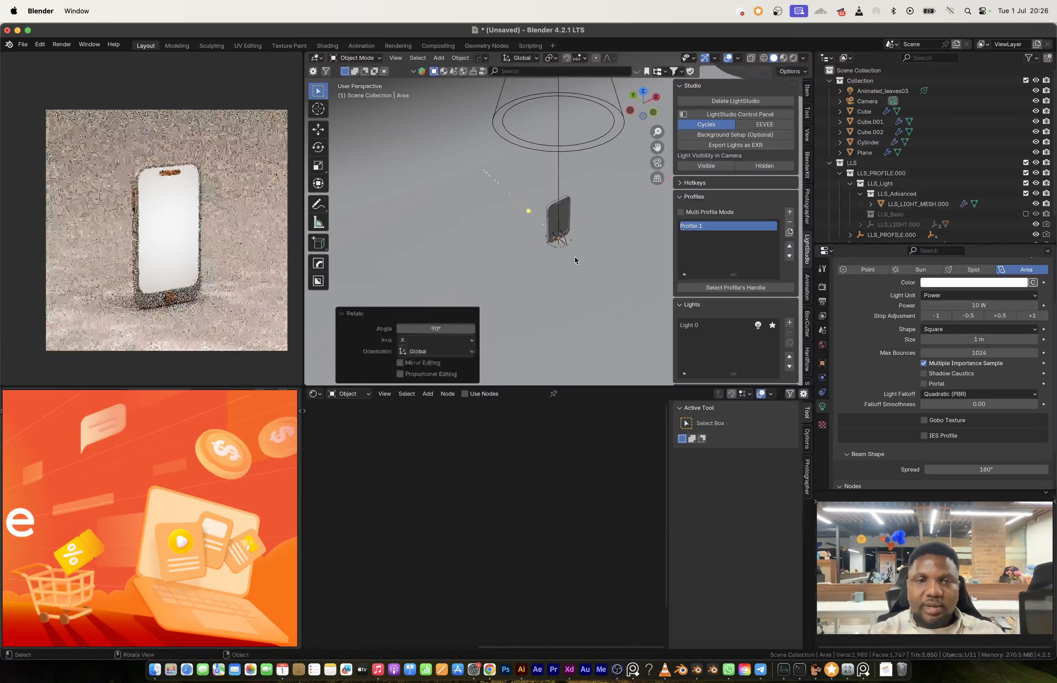
key("s")
key("z")
left_click(576, 342)
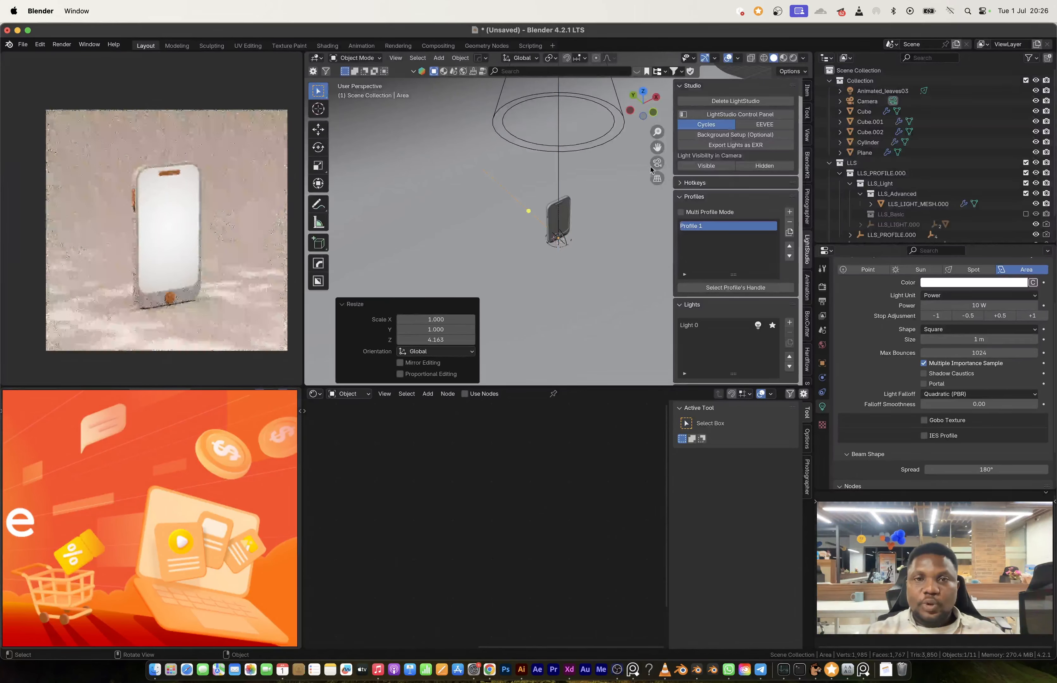
Step: Move the area light about 6.95 m along negative Y in front of the phone and raise it about 2.15 m
left_click_drag(644, 93, 641, 102)
middle_click_drag(542, 209, 531, 184, "shift")
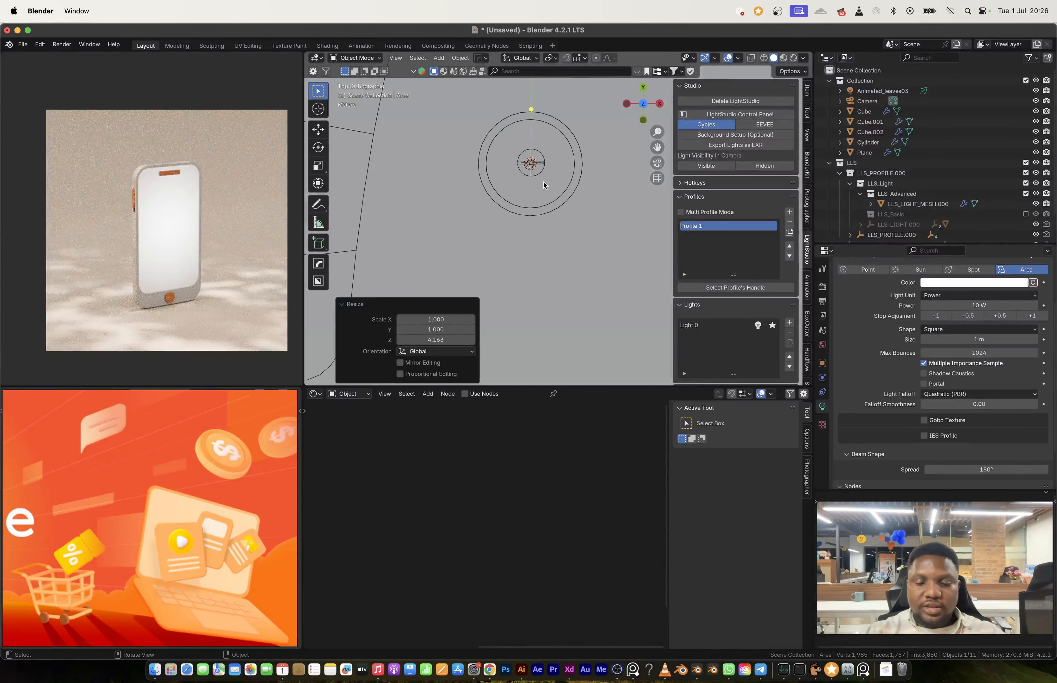
key("g")
left_click(544, 278)
middle_click_drag(546, 242, 552, 236)
key("g")
key("z")
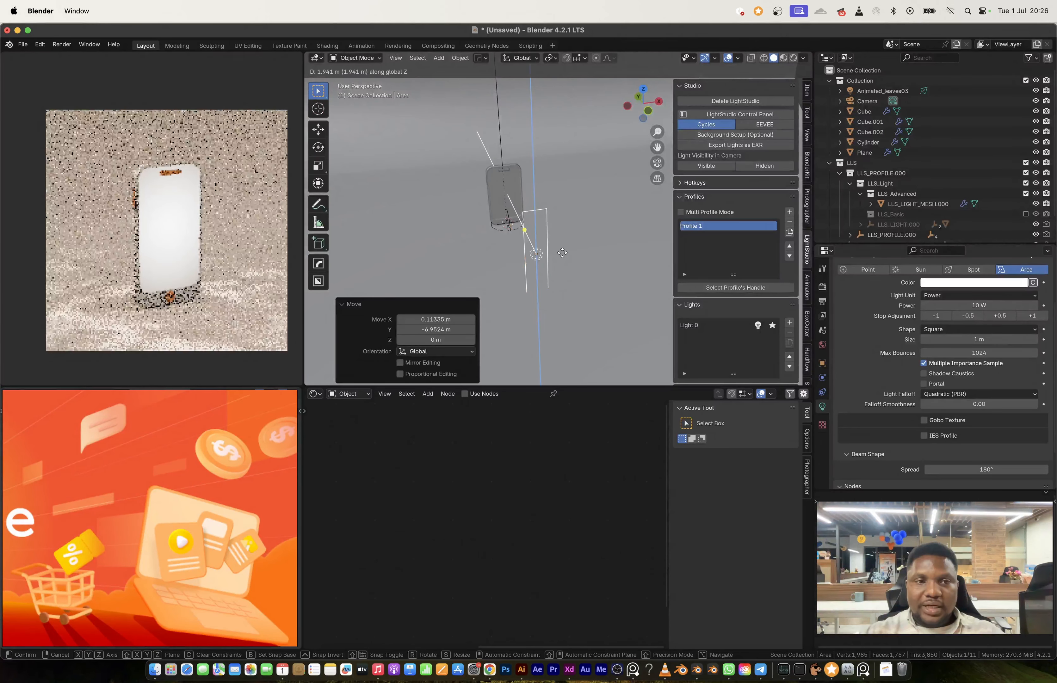
left_click(563, 253)
Step: Narrow the area light along X into a thin strip and shift it along X to the phone's right side
key("s")
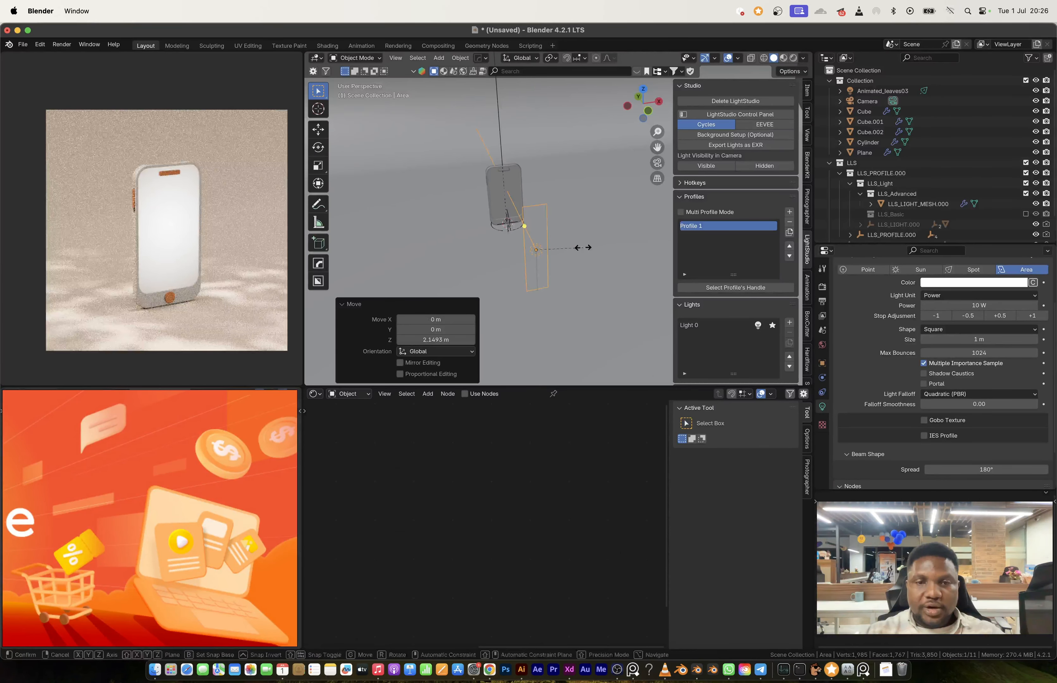
key("x")
left_click(550, 248)
key("g")
key("x")
left_click(582, 243)
Step: Set the Cycles render max samples to 256
left_click(189, 297)
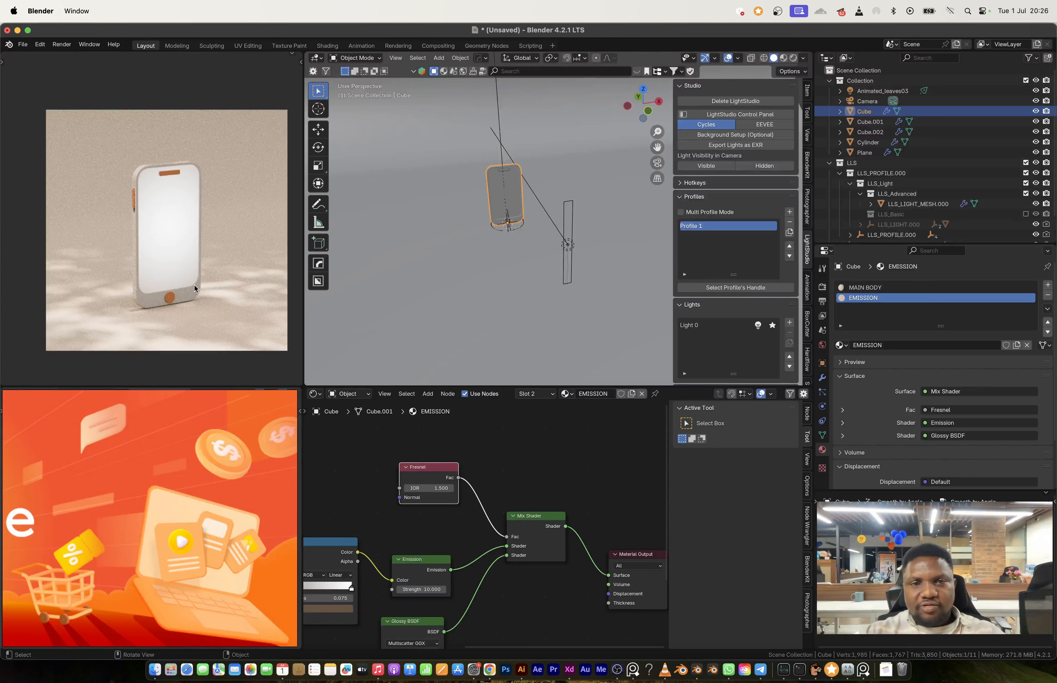
left_click(822, 302)
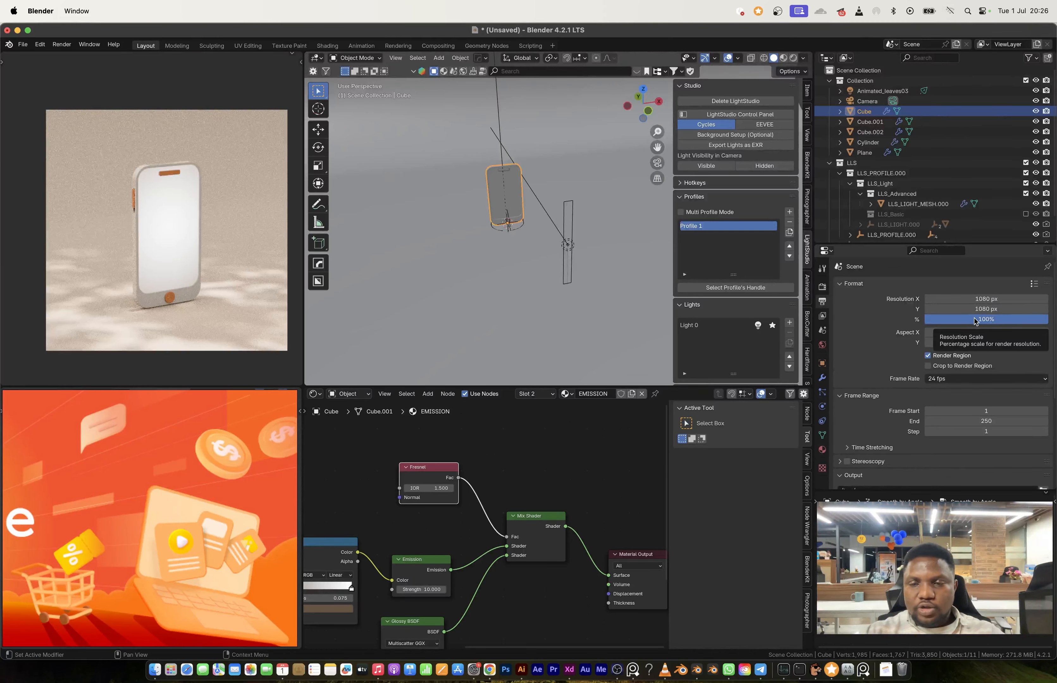
left_click(822, 287)
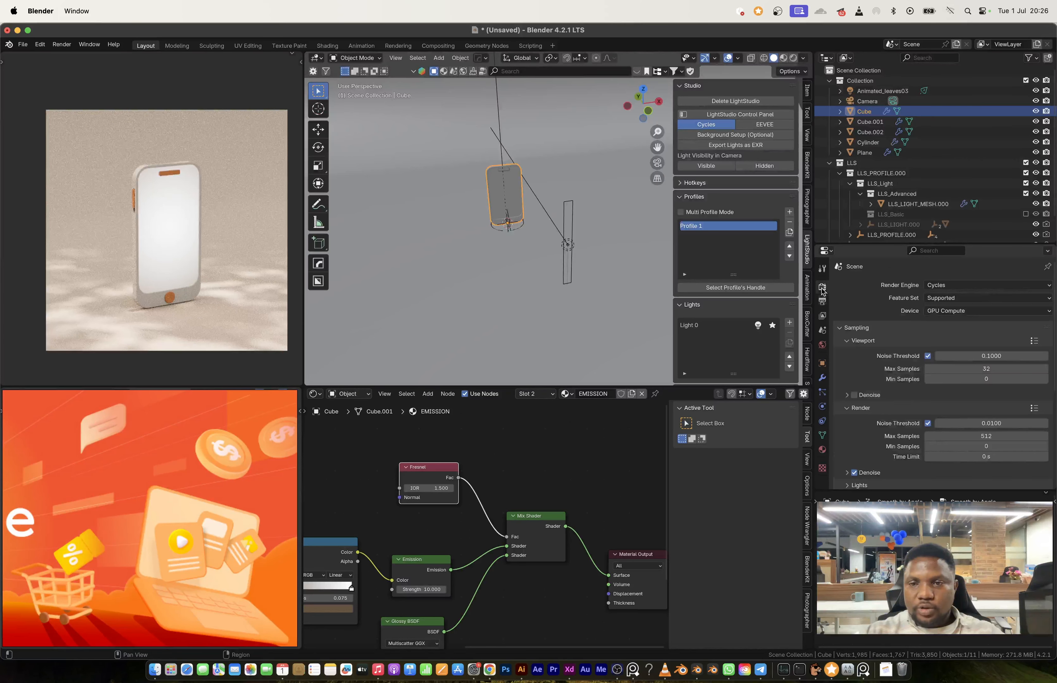
left_click(994, 436)
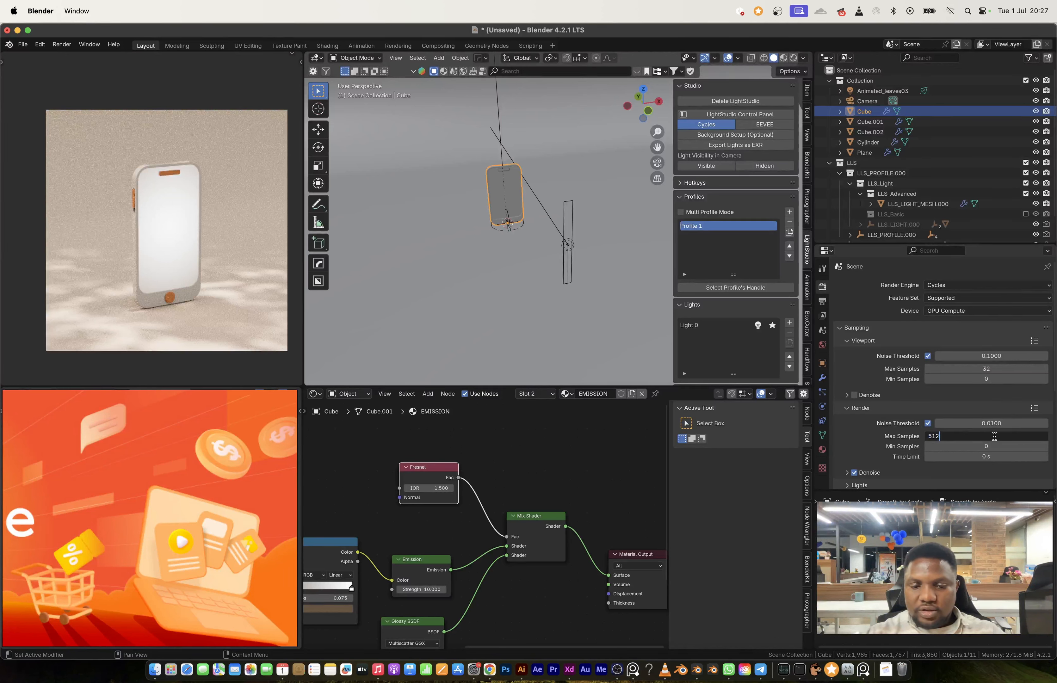
type("256")
key("Return")
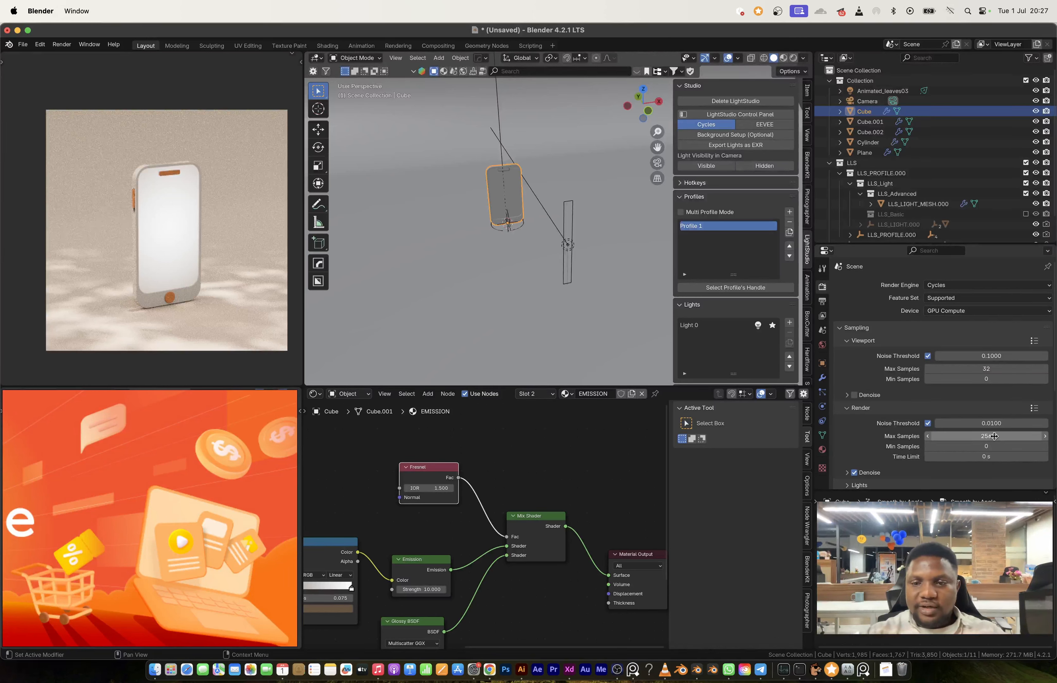
Step: Render the phone scene as a still image and move the render window over the 3D viewport
left_click(62, 44)
left_click(76, 55)
left_click_drag(140, 38, 527, 159)
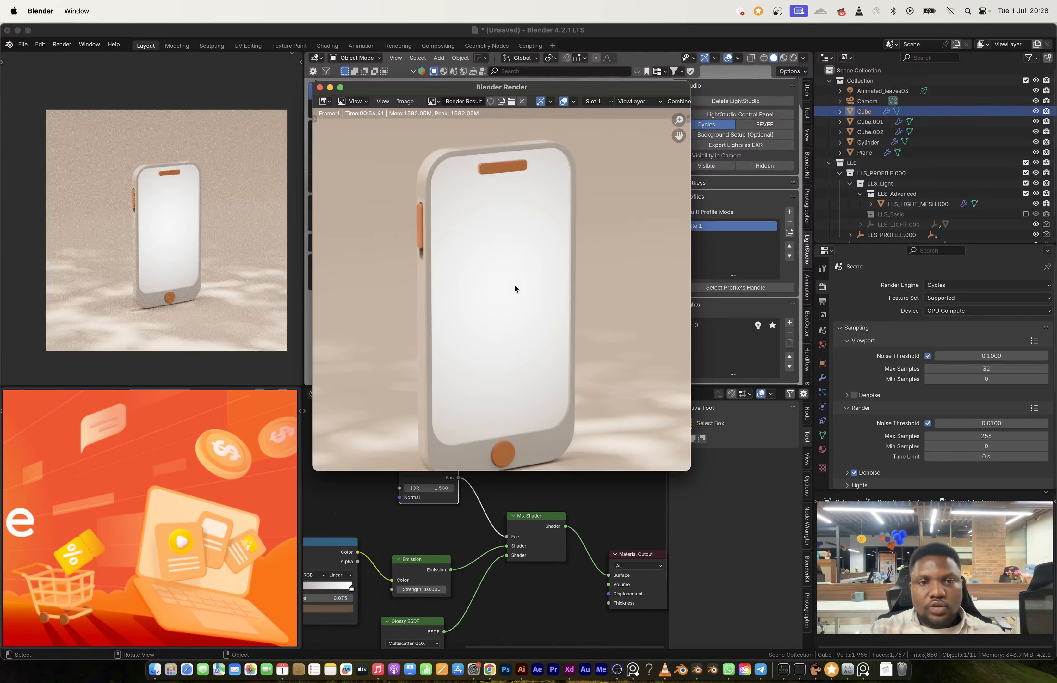
Step: Inspect the phone's body, edges, buttons and ground shadows in the finished render, and close the render window
scroll(431, 300, "down", 3)
scroll(467, 333, "up", 3)
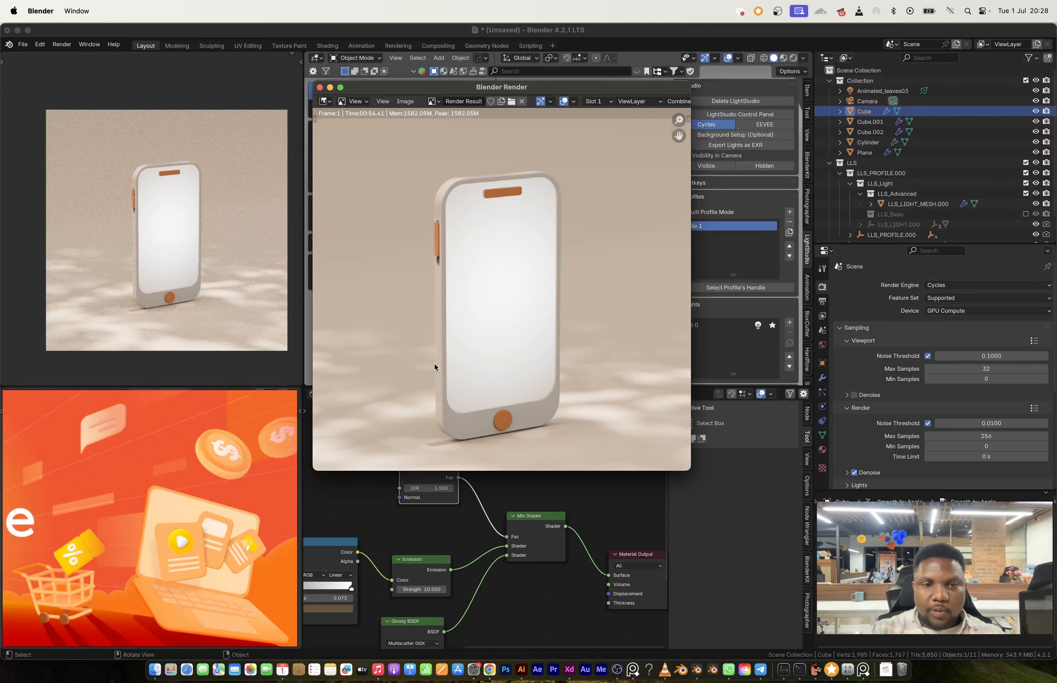
scroll(436, 357, "up", 4)
scroll(519, 276, "down", 2)
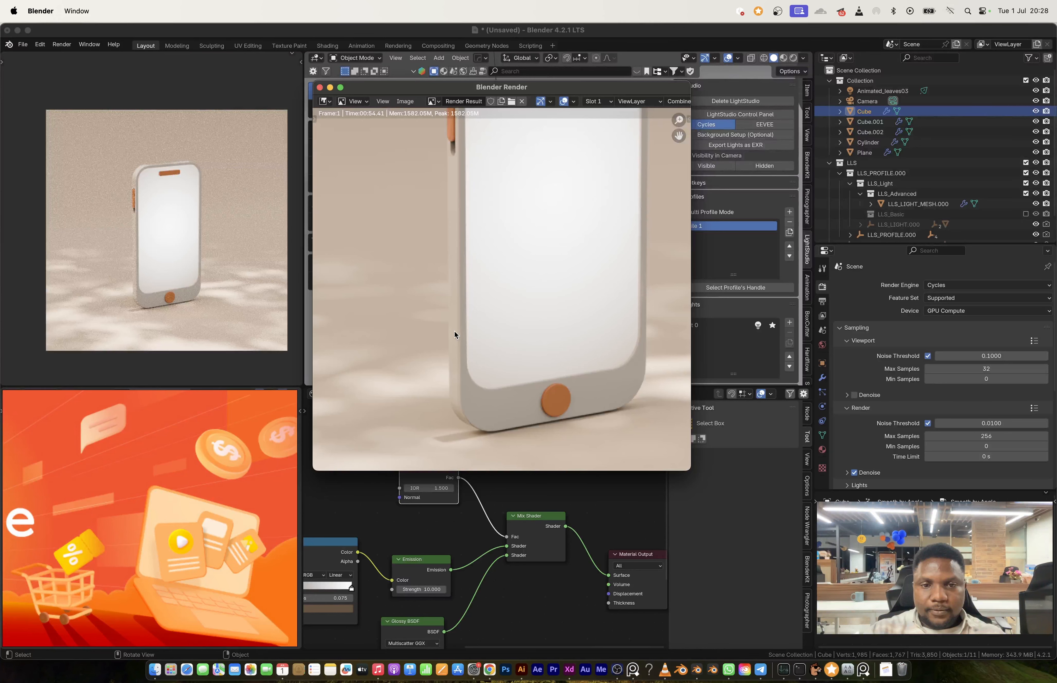
scroll(532, 323, "down", 3)
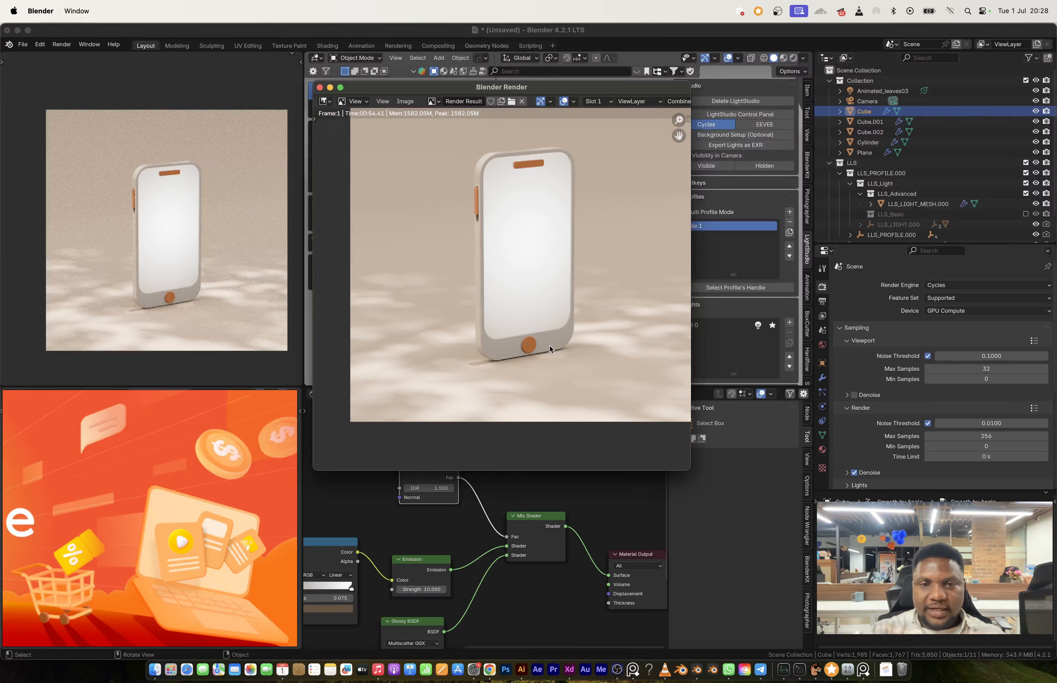
scroll(539, 342, "up", 3)
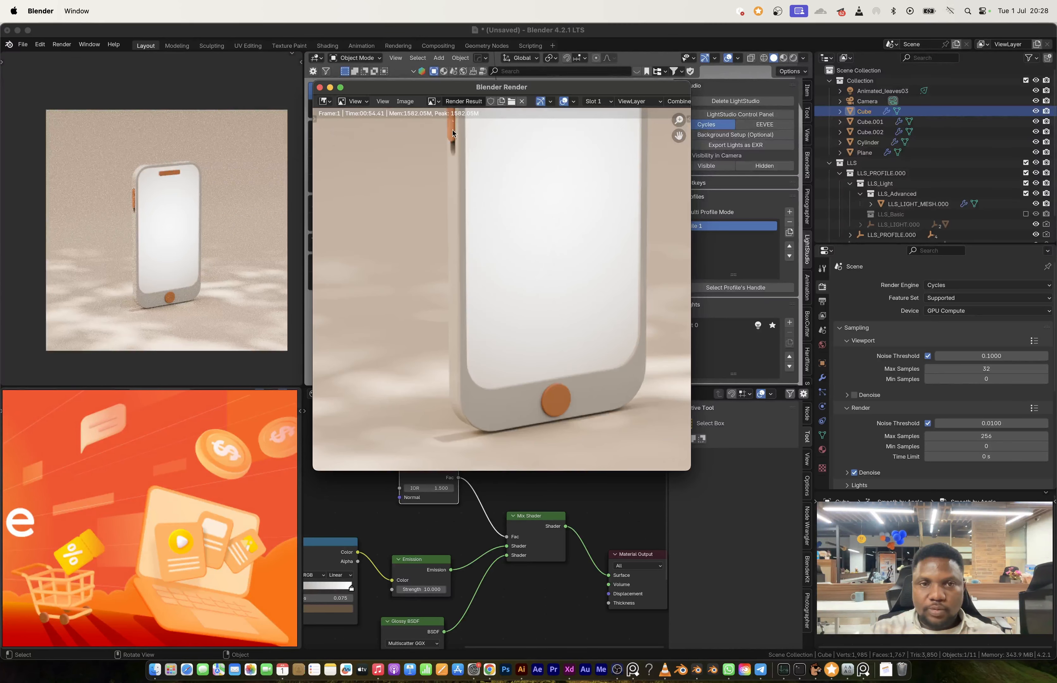
left_click(319, 87)
Step: Add a point light and move it in top view about -2.94 m along X and 2.15 m along Y, behind the phone
scroll(522, 252, "down", 3)
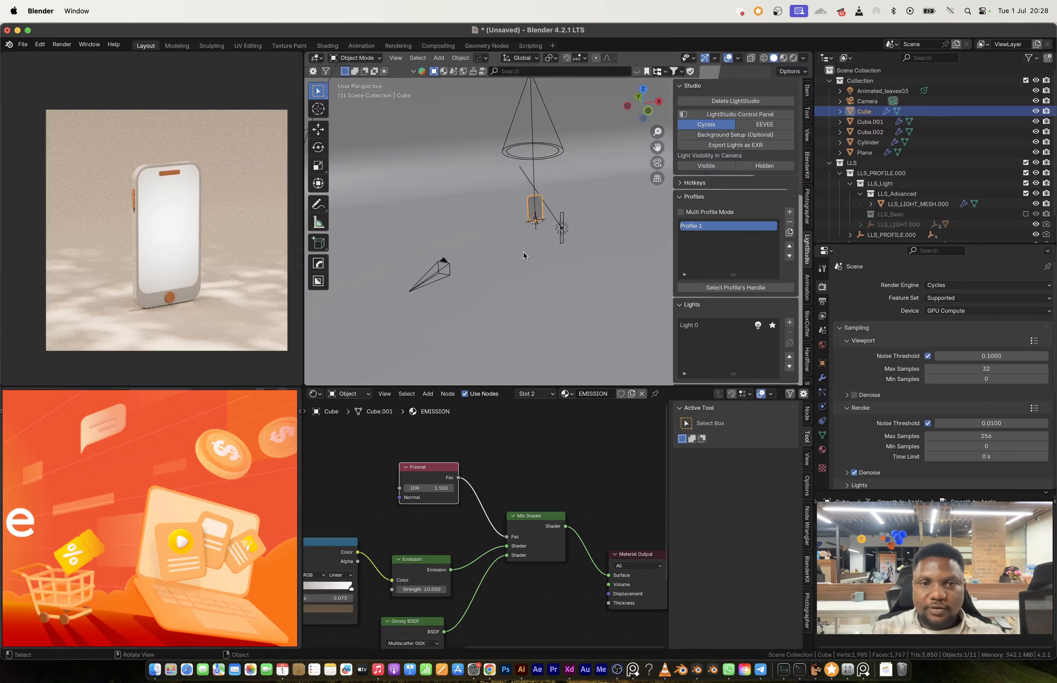
scroll(517, 231, "up", 3)
middle_click_drag(516, 224, 500, 228)
key("shift+a")
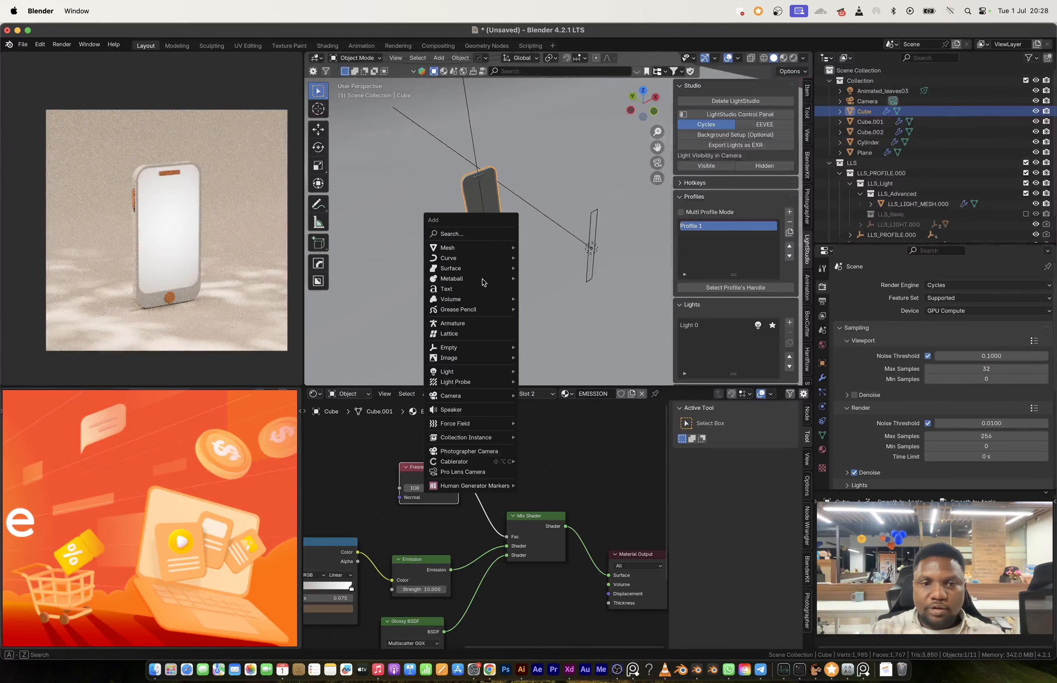
mouse_move(472, 372)
left_click(549, 371)
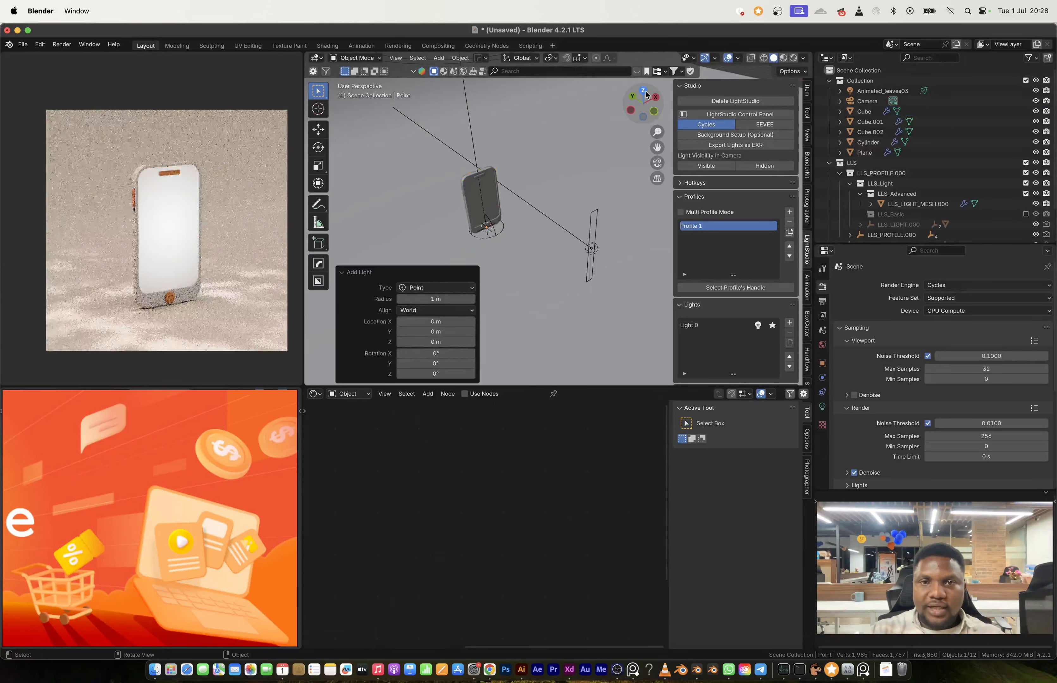
key("KP_7")
key("g")
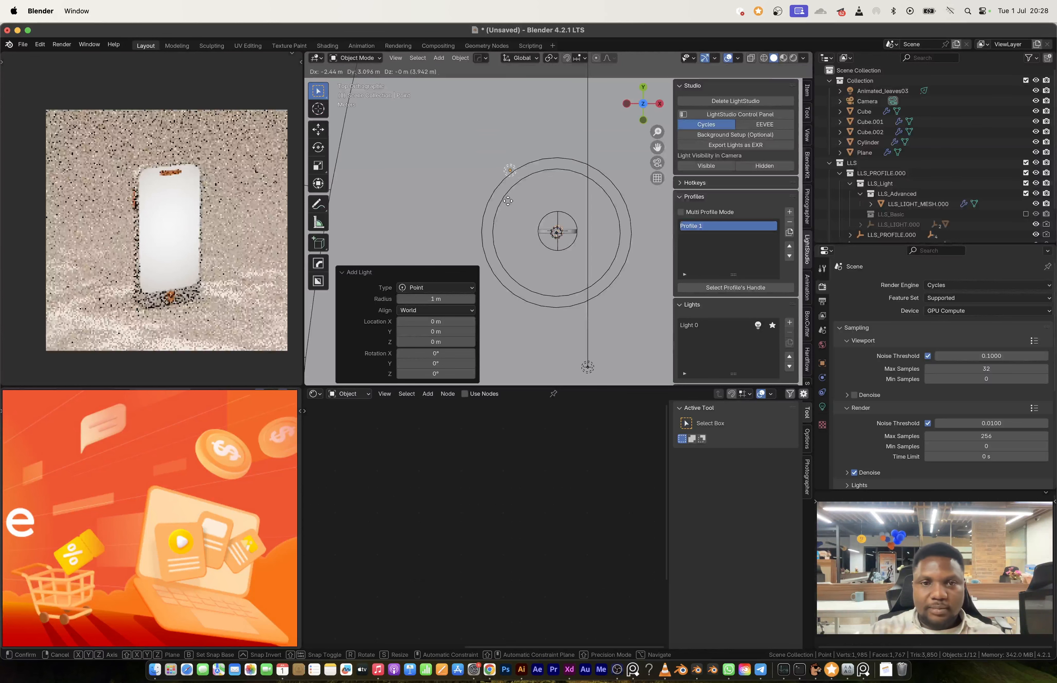
left_click(498, 221)
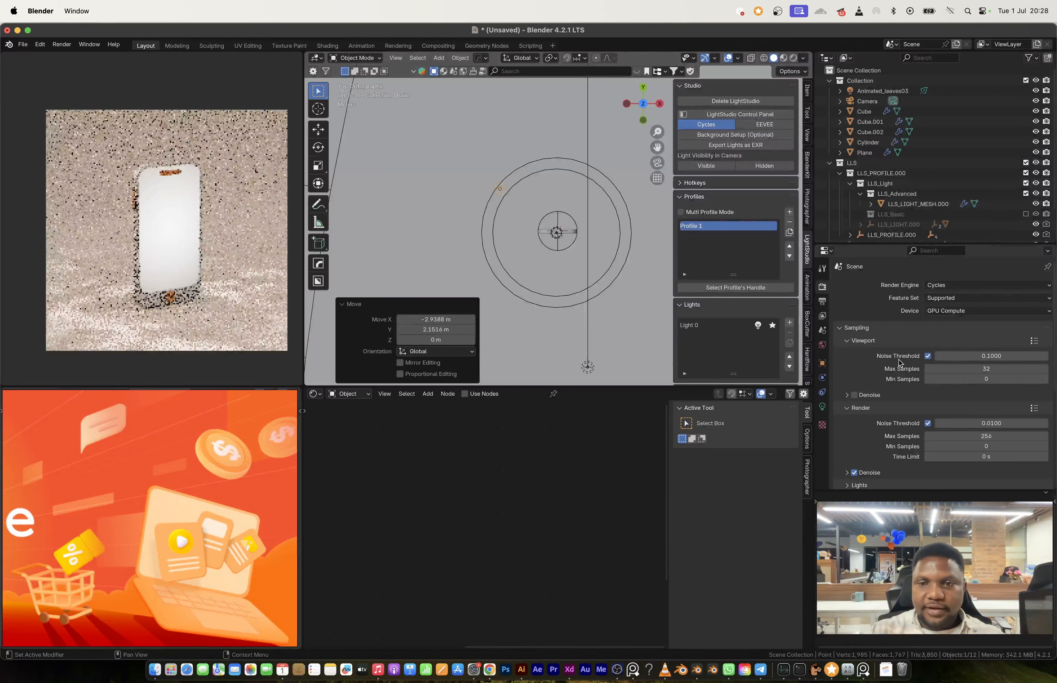
Step: Set the point light's radius to 0.9 m and its power to 320 W
left_click(822, 407)
left_click_drag(975, 403, 990, 403)
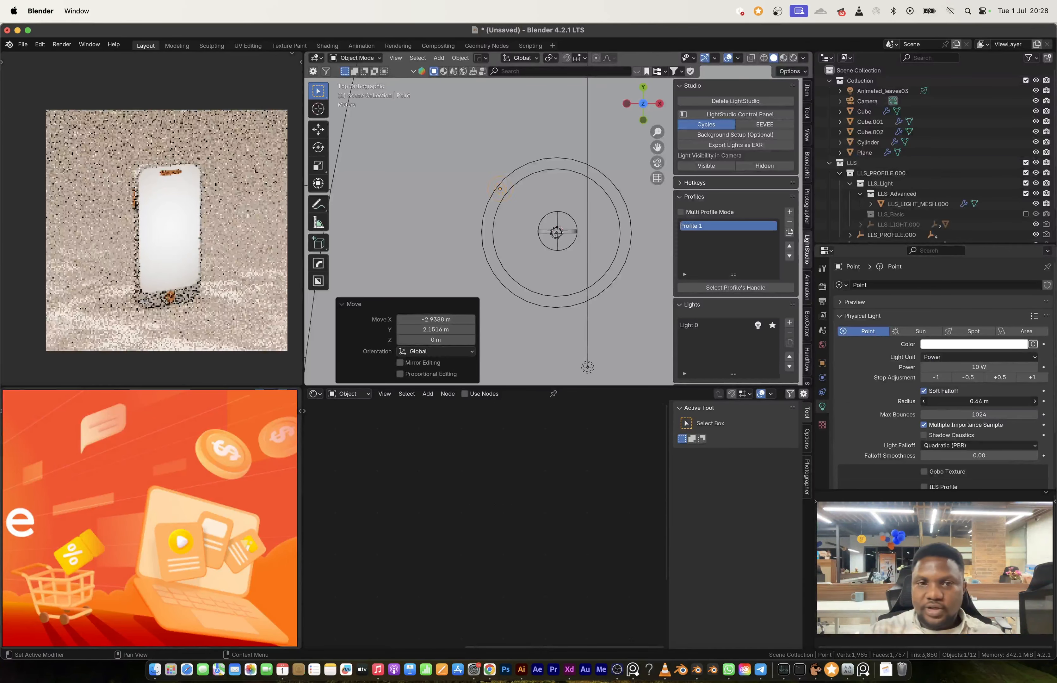
left_click(1032, 379)
left_click(1031, 379)
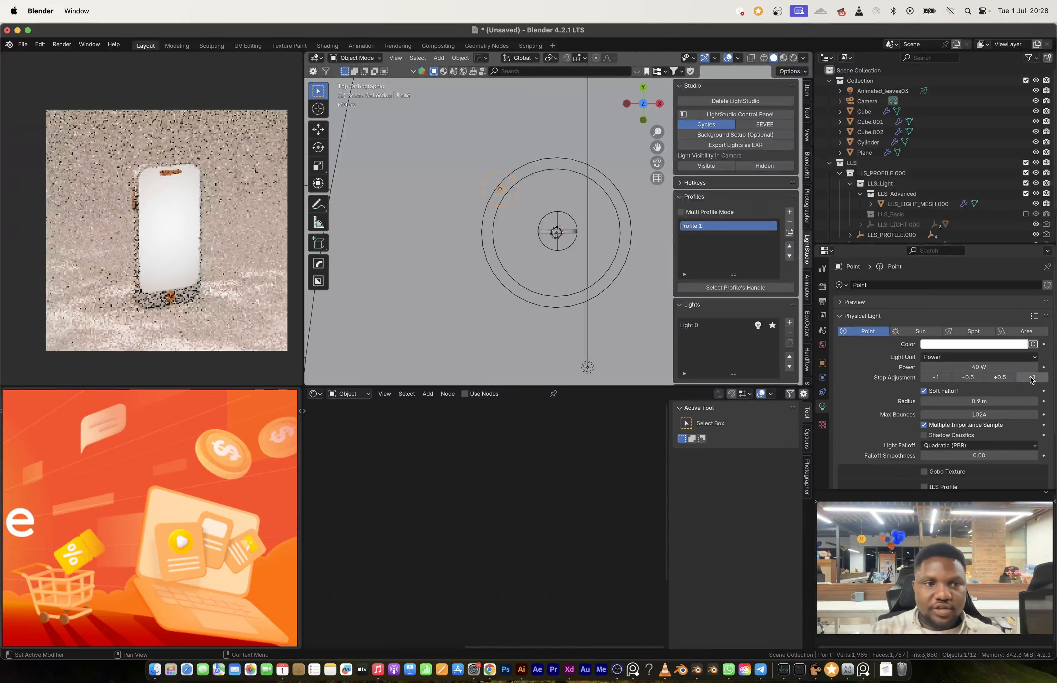
left_click(1032, 380)
left_click(1032, 380)
left_click(1032, 380)
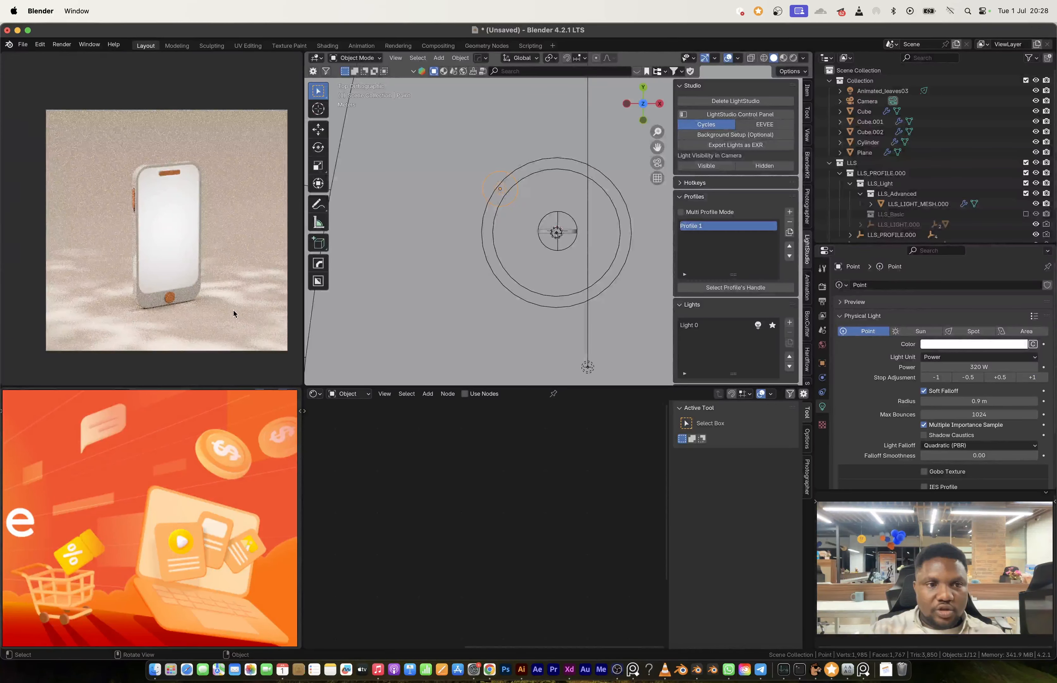
scroll(121, 269, "up", 10)
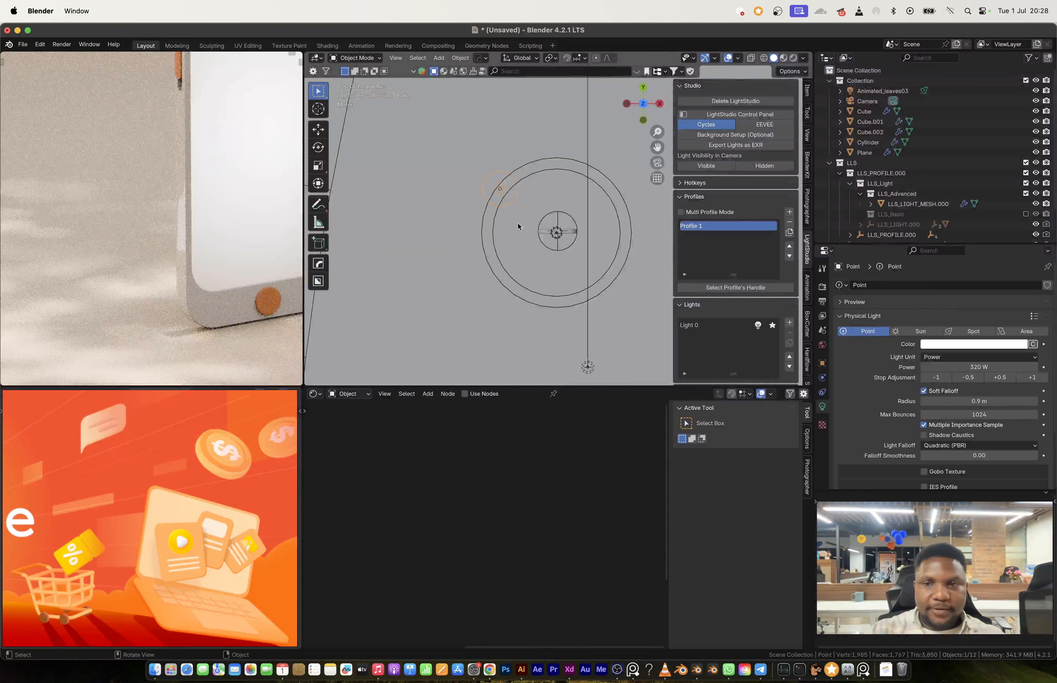
Step: Shift the point light about 0.34 m along X and 1.02 m along Y, and raise it about 0.96 m
key("g")
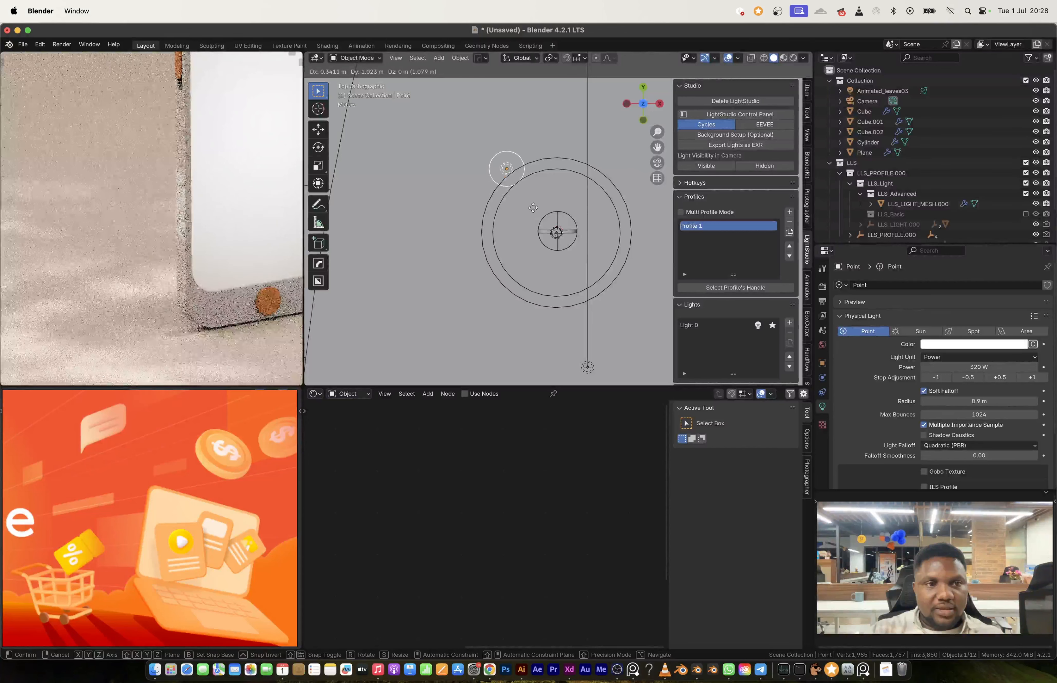
left_click(533, 208)
middle_click_drag(532, 208, 513, 261)
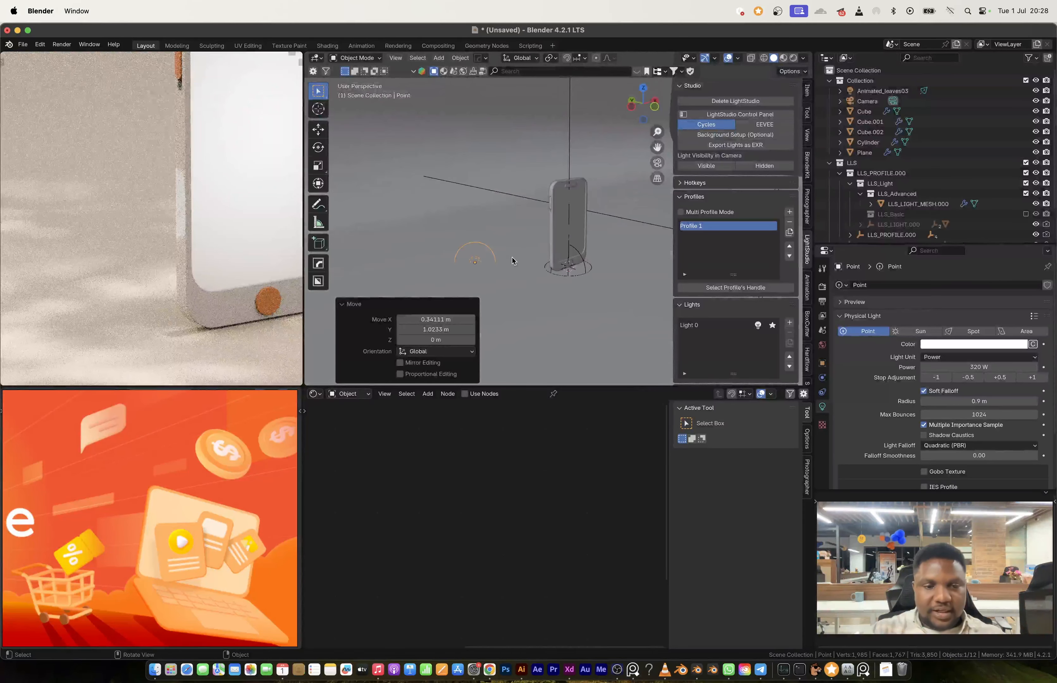
key("g")
key("z")
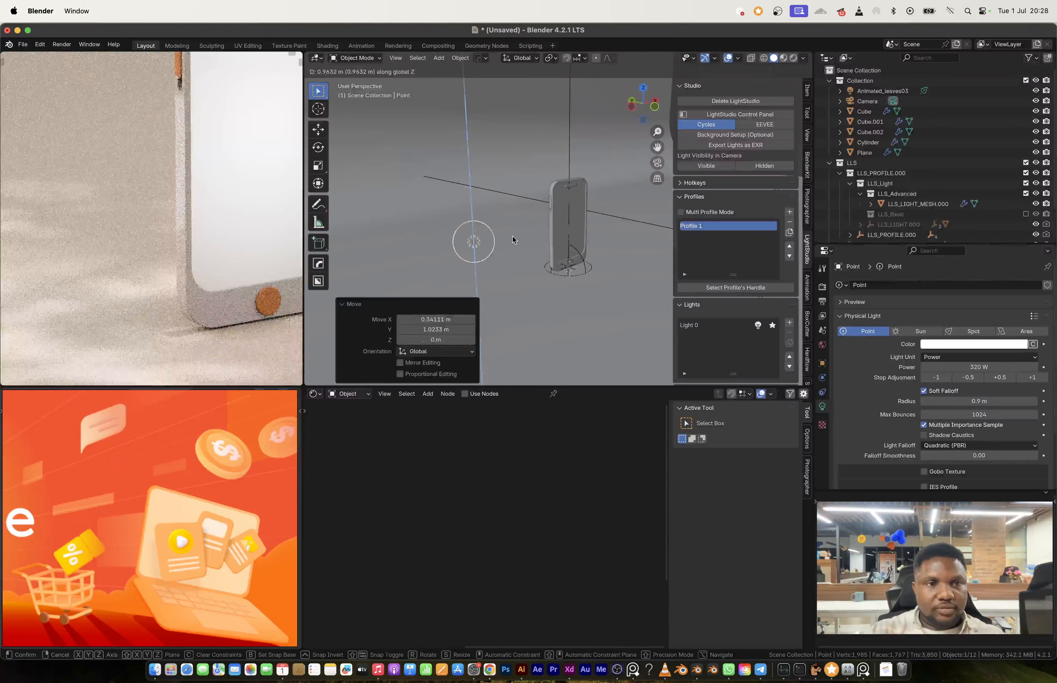
left_click(512, 236)
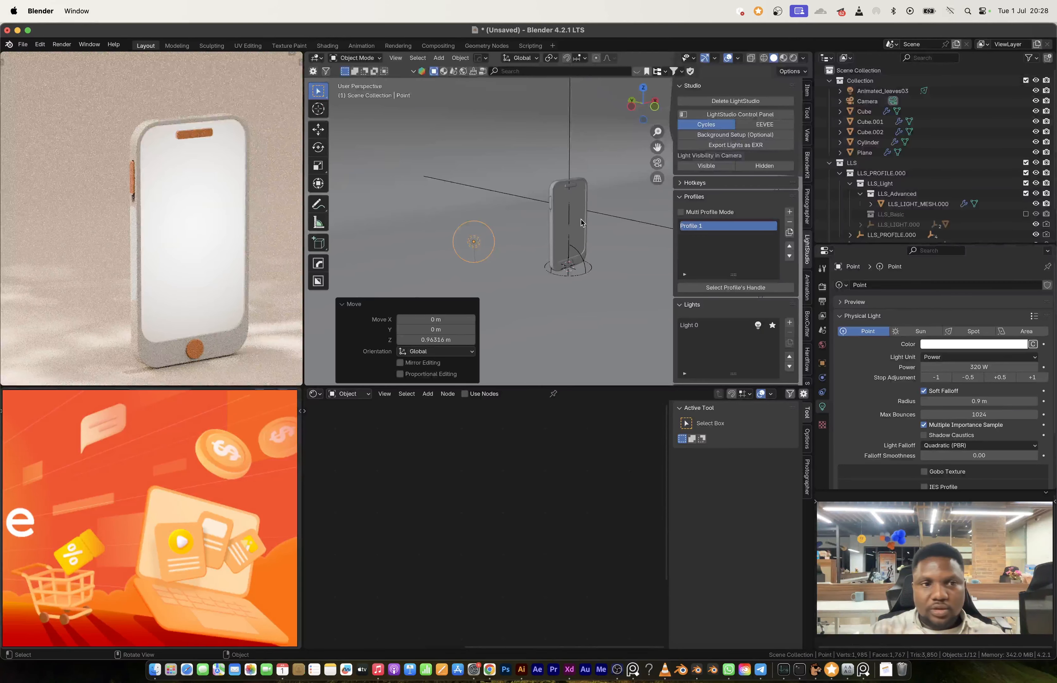
Step: Set the roughness of the phone body's MAIN BODY material to 0.200
scroll(581, 219, "up", 4)
middle_click_drag(579, 196, 550, 242, "shift")
scroll(115, 255, "up", 8)
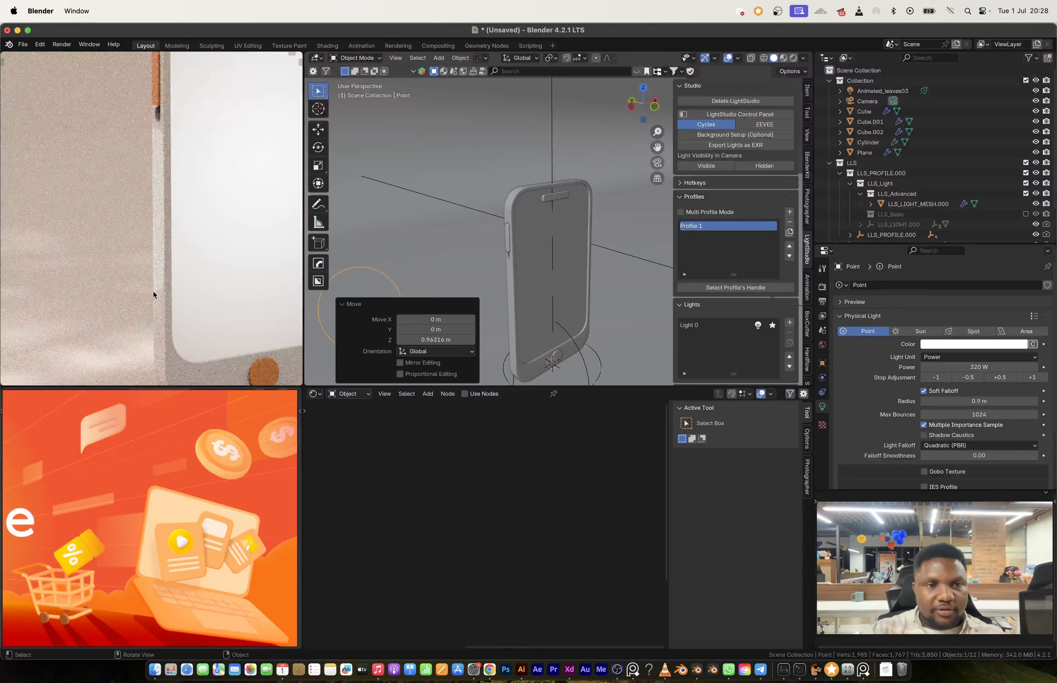
left_click(509, 208)
scroll(535, 535, "down", 3)
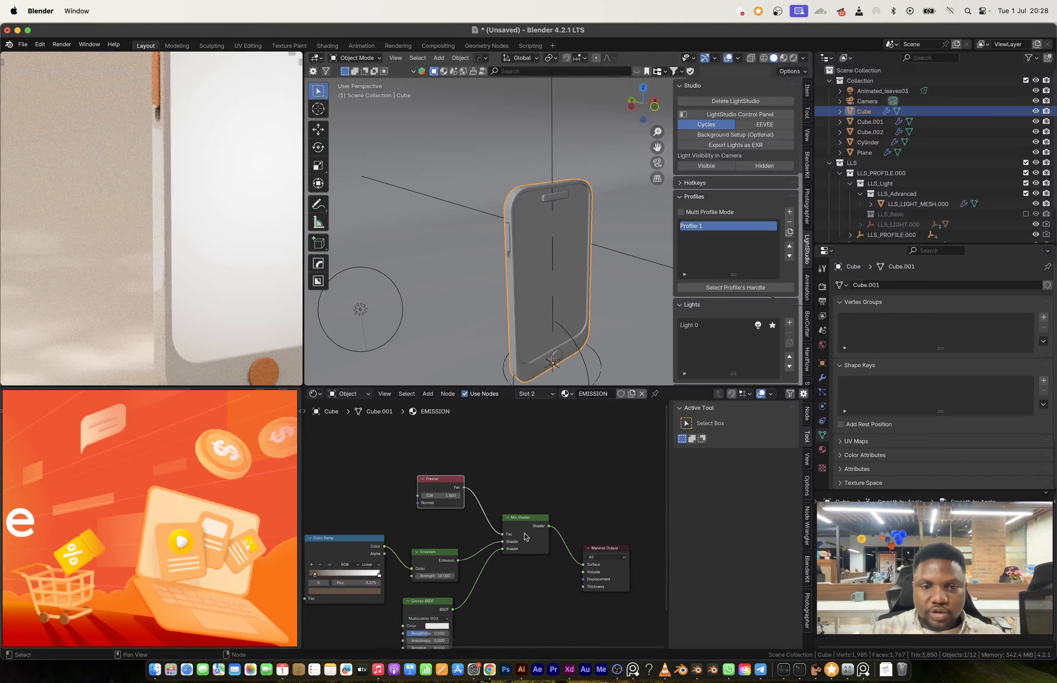
left_click(822, 449)
left_click(872, 289)
scroll(426, 587, "up", 5)
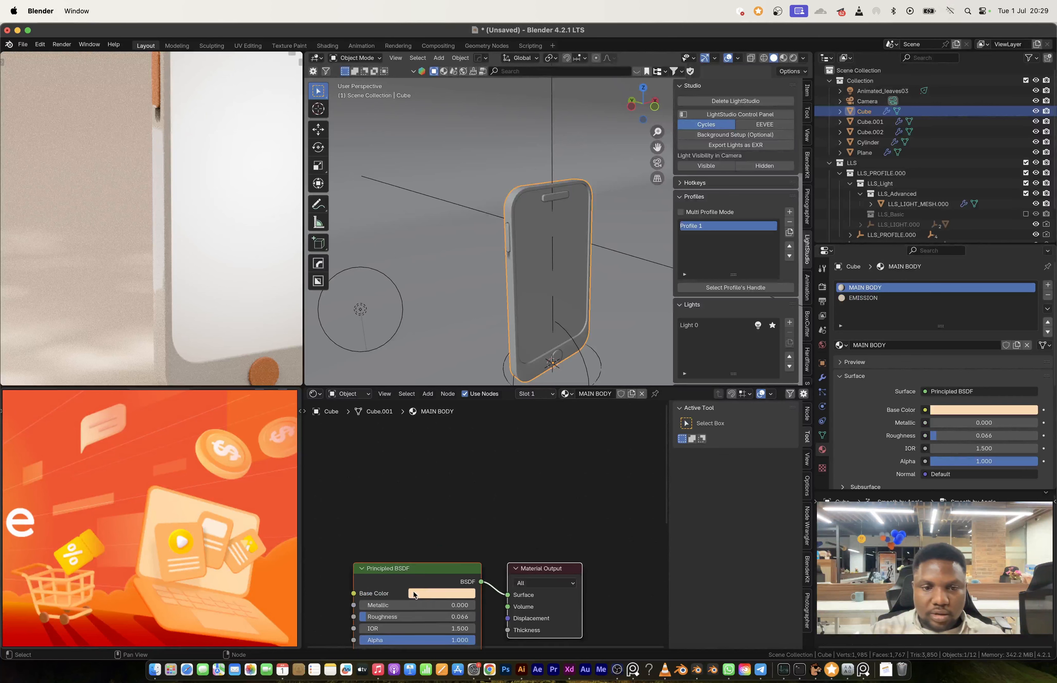
scroll(413, 595, "up", 4)
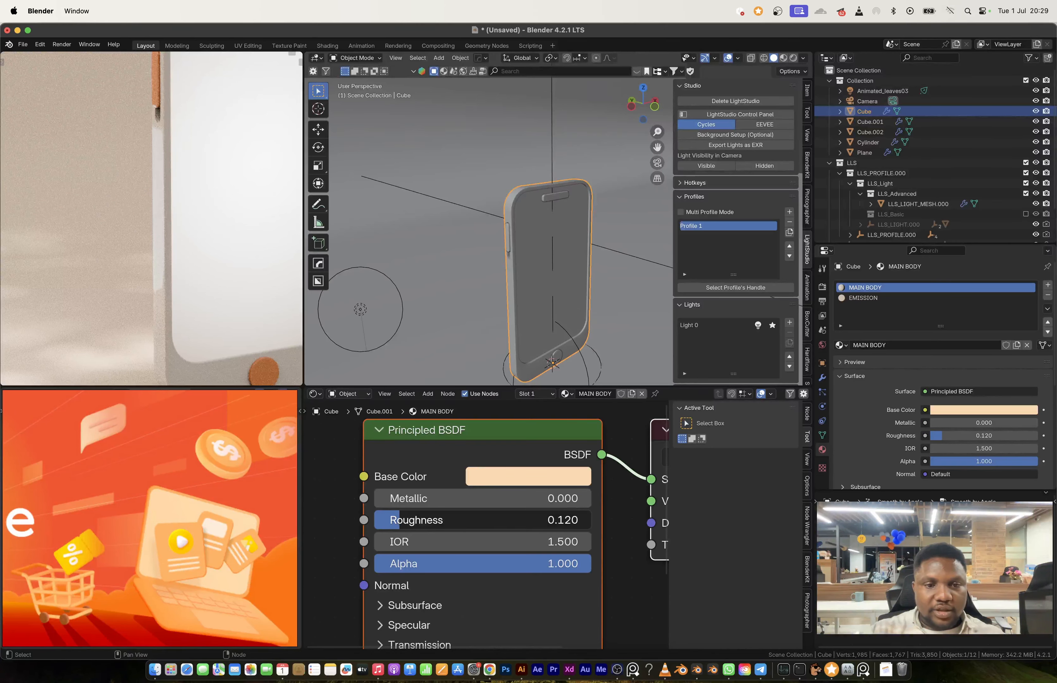
left_click_drag(401, 520, 418, 519)
Step: Select the narrow area light beside the phone and raise its power to 160 W
scroll(440, 253, "down", 4)
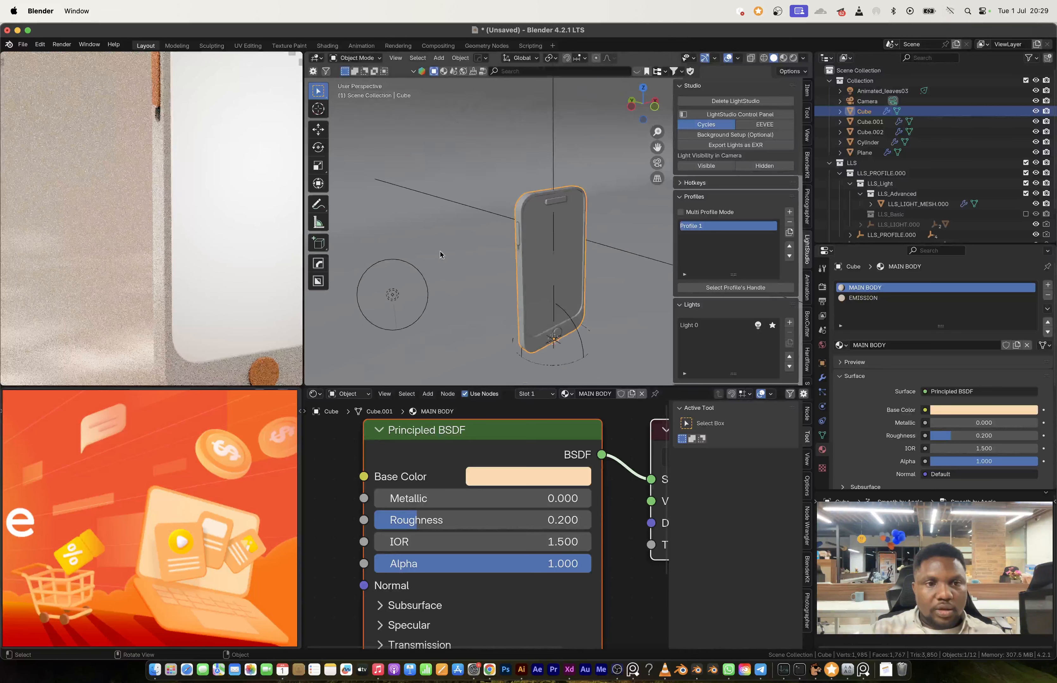
scroll(608, 251, "down", 4)
middle_click_drag(609, 251, 540, 258, "shift")
left_click(555, 253)
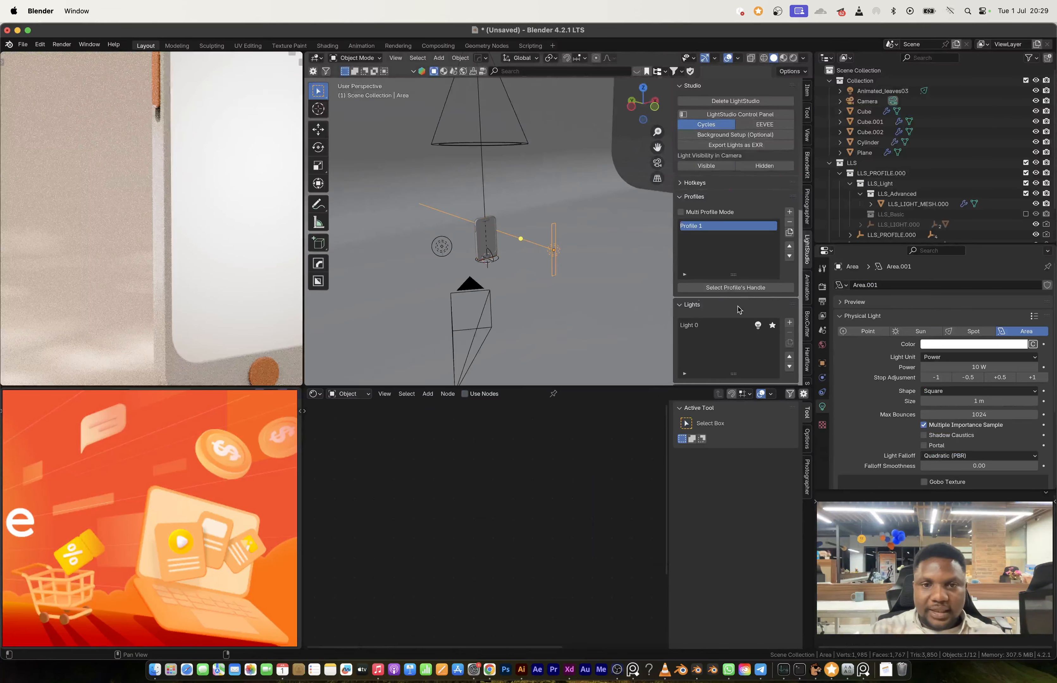
left_click(1024, 377)
left_click(1025, 377)
left_click(1025, 377)
left_click(1025, 377)
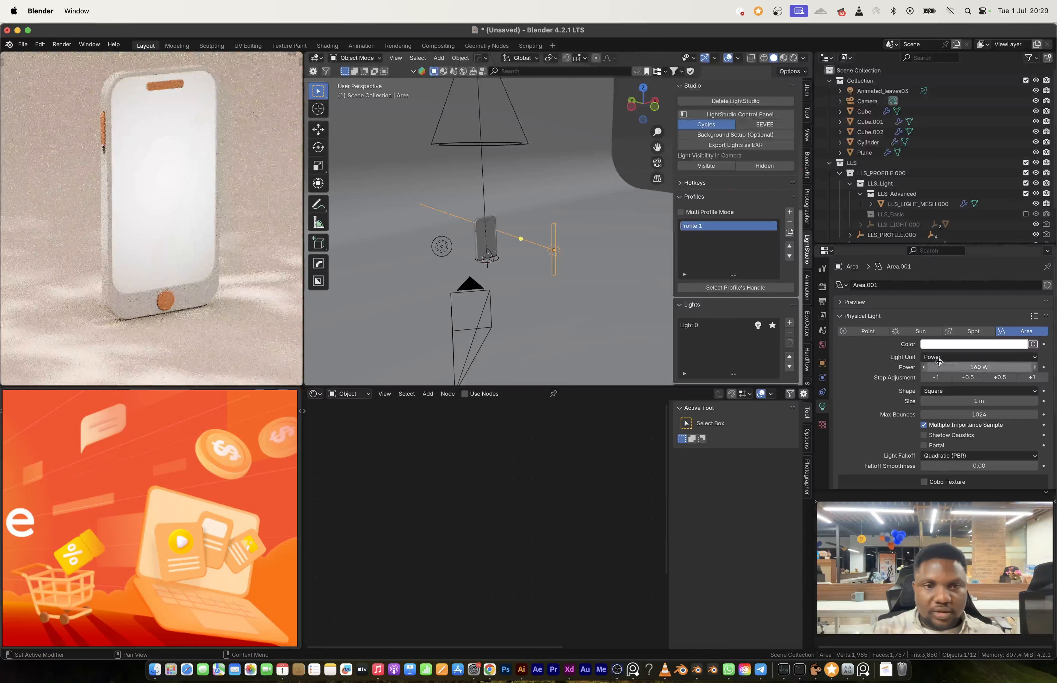
Step: Increase the area light's power to 2560 W
left_click(1029, 377)
left_click(1028, 376)
left_click(1029, 377)
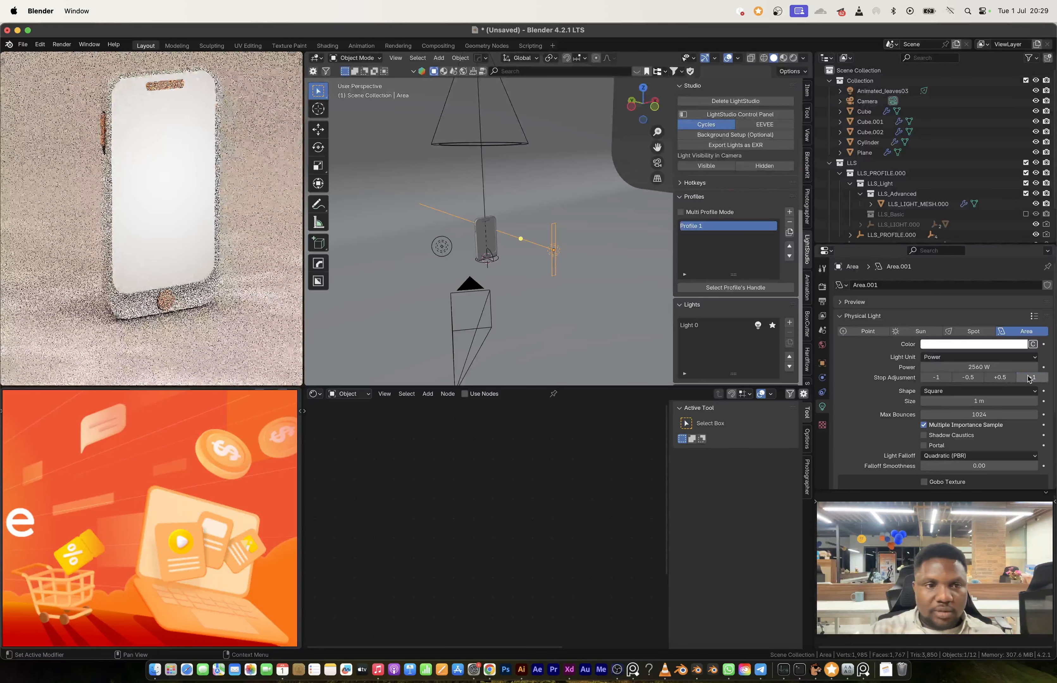
left_click(1029, 377)
Step: Narrow the area light further by scaling it along X to about 0.53
middle_click_drag(573, 248, 570, 250)
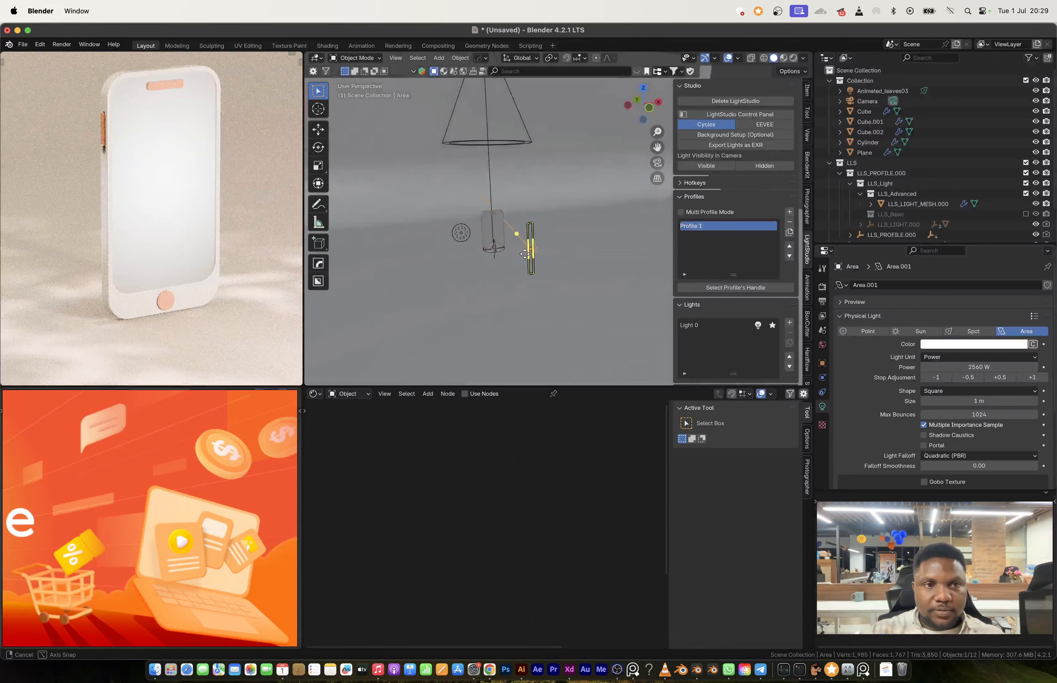
key("s")
key("x")
left_click(549, 251)
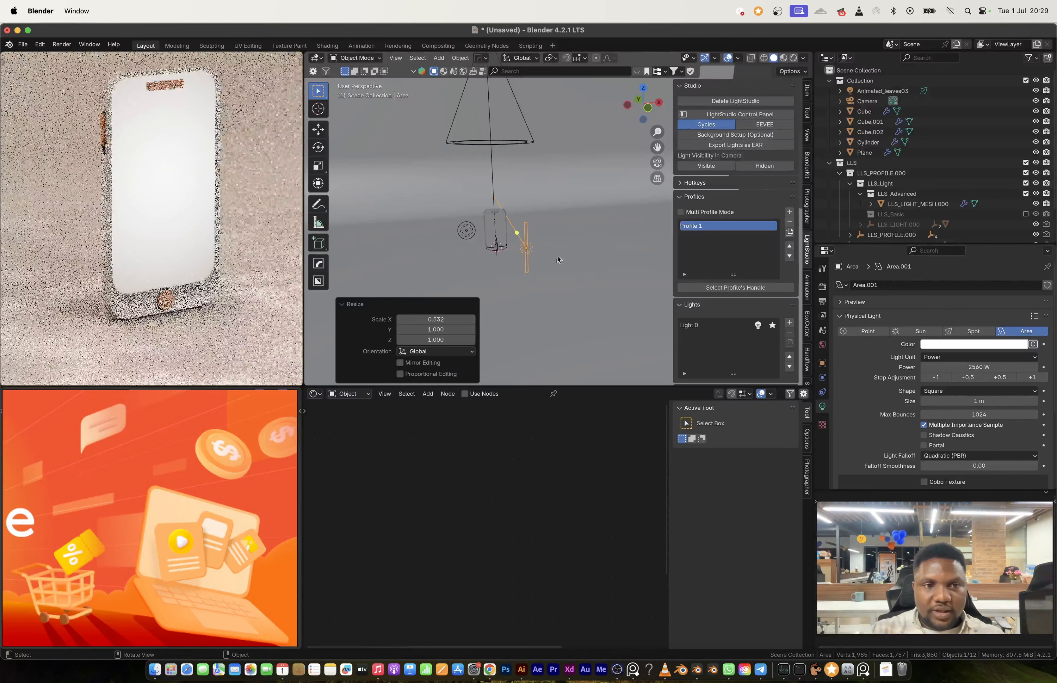
Step: Lower the narrowed area light's power to 160 W
left_click(945, 381)
left_click(945, 381)
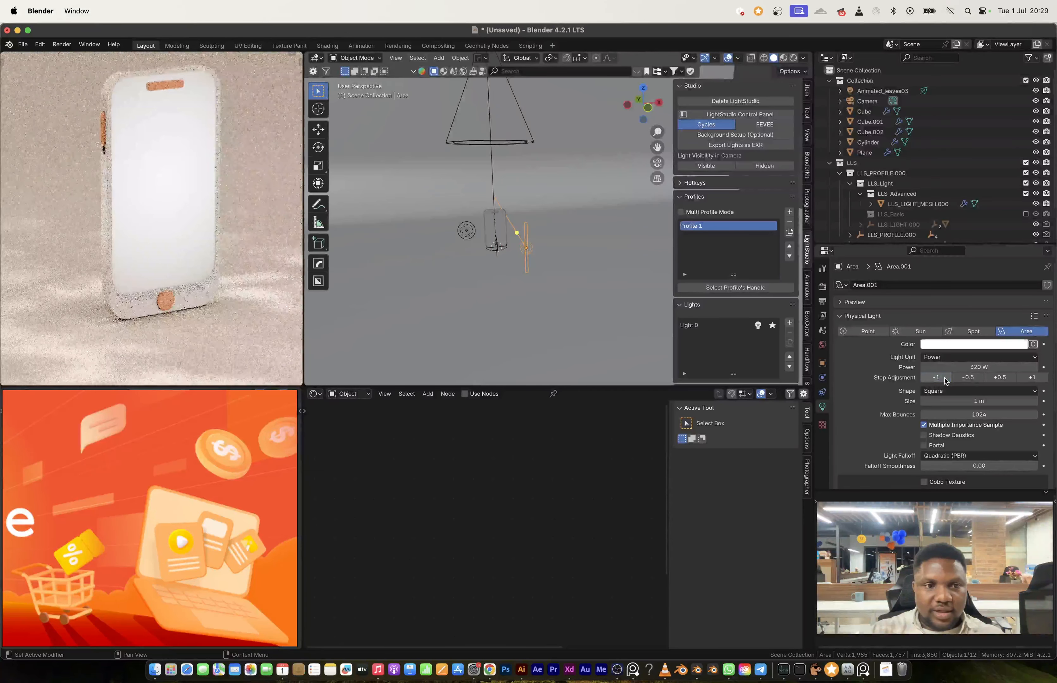
left_click(945, 380)
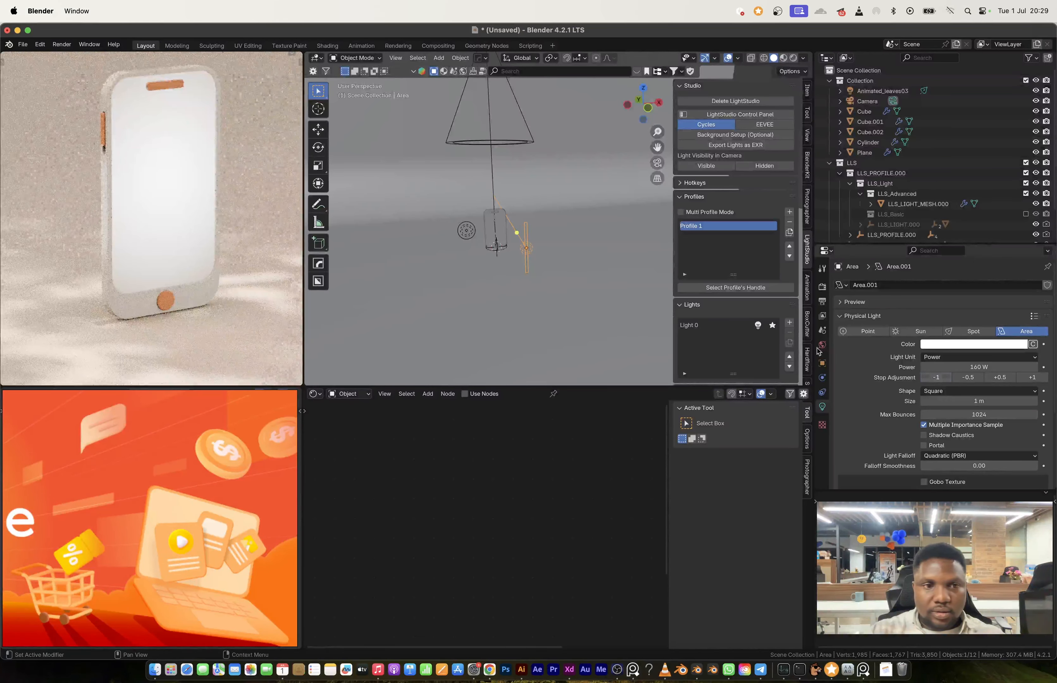
Step: Move the area light about 2.5 m along X, farther away from the phone
key("g")
key("z")
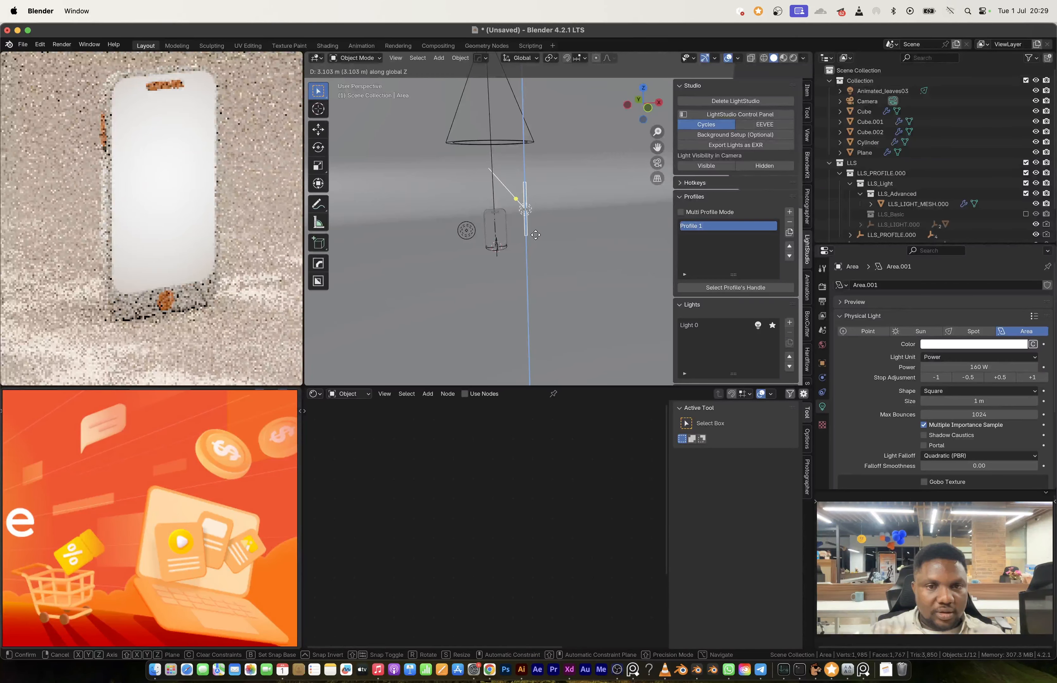
key("x")
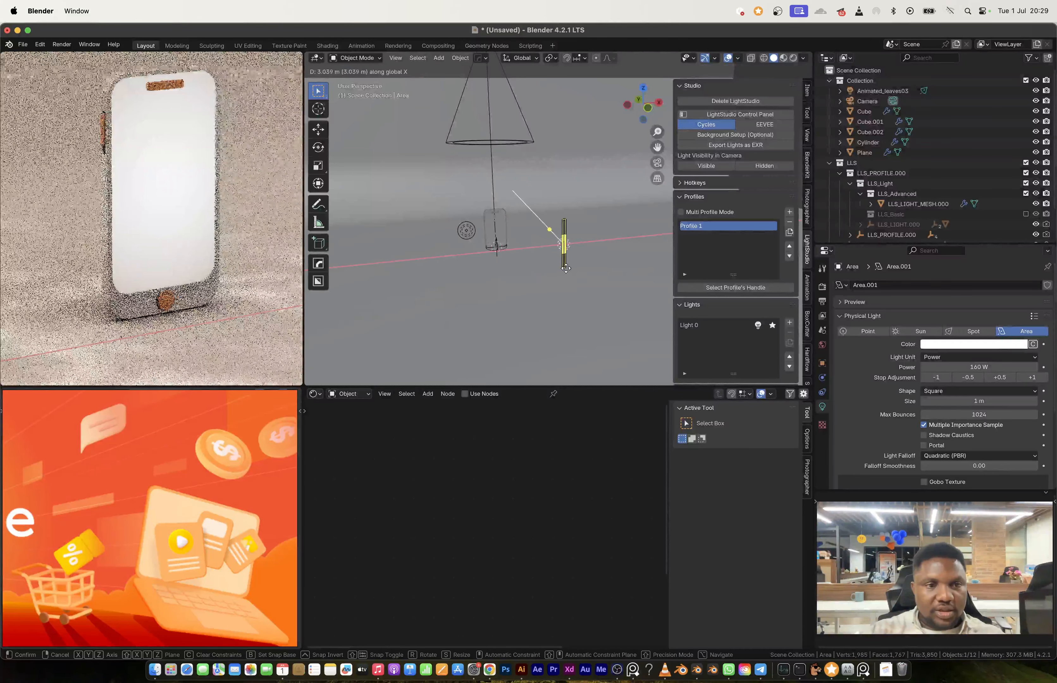
left_click(559, 269)
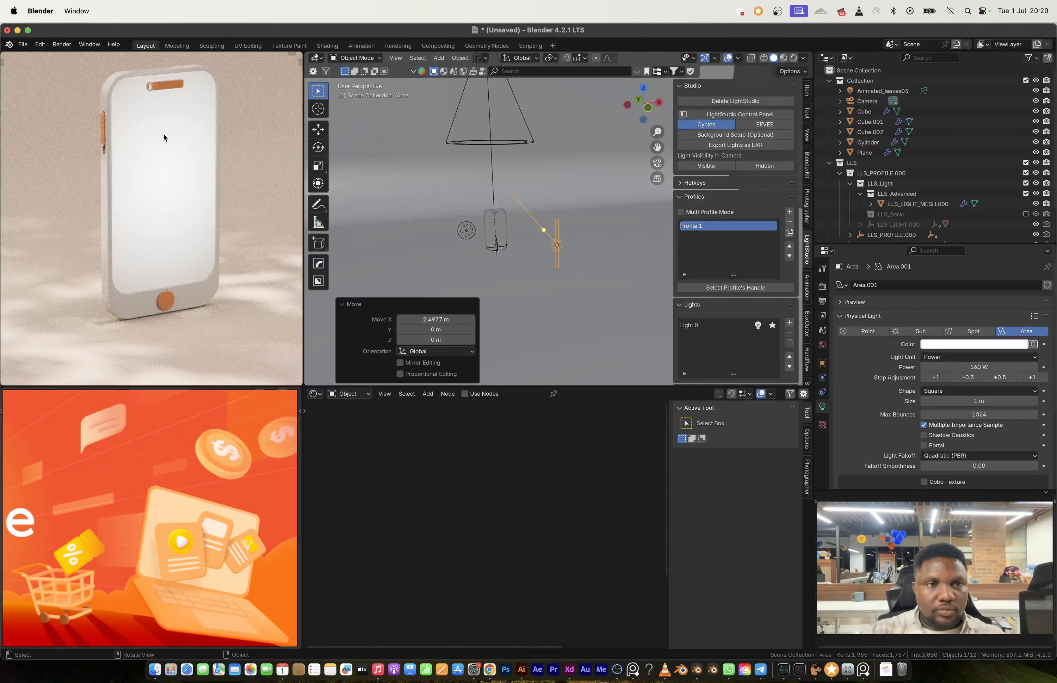
Step: Adjust the roughness of the ACCENT material on the orange bar at the phone's upper edge
middle_click_drag(162, 145, 171, 177, "shift")
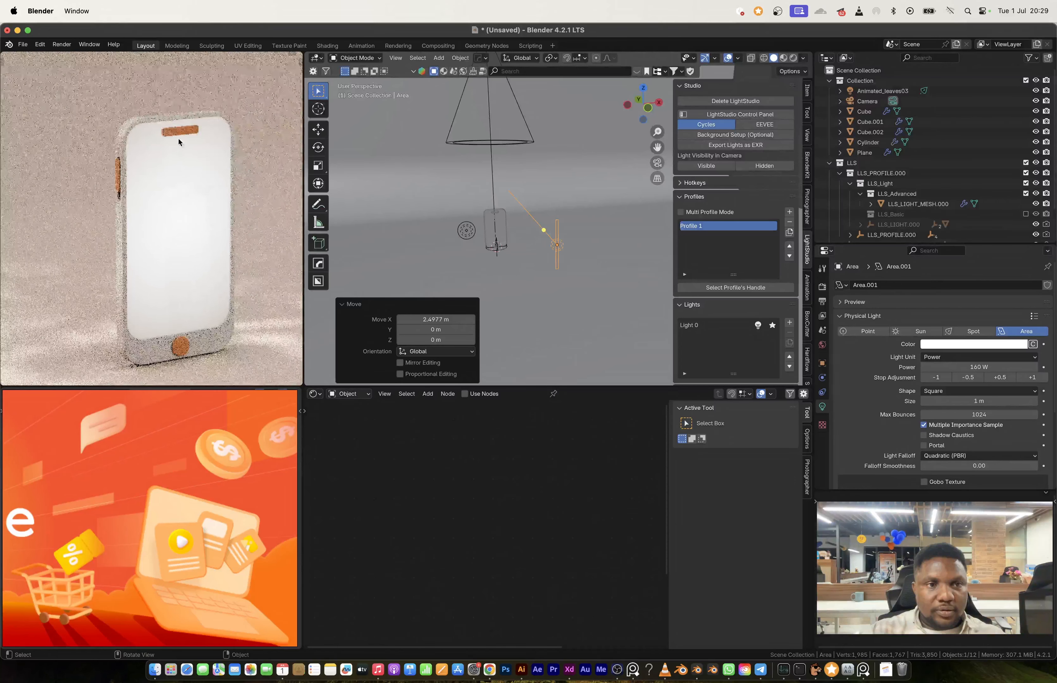
scroll(178, 142, "up", 5)
left_click(188, 146)
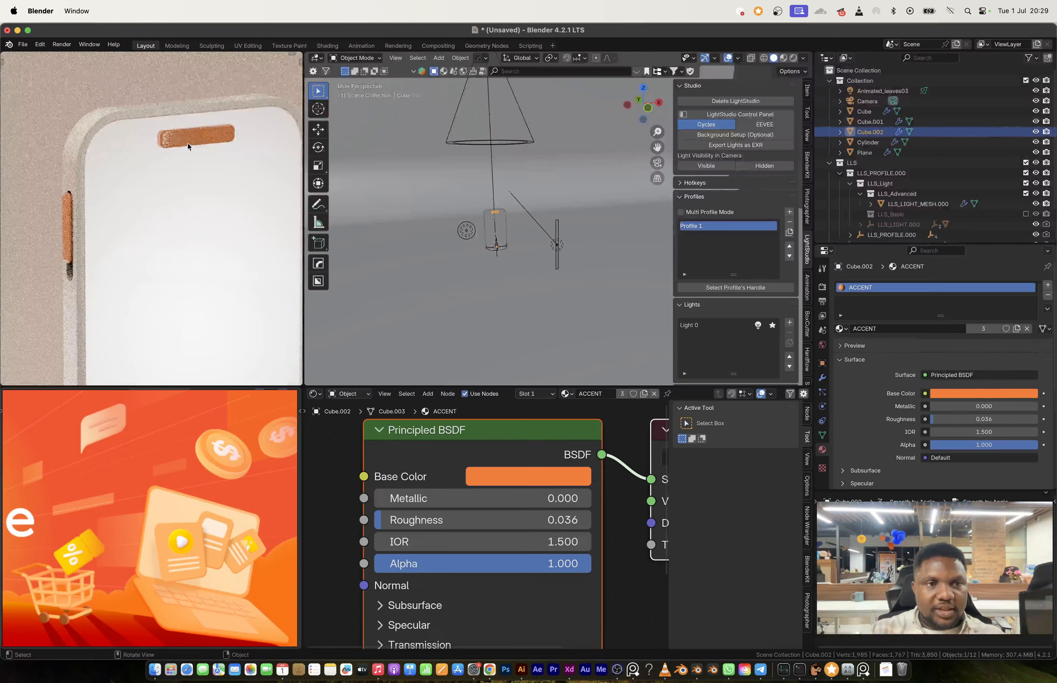
left_click_drag(489, 519, 506, 519)
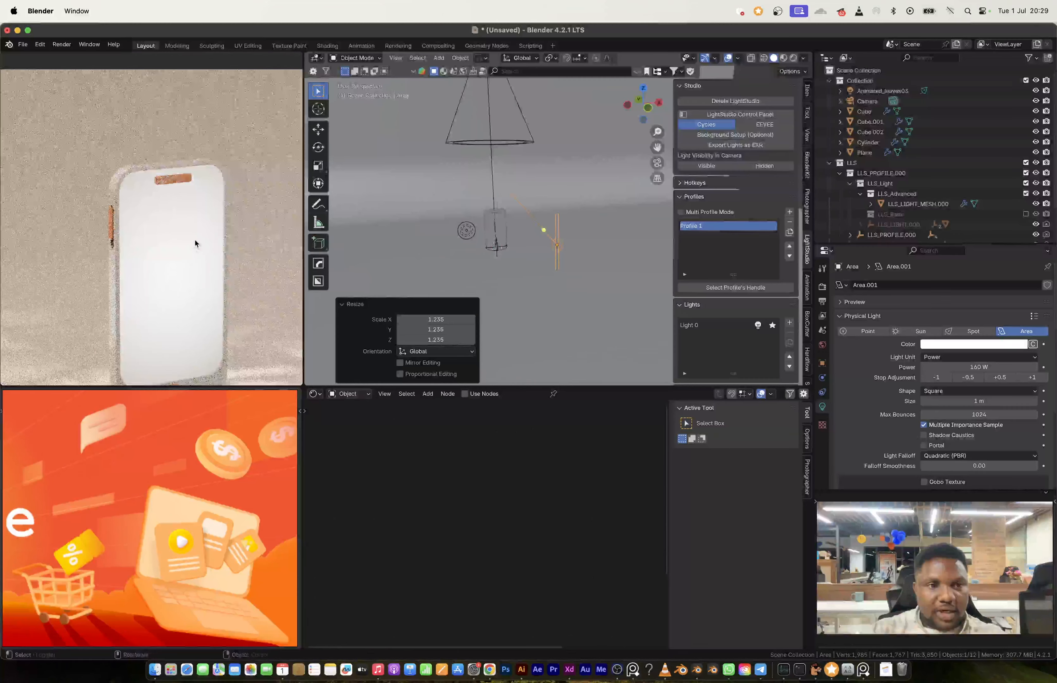
Step: Look through the reference board, from the orange shopping artwork to the blender, washing machine and skincare images
scroll(189, 239, "down", 3)
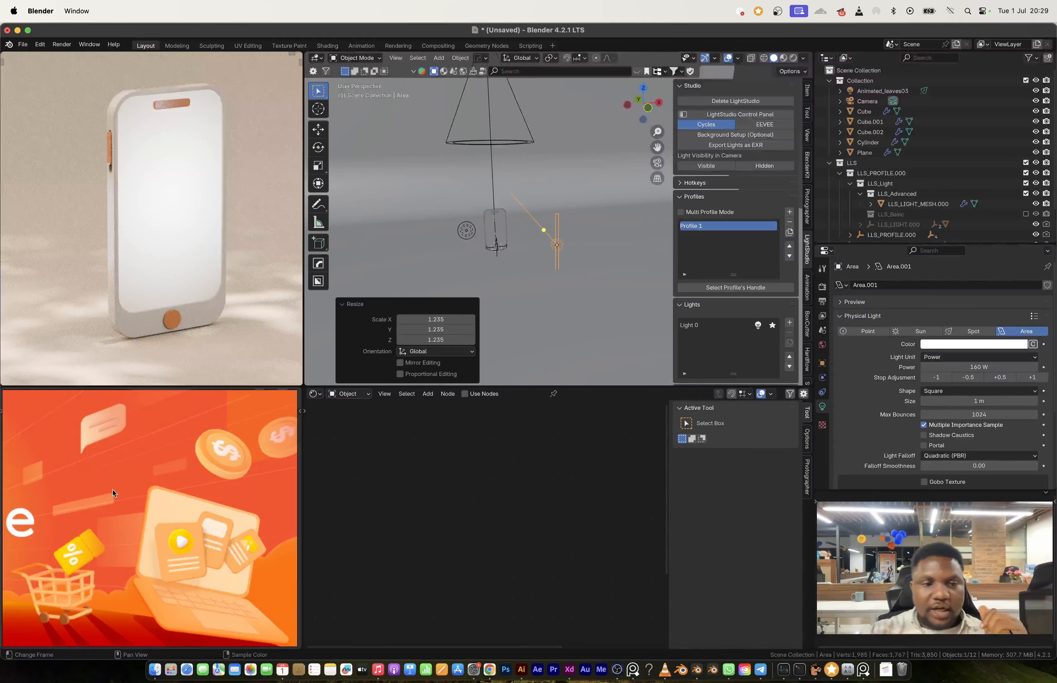
scroll(114, 493, "down", 6)
scroll(103, 508, "up", 3)
scroll(103, 509, "up", 6)
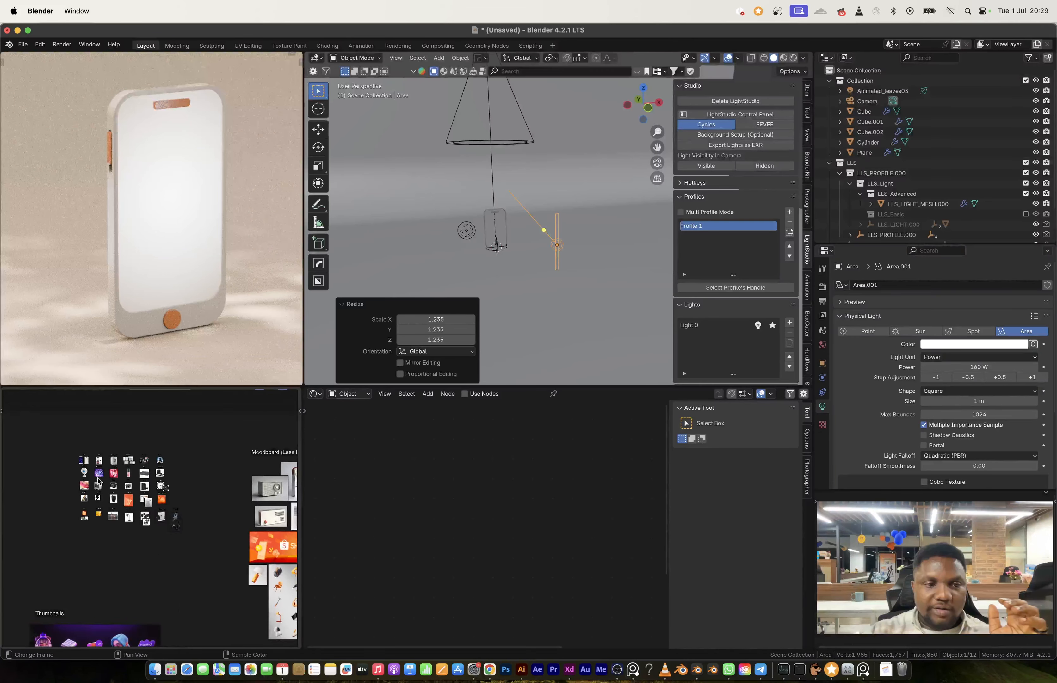
scroll(107, 470, "up", 3)
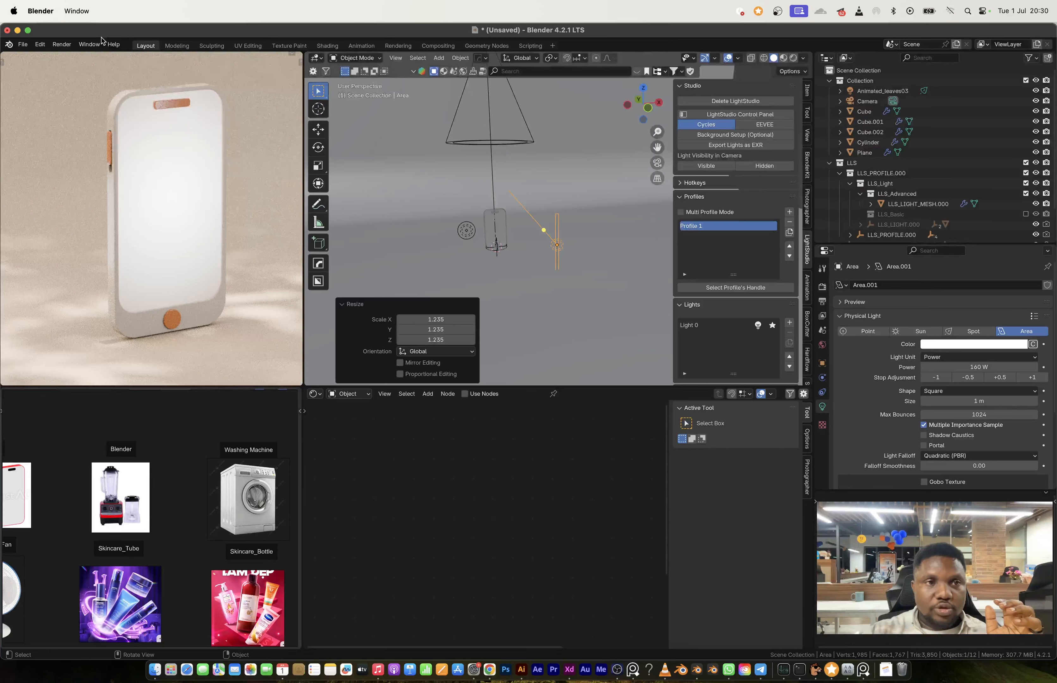
Step: Render the current frame, check the phone image and close the render window
left_click(167, 105)
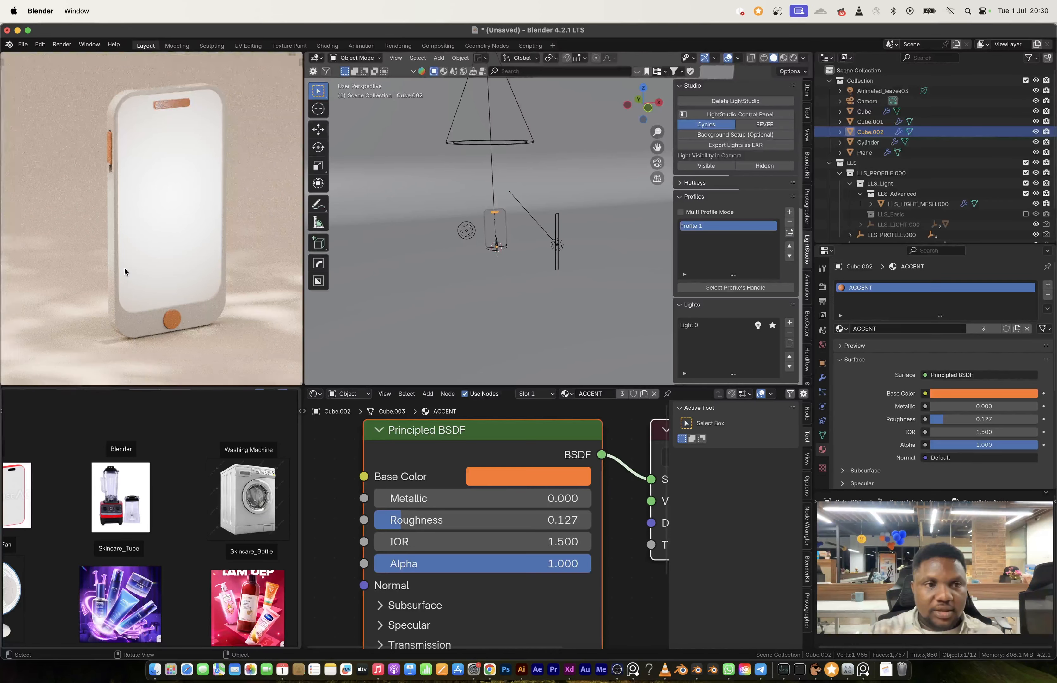
key("F12")
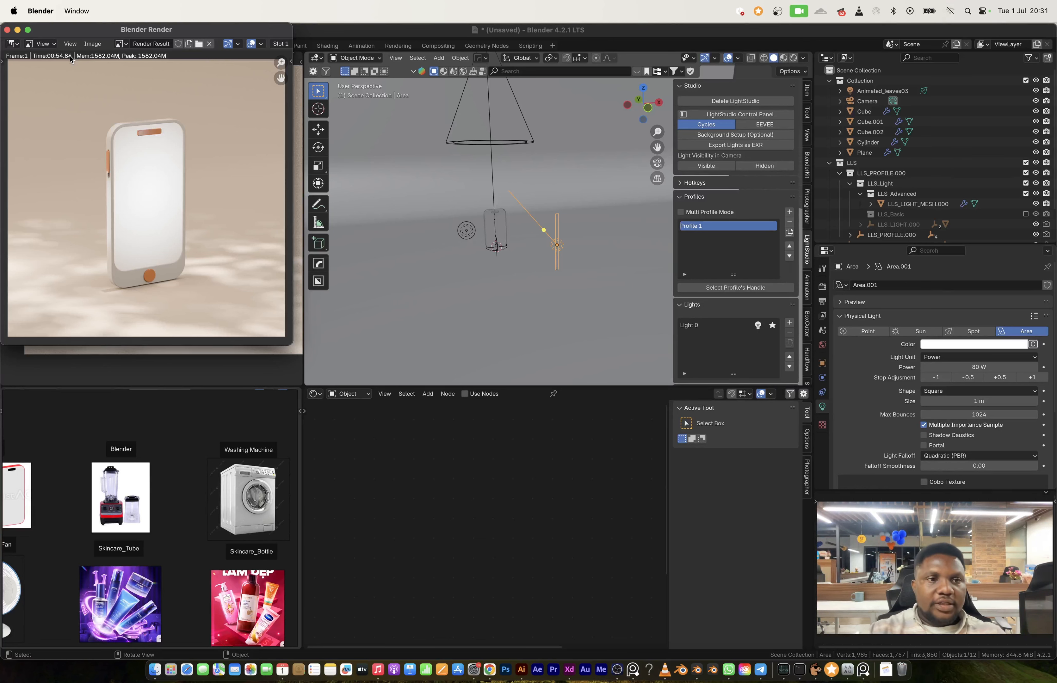
left_click(7, 29)
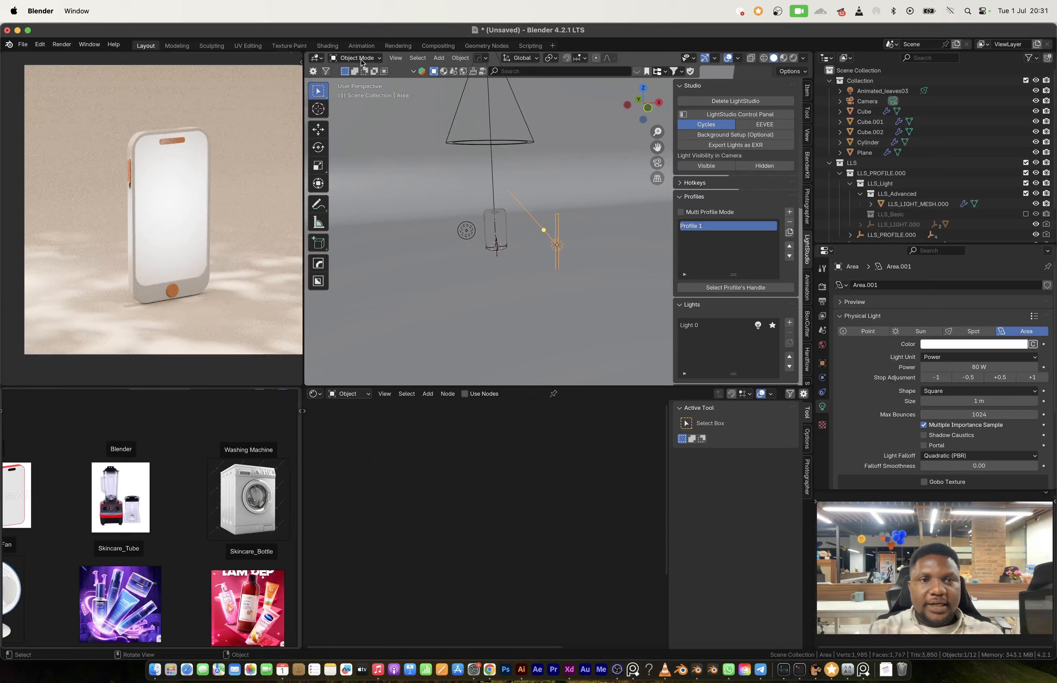
Step: Enable compositing nodes for the scene and spread the Render Layers and Composite nodes apart
left_click(438, 46)
left_click(118, 59)
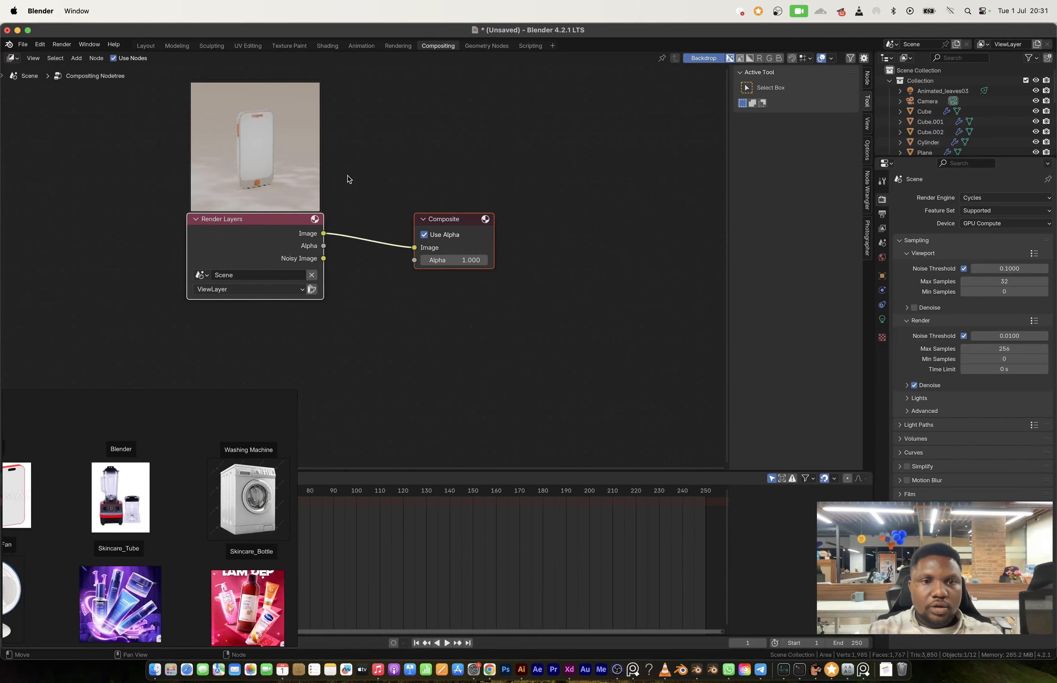
left_click(330, 214)
left_click_drag(272, 238, 180, 243)
left_click_drag(453, 230, 591, 255)
Step: Insert a Glare node between Render Layers and Composite, and preview its output through a Viewer node
key("shift+a")
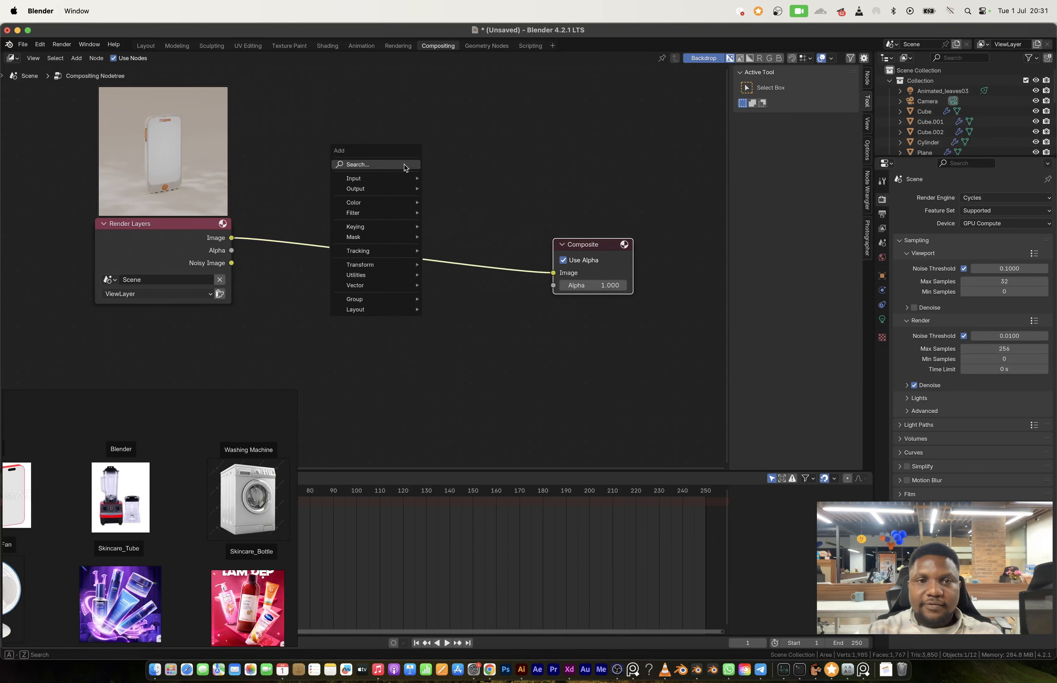
type("glar")
key("Return")
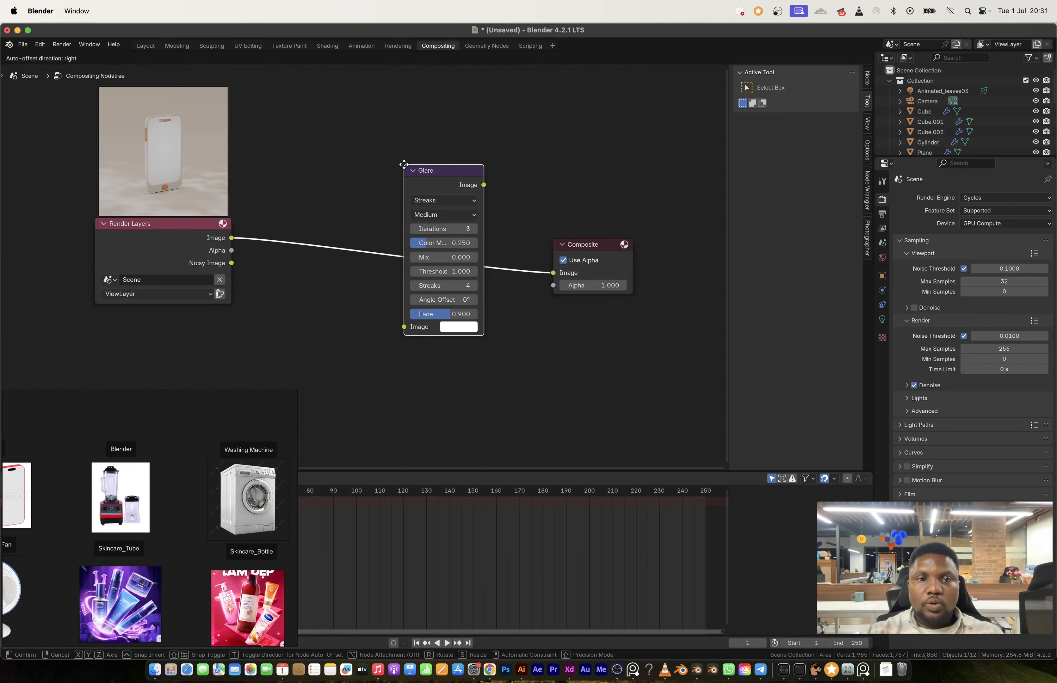
left_click(404, 164)
left_click(435, 180, "ctrl+shift")
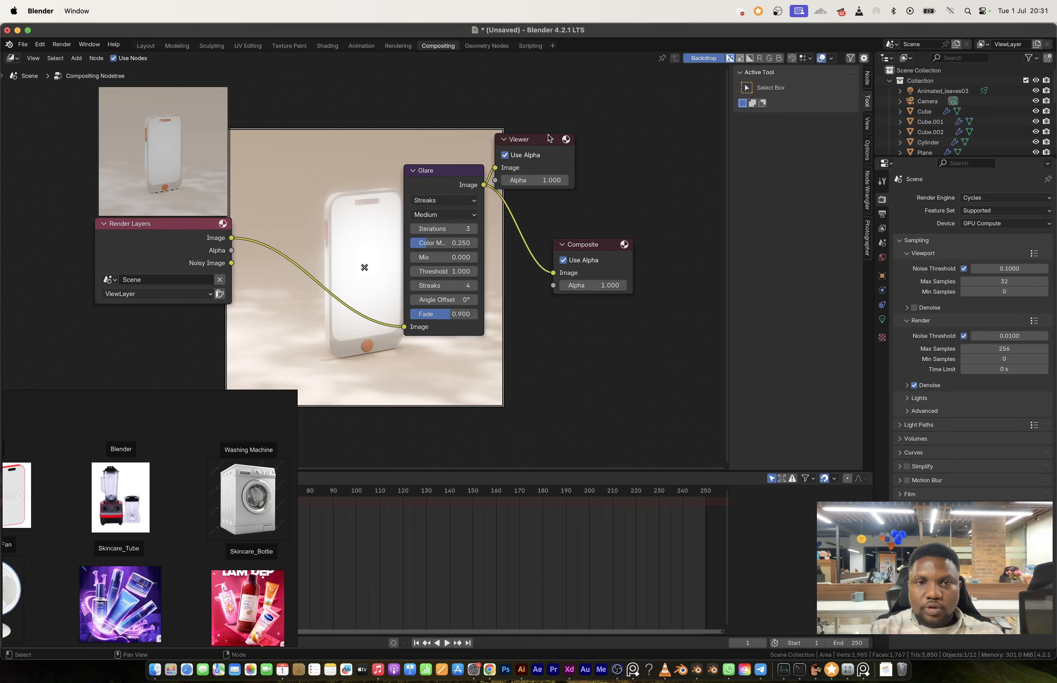
Step: Rearrange the compositor nodes so Render Layers and the Glare, Viewer and Composite group sit clear of the backdrop preview
left_click_drag(551, 137, 607, 143)
left_click_drag(219, 242, 150, 248)
left_click(447, 172)
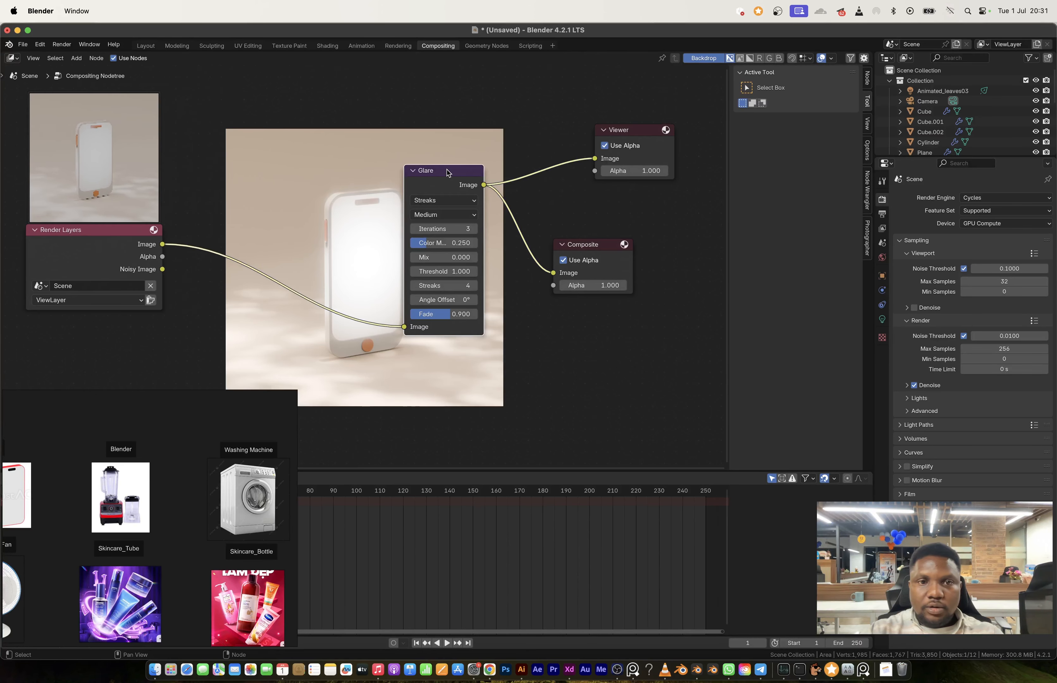
left_click_drag(419, 111, 613, 299)
key("g")
left_click(639, 308)
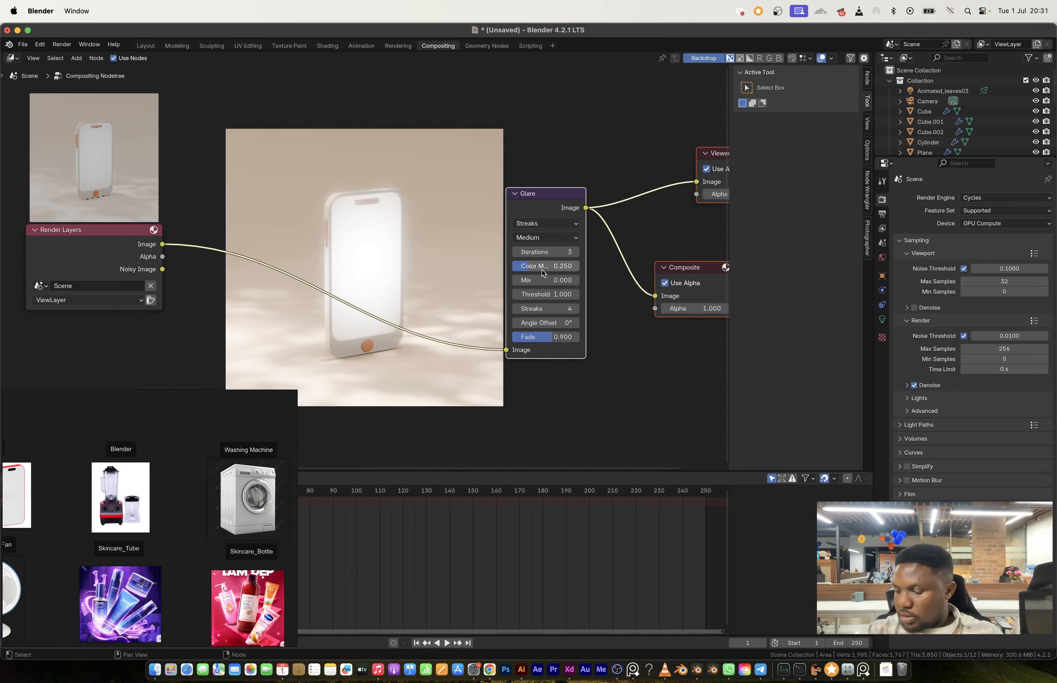
Step: Change the Glare node's type to Fog Glow and set its Mix to -0.9
scroll(545, 274, "up", 3)
scroll(545, 273, "right", 3)
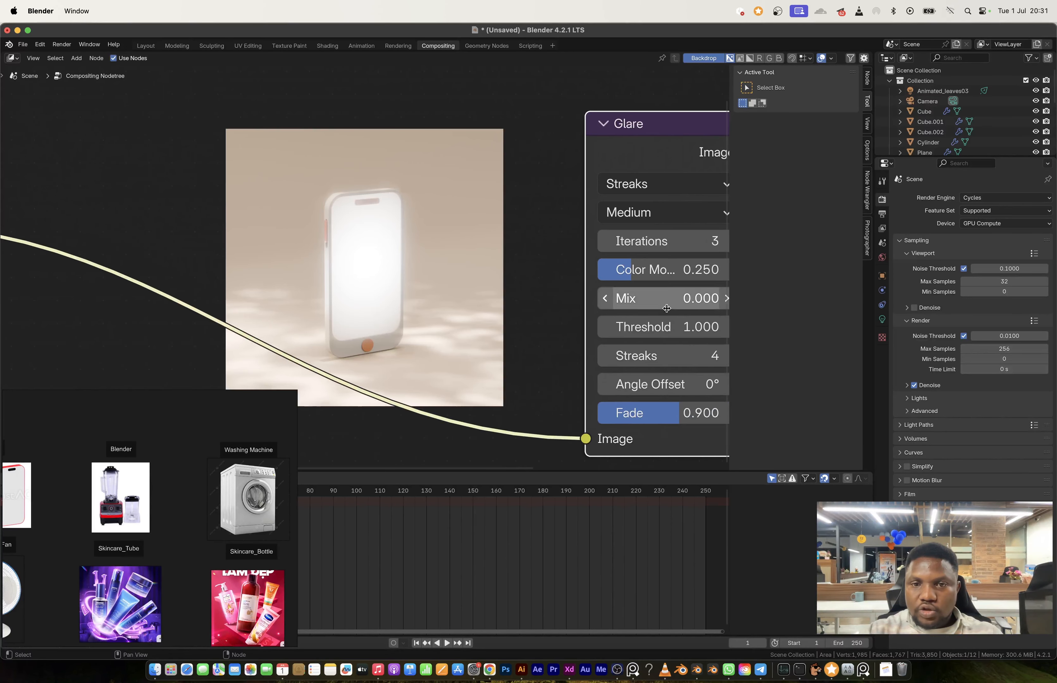
scroll(612, 215, "down", 2)
left_click(560, 175)
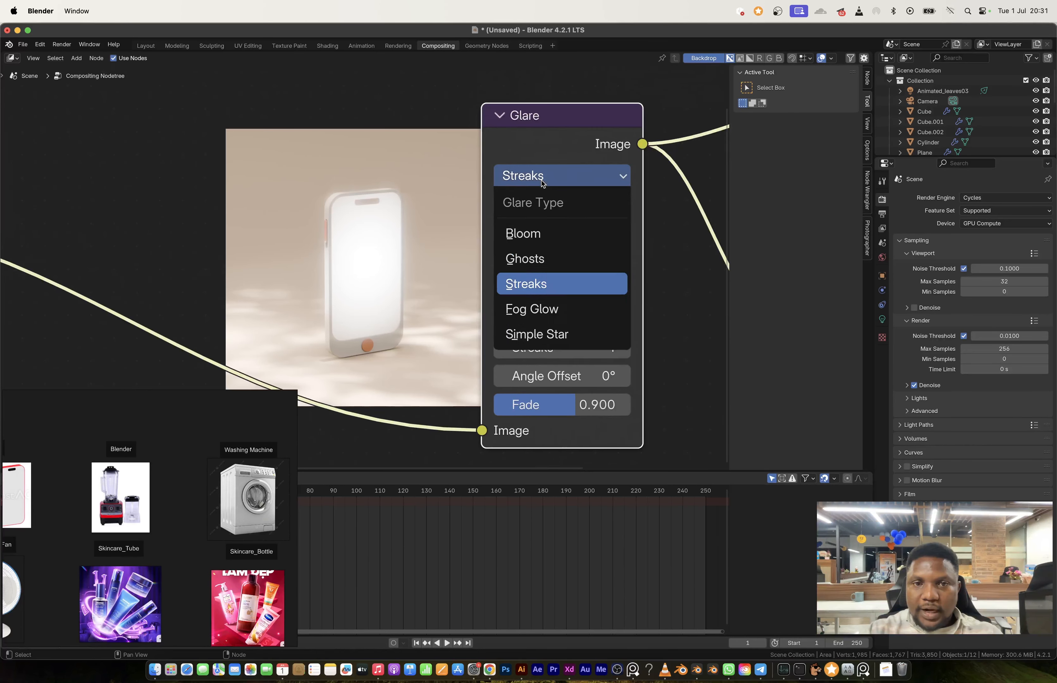
left_click(563, 307)
double_click(572, 233)
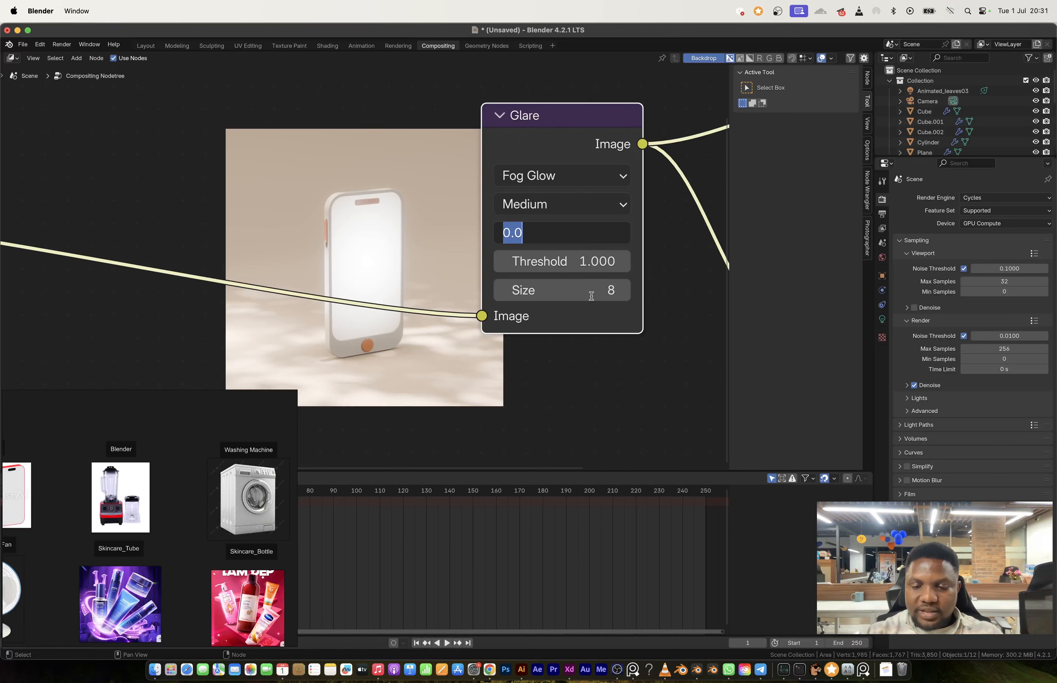
type("-.9")
key("Return")
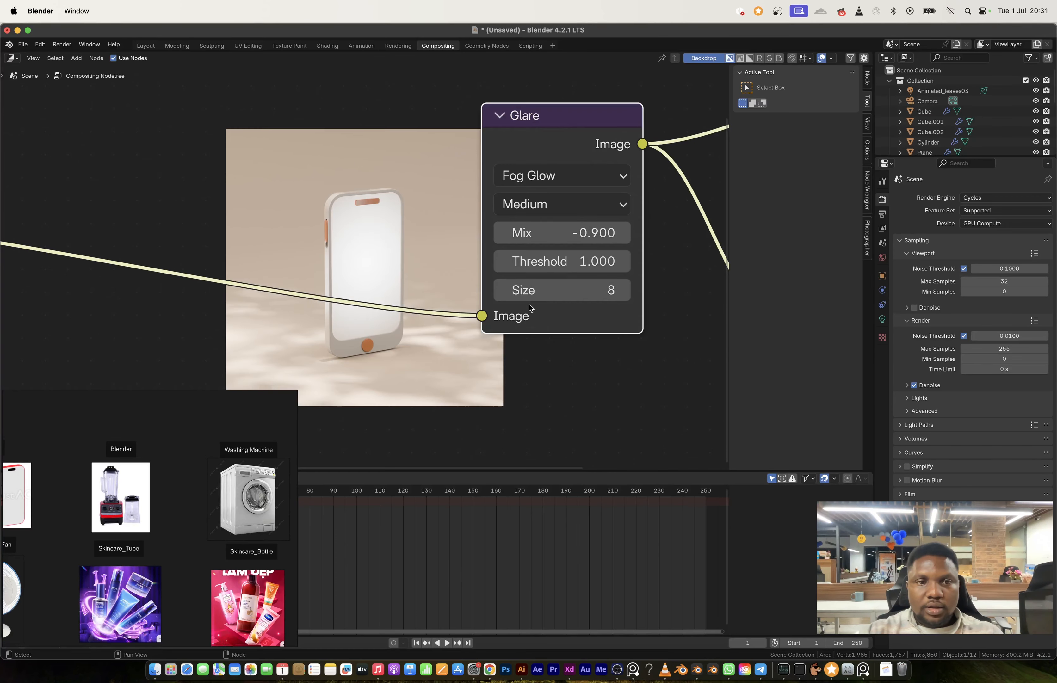
Step: Move the Glare node farther from Render Layers and search the addable nodes for a color node
middle_click_drag(317, 230, 513, 254)
key("shift+a")
left_click(234, 183)
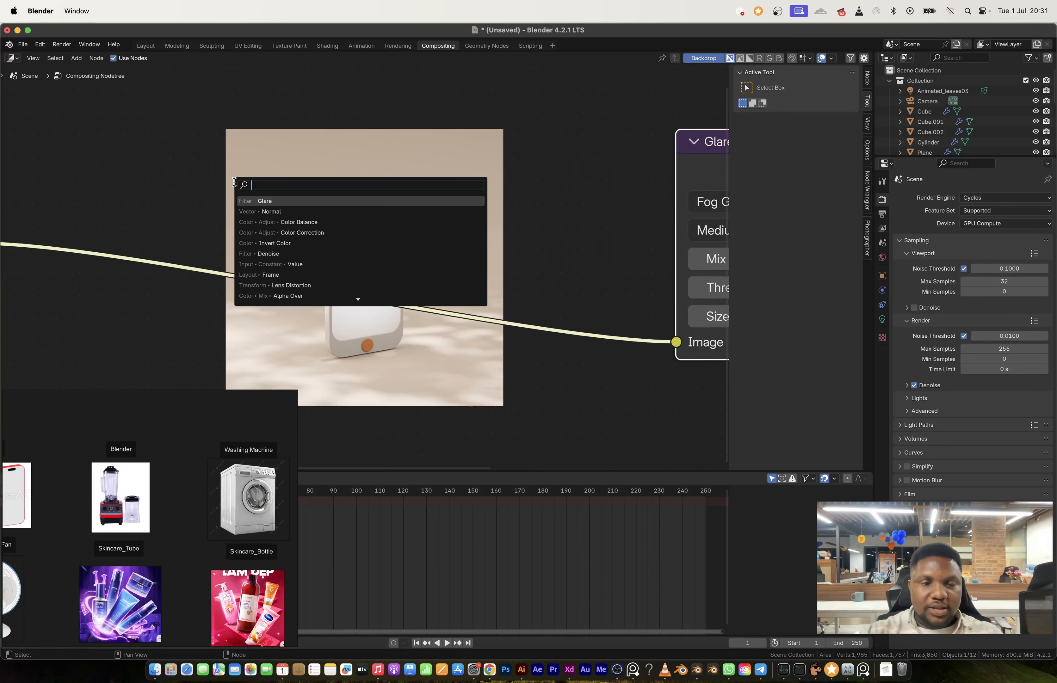
type("clo")
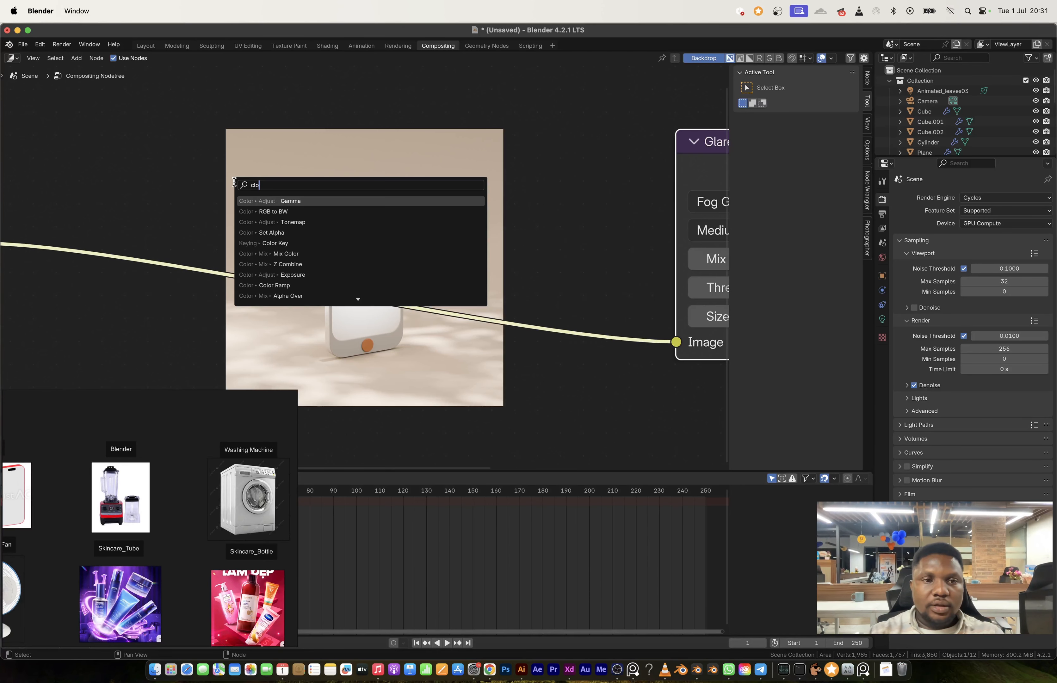
type("lo")
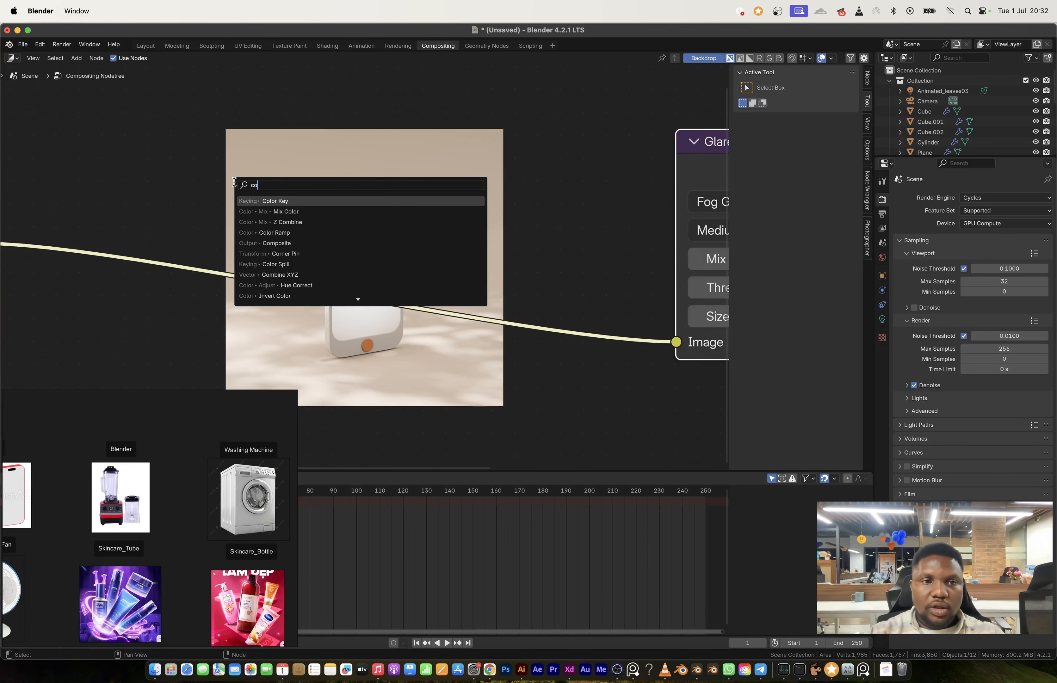
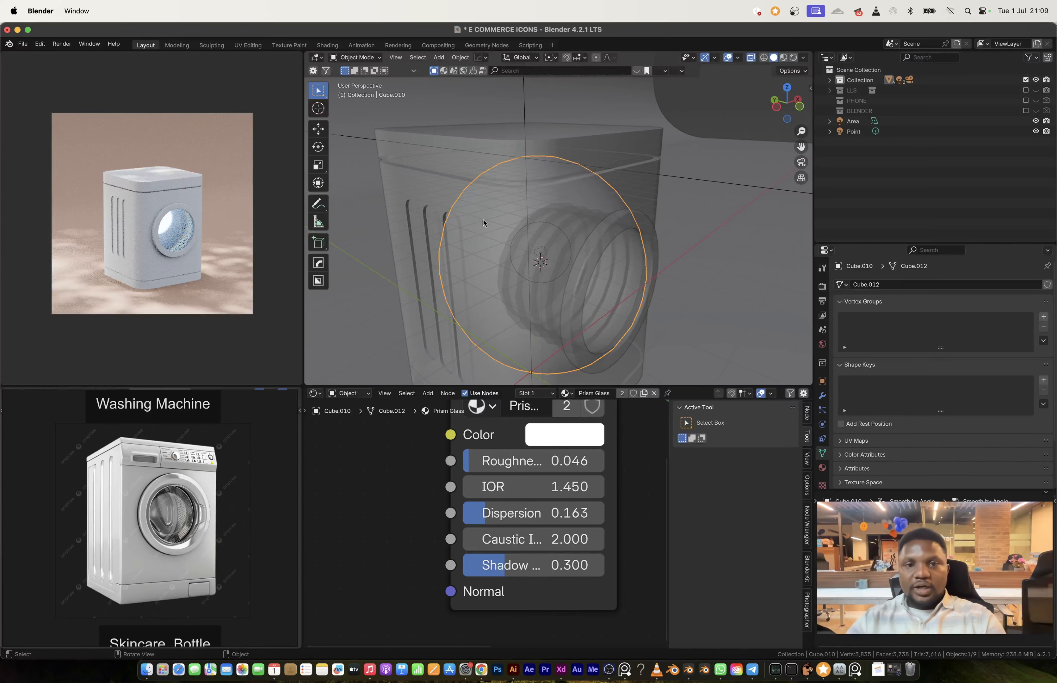
Step: Turn off X-ray display and open the washing machine's main body for mesh editing
left_click(582, 168)
middle_click_drag(582, 168, 564, 173)
scroll(173, 453, "up", 3)
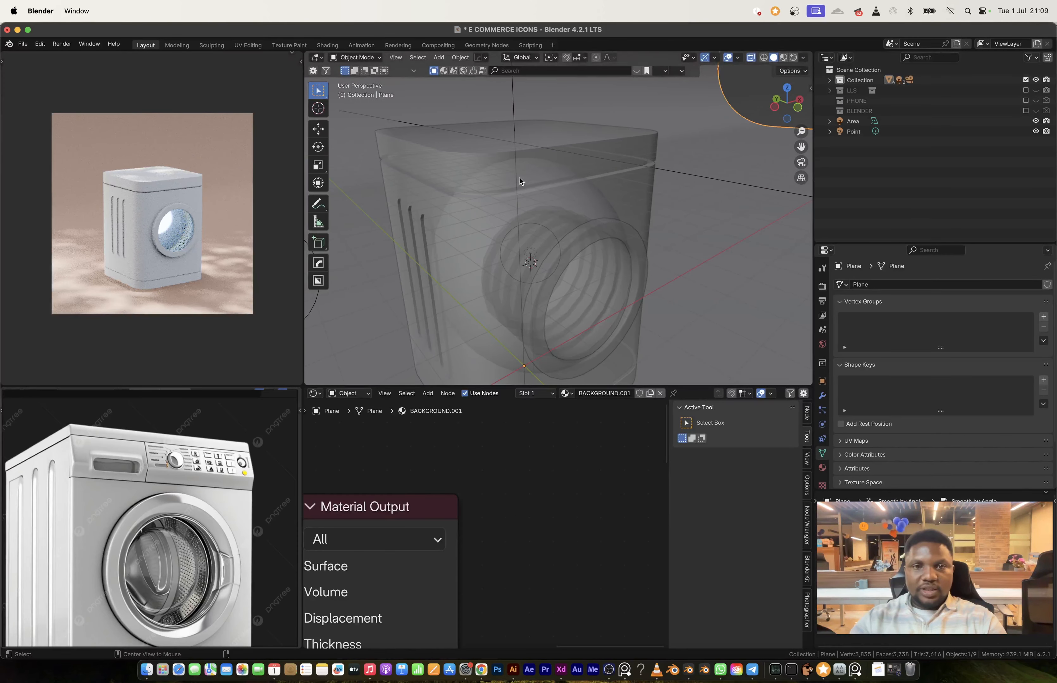
key("alt+z")
middle_click_drag(519, 178, 487, 201)
left_click(507, 160)
key("Tab")
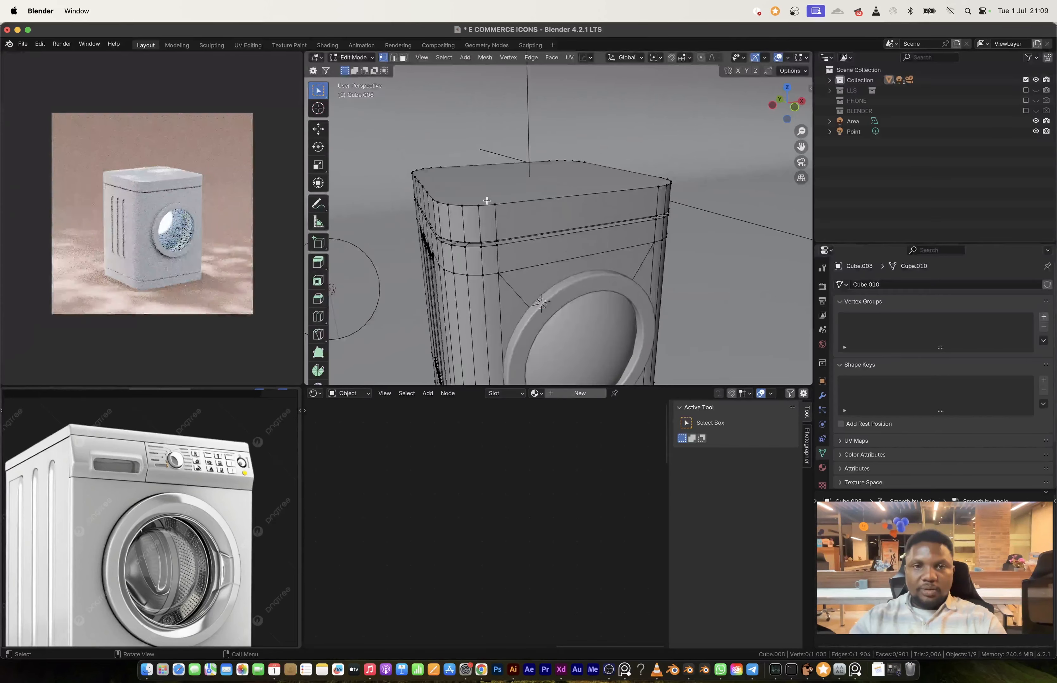
Step: Move the body's top face along the Z axis to adjust the height of the control band
key("3")
left_click(508, 195)
key("g")
key("z")
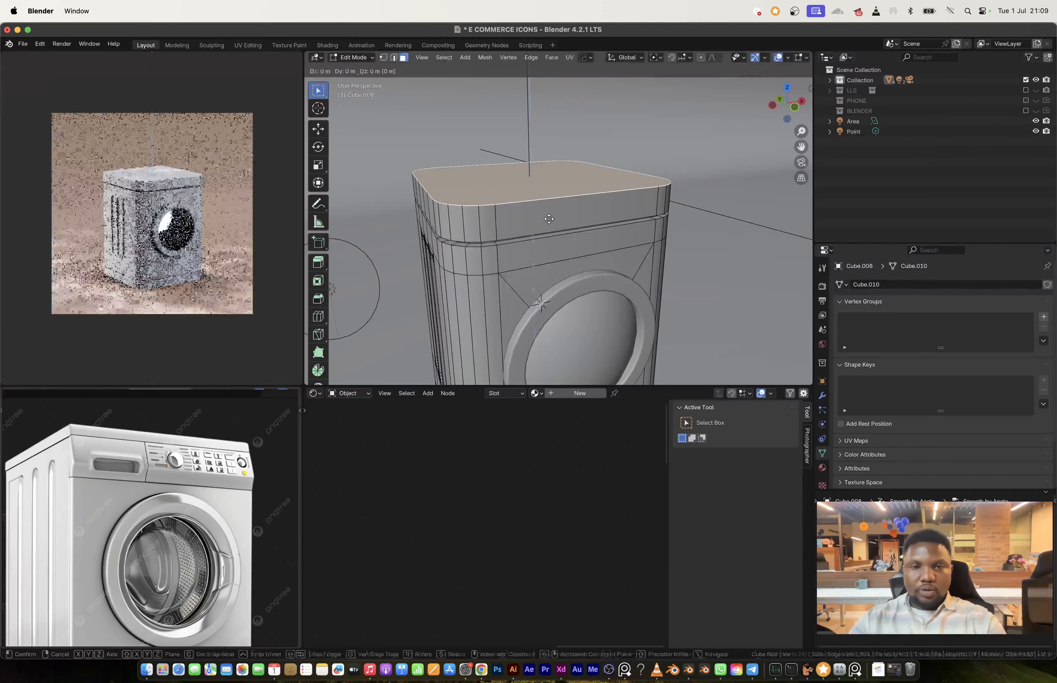
left_click(549, 212)
Step: Add loop cuts through the body's upper band to outline a small rectangular panel on its front
middle_click_drag(549, 212, 504, 198)
key("ctrl+r")
left_click(503, 197)
left_click(502, 181)
key("ctrl+r")
left_click(493, 218)
Step: Inset the narrow rectangular face on the front of the upper band and extrude it inward about 0.043 m
key("3")
left_click(661, 235)
key("i")
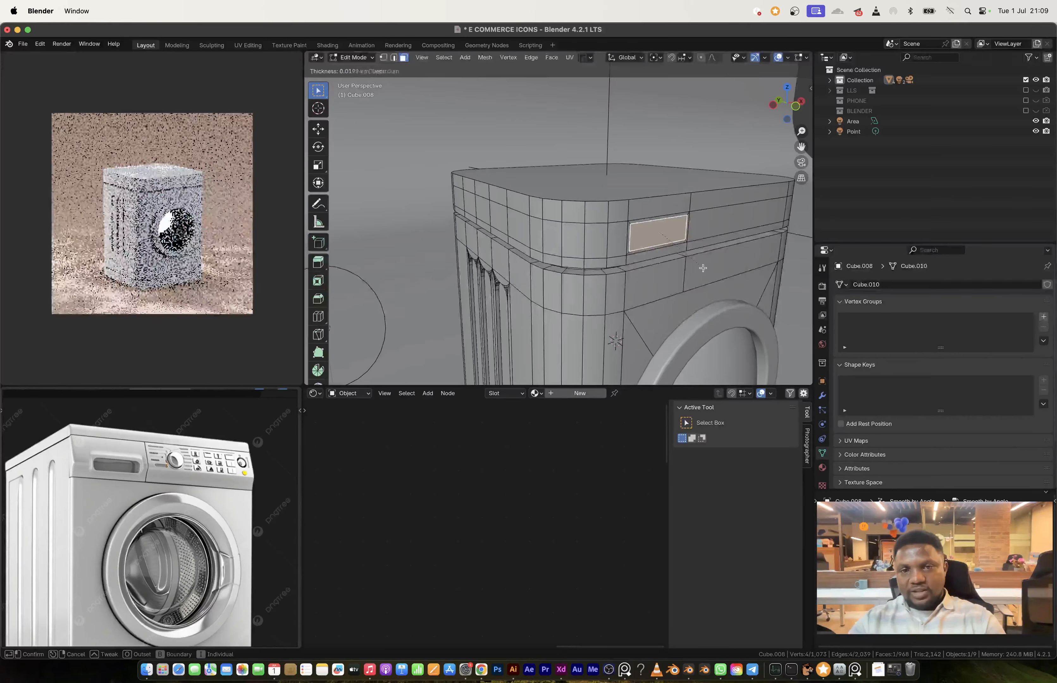
left_click(701, 267)
key("e")
right_click(699, 266)
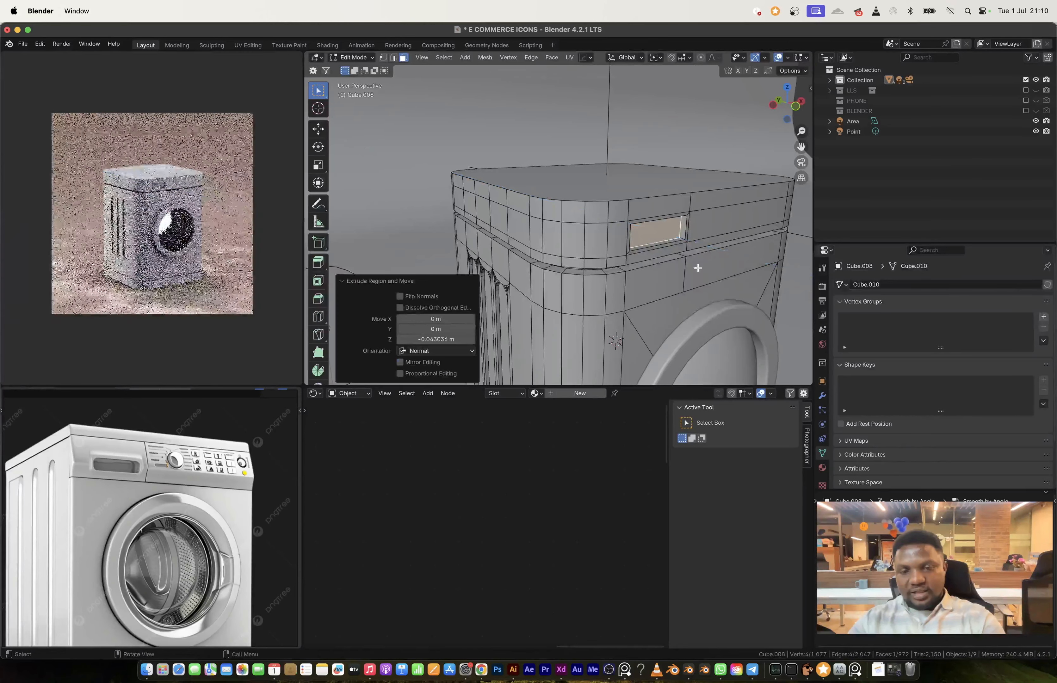
Step: Inset the recessed face about 0.009 m and extrude it back outward to form the detergent drawer front
key("i")
left_click(696, 268)
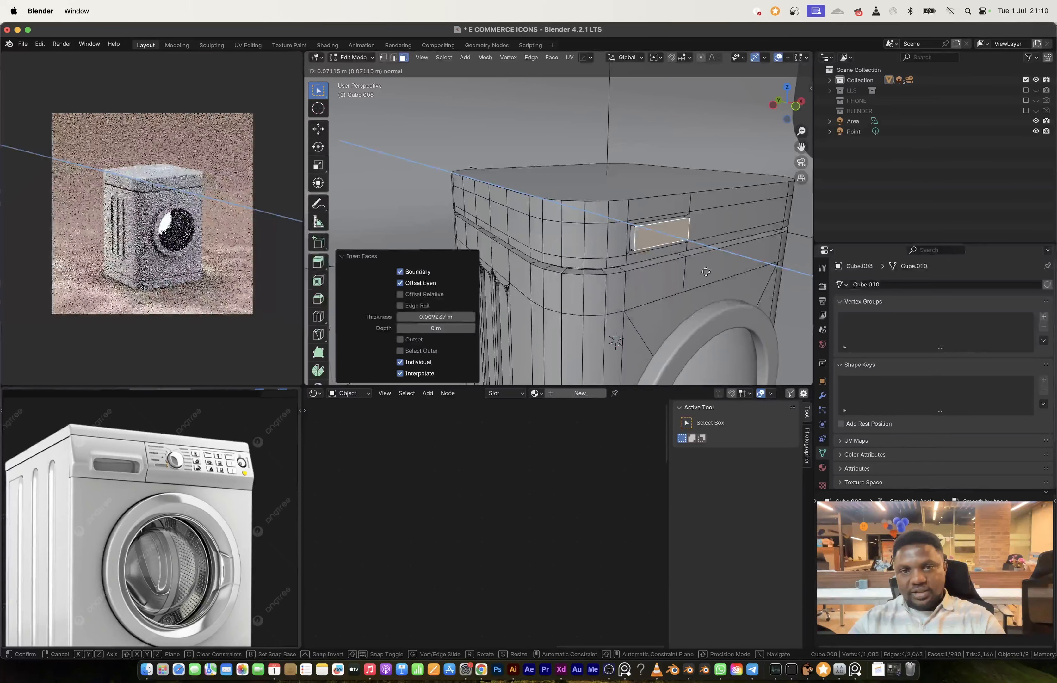
key("Tab")
middle_click_drag(696, 268, 677, 238)
key("Tab")
Step: Add a cylinder to the body mesh, align it to the front view and scale it to 0.120
key("Tab")
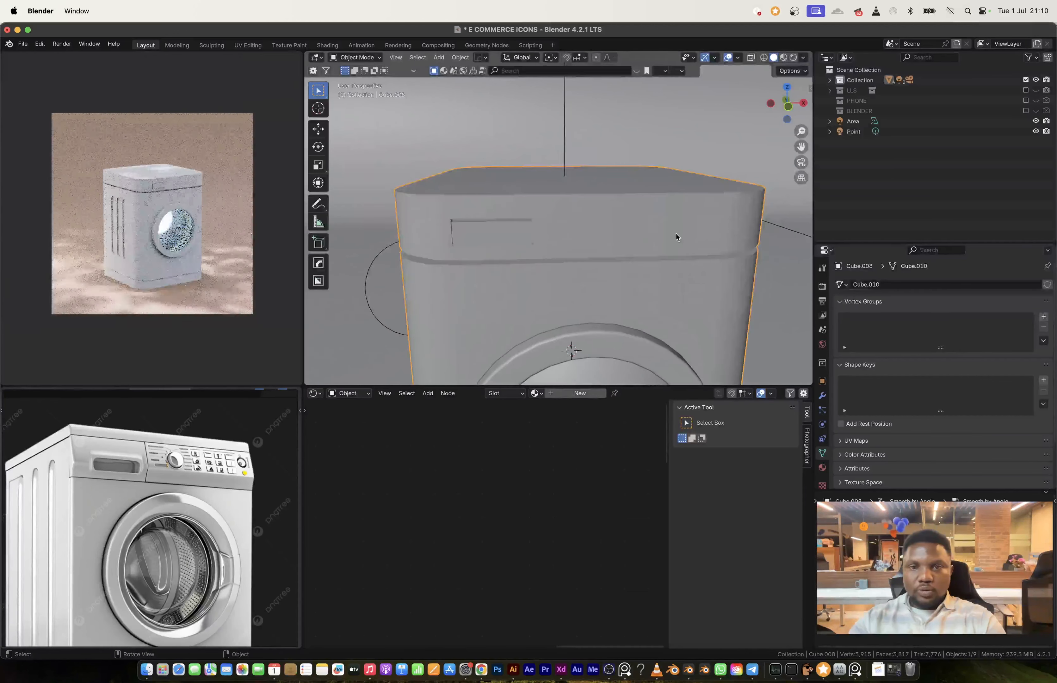
key("Tab")
key("shift+a")
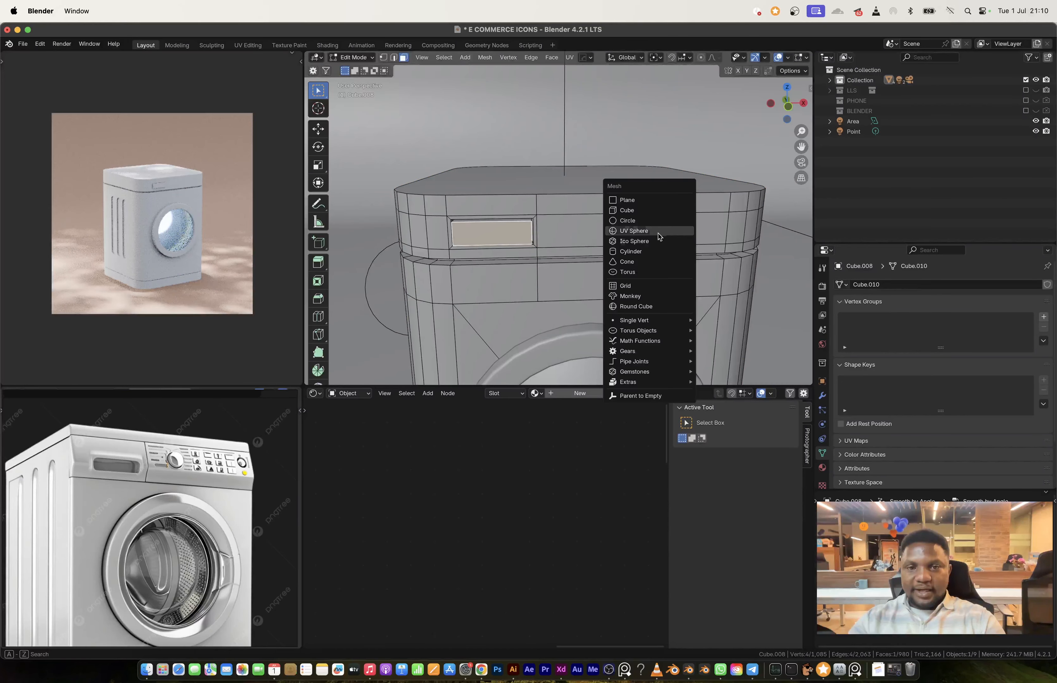
left_click(631, 252)
key("KP_1")
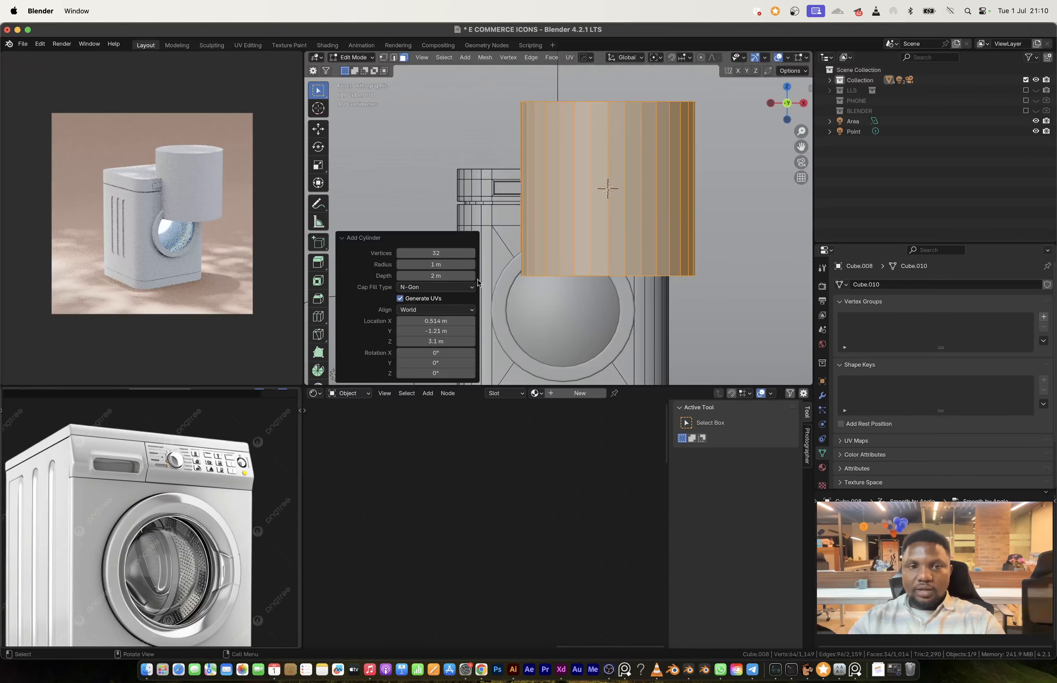
left_click(443, 310)
left_click(438, 320)
key("s")
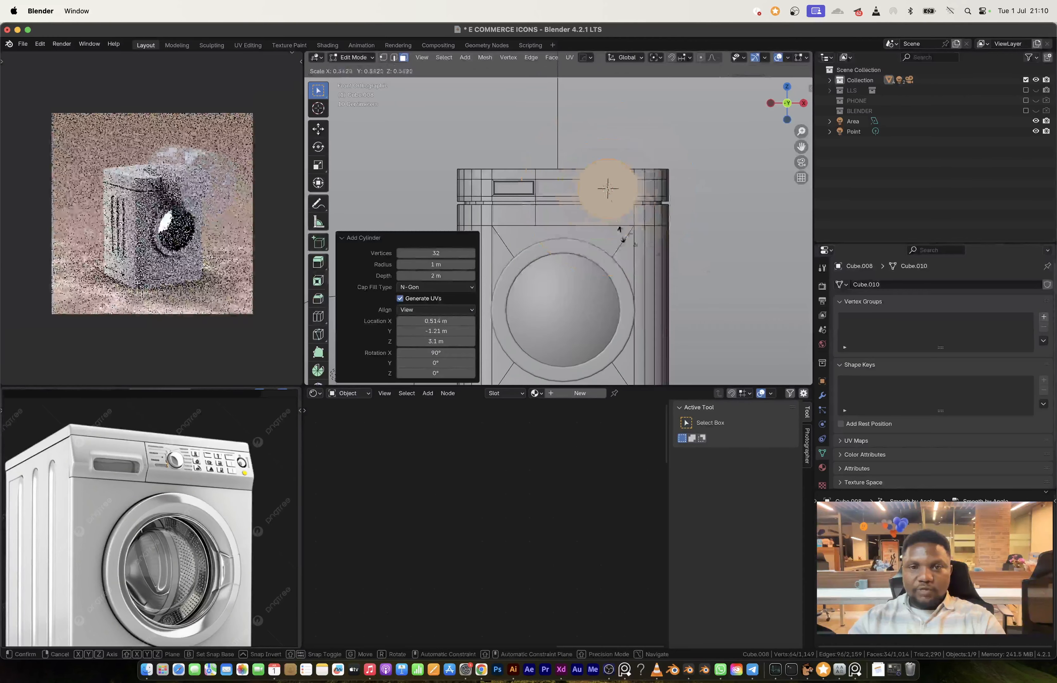
left_click(615, 200)
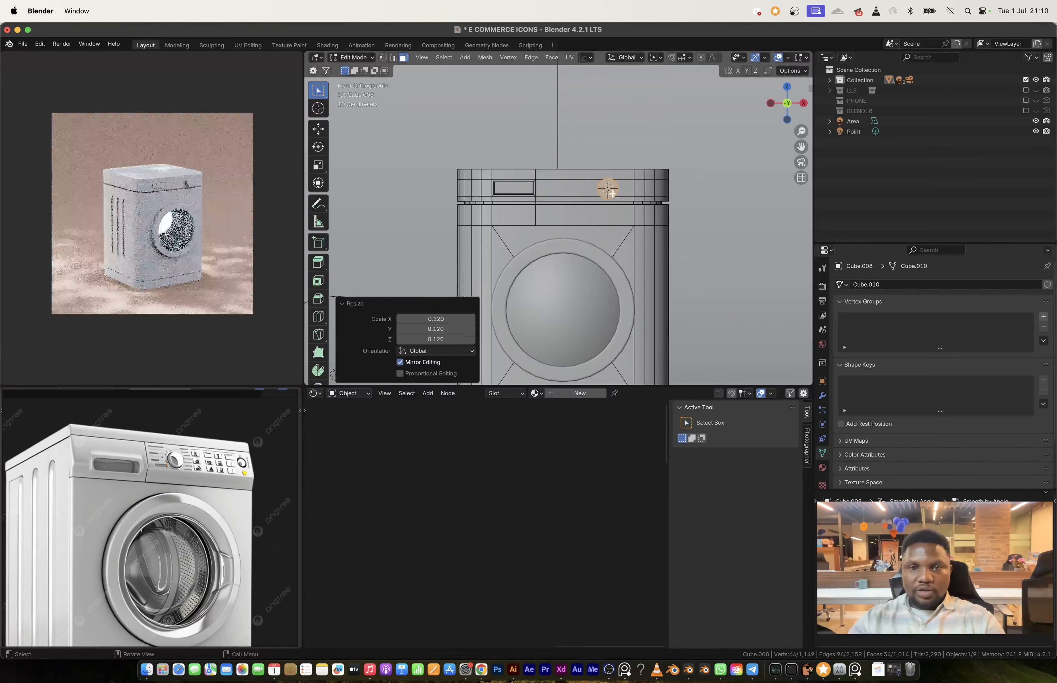
Step: Position the small cylinder on the control band as a knob and scale it by about 1.253
scroll(615, 199, "up", 4)
scroll(615, 198, "up", 2)
key("g")
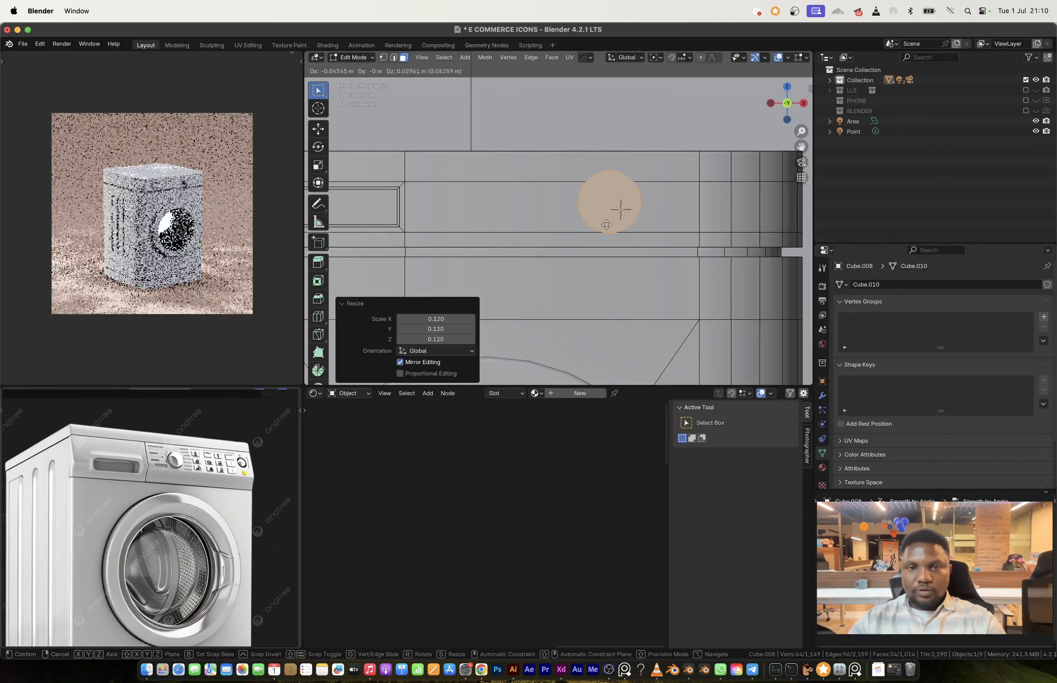
left_click(611, 224)
key("s")
left_click(656, 240)
Step: Frame the knob cylinder, shorten its depth along the Y axis and adjust its overall size
middle_click_drag(655, 240, 701, 225)
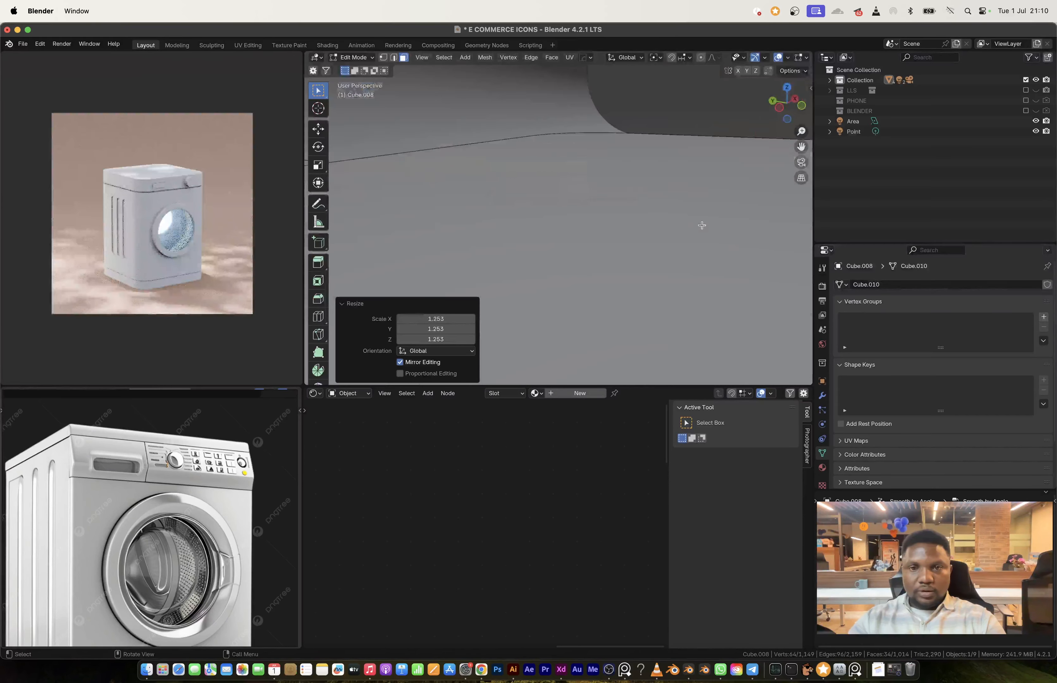
left_click(423, 59)
left_click(470, 124)
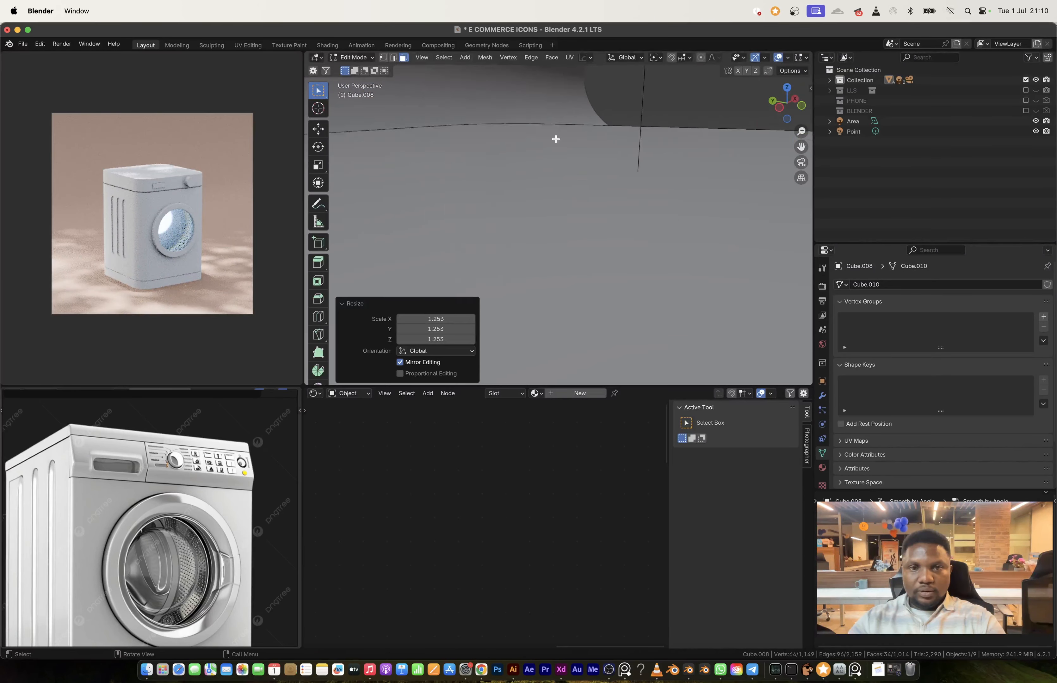
key("s")
key("x")
key("y")
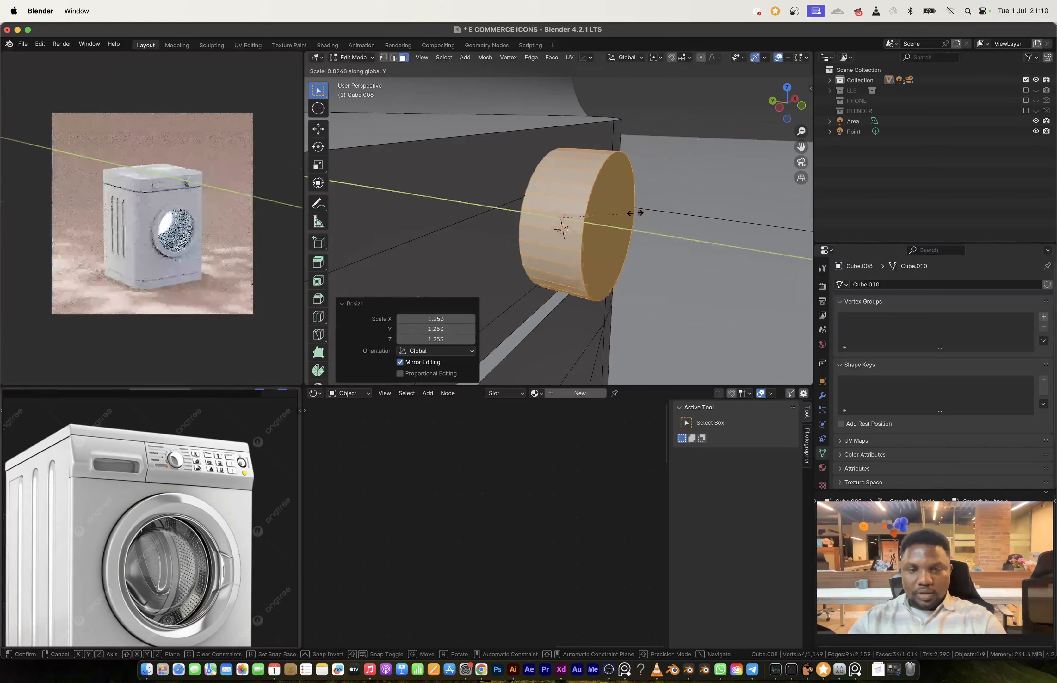
left_click(619, 240)
key("s")
left_click(608, 252)
Step: Bevel the rim of the knob's front face with 4 segments
scroll(215, 440, "up", 4)
scroll(577, 231, "up", 2)
left_click(590, 238)
middle_click_drag(622, 249, 648, 286)
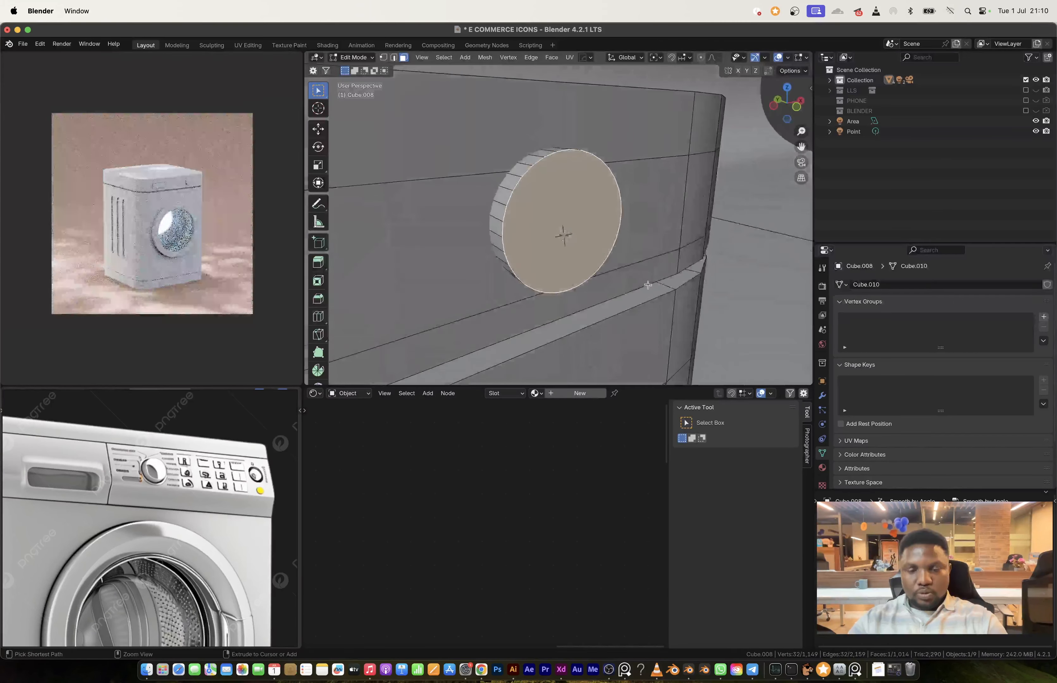
key("ctrl+b")
left_click(675, 300)
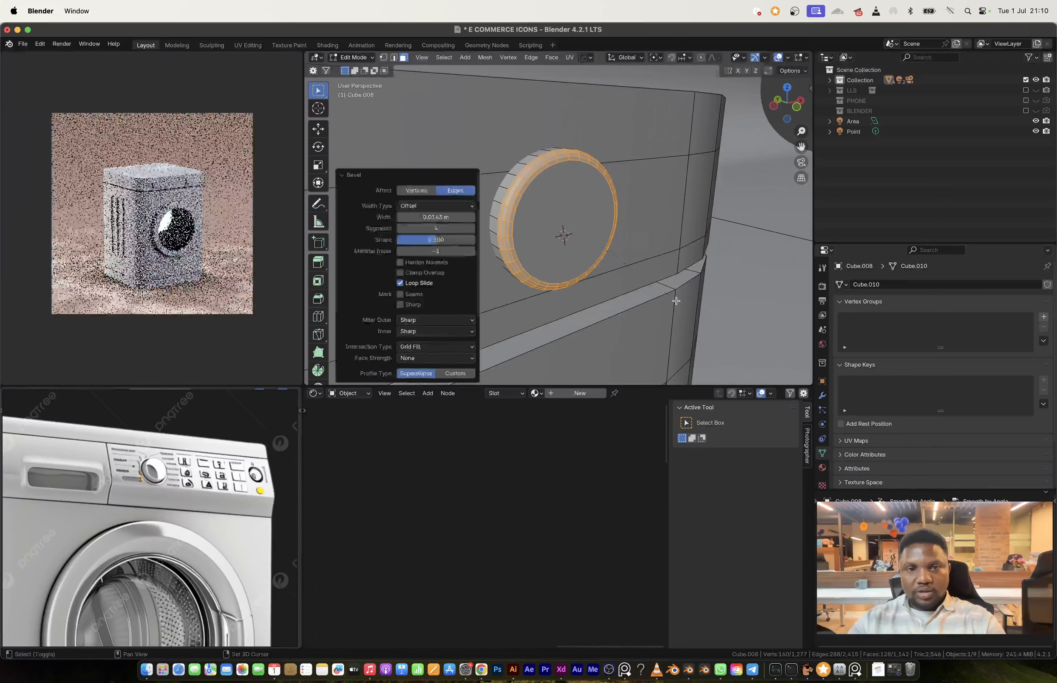
Step: Apply the body's transform, then separate the linked knob geometry into its own object and select it
key("Tab")
key("ctrl+a")
left_click(604, 235)
key("Tab")
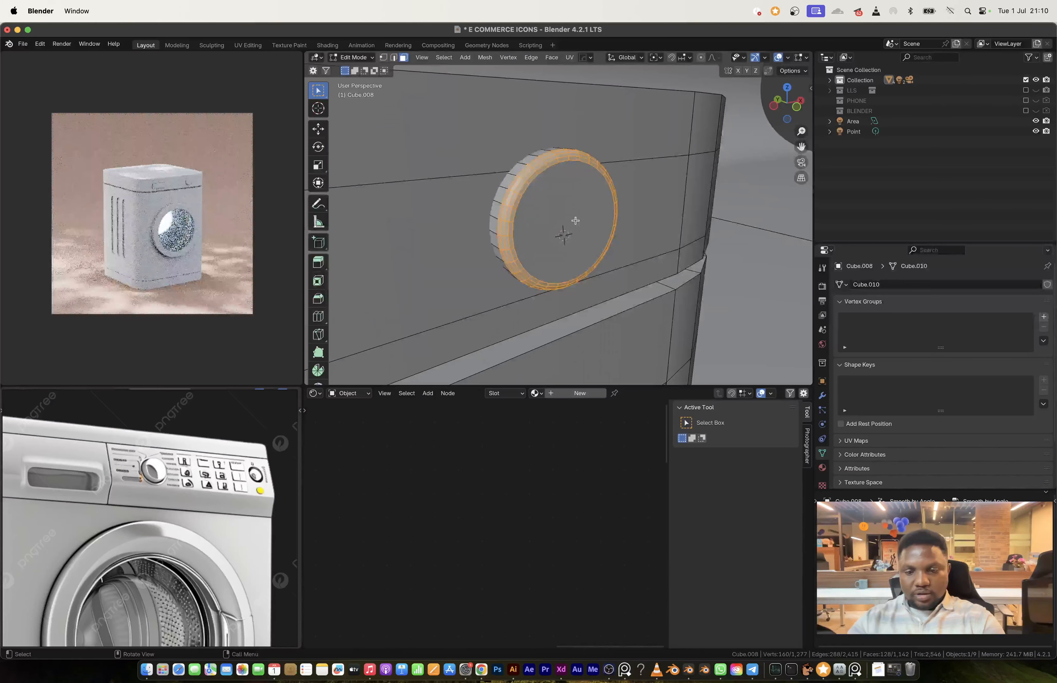
key("l")
key("p")
left_click(562, 231)
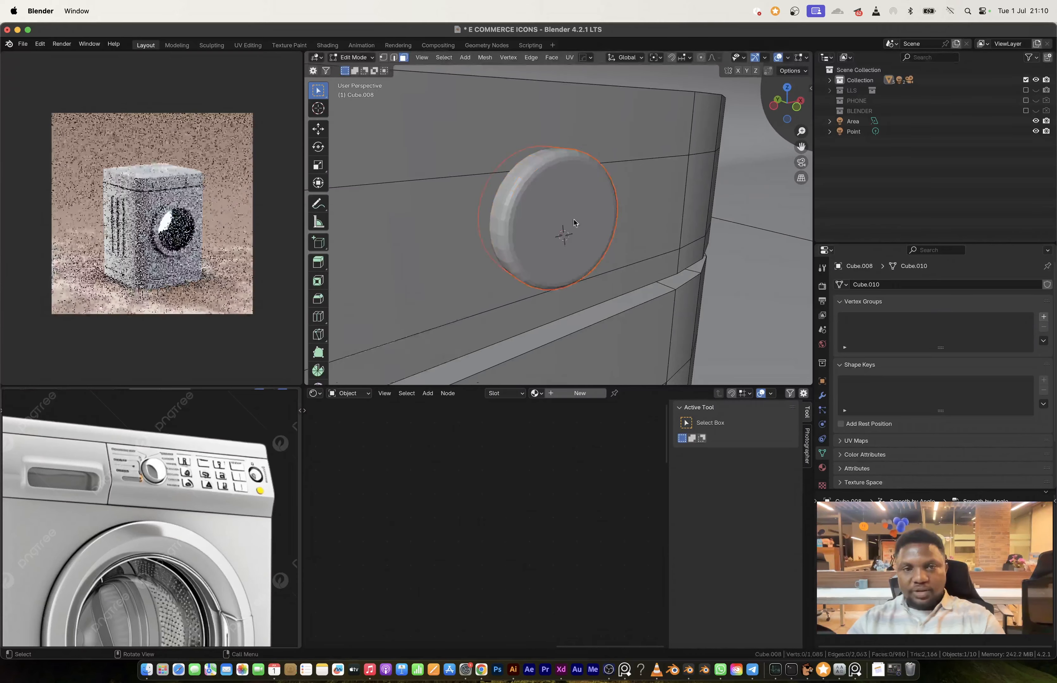
key("Tab")
left_click(576, 236)
key("g")
key("y")
key("Escape")
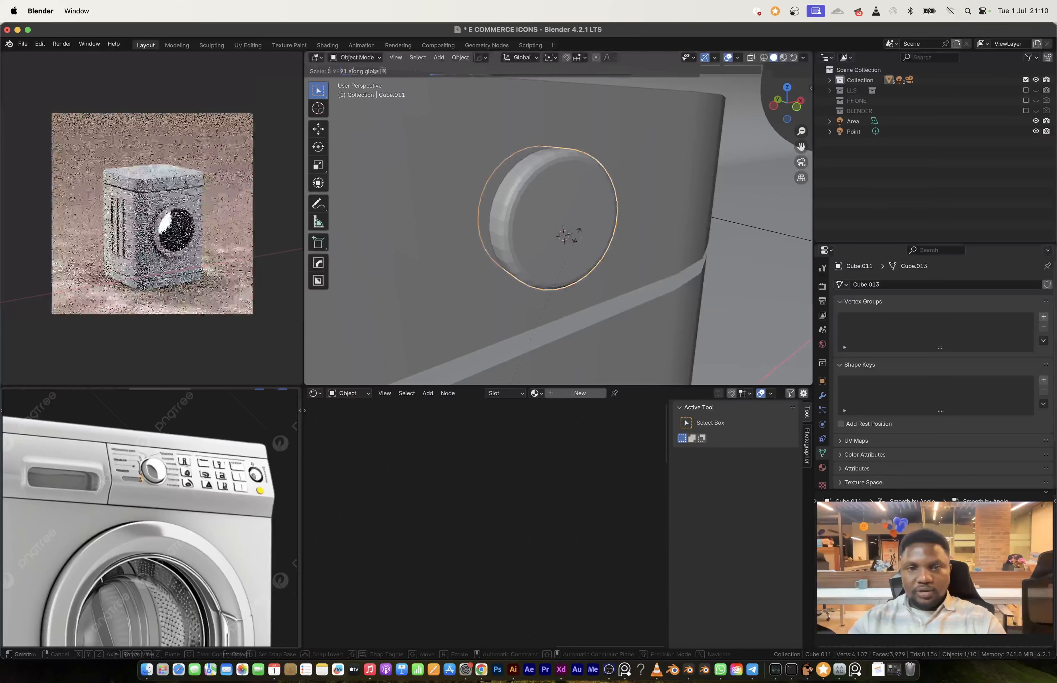
Step: From the front view, duplicate the knob's mesh about 0.231 m along X and scale the copy to 0.554
left_click(797, 114)
scroll(609, 221, "down", 3)
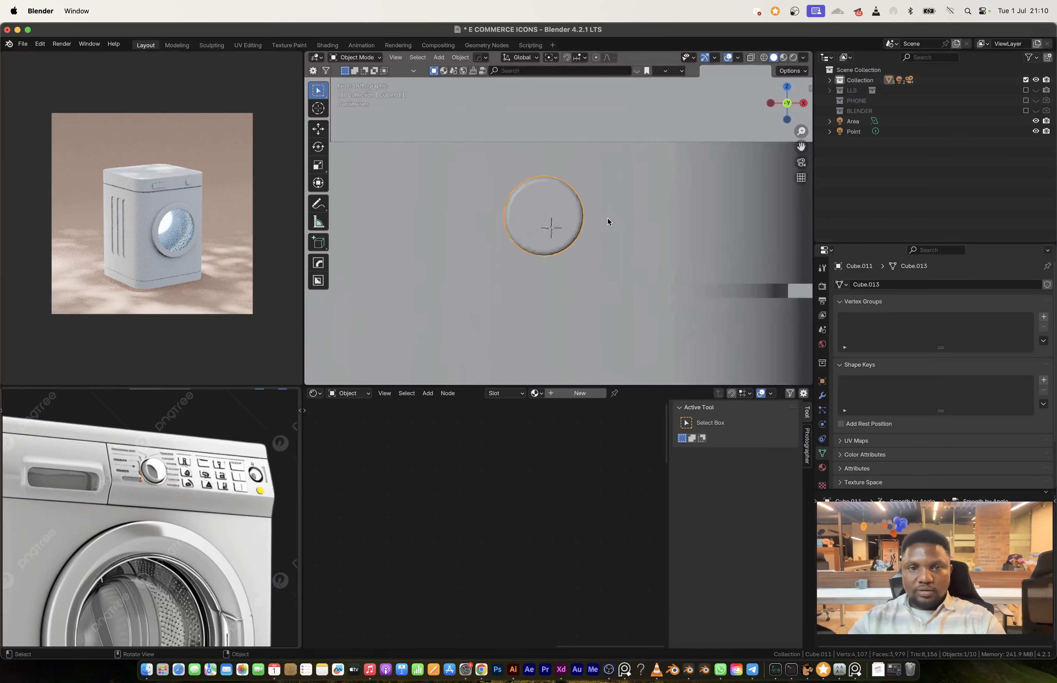
key("Tab")
key("shift+d")
key("x")
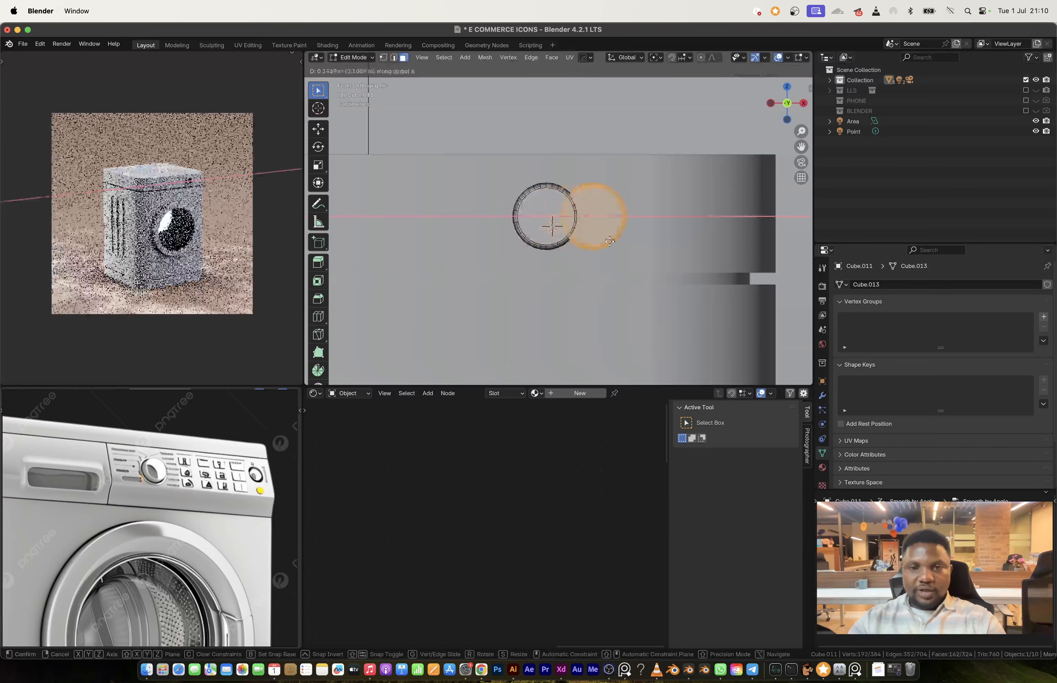
left_click(635, 245)
key("s")
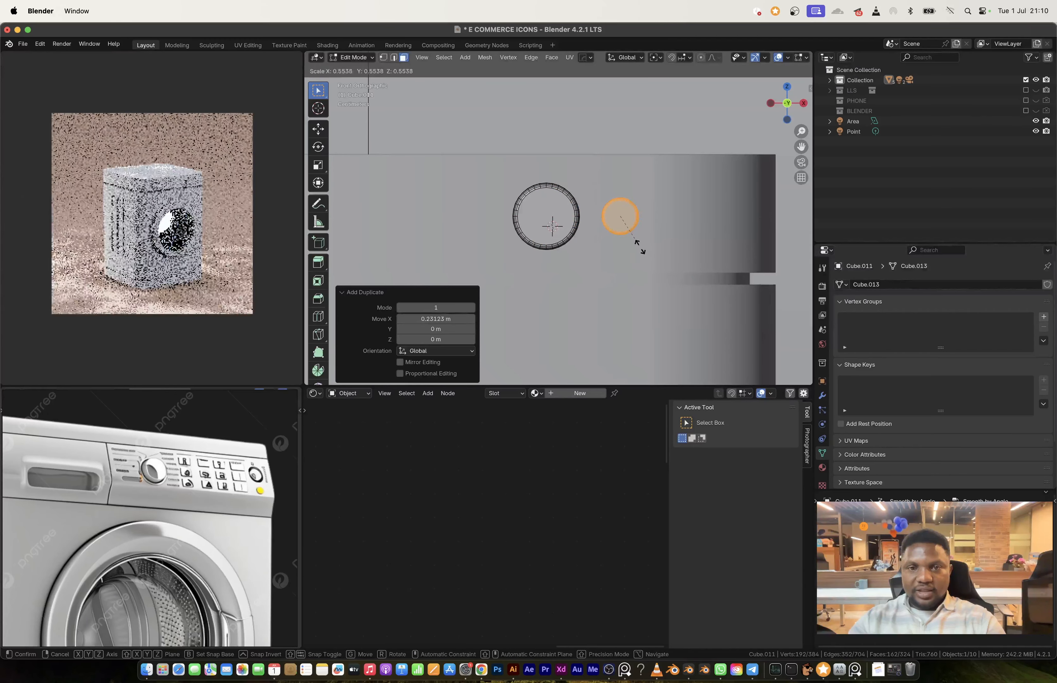
left_click(636, 246)
Step: Nudge the smaller knob along X closer to the large one and duplicate it along X
key("g")
key("x")
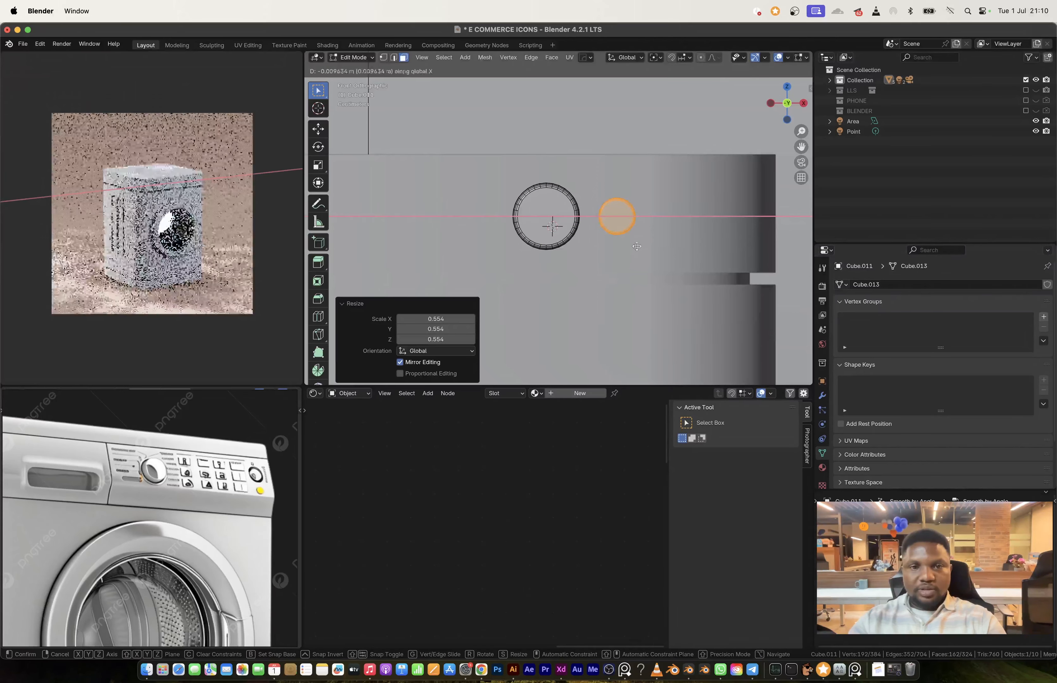
left_click(636, 246)
key("shift+d")
key("x")
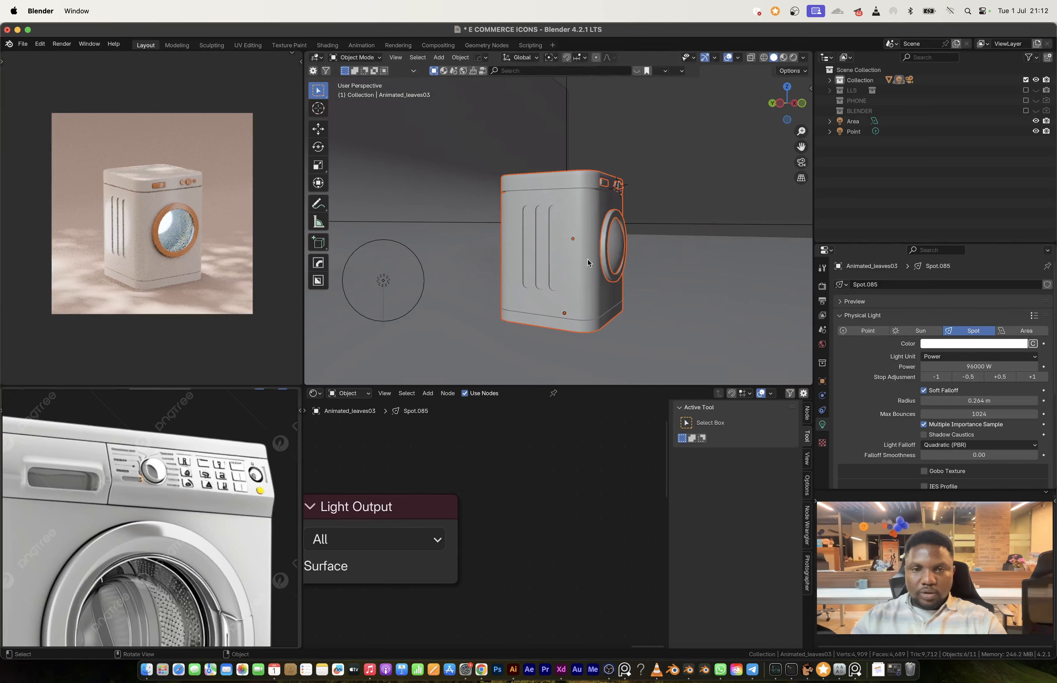
Step: Add a new cylinder object with a 1 m radius and 2 m depth at the scene origin
middle_click_drag(587, 263, 641, 197)
scroll(570, 263, "down", 8)
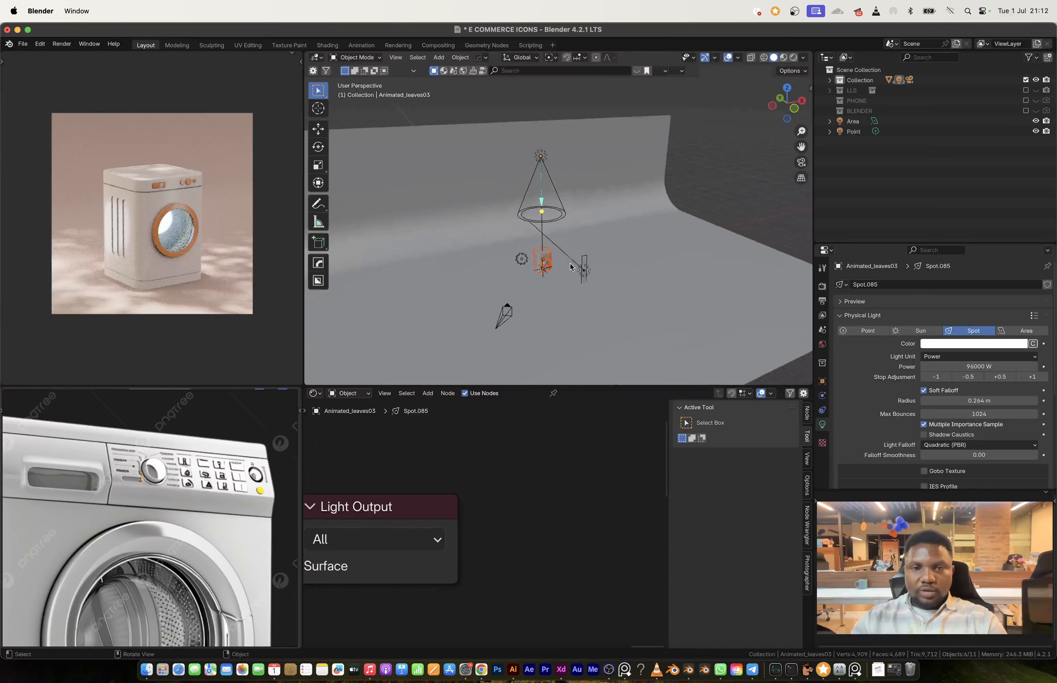
scroll(569, 262, "up", 6)
key("shift+a")
mouse_move(521, 158)
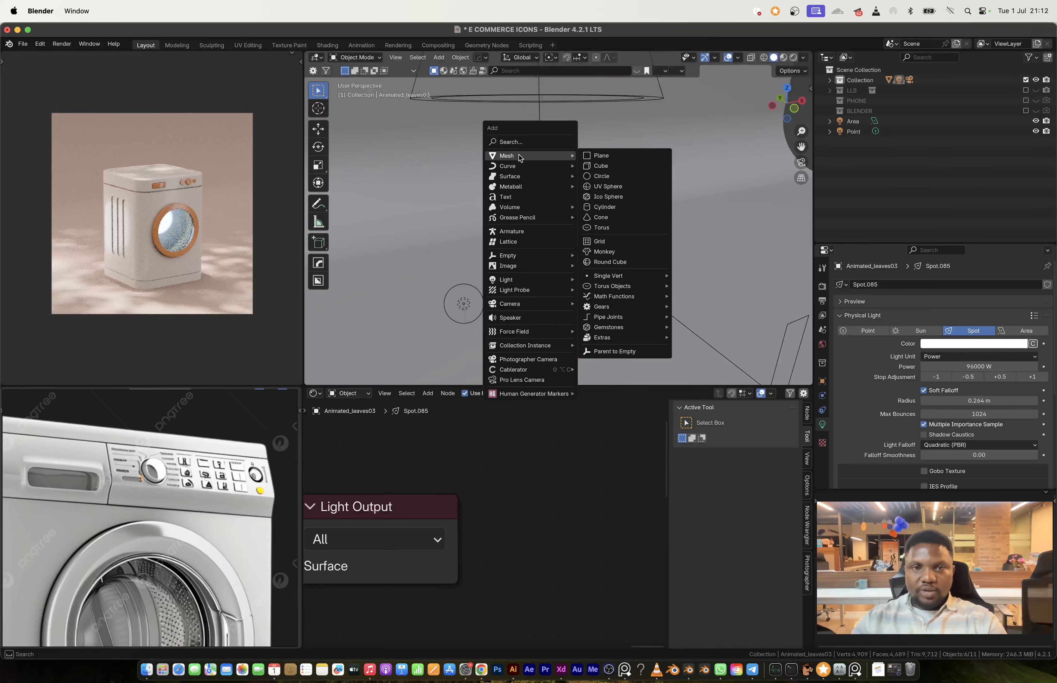
left_click(604, 207)
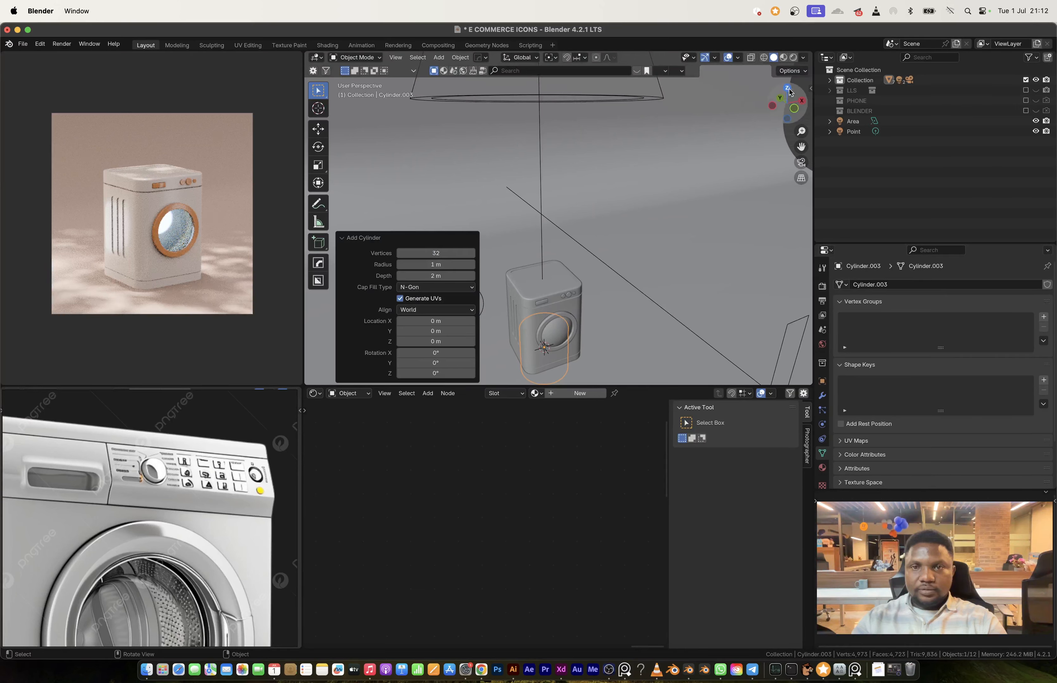
Step: In X-ray top view, scale the cylinder's mesh to 0.120 and move it about -0.936 m in X and -0.955 m in Y
key("KP_7")
scroll(584, 320, "down", 8)
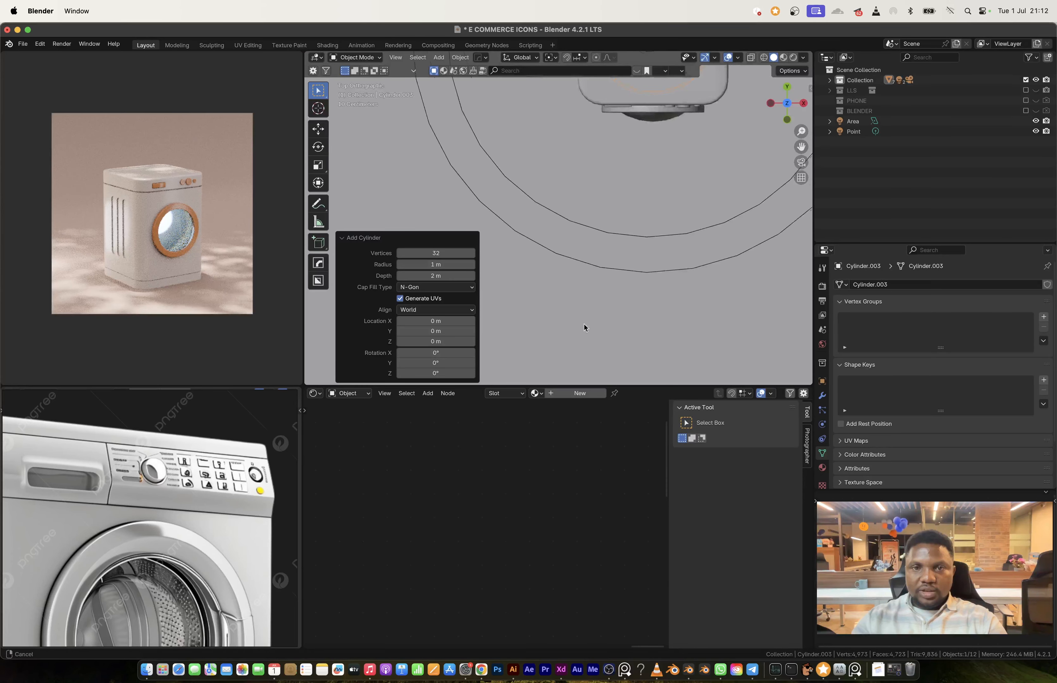
scroll(622, 235, "up", 3)
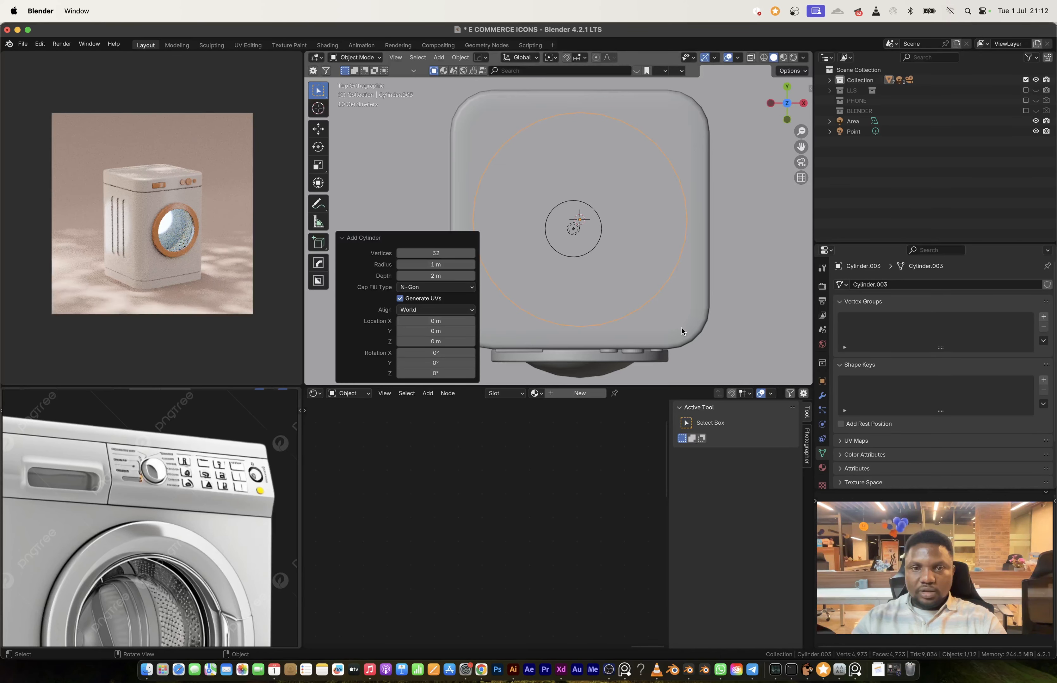
key("alt+z")
key("Tab")
key("s")
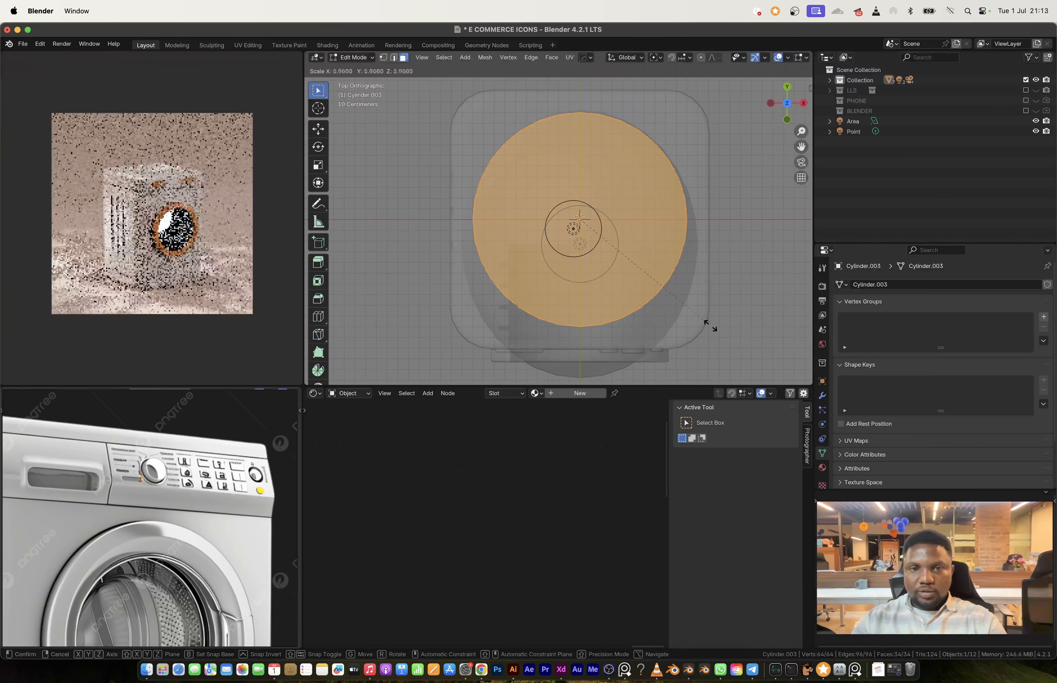
left_click(594, 233)
key("g")
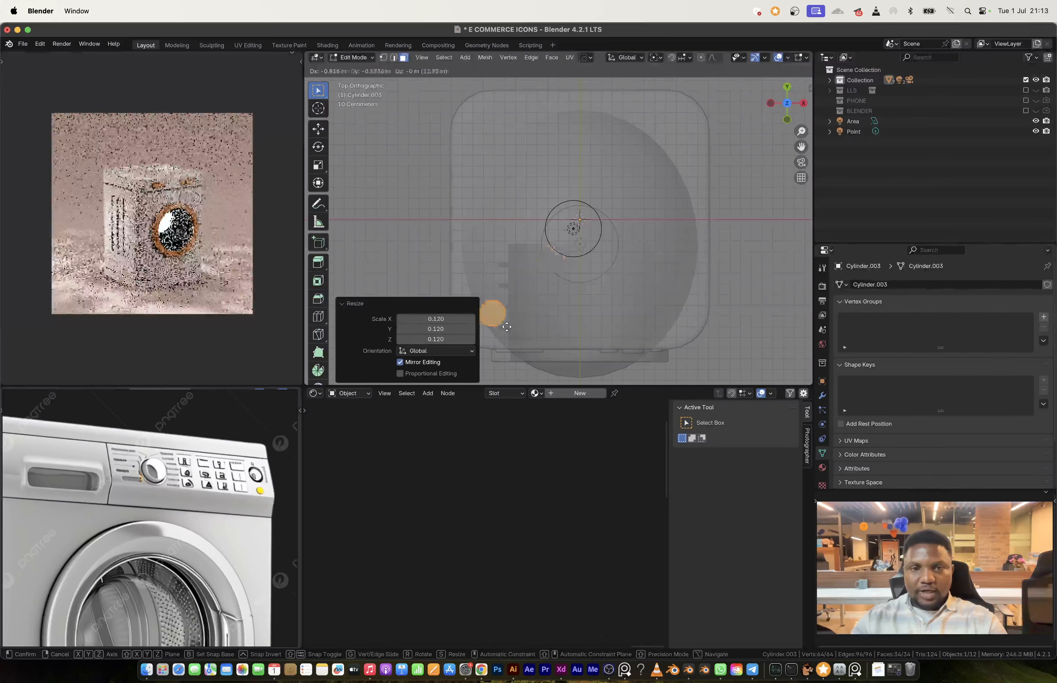
left_click(495, 333)
Step: Try to duplicate the corner cylinder along X to the opposite front corner
key("shift+d")
key("x")
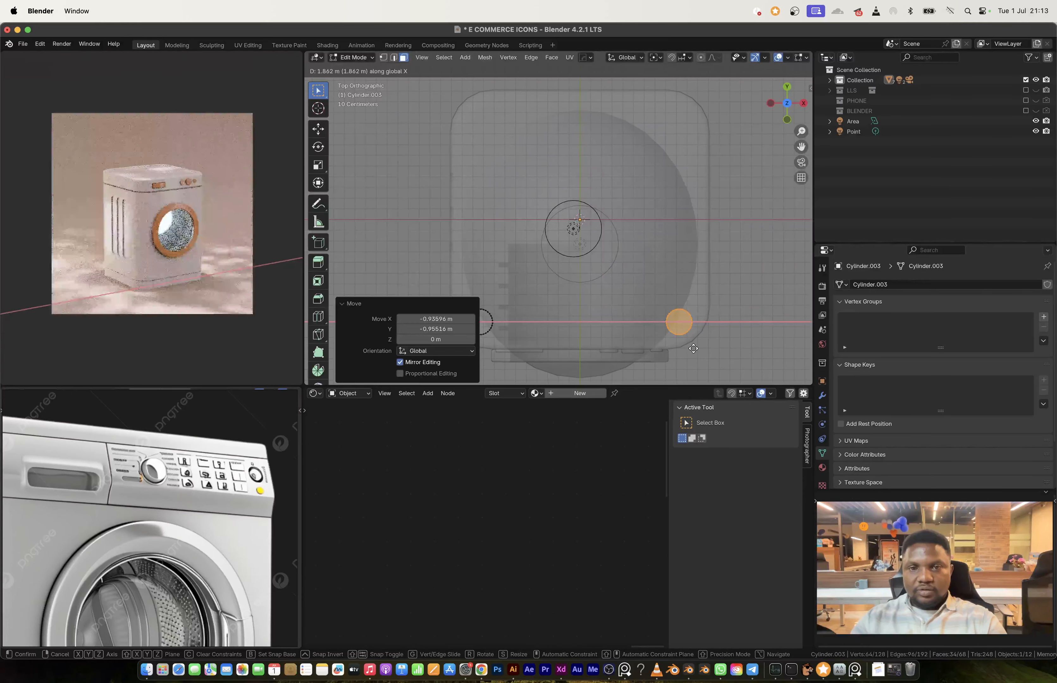
left_click(693, 349)
key("super+z")
Step: Mirror the corner cylinder across the X axis in Symmetry mode to create the matching front foot
key("Tab")
key("alt+x")
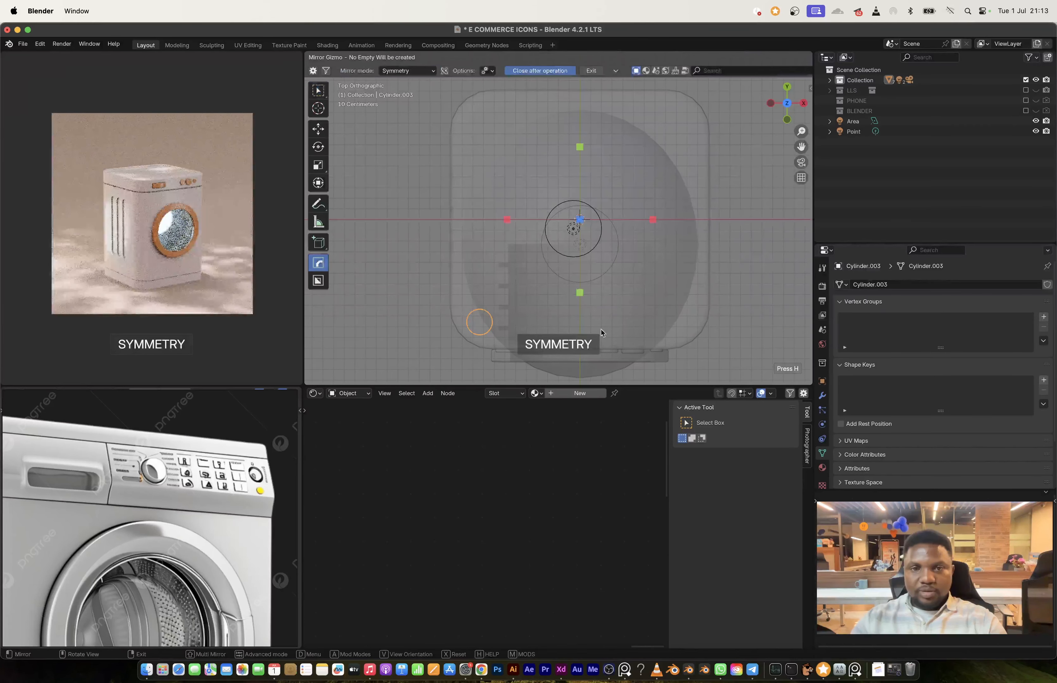
left_click(507, 220)
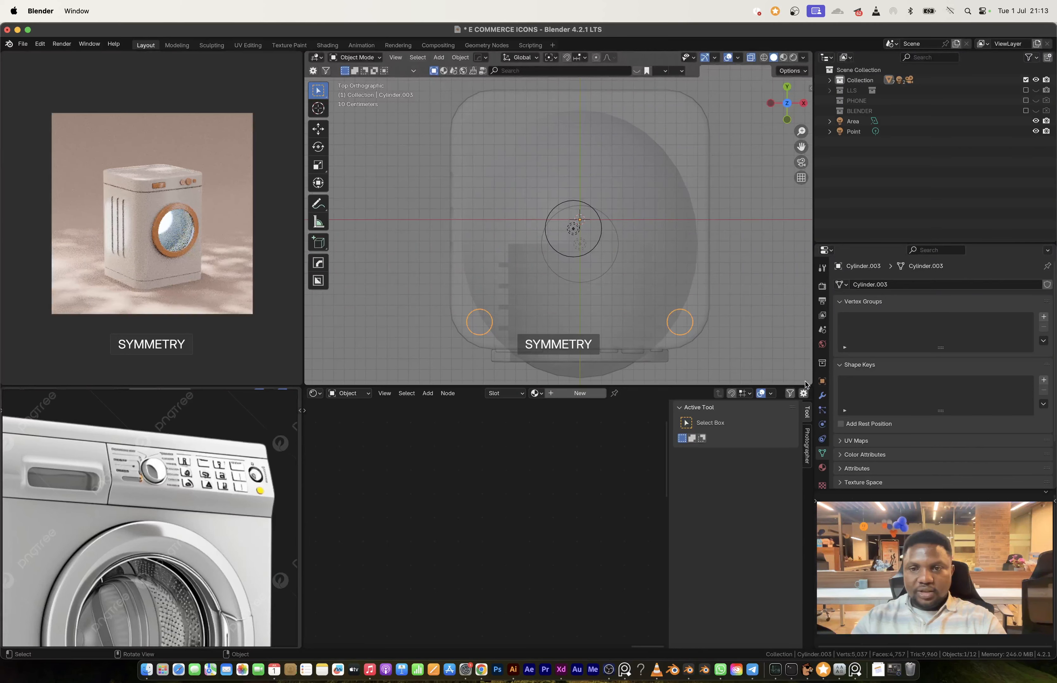
Step: Mirror the two front feet across the Y axis to create the rear pair and scale all four to about 0.927
left_click(822, 395)
key("alt+x")
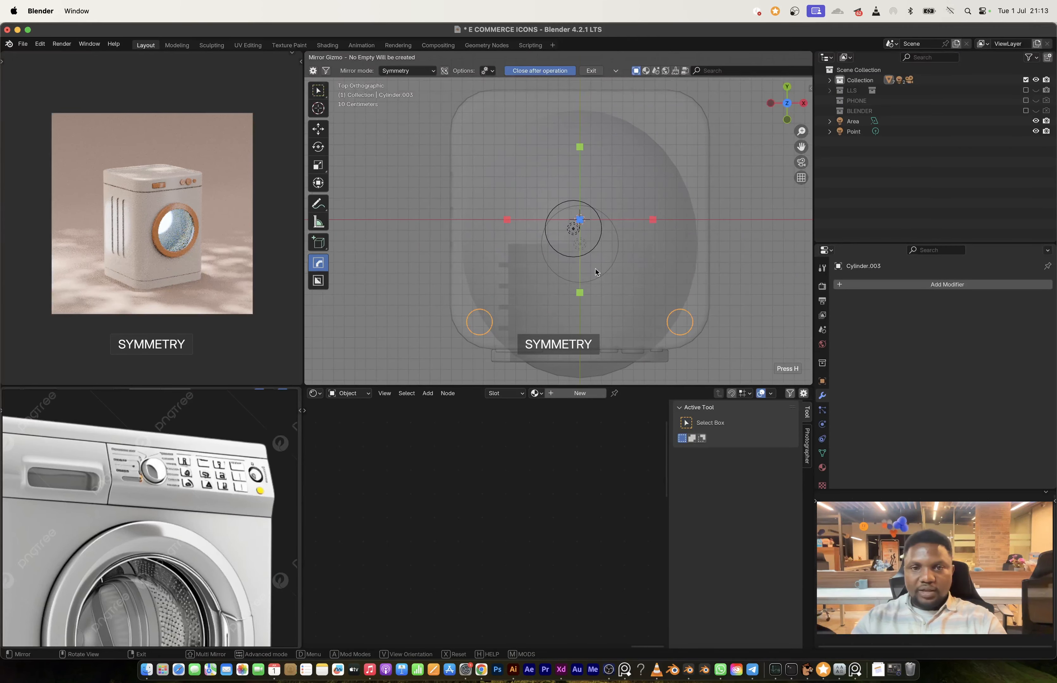
left_click(579, 293)
key("s")
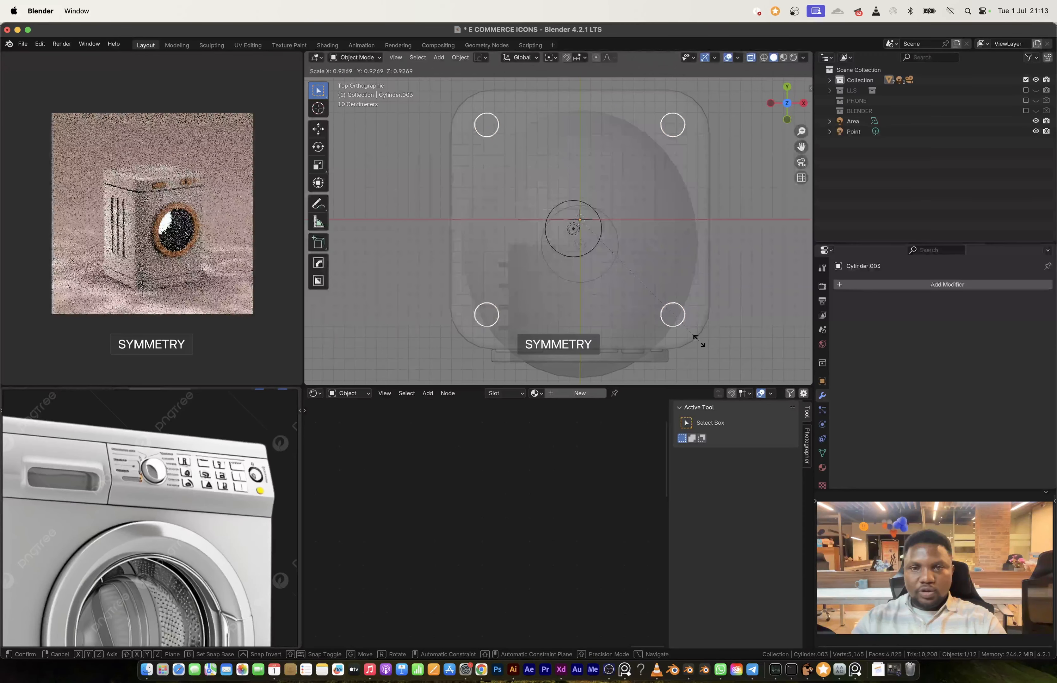
left_click(698, 342)
Step: Adjust the length of the four feet by moving their bottom ends along global Z
middle_click_drag(675, 297, 686, 294)
scroll(686, 297, "down", 8)
scroll(597, 295, "up", 3)
middle_click_drag(597, 295, 570, 177, "shift")
scroll(594, 234, "up", 4)
left_click_drag(666, 305, 520, 268)
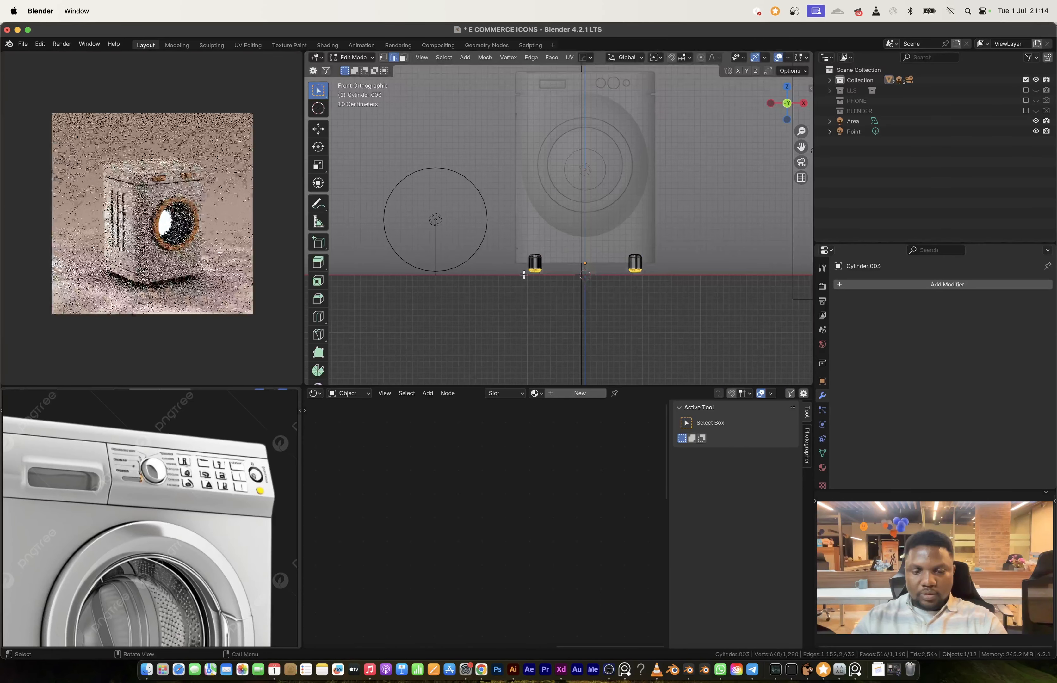
key("g")
key("z")
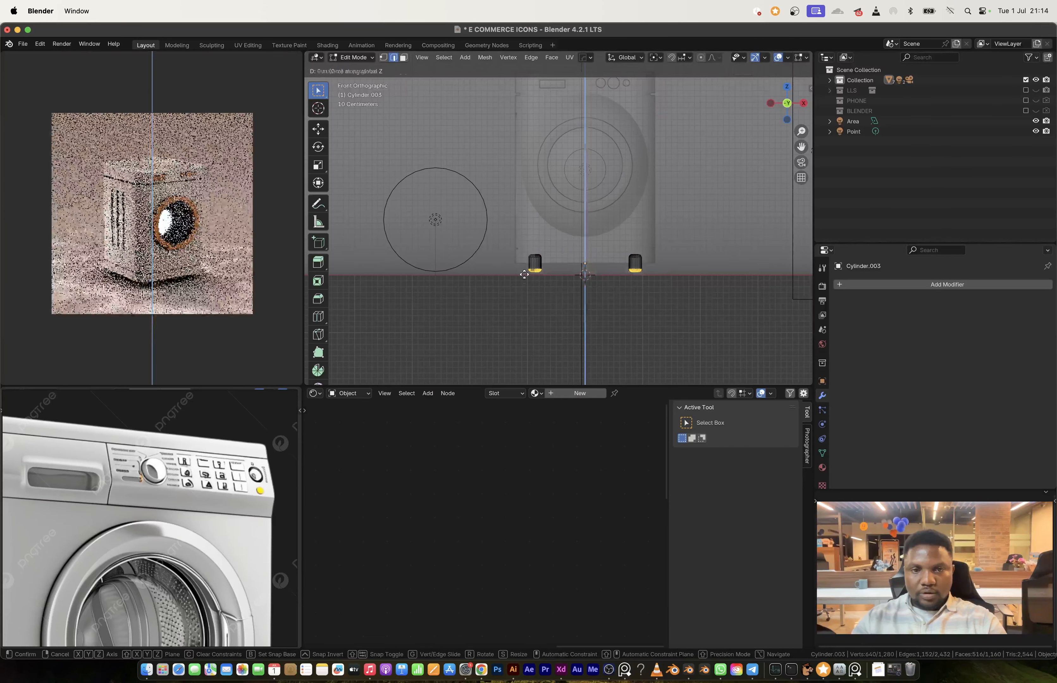
left_click(526, 297)
key("Tab")
Step: Link the washing machine body's MAIN BODY material to the feet
middle_click_drag(526, 296, 540, 251)
left_click(549, 236)
right_click(549, 236)
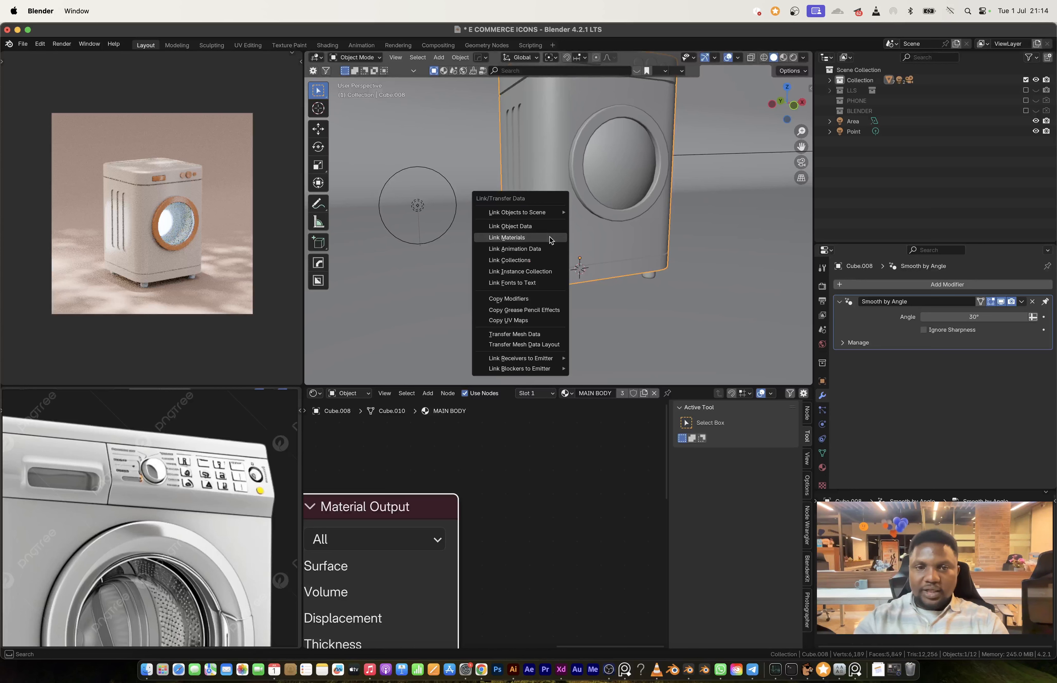
left_click(558, 291)
left_click(558, 260, "shift")
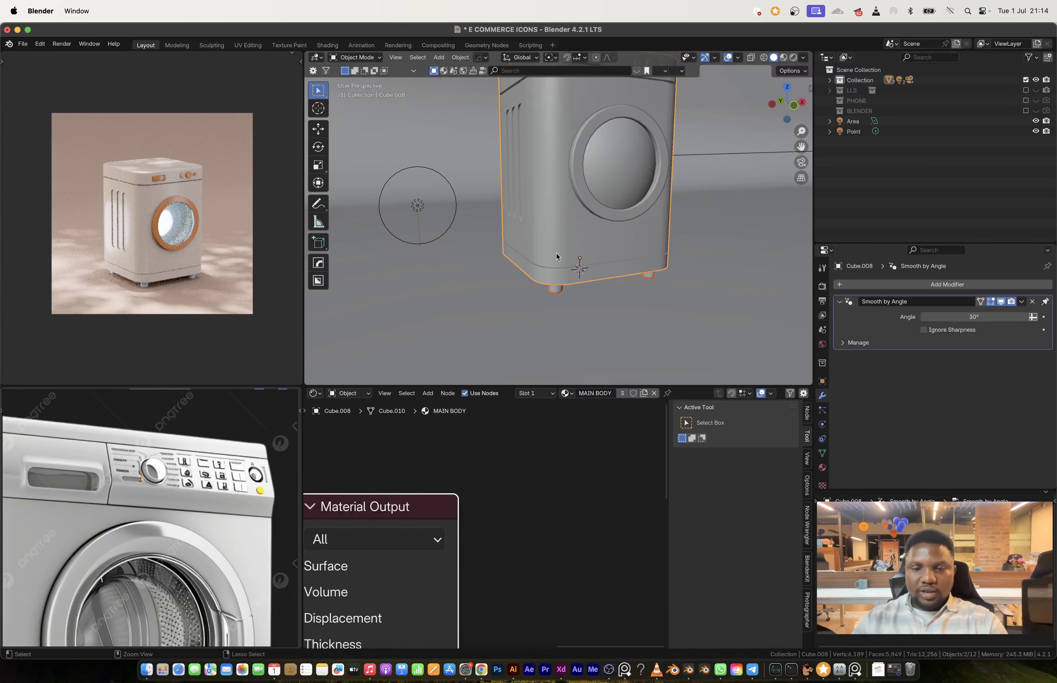
key("ctrl+l")
left_click(556, 255)
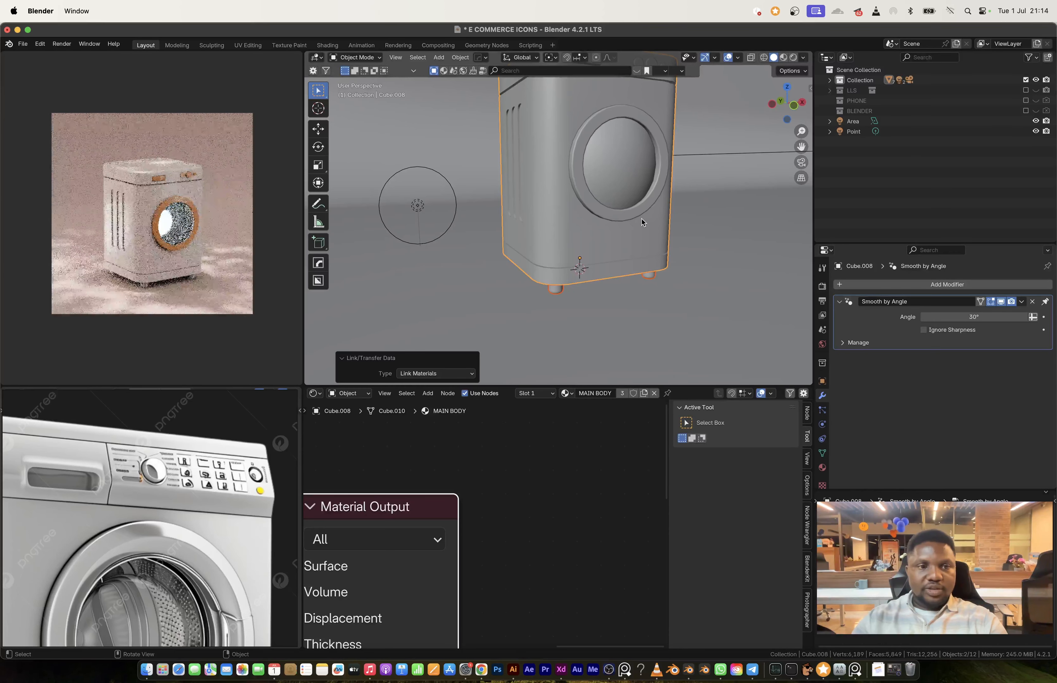
left_click(628, 248)
middle_click_drag(547, 240, 567, 276, "shift")
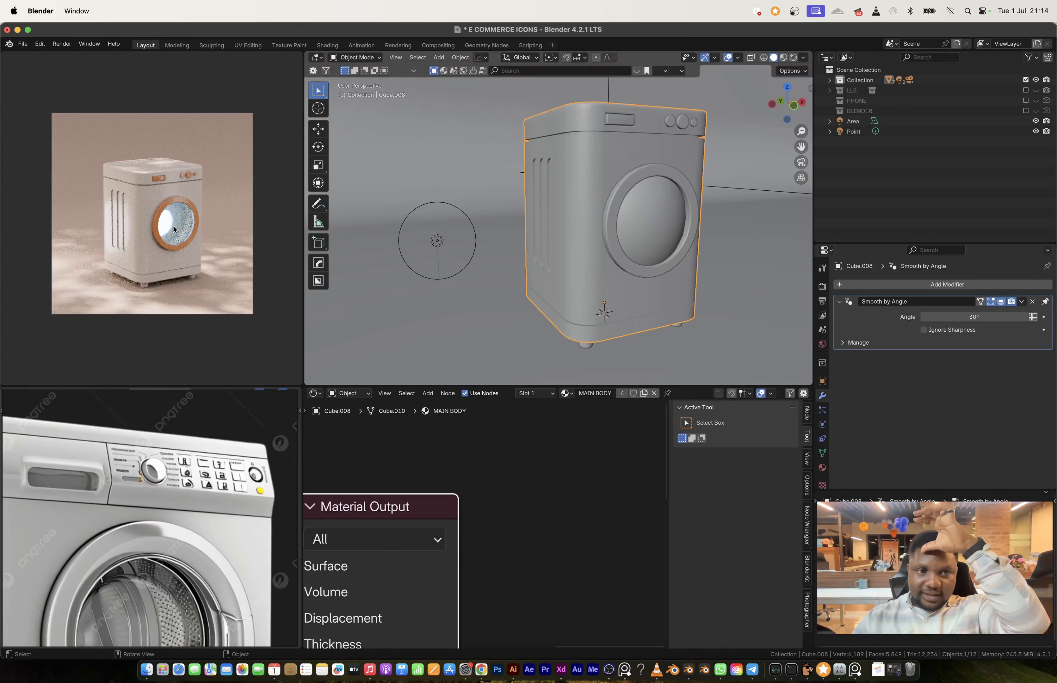
Step: Render the washing machine scene, bring the refrigerator reference into view, and close the render result
left_click(648, 218)
key("F12")
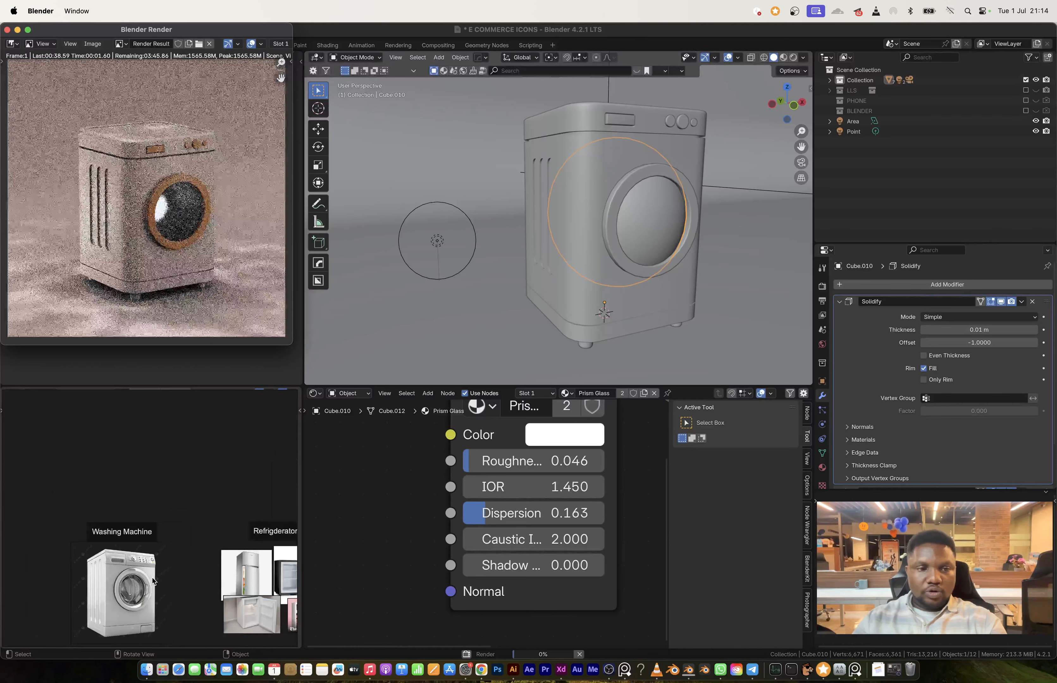
middle_click_drag(252, 575, 144, 529)
scroll(144, 529, "up", 6)
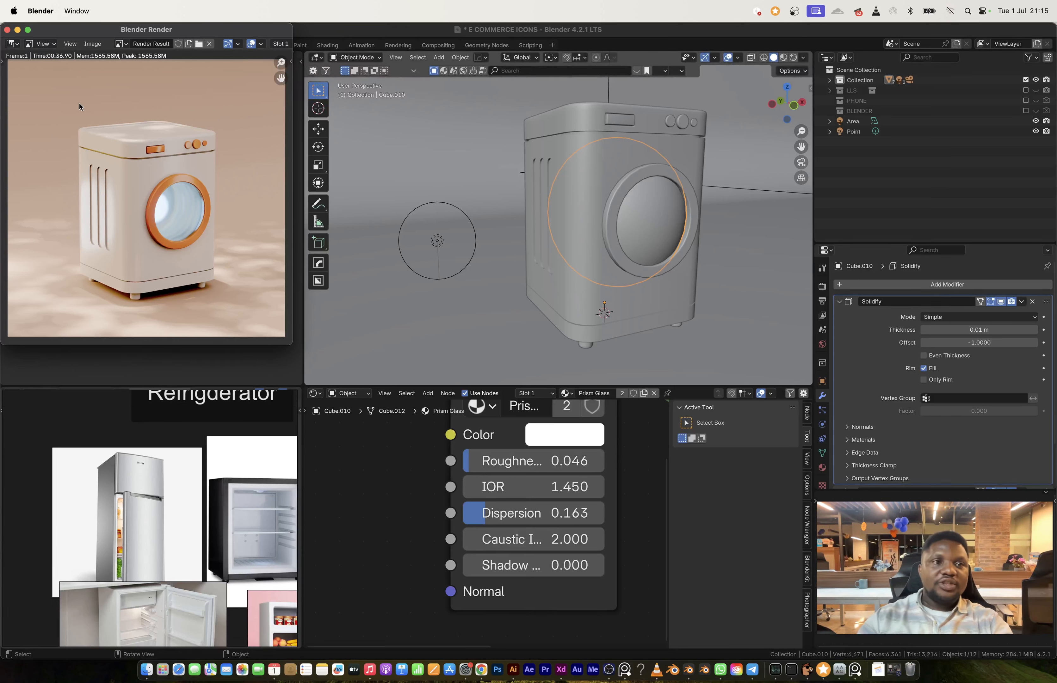
left_click(7, 30)
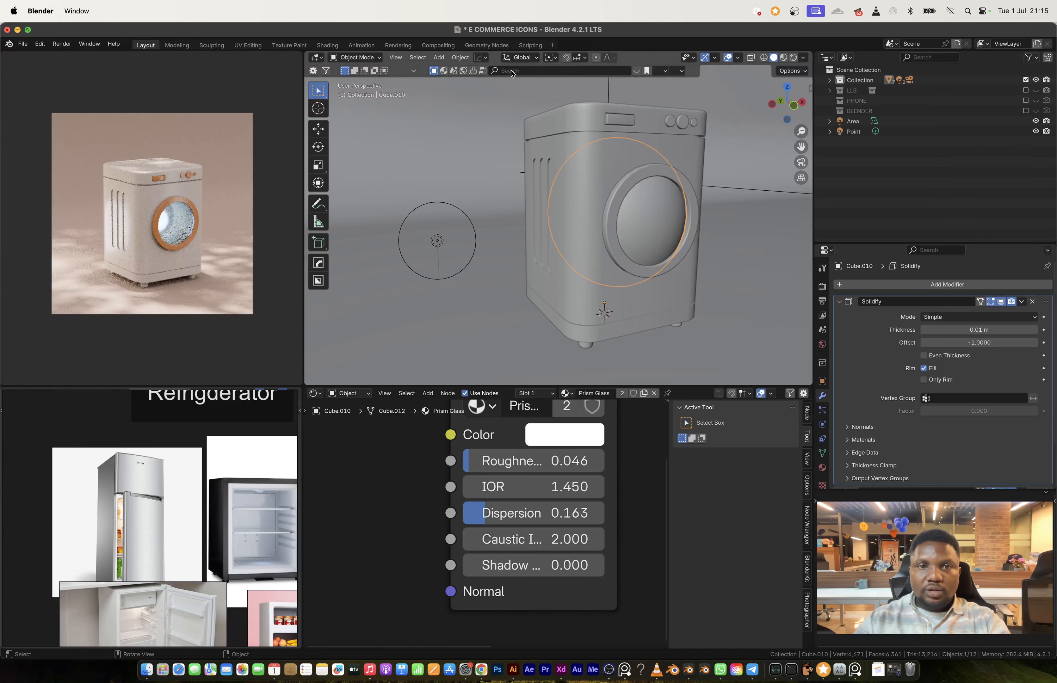
Step: Move the smallest control knob along the X axis closer to the large middle knob
middle_click_drag(686, 140, 600, 211, "shift")
scroll(635, 212, "up", 8)
middle_click_drag(687, 209, 670, 207, "shift")
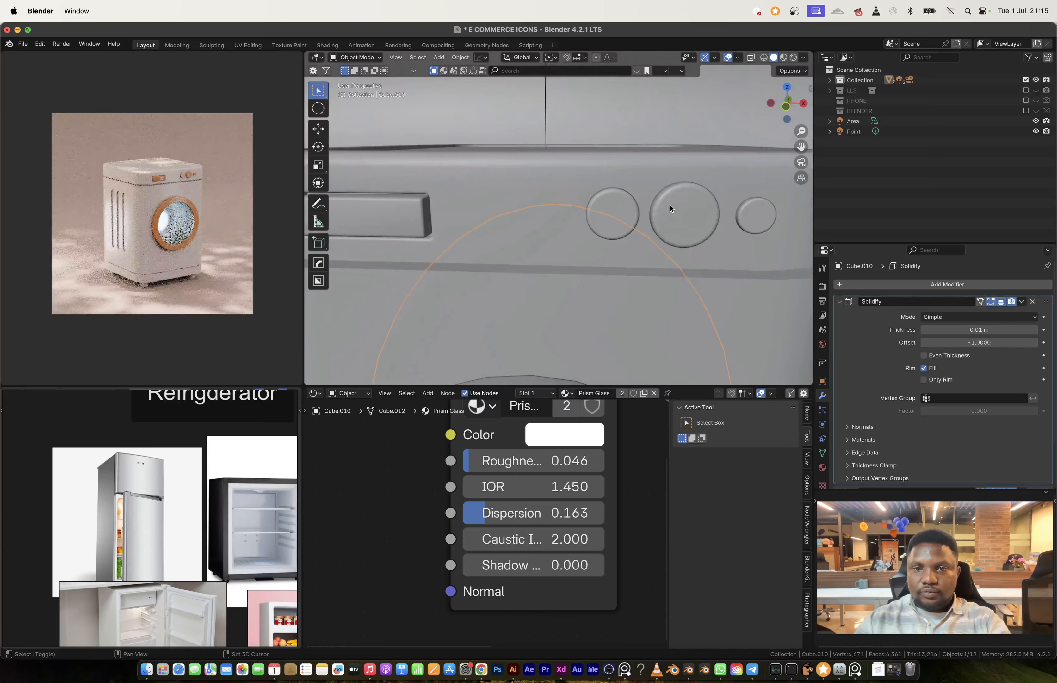
left_click(673, 209)
right_click(676, 209)
left_click(676, 208)
middle_click_drag(749, 218, 705, 217, "shift")
key("Tab")
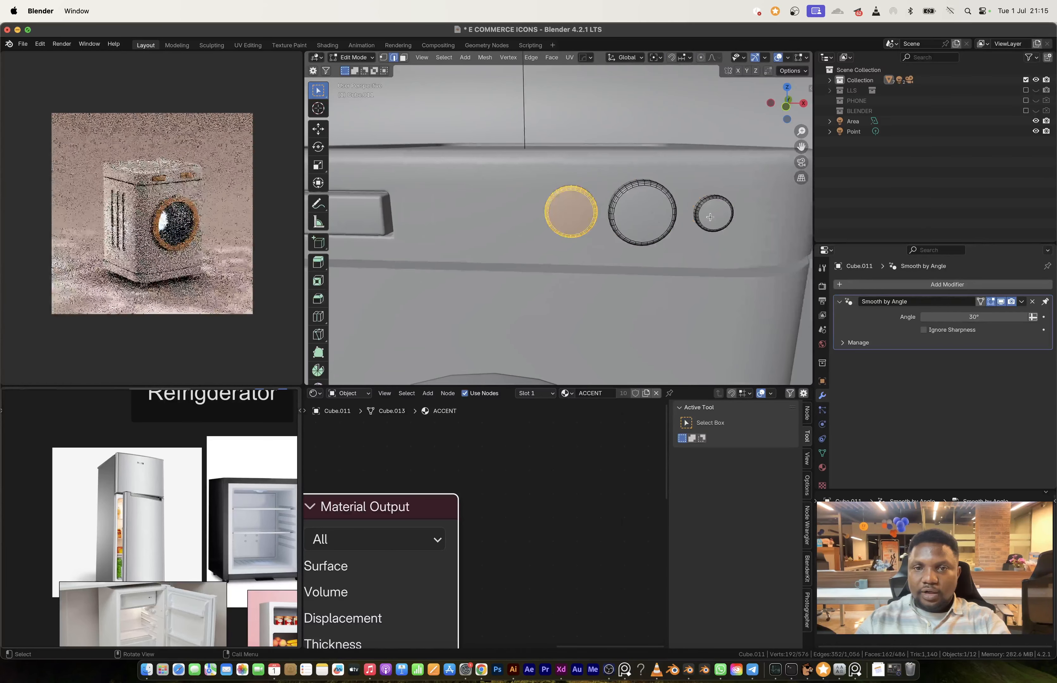
left_click(710, 218)
key("l")
key("g")
key("x")
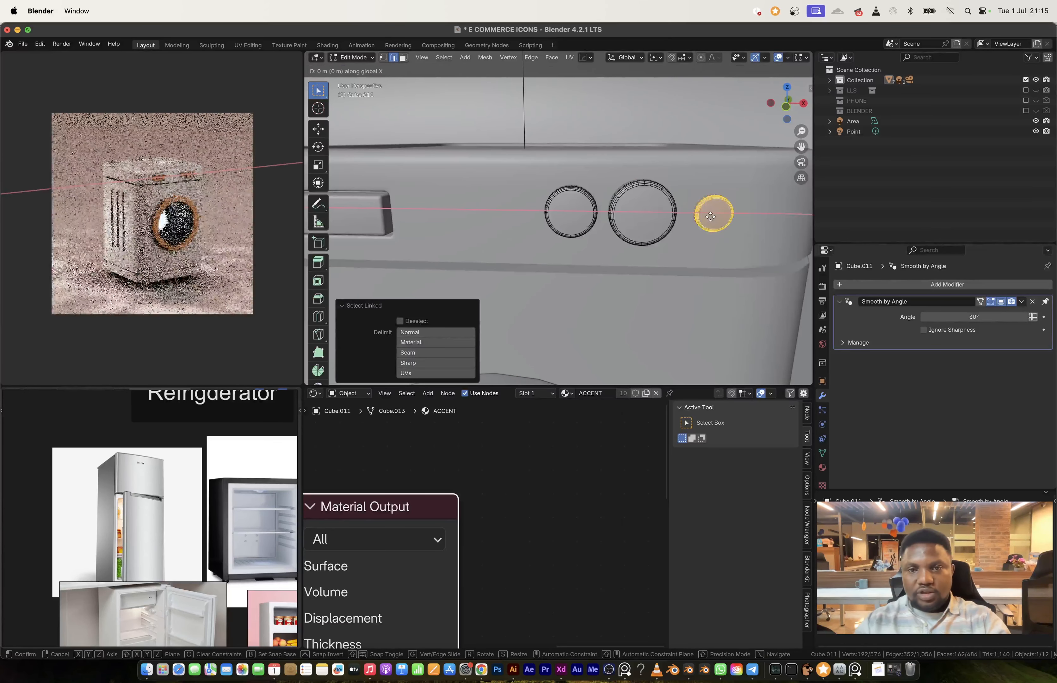
left_click(684, 216)
key("Tab")
scroll(626, 266, "down", 6)
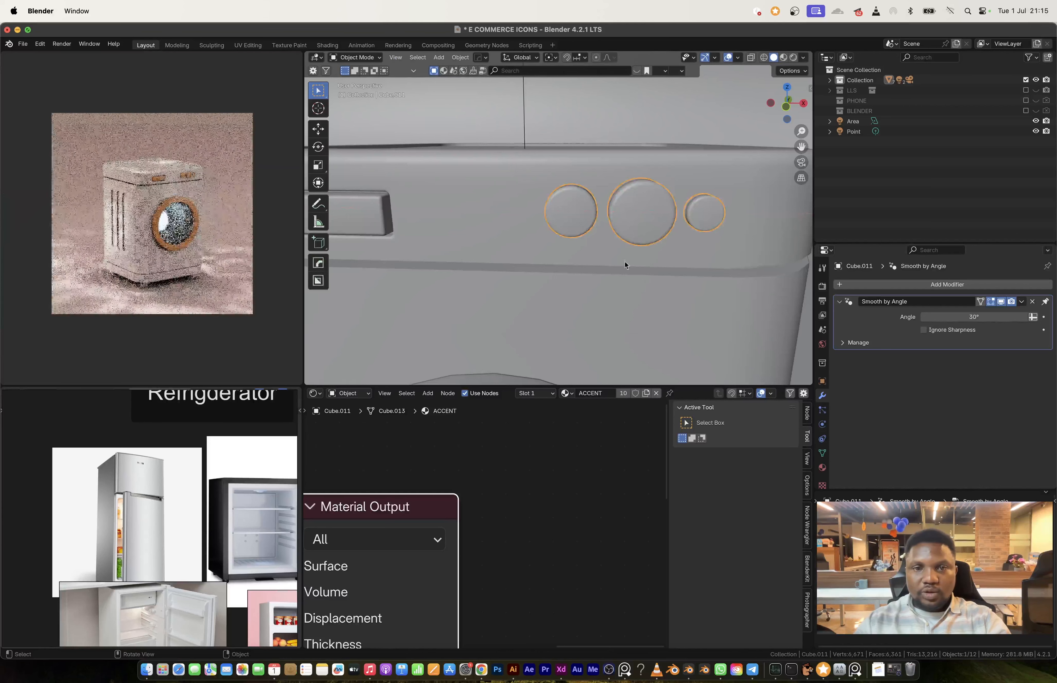
Step: Set the ACCENT material's base color to hue 0.036, saturation 0.832 and value 0.865, and render the image
scroll(400, 532, "down", 4)
scroll(417, 541, "up", 5)
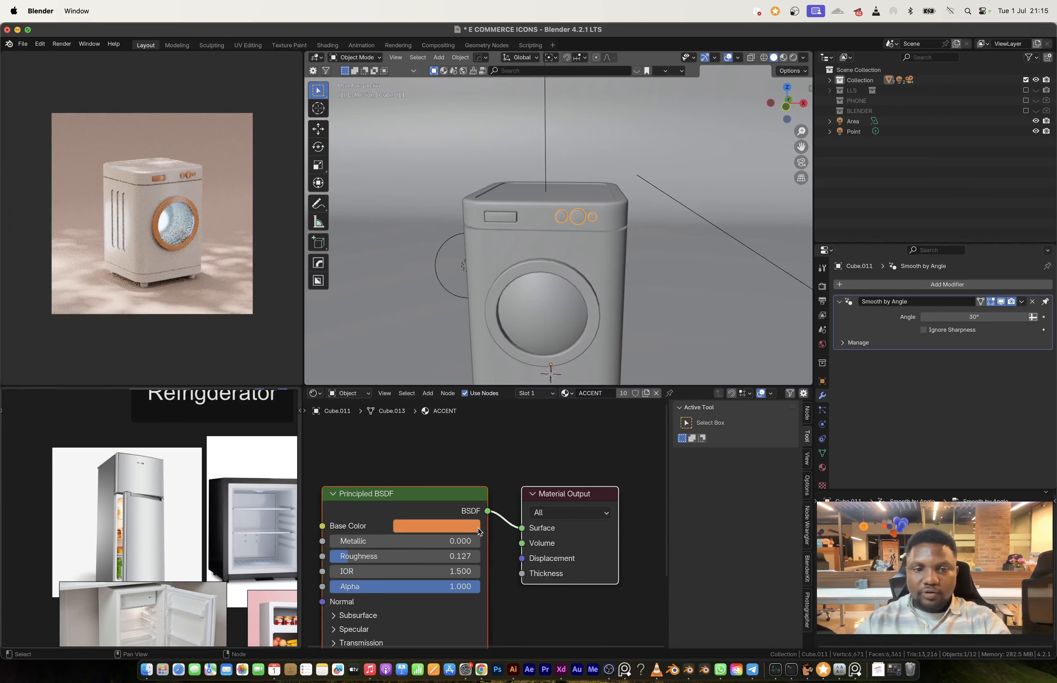
left_click(419, 529)
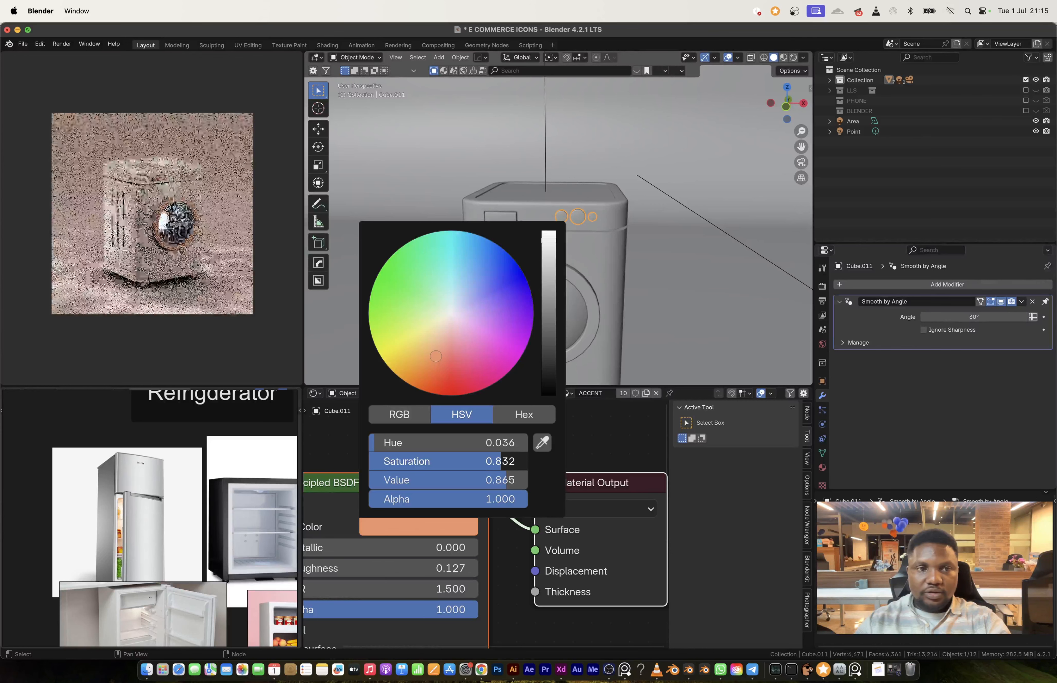
left_click(62, 44)
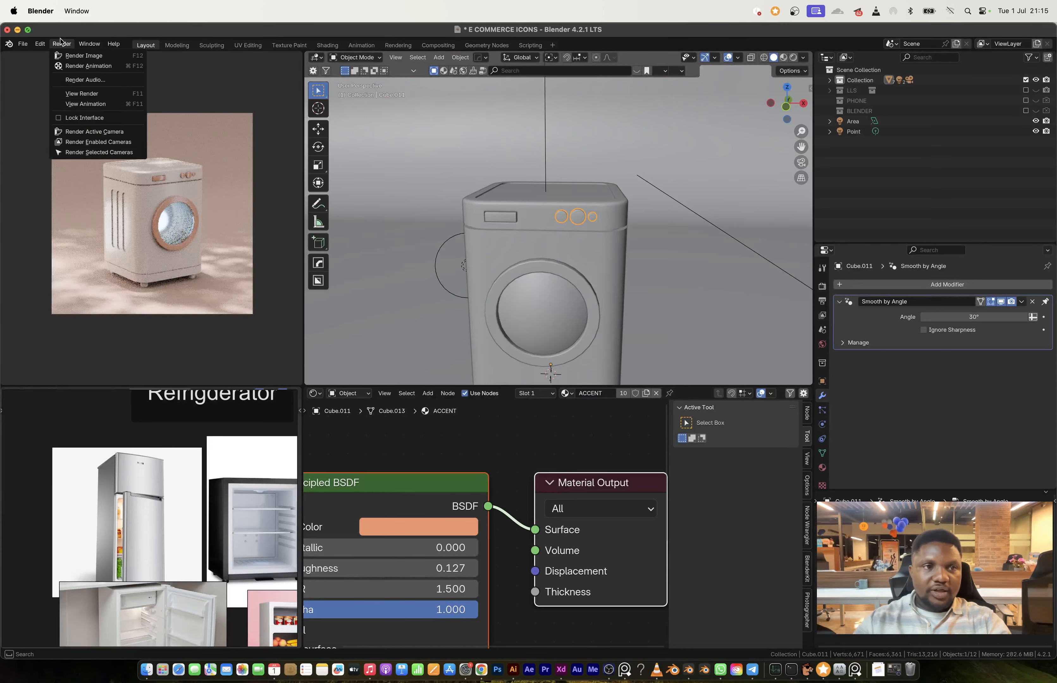
left_click(71, 51)
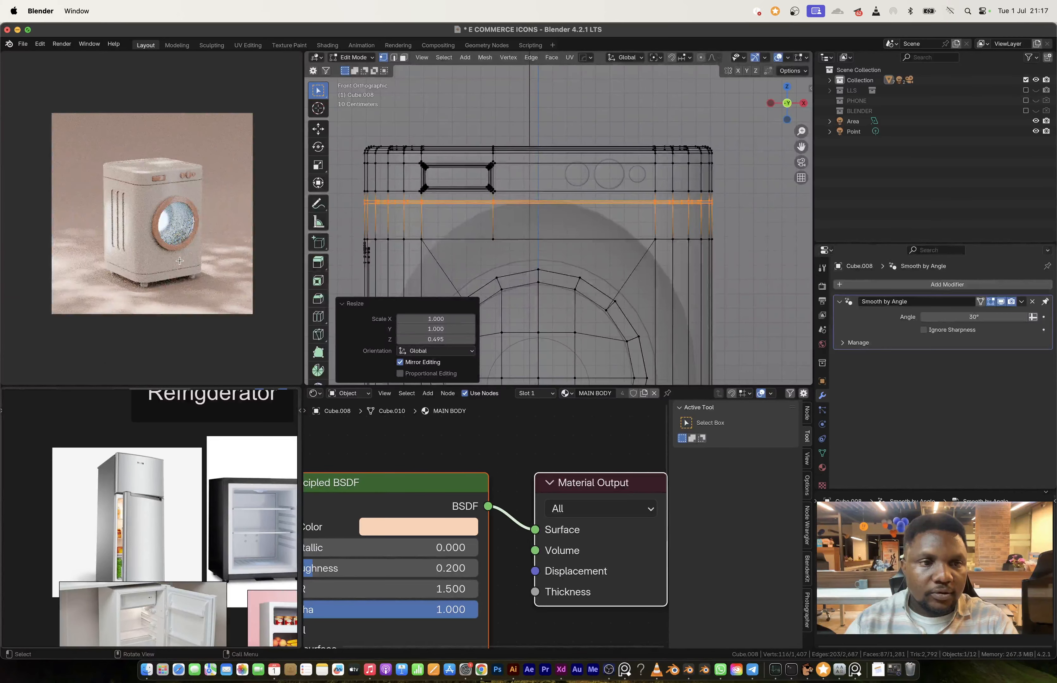
Step: Select the washing machine's body, glass, knobs, drawer panel, feet and door ring and move them to a new collection named WASHING MACHINE
key("Tab")
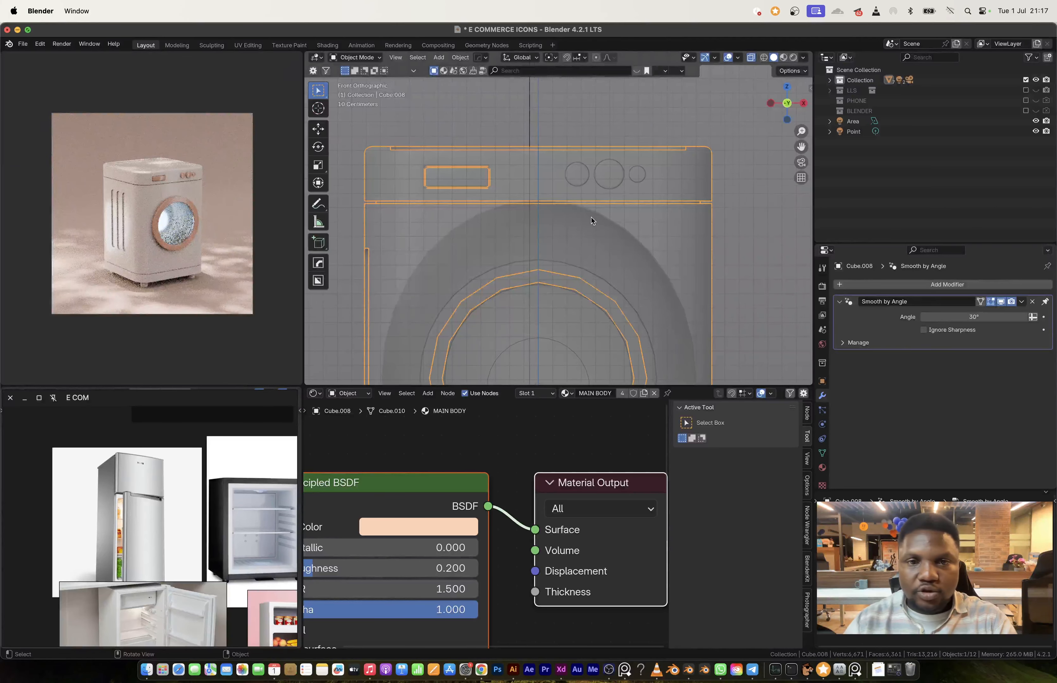
middle_click_drag(591, 217, 611, 221)
key("alt+z")
left_click(611, 221, "shift")
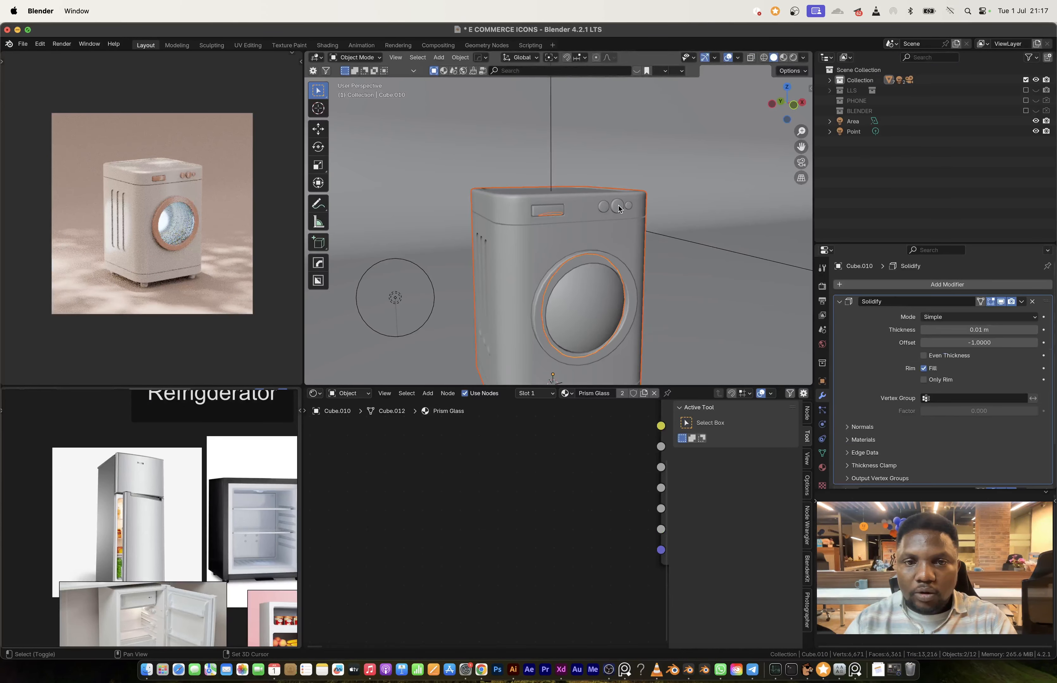
left_click(620, 209, "shift")
left_click(556, 215, "shift")
middle_click_drag(556, 215, 587, 288)
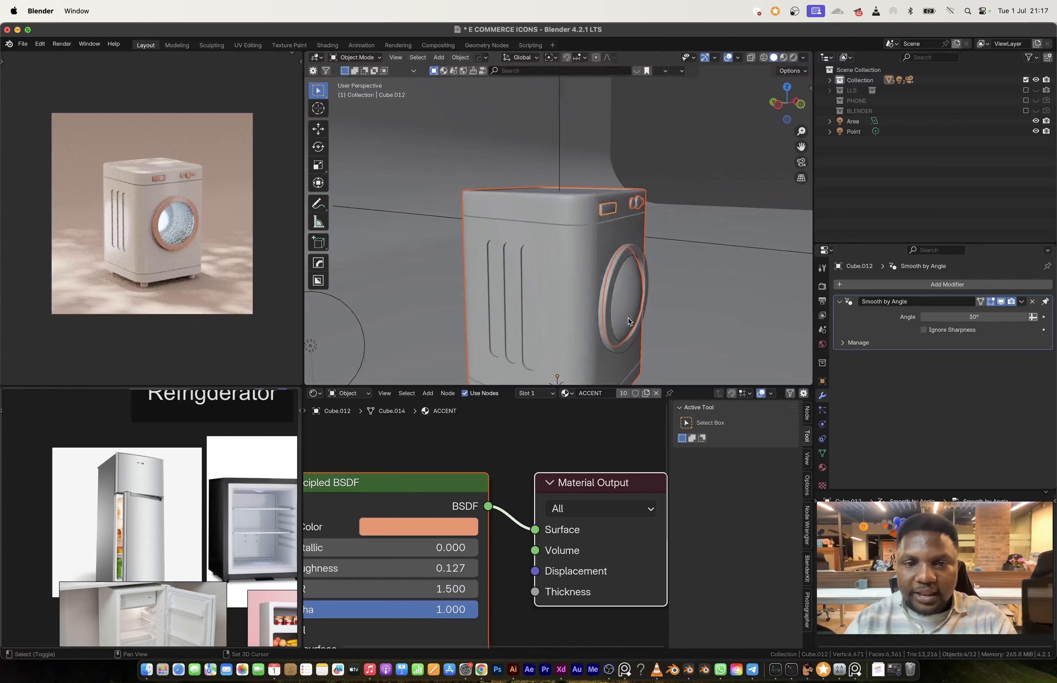
middle_click_drag(630, 322, 540, 285, "shift")
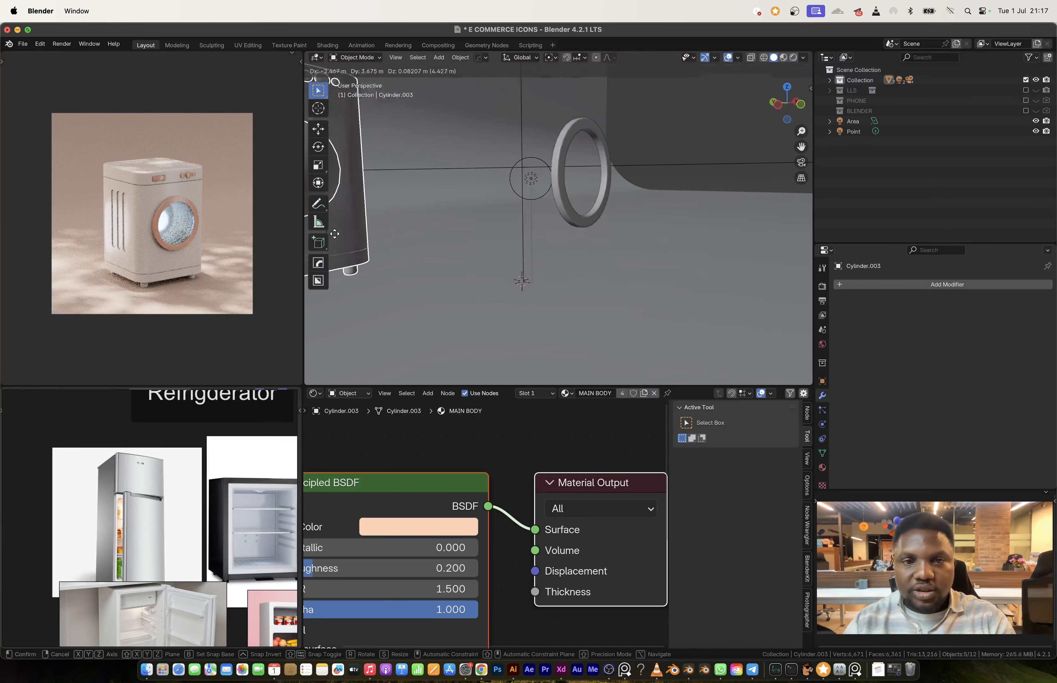
left_click(562, 183)
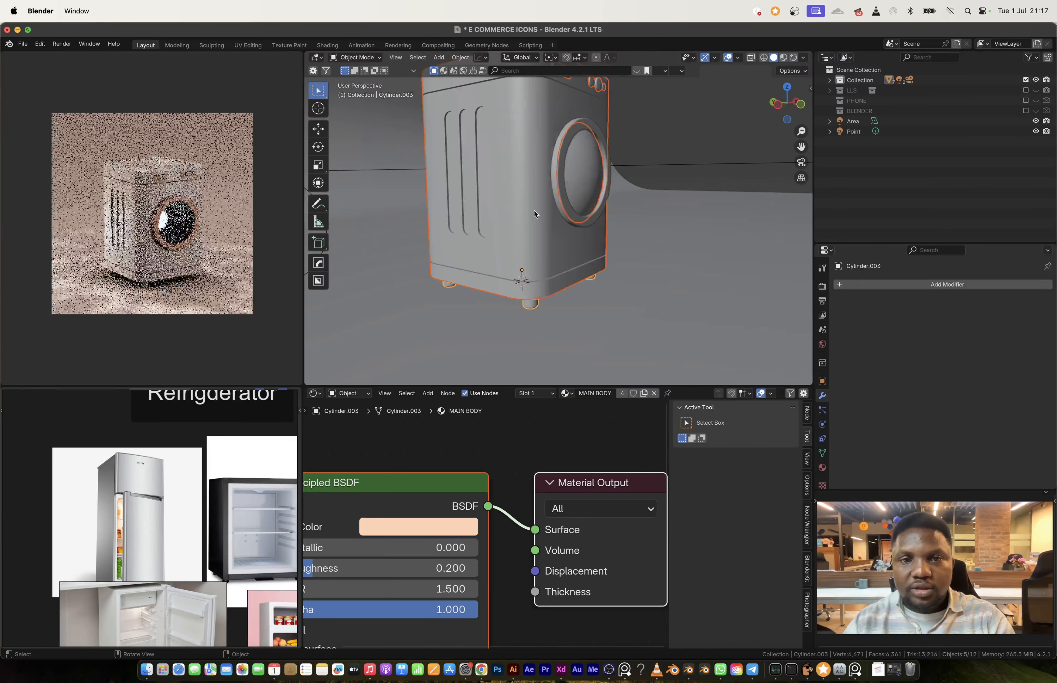
key("m")
left_click(558, 181)
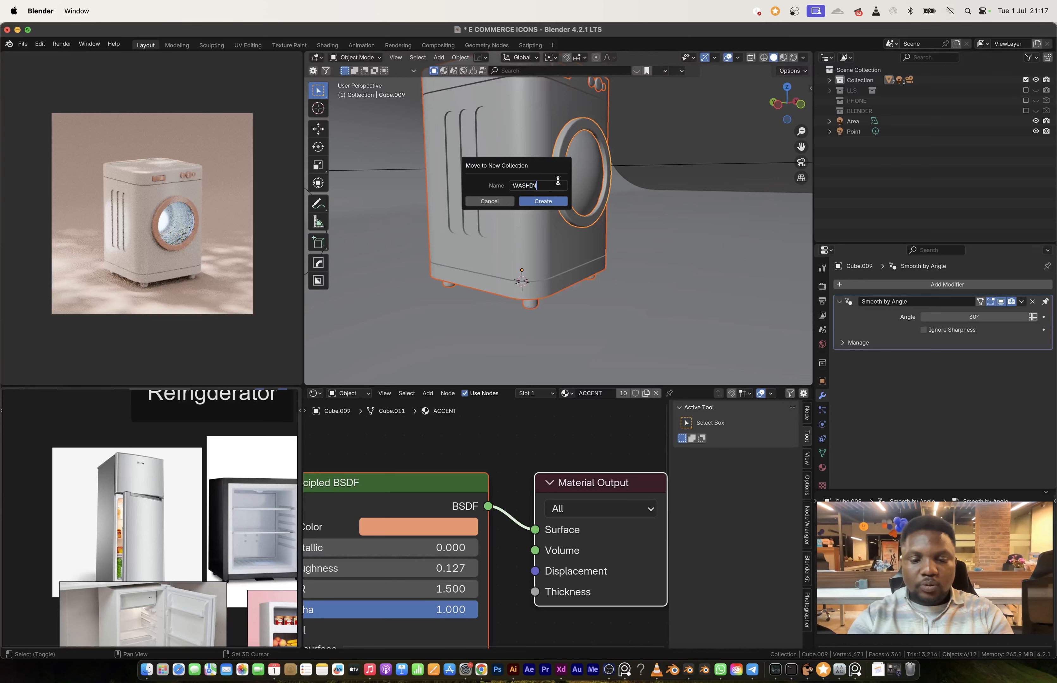
key("Return")
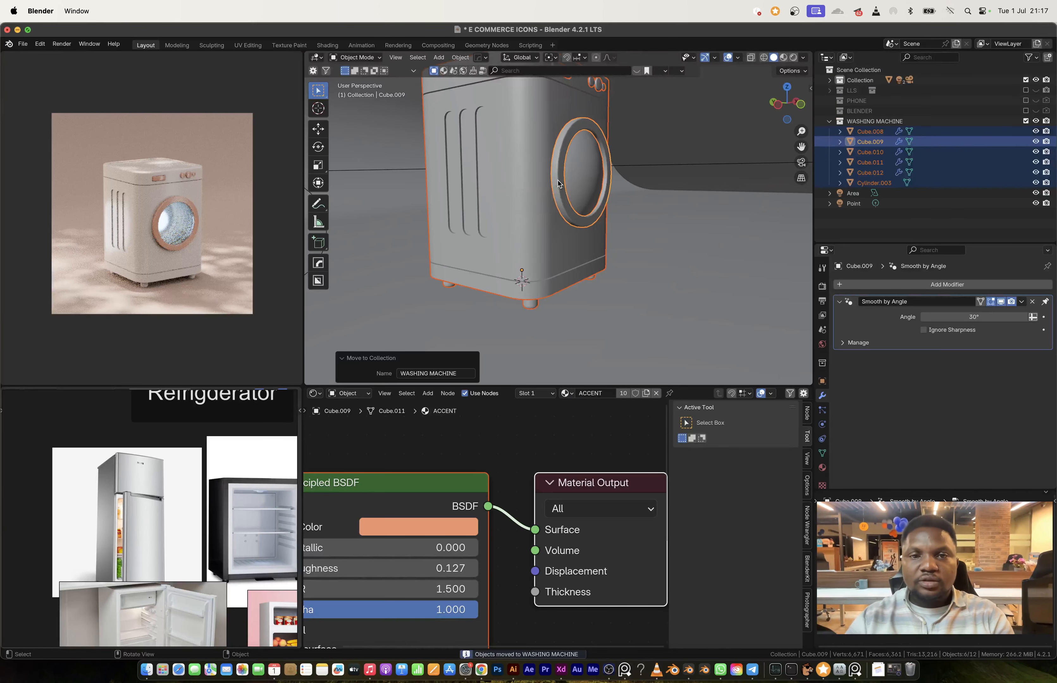
Step: Exclude the WASHING MACHINE collection from the view layer and move the point light from inside the machine into it
left_click(1026, 120)
left_click(529, 184)
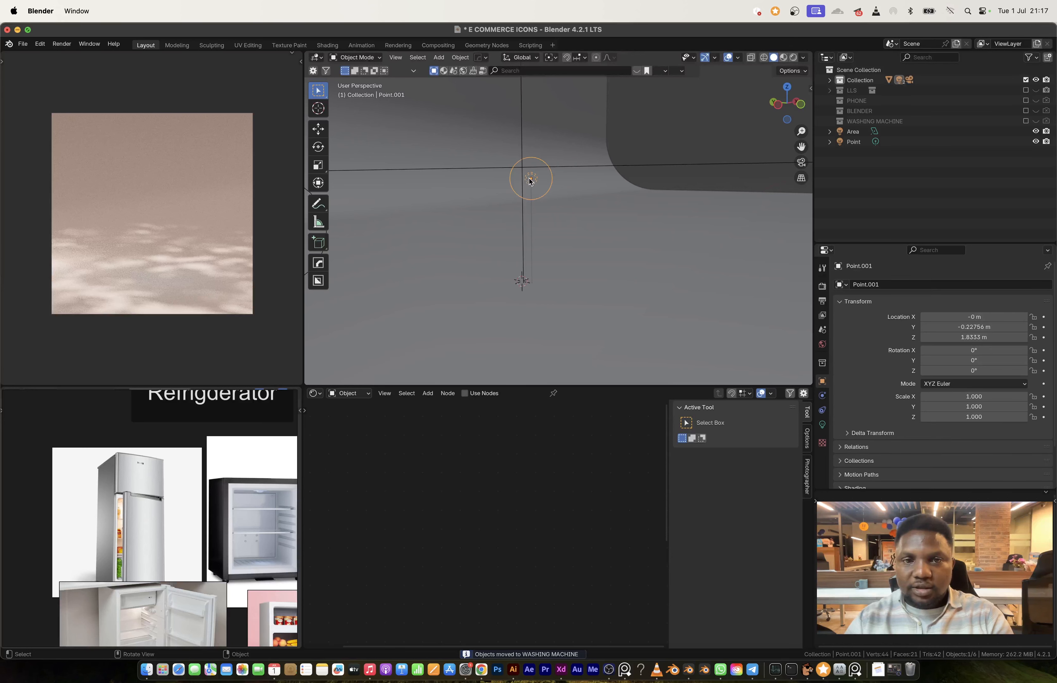
key("m")
left_click(516, 248)
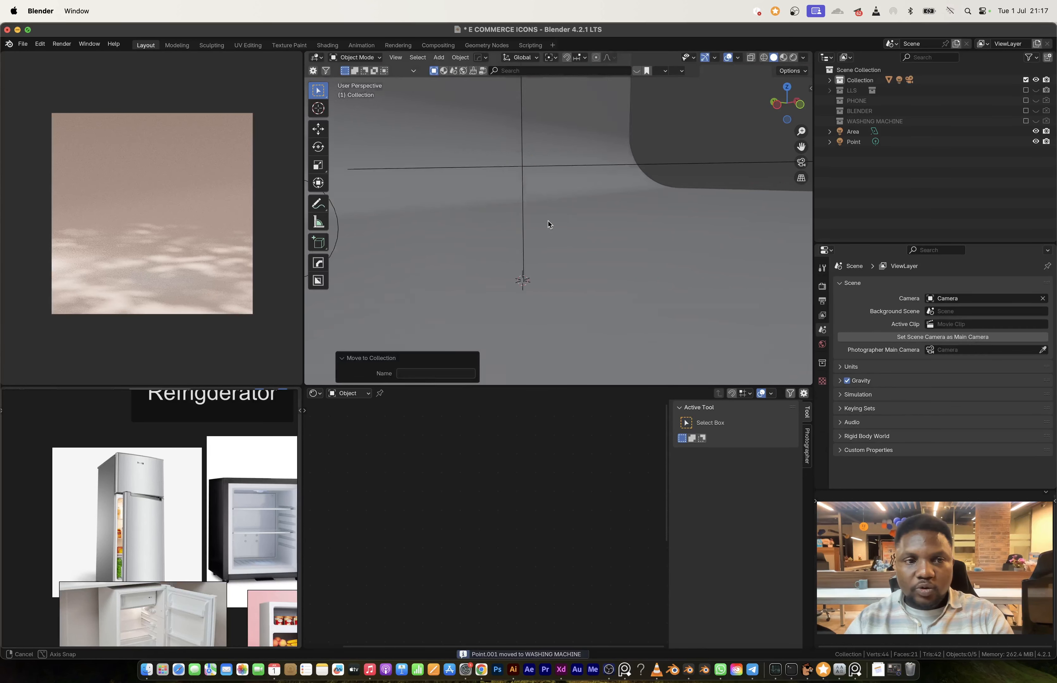
Step: Bring the refrigerator reference close into view and add a cube at the scene origin
scroll(549, 227, "down", 5)
middle_click_drag(550, 227, 524, 218)
scroll(212, 525, "down", 6)
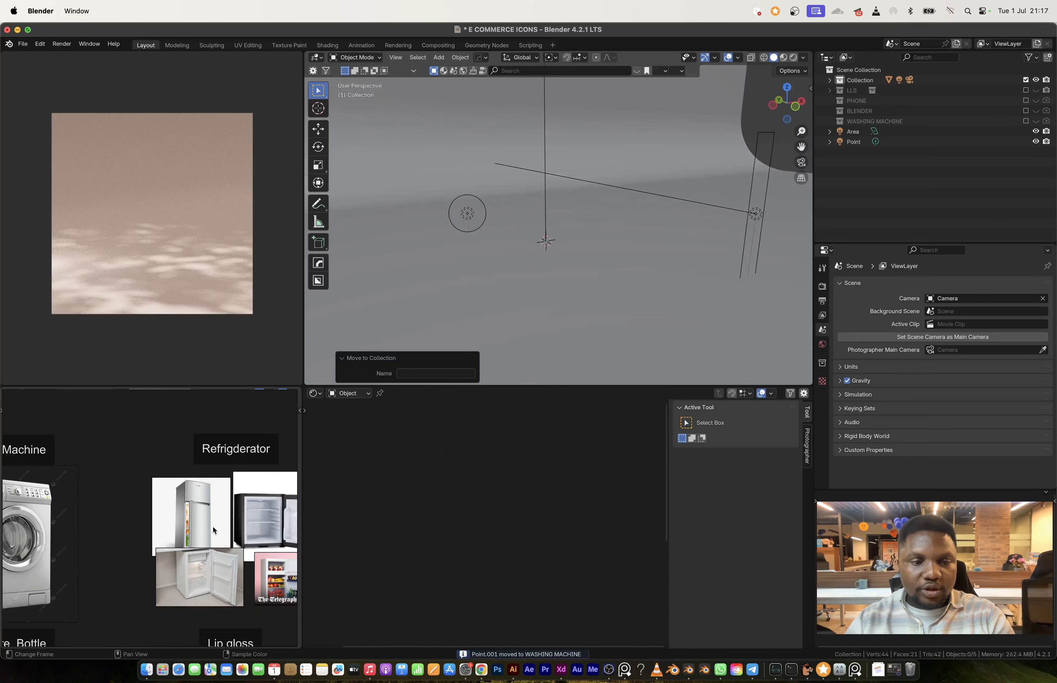
scroll(205, 511, "up", 8)
key("shift+a")
key("shift+a")
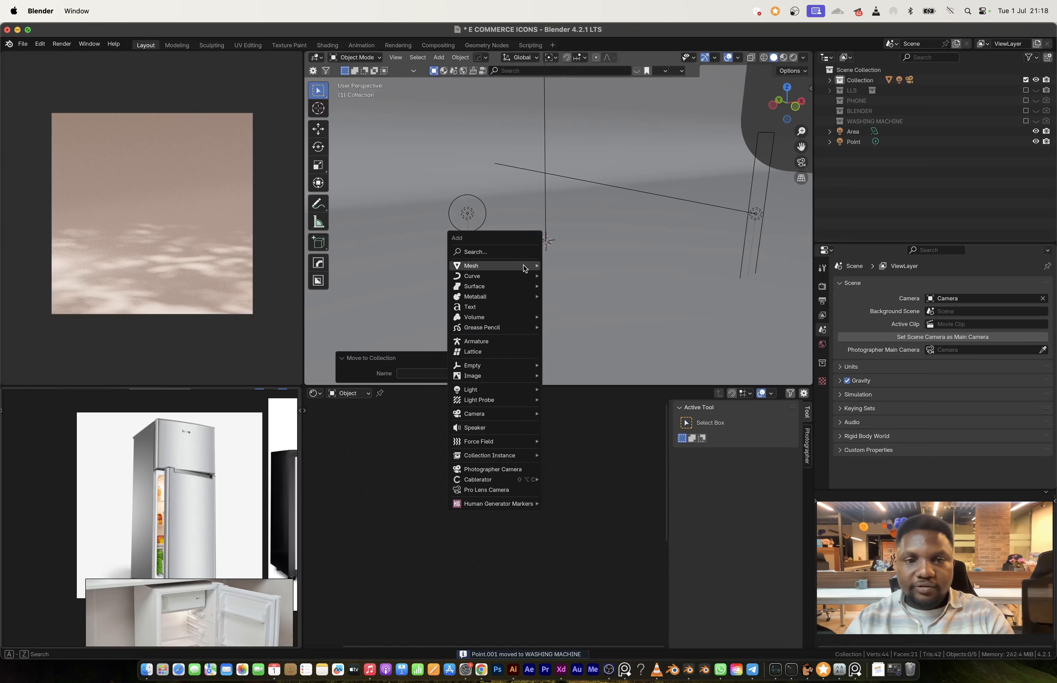
mouse_move(535, 267)
left_click(568, 276)
Step: Raise the cube's mesh 1 m along Z in Edit Mode so its base sits at the object origin
key("Tab")
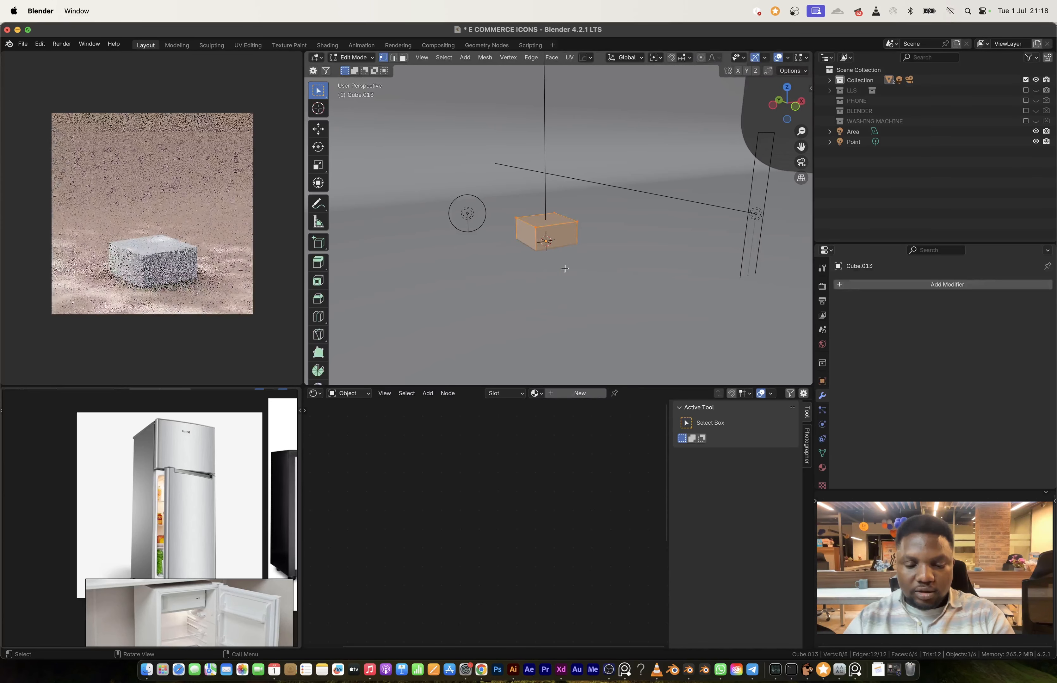
key("g")
key("z")
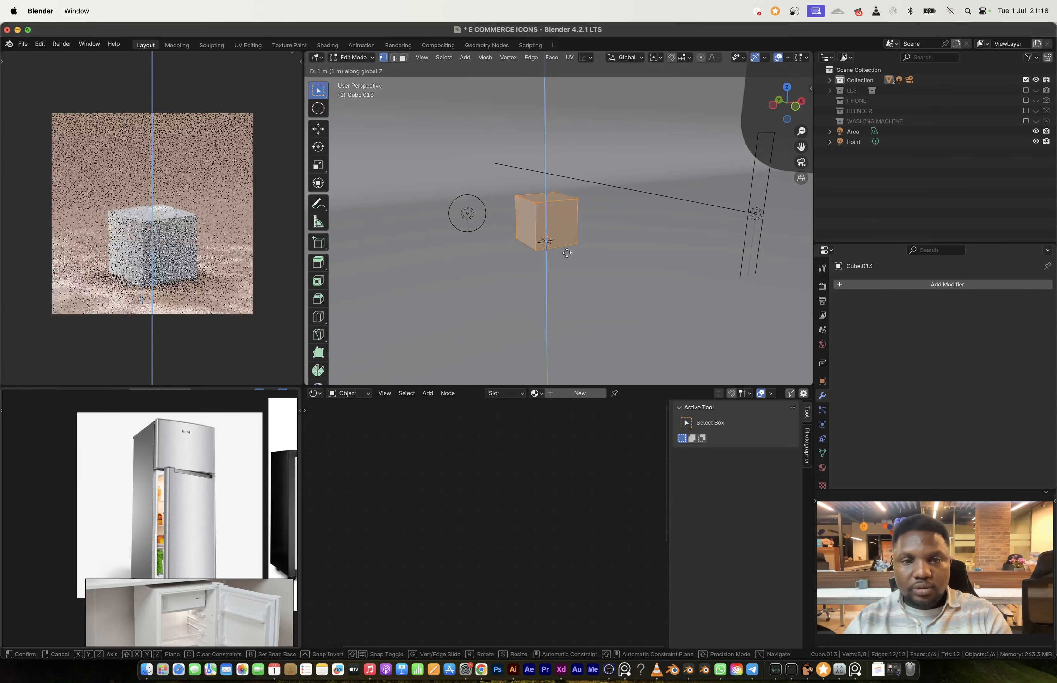
key("Escape")
key("Tab")
Step: Scale the cube uniformly by about 1.219 and stretch it along Z by about 1.476 for the refrigerator body
key("s")
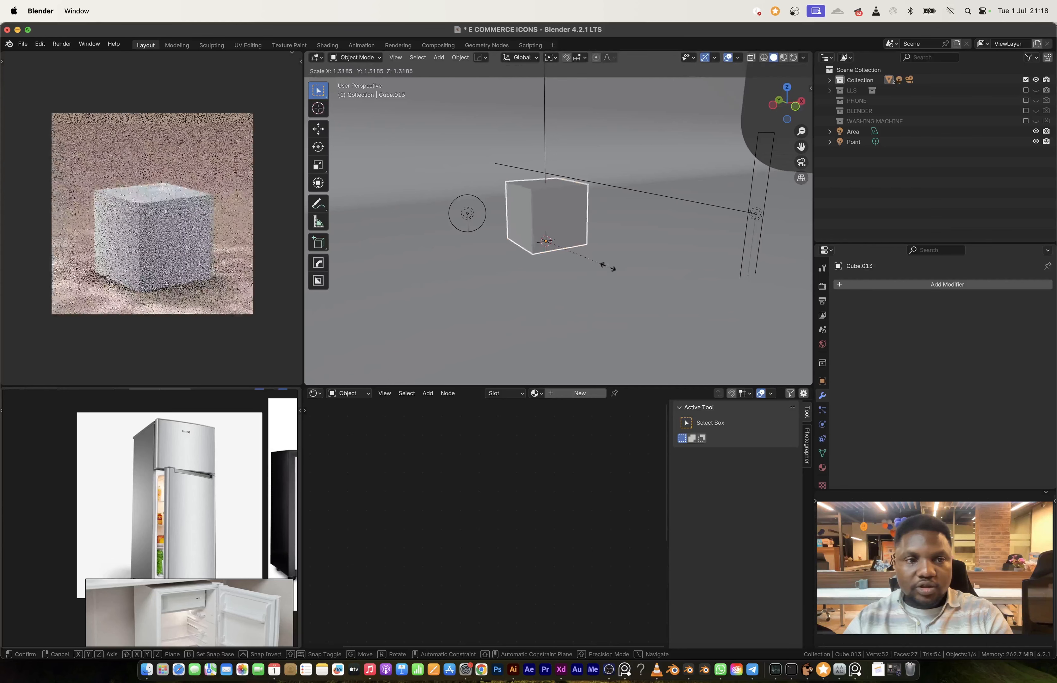
left_click(607, 266)
key("s")
key("z")
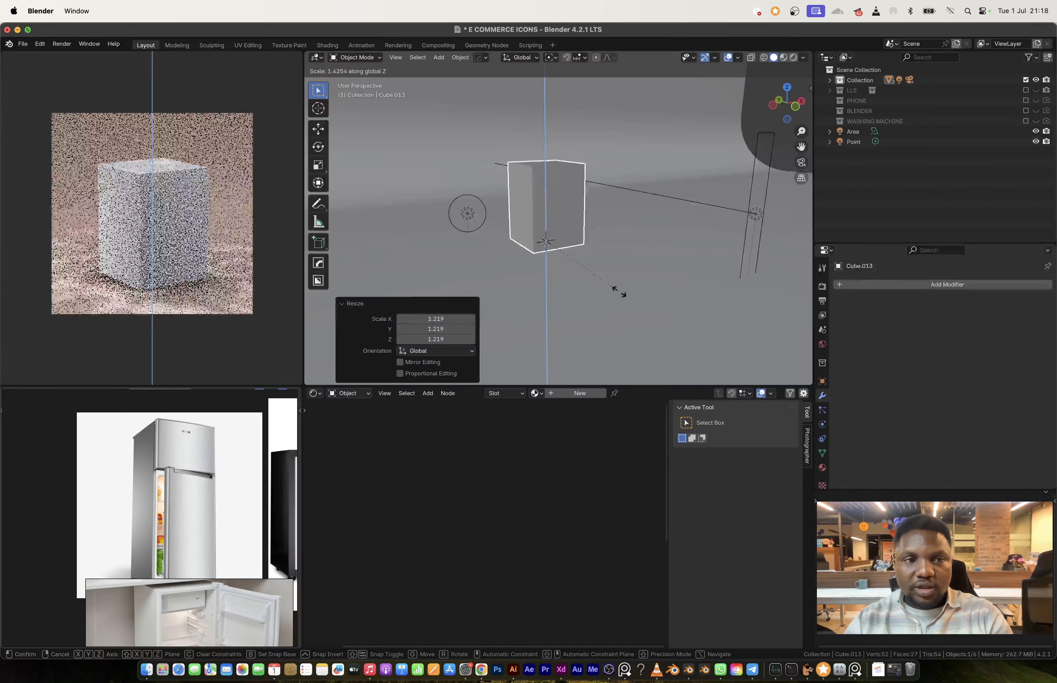
left_click(619, 293)
Step: Bevel the refrigerator body's four front-to-back edges about 0.209 m wide with 4 segments
scroll(529, 186, "up", 4)
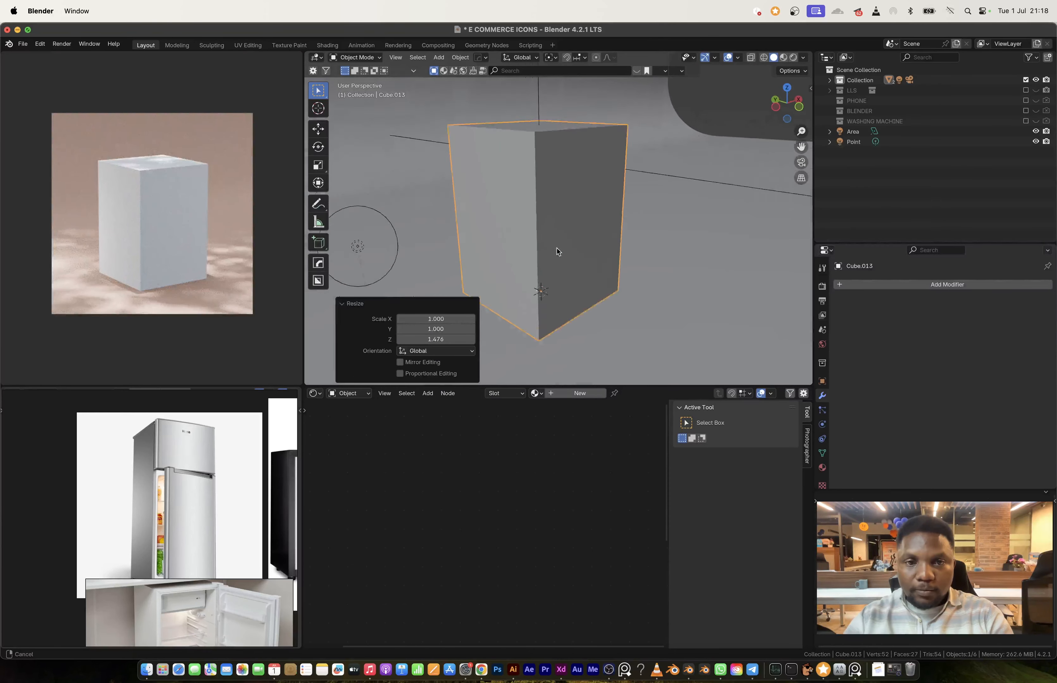
middle_click_drag(556, 248, 640, 234)
key("Tab")
key("2")
left_click(507, 241)
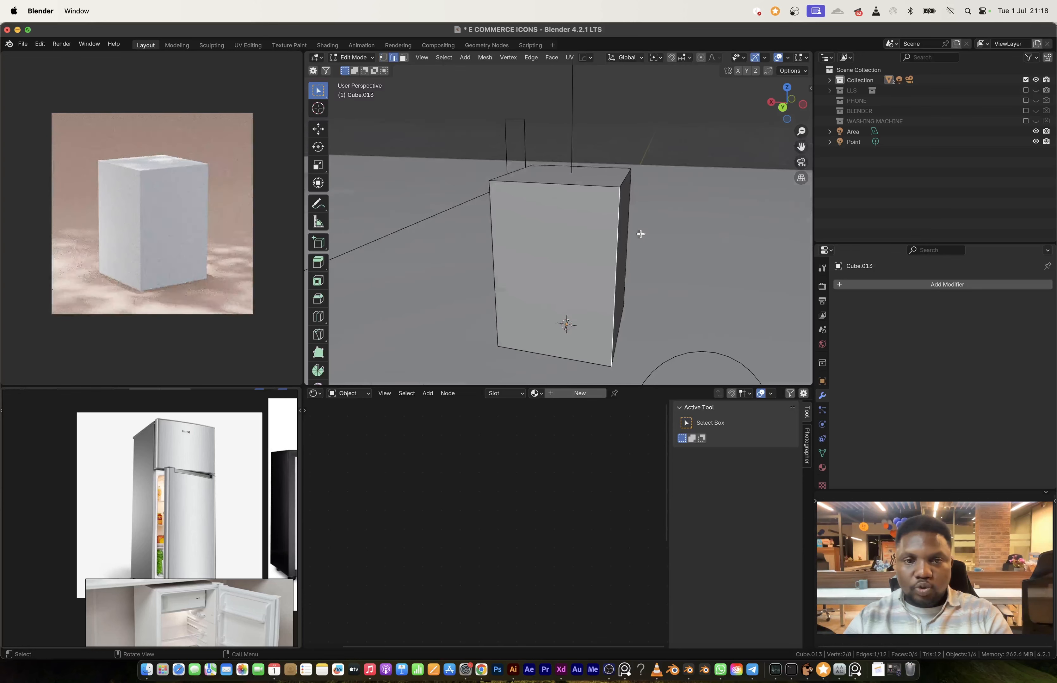
mouse_move(522, 242)
middle_mouse_down()
mouse_move(472, 252)
mouse_move(510, 251)
middle_mouse_up()
key("ctrl+b")
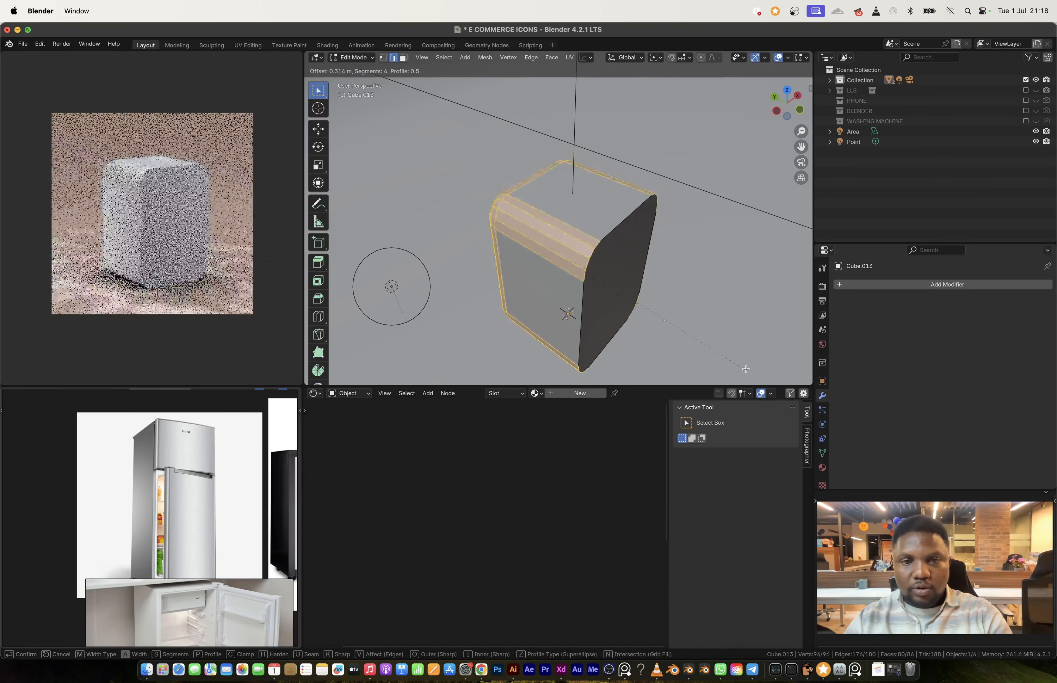
left_click(707, 354)
Step: Separate the body's rounded front face into its own object for the doors
middle_click_drag(707, 354, 587, 240)
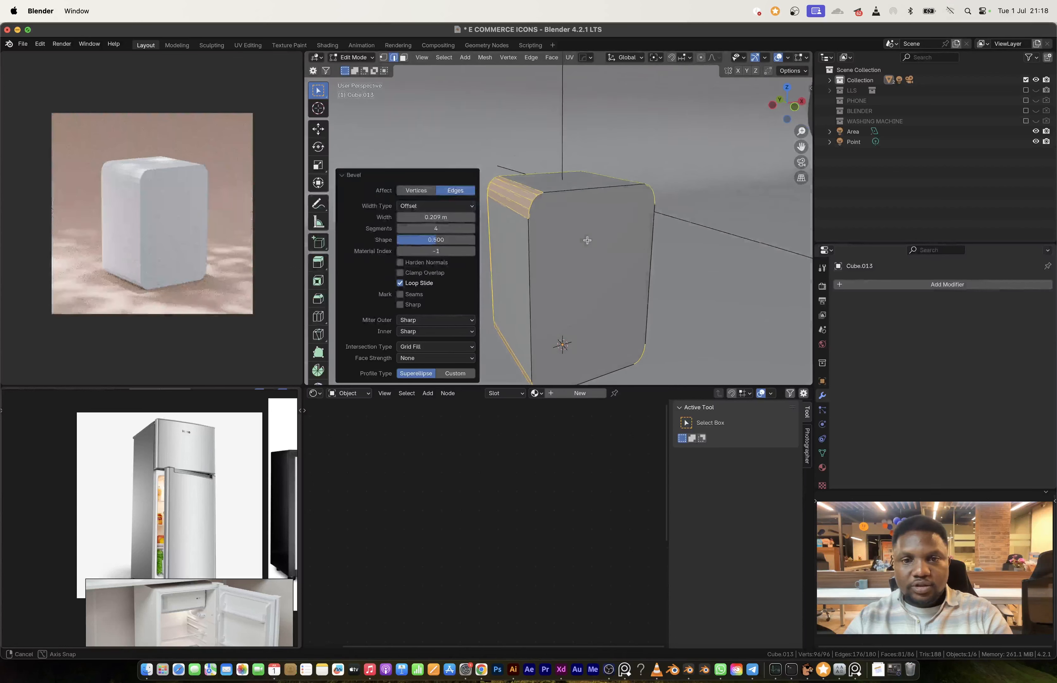
key("3")
left_click(589, 267)
key("p")
left_click(591, 272)
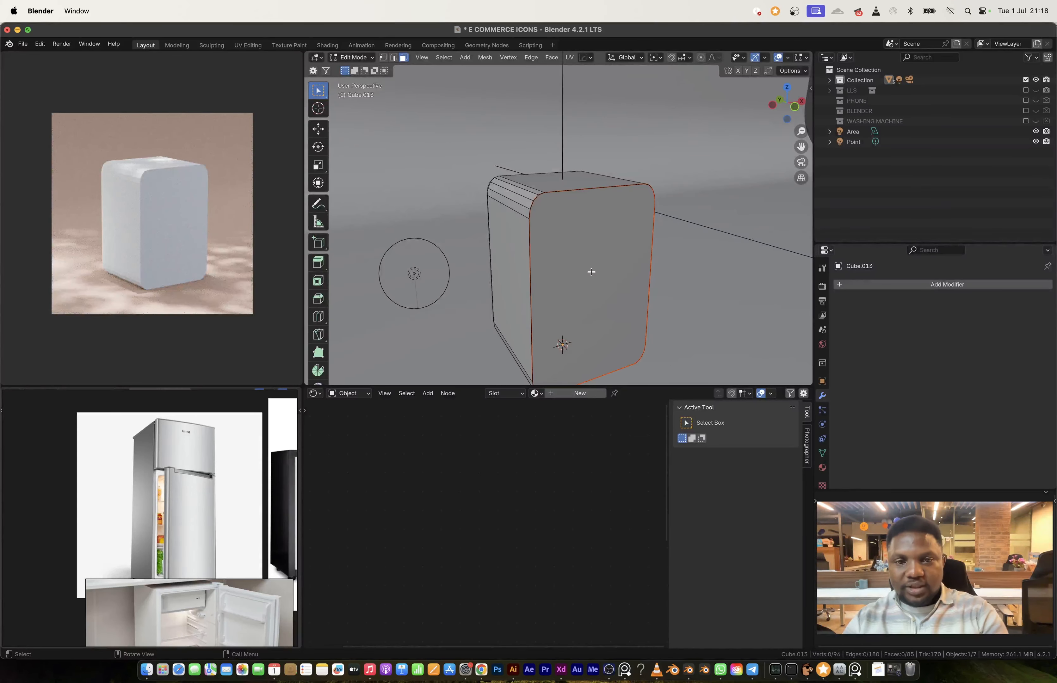
key("Tab")
middle_click_drag(577, 252, 599, 275)
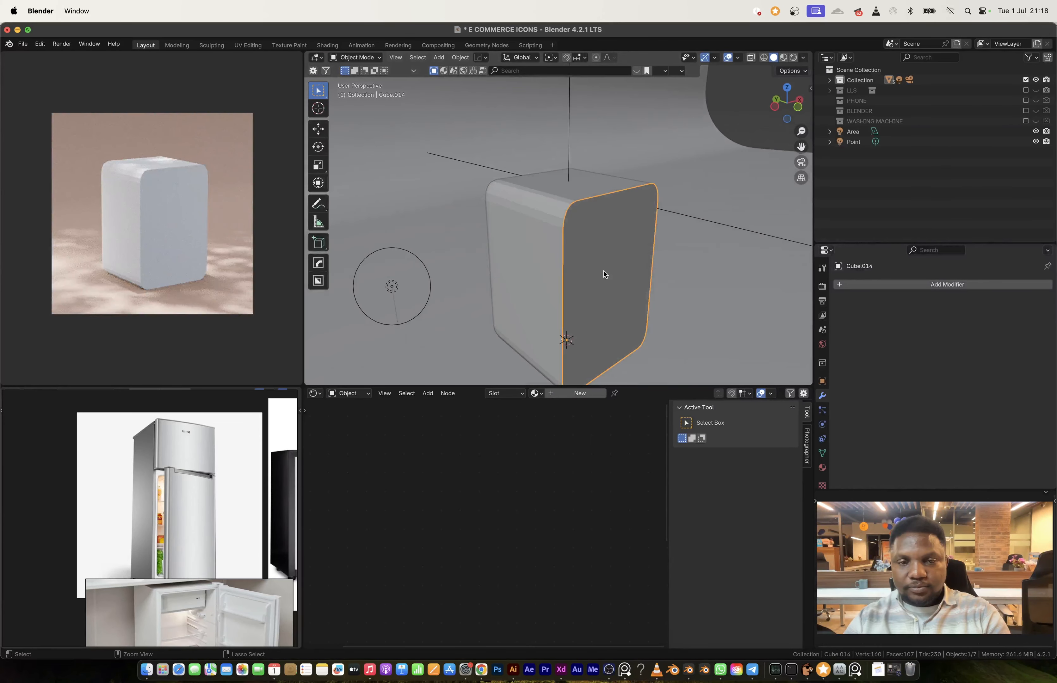
Step: Connect the opposing side vertices across the front panel with a horizontal edge just below its upper rounded corners
key("Tab")
key("Tab")
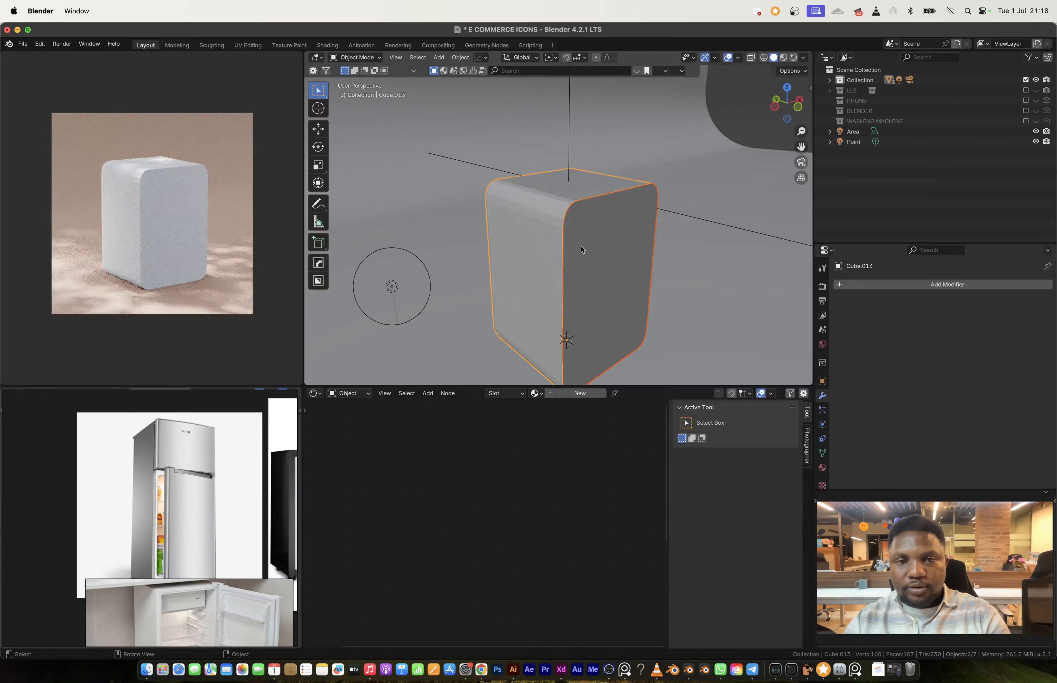
key("Tab")
key("Tab")
left_click(596, 254)
key("Tab")
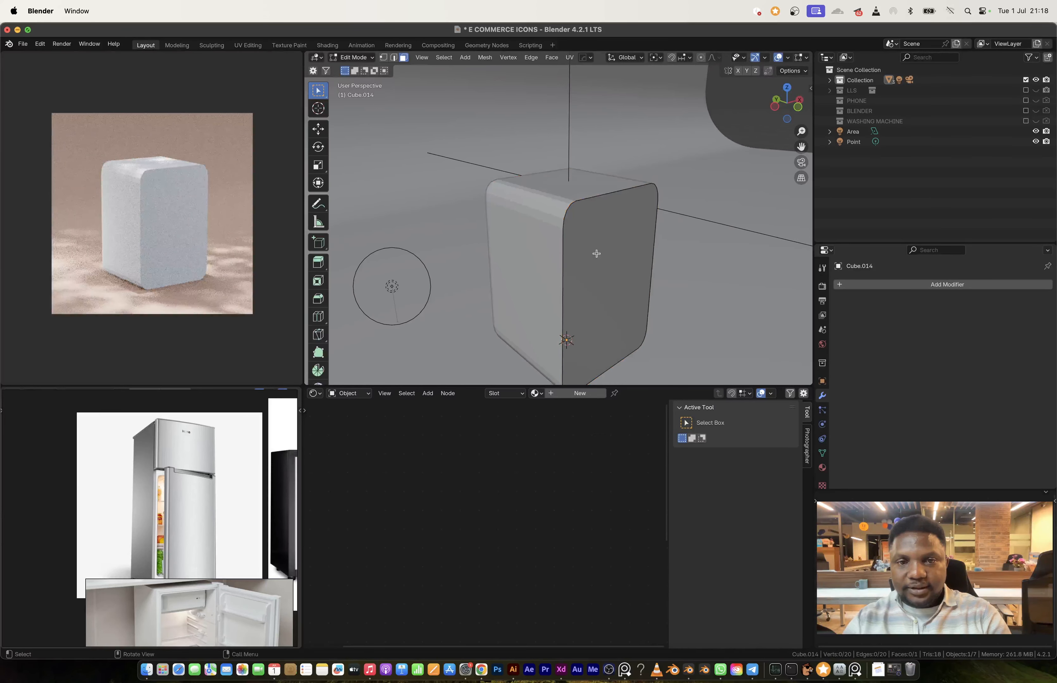
left_click(577, 234)
left_click(655, 223, "shift")
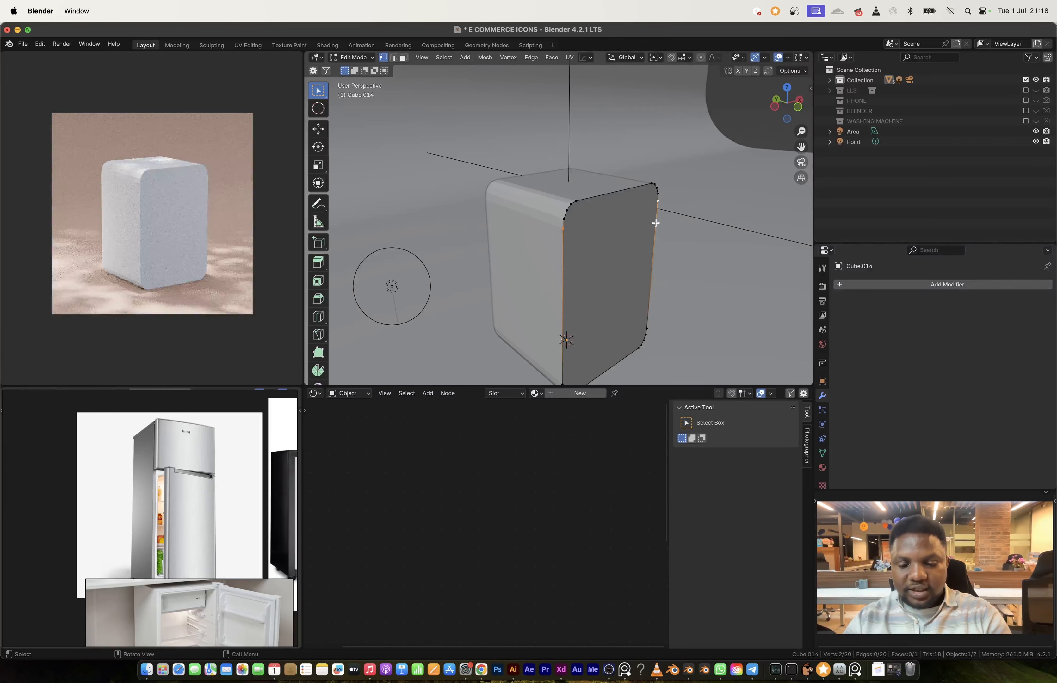
middle_click_drag(604, 261, 588, 234, "shift")
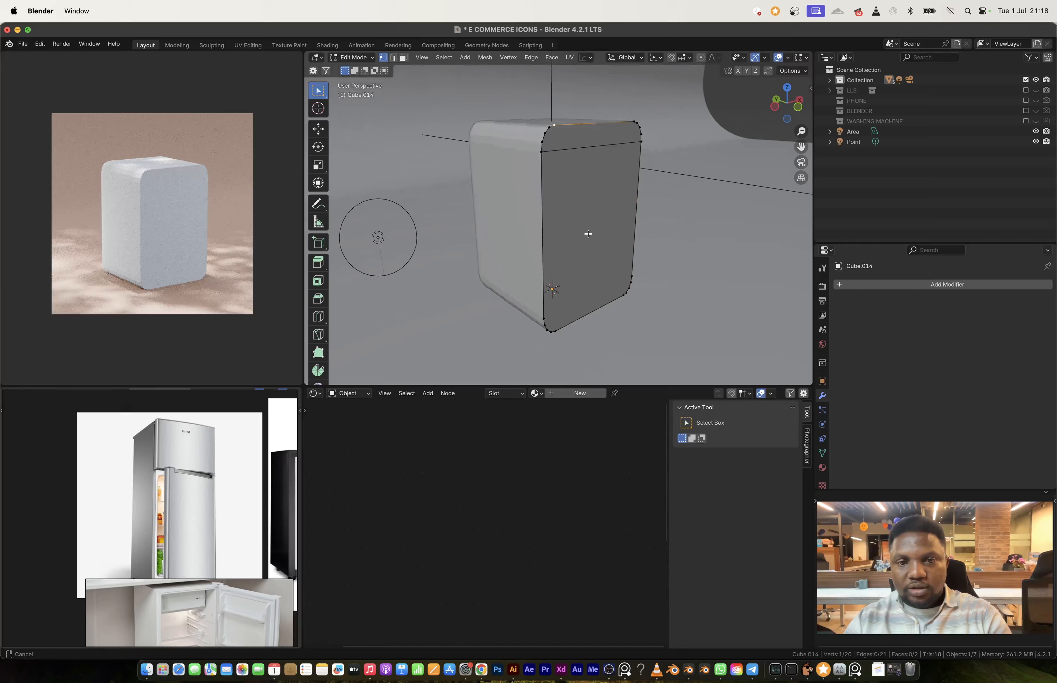
Step: Connect the remaining opposing corner vertices with two vertical edges and a lower horizontal edge to complete the panel's grid
left_click(571, 331, "shift")
key("j")
left_click(543, 318)
left_click(640, 280, "shift")
key("j")
left_click(625, 296)
left_click(633, 122, "shift")
key("j")
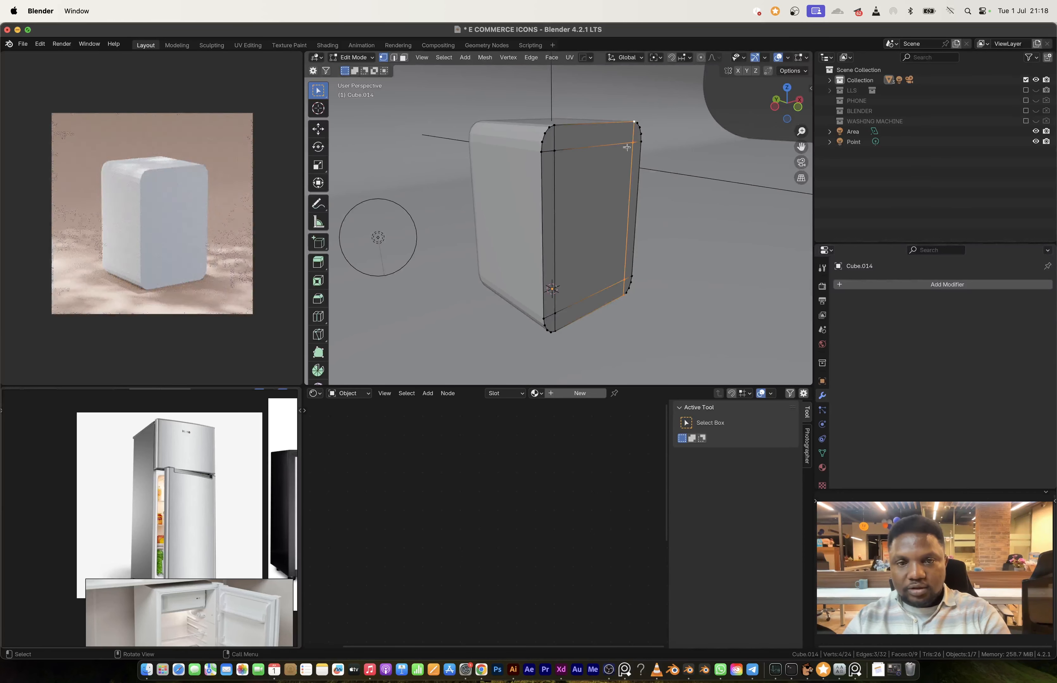
Step: Add one horizontal loop cut across the front panel and slide it upward by a factor of about 0.51
key("ctrl+r")
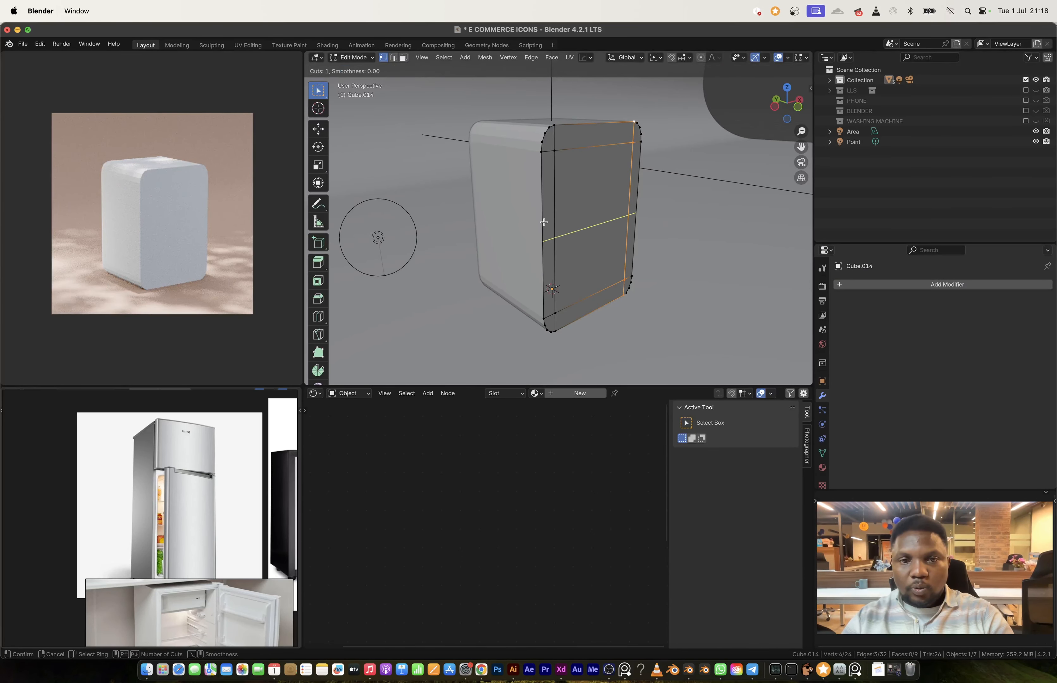
left_click(542, 222)
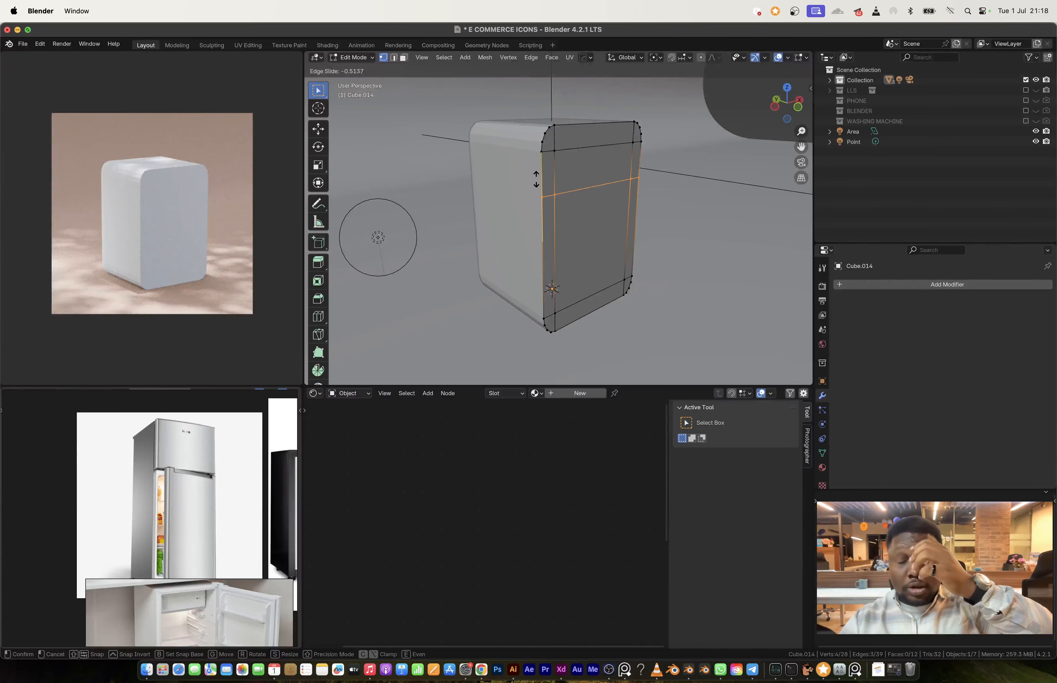
left_click(536, 179)
key("Tab")
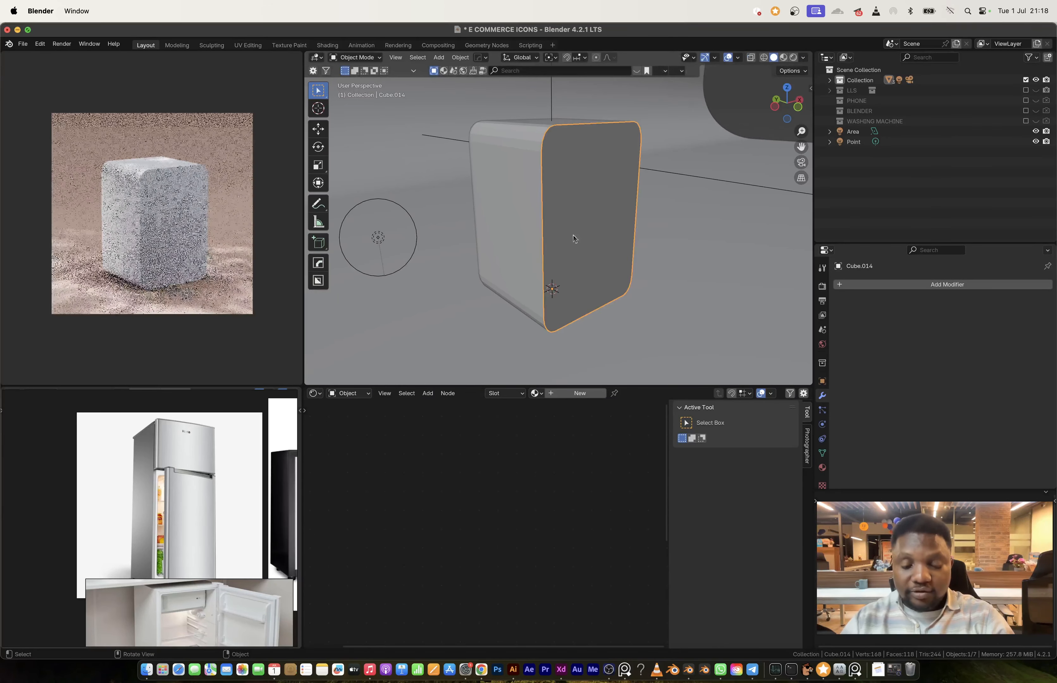
Step: Move the front panel along Y away from the body to expose the refrigerator's interior
key("g")
key("y")
left_click(591, 256)
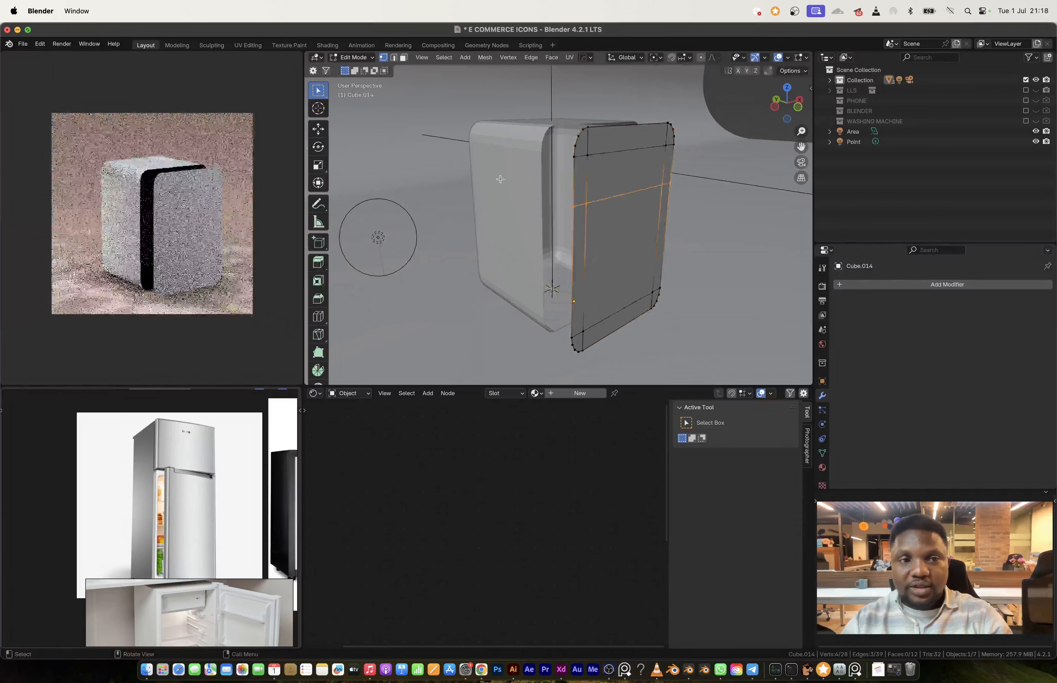
Step: Add a Solidify modifier about 0.134 m thick to the refrigerator body and apply the object's scale
left_click(507, 177)
middle_click_drag(508, 178, 735, 310)
key("alt+z")
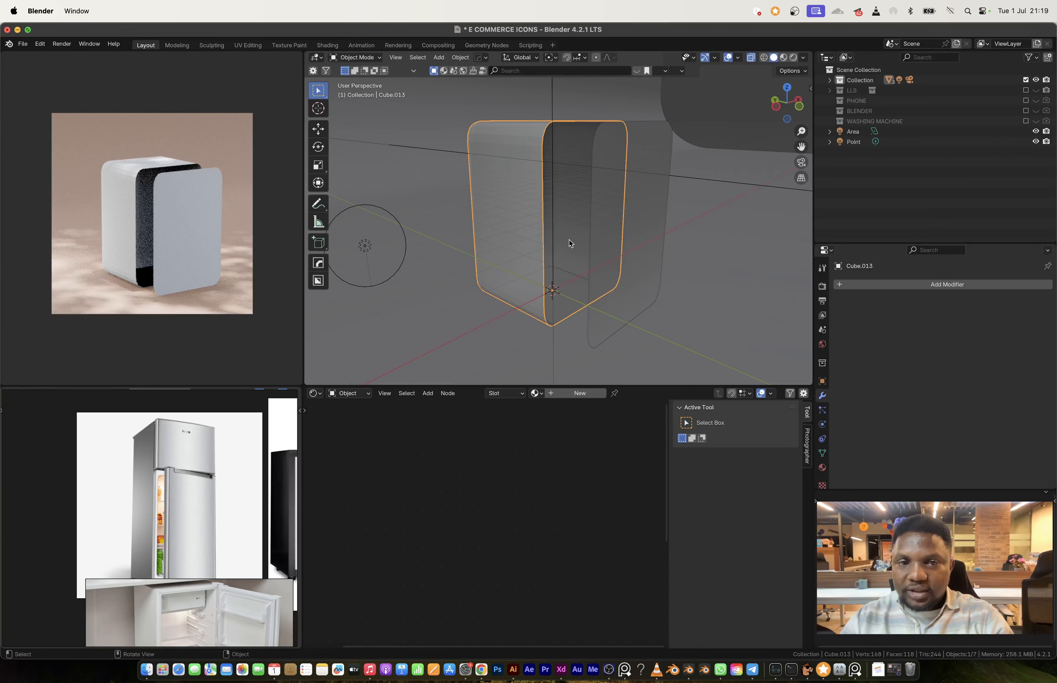
left_click(882, 285)
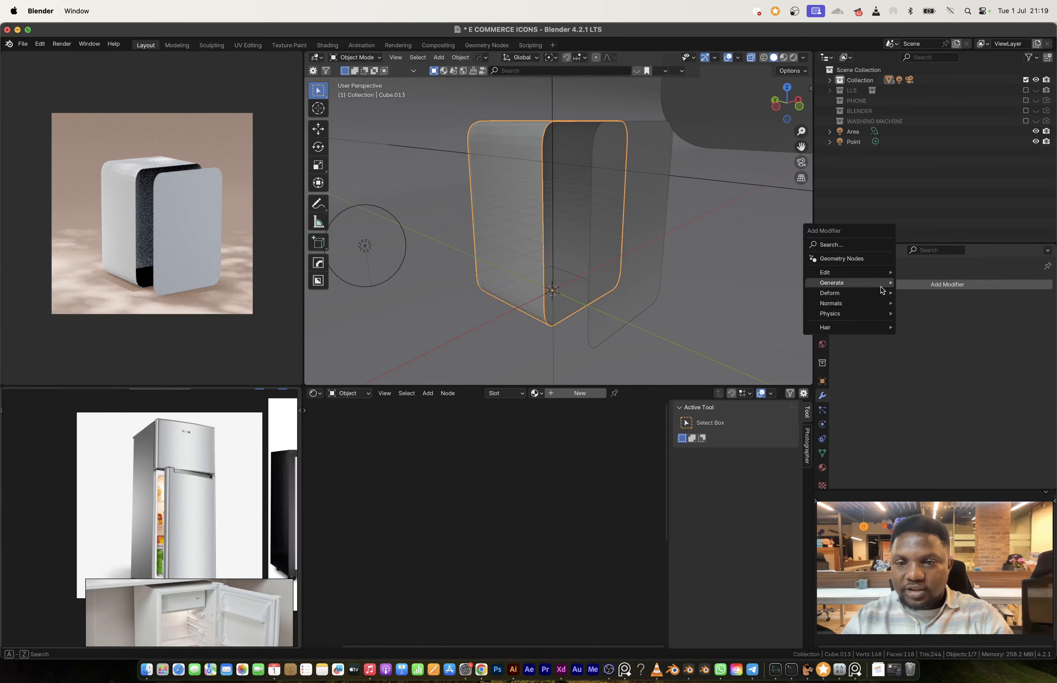
mouse_move(883, 286)
left_click(920, 407)
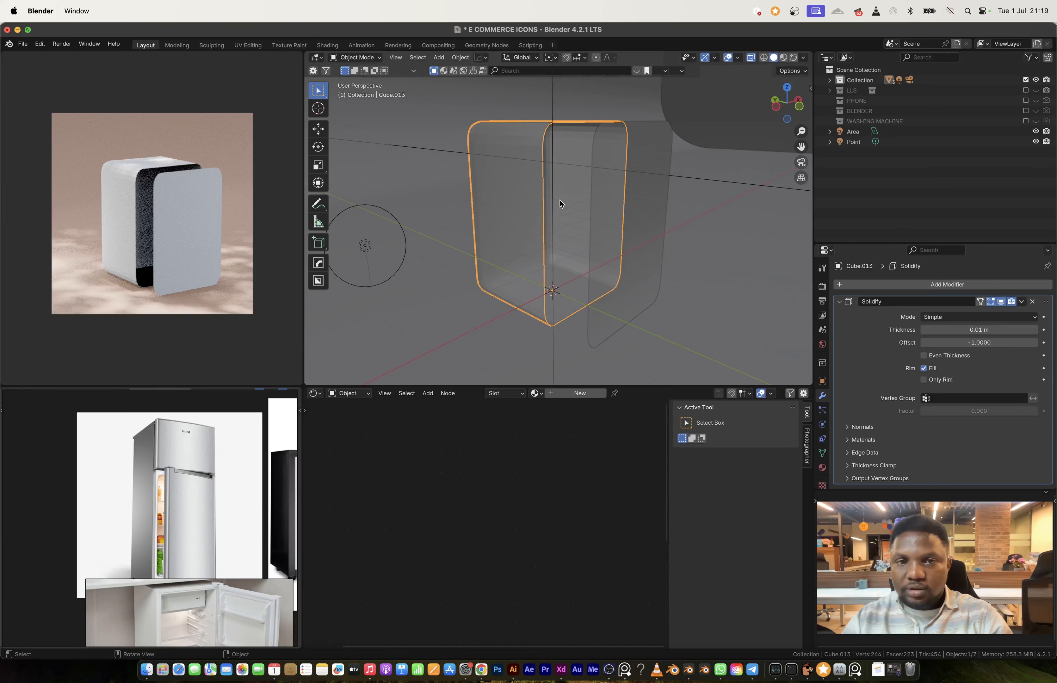
key("alt+z")
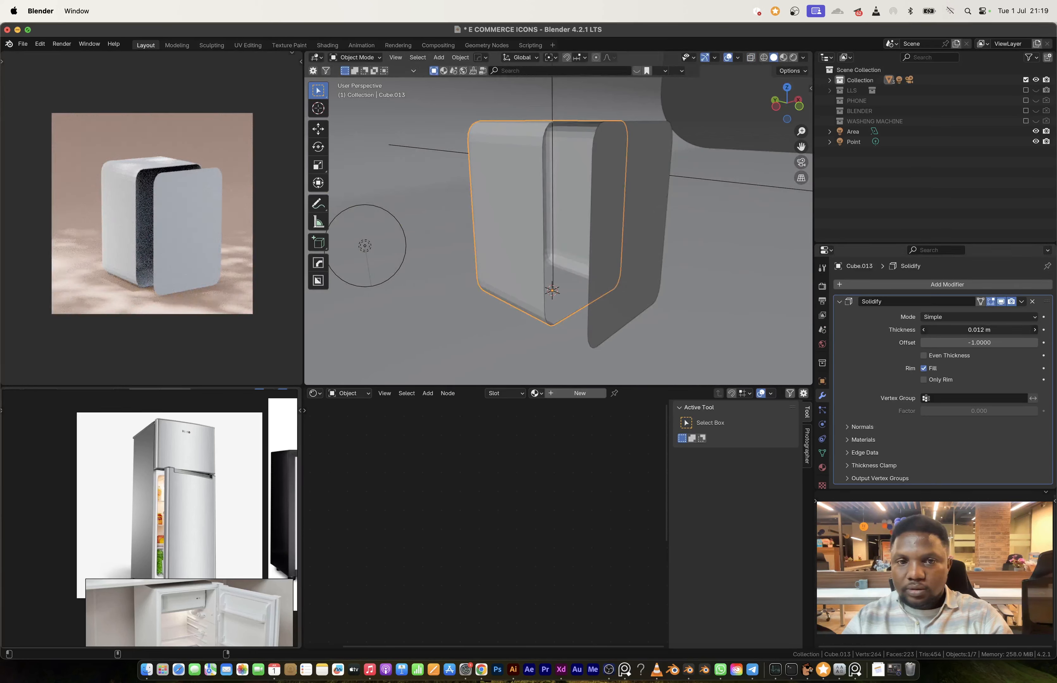
mouse_move(979, 329)
left_mouse_down()
mouse_move(1012, 329)
mouse_move(977, 329)
left_mouse_up()
key("ctrl+a")
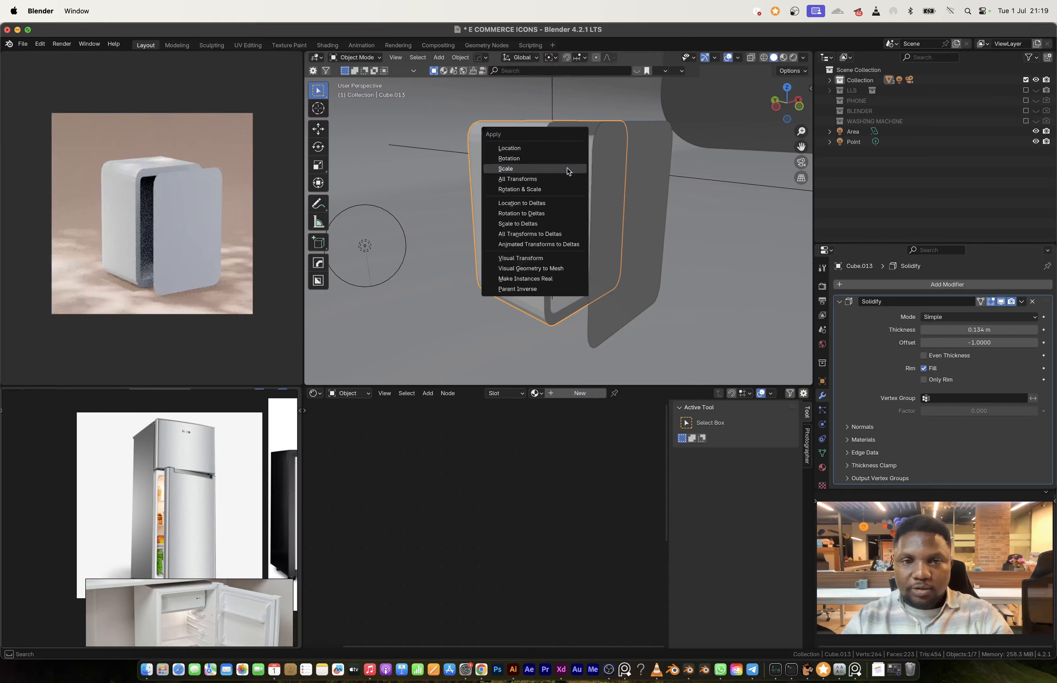
left_click(567, 170)
Step: Set the body's Solidify thickness to 0.168 m and shade it auto smooth at 30°
scroll(577, 183, "up", 2)
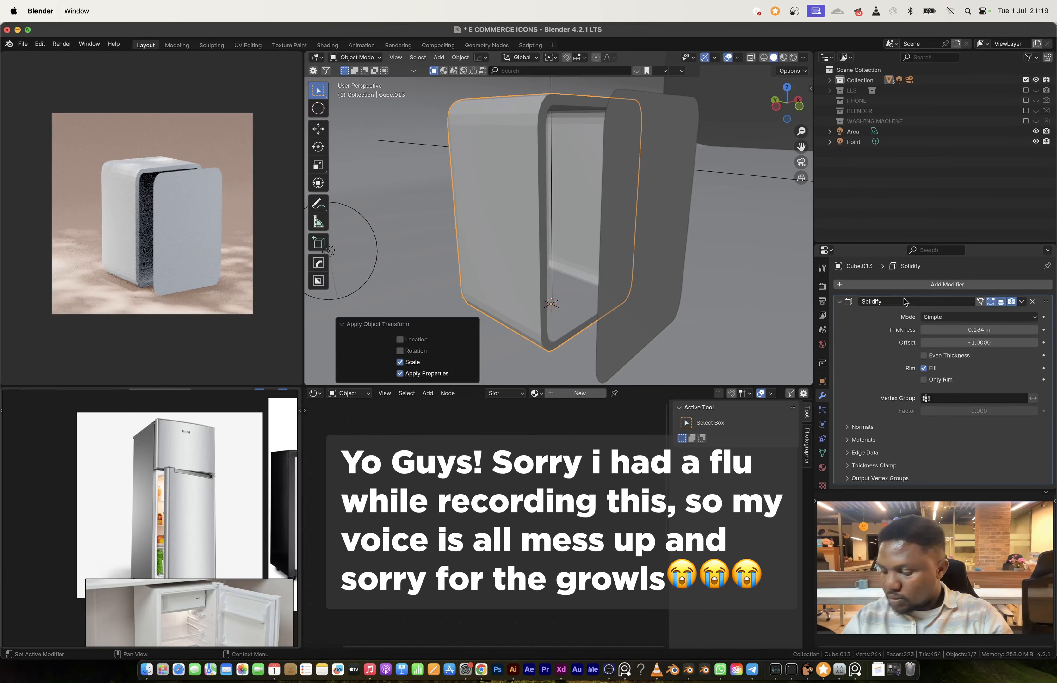
left_click_drag(979, 329, 988, 330)
right_click(523, 160)
left_click(515, 163)
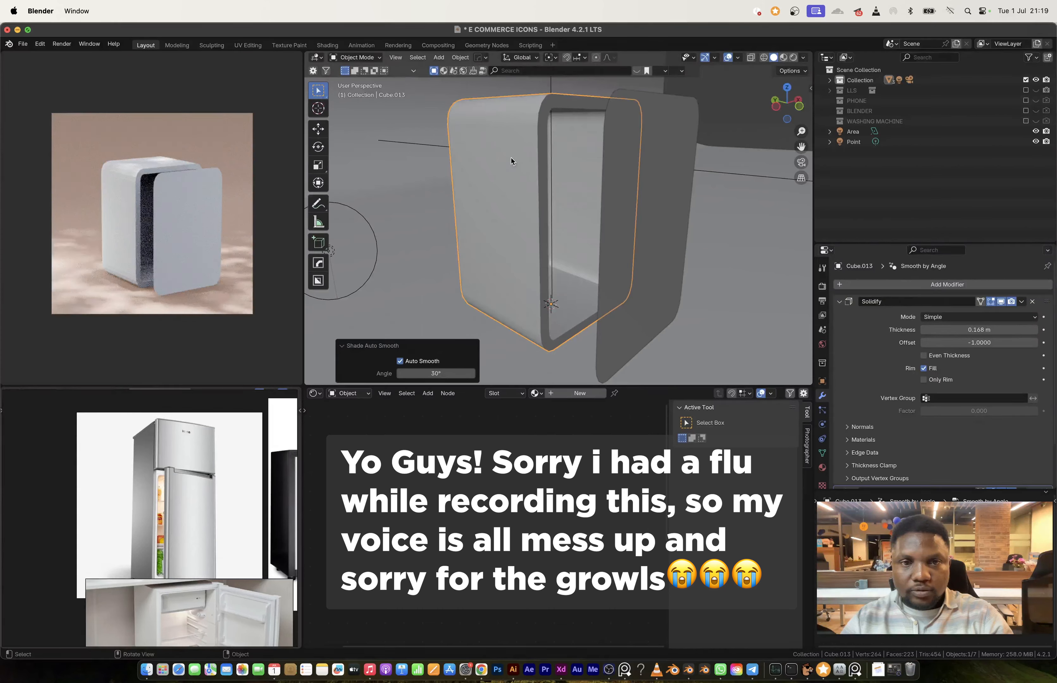
Step: Move the front panel back along Y so it sits against the body's front opening
left_click(634, 182)
key("g")
key("y")
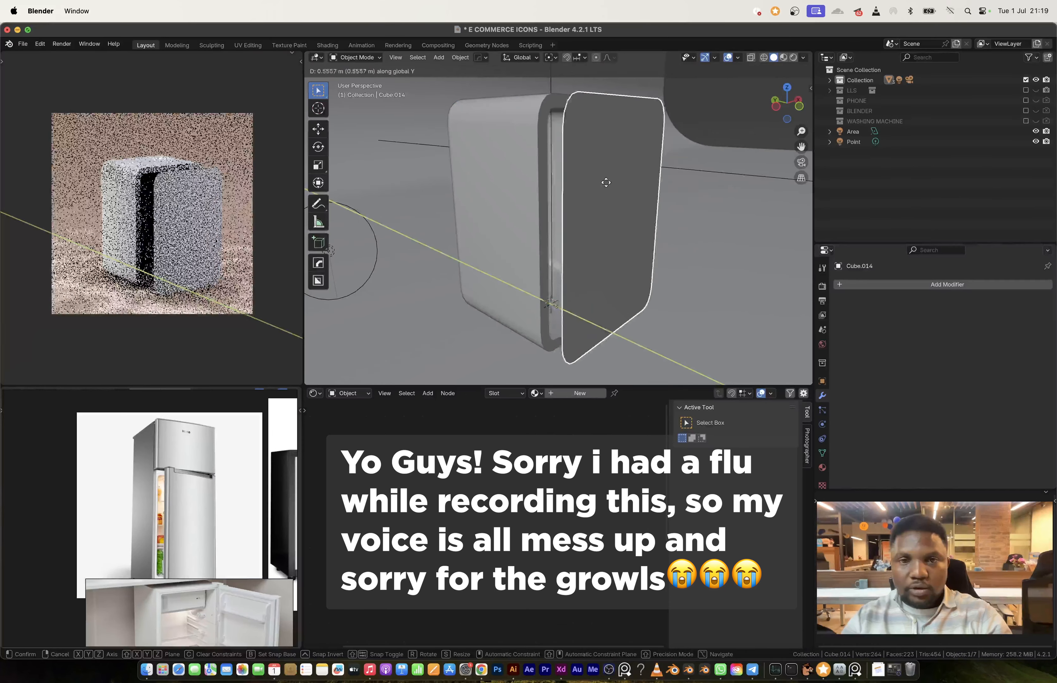
left_click(597, 181)
Step: Split the panel along its dividing edge loop and shift the lower side slightly down along Z to open a narrow door gap
key("Tab")
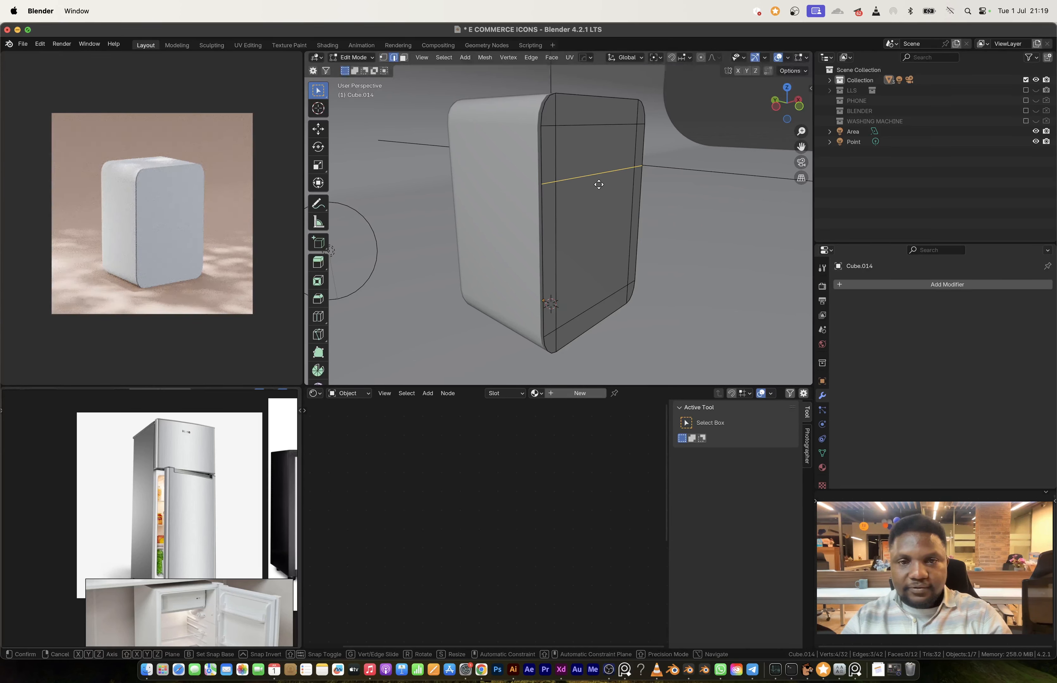
key("z")
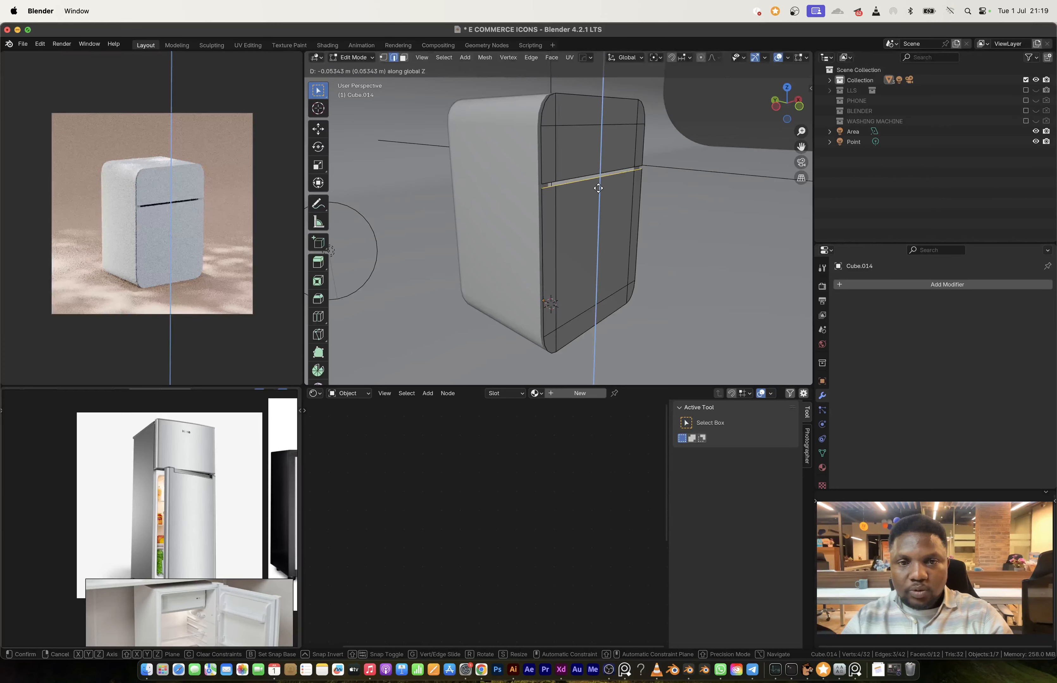
left_click(597, 187)
key("Tab")
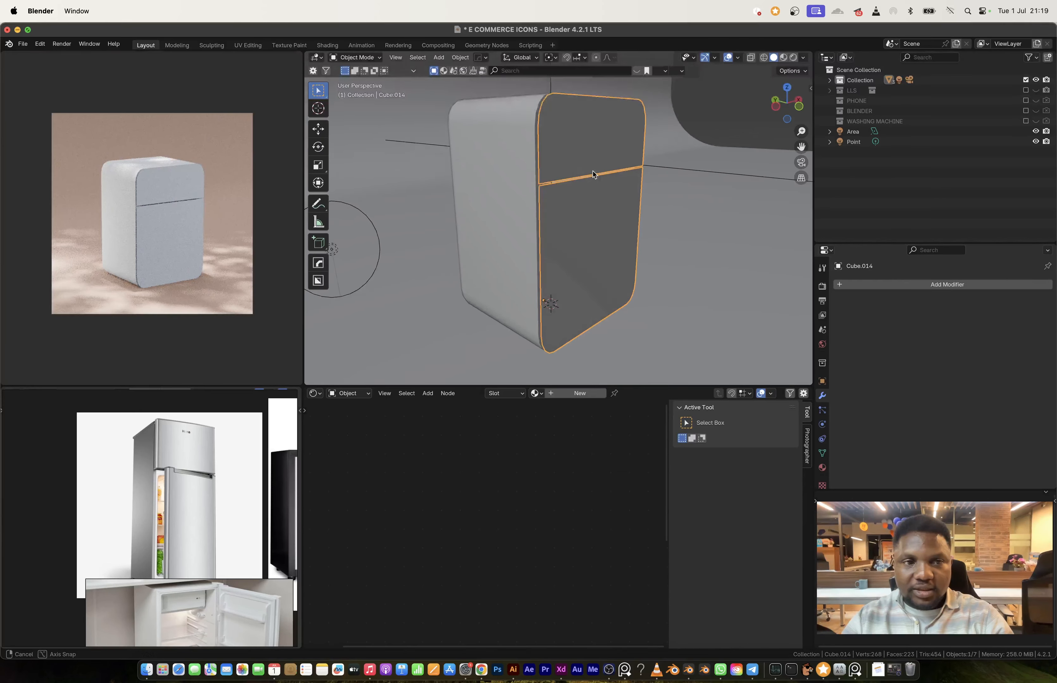
Step: Extrude all faces of both door panels outward about 0.247 m along their normals
middle_click_drag(593, 174, 617, 173)
key("Tab")
key("a")
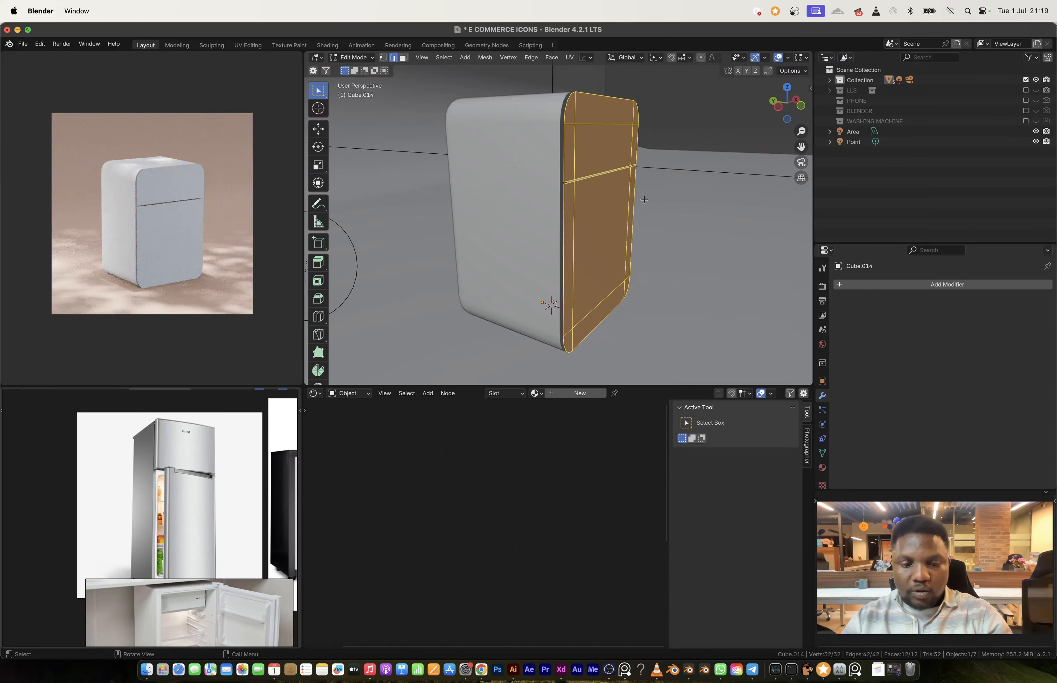
key("e")
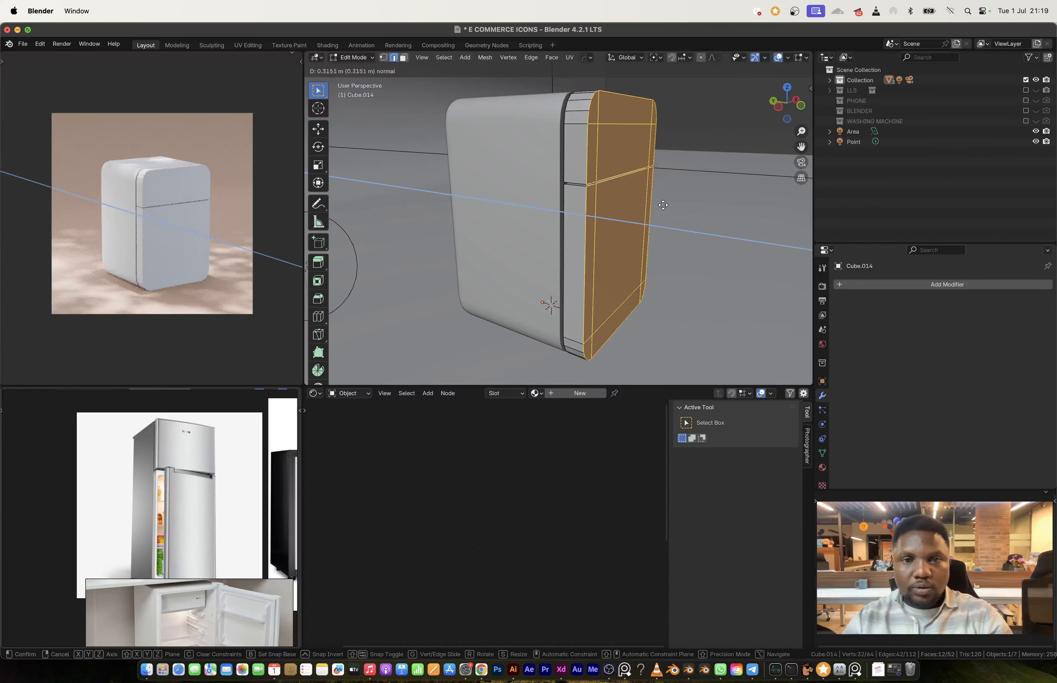
left_click(658, 204)
Step: Try to bevel the boundary edge loops around both door fronts about 0.041 m with 4 segments
middle_click_drag(658, 204, 571, 186)
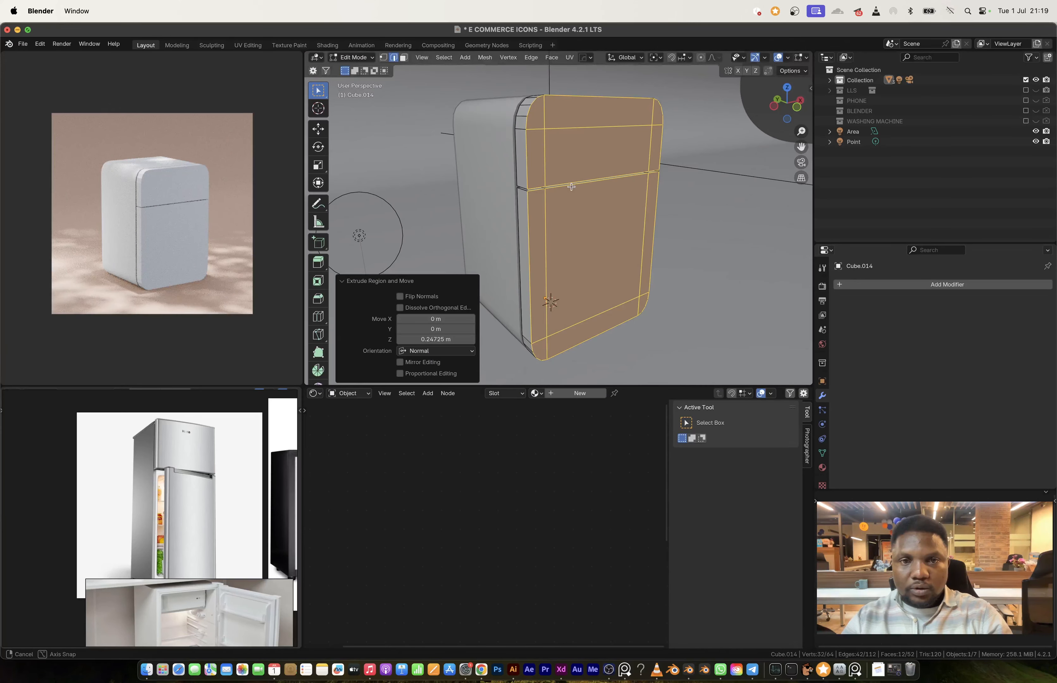
left_click(530, 163)
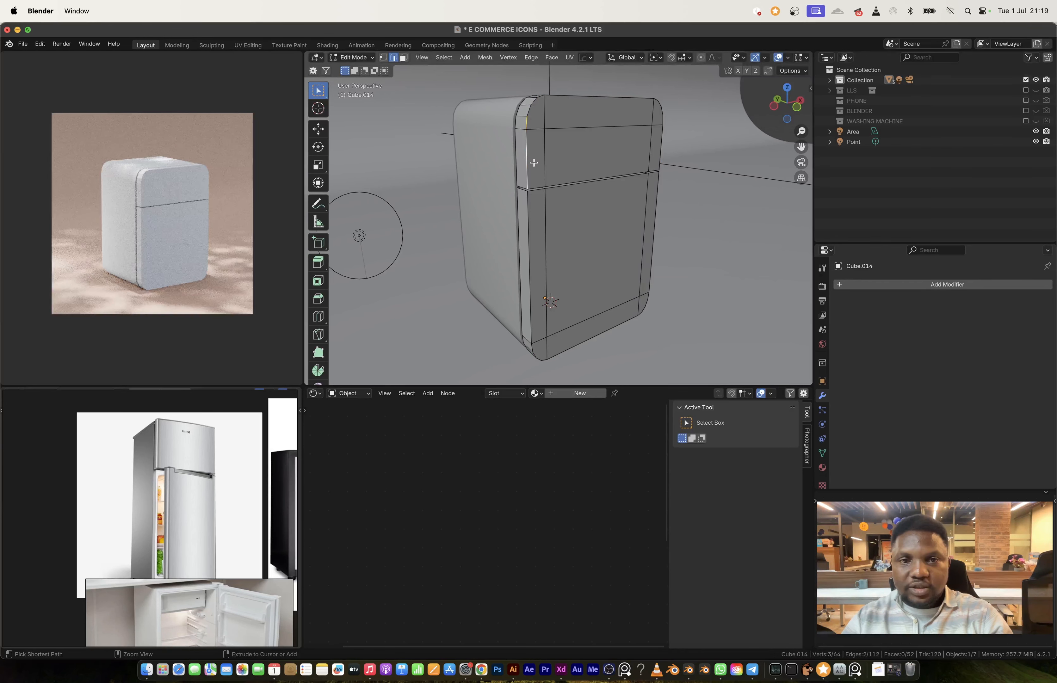
key("ctrl+l")
left_click(443, 57)
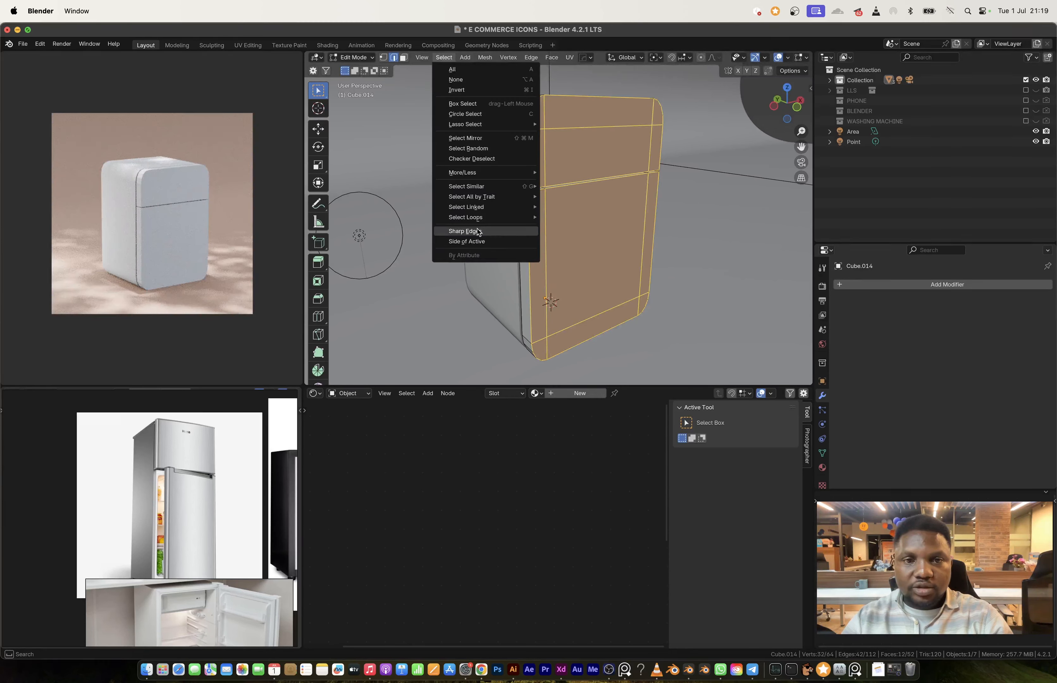
mouse_move(483, 215)
left_click(591, 241)
middle_click_drag(591, 246, 589, 171)
left_click(573, 174, "shift")
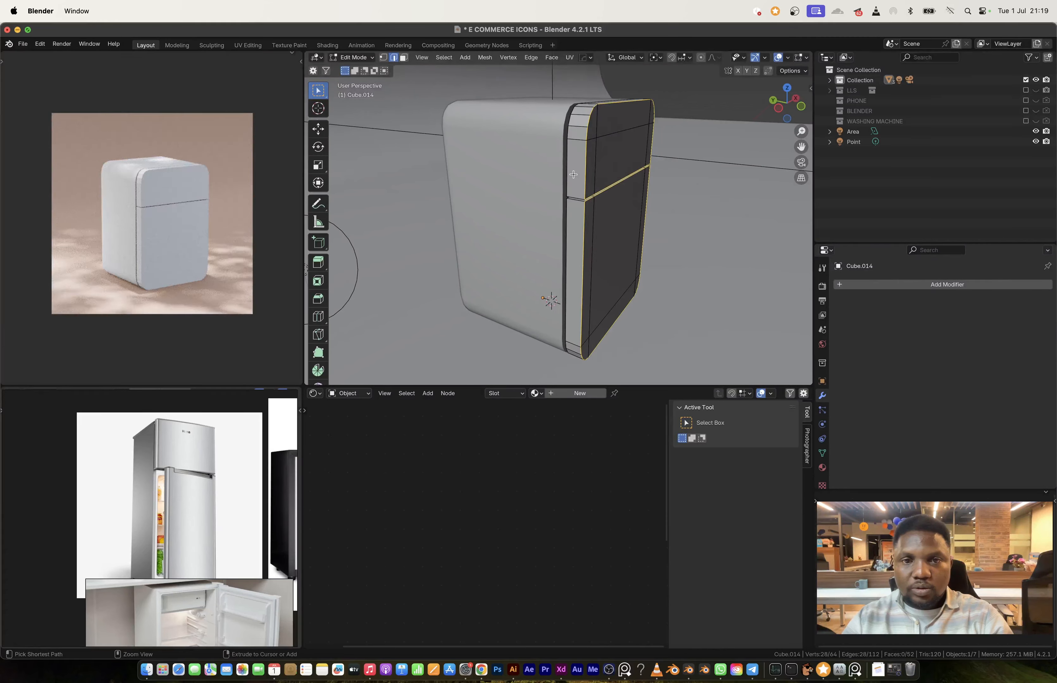
key("ctrl+b")
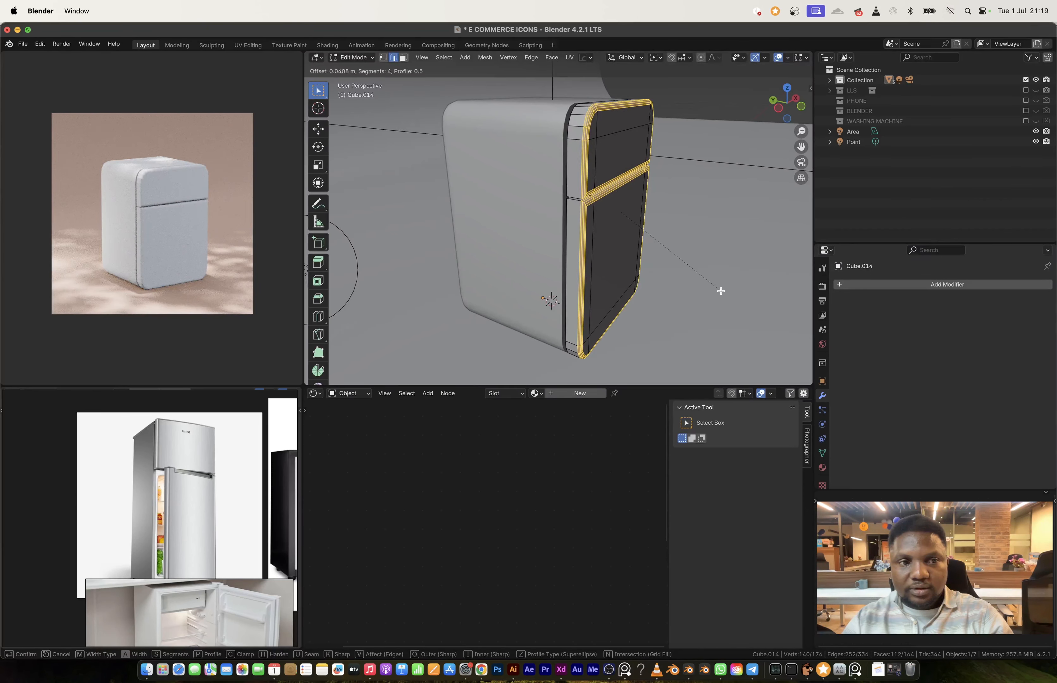
left_click(492, 300, "alt+shift")
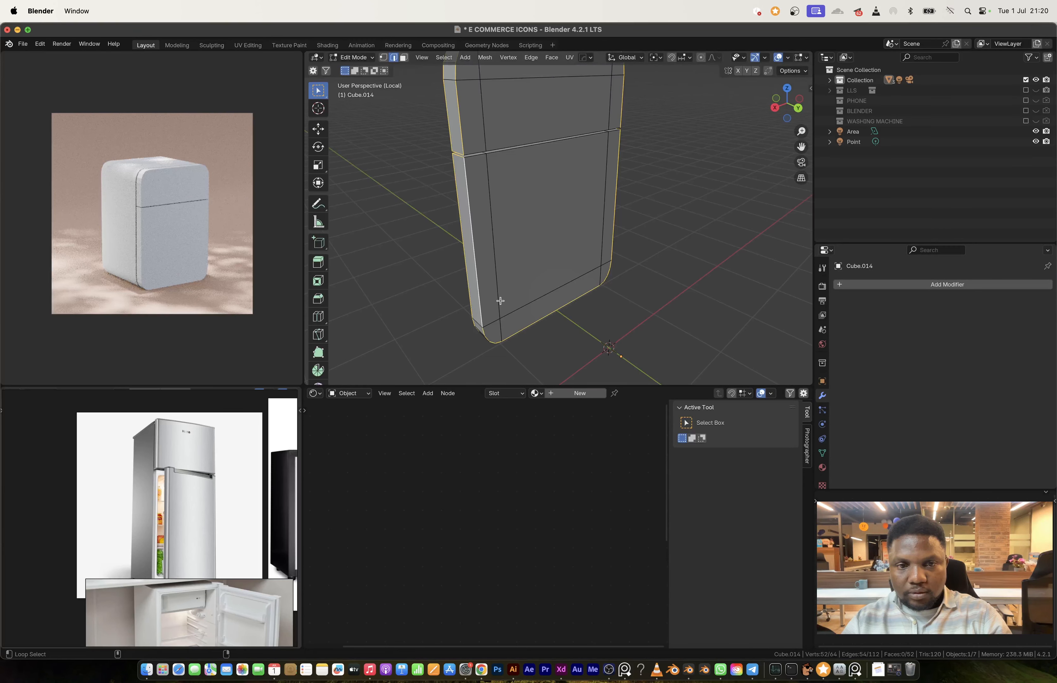
Step: Bevel the front and back boundary edges of both doors about 0.041 m with 4 segments
middle_click_drag(541, 183, 520, 170)
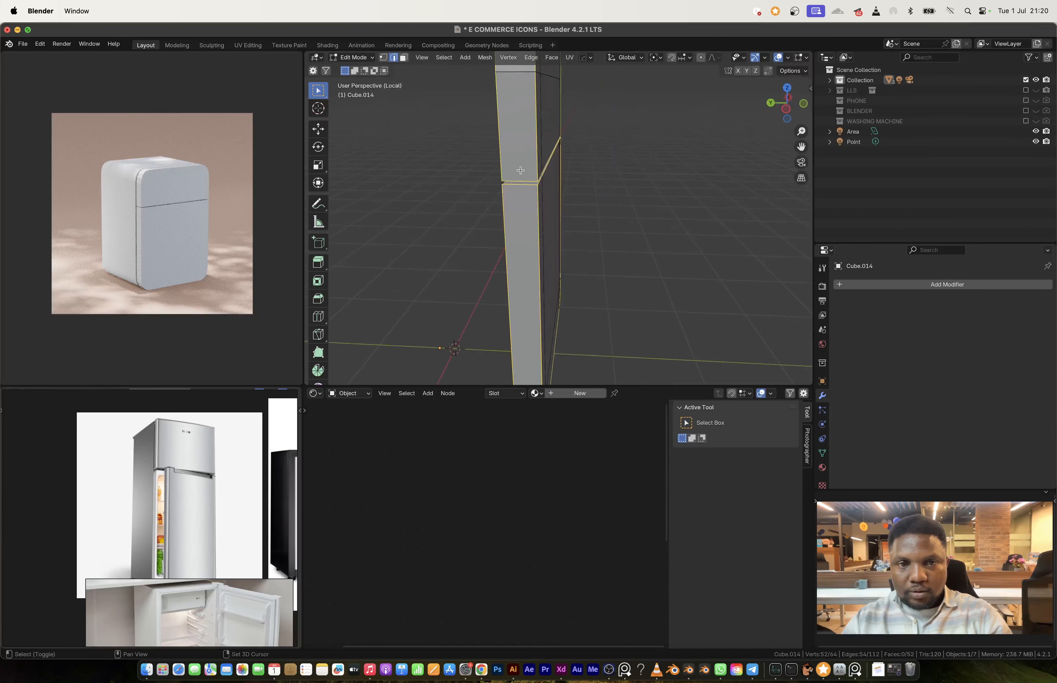
key("ctrl+b")
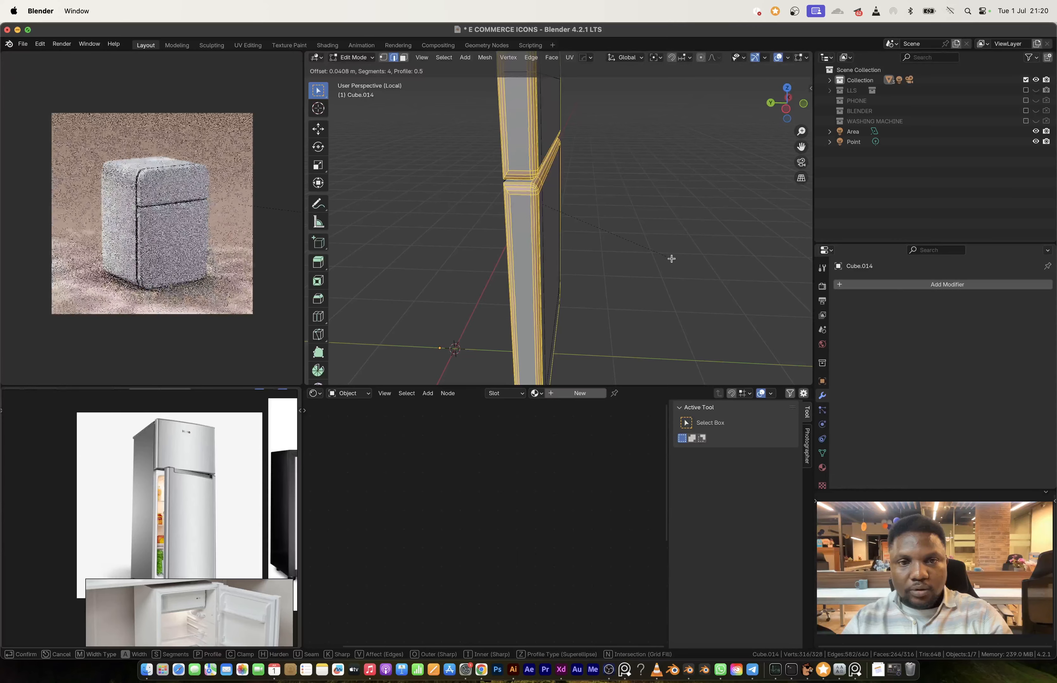
left_click(669, 258)
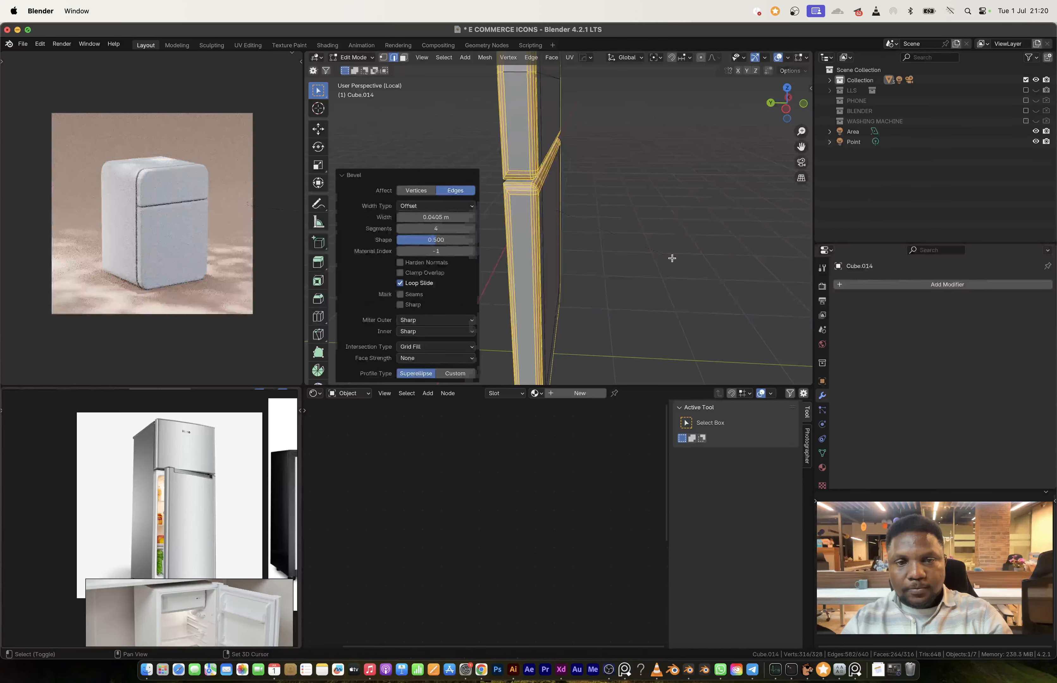
Step: Move all vertices along the gap between the two doors down about 0.174 m along Z
left_click(803, 105)
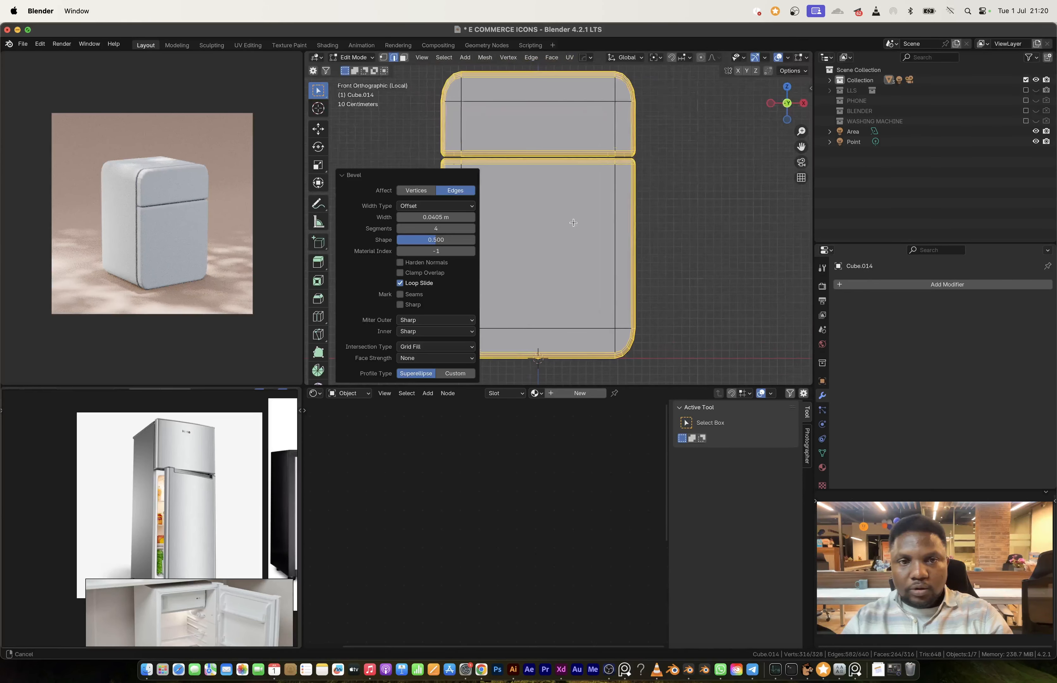
key("1")
left_click_drag(404, 131, 664, 177)
key("g")
key("z")
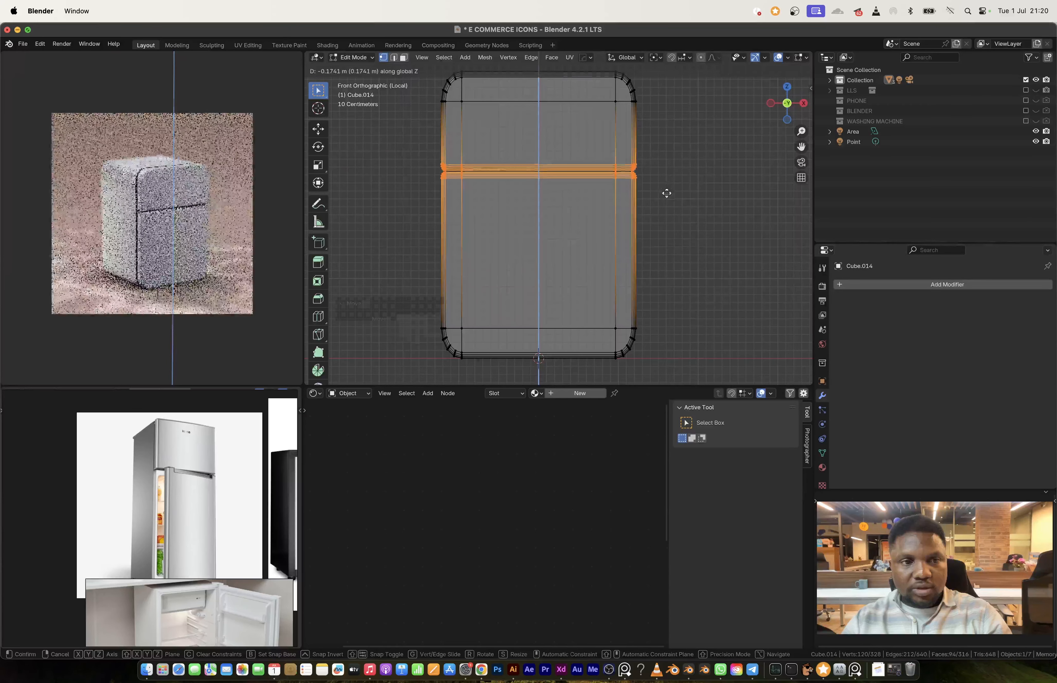
left_click(667, 193)
key("Tab")
Step: Thicken both doors by moving their front-side vertices about 0.054 m outward along Y
middle_click_drag(524, 199, 731, 158)
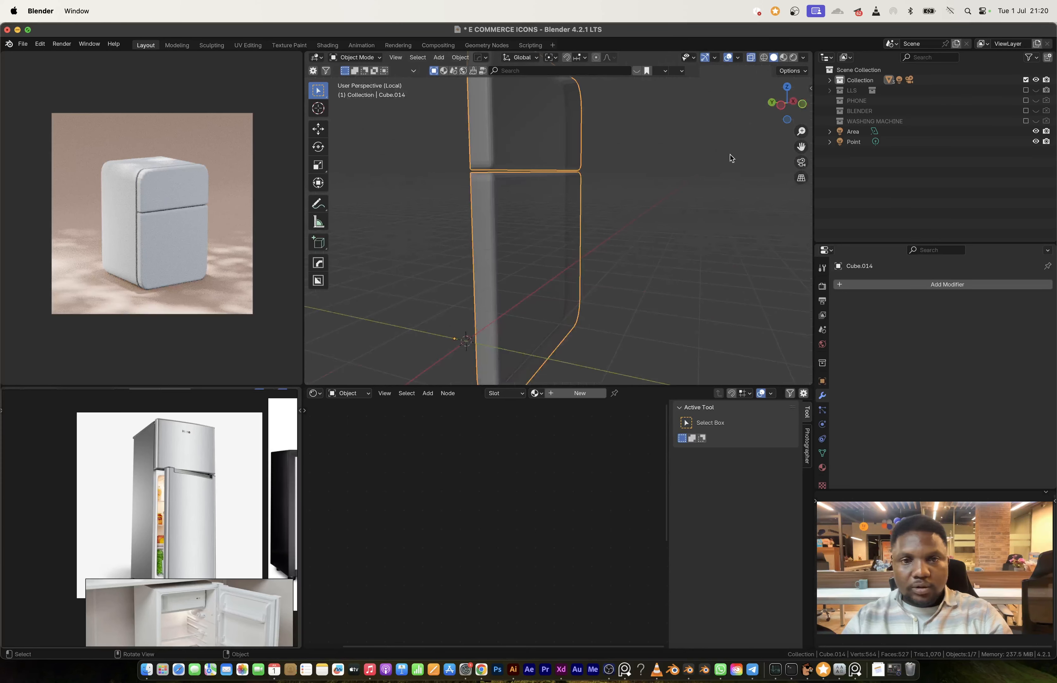
left_click(786, 108)
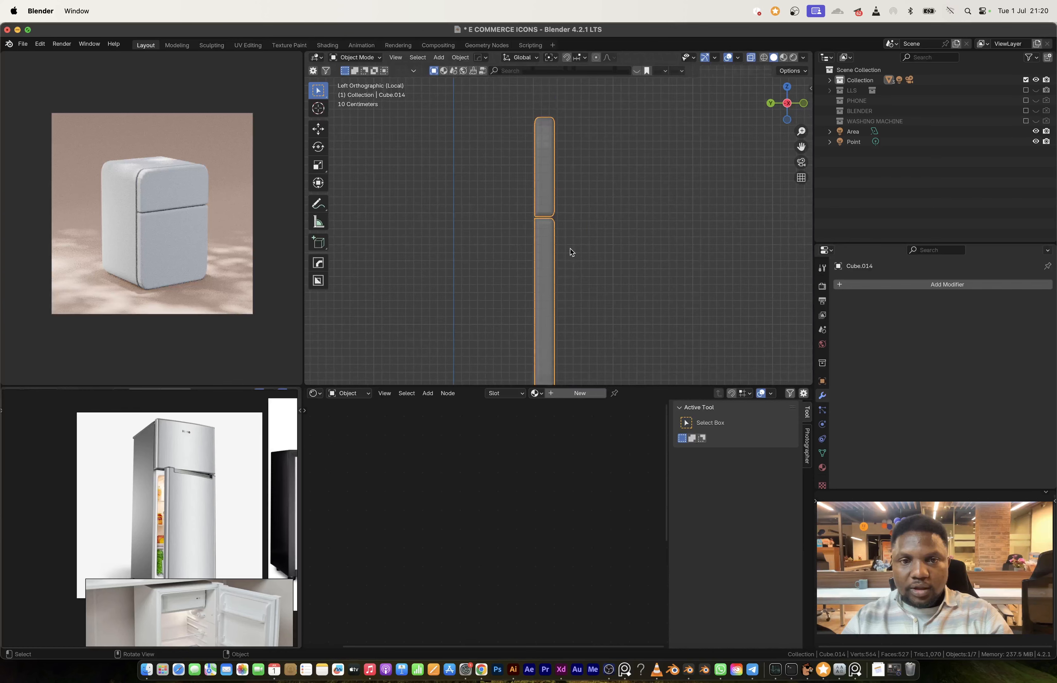
key("Tab")
scroll(563, 259, "down", 3)
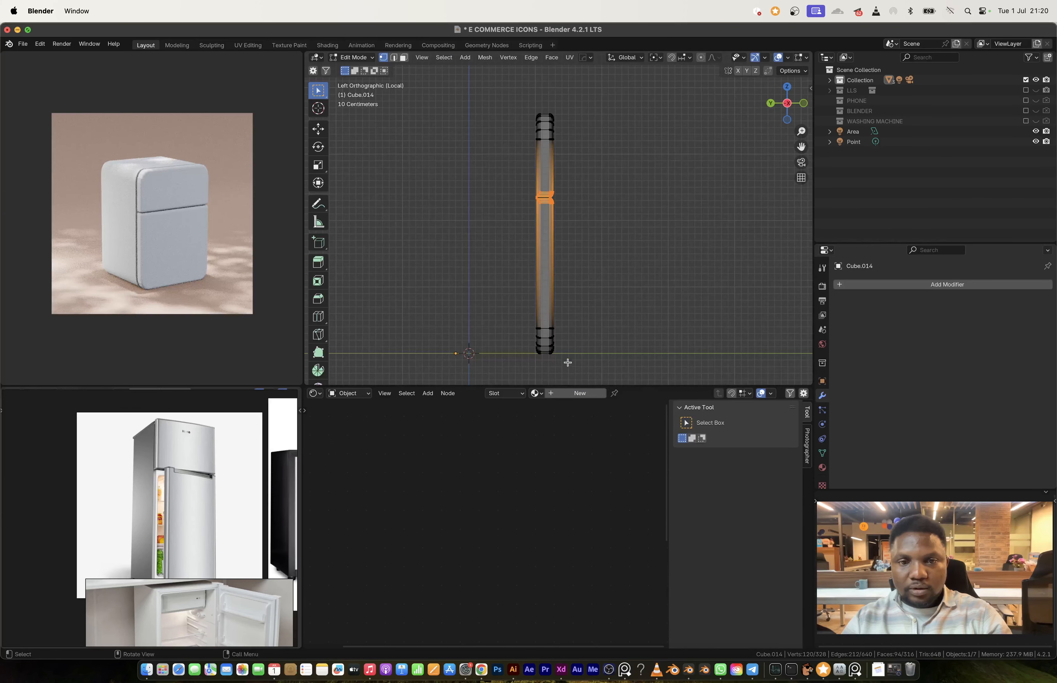
left_click_drag(544, 102, 545, 103)
key("g")
key("y")
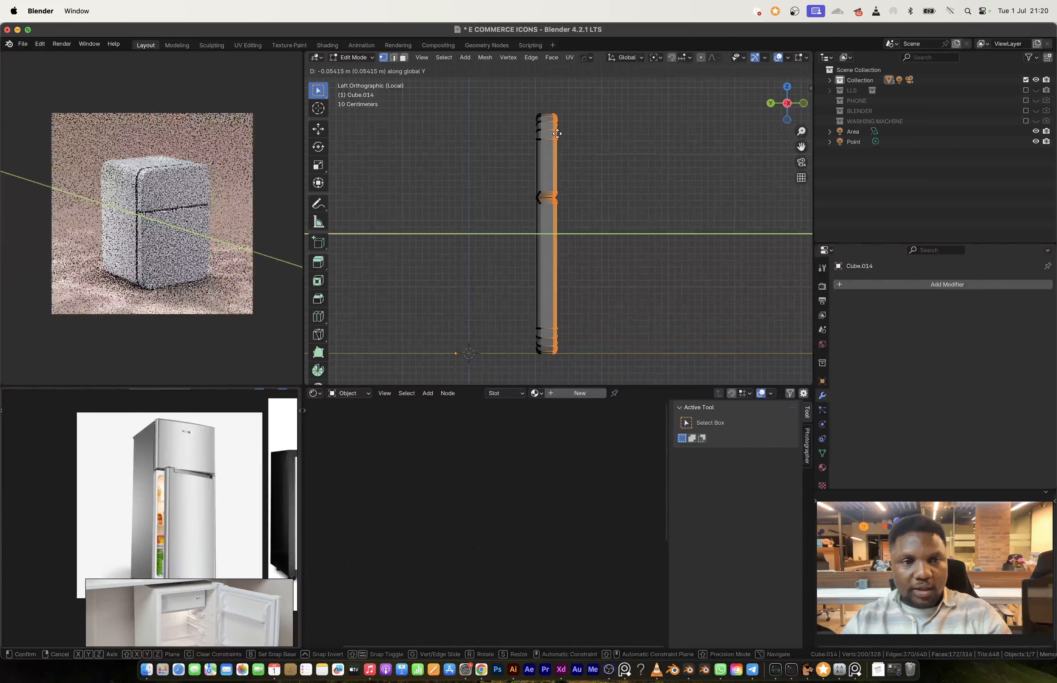
left_click(557, 134)
key("Tab")
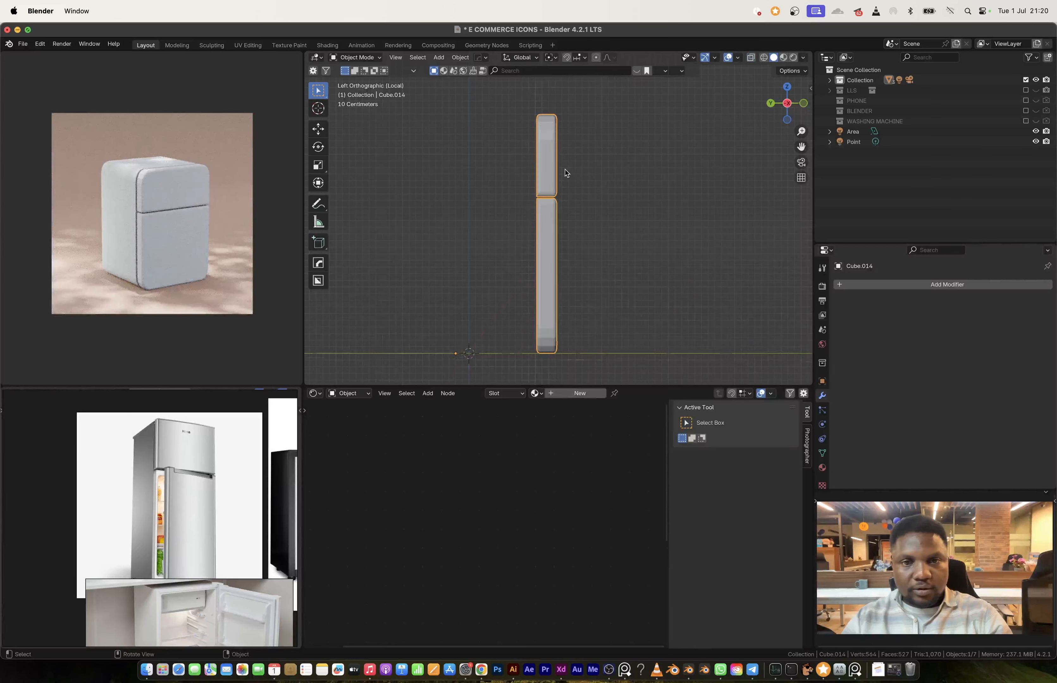
Step: Apply Shade Auto Smooth at 30° to the door object
right_click(533, 187)
middle_click_drag(566, 173, 496, 205)
left_click(533, 187)
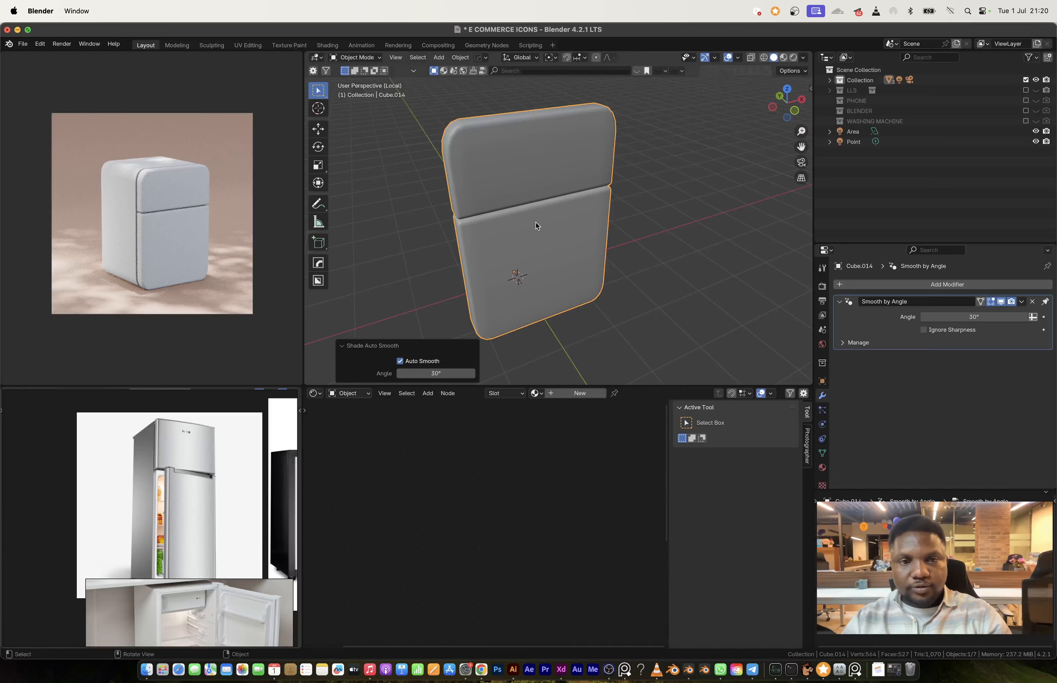
Step: Snap the 3D cursor to the vertical edge on the hinge side of the lower door
key("Tab")
key("alt+a")
key("l")
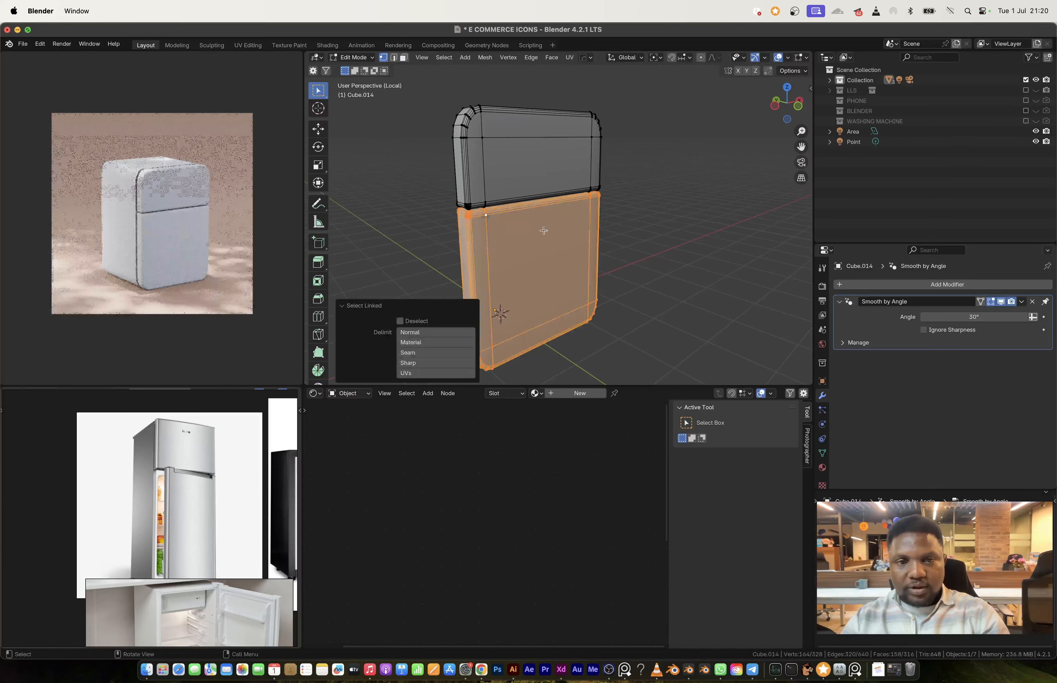
middle_click_drag(606, 229, 625, 241)
key("2")
left_click(593, 294)
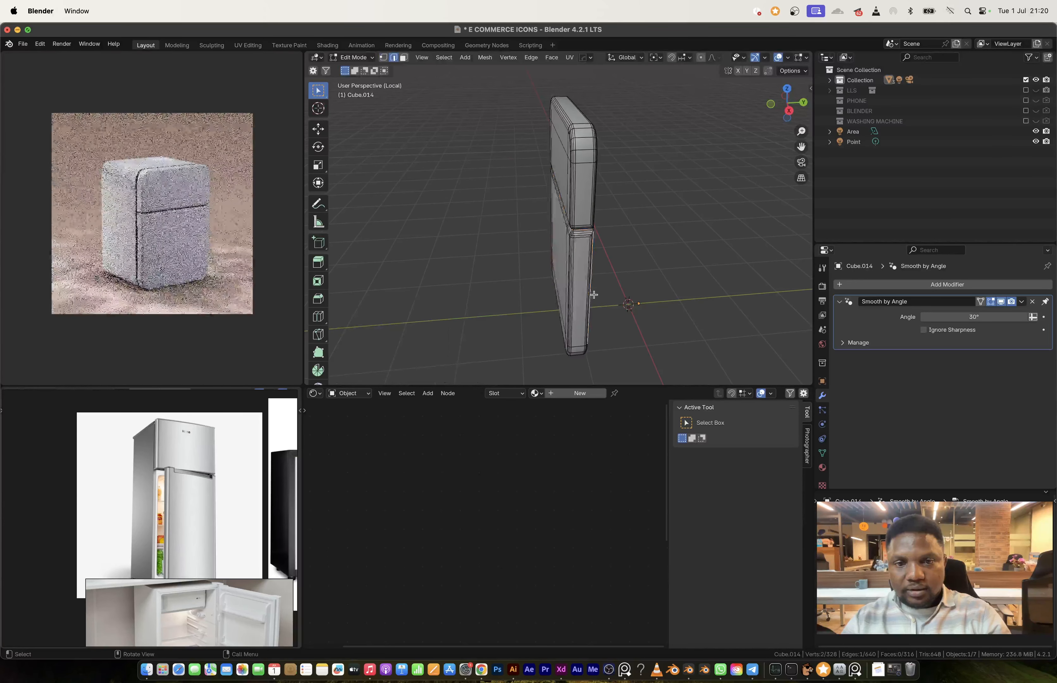
middle_click_drag(593, 295, 546, 282)
key("ctrl+Tab")
left_click(553, 327)
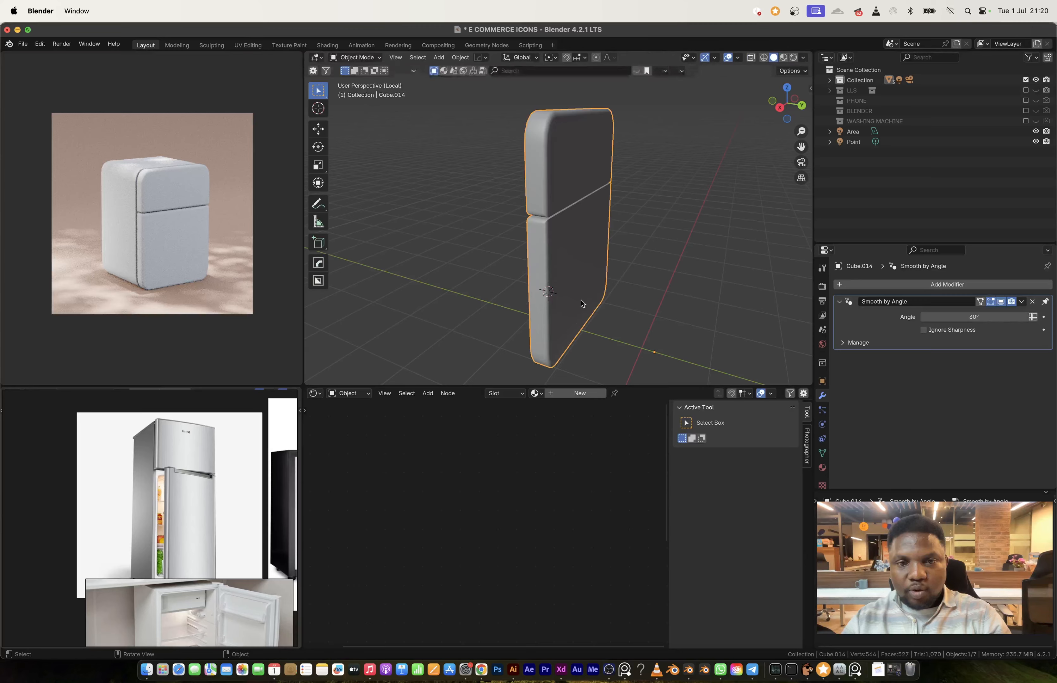
Step: Set the door object's origin to the 3D cursor at the hinge edge
right_click(581, 304)
mouse_move(575, 334)
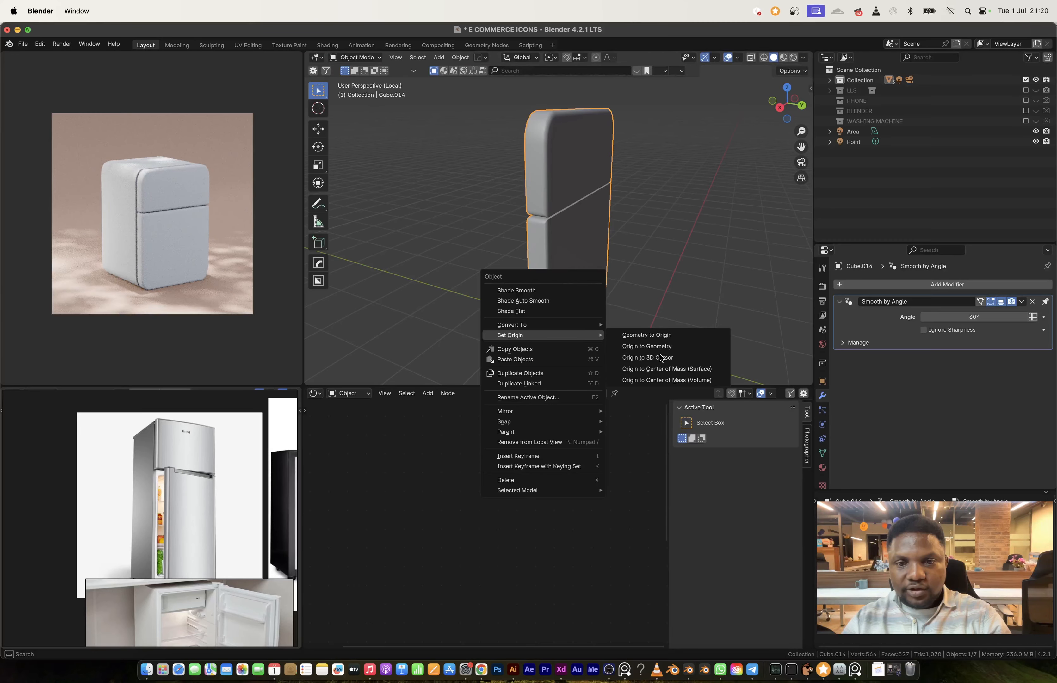
left_click(661, 358)
middle_click_drag(586, 262, 647, 269)
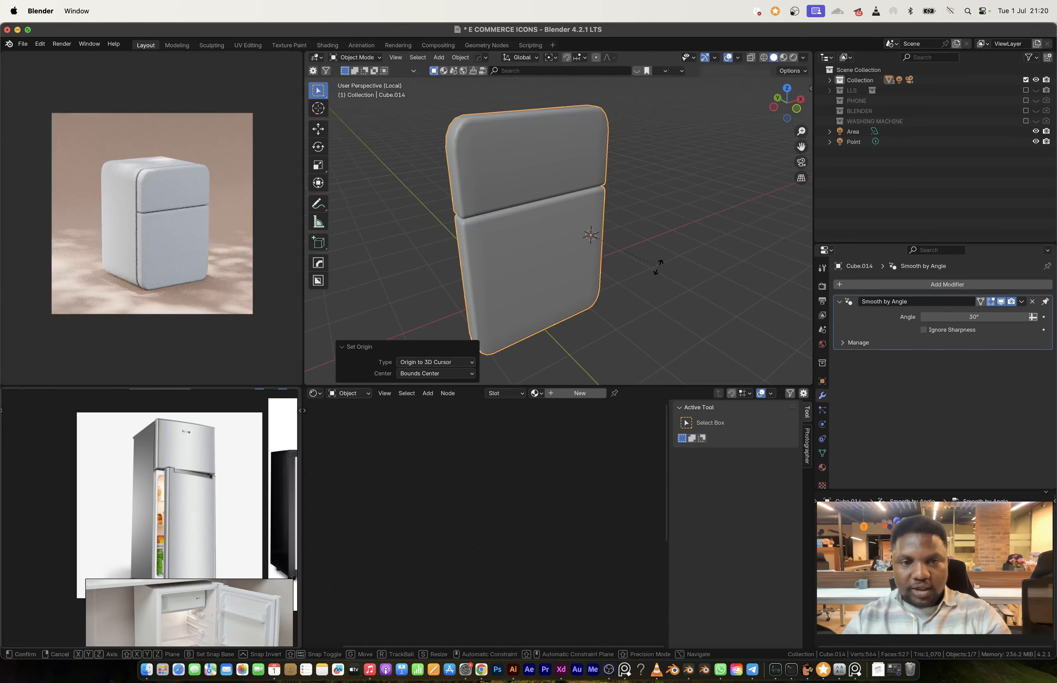
key("z")
right_click(636, 240)
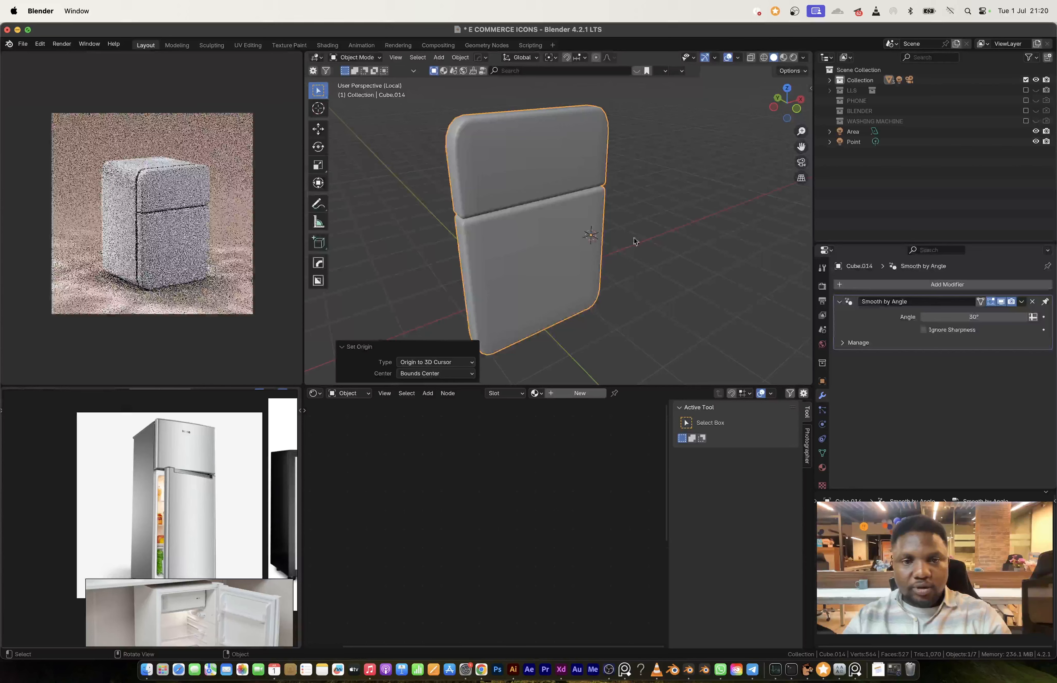
Step: Separate the lower door's linked geometry into its own object
key("Tab")
key("l")
key("p")
left_click(592, 249)
key("Tab")
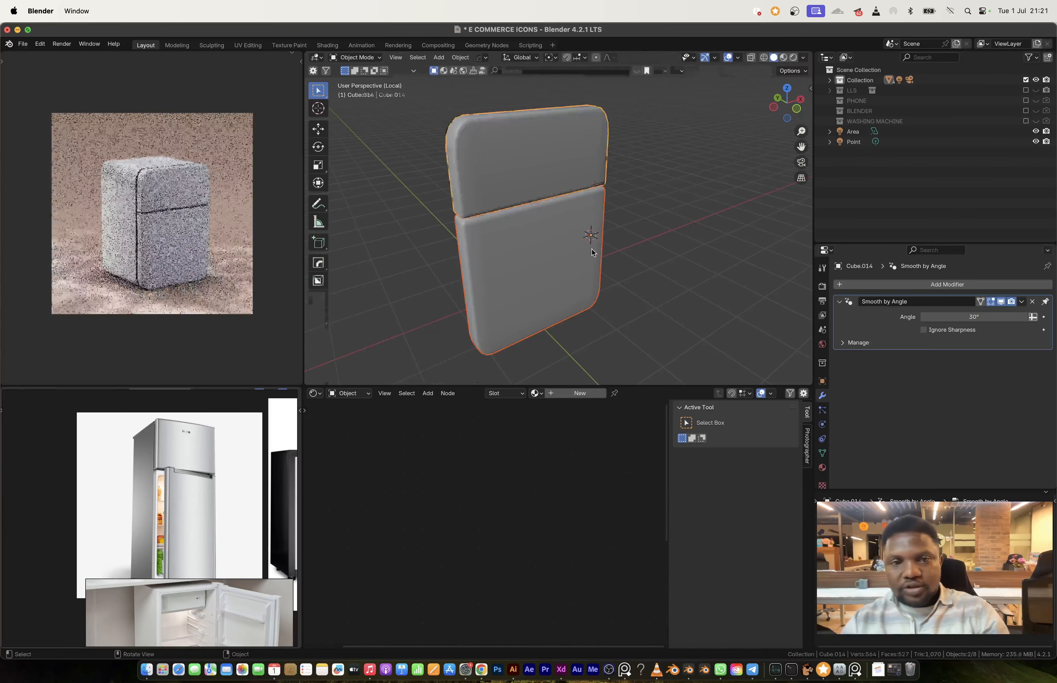
Step: Swing the lower door open about 38° around Z, leave local view, and open it a further 9.83°
left_click(592, 251)
key("r")
key("z")
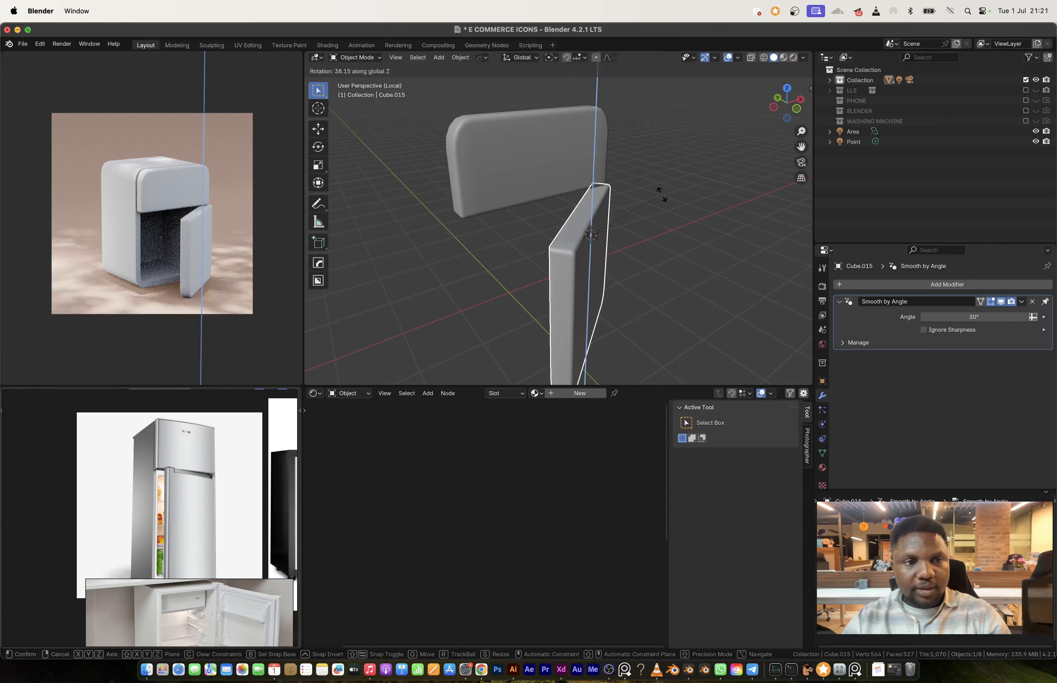
left_click(661, 194)
middle_click_drag(661, 195, 586, 209)
key("slash")
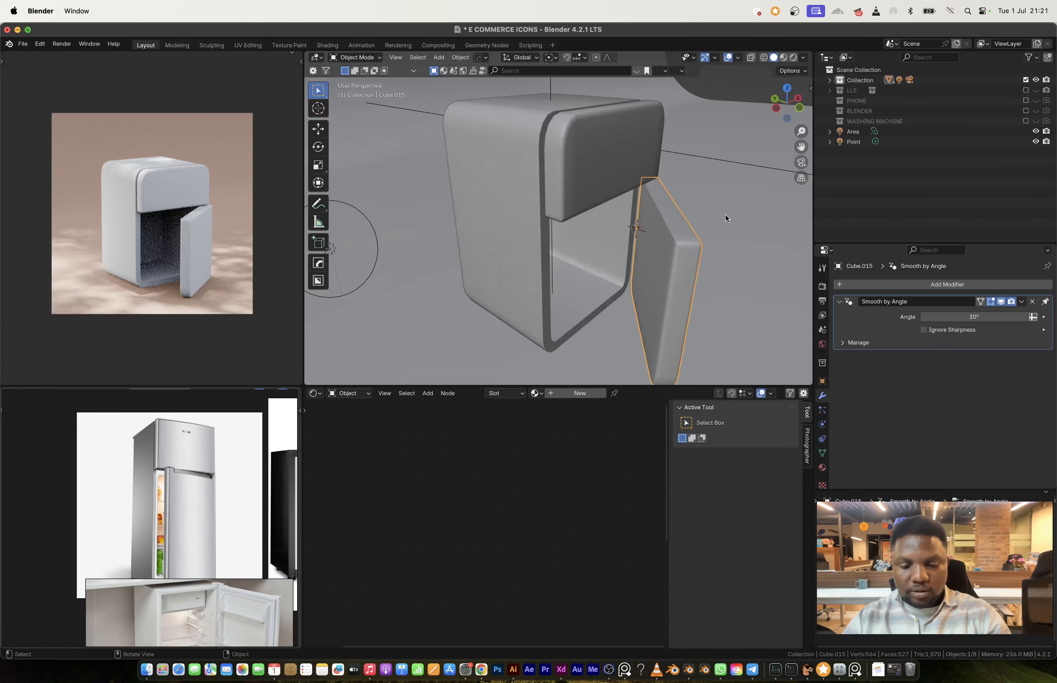
key("r")
key("z")
left_click(601, 234)
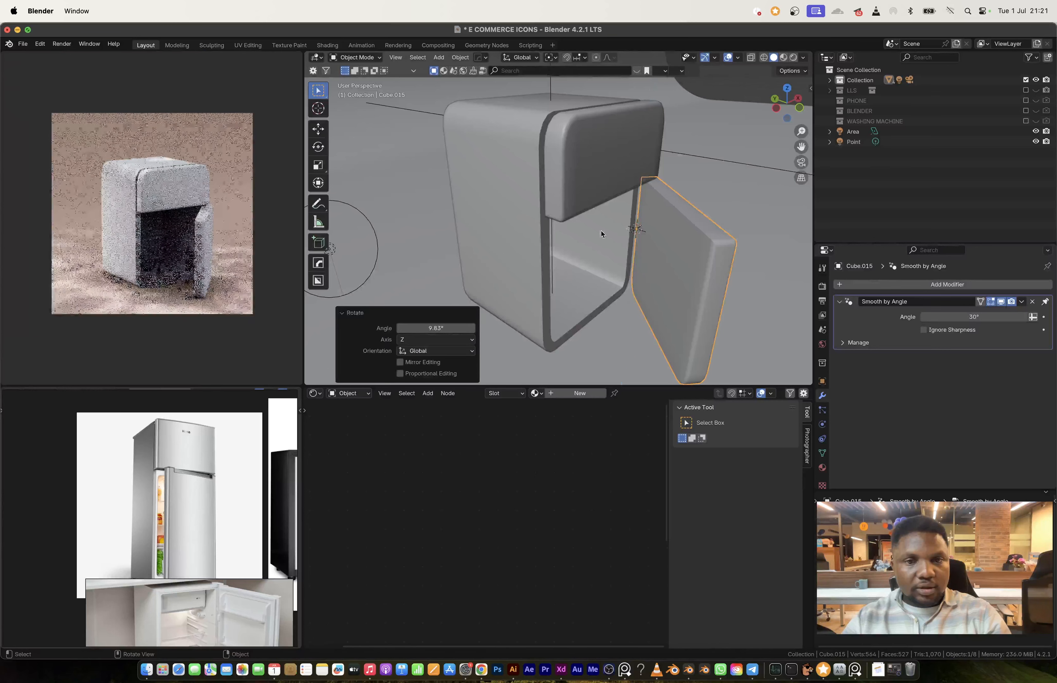
Step: Add one horizontal loop cut around the refrigerator body and slide it down toward the base with a factor of about 0.61
left_click(598, 224)
key("Tab")
scroll(492, 237, "up", 4)
key("ctrl+r")
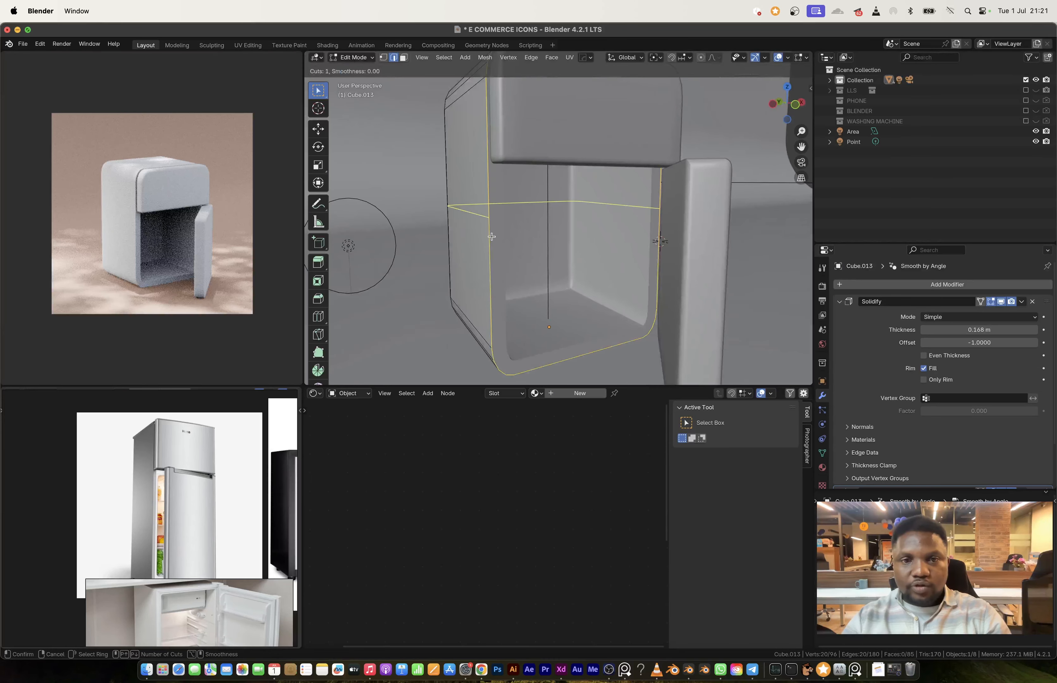
left_click(492, 237)
left_click(500, 312)
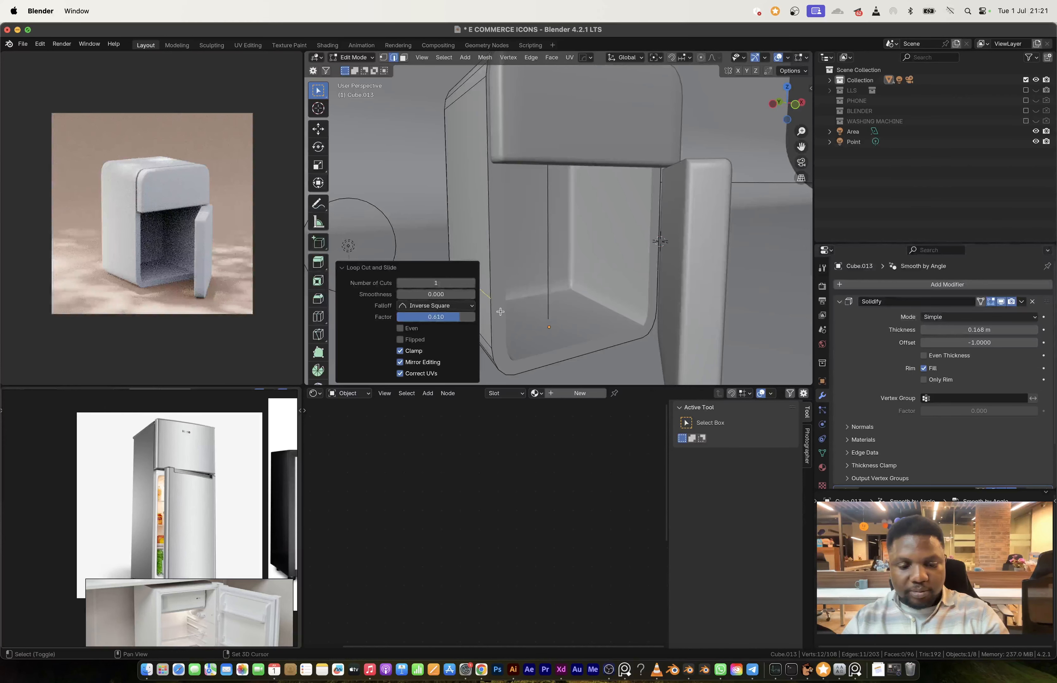
Step: Duplicate the new edge loop in place and separate the copy into its own object
key("shift+d")
right_click(575, 272)
key("p")
left_click(575, 271)
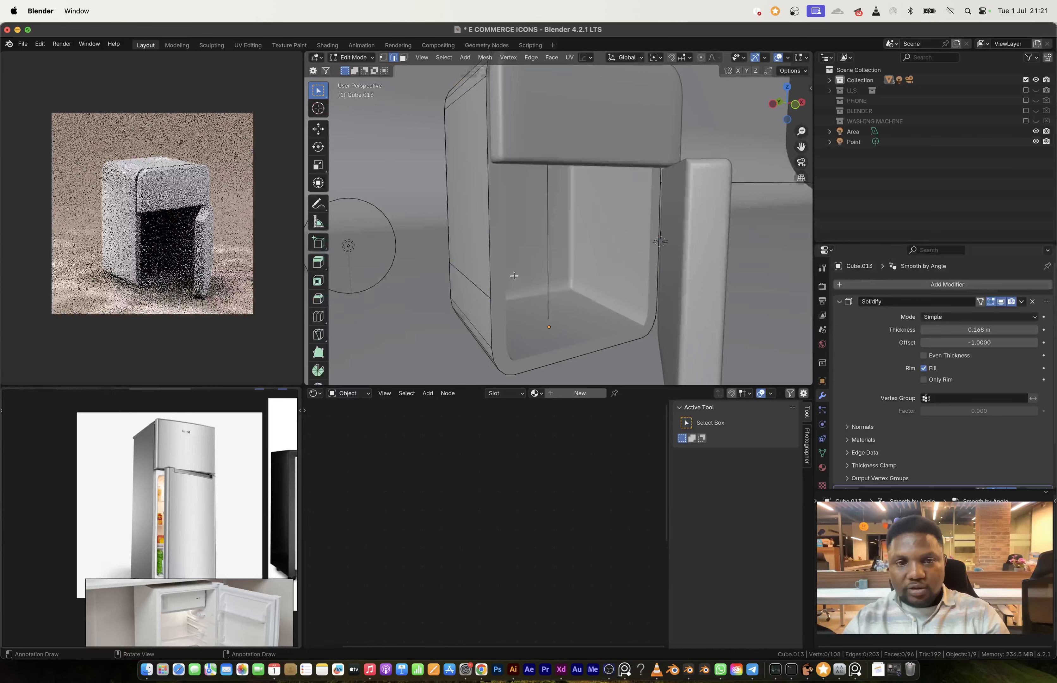
Step: Remove the Solidify modifier from the separated loop and scale its edges to about 0.83 to fit inside the body
key("Tab")
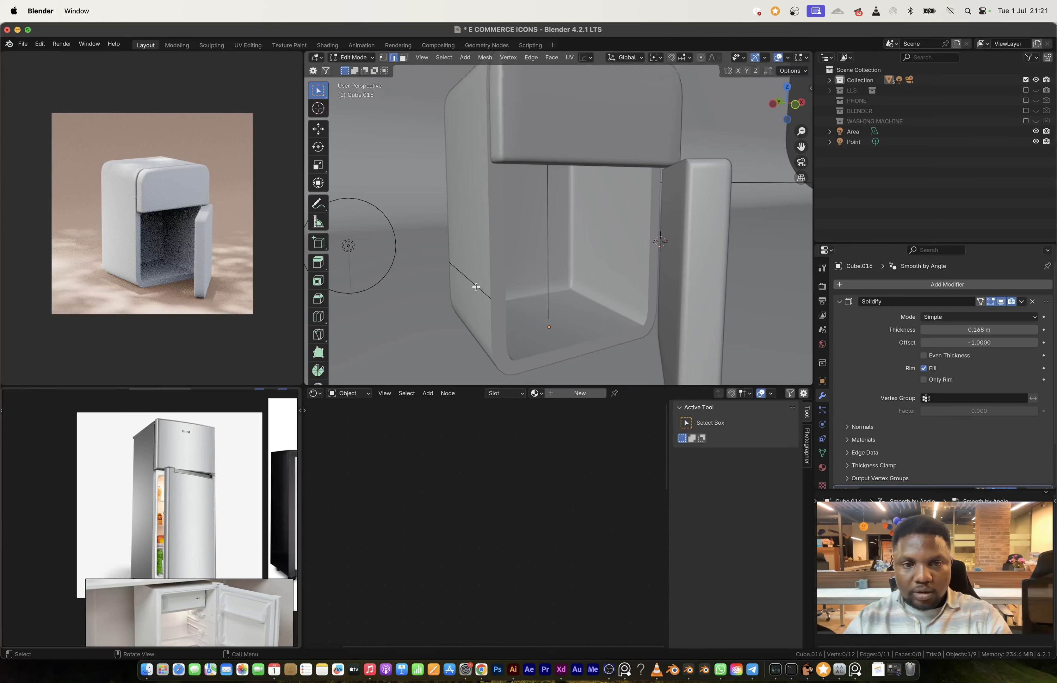
left_click(1032, 302)
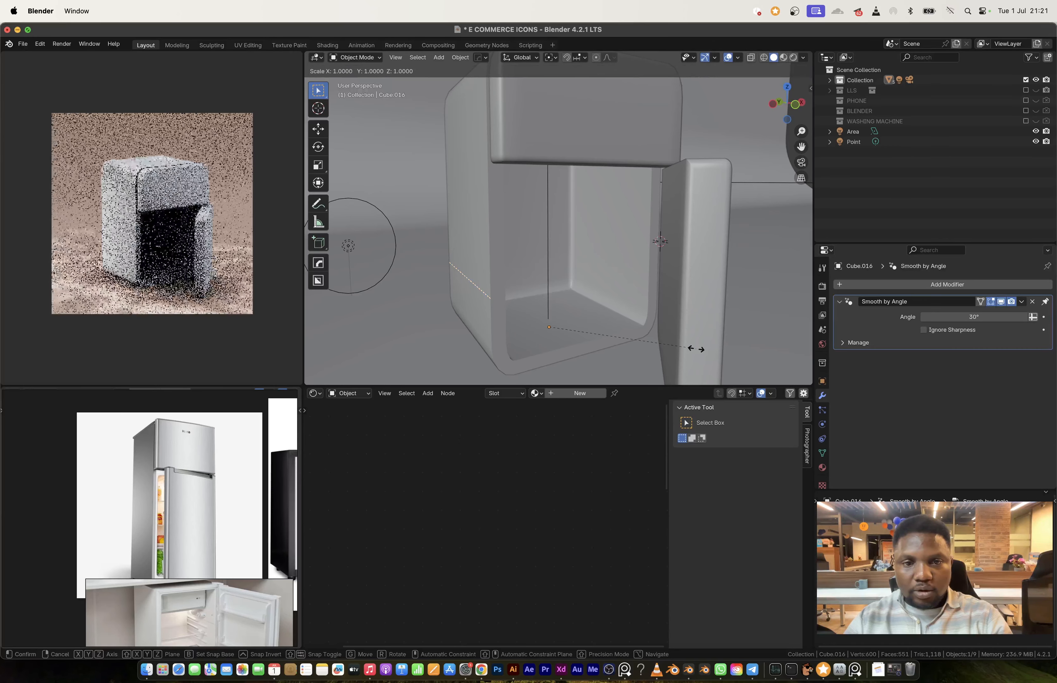
key("Tab")
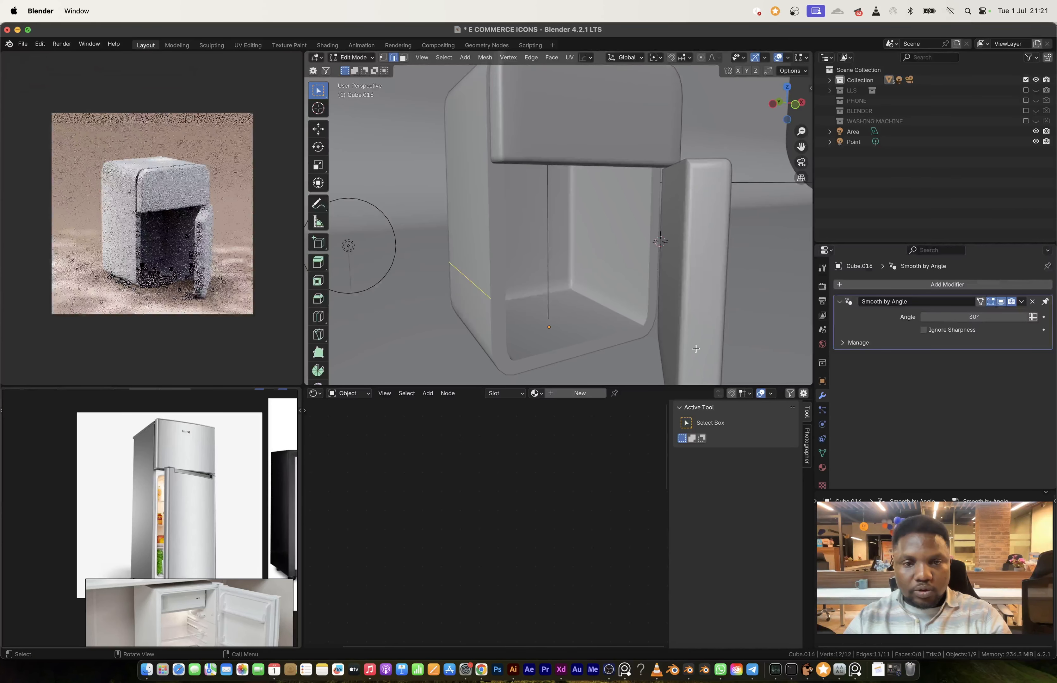
key("a")
key("s")
left_click(668, 338)
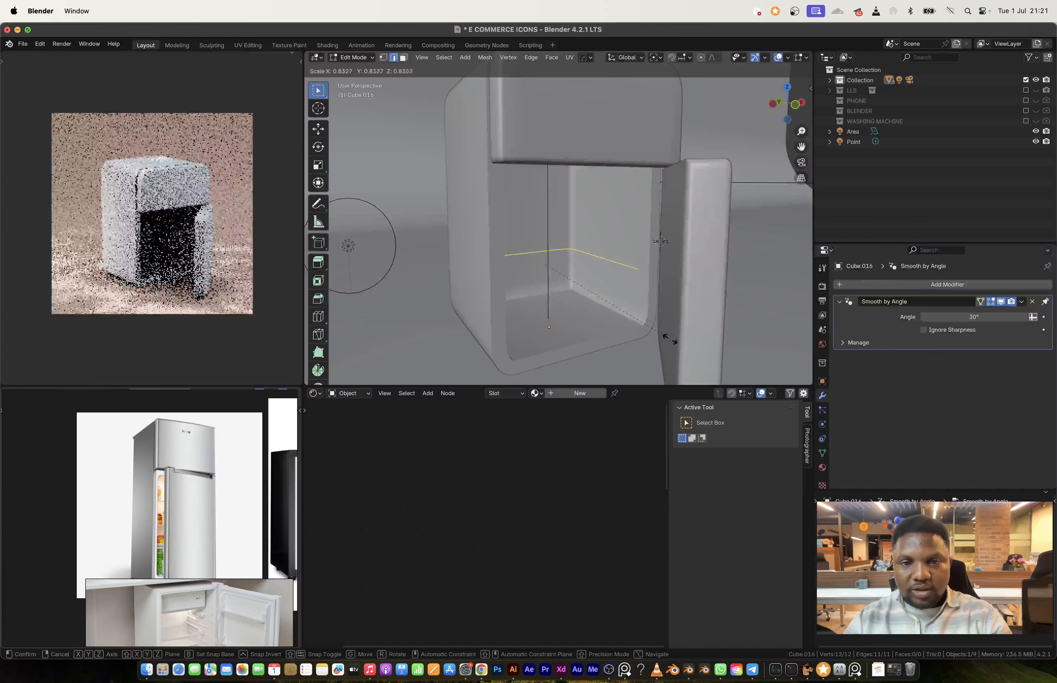
key("Tab")
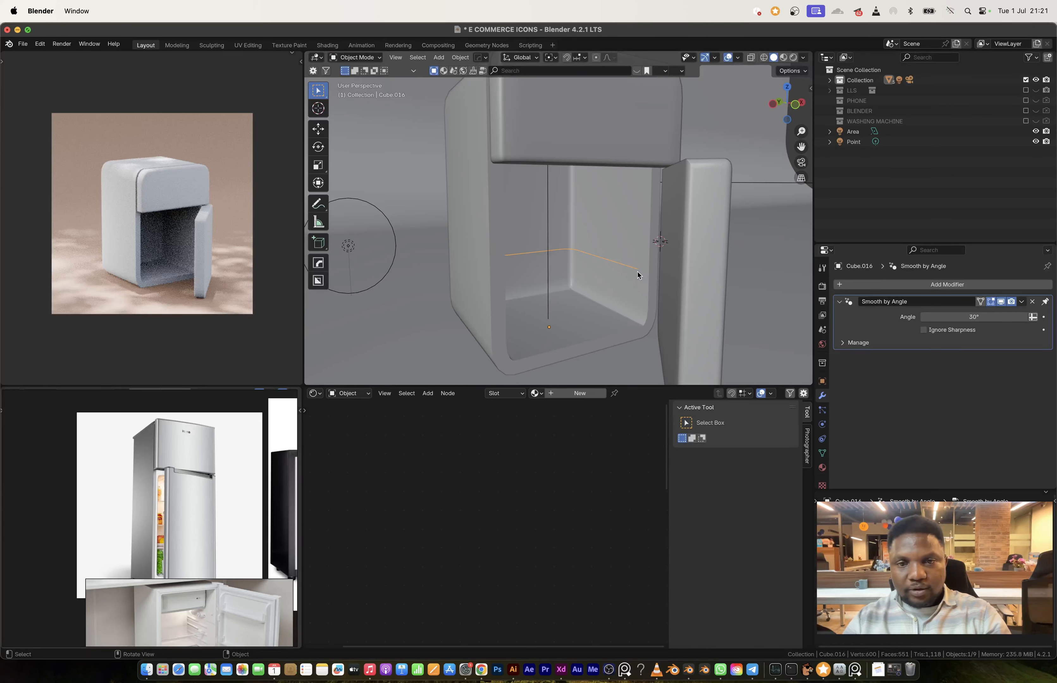
Step: Join the loop's two open end vertices with an edge and move it about -0.146 m along Y toward the opening
key("Tab")
key("1")
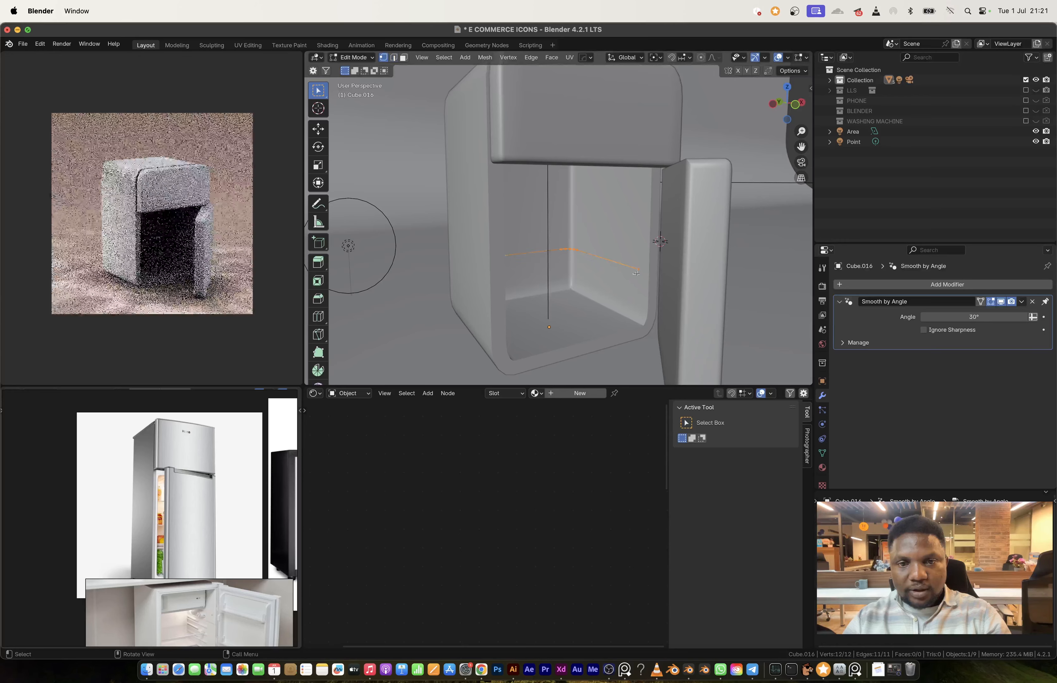
left_click(638, 272)
mouse_move(542, 300)
middle_mouse_down()
mouse_move(502, 308)
mouse_move(550, 313)
middle_mouse_up()
left_click(487, 292, "shift")
key("f")
key("g")
key("y")
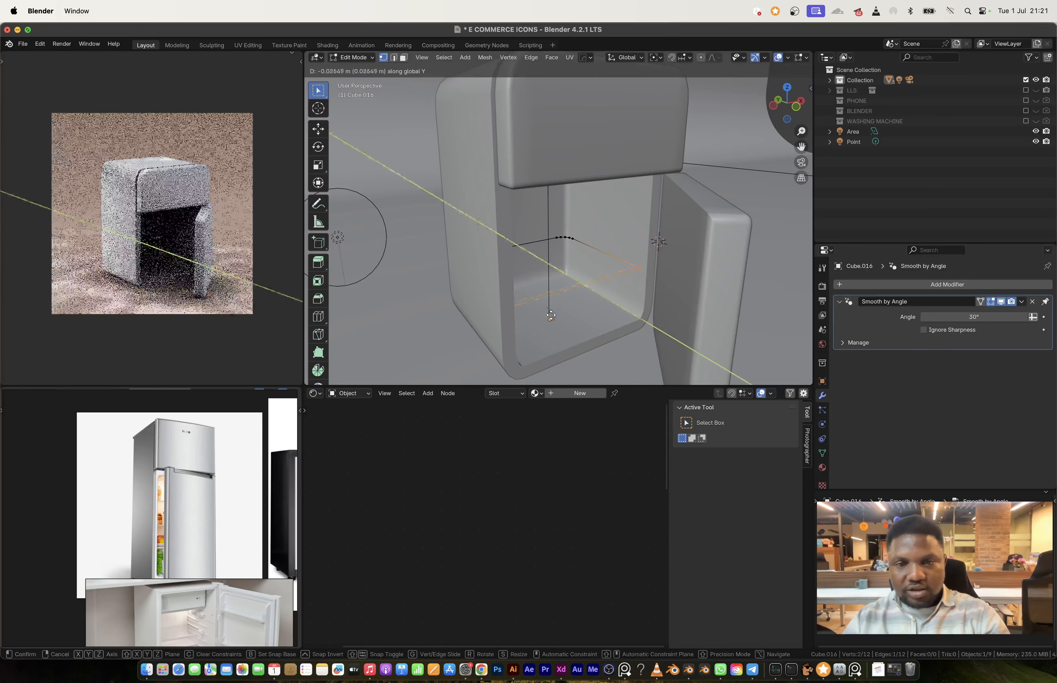
left_click(556, 313)
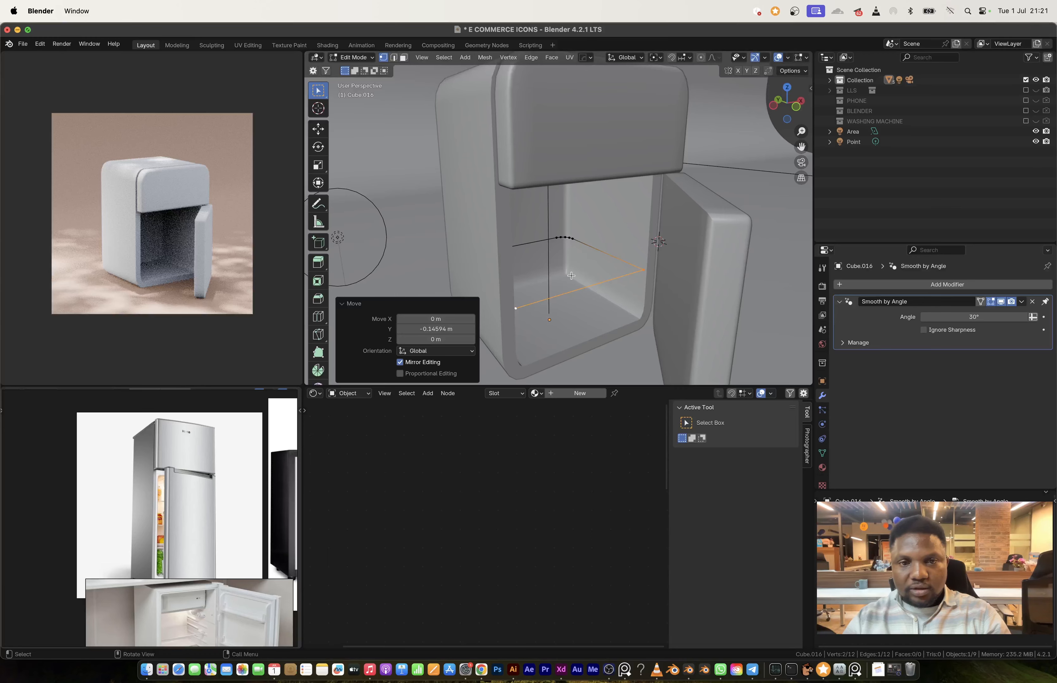
Step: Fill the closed loop with a face and extrude it downward along Z by about 0.7 m to form a drawer block
key("a")
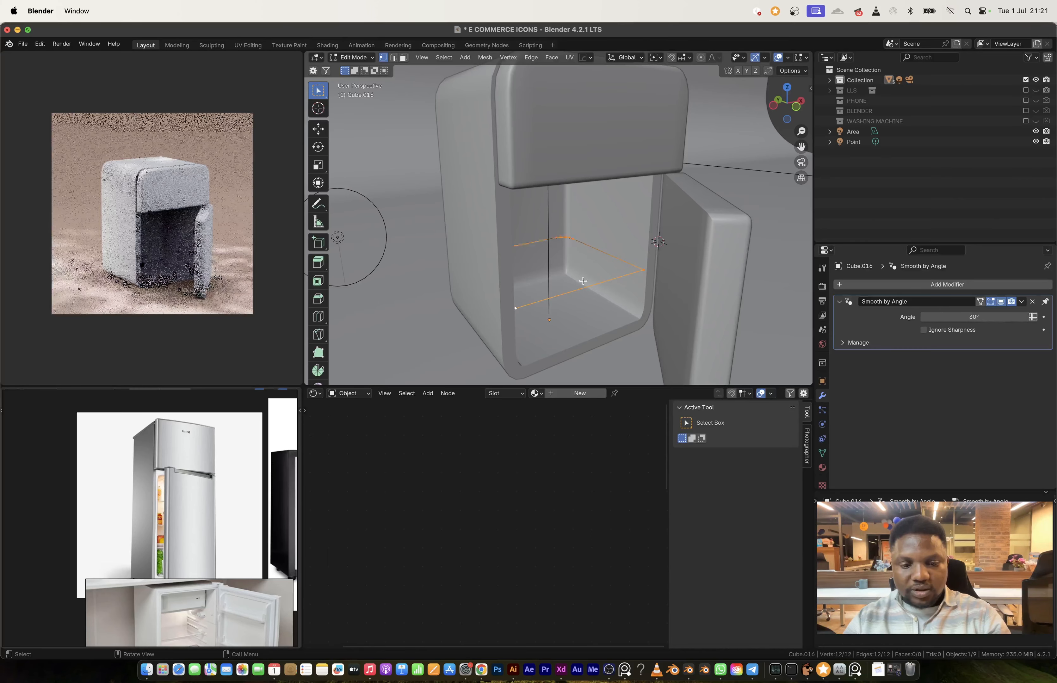
key("f")
middle_click_drag(584, 280, 587, 274)
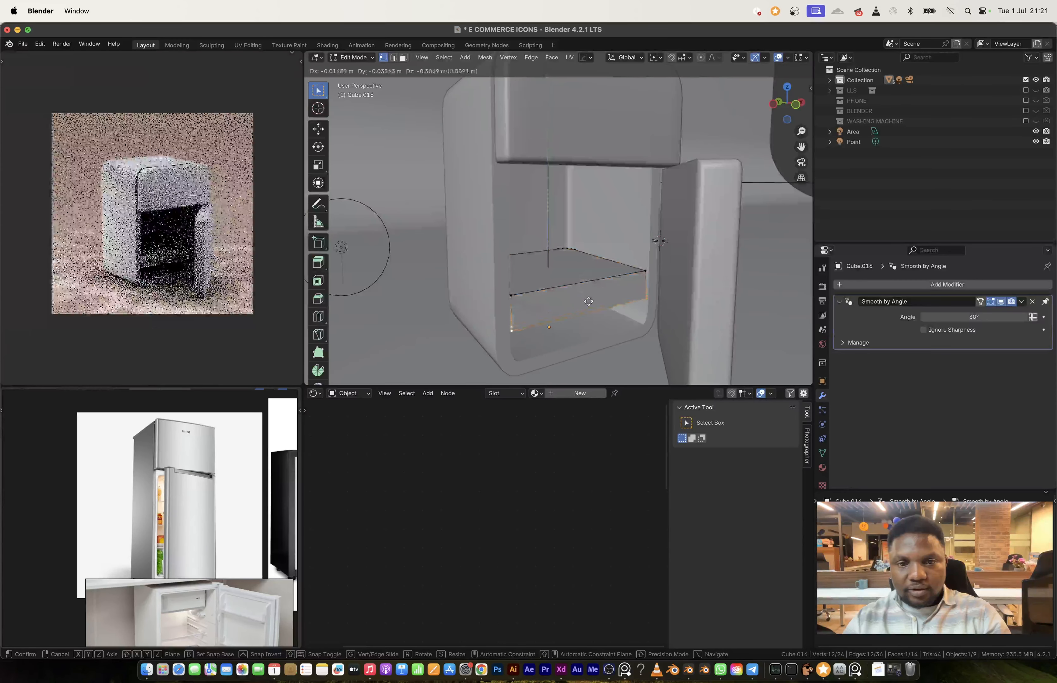
key("z")
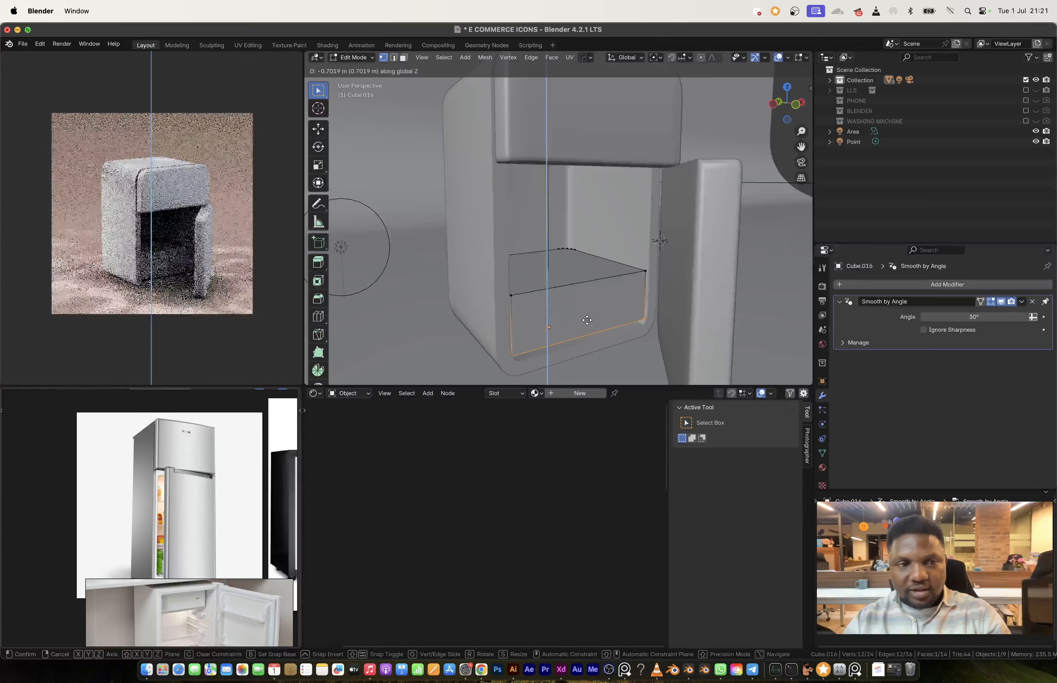
left_click(586, 317)
Step: Move the drawer block about -0.136 m along Z toward the refrigerator's base
key("Tab")
key("g")
key("z")
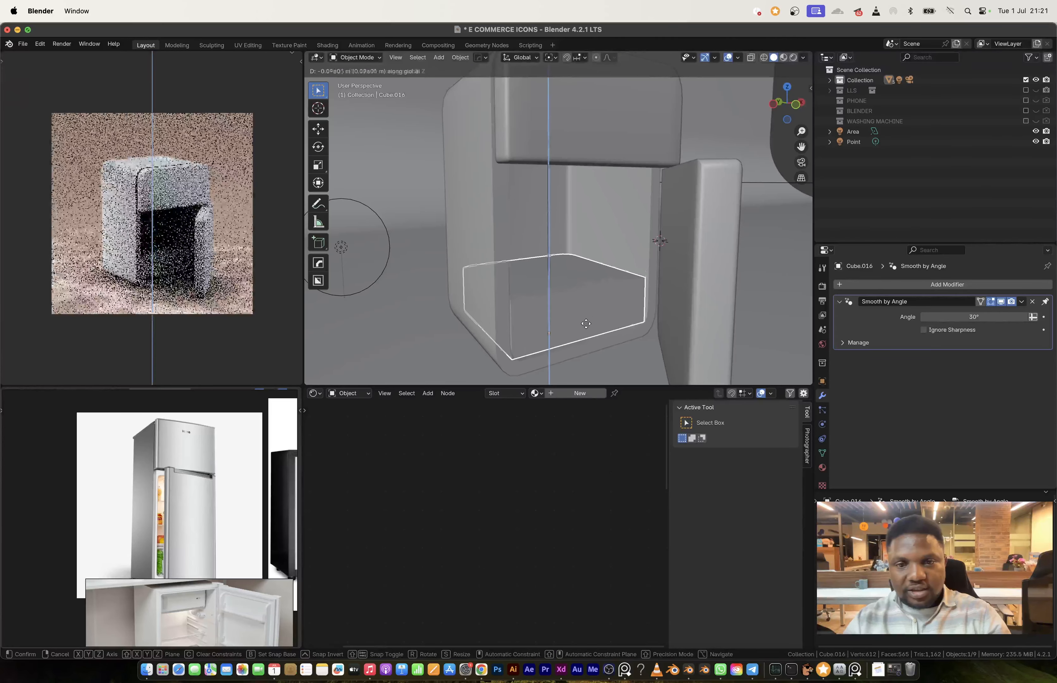
left_click(587, 326)
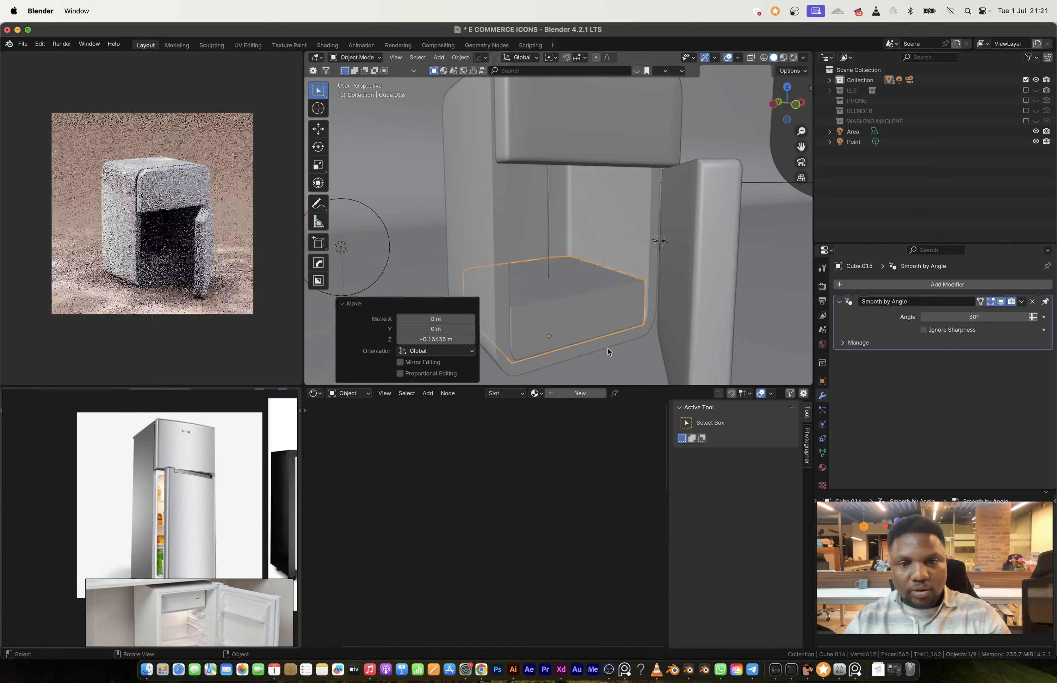
Step: Inset the block's top face by about 0.084 m and extrude it about 0.403 m downward to hollow out the drawer
key("Tab")
key("3")
left_click(570, 290)
key("i")
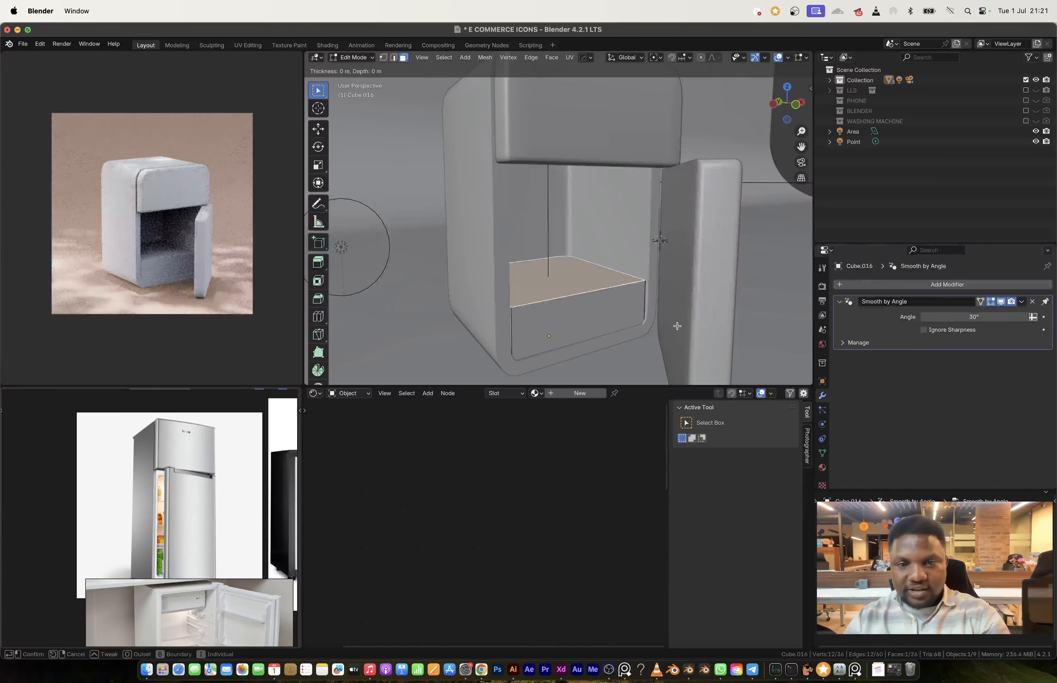
left_click(675, 326)
key("e")
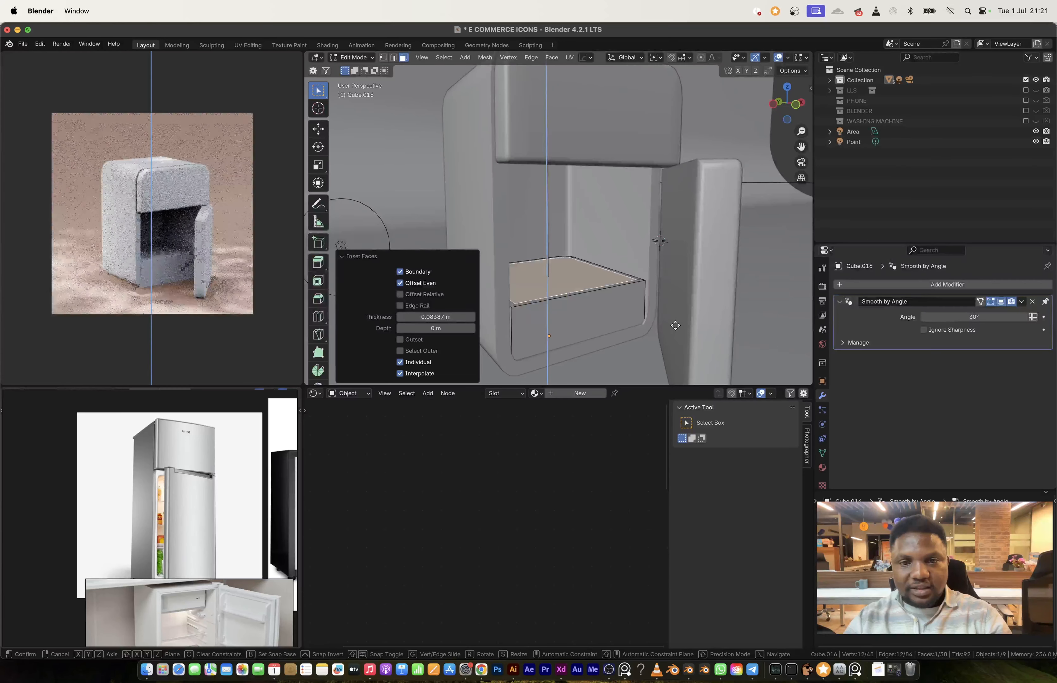
left_click(681, 351)
Step: Add a horizontal loop cut near the drawer's upper rim and extrude the narrow front strip outward by about 0.08 m as a lip
key("ctrl+r")
left_click(637, 294)
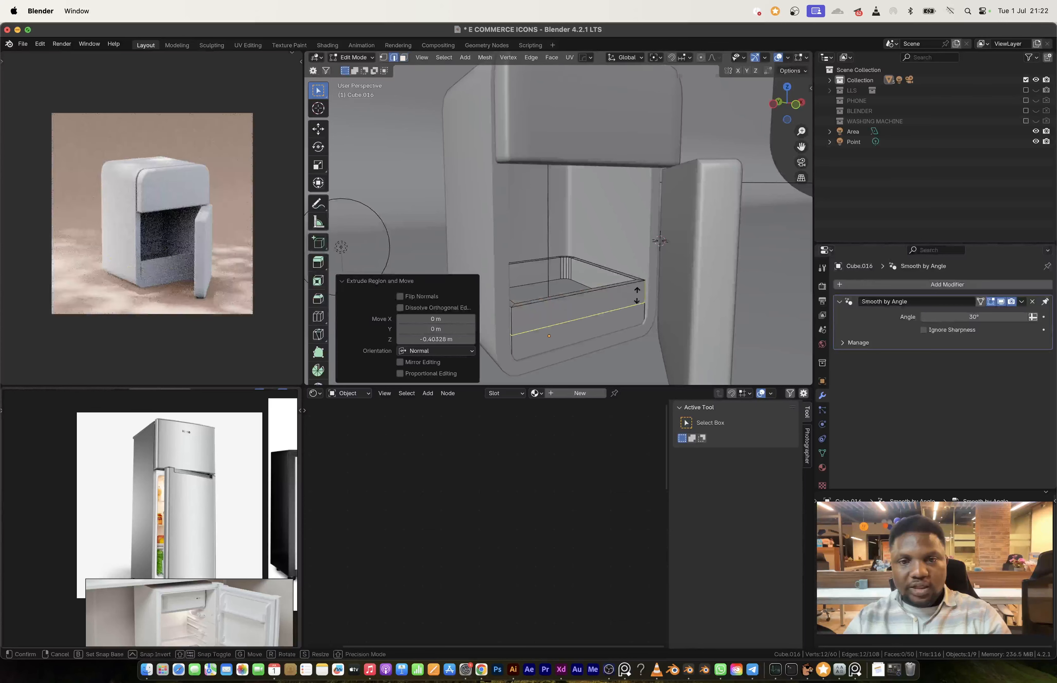
left_click(633, 282)
key("3")
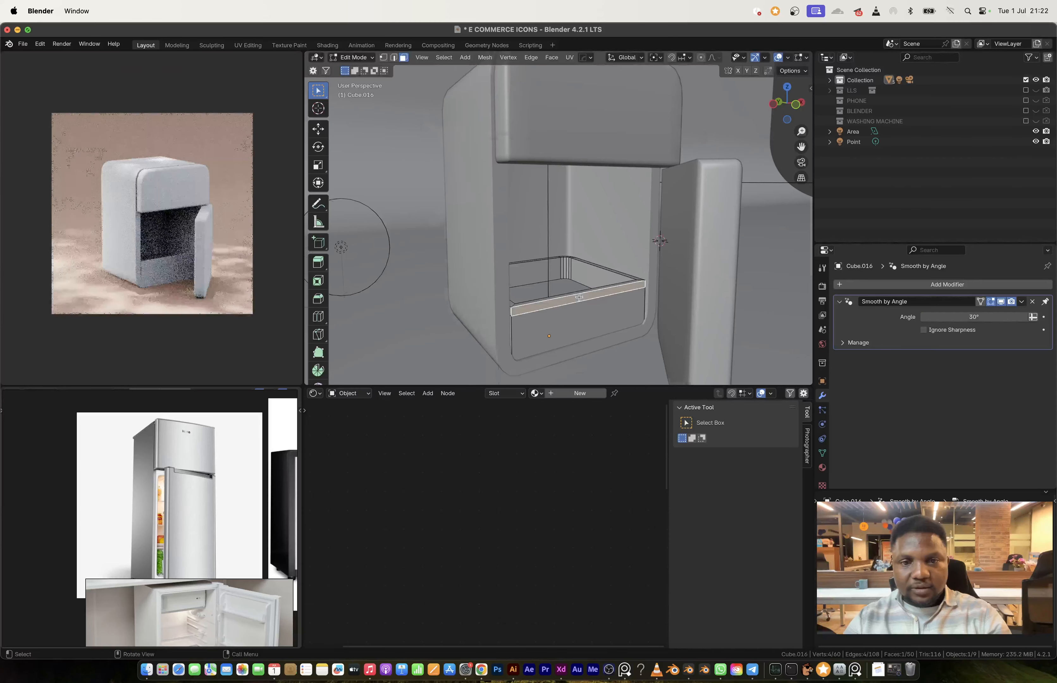
scroll(579, 296, "up", 3)
key("e")
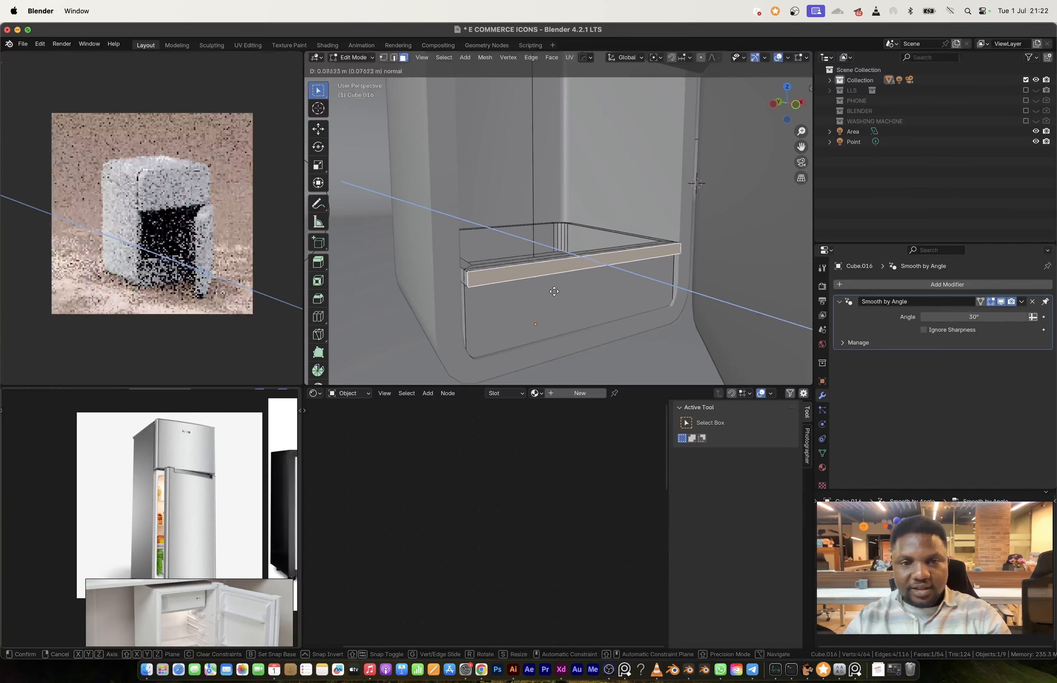
left_click(554, 291)
Step: Select the drawer's entire mesh and view it from the back
key("a")
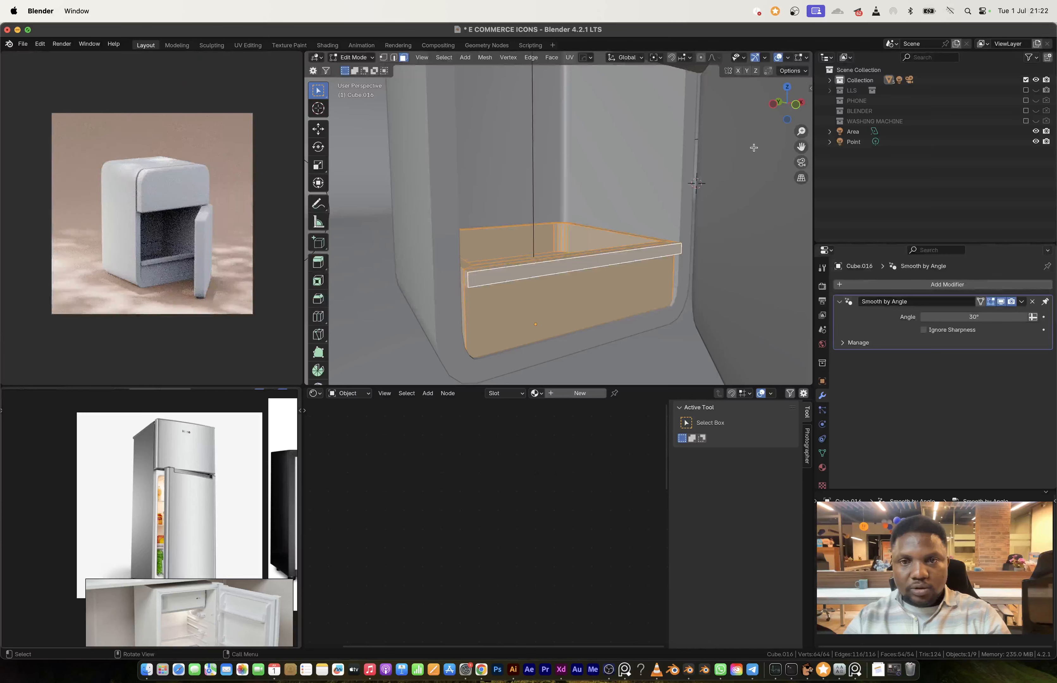
left_click(781, 104)
scroll(646, 248, "down", 3)
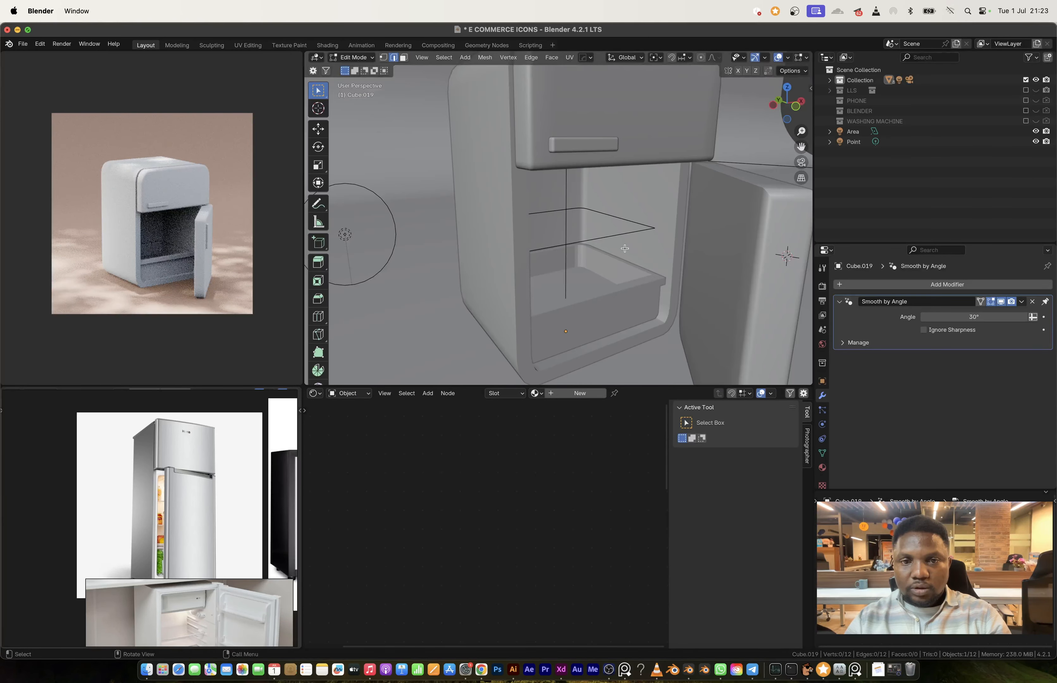
Step: Scale the upper shelf loop to about 1.087 and fill it with a face
key("s")
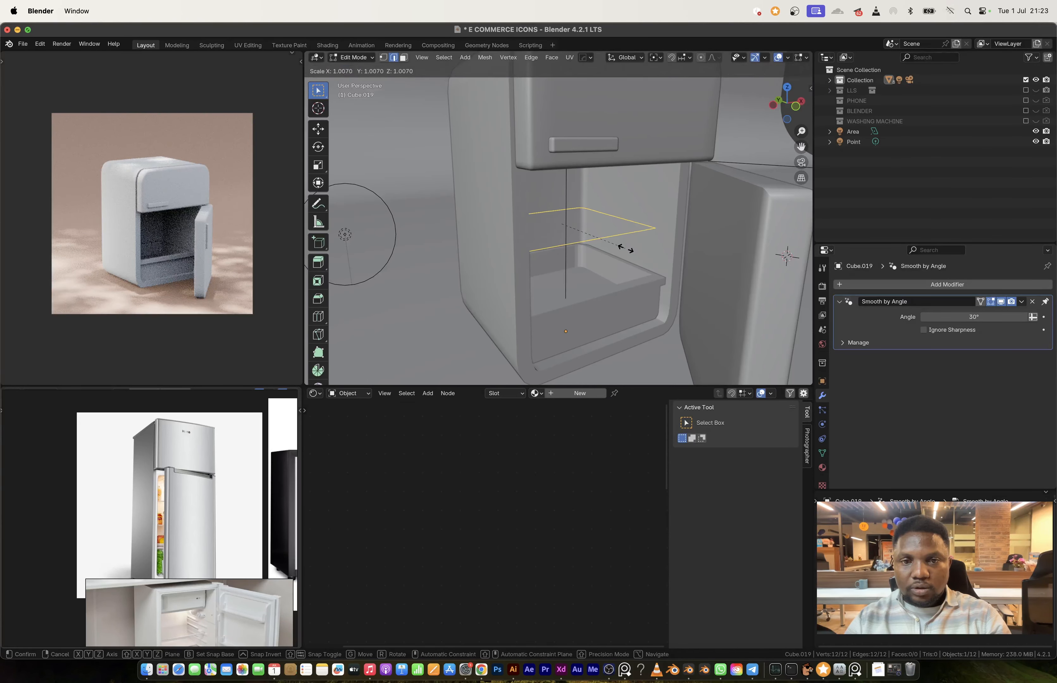
left_click(622, 251)
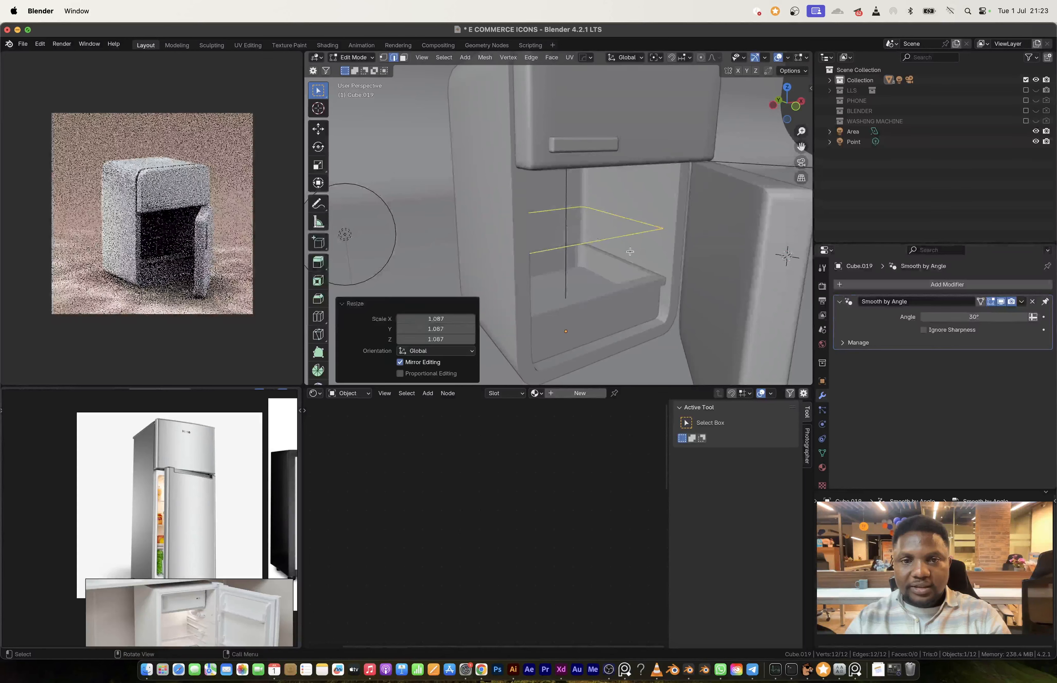
key("1")
key("f")
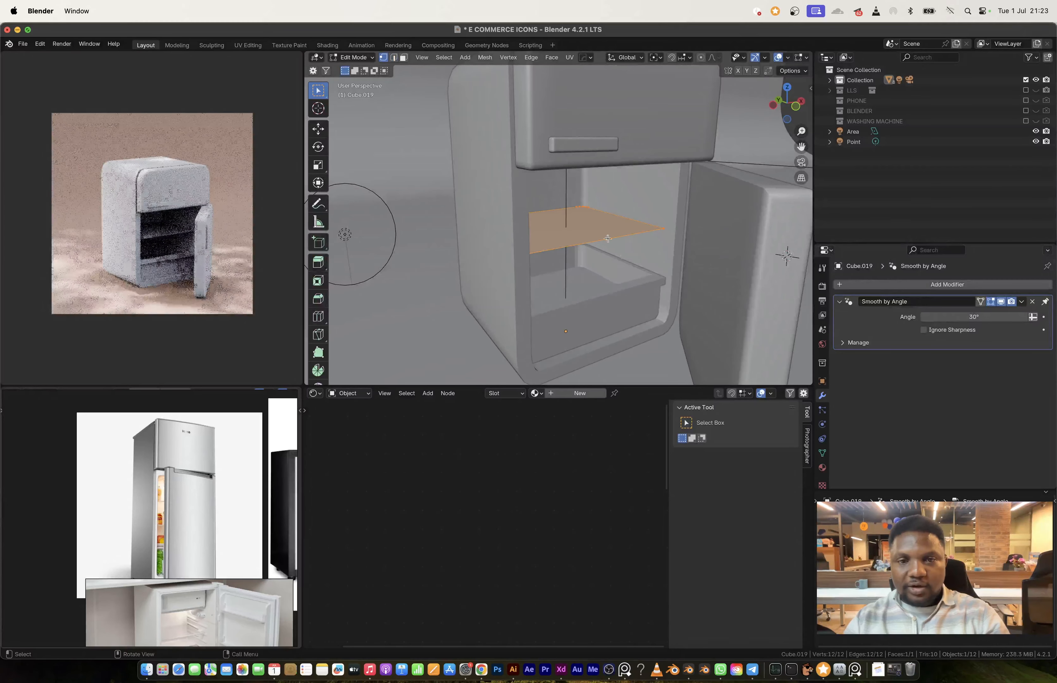
Step: Connect the shelf's two rounded rear corners with a straight edge between their front-most vertices
middle_click_drag(622, 253, 585, 229)
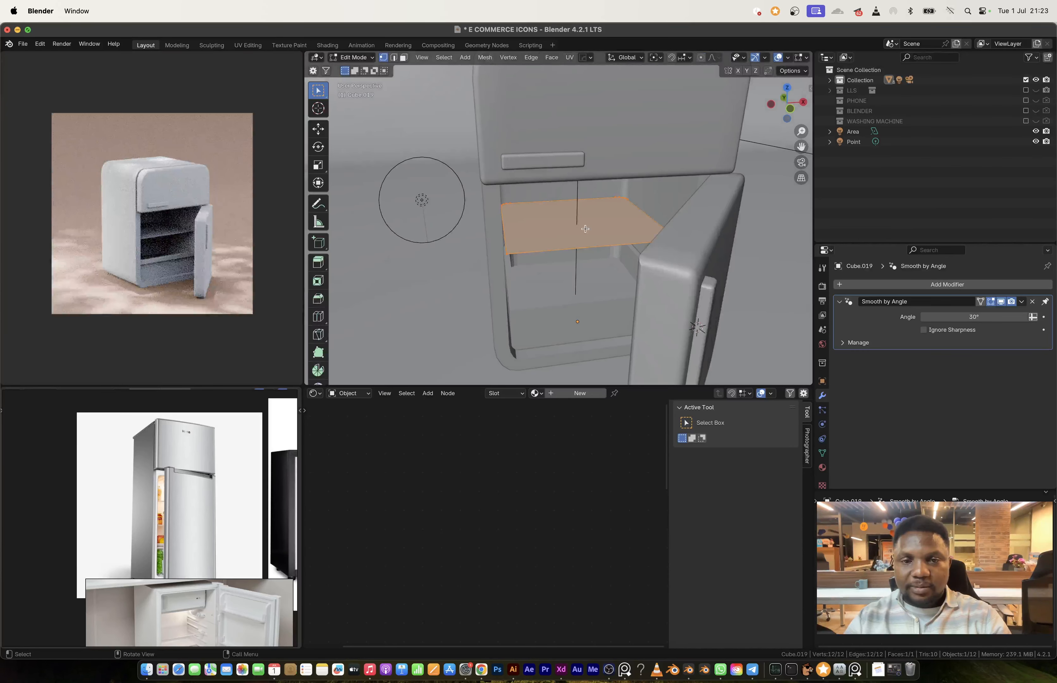
left_click(627, 202)
middle_click_drag(520, 216, 506, 214)
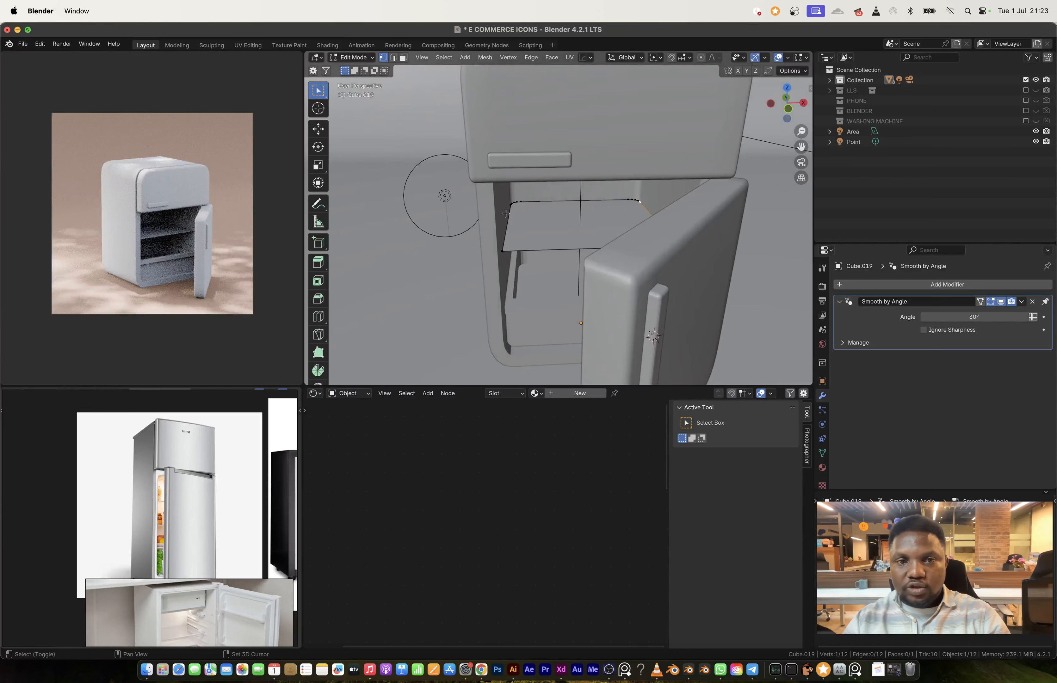
key("j")
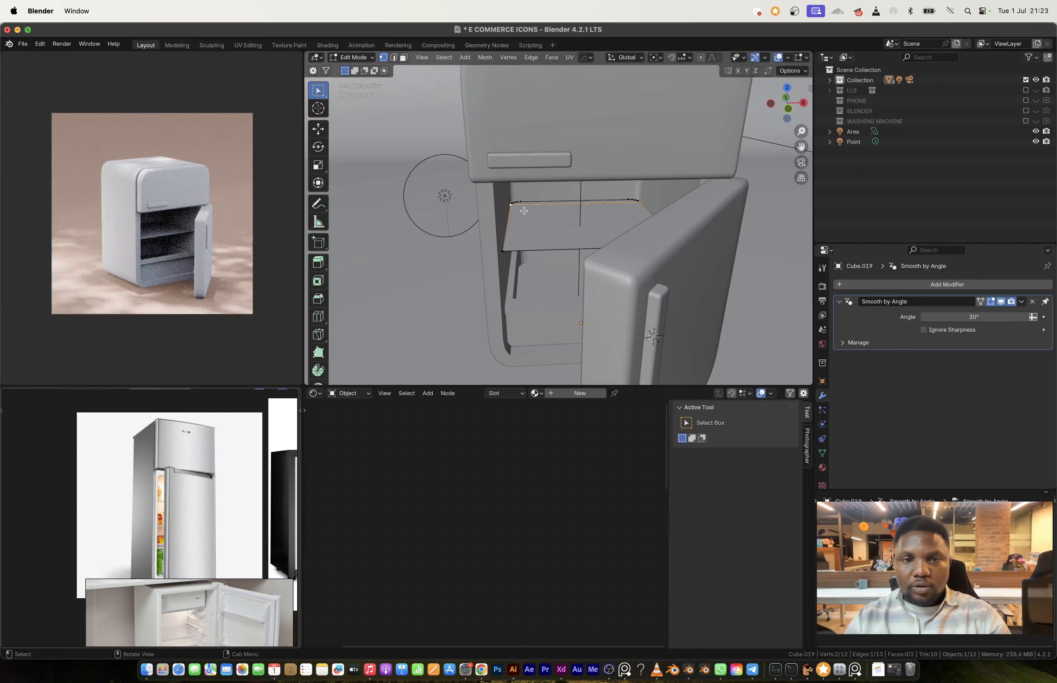
Step: Add a centred front-to-back loop cut on the shelf and bevel it with one segment to about 0.84 m
left_click(525, 204, "shift")
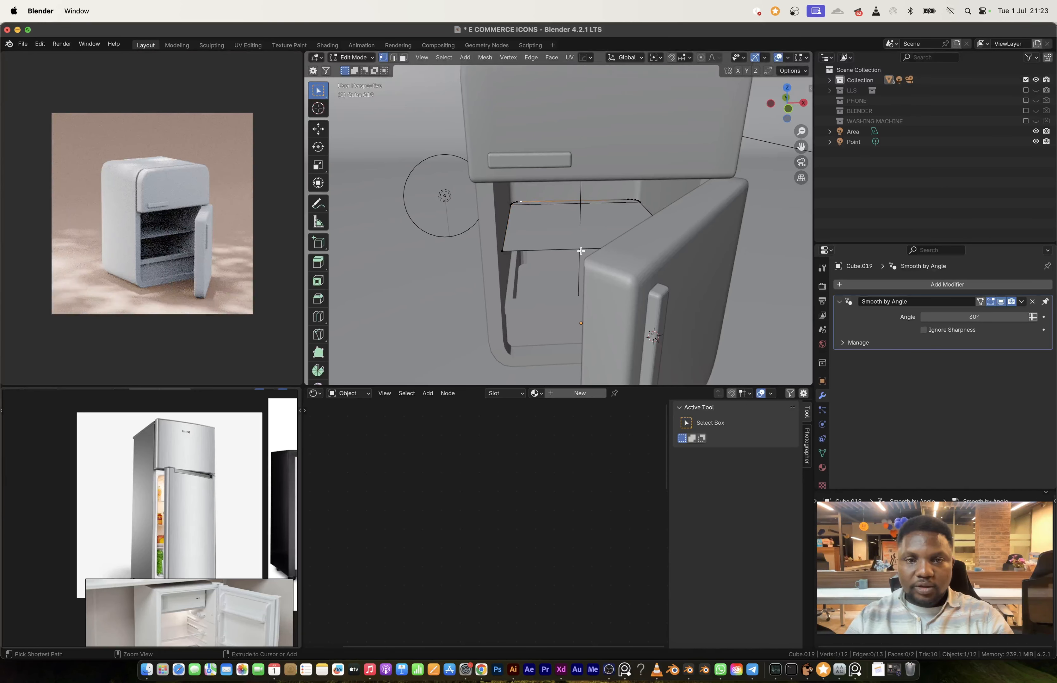
key("ctrl+r")
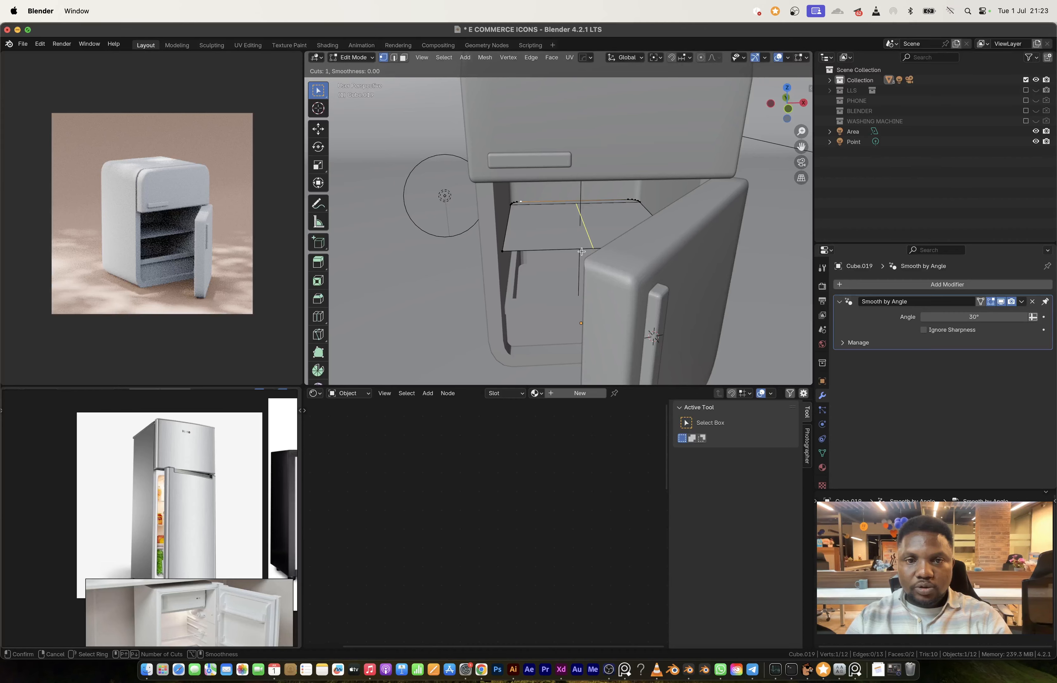
left_click(581, 252)
right_click(581, 252)
key("ctrl+b")
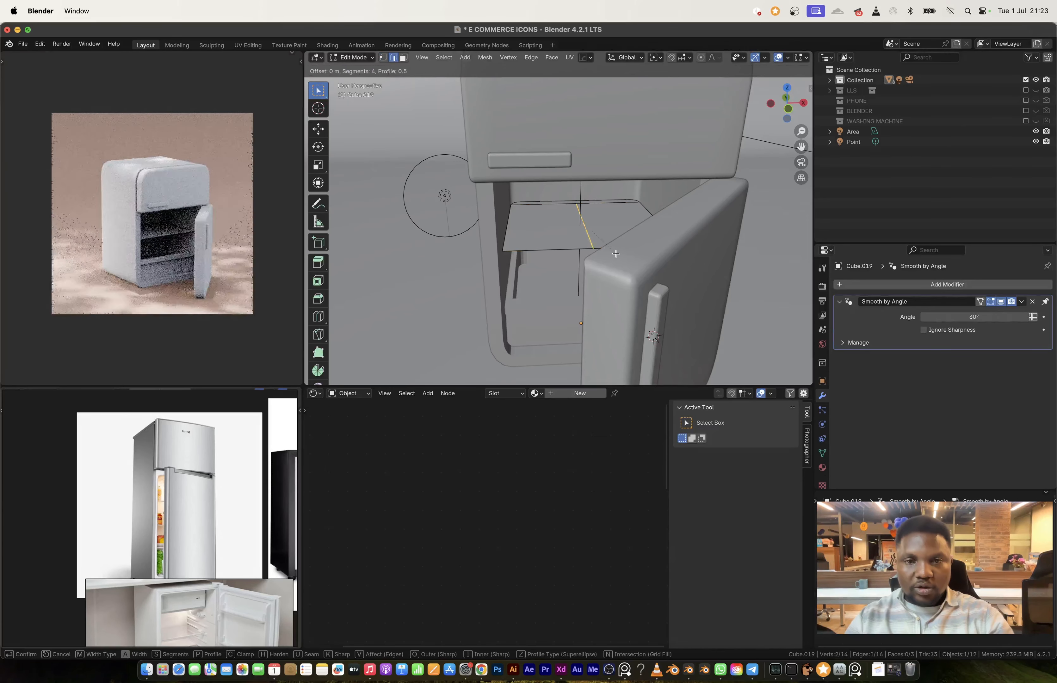
left_click(387, 295)
Step: Join the bevelled strip's rear vertices to the matching rear edge vertices on both sides of the shelf
key("1")
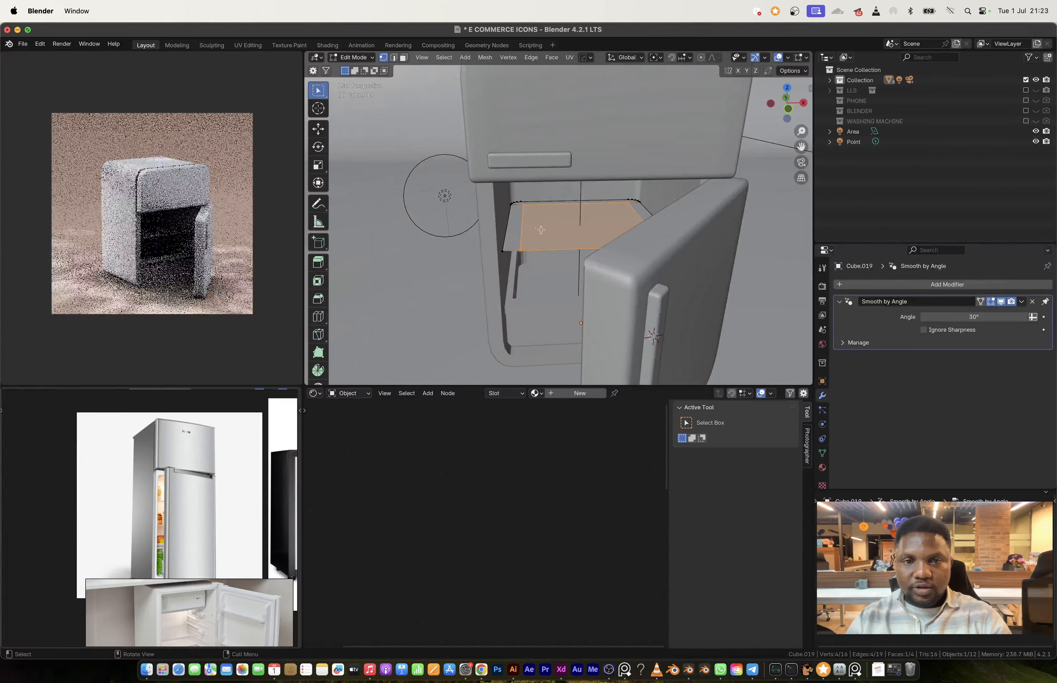
left_click(524, 202)
left_click(536, 203, "shift")
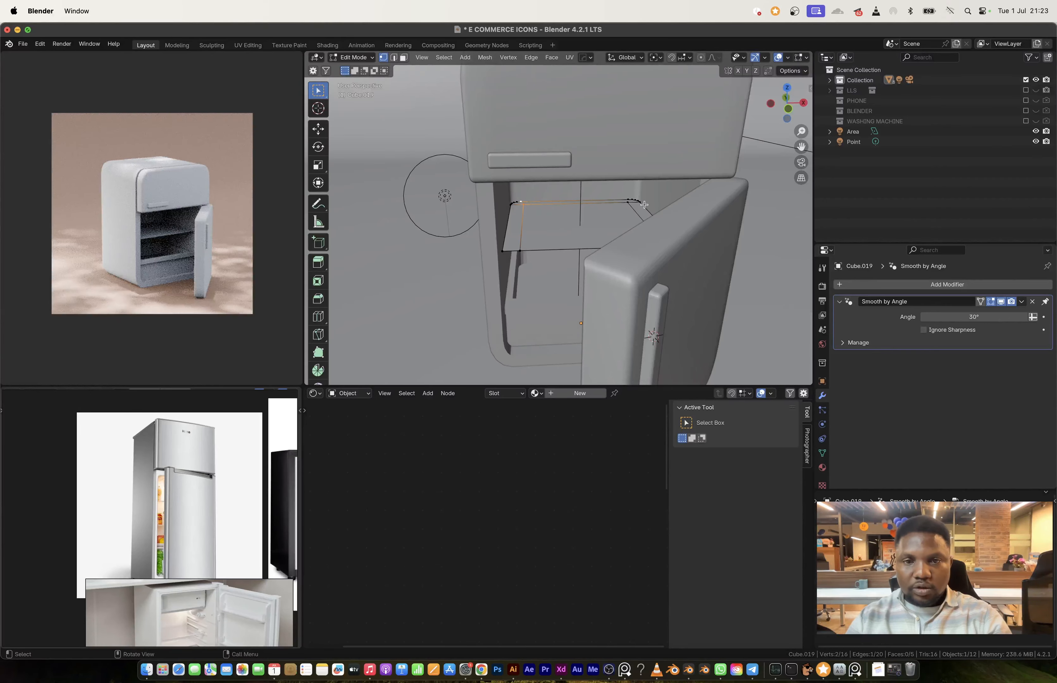
key("j")
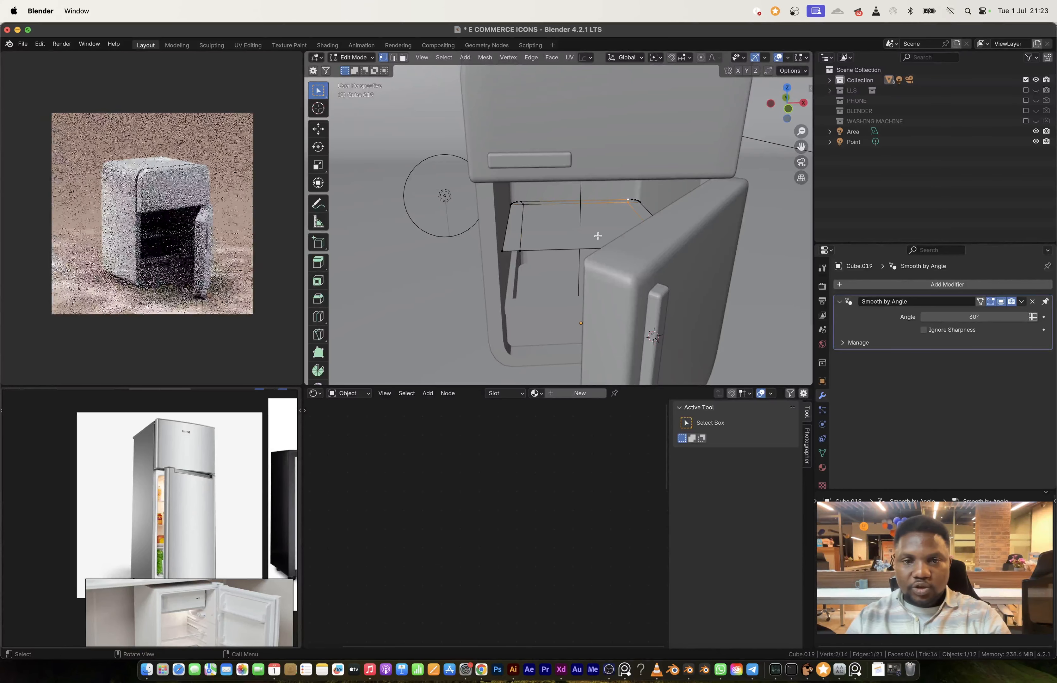
Step: Add nine evenly spaced front-to-back loop cuts across the shelf's central section and finish editing the mesh
key("ctrl+r")
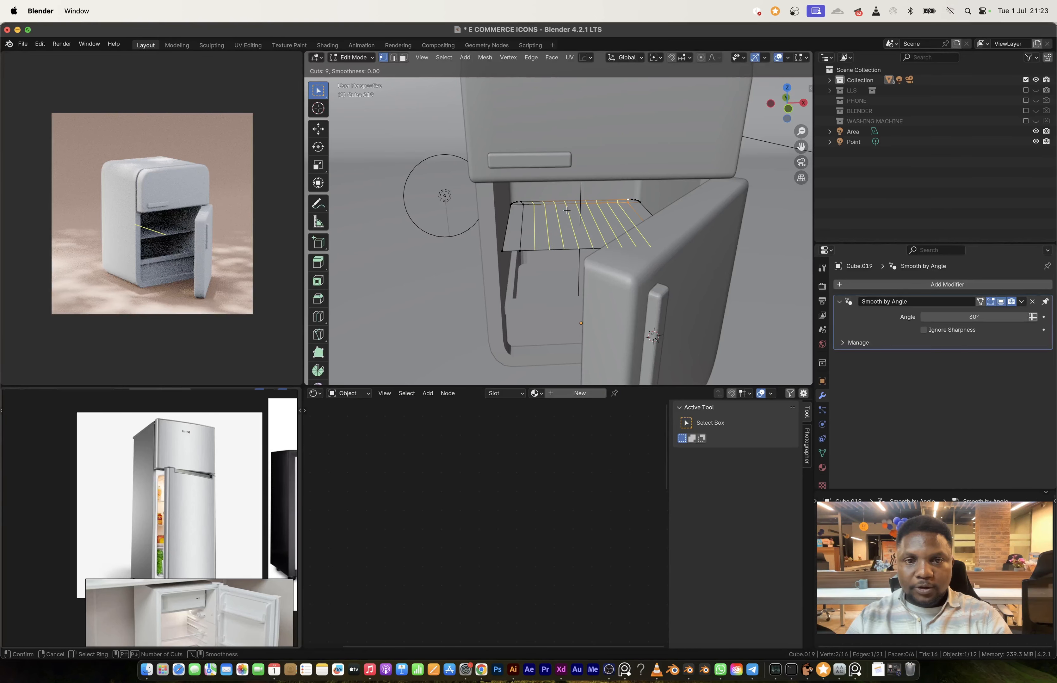
left_click(567, 210)
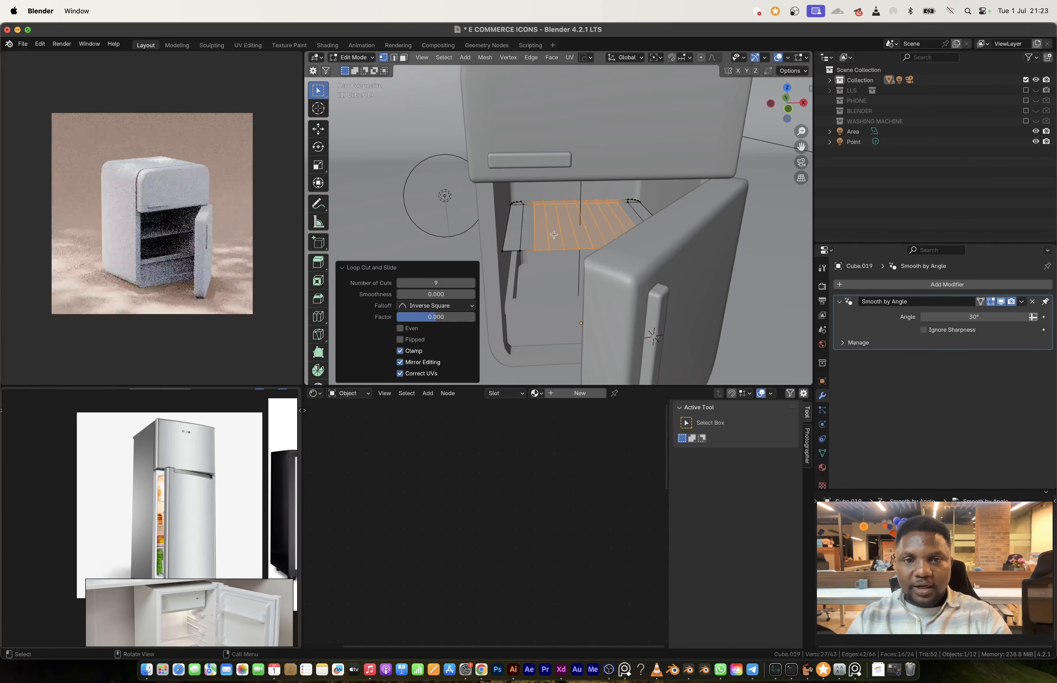
key("Tab")
Step: Add a Wireframe modifier with 0.03125 m thickness to turn the shelf into a wire rack, and apply the rack's transform
middle_click_drag(568, 212, 589, 235)
key("q")
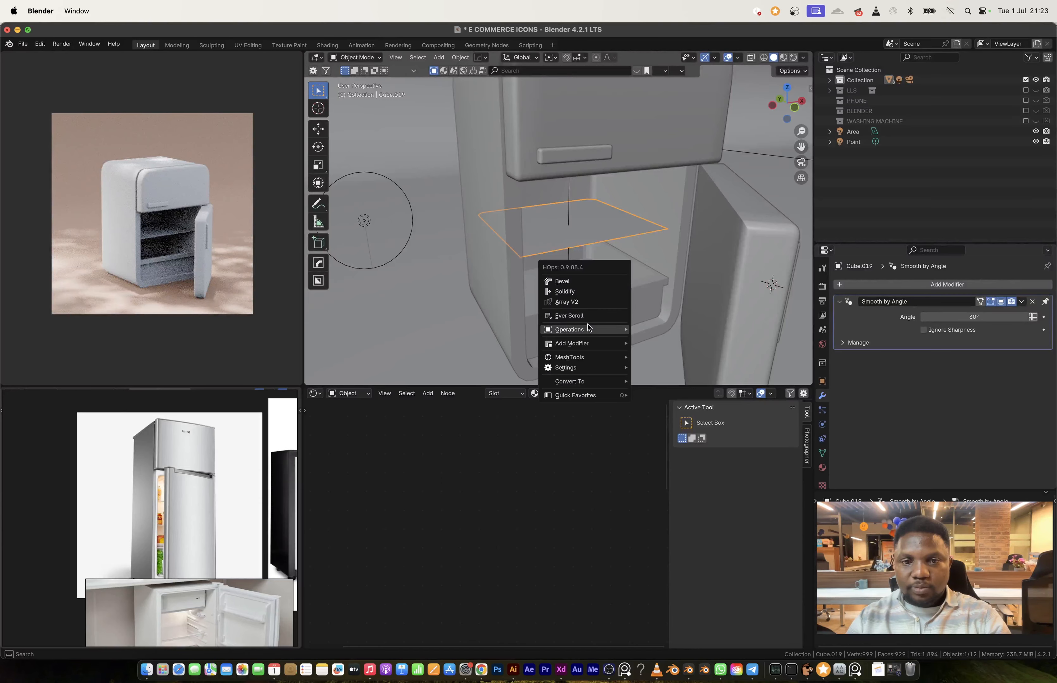
mouse_move(587, 344)
left_click(734, 411)
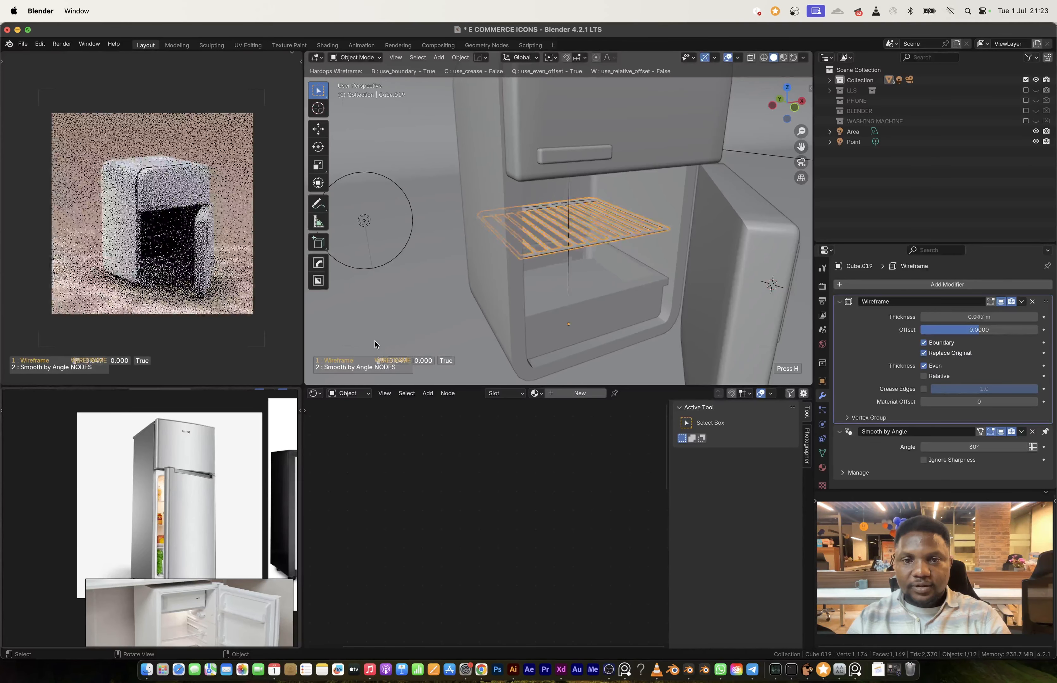
left_click(384, 92)
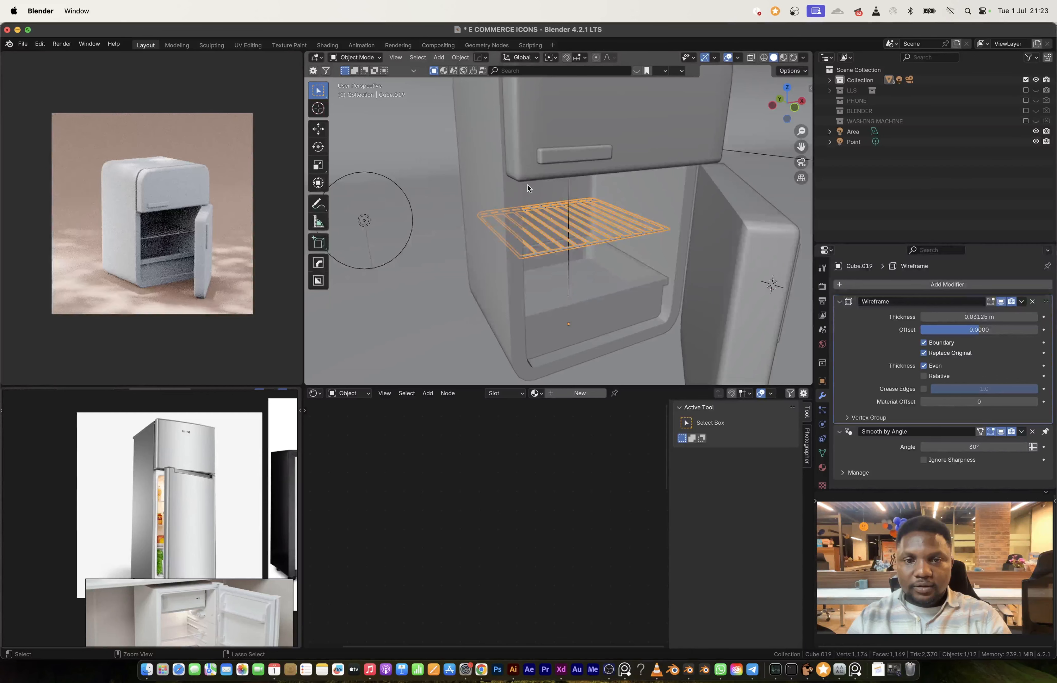
key("ctrl+a")
left_click(594, 273)
Step: Select the drawer at the refrigerator's base and open its mesh for editing
middle_click_drag(594, 273, 537, 219)
middle_click_drag(582, 301, 568, 264)
left_click(560, 268)
key("Tab")
key("ctrl+r")
scroll(572, 260, "up", 11)
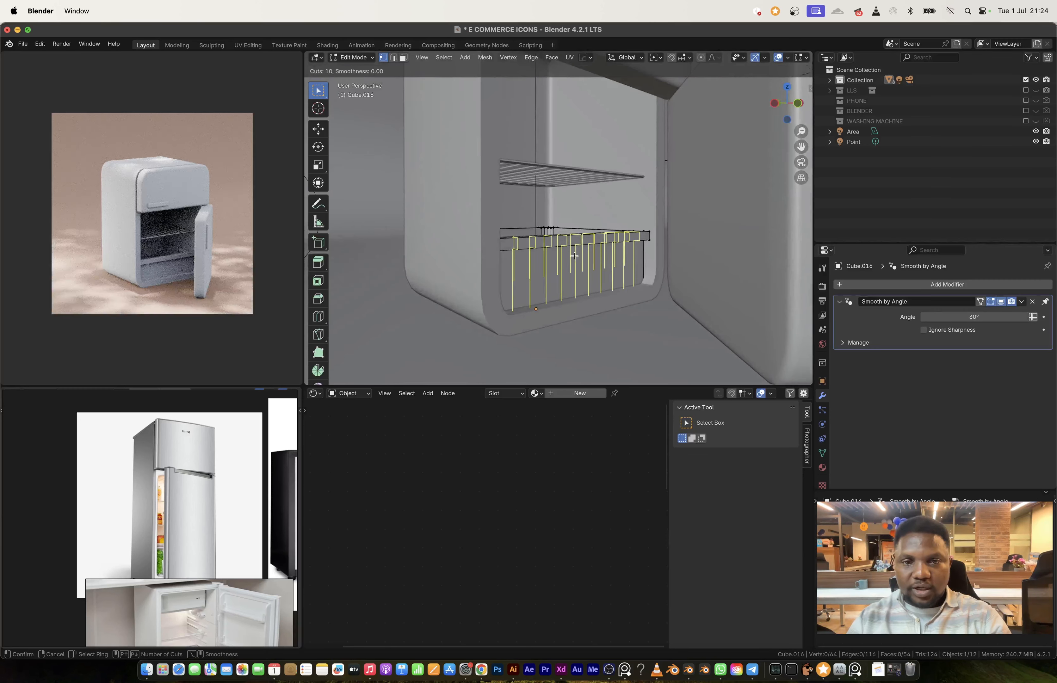
scroll(574, 256, "down", 6)
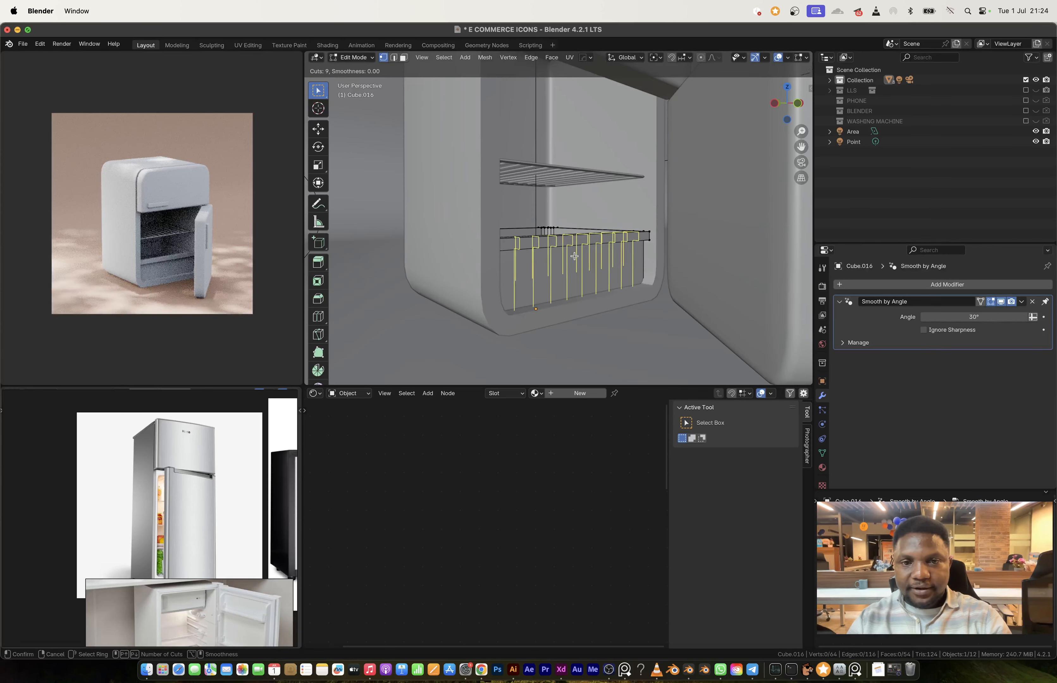
scroll(574, 256, "down", 5)
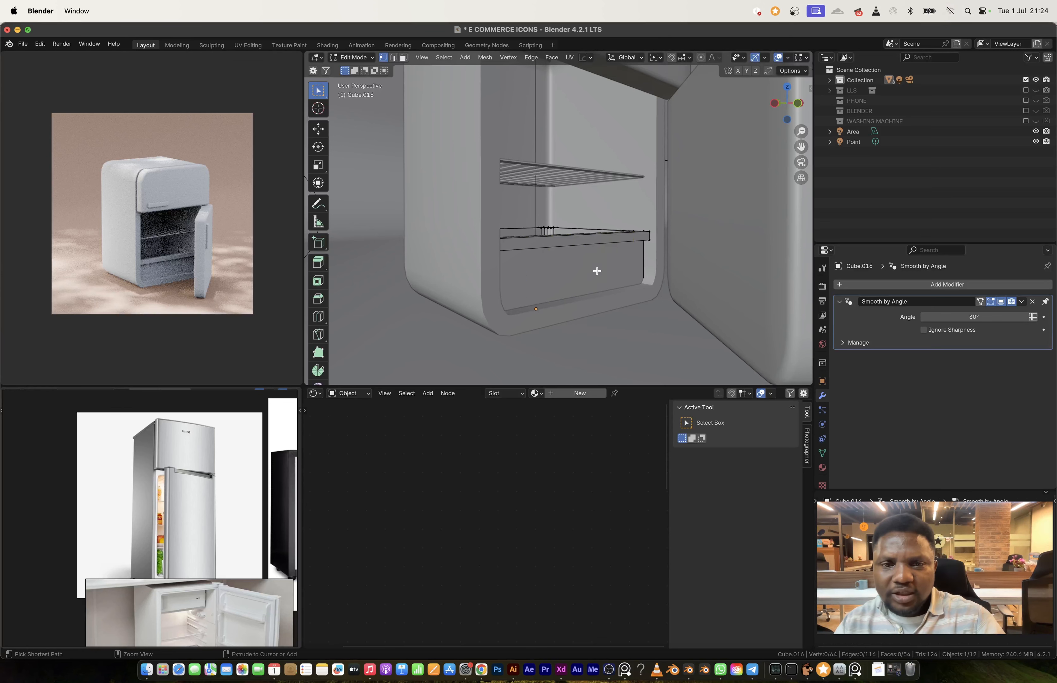
Step: Add three evenly spaced horizontal loop cuts around the drawer body below the lip, without sliding them
scroll(641, 262, "up", 2)
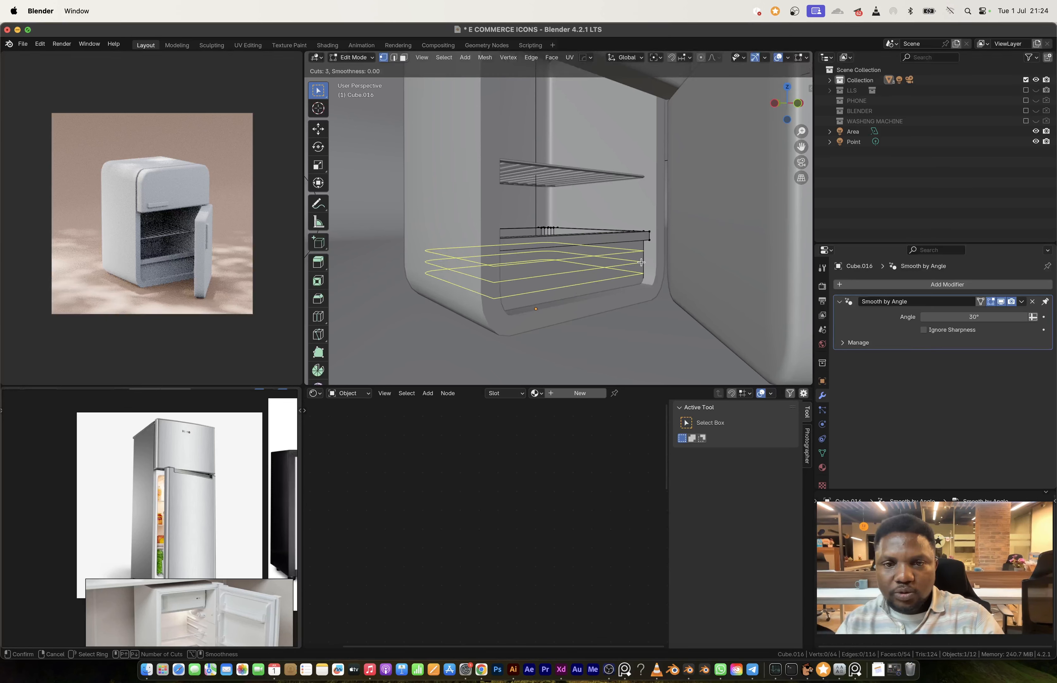
left_click(640, 262)
right_click(641, 262)
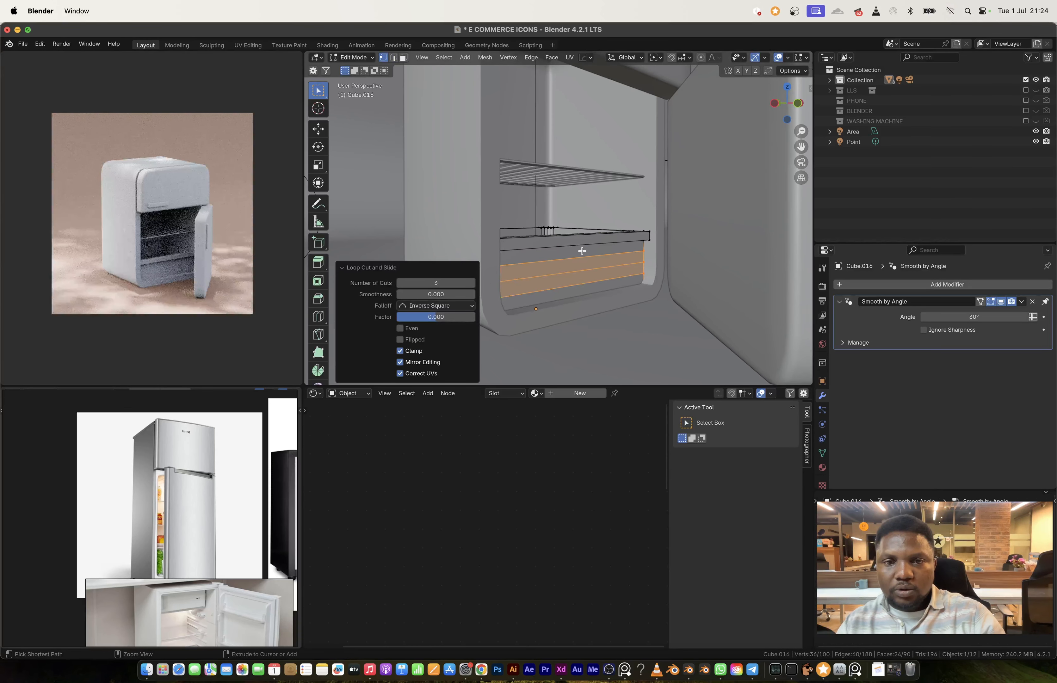
Step: Add one centred vertical loop cut around the drawer body and bevel it about 0.673 m wide with one segment
key("ctrl+r")
left_click(608, 245)
right_click(607, 245)
key("ctrl+b")
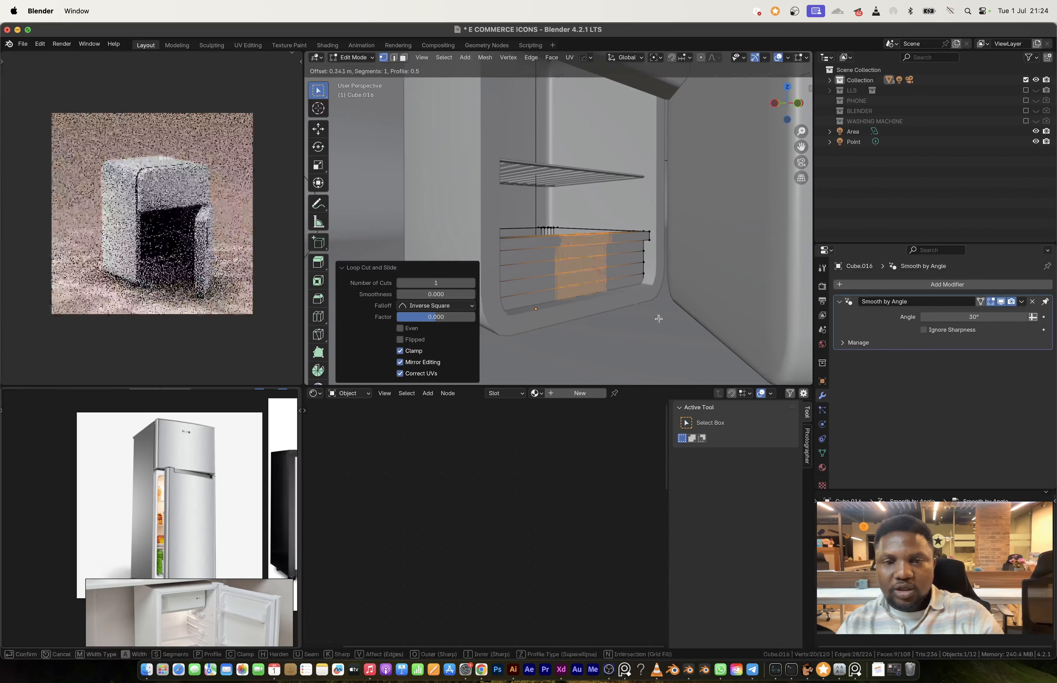
left_click(681, 331)
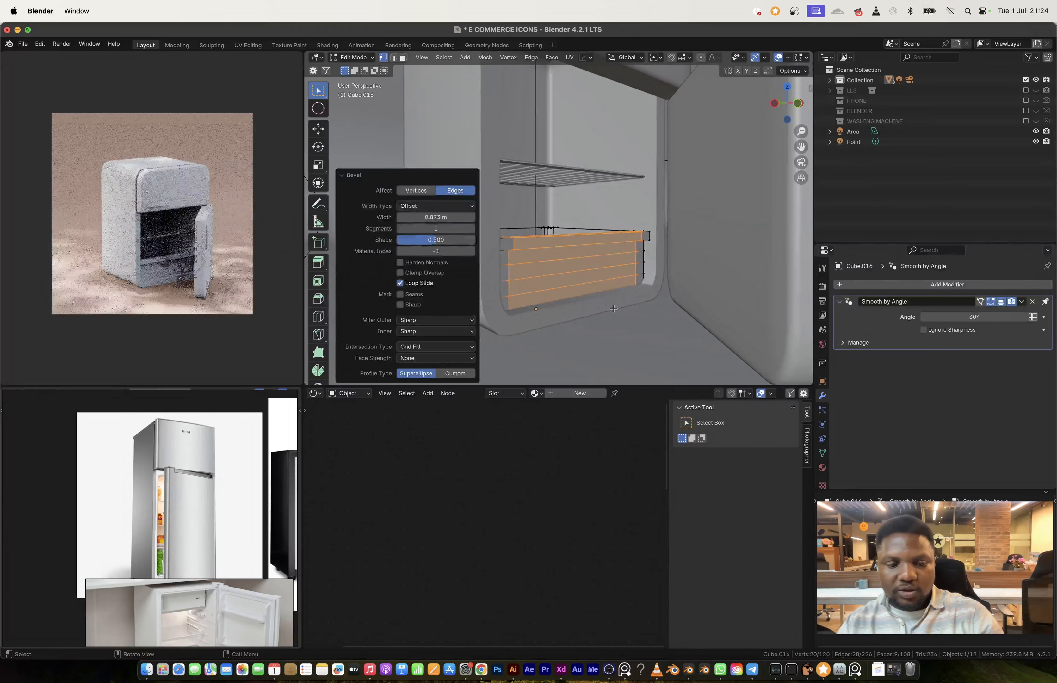
Step: Select the four stacked panels on the drawer's front and inset them individually by about 0.04 m
key("3")
left_click(582, 282)
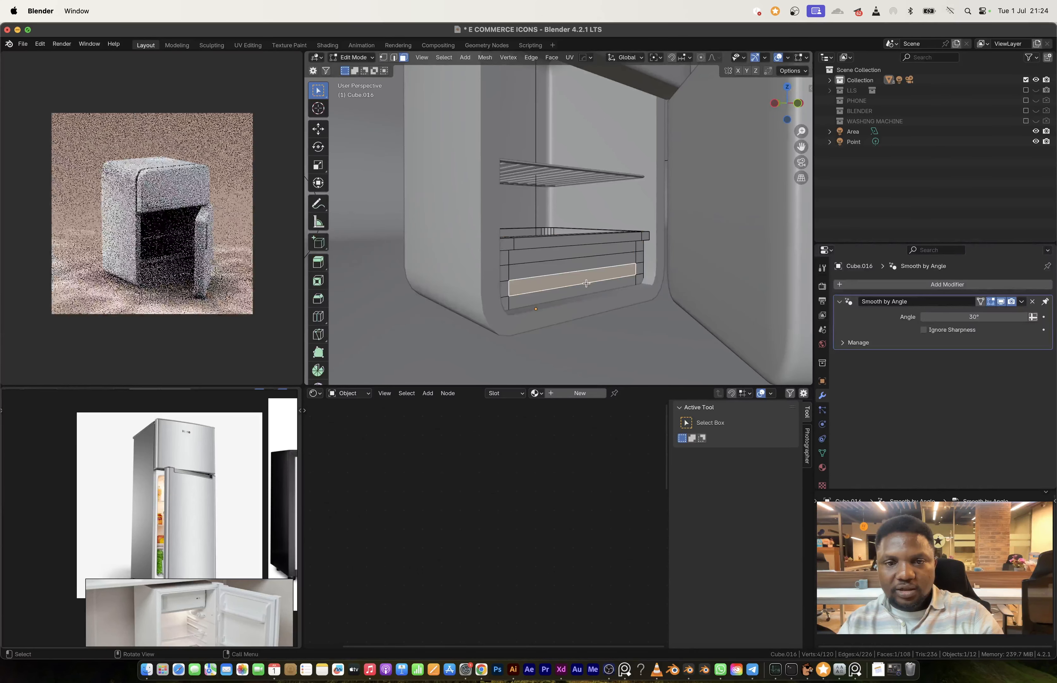
left_click(580, 268, "shift")
left_click(572, 256, "shift")
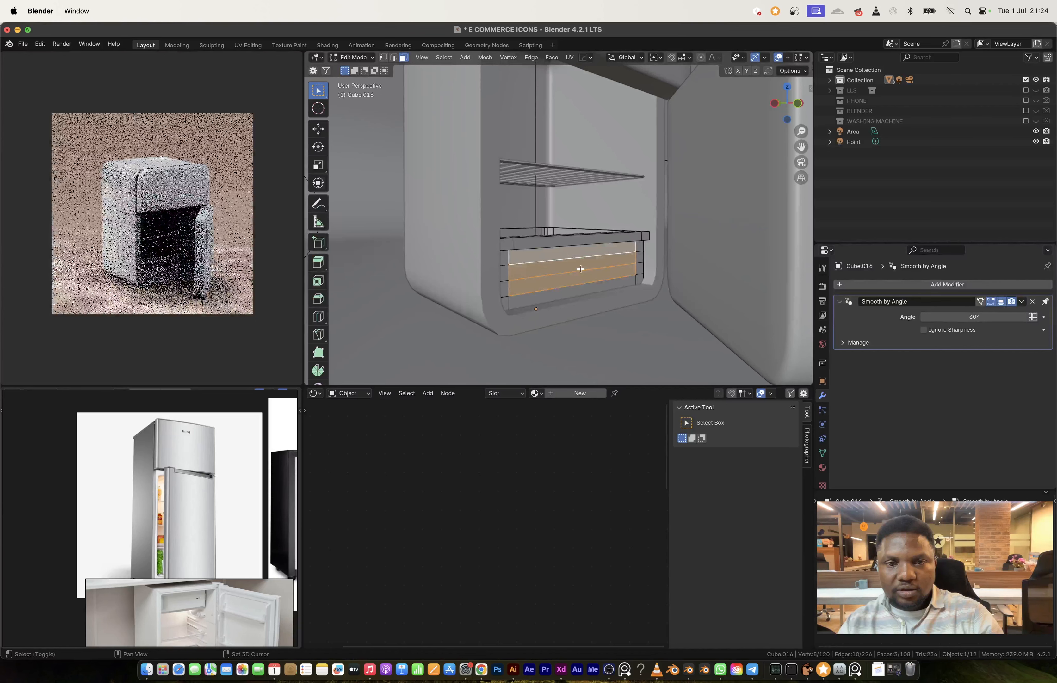
key("i")
left_click(668, 296)
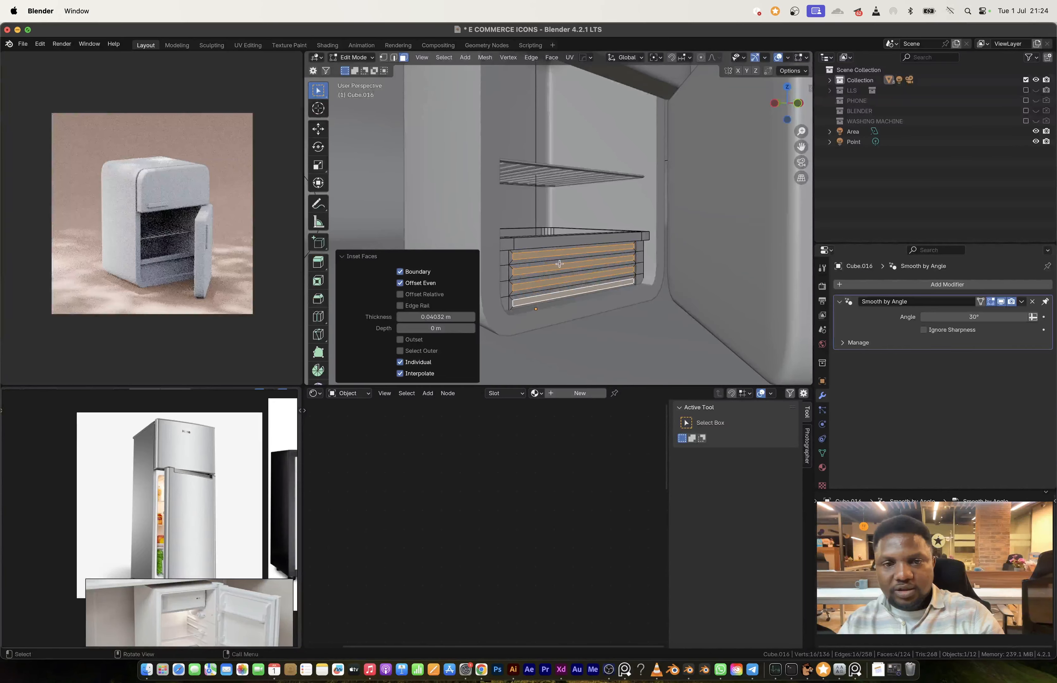
Step: Extrude the four inset drawer panels inward by about 0.039 m to form horizontal grooves
middle_click_drag(668, 297, 581, 271)
key("e")
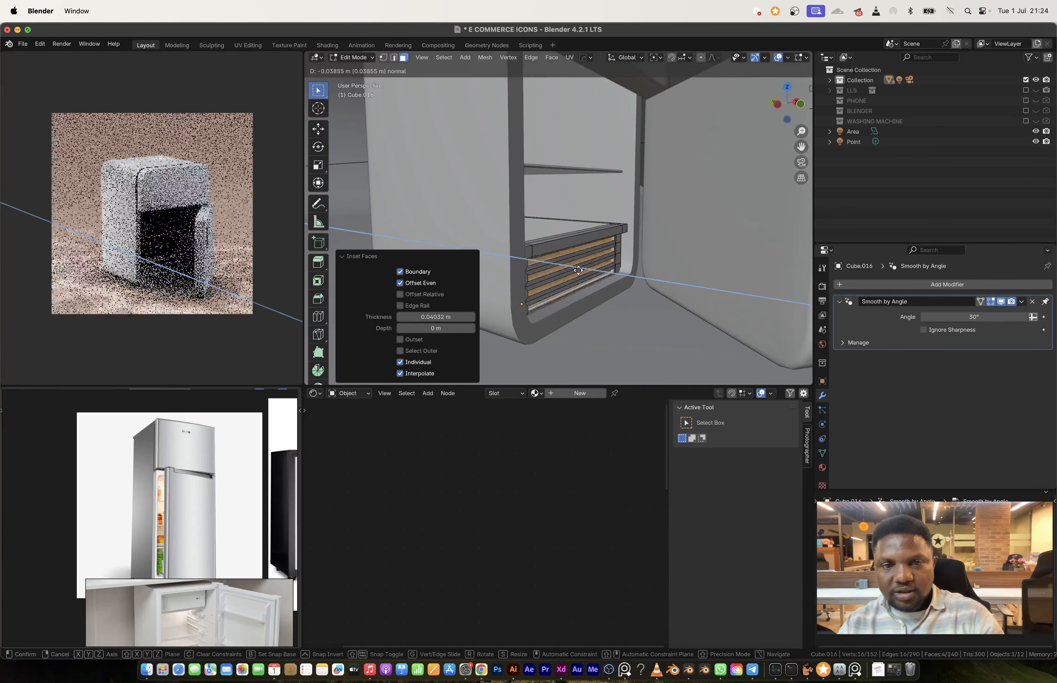
left_click(577, 270)
middle_click_drag(577, 270, 570, 261)
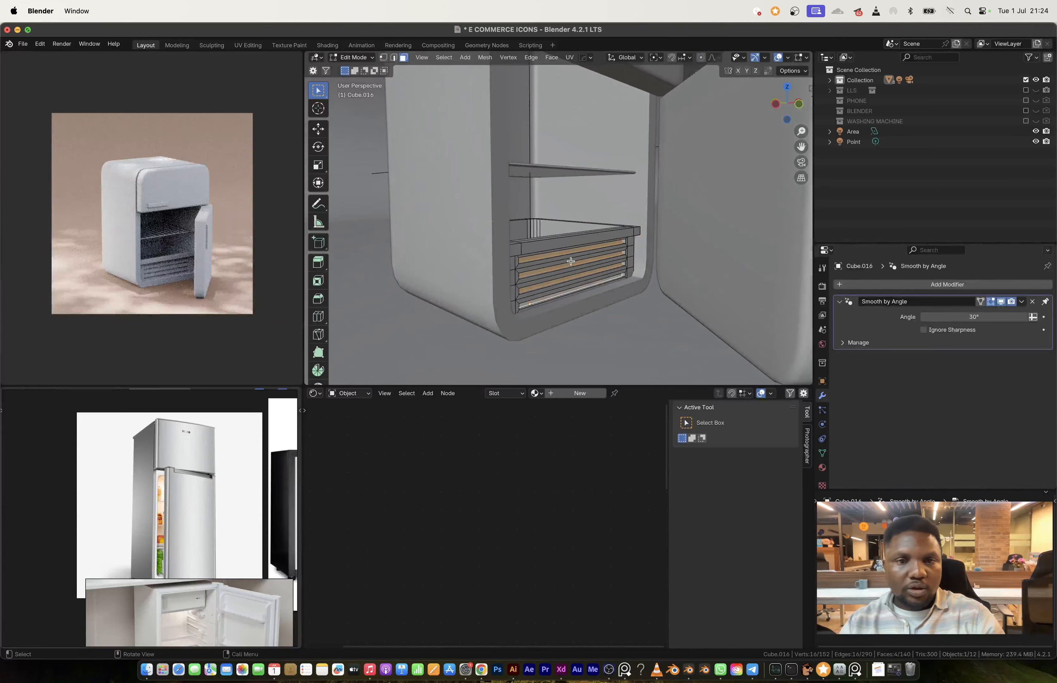
Step: Bevel all edges of the drawer by about 0.005 m with one segment and finish editing the mesh
key("a")
key("ctrl+b")
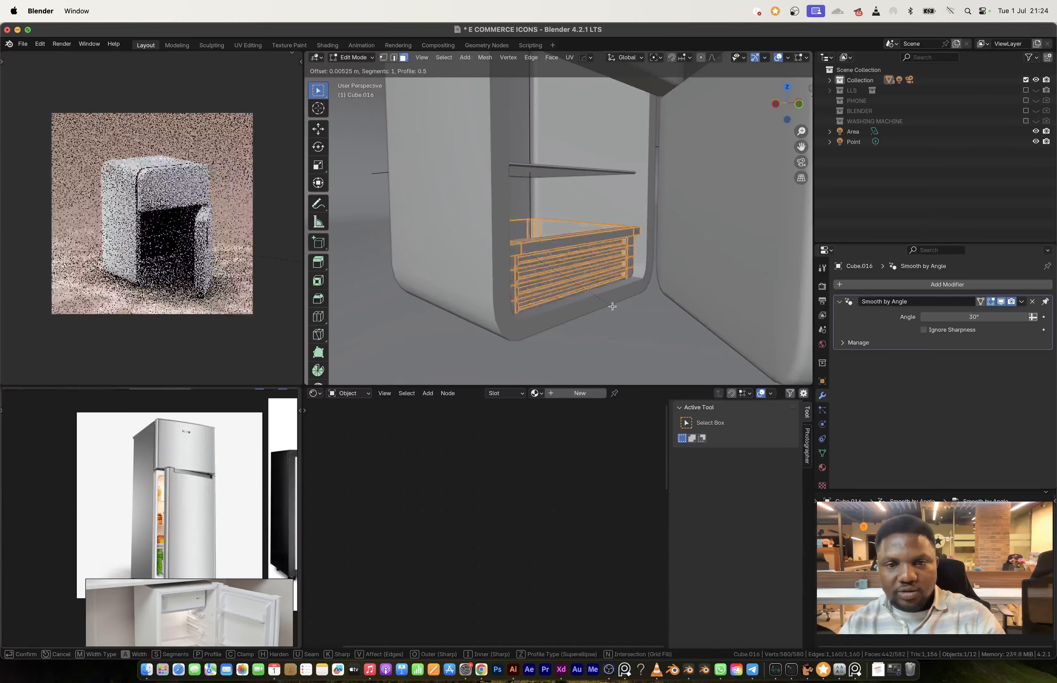
left_click(612, 305)
key("Tab")
middle_click_drag(602, 289, 562, 252)
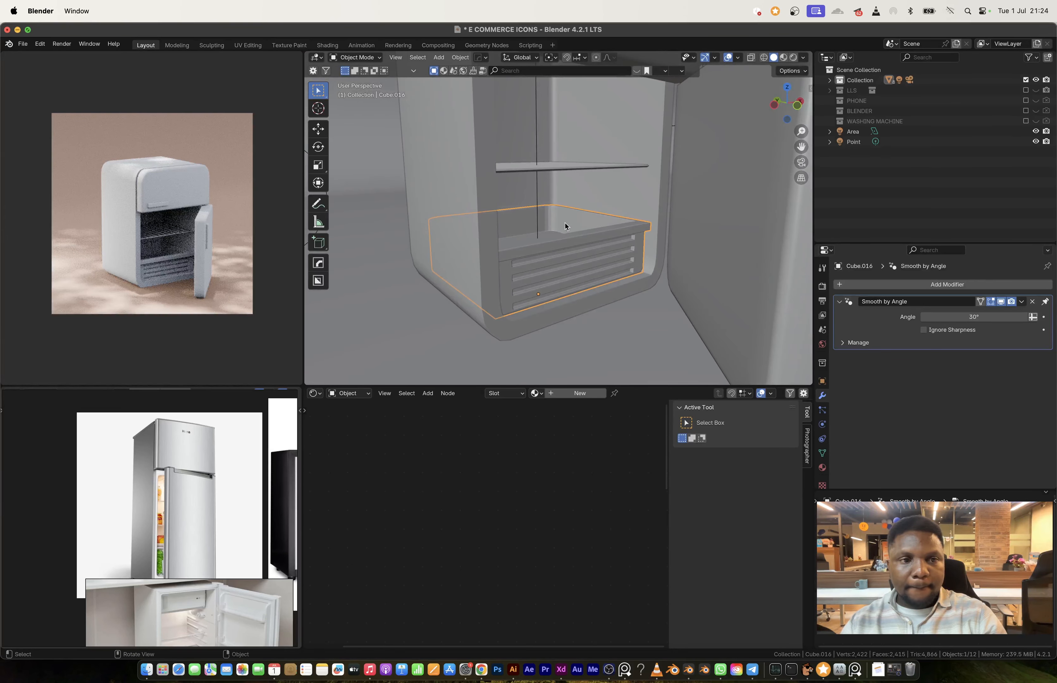
Step: Assign the ACCENT material to the freezer door handle and the main door handle
scroll(562, 231, "down", 8)
left_click(555, 166)
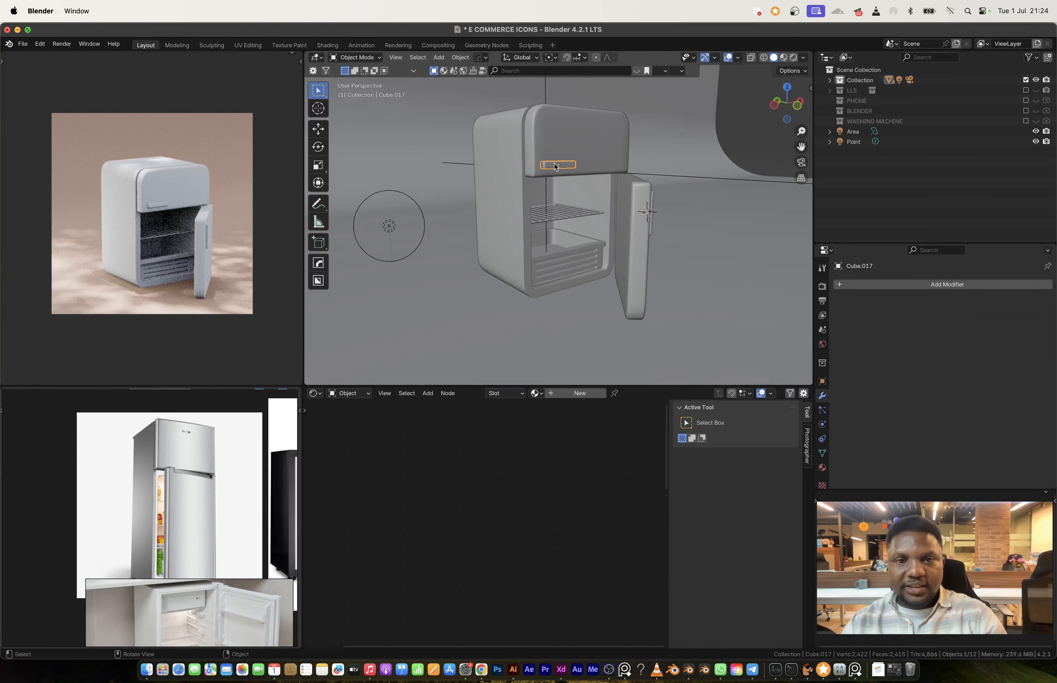
middle_click_drag(625, 192, 587, 267)
left_click(536, 393)
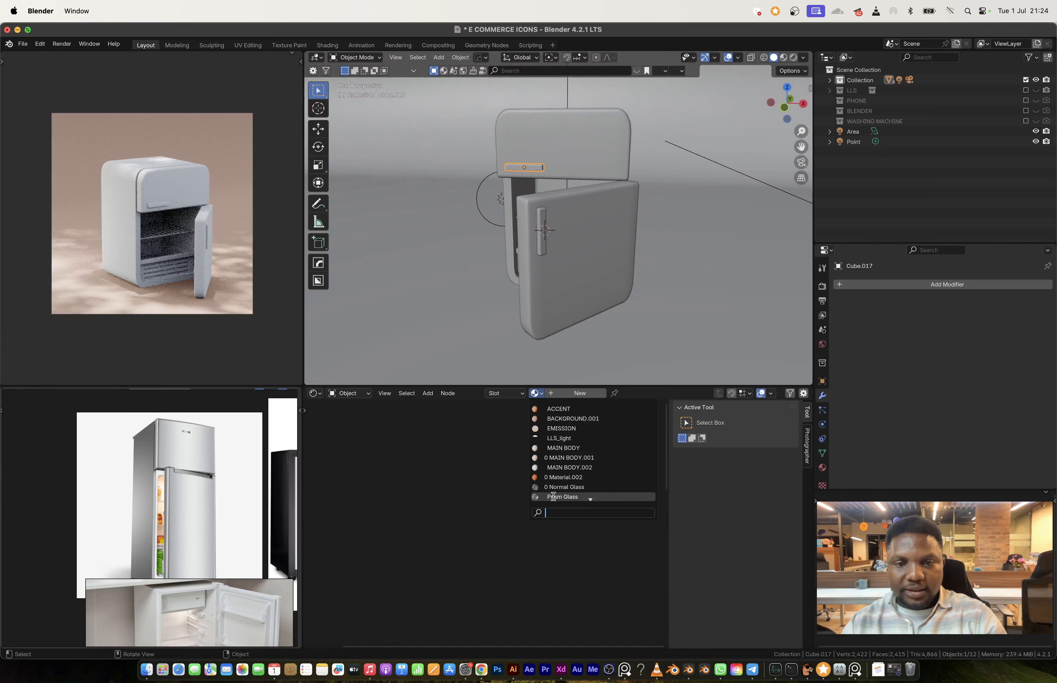
left_click(540, 231)
left_click(536, 393)
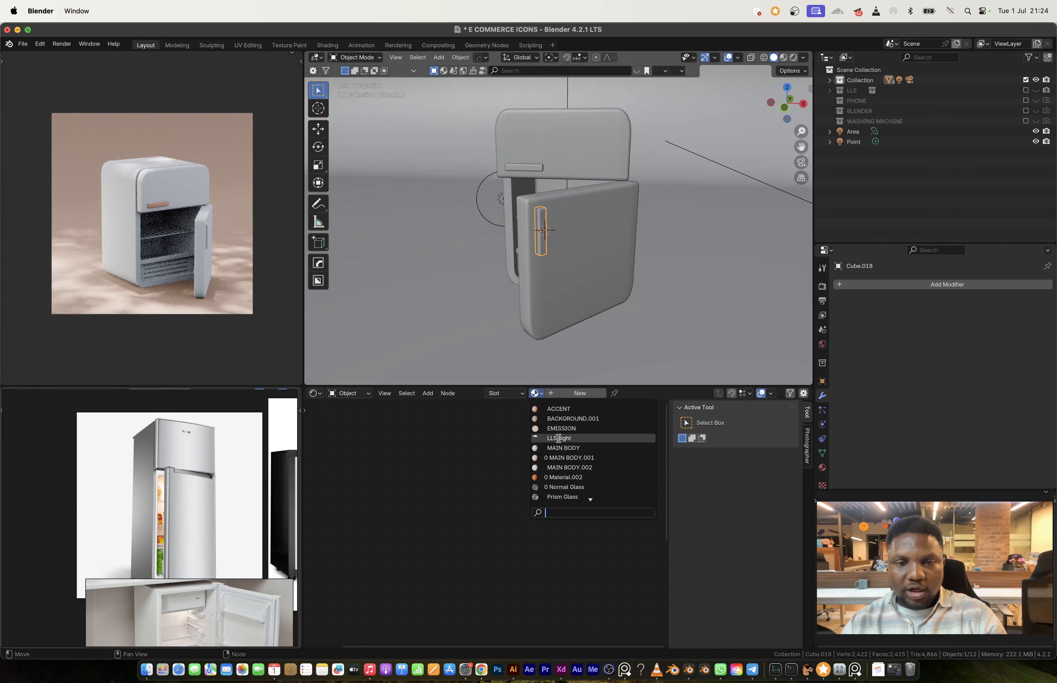
left_click(561, 419)
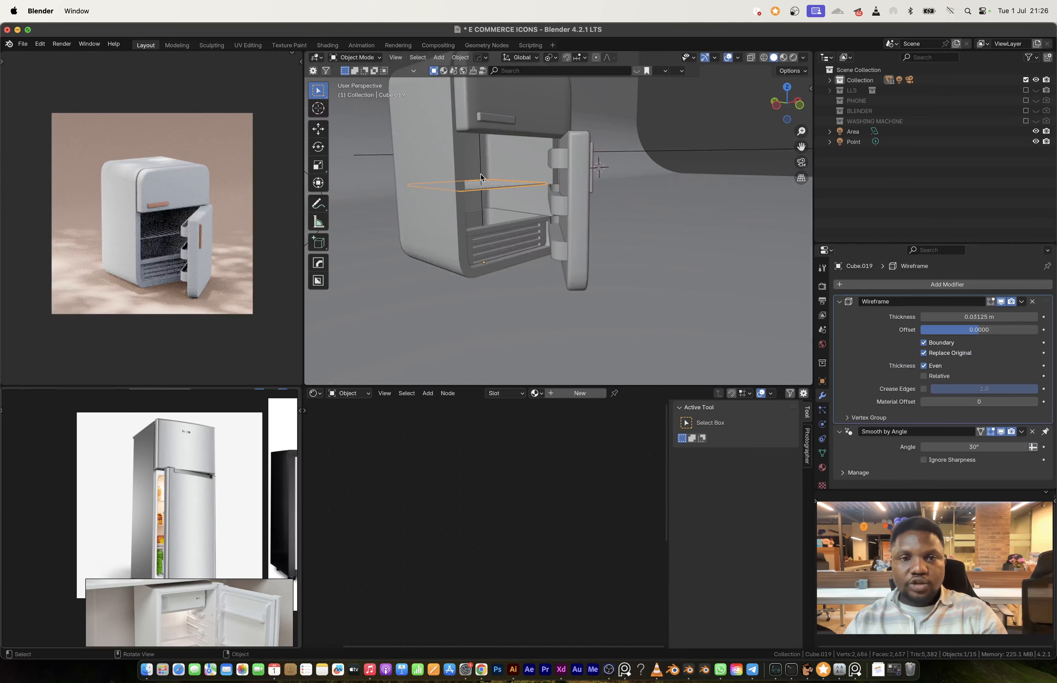
Step: Snap the 3D cursor to the wire shelf's origin, add an area light there and scale it up to about 2.2
key("shift+s")
left_click(507, 334)
key("shift+a")
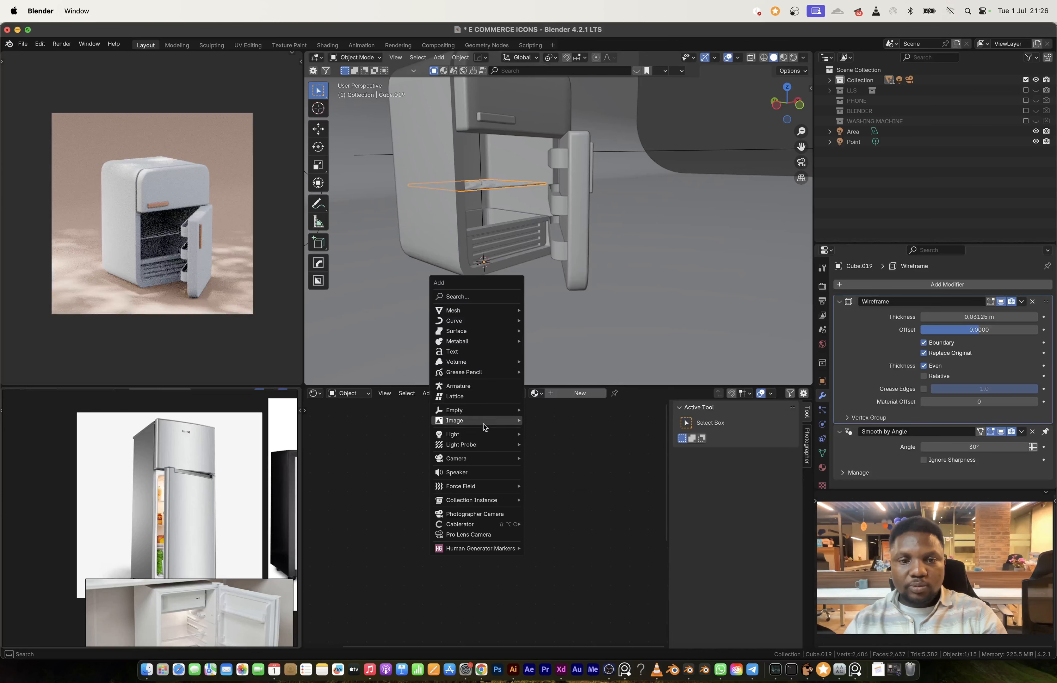
mouse_move(471, 414)
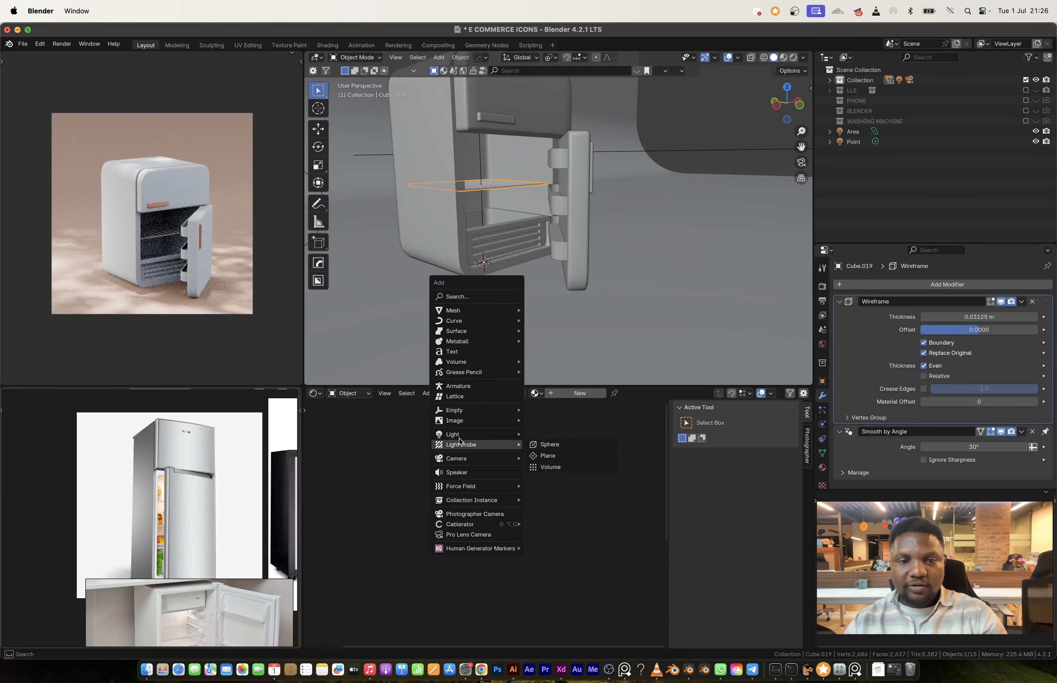
left_click(570, 472)
key("s")
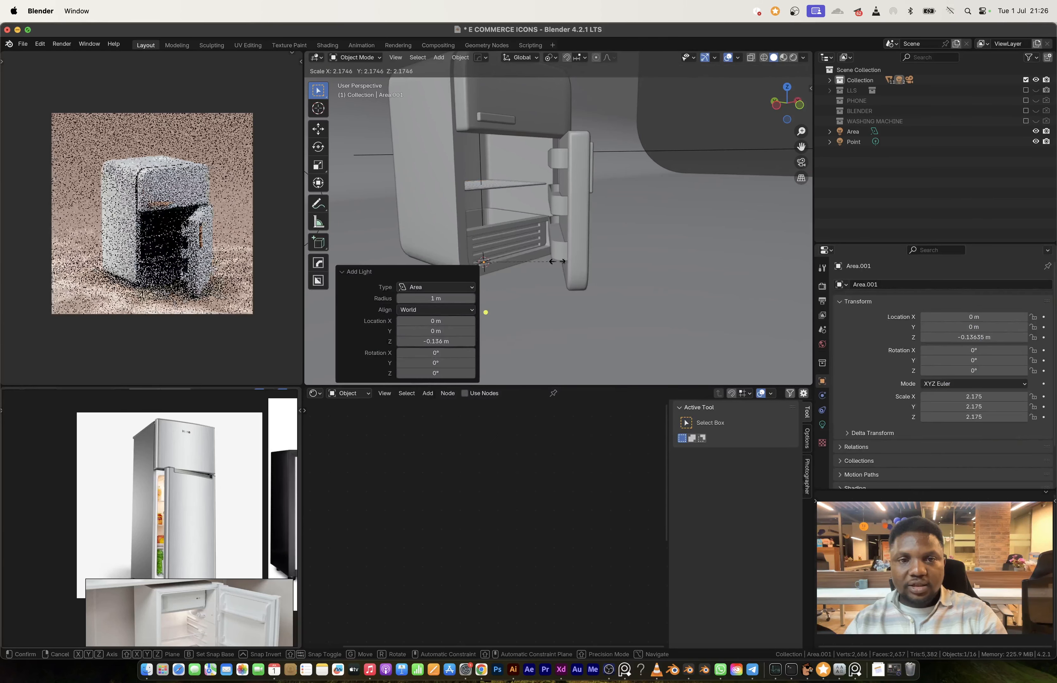
left_click(559, 263)
Step: Raise the area light to about 2.57 m at the top of the refrigerator's interior and scale it to about 1.7
key("g")
key("z")
left_click(554, 142)
key("s")
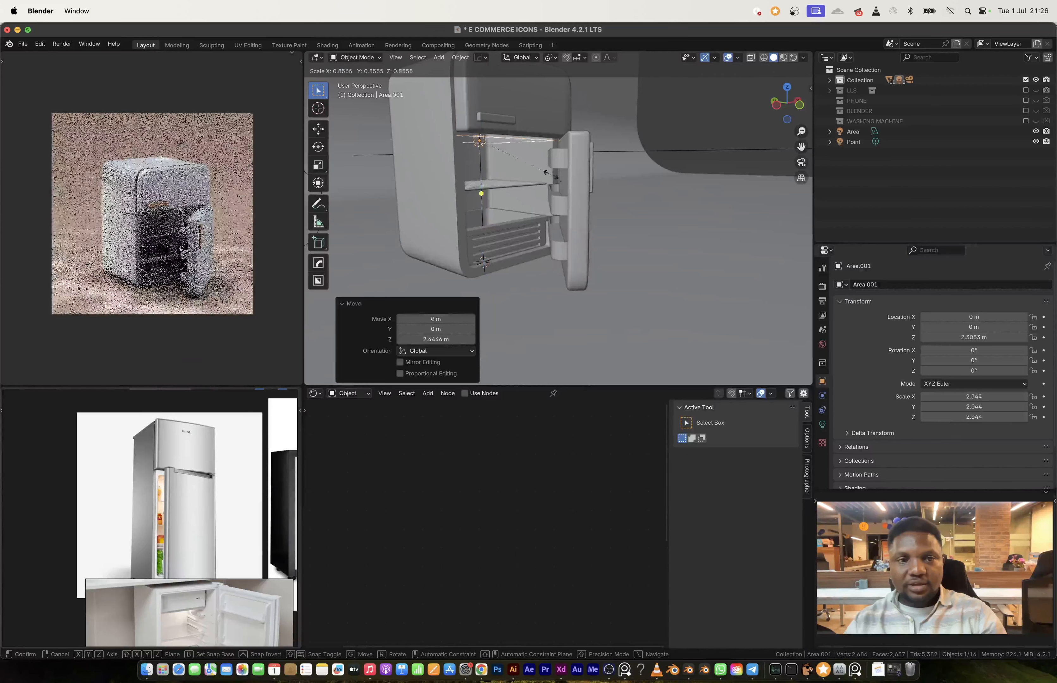
left_click(545, 171)
key("g")
key("z")
left_click(545, 158)
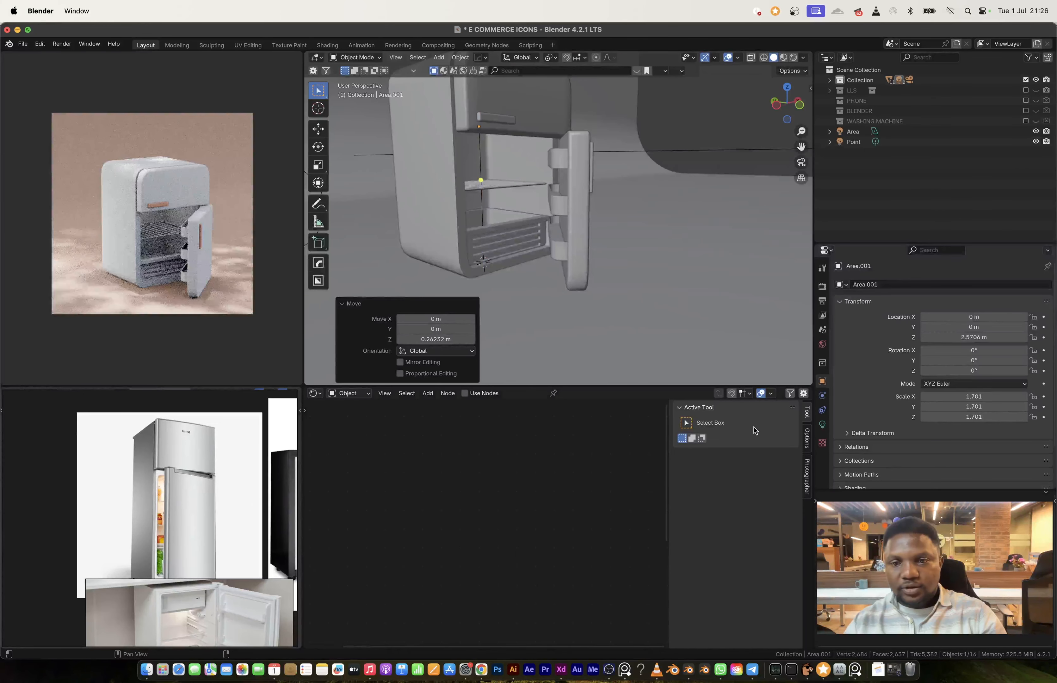
Step: Set the interior area light's power to 160 W and its color to light blue with hue 0.568 and saturation 0.701
left_click(822, 426)
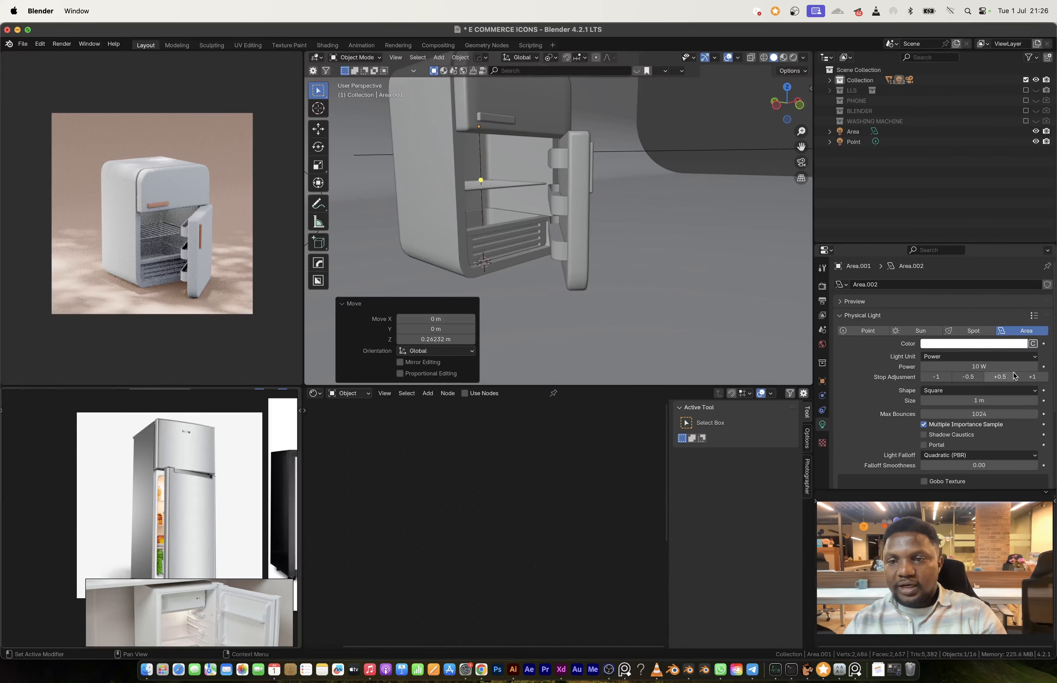
left_click(1037, 380)
left_click(1038, 381)
left_click(1037, 381)
left_click(1038, 380)
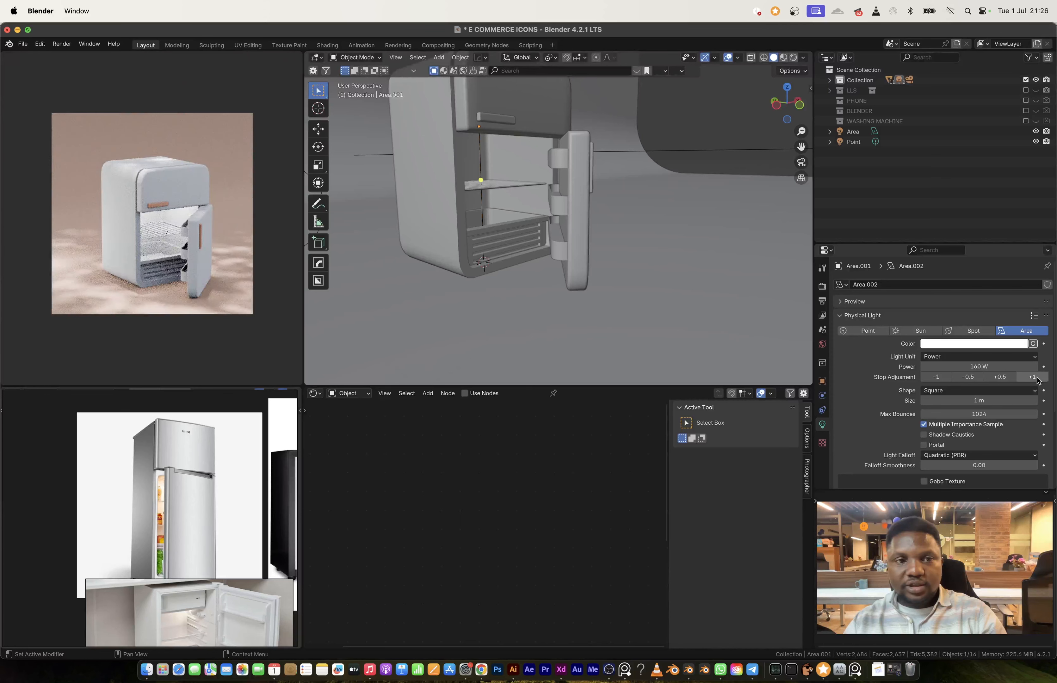
left_click(962, 345)
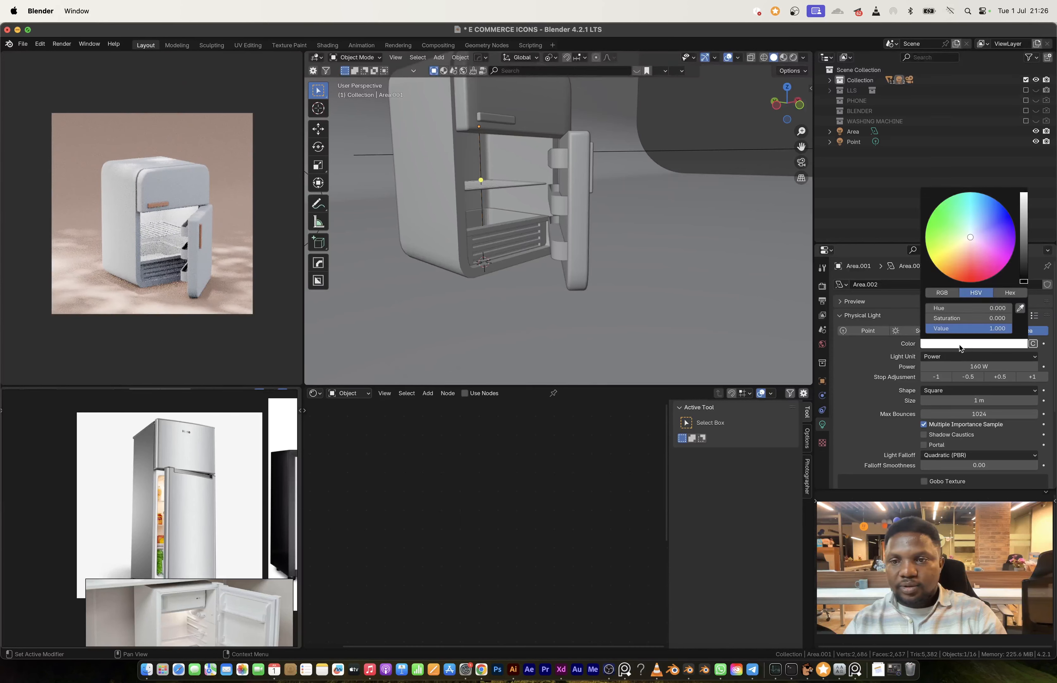
left_click(980, 216)
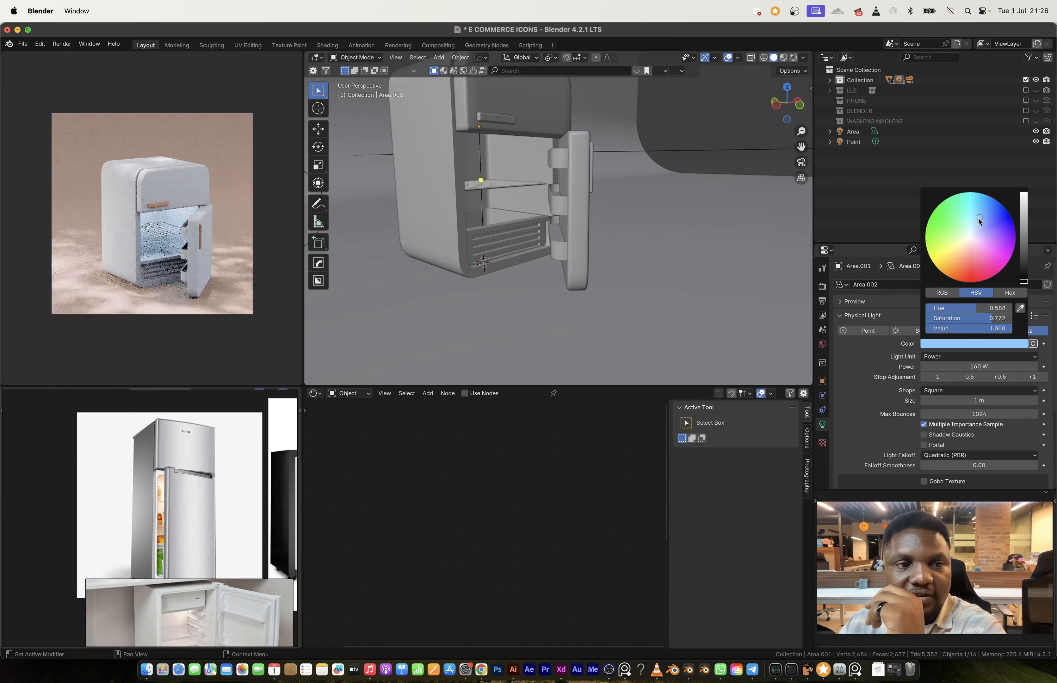
left_click(978, 218)
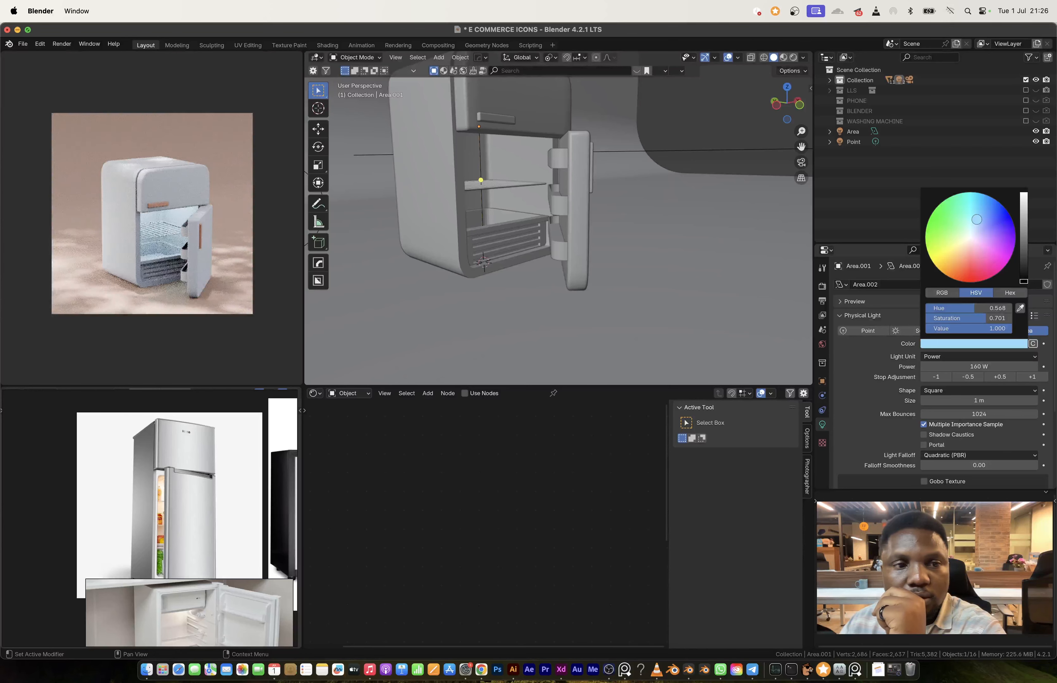
Step: Make a linked duplicate of the wire shelf and lower it along Z by about 0.67 m onto the drawer's top
scroll(542, 229, "up", 8)
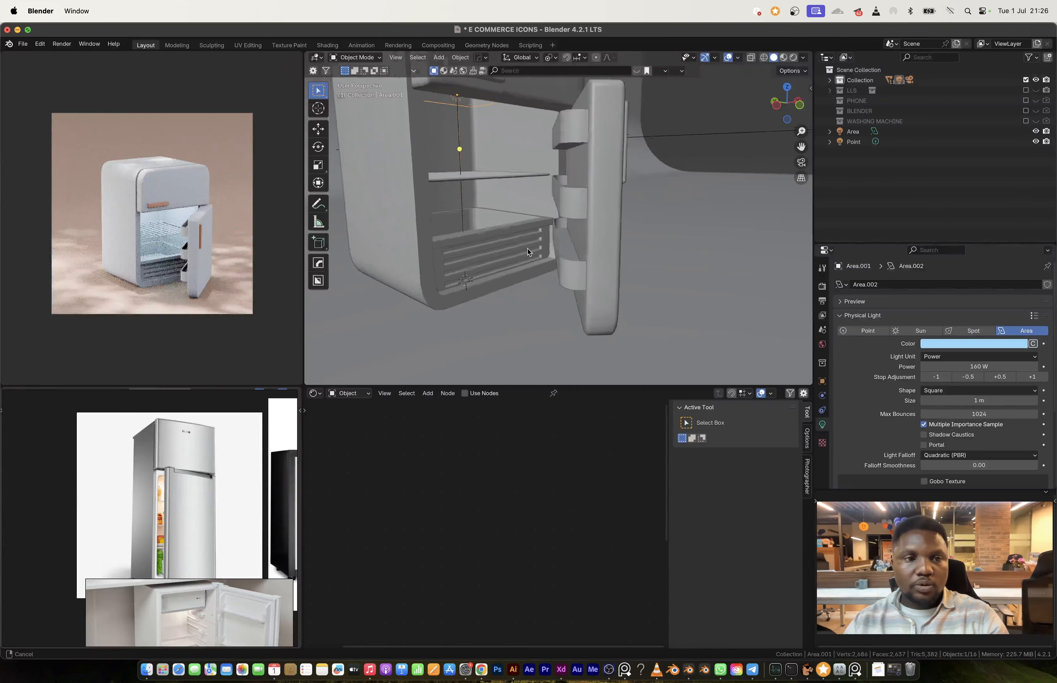
left_click(483, 165)
key("alt+d")
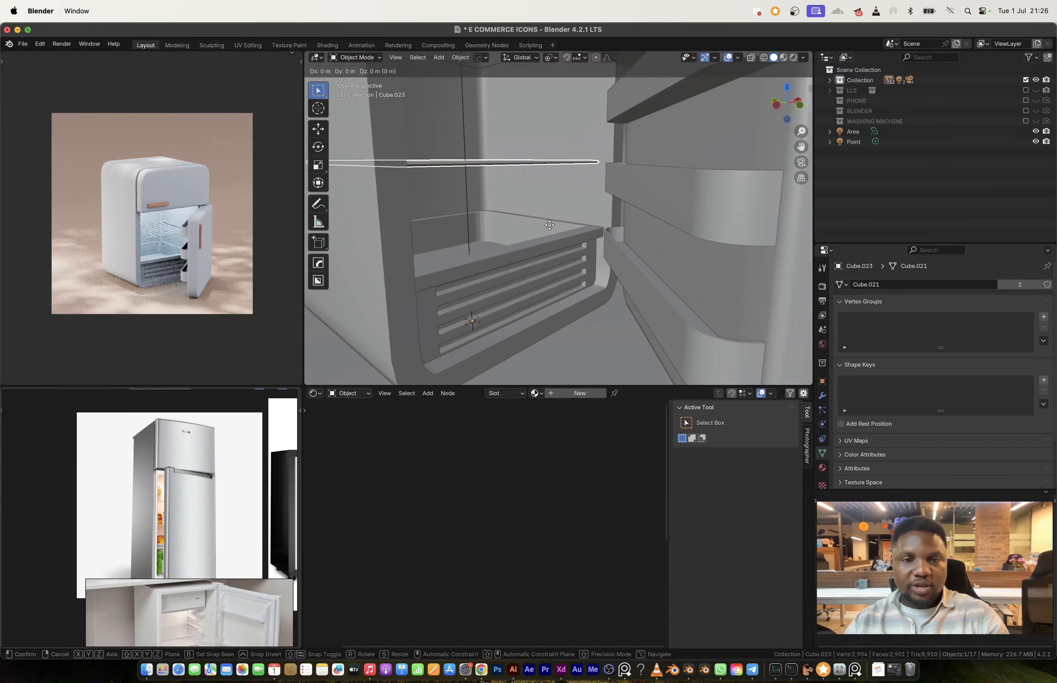
key("z")
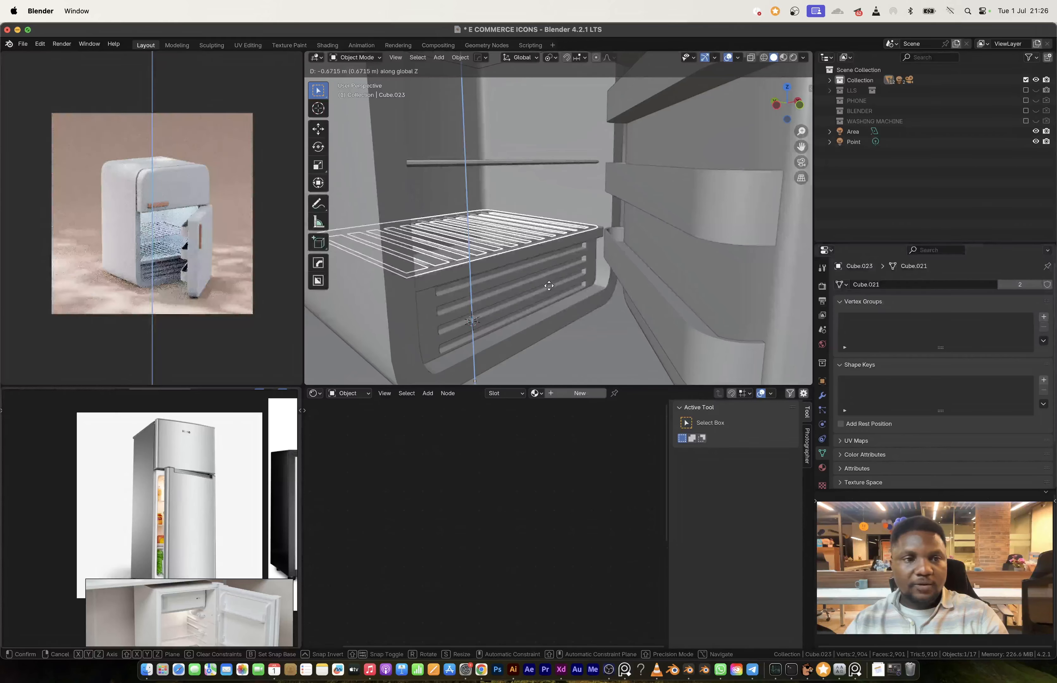
left_click(549, 284)
Step: Move the upper wire shelf up along Z by about 0.115 m
left_click(483, 163)
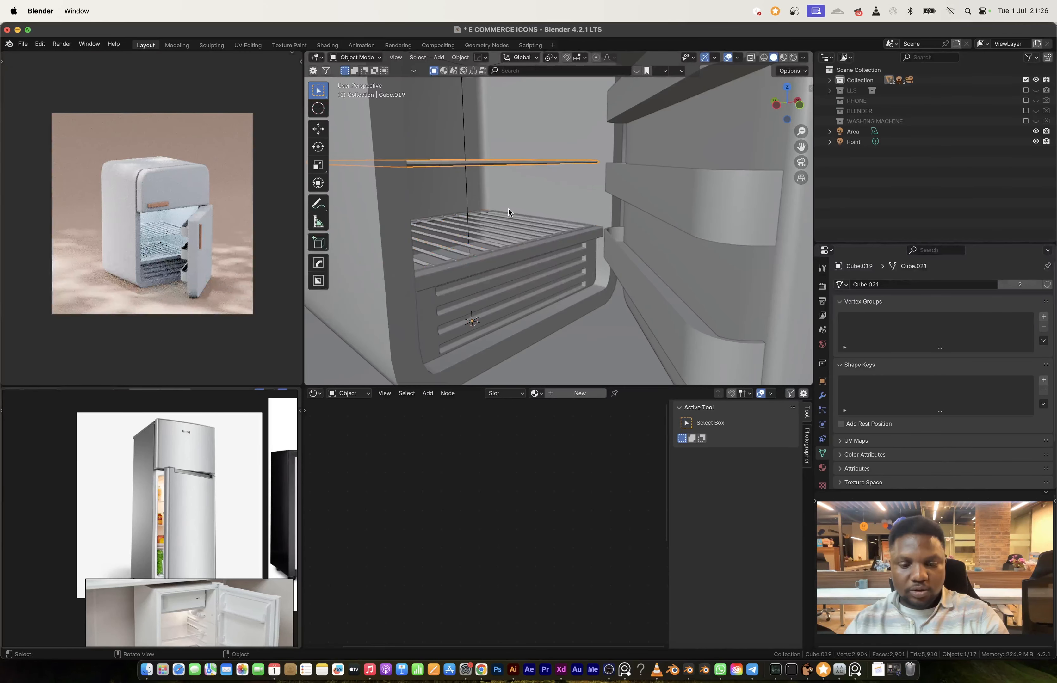
key("g")
key("z")
left_click(508, 201)
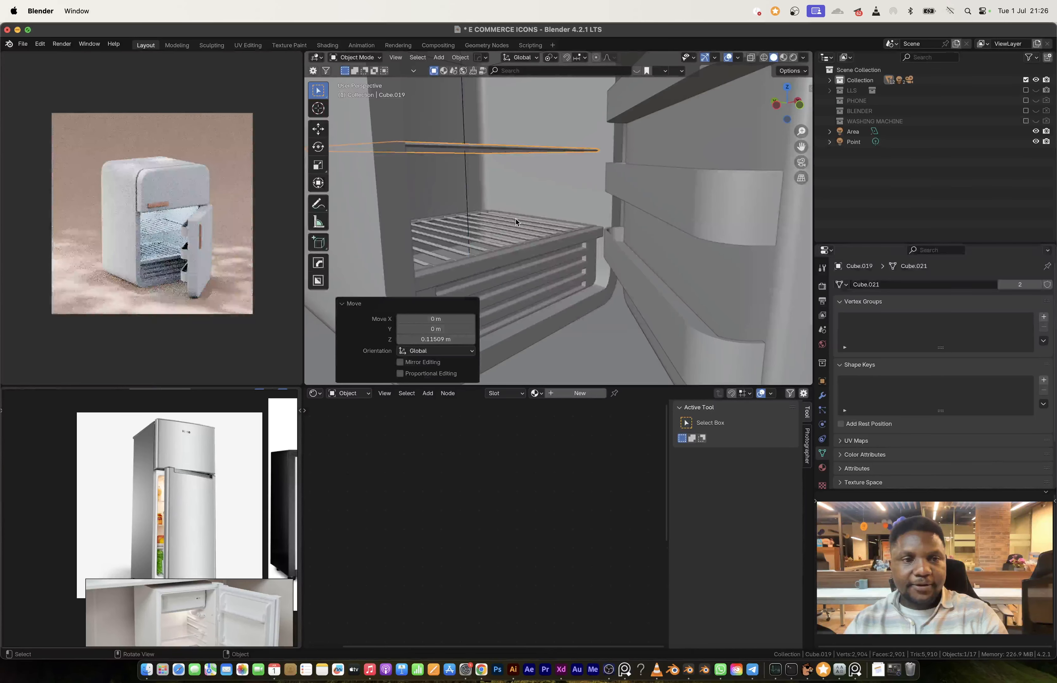
Step: Assign the ACCENT material to the upper wire shelf, then select both shelves with the upper one active for linking data
left_click(536, 393)
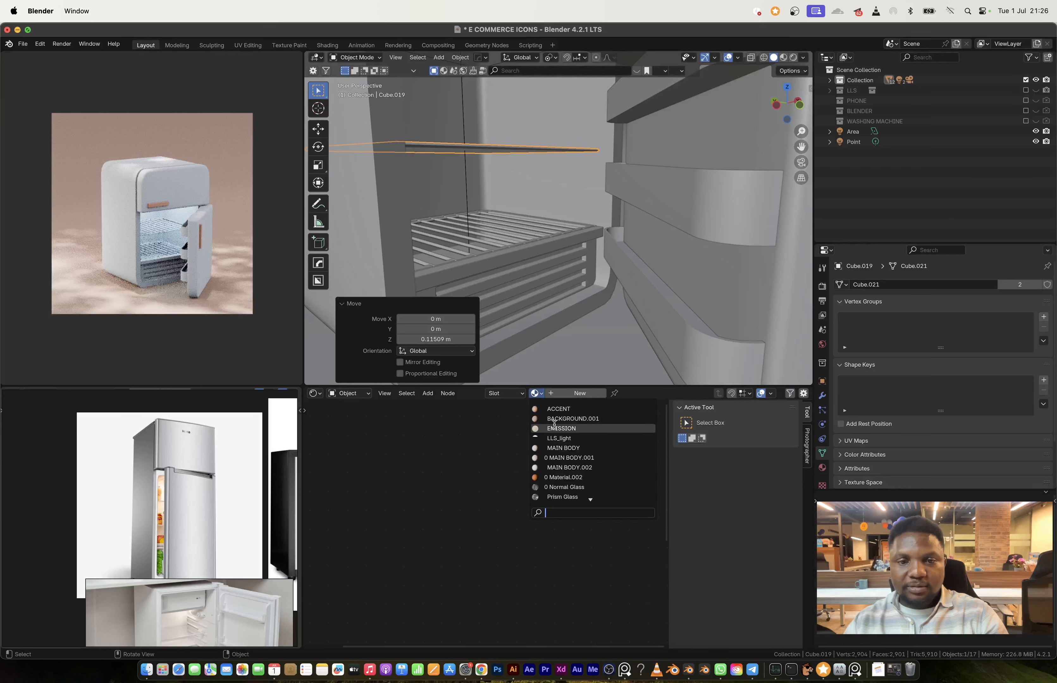
left_click(577, 409)
left_click(508, 245, "shift")
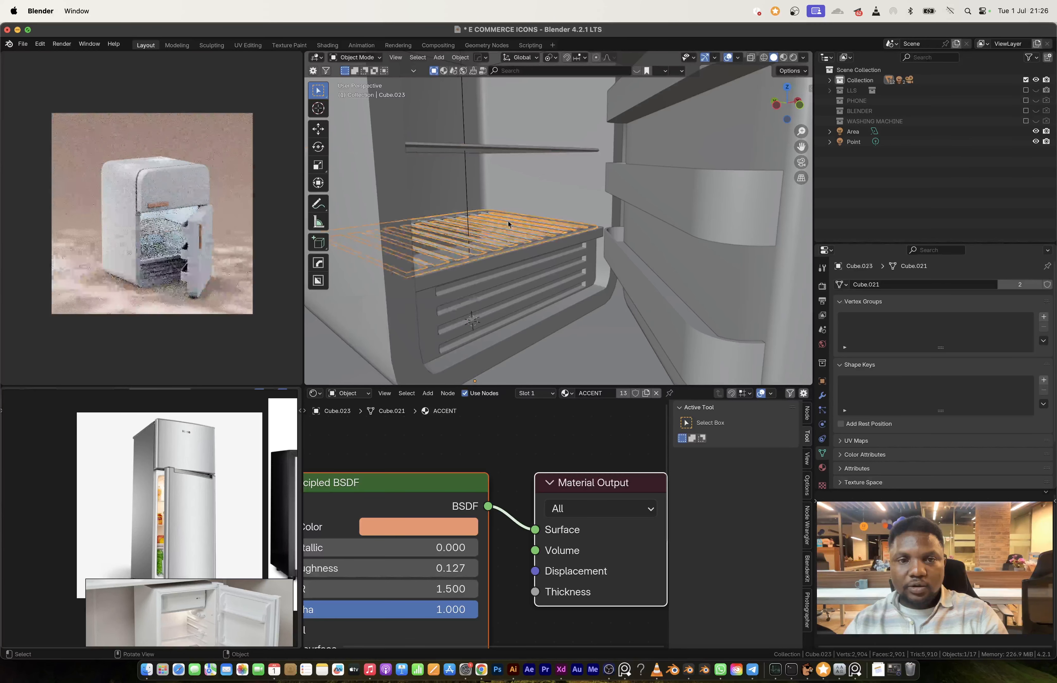
left_click(505, 150, "shift")
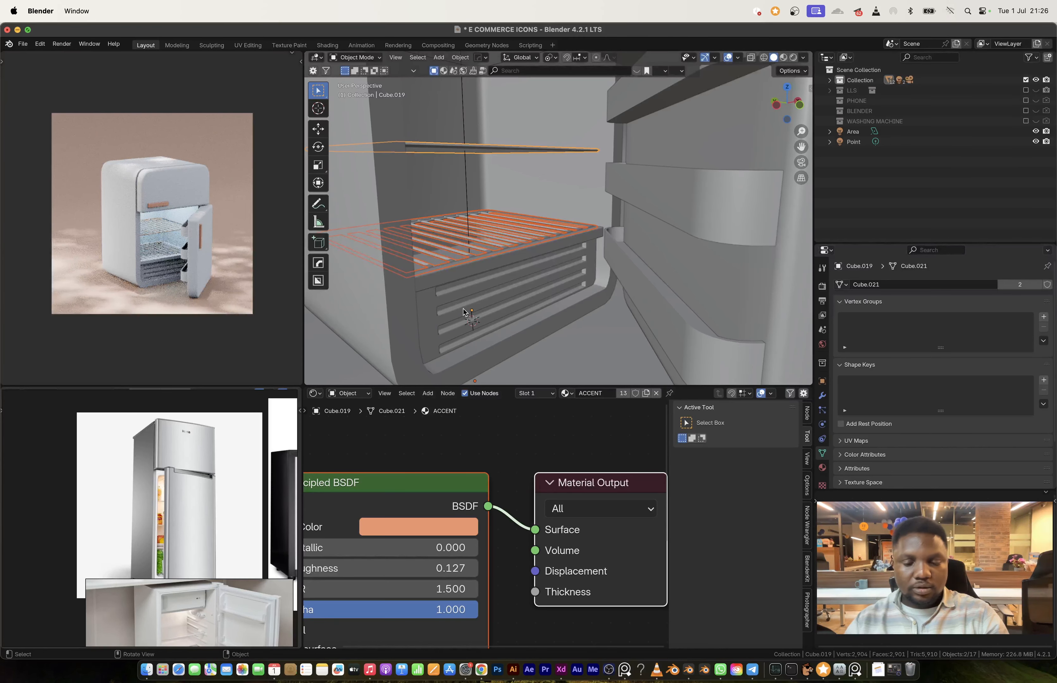
key("ctrl+l")
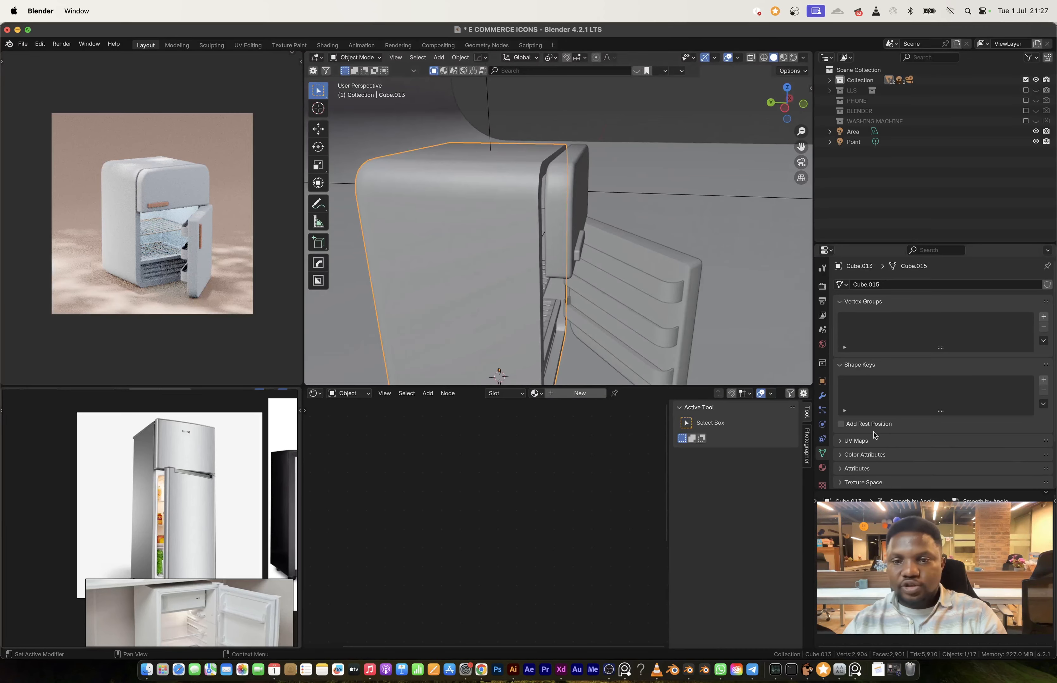
Step: Apply the Solidify modifier on the refrigerator's main body and open its mesh for editing
left_click(826, 395)
key("ctrl+a")
key("Tab")
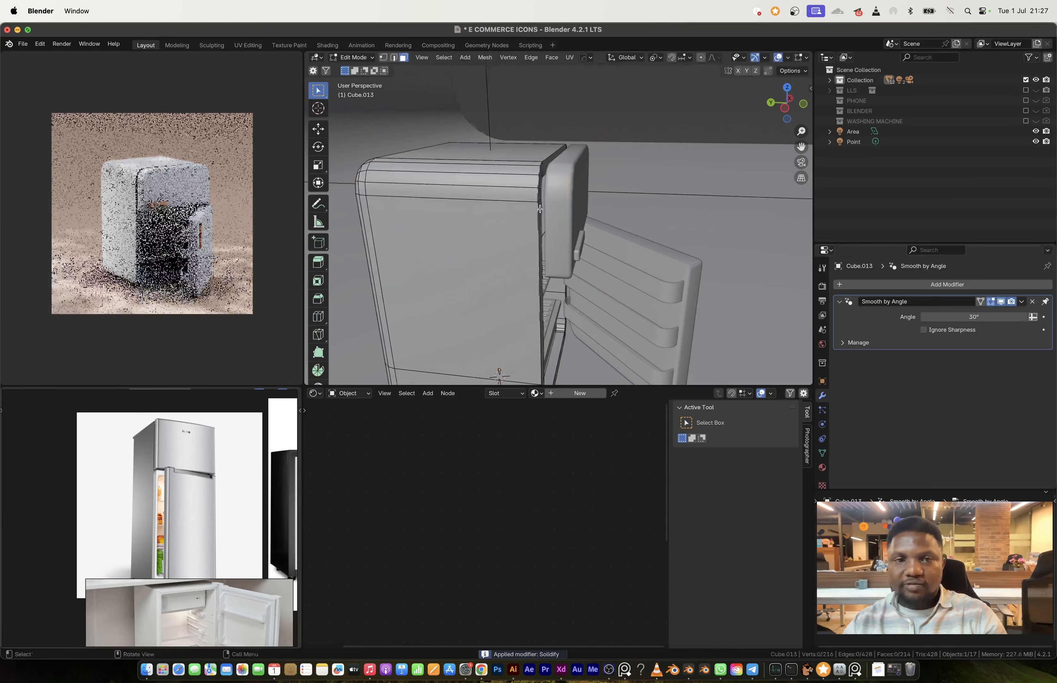
Step: Bevel the edge loops around the refrigerator body's front opening by about 0.035 m with 6 segments
middle_click_drag(552, 217, 518, 218)
left_click(515, 220, "alt")
left_click(506, 230, "alt+shift")
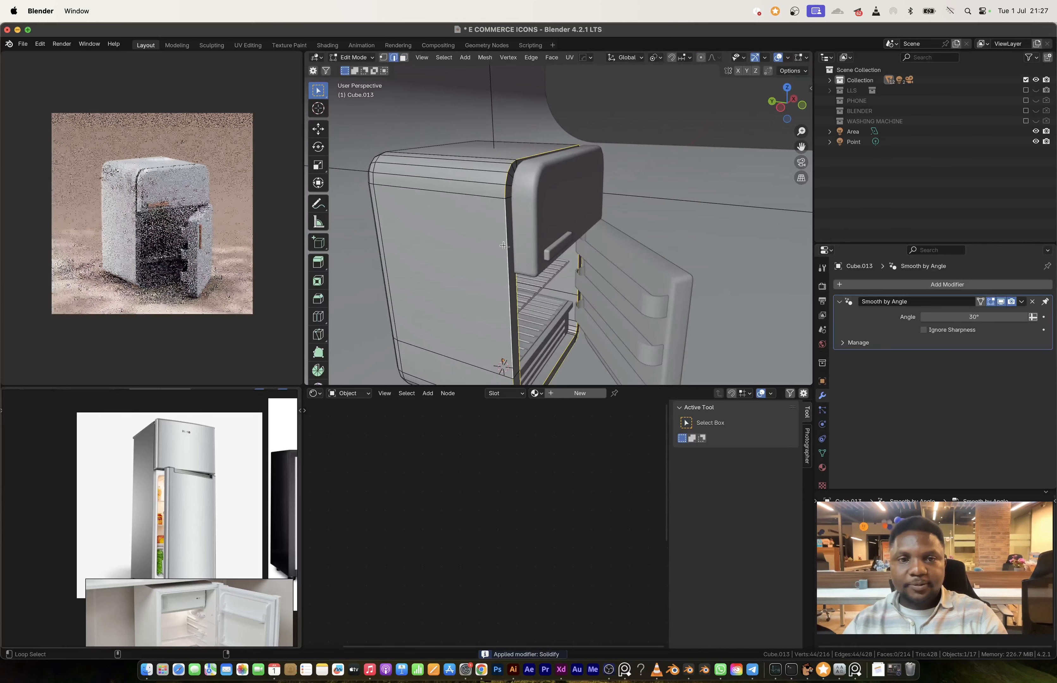
key("ctrl+b")
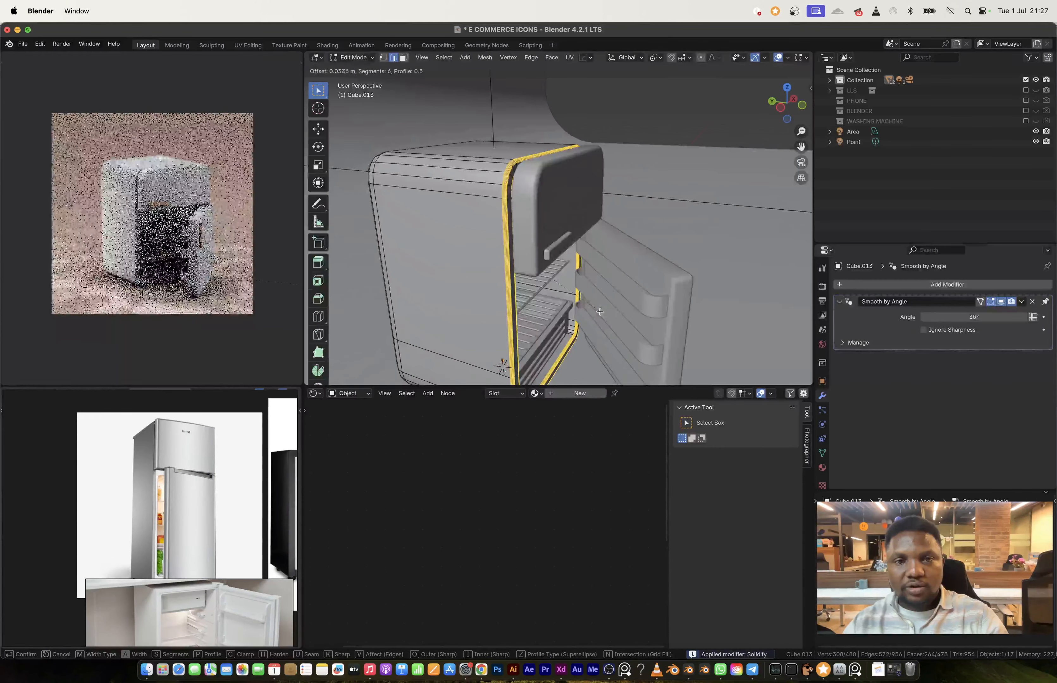
left_click(597, 310)
key("Tab")
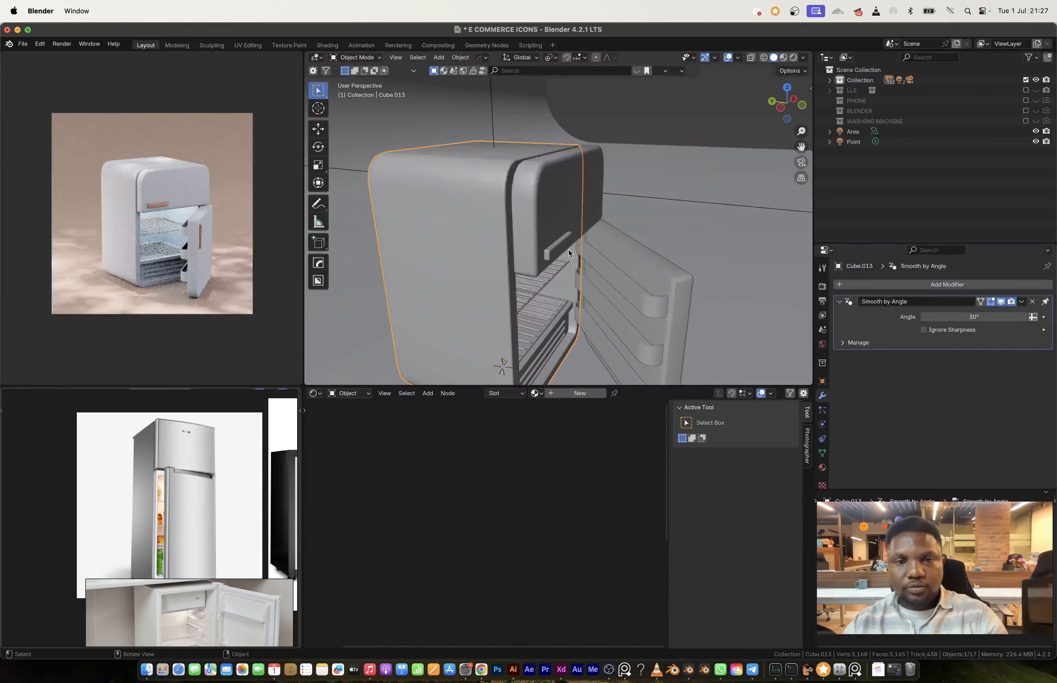
Step: Move the freezer door and its handle along Y by about 0.027 m toward the refrigerator body
left_click(562, 248)
left_click(566, 229, "shift")
key("g")
key("y")
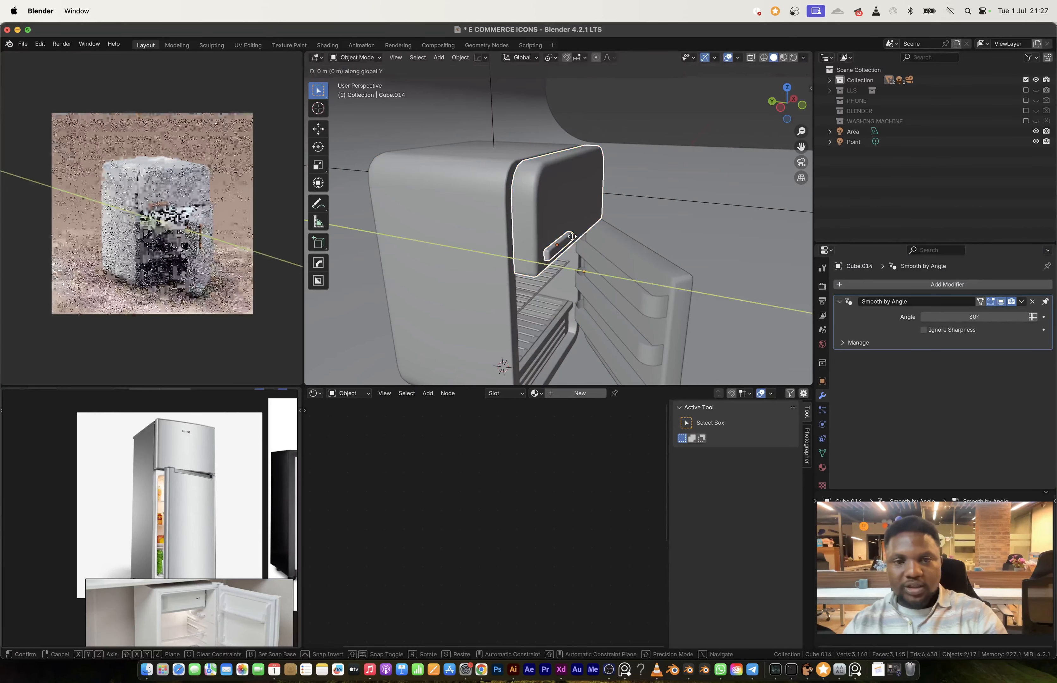
left_click(561, 244)
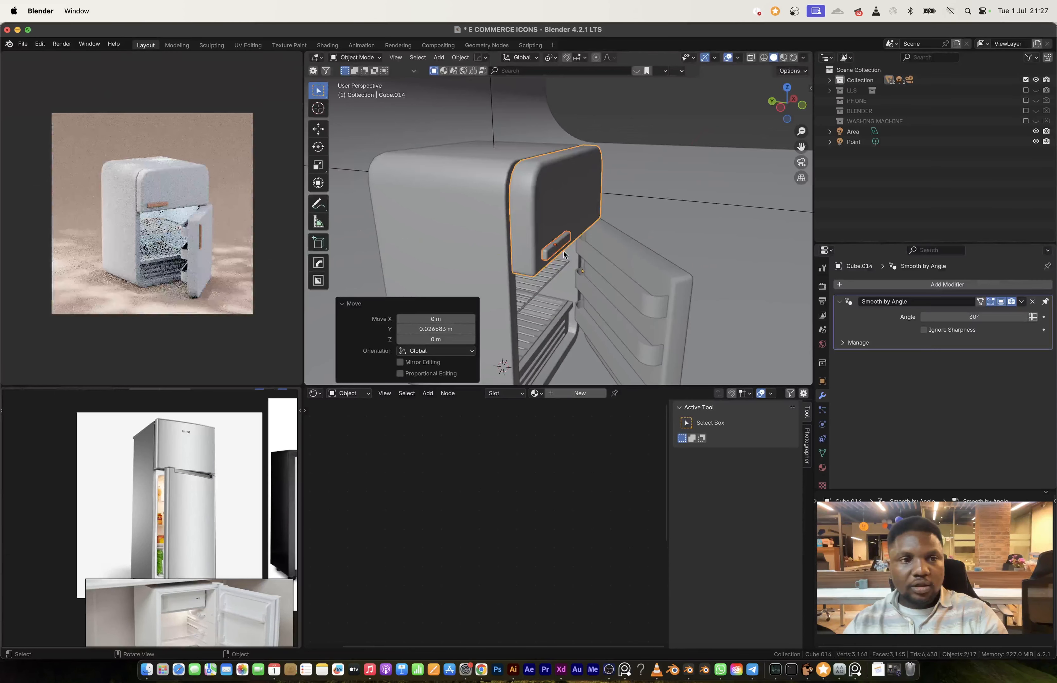
Step: Assign the MAIN BODY material to the refrigerator's body, freezer door and open lower door
left_click(500, 222)
left_click(535, 393)
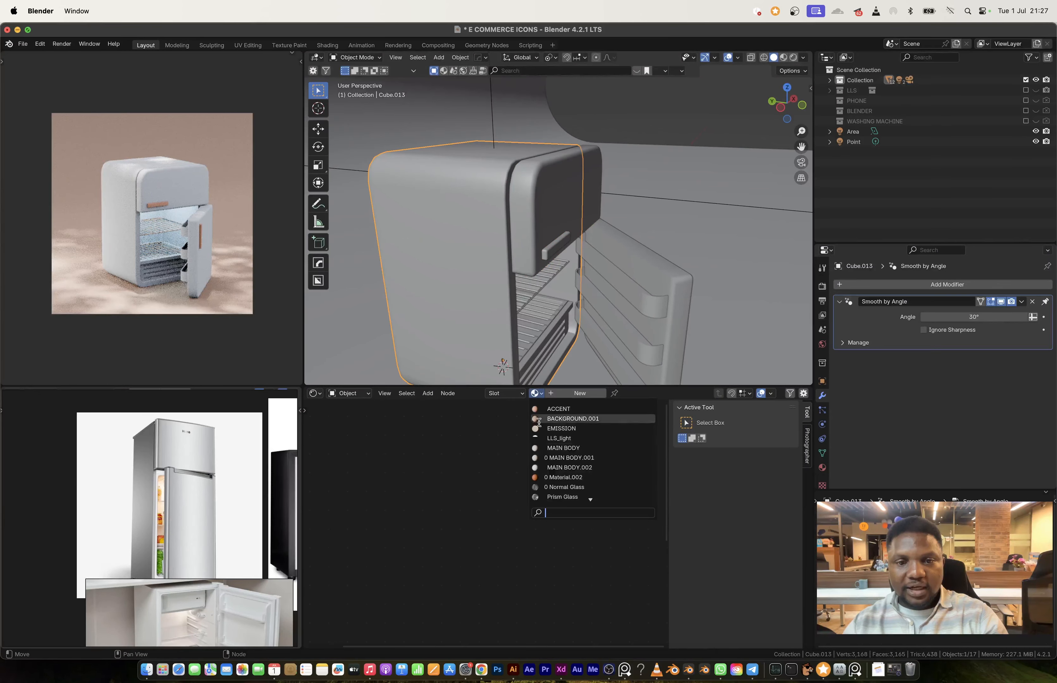
left_click(562, 447)
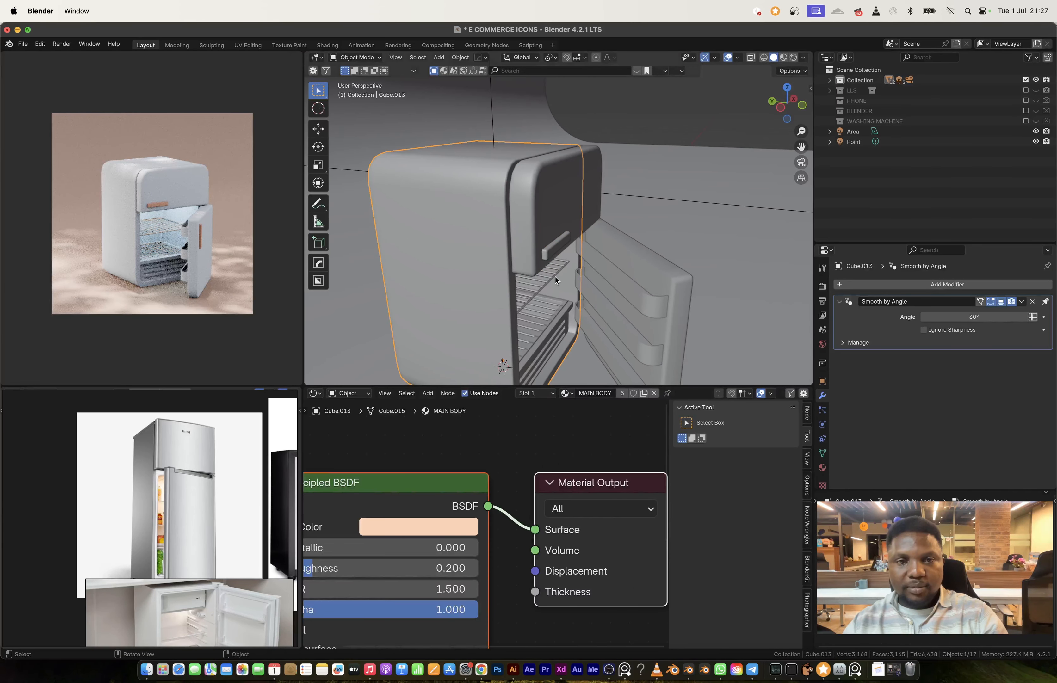
left_click(547, 227)
left_click(537, 393)
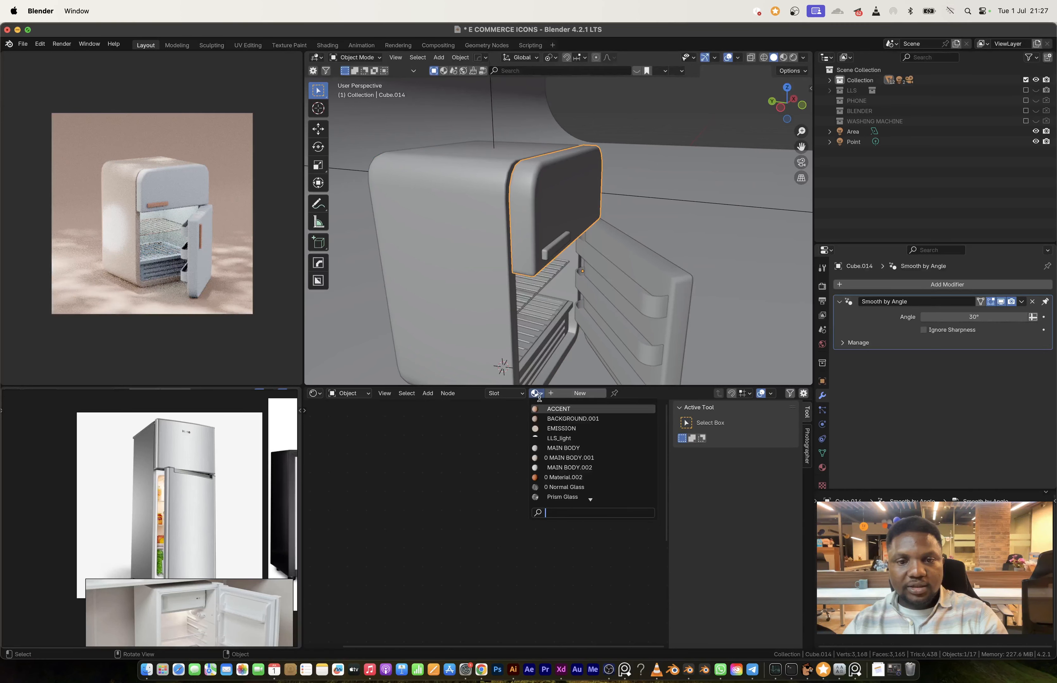
left_click(561, 449)
left_click(615, 272)
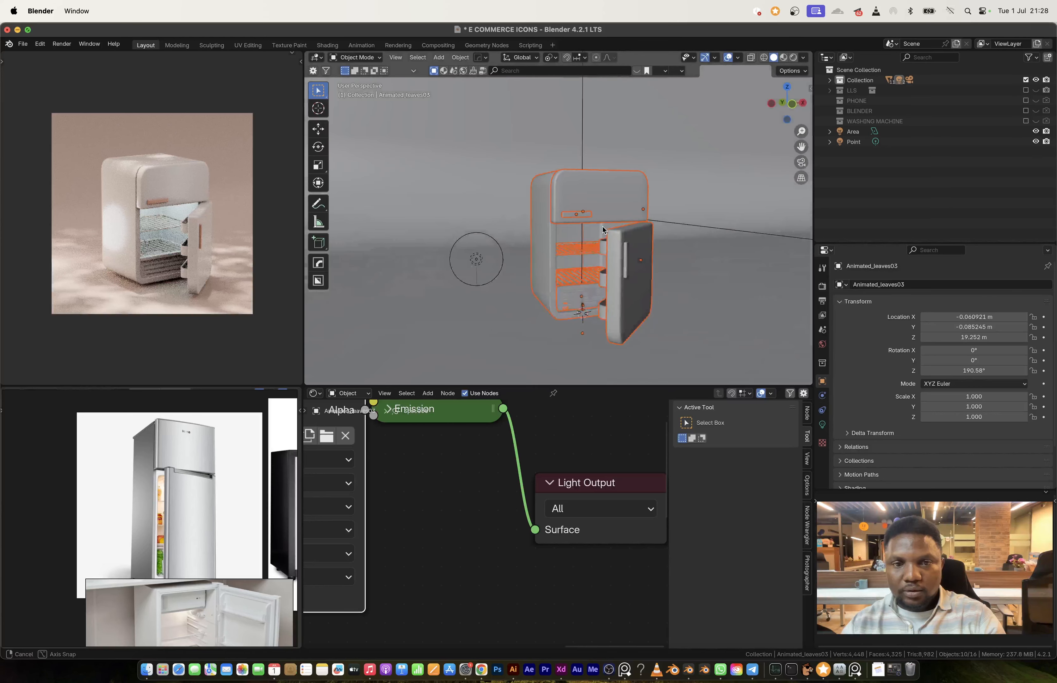
Step: Select all refrigerator parts with their lights and move them into a new collection named FRIDGE
middle_click_drag(612, 240, 640, 265)
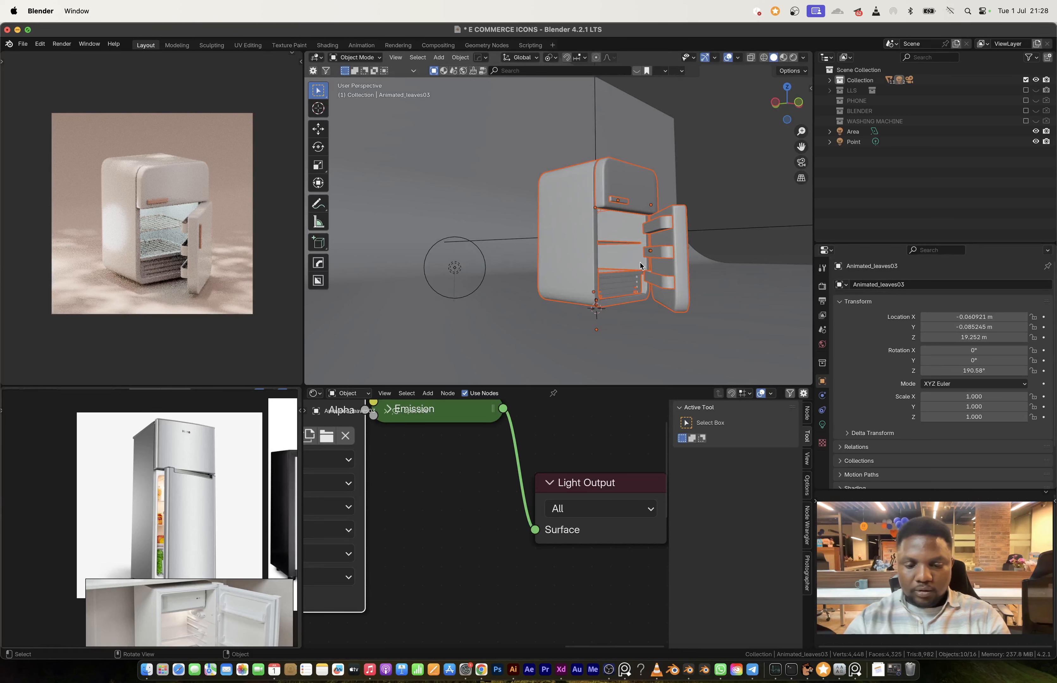
key("m")
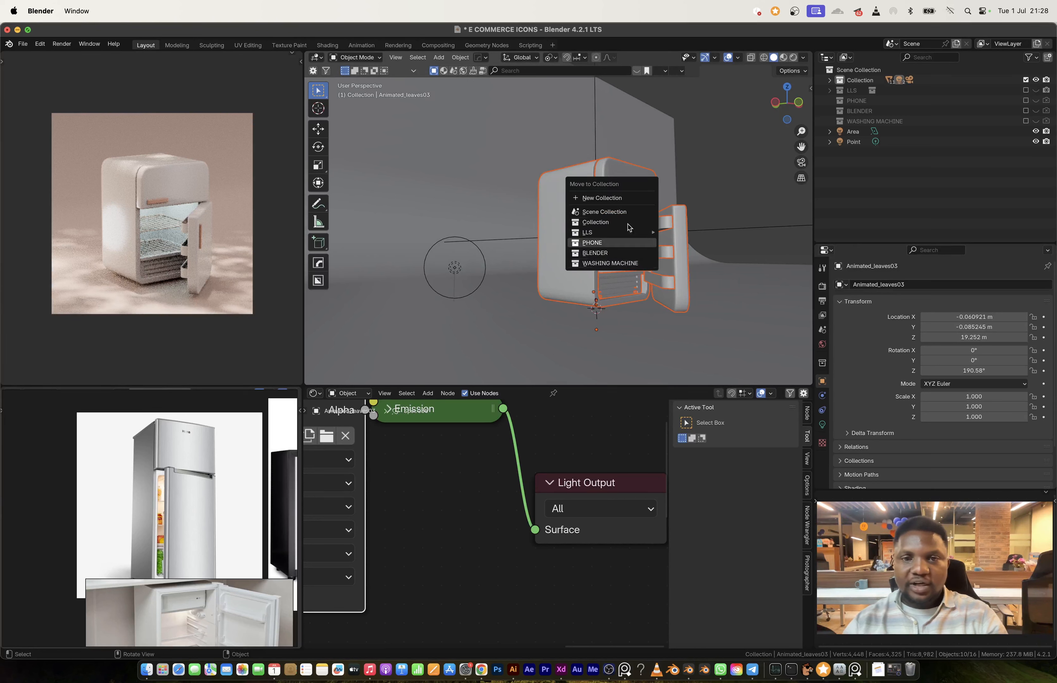
left_click(614, 199)
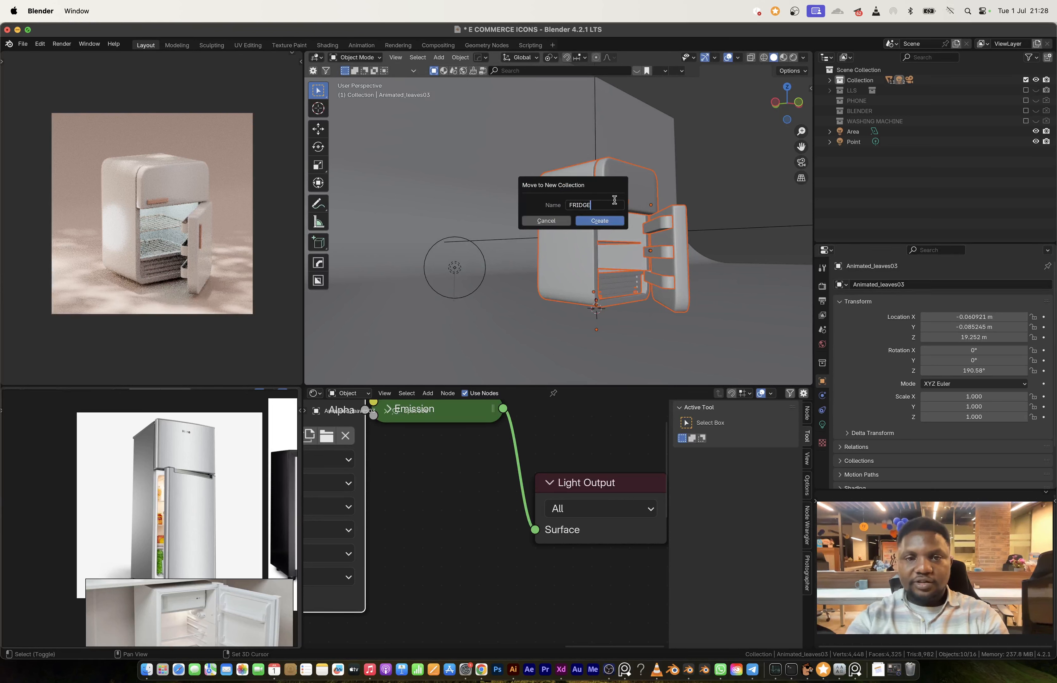
left_click(616, 221)
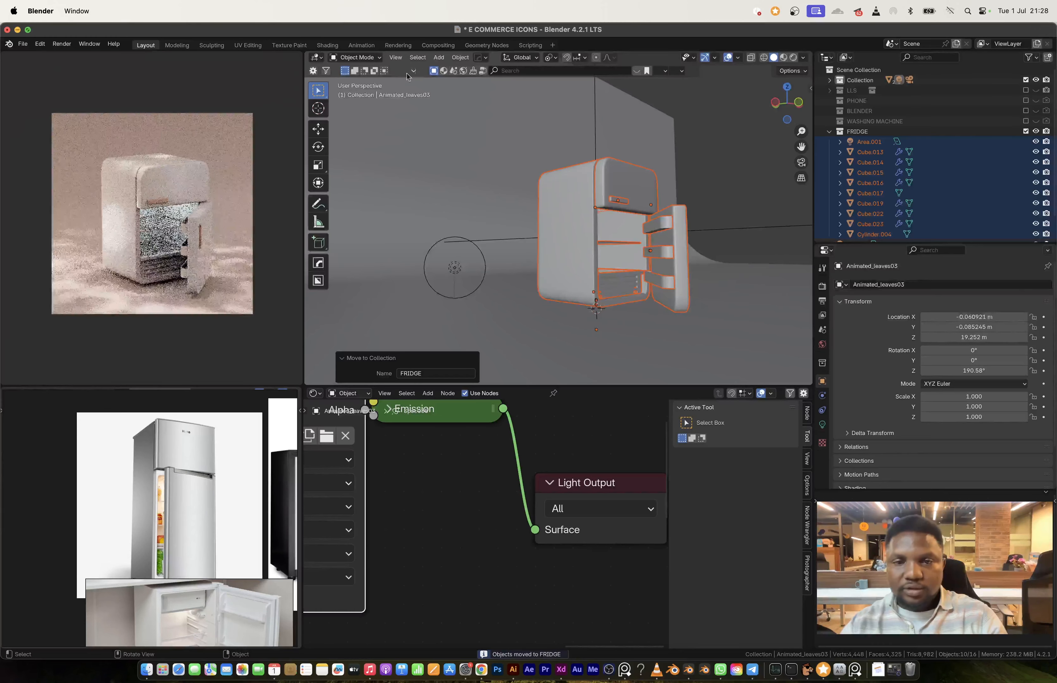
Step: Raise the whole refrigerator along Z and adjust the height of its cylindrical feet along Z
key("g")
key("z")
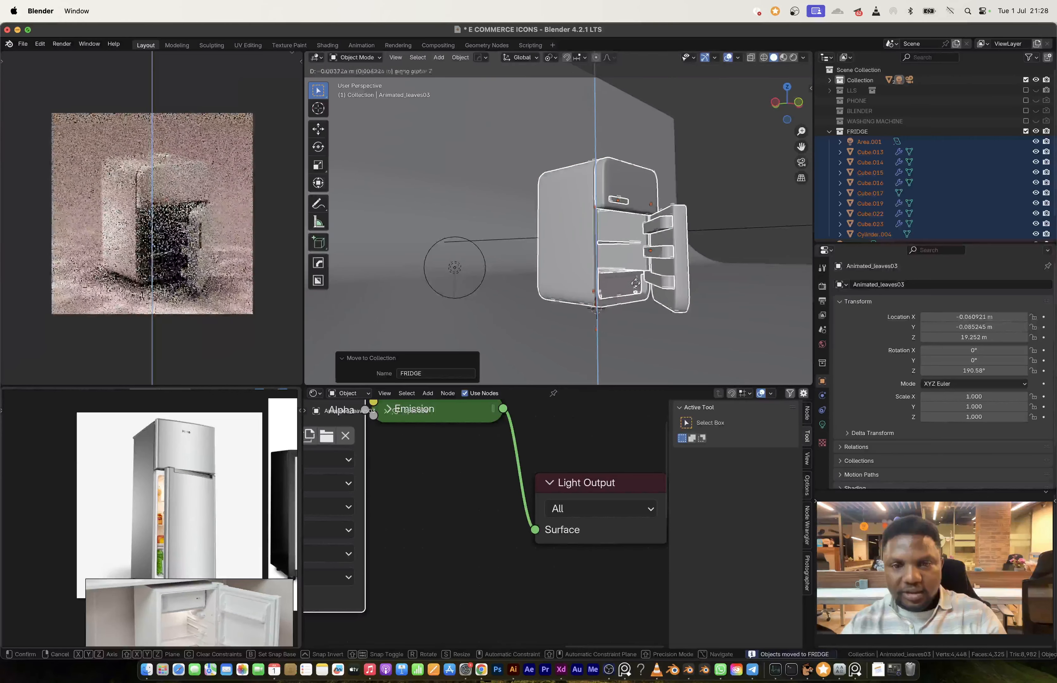
left_click(633, 287)
left_click(634, 287)
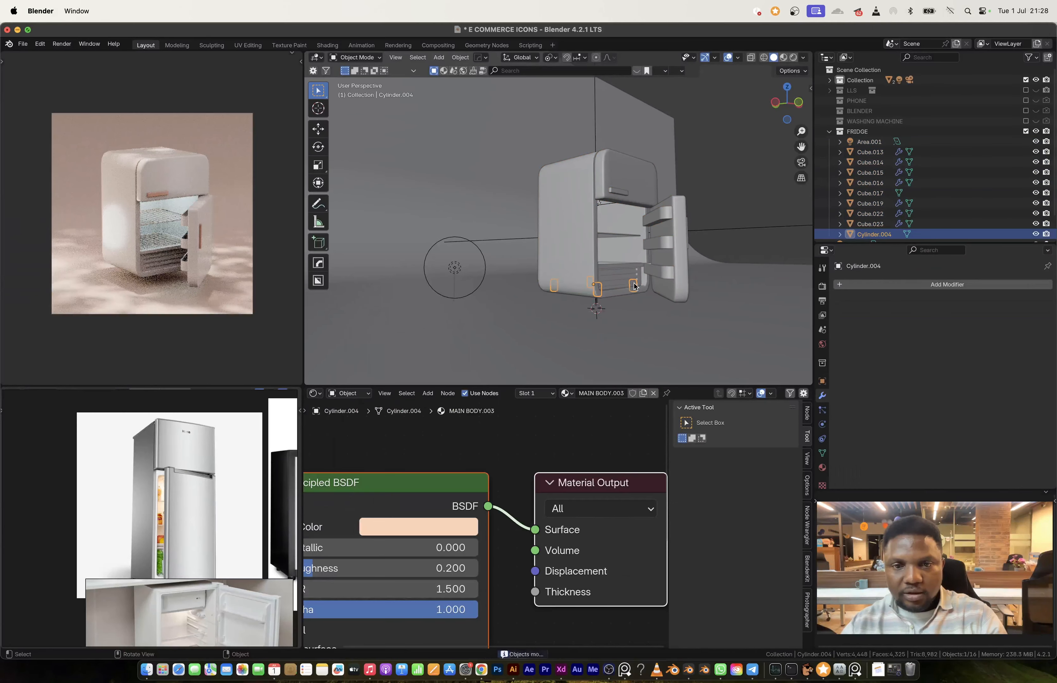
key("g")
key("z")
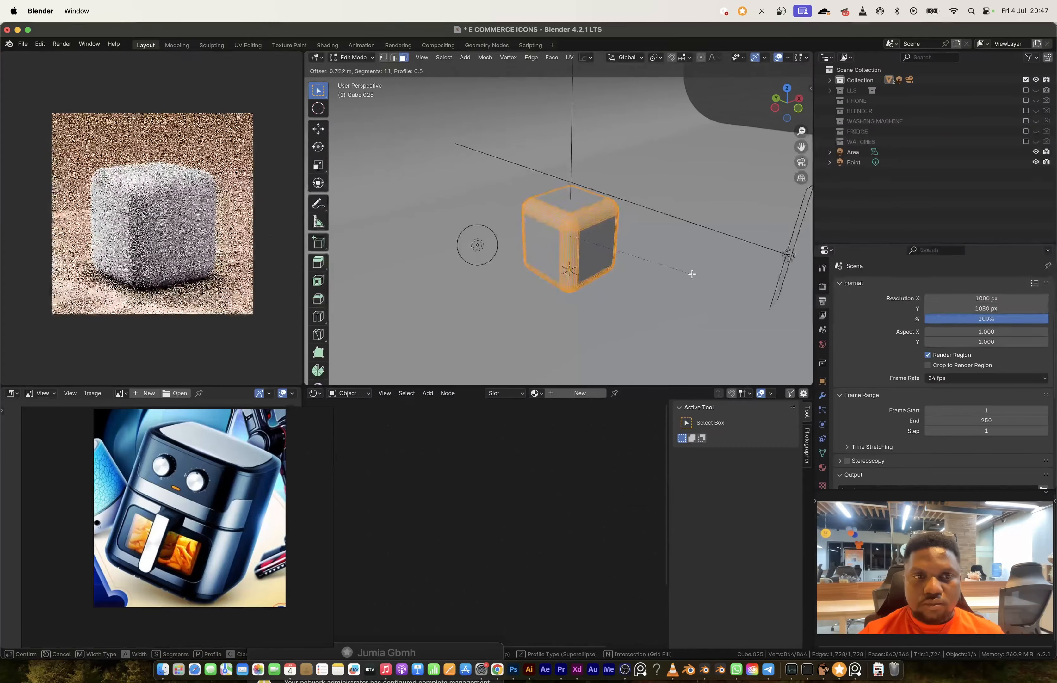
Step: Bevel the air fryer cube's edges by about 0.32 m with 11 segments and slide a horizontal loop cut near mid-height
key("Tab")
middle_click_drag(635, 292, 615, 218)
key("ctrl+r")
left_click(651, 242)
key("g")
key("g")
left_click(653, 244)
Step: Select the mid-height edge loops through the mesh in front view and scale them along Z
left_click(797, 106)
key("alt+z")
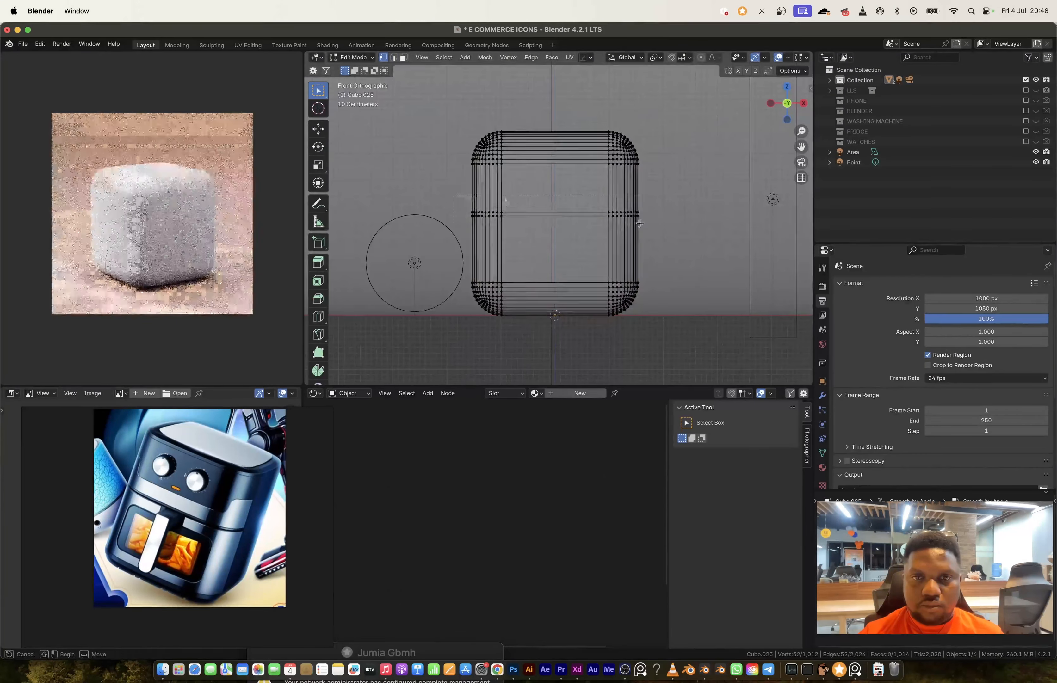
left_click_drag(661, 195, 448, 235)
key("s")
key("z")
middle_click_drag(621, 231, 634, 275)
Step: Extrude the narrow face band around the air fryer's front inward to form a thin seam groove
key("alt+z")
left_click(617, 256, "alt")
mouse_move(640, 246)
middle_mouse_down()
mouse_move(638, 257)
mouse_move(549, 247)
mouse_move(611, 205)
mouse_move(553, 207)
mouse_move(646, 231)
middle_mouse_up()
key("ctrl+z")
key("alt+e")
left_click(640, 239)
key("Tab")
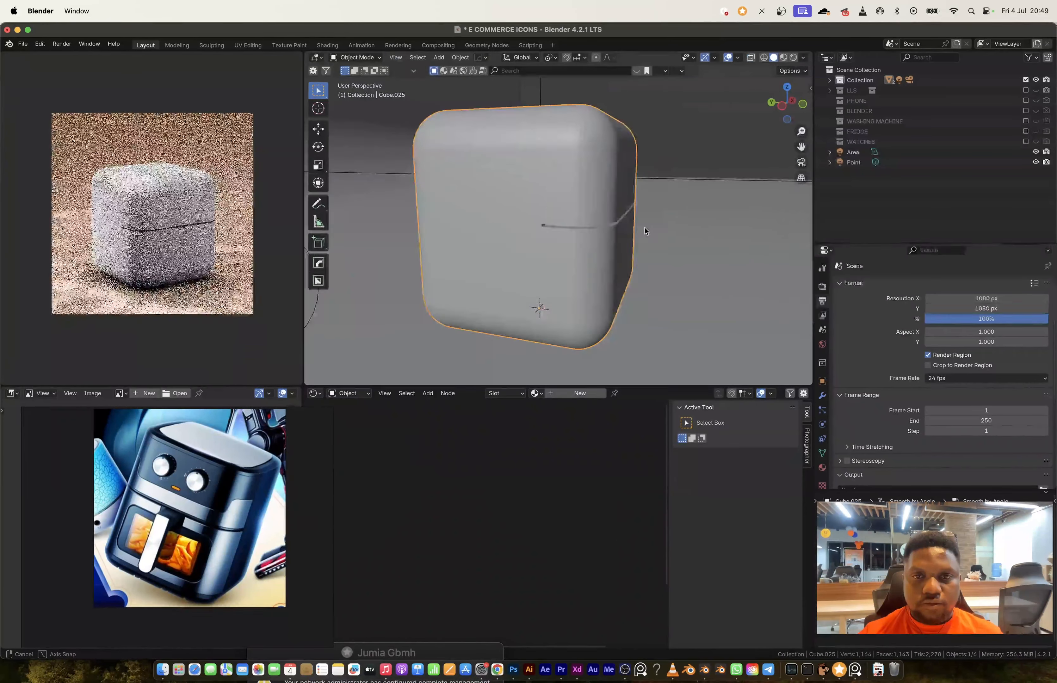
Step: Isolate the air fryer body in local view and undo the last edits on its front panel
left_click(546, 289, "shift")
key("slash")
middle_click_drag(546, 289, 682, 275)
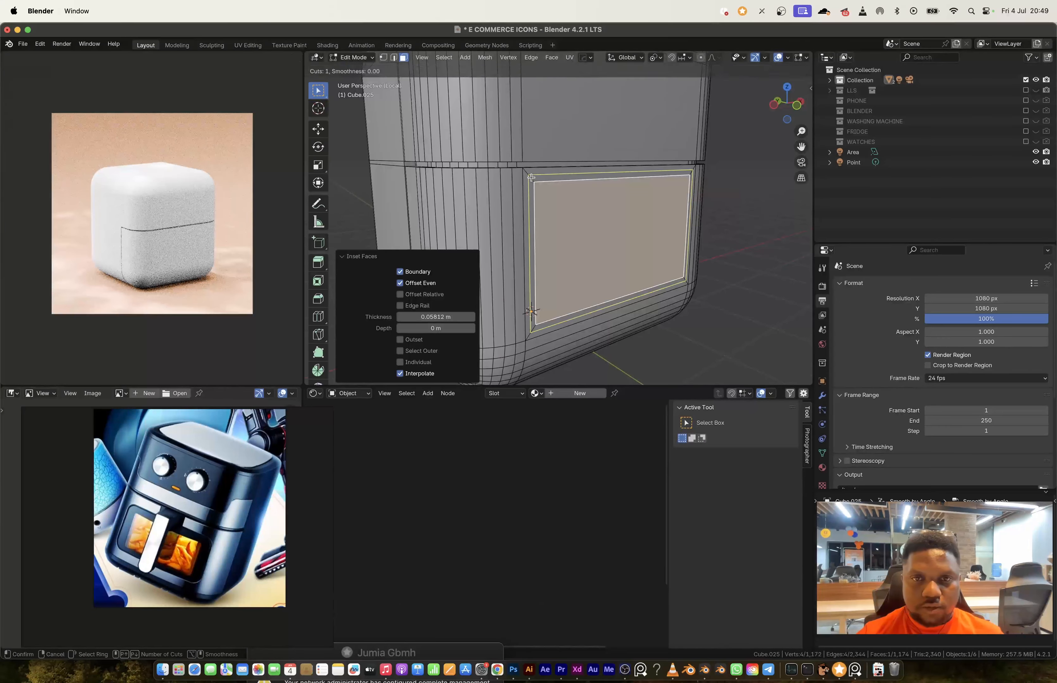
key("ctrl+z")
key("ctrl+z")
key("ctrl+z")
Step: Try to round the front panel's inset corners with a vertex bevel and extrude the panel face
middle_click_drag(665, 249, 616, 257)
key("ctrl+shift+b")
left_click(621, 248)
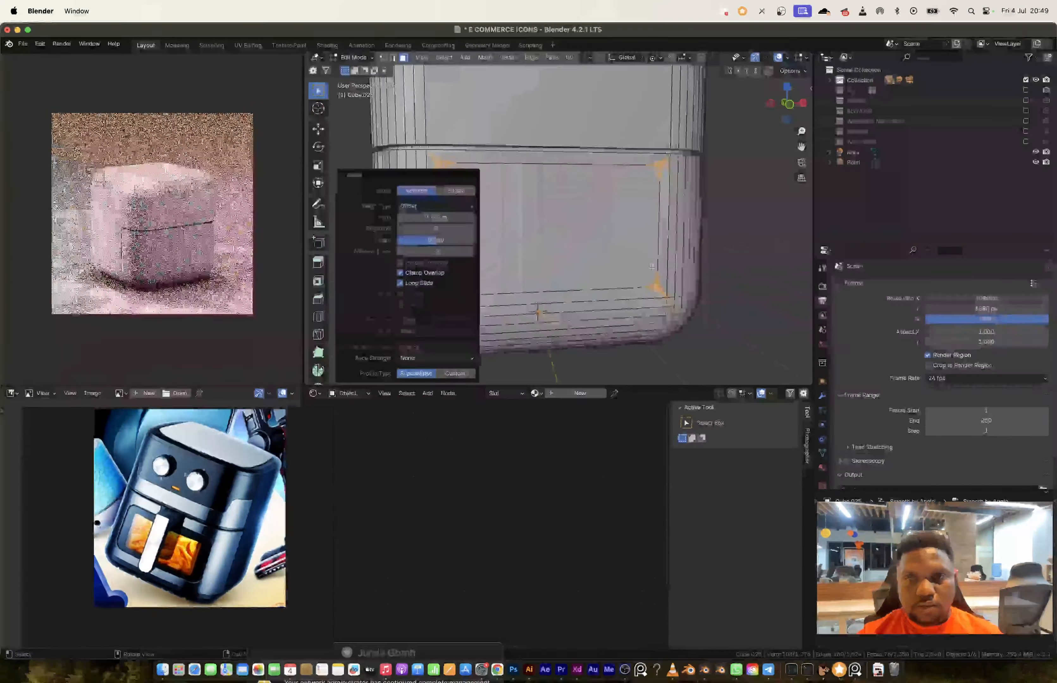
left_click(600, 242)
key("e")
left_click(657, 238)
middle_click_drag(683, 235, 625, 230)
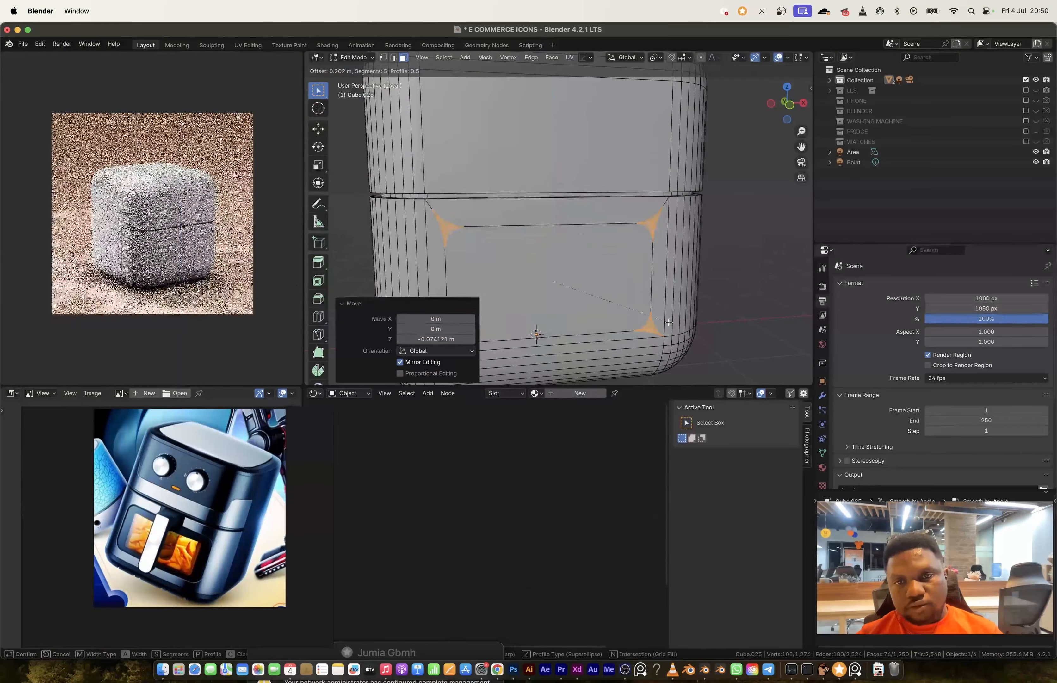
Step: Round the front window's corners with a 0.202 m, 5-segment vertex bevel and extrude its face into a recess
left_click(669, 323)
left_click(577, 276)
key("e")
left_click(573, 248)
Step: Try to bevel the edges of the recessed front window
middle_click_drag(562, 229, 587, 228)
key("ctrl+b")
key("ctrl+z")
key("ctrl+z")
Step: Snap the 3D cursor to the face above the window recess and add a scaled-down cube there for the handle
left_click(551, 216)
key("shift+s")
key("shift+a")
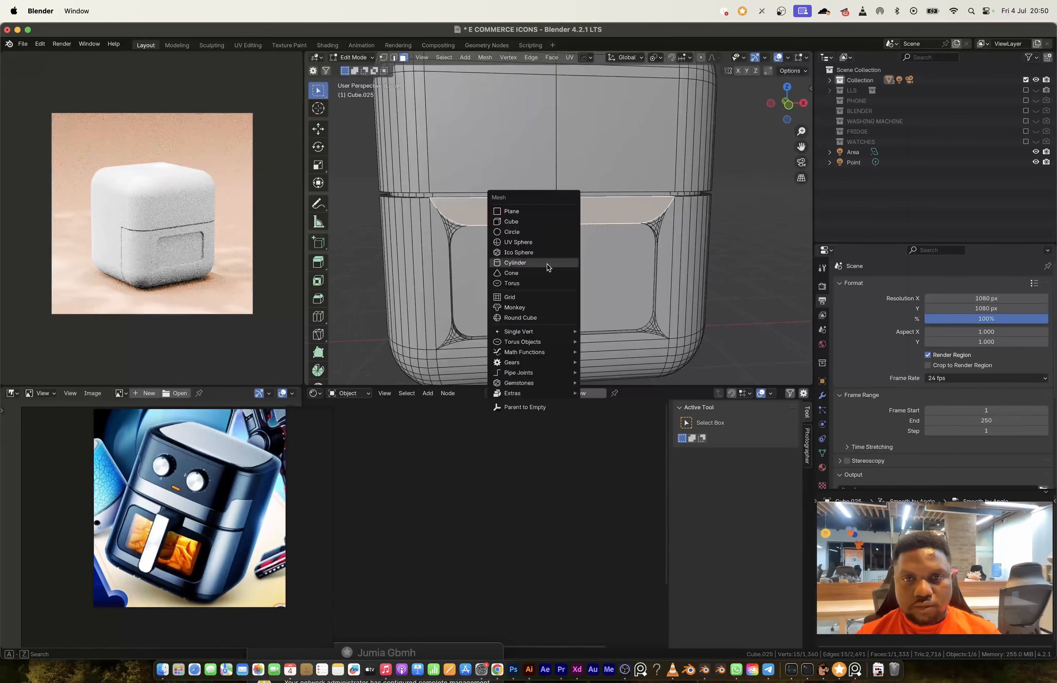
key("Tab")
key("shift+a")
key("s")
left_click(605, 238)
Step: Scale the handle block along Y and shift it along Z near the seam above the window
scroll(561, 219, "up", 4)
key("s")
key("y")
middle_click_drag(561, 220, 700, 192)
left_click(703, 193)
key("g")
key("z")
left_click(697, 191)
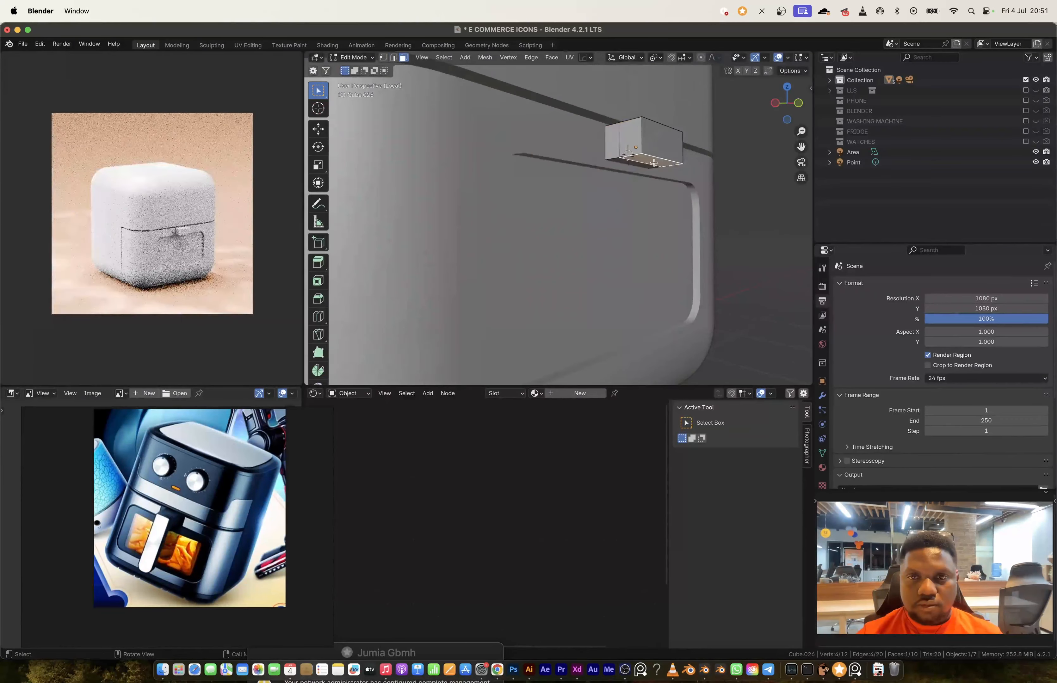
Step: Extrude the outer face on the handle block's underside downward to form the long grip
key("e")
left_click(623, 288)
middle_click_drag(623, 288, 464, 314)
Step: Shift the grip's vertices along Y in side view to adjust its depth
key("KP_3")
key("1")
left_click_drag(446, 125, 484, 306)
key("g")
key("y")
left_click(497, 266)
middle_click_drag(497, 267, 606, 288)
key("Tab")
middle_click_drag(724, 322, 546, 268)
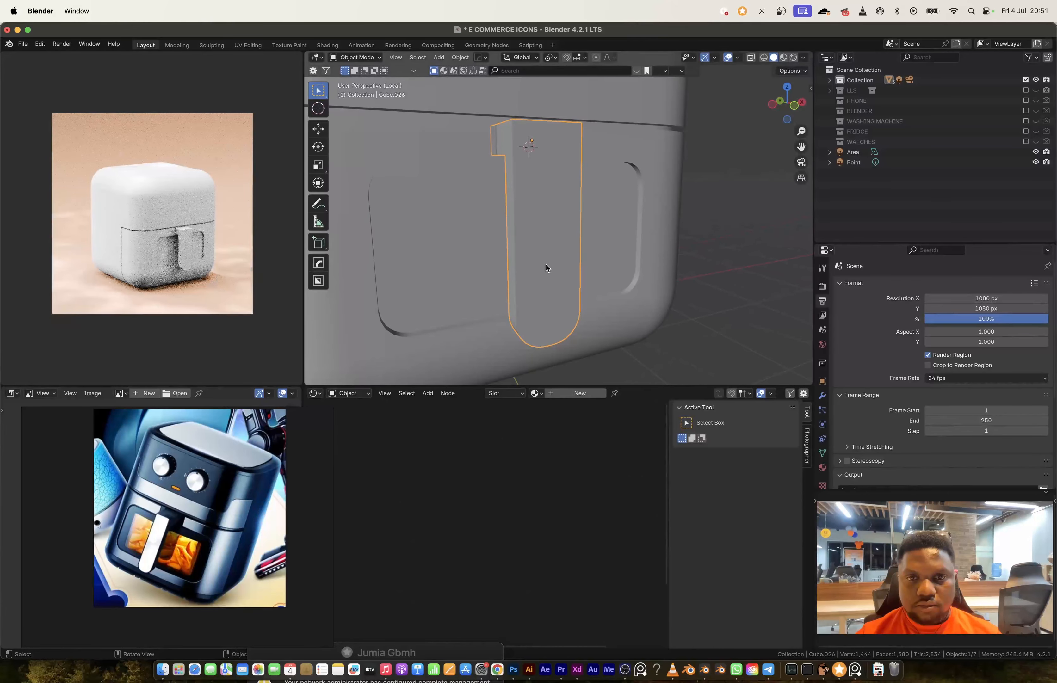
Step: Extrude the inset face on the handle grip's front to form a shallow recessed panel
middle_click_drag(615, 302, 511, 213)
key("e")
left_click(544, 211)
key("Tab")
Step: Add evenly spaced loop cuts across the handle's flared mount
key("Tab")
Step: Select the handle mount's end at the body and widen it along X by a factor of about 1.37
key("alt+z")
left_click_drag(461, 104, 555, 169)
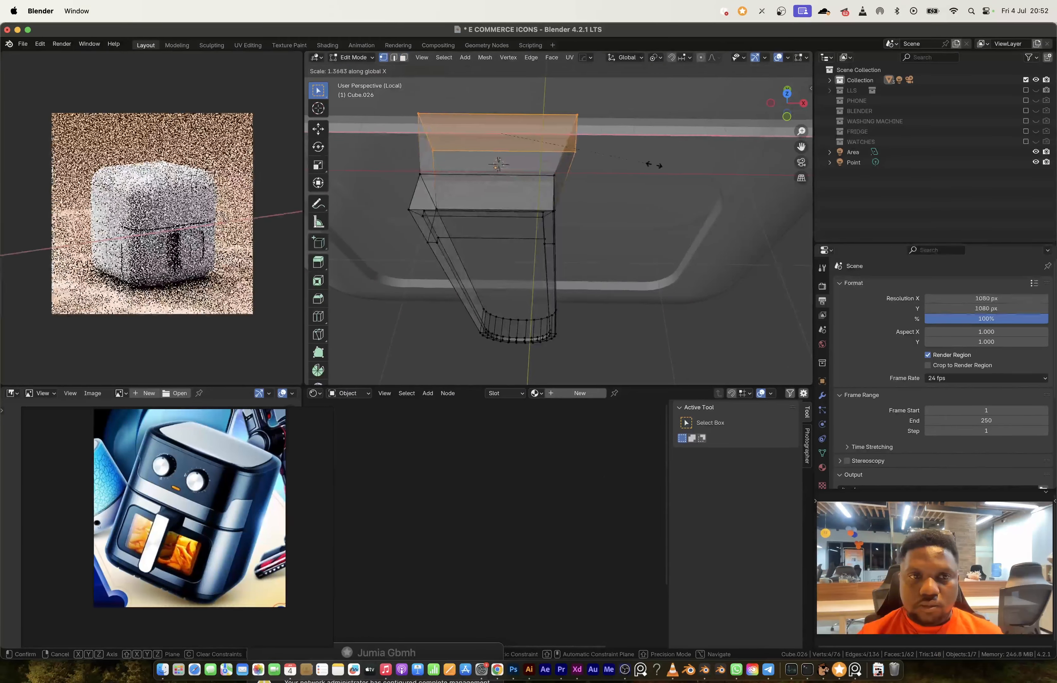
left_click(654, 165)
key("ctrl+r")
left_click(584, 172)
right_click(584, 172)
middle_click_drag(653, 166, 539, 206)
Step: Bevel the handle's outer edge loops to round them and shade the handle auto smooth
key("Tab")
key("alt+z")
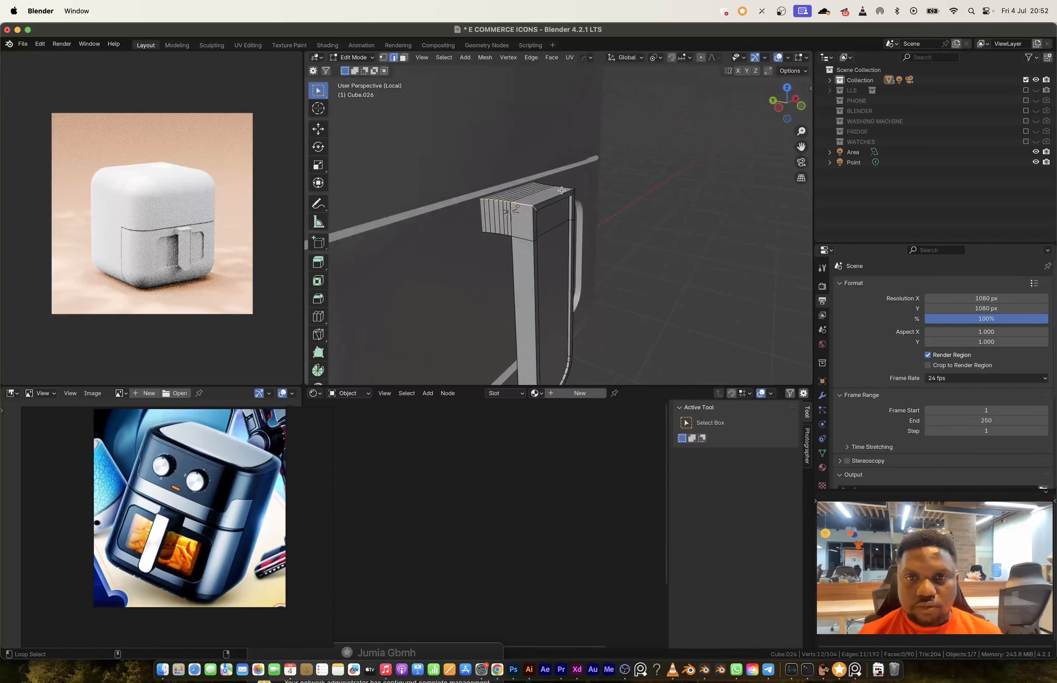
left_click(595, 250)
left_click(505, 184, "alt")
middle_click_drag(596, 250, 584, 163)
left_click(509, 156, "alt+shift")
left_click(634, 240)
key("Tab")
middle_click_drag(634, 241, 561, 259)
right_click(535, 115)
left_click(544, 120)
Step: Turn a new cylinder 90° about X and scale it down as a knob on the air fryer's upper front
scroll(544, 120, "down", 4)
key("KP_1")
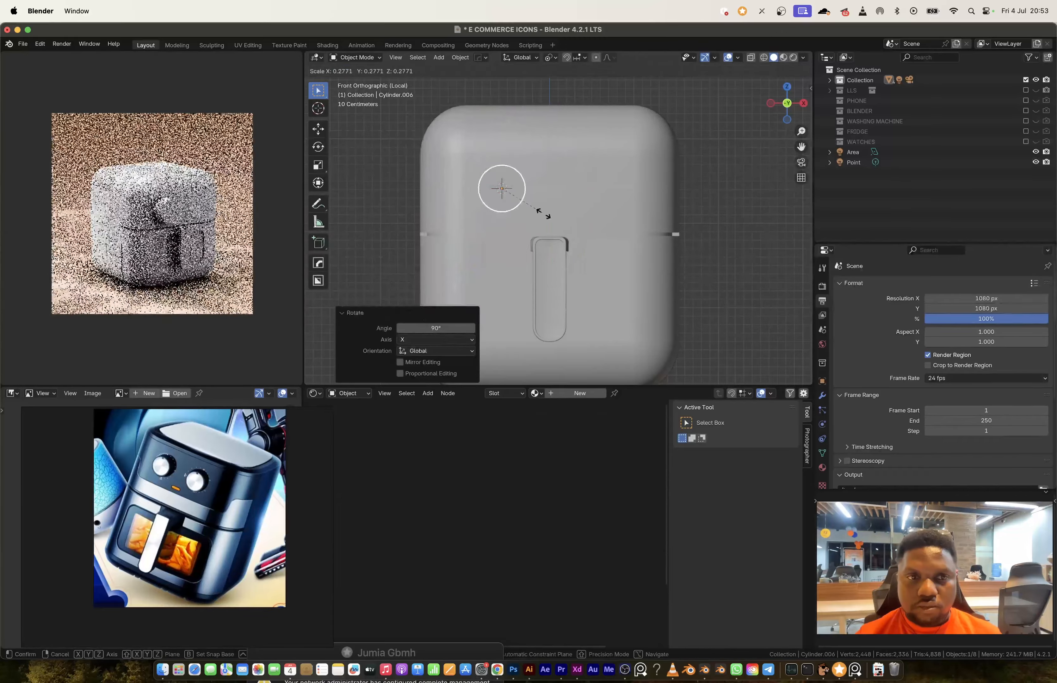
left_click(541, 209)
key("s")
left_click(554, 218)
Step: Bevel the knob's front edges by about 0.076 m with 6 segments and shade it auto smooth
middle_click_drag(554, 218, 600, 220)
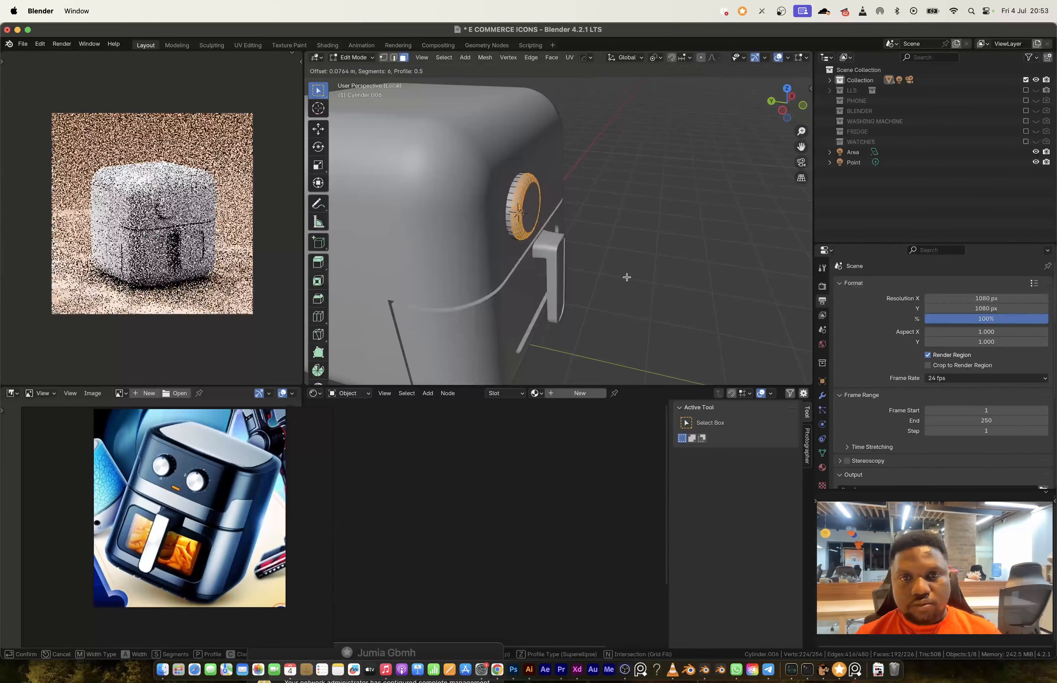
left_click(627, 277)
key("Tab")
middle_click_drag(627, 277, 543, 198)
right_click(542, 198)
left_click(549, 201)
Step: Select the entire knob mesh in Edit Mode and resize it
left_click(510, 195)
scroll(506, 191, "up", 2)
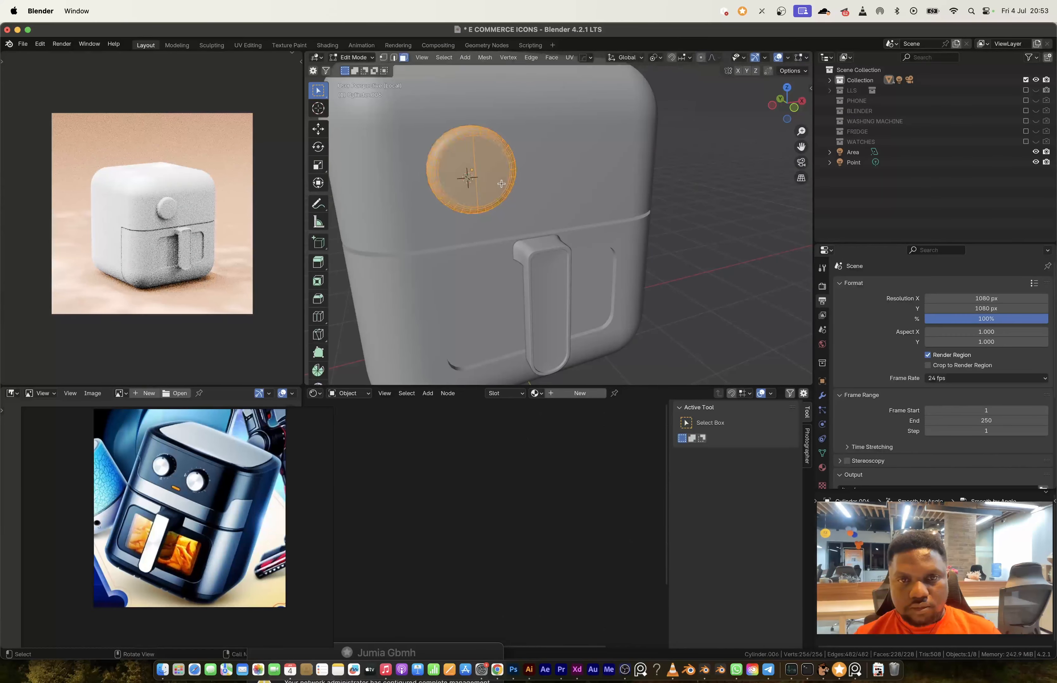
key("Tab")
key("a")
key("s")
left_click(625, 243)
Step: Duplicate the knob to the other side of the front and scale both knobs by about 1.17
key("KP_1")
key("s")
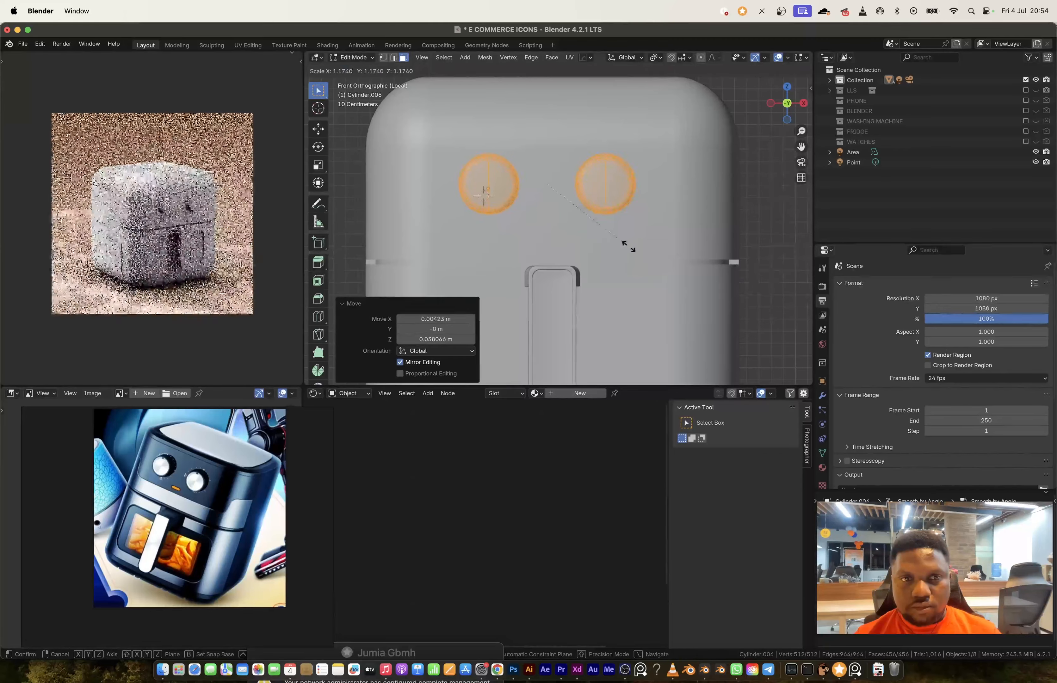
left_click(635, 250)
Step: Select only the second knob through the mesh and reposition it on the air fryer's front
key("alt+z")
left_click_drag(564, 138, 656, 230)
key("g")
left_click(669, 236)
key("alt+z")
key("Tab")
Step: Shrink a face loop around the air fryer body's upper edge inward to form the lid's seam groove
left_click(510, 213)
key("Tab")
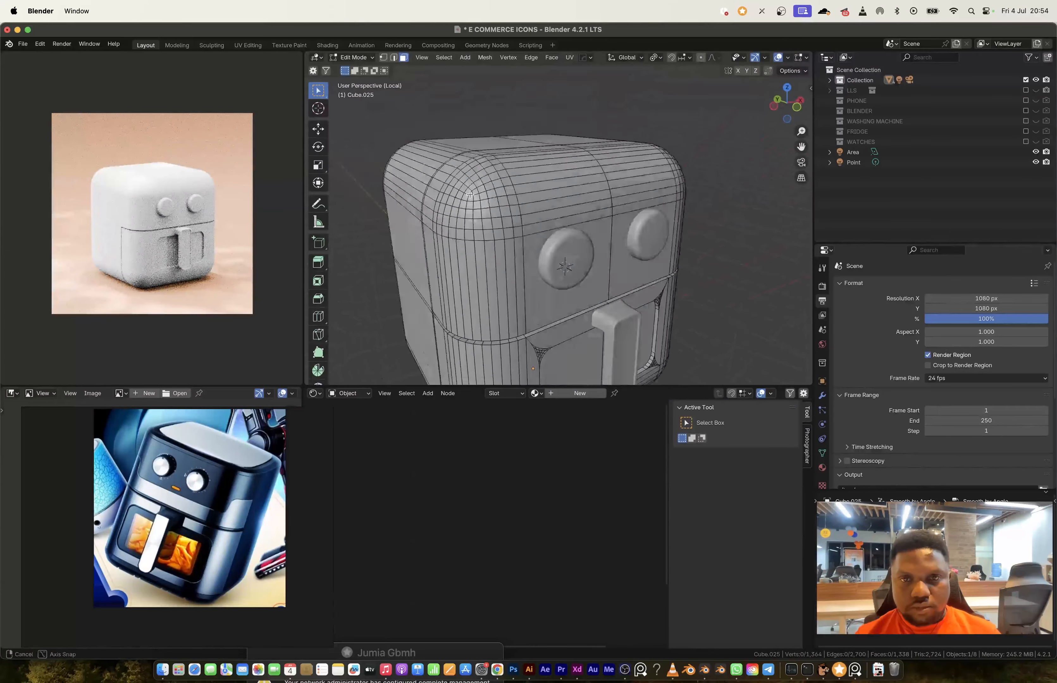
left_click(512, 207, "alt")
middle_click_drag(512, 213, 569, 222)
key("alt+s")
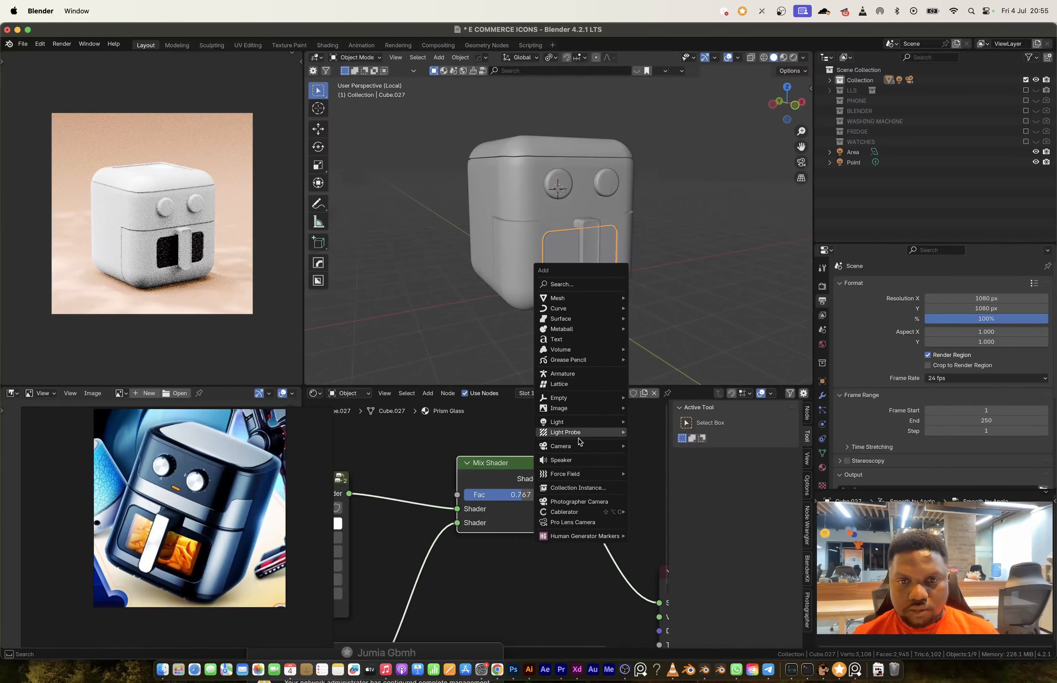
Step: Add a point light at the 3D cursor, raise it about 0.47 m along Z and open its light settings
left_click(657, 433)
key("g")
key("z")
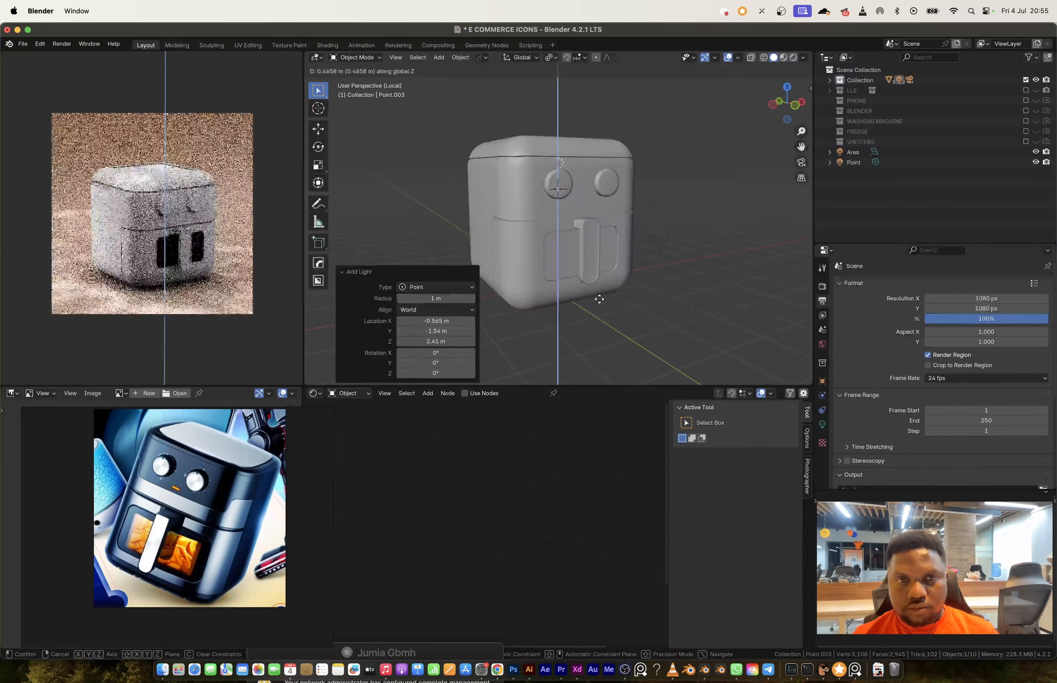
left_click(599, 298)
left_click(822, 424)
left_click(1031, 378)
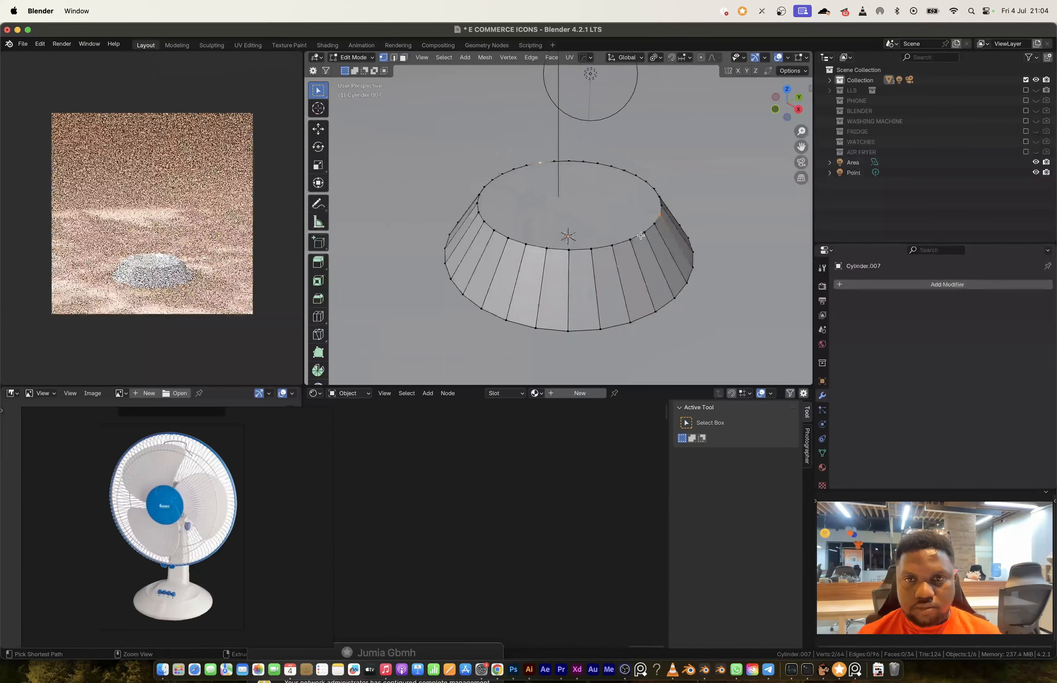
Step: Connect the two selected inner-rim vertices and extrude the strip across the fan base's top upward into a block
scroll(640, 235, "down", 10, "ctrl")
key("Tab")
scroll(557, 236, "left", 5)
scroll(556, 236, "up", 5, "ctrl")
key("Tab")
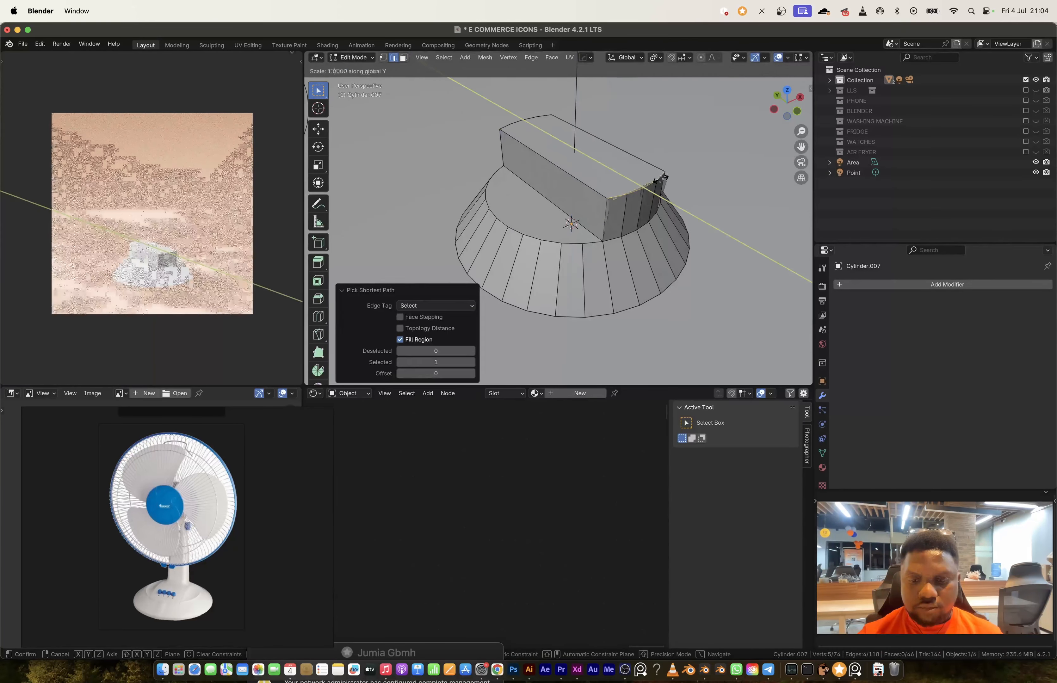
Step: Select the whole fan base mesh and scale it along the Z axis
scroll(700, 309, "down", 5)
key("a")
key("s")
key("z")
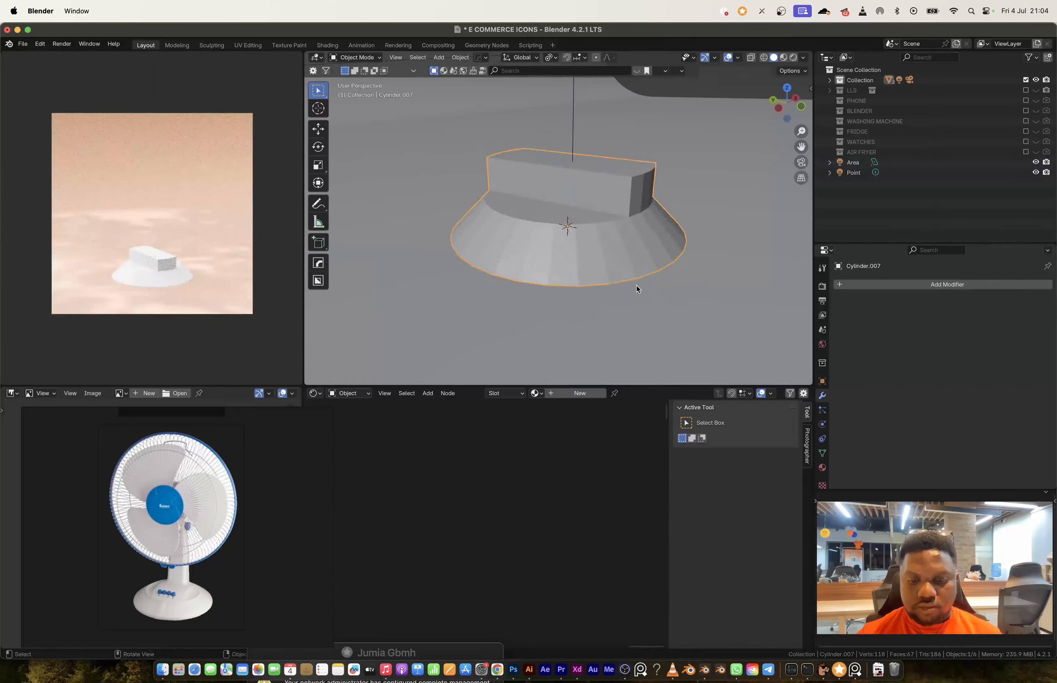
Step: Reposition the fan base geometry along Z and extrude its lower edge ring to form a thin rim
scroll(638, 289, "down", 5)
key("Tab")
key("g")
key("z")
left_click_drag(422, 215, 729, 276)
key("e")
scroll(684, 275, "up", 5)
Step: Try to lower the block's curved top end edges about 0.19 m along Z and round them with a six-segment bevel
left_click(607, 198)
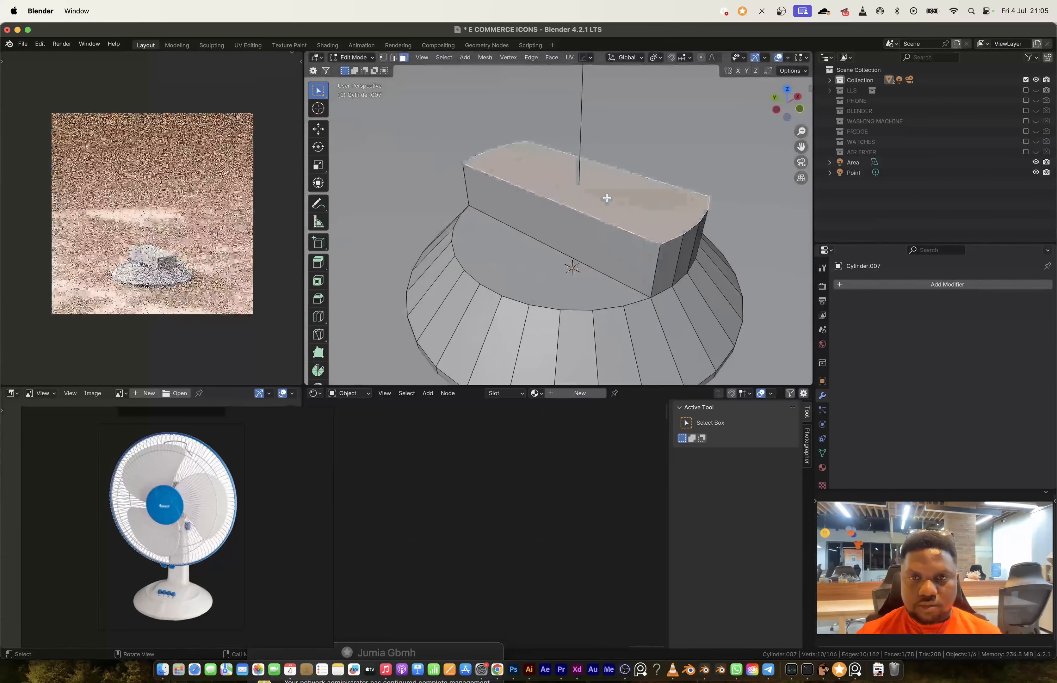
scroll(606, 197, "down", 5)
key("2")
left_click(522, 149, "ctrl+shift")
scroll(689, 304, "down", 5)
key("ctrl+b")
key("g")
key("z")
key("ctrl+b")
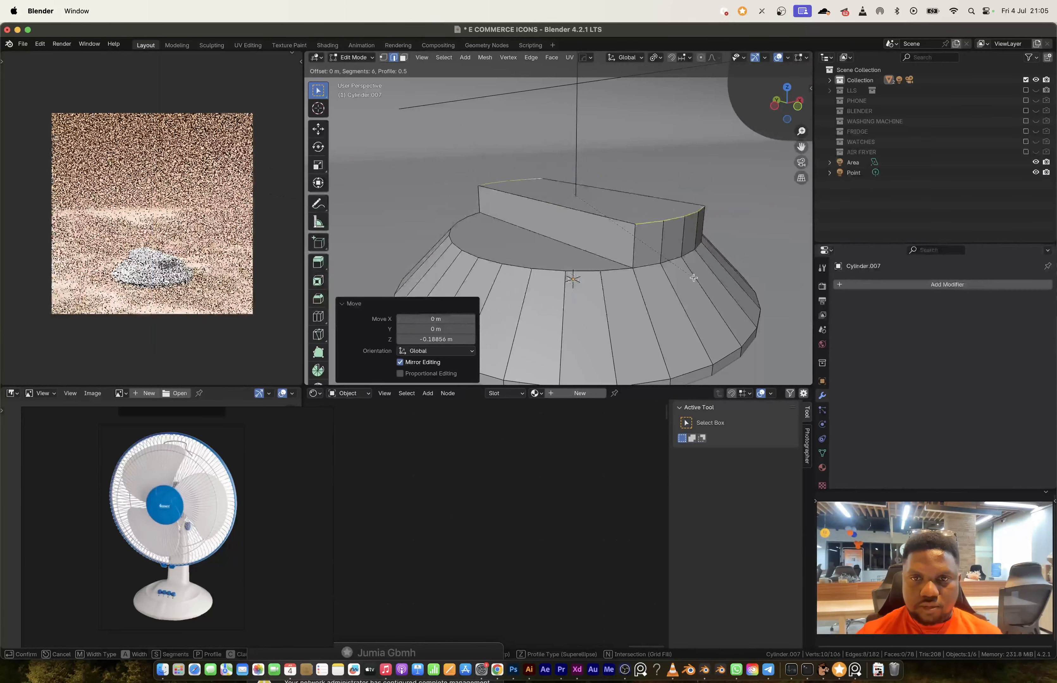
left_click(672, 240)
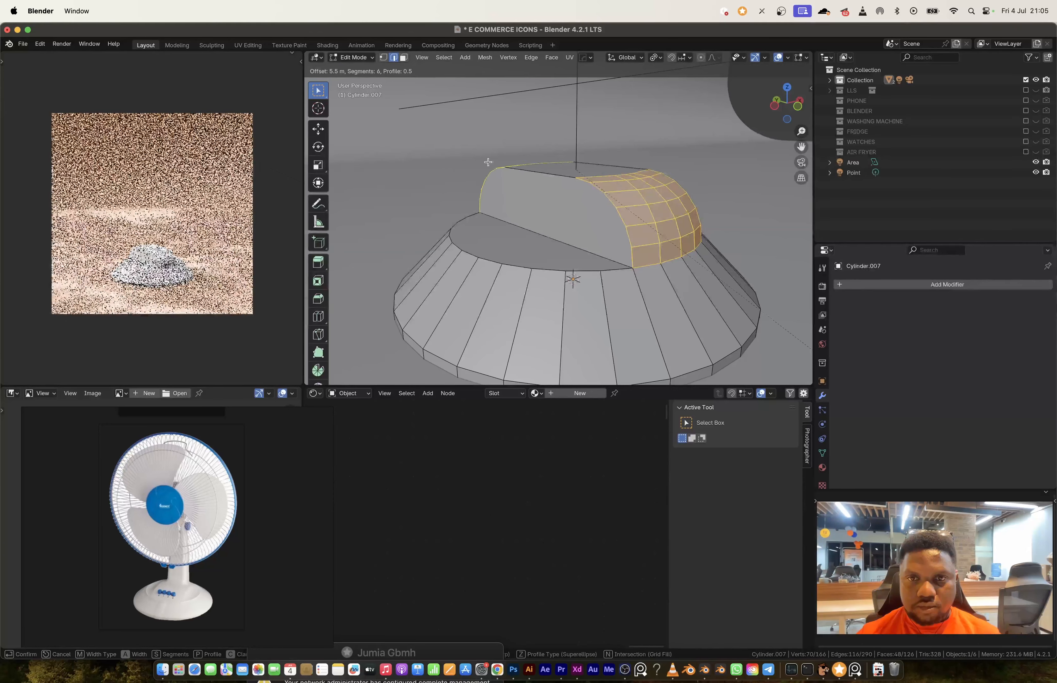
Step: Lower the block's curved top end edges by about 0.22 m along Z
key("Tab")
key("Tab")
key("ctrl+b")
left_click(639, 200)
key("g")
key("z")
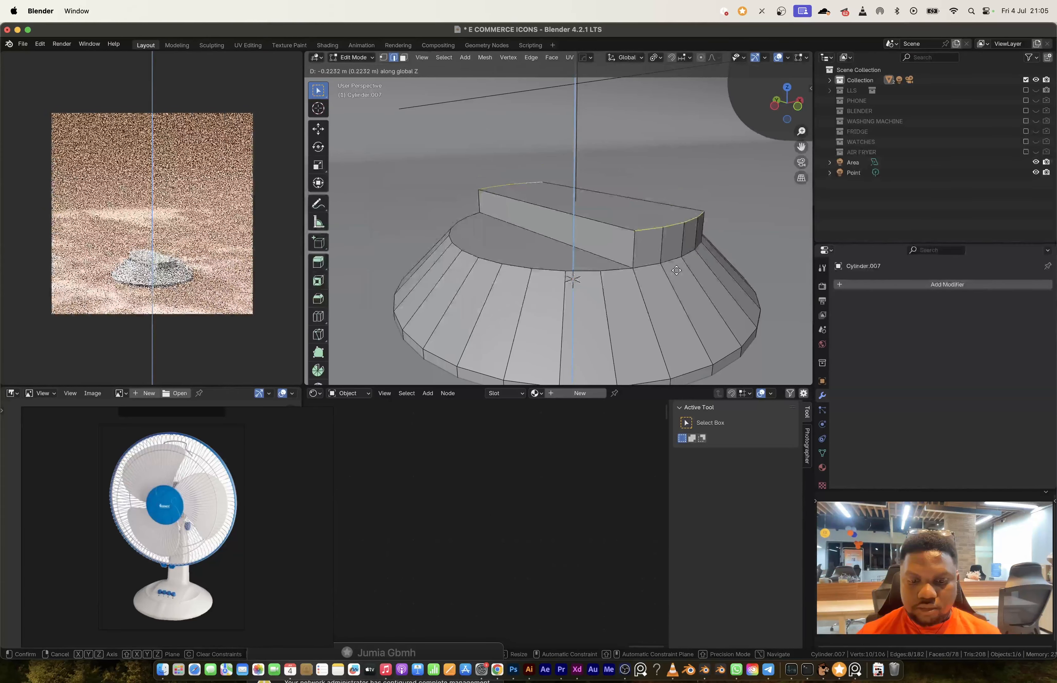
left_click(644, 204)
Step: Try smooth shading on the rounded fan base and undo back to the unbevelled block
key("Tab")
middle_click_drag(644, 202, 666, 251)
right_click(615, 229)
left_click(623, 249)
key("ctrl+z")
key("ctrl+z")
key("ctrl+z")
key("ctrl+z")
key("ctrl+z")
key("ctrl+z")
Step: Scale the block's top end edges to about 0.81 along Y and bevel them into a rounded ridge
key("s")
key("y")
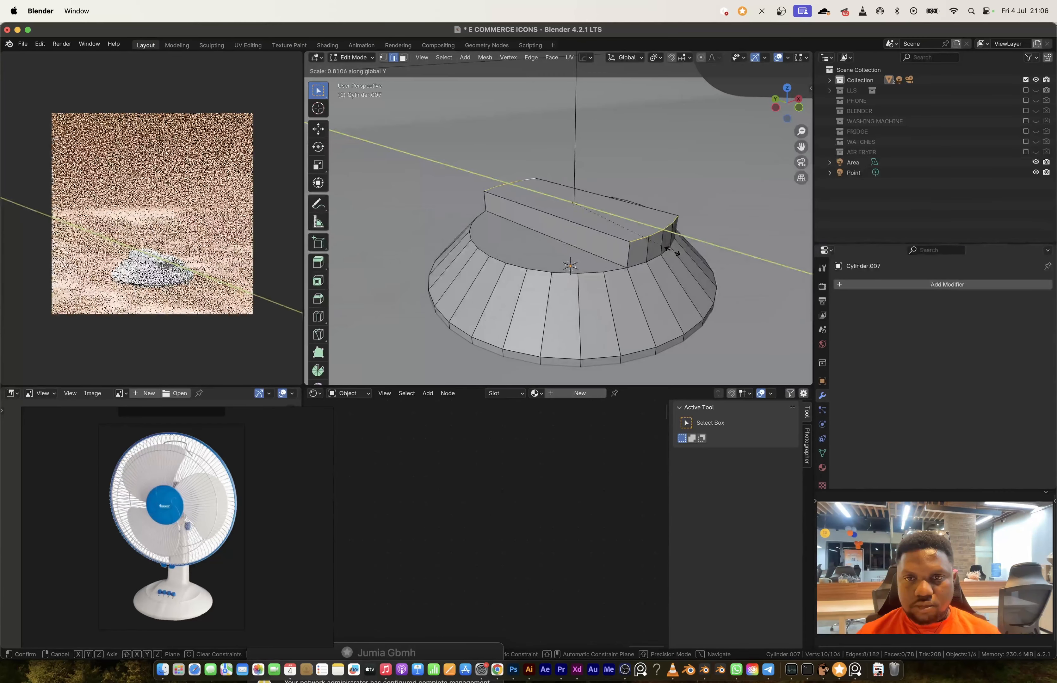
left_click(679, 231)
key("ctrl+b")
left_click(666, 235)
Step: Shade the fan base smooth by angle at 30°
key("Tab")
right_click(646, 215)
left_click(653, 236)
Step: Select the faces at the rear end of the rounded ridge and inset them by 0.0538 m
key("Tab")
middle_click_drag(577, 187, 711, 215)
key("3")
left_click(542, 227, "alt")
left_click(484, 259, "alt+shift")
middle_click_drag(574, 284, 574, 247, "ctrl")
left_click(642, 323)
key("ctrl+KP_3")
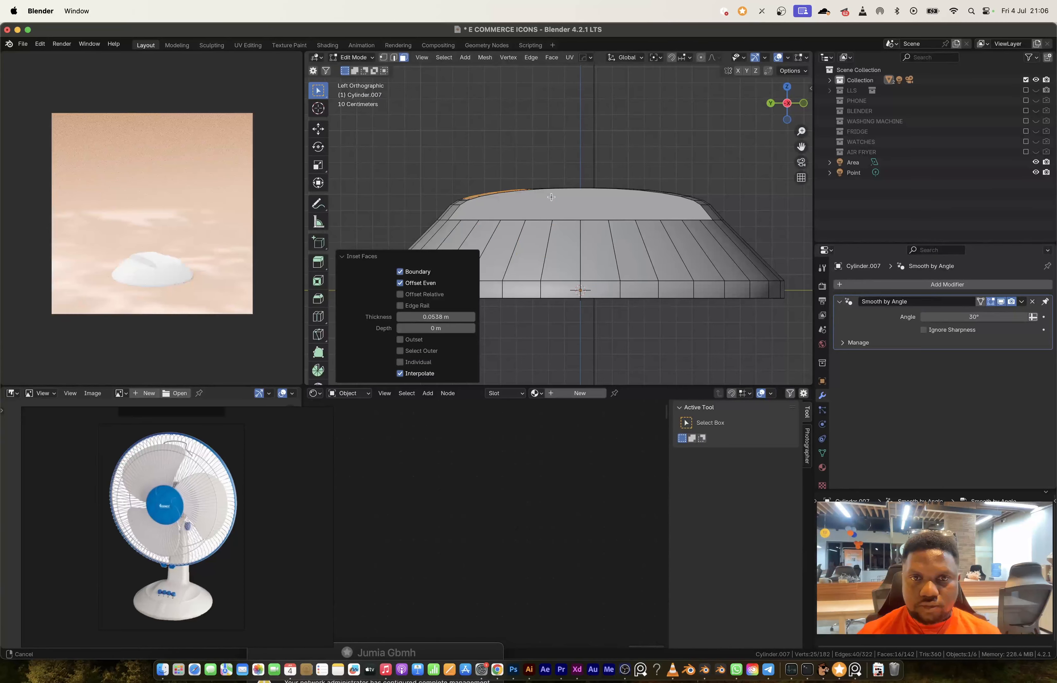
Step: Extrude the inset faces upward to form the fan's neck
key("e")
left_click(549, 102)
middle_click_drag(549, 103, 631, 249, "shift")
Step: Bevel the edges of the fan's neck
key("2")
left_click(539, 202, "alt")
key("ctrl+b")
left_click(802, 340)
key("Tab")
Step: Adjust the motor housing cylinder along X and separate it into its own object
key("Tab")
scroll(559, 249, "down", 5)
Step: Add a cylinder at the top of the neck, rotate it 90° about X and scale it for the motor housing
left_click(553, 174, "alt")
key("shift+a")
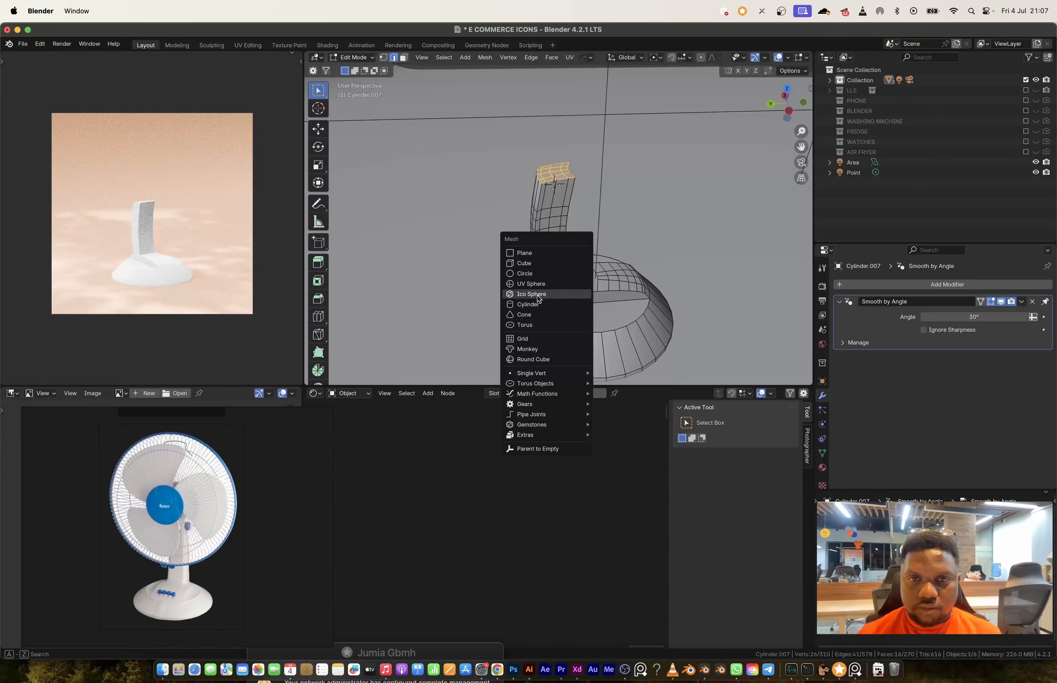
left_click(530, 304)
type("rx90")
key("Return")
key("s")
left_click(604, 223)
key("s")
key("x")
left_click(607, 225)
key("p")
left_click(607, 225)
key("Tab")
mouse_move(501, 182)
middle_mouse_down()
mouse_move(547, 169)
mouse_move(487, 174)
middle_mouse_up()
key("Tab")
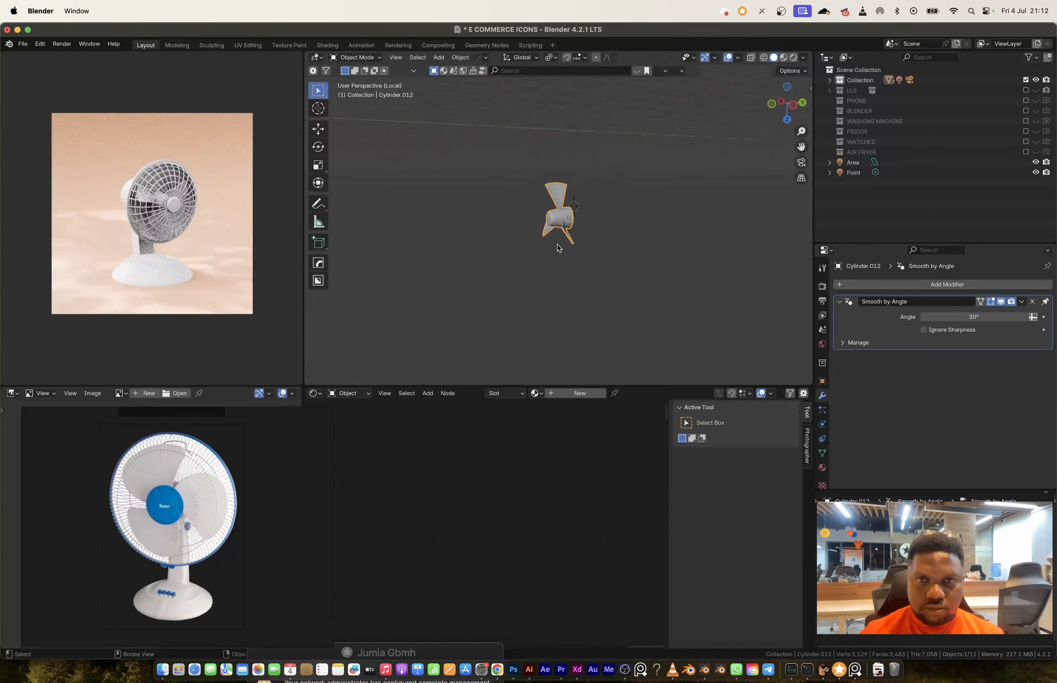
Step: Leave the isolated view of the blades and isolate the fan base and neck
key("slash")
left_click(529, 189)
middle_click_drag(530, 189, 575, 204)
left_click(637, 254)
left_click(552, 267)
key("Tab")
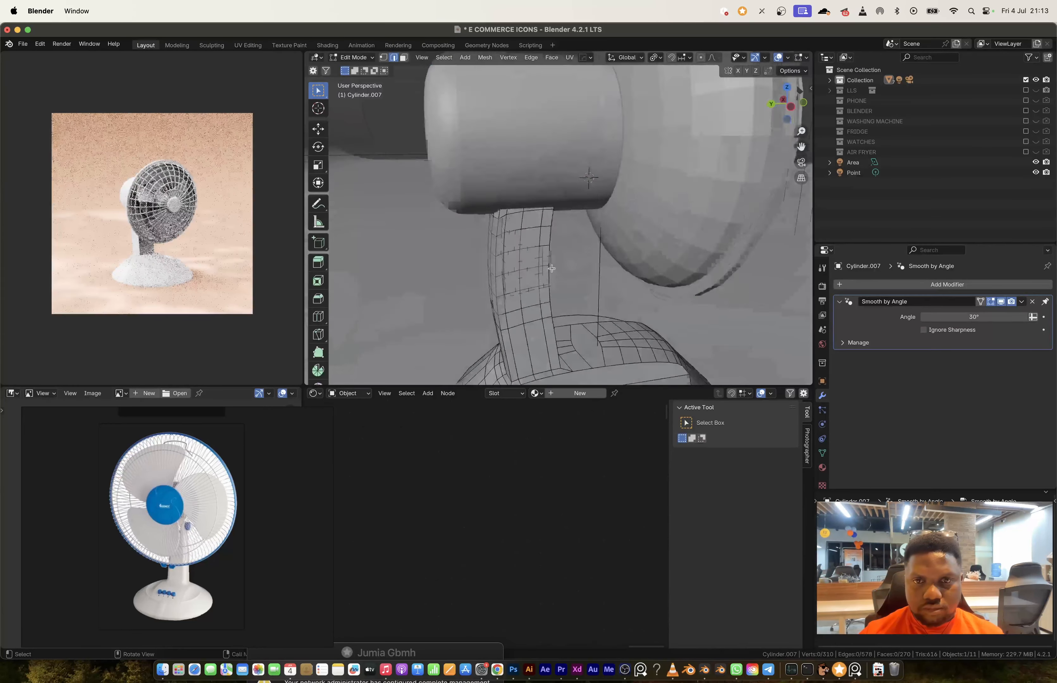
middle_click_drag(552, 266, 528, 285)
left_click(570, 309, "alt+shift")
key("slash")
Step: Select a single face on the front of the base's raised ridge for the button placement
left_click(483, 191, "alt")
left_click(531, 275, "shift")
key("Tab")
middle_click_drag(598, 283, 531, 311)
key("Tab")
key("3")
left_click(448, 295)
left_click(578, 287, "ctrl")
key("Tab")
Step: Snap the 3D cursor to the selected face, add a cylinder there and scale it down as a button
key("Tab")
left_click(491, 336)
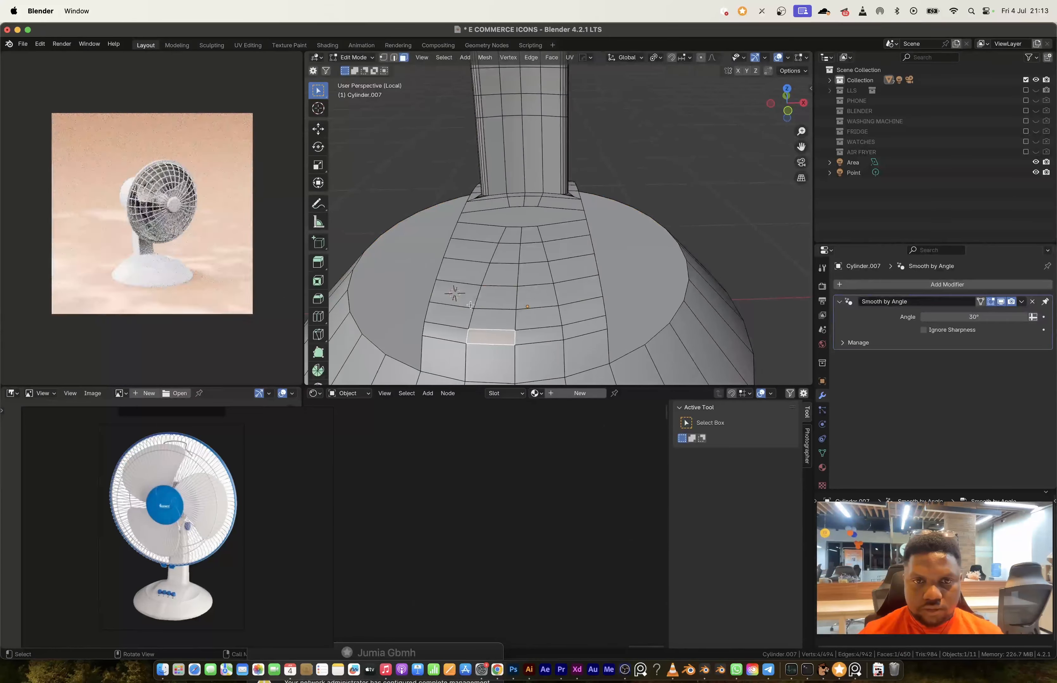
key("shift+s")
Step: Stretch the button by about 1.5 along Z and bevel its edges
key("Tab")
key("shift+a")
key("s")
left_click(786, 88)
Step: Duplicate the button along X to make a row on the fan base
key("Tab")
middle_click_drag(578, 248, 586, 209)
key("s")
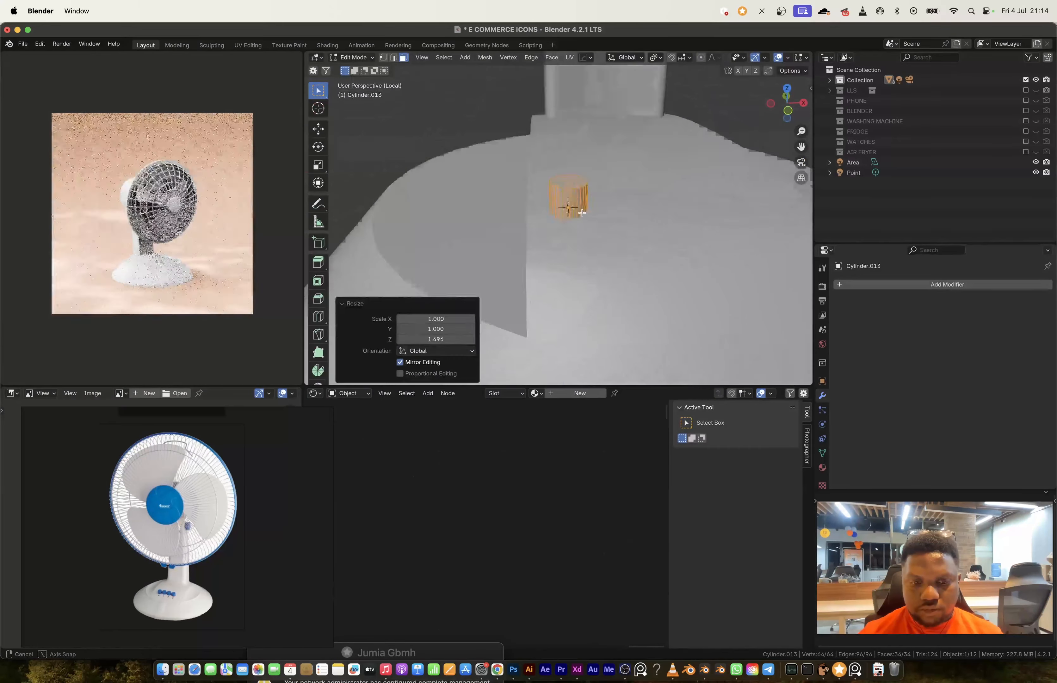
key("ctrl+b")
key("shift+d")
key("x")
left_click(636, 259)
Step: Add a loop cut near the fan base's lower edge at a slide factor of 0.875
key("Tab")
middle_click_drag(637, 259, 611, 256)
Step: Adjust the height of the buttons on the fan base by moving them along Z
key("s")
right_click(666, 265)
mouse_move(668, 266)
left_click(731, 275)
key("g")
key("z")
left_click(640, 267)
Step: Leave the isolated view and select the outer rim face loop of the rear fan guard
key("Tab")
left_click(653, 304)
key("ctrl+r")
left_click_drag(591, 279, 588, 275)
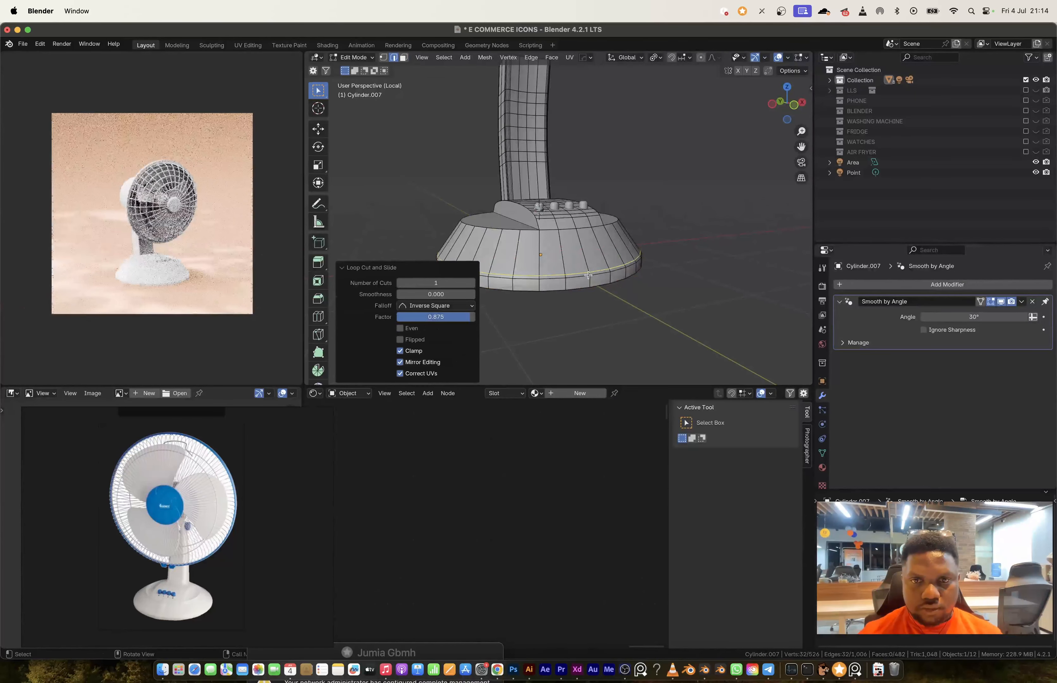
key("slash")
middle_click_drag(562, 217, 604, 200)
left_click(617, 165)
key("Tab")
left_click(649, 165, "alt")
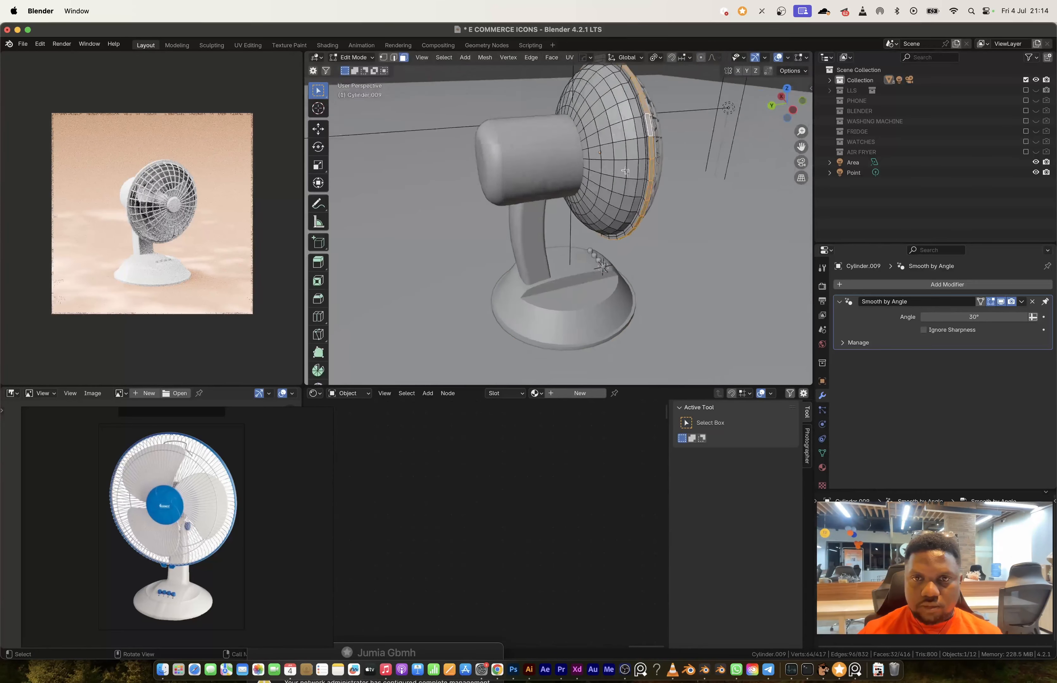
Step: Extend the selection over the guard's rim loops and invert it to select the remaining grille faces
scroll(585, 222, "up", 5)
left_click(650, 184, "ctrl+shift")
key("ctrl+i")
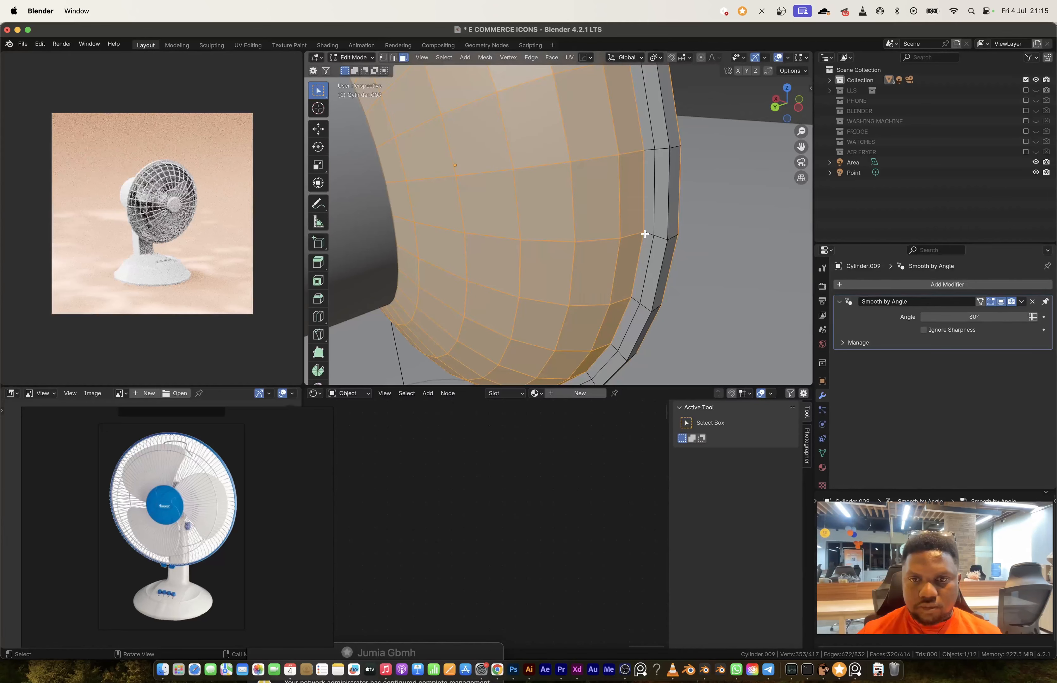
middle_click_drag(651, 289, 548, 275)
left_click(618, 142, "alt+shift")
middle_click_drag(471, 267, 549, 261)
mouse_move(612, 238)
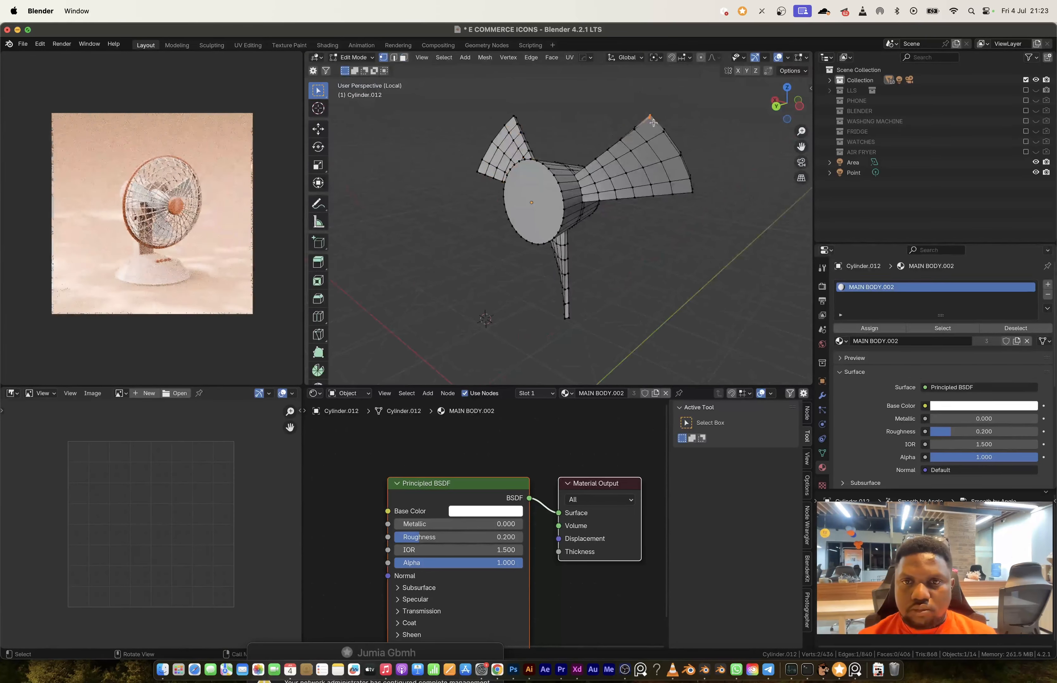
Step: Bevel the selected outer corner edges of the fan blades to round them
key("2")
key("ctrl+b")
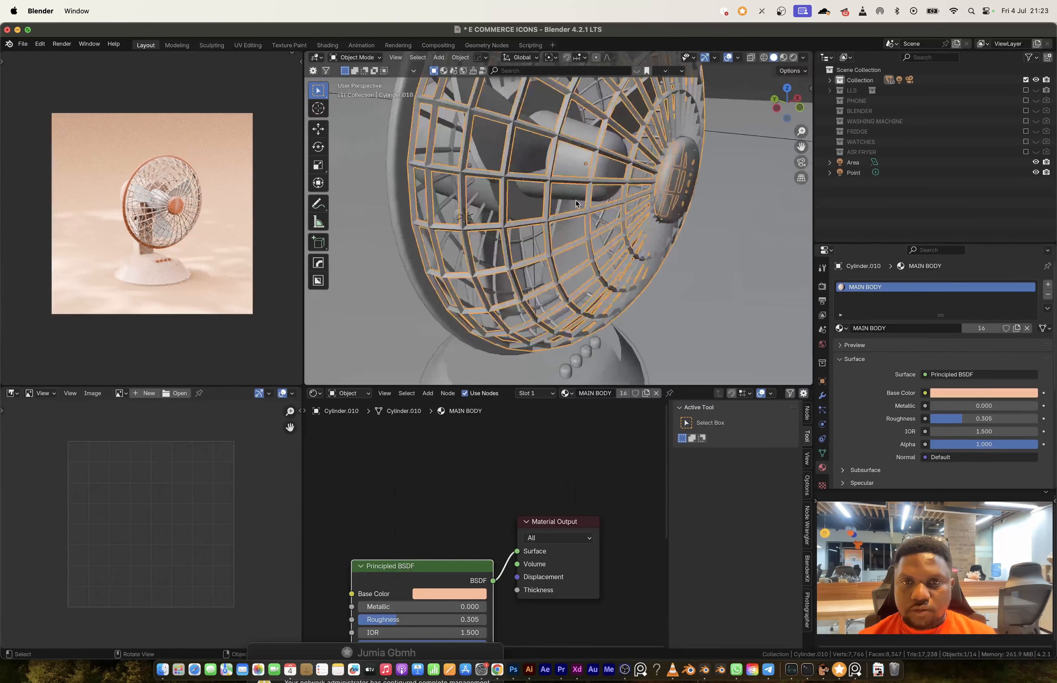
Step: Set the front guard's Wireframe thickness to about 0.0167 m
middle_click_drag(575, 201, 569, 229, "shift")
left_click(822, 395)
left_click_drag(974, 317, 941, 317)
Step: Copy the front guard's modifiers to the rear guard and render the scene
middle_click_drag(572, 209, 618, 210)
left_click(504, 206)
left_click(609, 212, "shift")
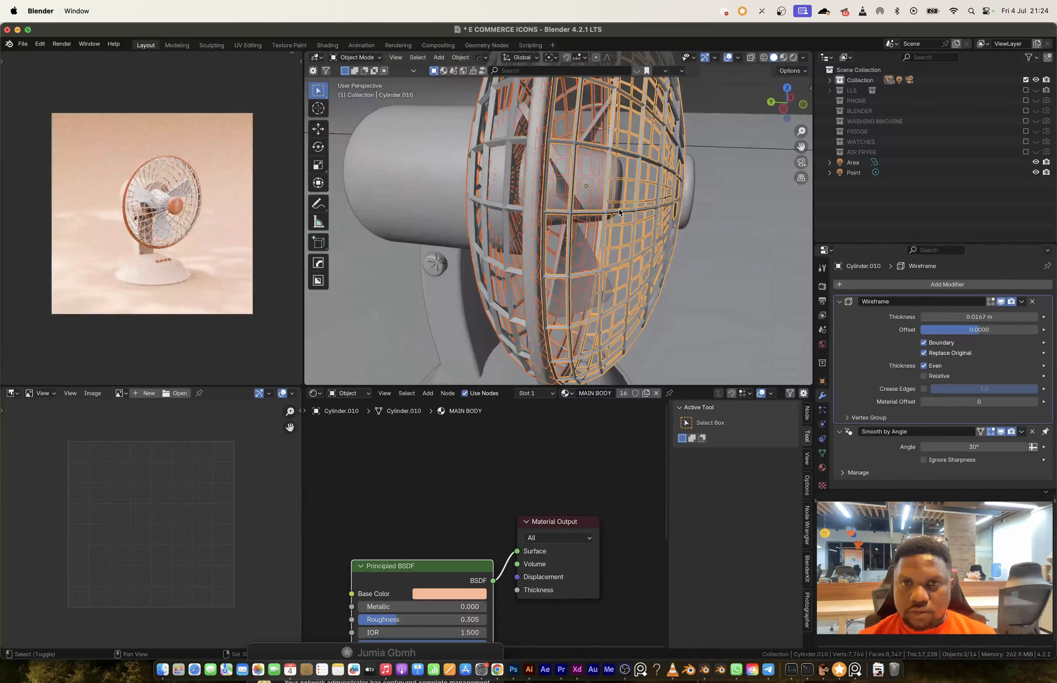
key("ctrl+l")
left_click(610, 211)
middle_click_drag(694, 241, 644, 231)
key("F12")
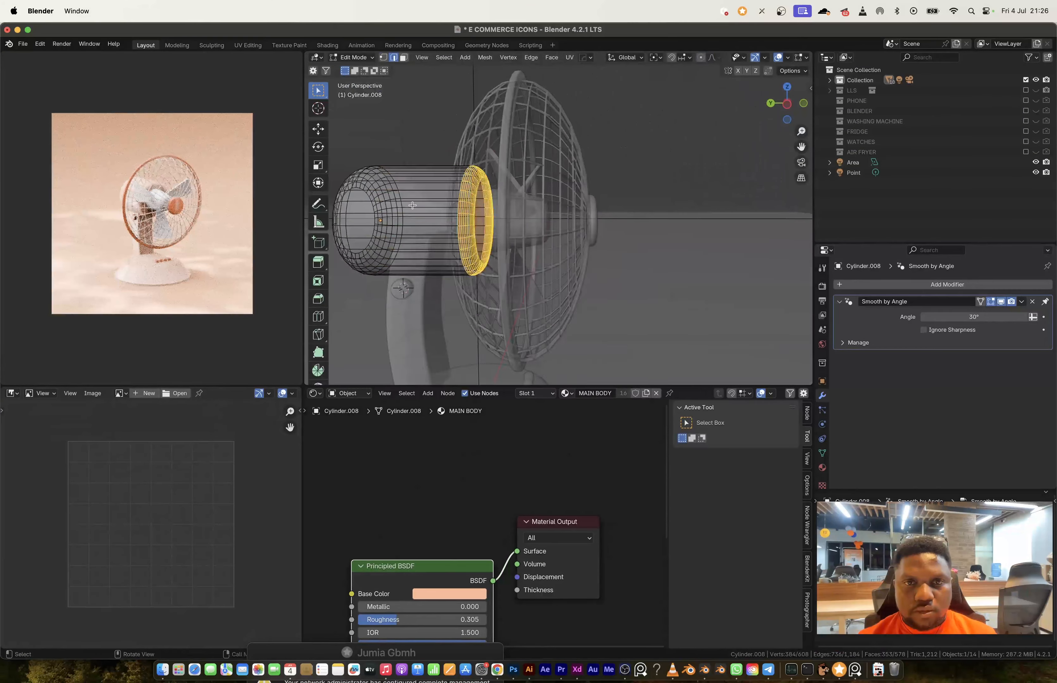
Step: Move the motor housing's front end loops along Y and render the fan image
key("g")
key("y")
left_click(506, 294)
key("Tab")
key("F12")
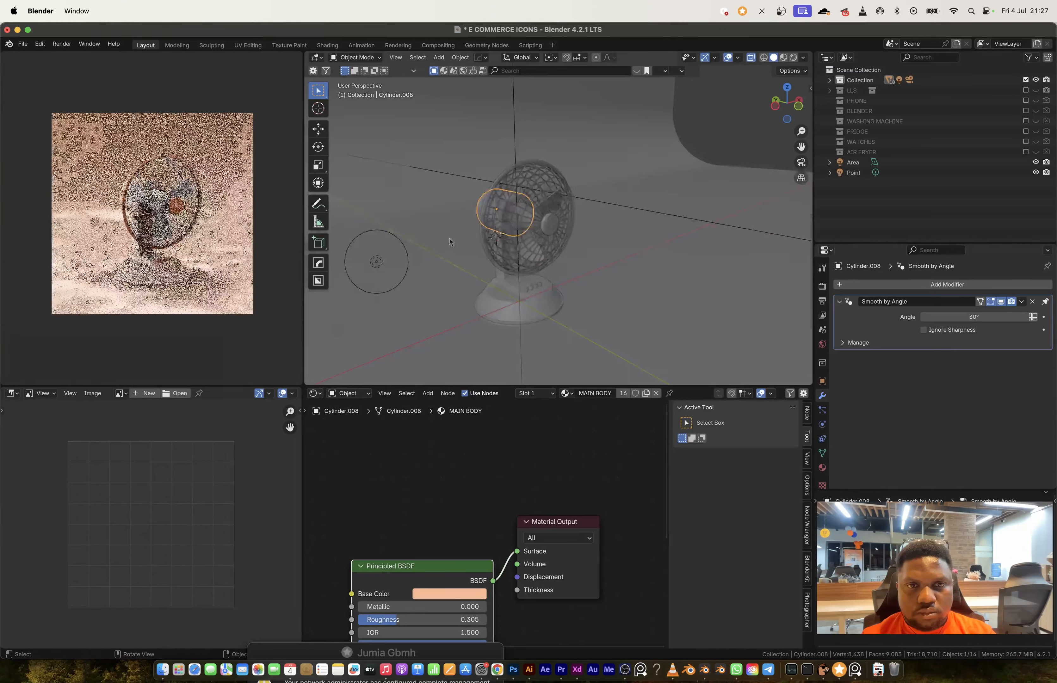
Step: Delete the point light
key("Delete")
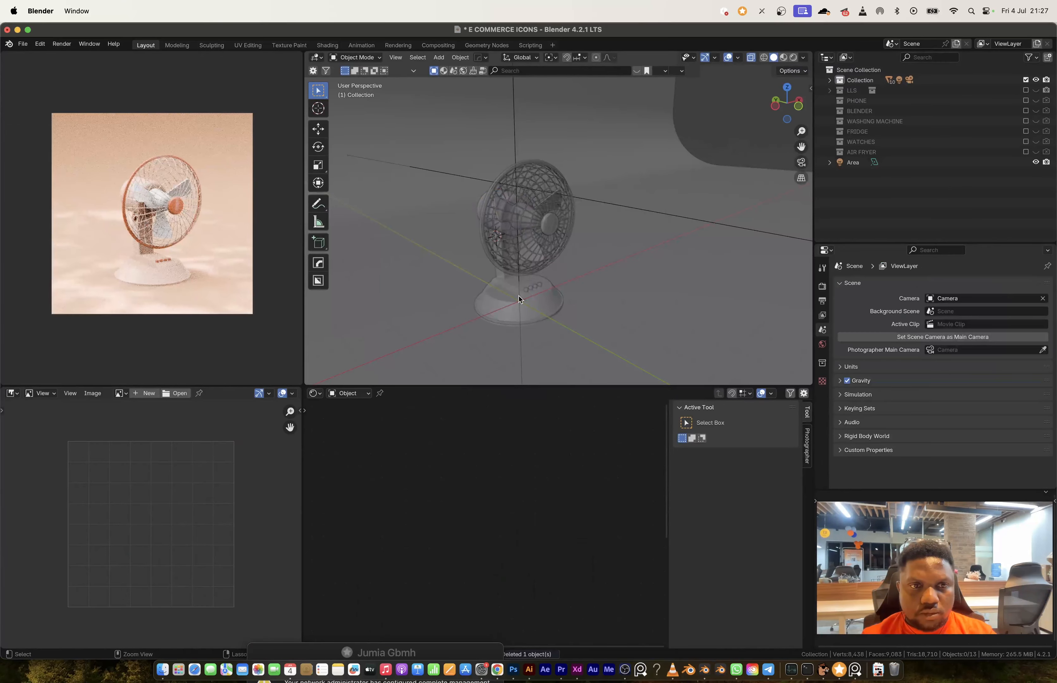
Step: Bevel the rim of the flat front cutout in the desk fan's base
left_click(520, 299)
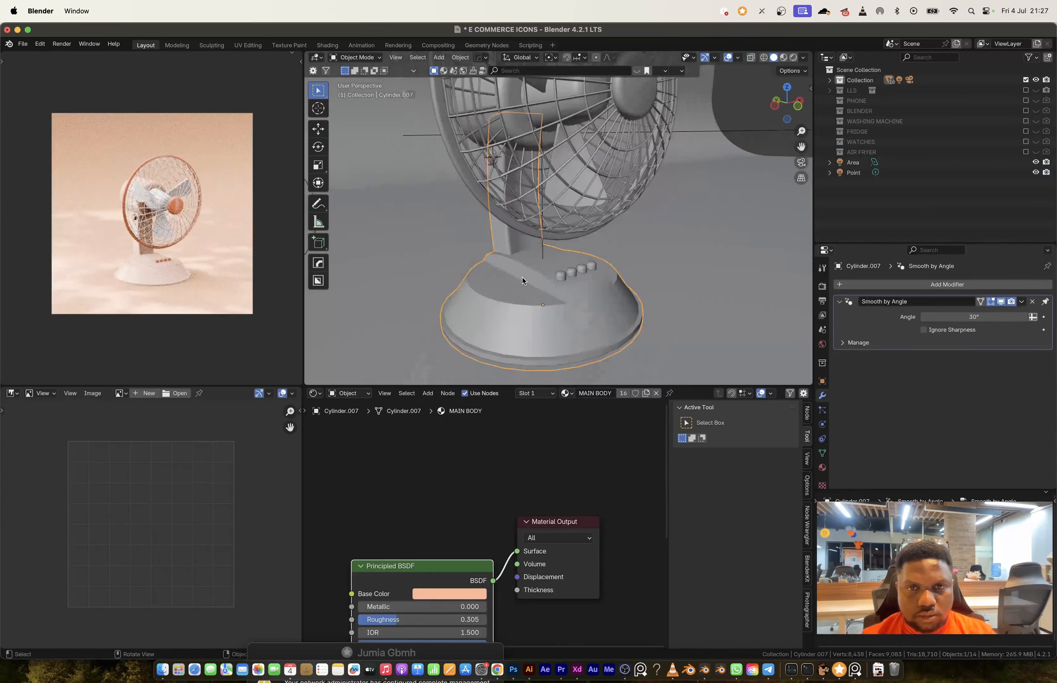
scroll(551, 267, "up", 3)
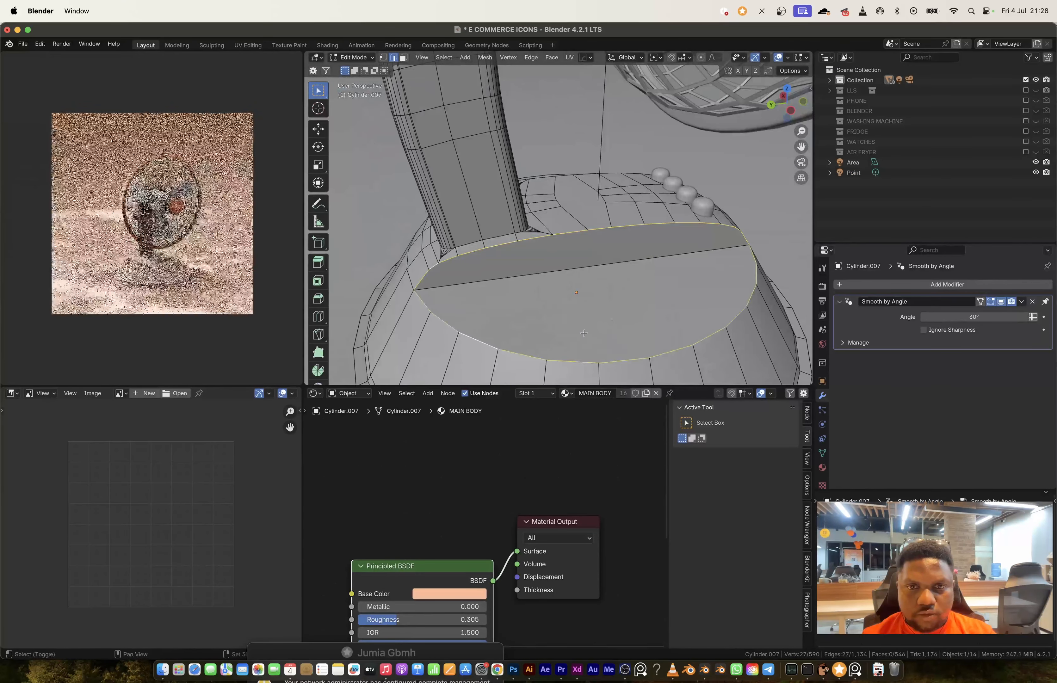
middle_click_drag(584, 333, 568, 320)
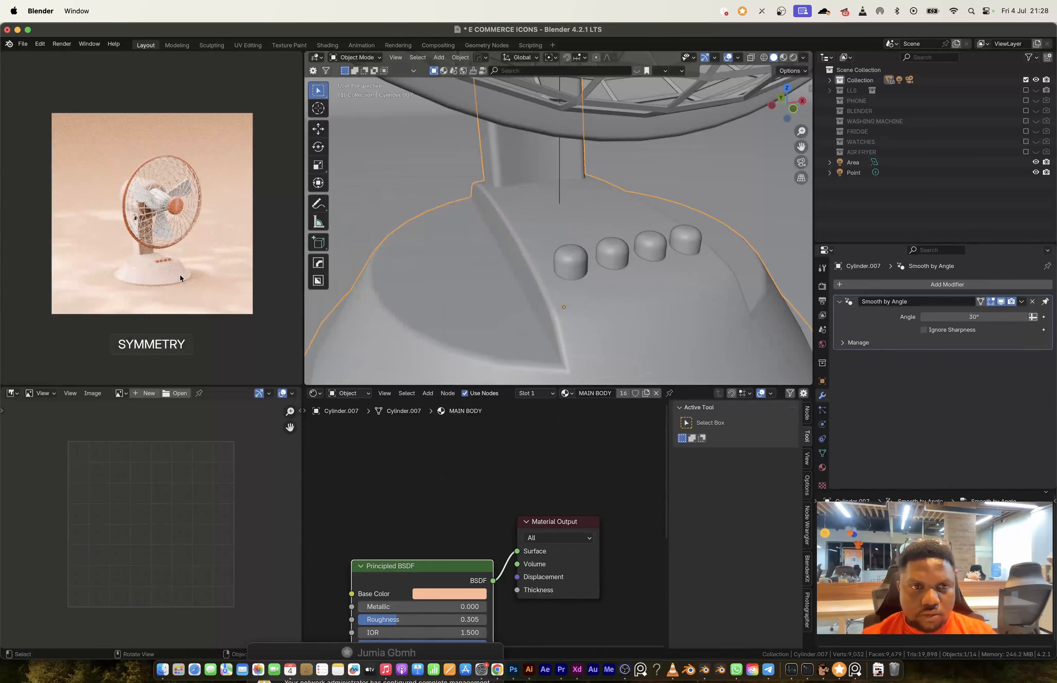
Step: Bevel the edge loop around the fan base by about 0.0064 m with 3 segments into a groove and render the image
middle_click_drag(577, 249, 588, 232)
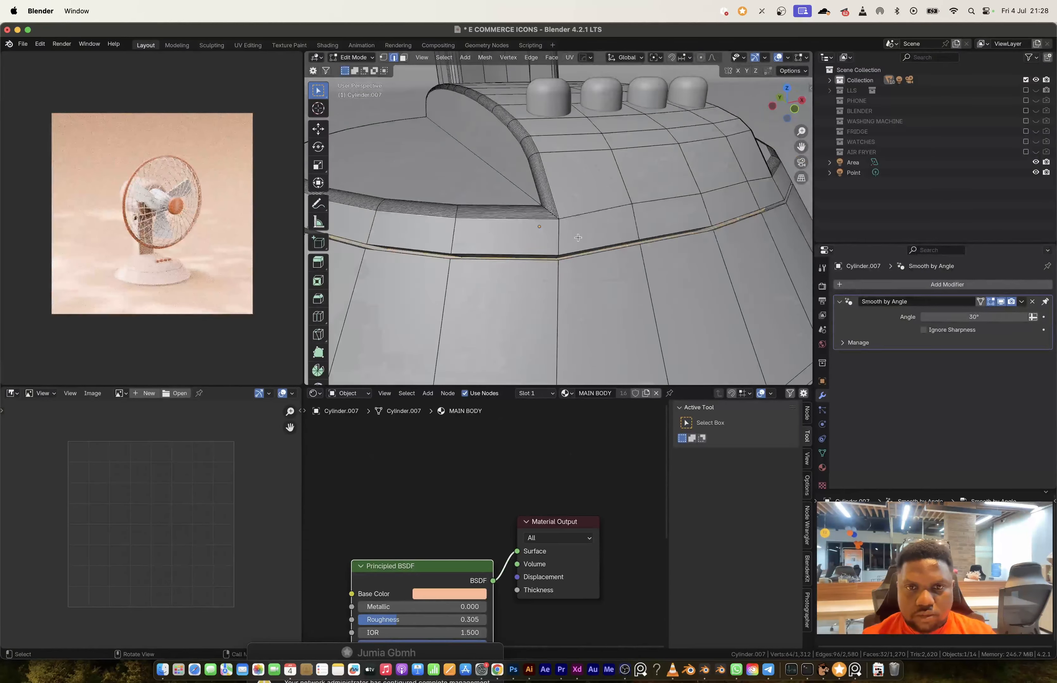
key("ctrl+b")
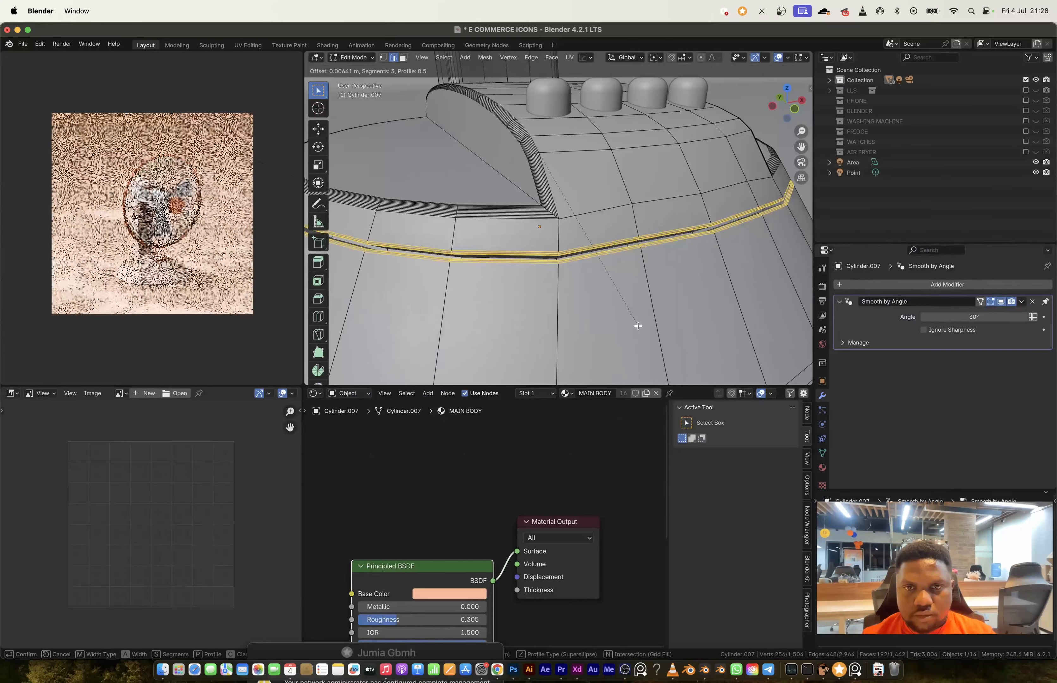
left_click(638, 326)
key("Tab")
left_click(84, 55)
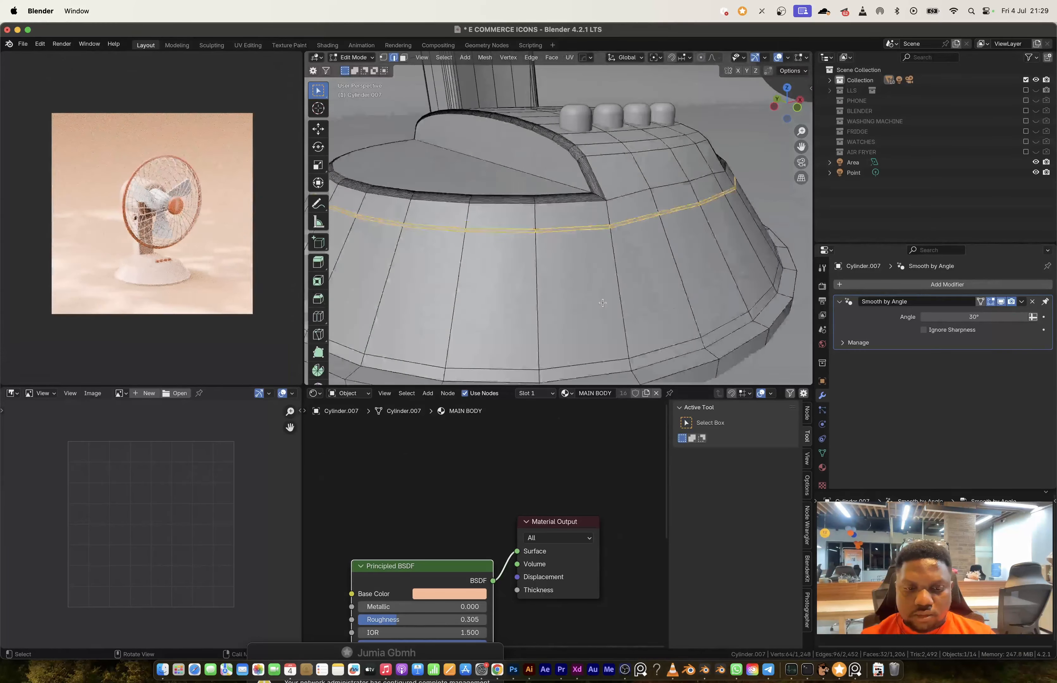
key("x")
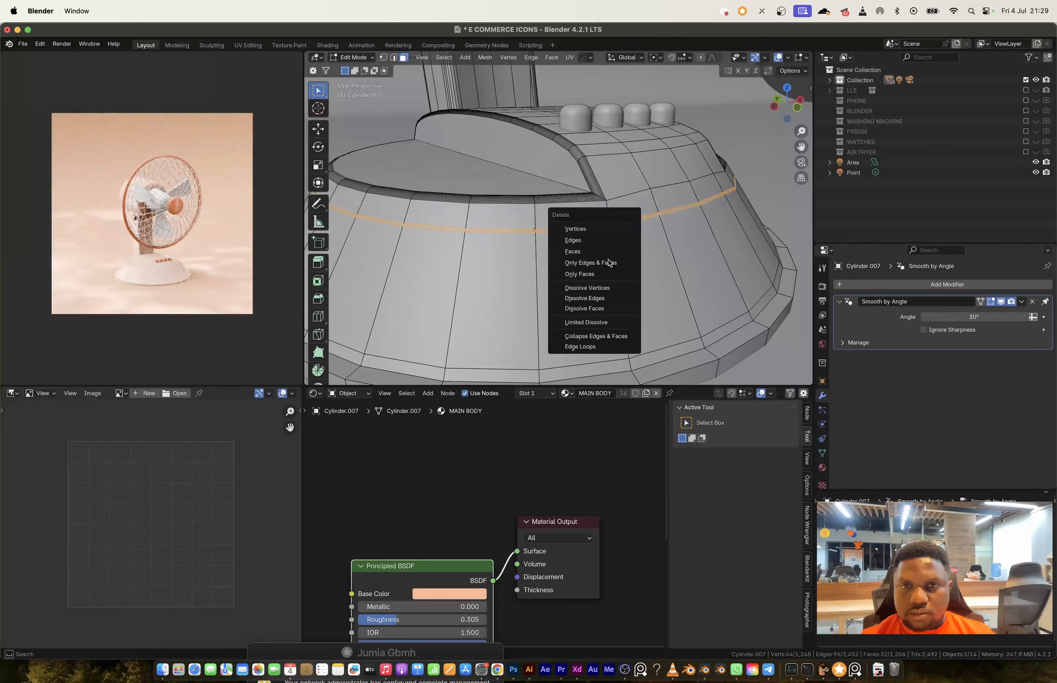
key("Escape")
middle_click_drag(609, 262, 577, 248)
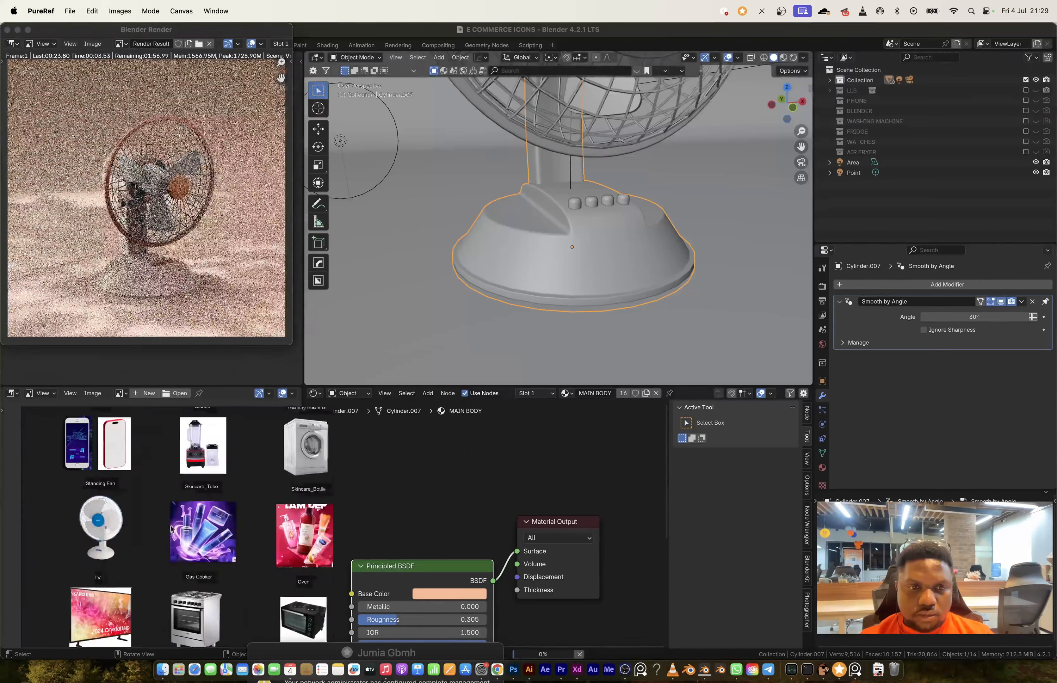
Step: Switch to the browser and look through the Sweet Home icons on Behance for reference
scroll(192, 534, "up", 5)
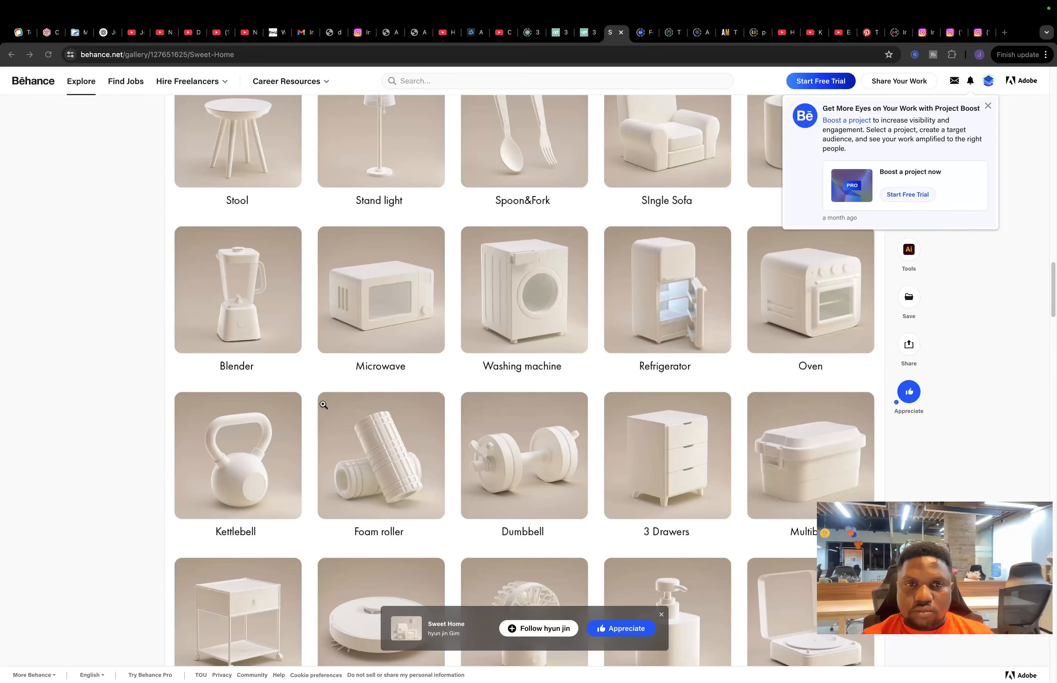
scroll(300, 393, "down", 10)
scroll(300, 393, "up", 15)
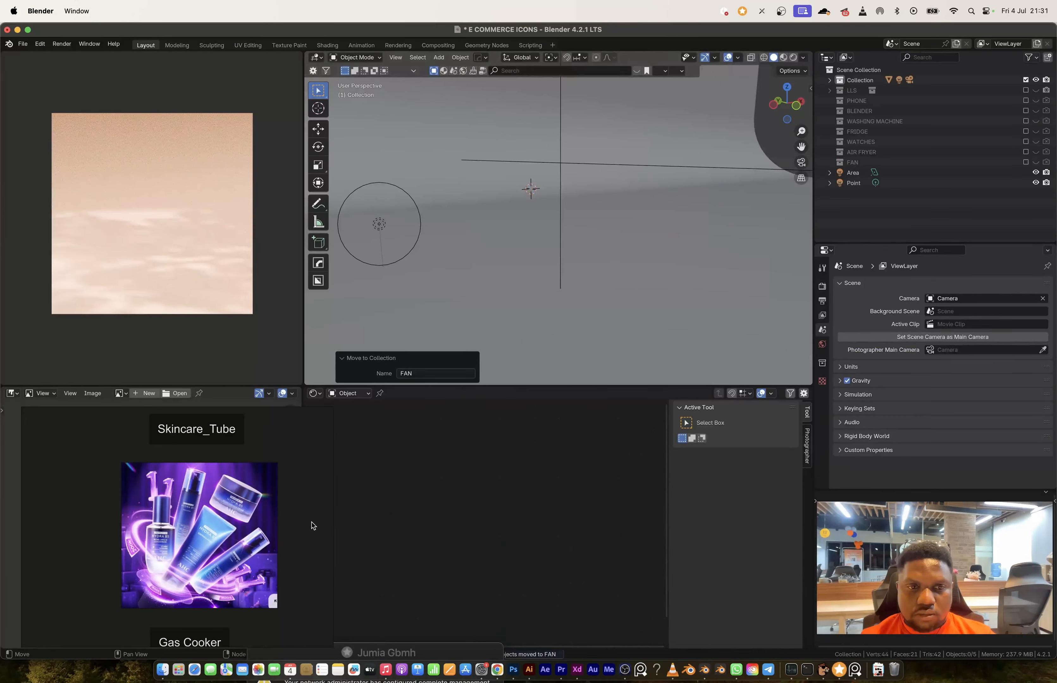
Step: Add a cylinder for the skincare tube's cap and raise its mesh along Z relative to its origin
scroll(149, 562, "down", 3)
key("shift+a")
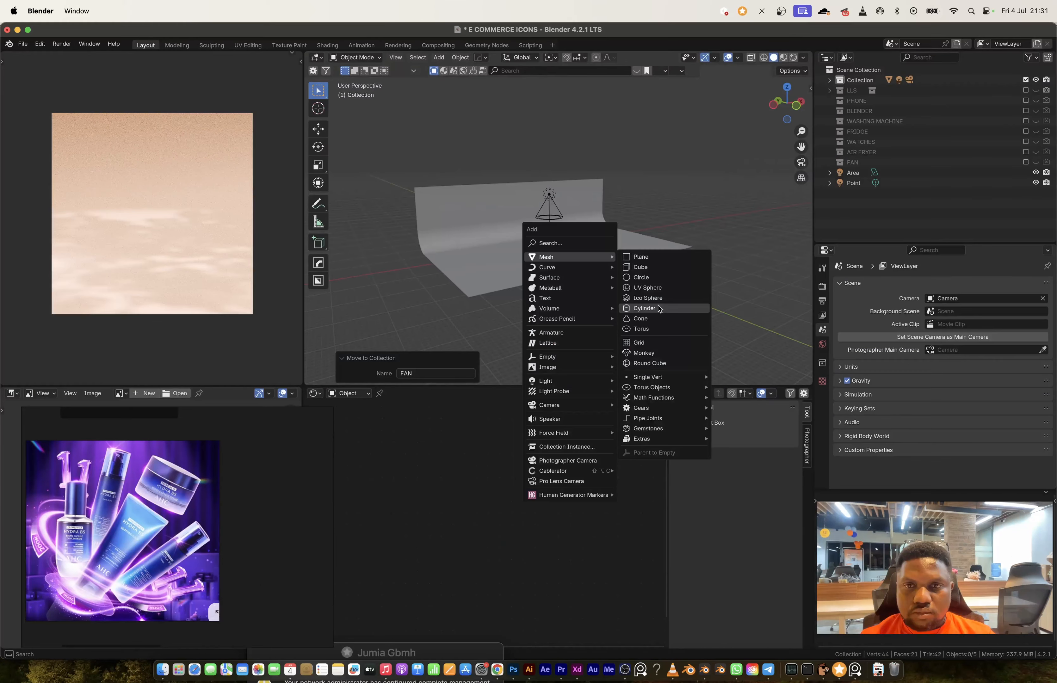
left_click(659, 308)
key("Tab")
key("g")
key("z")
key("Tab")
Step: Scale the cylinder along Z and horizontally into a short, wide tube cap
key("s")
key("z")
left_click(640, 308)
key("s")
key("shift+z")
left_click(657, 313)
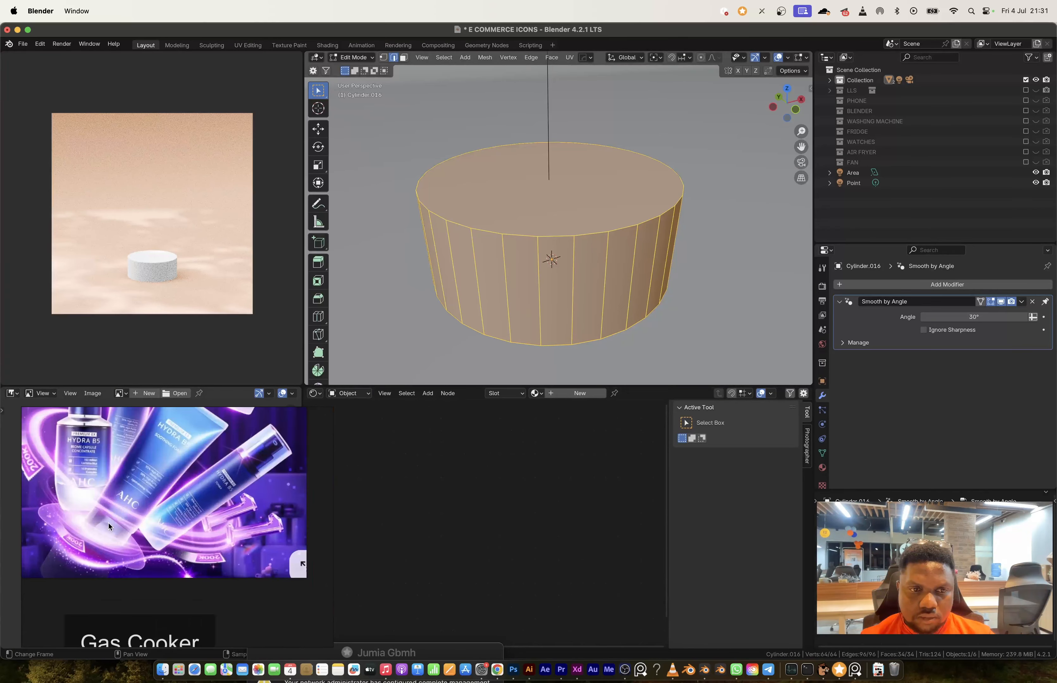
Step: Add an edge loop around the lower part of the cap and bevel it into a narrow band
key("ctrl+r")
left_click(630, 266)
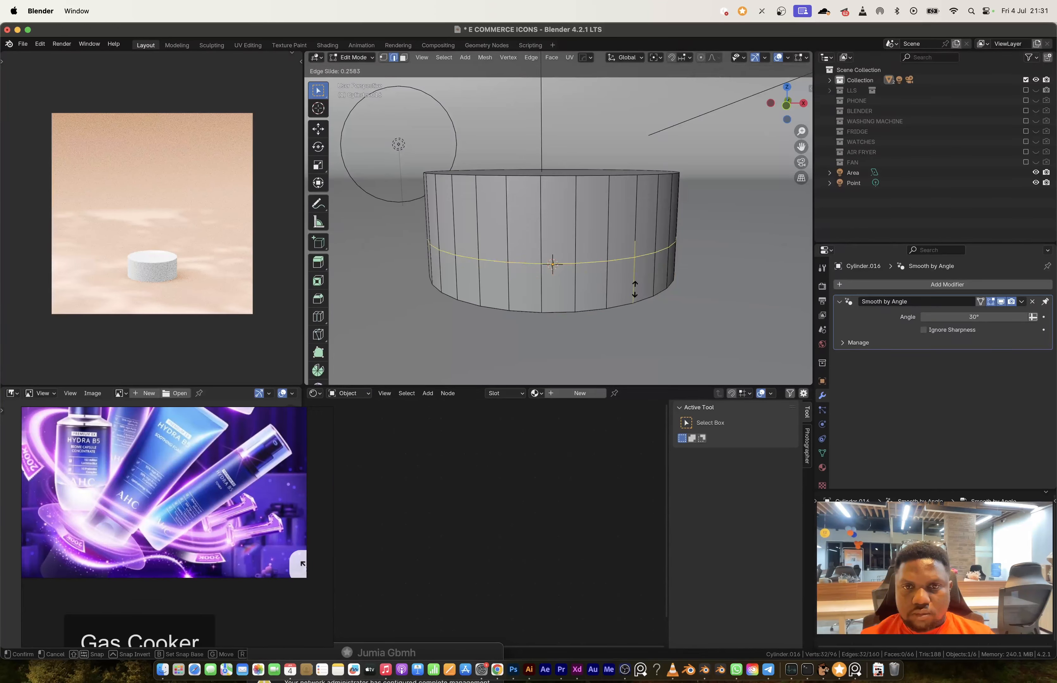
left_click(635, 299)
key("ctrl+b")
left_click(660, 330)
Step: Raise the cap's top vertices along Z in front view to make the cap taller
left_click(785, 105)
scroll(639, 221, "up", 4)
key("1")
key("alt+z")
left_click_drag(355, 149, 772, 220)
key("g")
key("z")
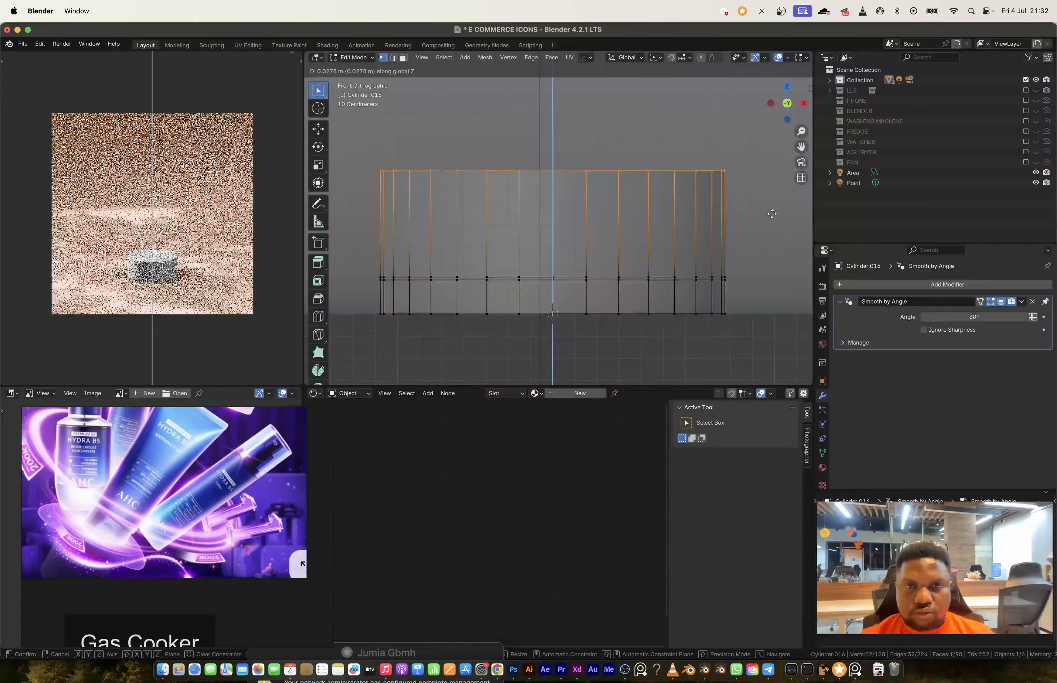
left_click(772, 199)
Step: Add a loop cut above the cap's band and slide its front vertices upward to form an arch
key("alt+z")
key("ctrl+r")
left_click(594, 249)
left_click_drag(598, 251, 509, 227)
key("g")
key("g")
left_click(567, 220)
key("g")
key("g")
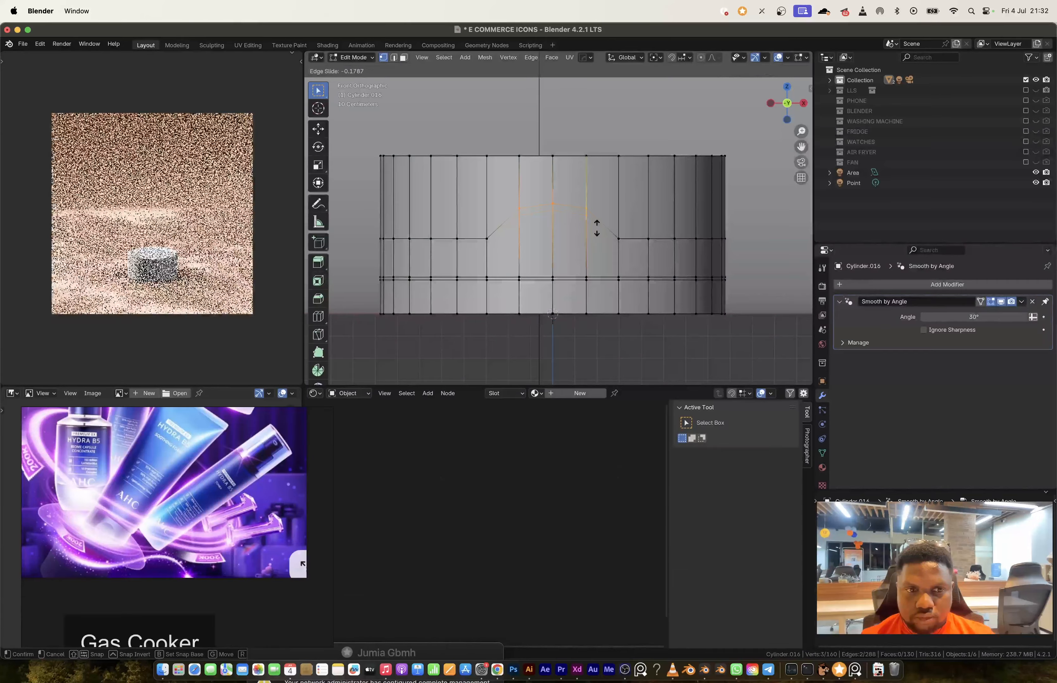
left_click(597, 228)
Step: Select the faces under the cap's arch and add a level 1 Subdivision modifier to the cap
key("3")
left_click(606, 253)
left_click(504, 254, "ctrl")
key("Tab")
middle_click_drag(591, 253, 608, 191)
key("ctrl+1")
Step: Bevel the edge loop around the cap's top rim
key("Tab")
key("2")
left_click(591, 182, "alt")
key("ctrl+b")
left_click(630, 285, "alt")
key("ctrl+b")
Step: Shrink the cap's arch and band faces inward by about 0.0057 m
key("3")
left_click(627, 249, "alt")
left_click(669, 219, "ctrl")
key("alt+s")
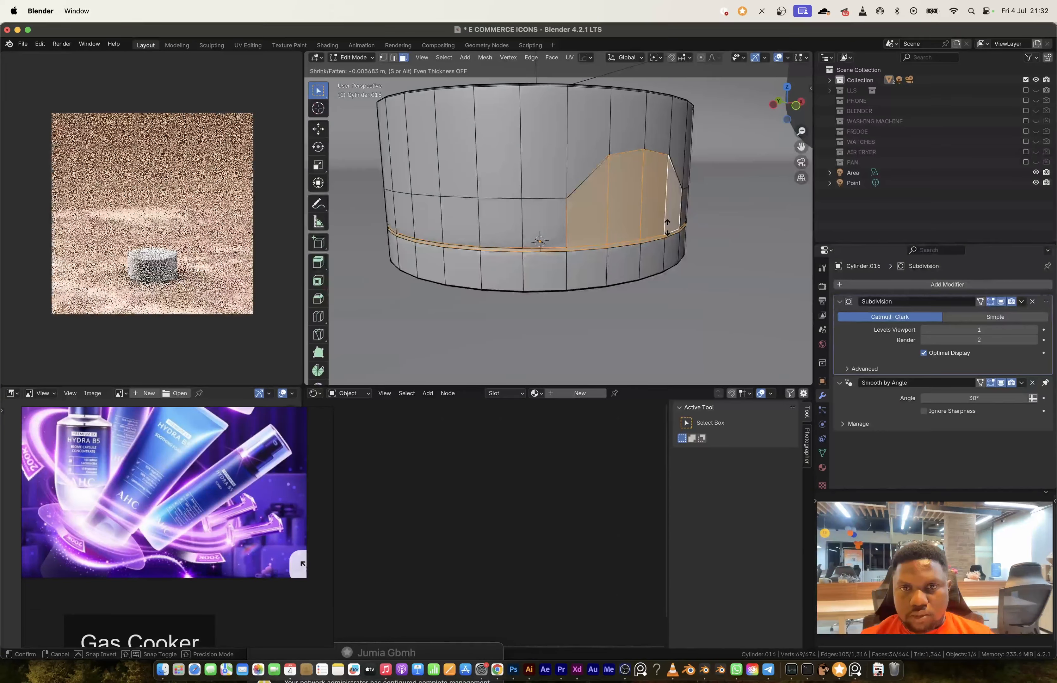
left_click(669, 231)
Step: Extrude the cap's arch and band faces along their normals and start a loop cut above the arch
key("alt+e")
left_click(641, 231)
key("ctrl+r")
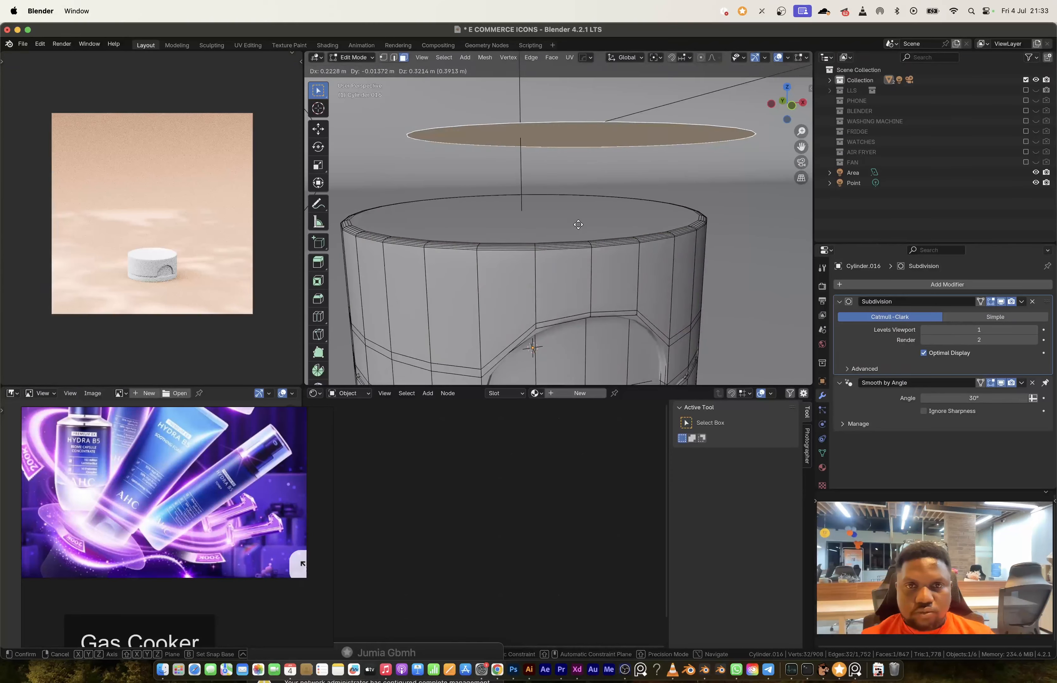
Step: Extrude the tube body upward from the cap's top by about 2.84 m and scale its end face
key("KP_1")
key("e")
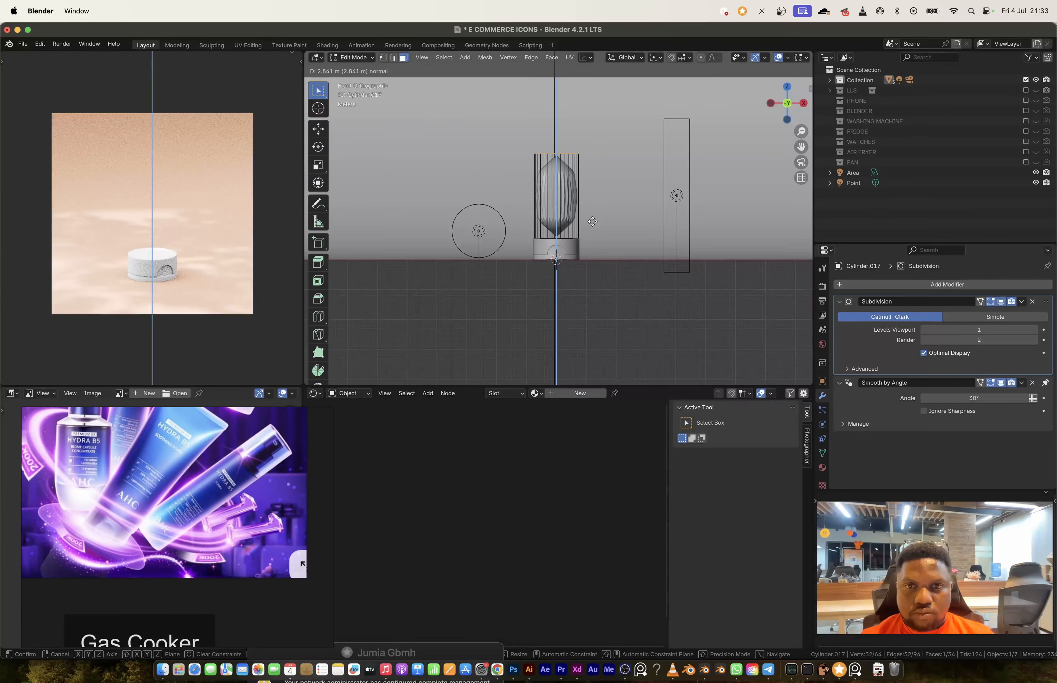
left_click(592, 221)
middle_click_drag(592, 221, 577, 285)
key("s")
left_click(591, 213)
Step: Bevel the tube body's bottom edge loop by 0.169 m with 9 segments
left_click(561, 306)
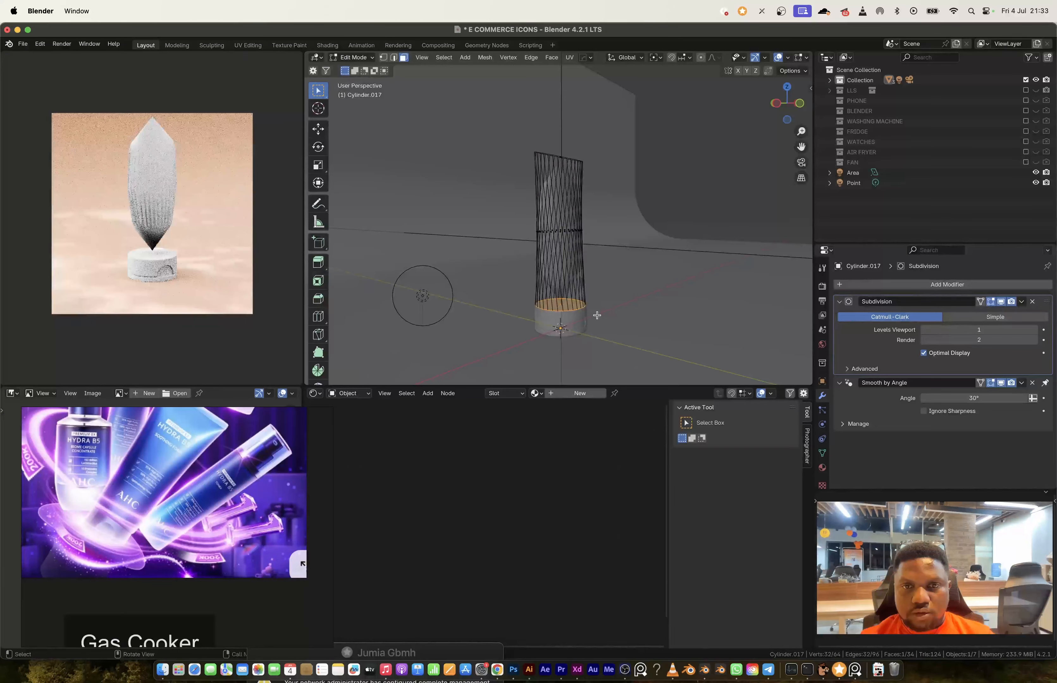
scroll(597, 316, "up", 5)
key("ctrl+b")
key("Escape")
key("2")
key("ctrl+b")
left_click(686, 329)
Step: Add an edge loop close to the tube's upper end and bevel the selected loop
key("ctrl+r")
left_click(561, 306)
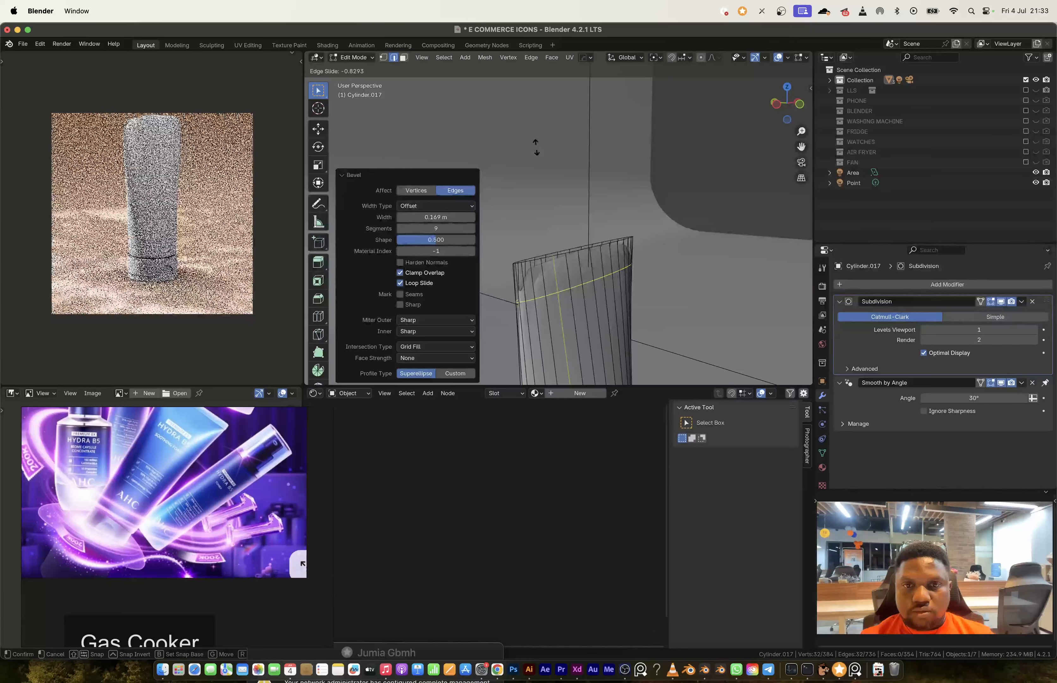
left_click(536, 147)
left_click(640, 302, "alt")
key("ctrl+b")
left_click(661, 347)
Step: Slide the upper edge loop by a factor of 0.275 and flatten it along Y to shape the tube's crimped end
left_click(570, 275, "alt")
key("g")
key("g")
left_click(566, 205)
key("s")
key("y")
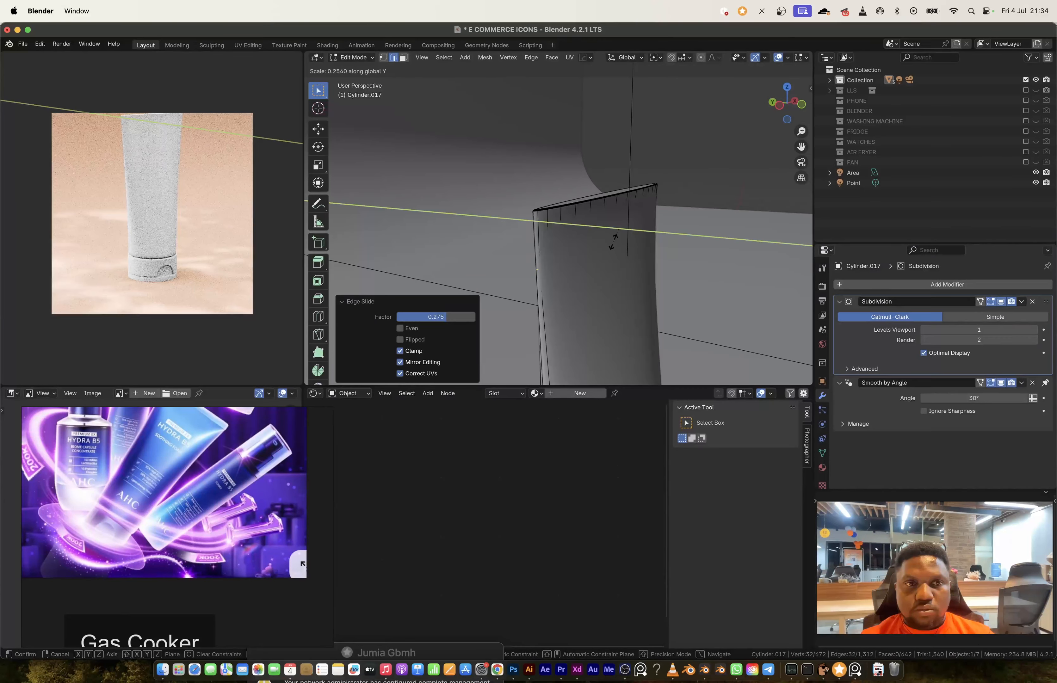
left_click(595, 246)
Step: Add one edge loop near the tube's crimped end and another around the middle of its body
key("ctrl+r")
left_click(528, 260)
left_click(523, 252)
middle_click_drag(523, 253, 558, 262)
key("ctrl+r")
left_click(557, 254)
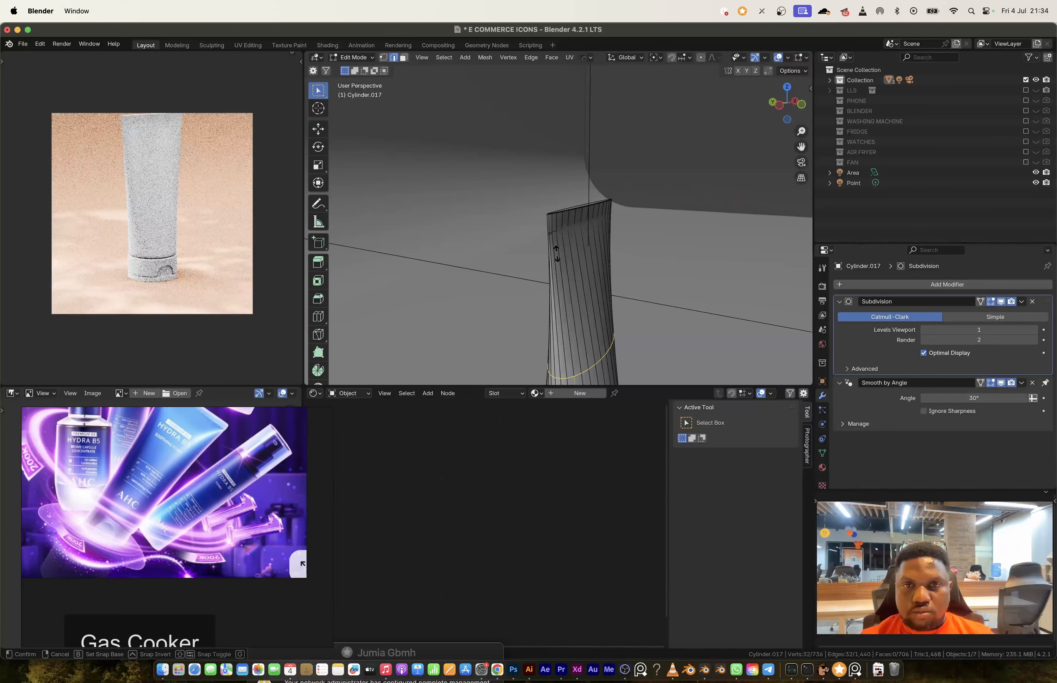
left_click(556, 254)
Step: Bevel the tube's middle edge loop with 9 segments to smooth the taper of the body
key("KP_1")
key("alt+z")
key("ctrl+b")
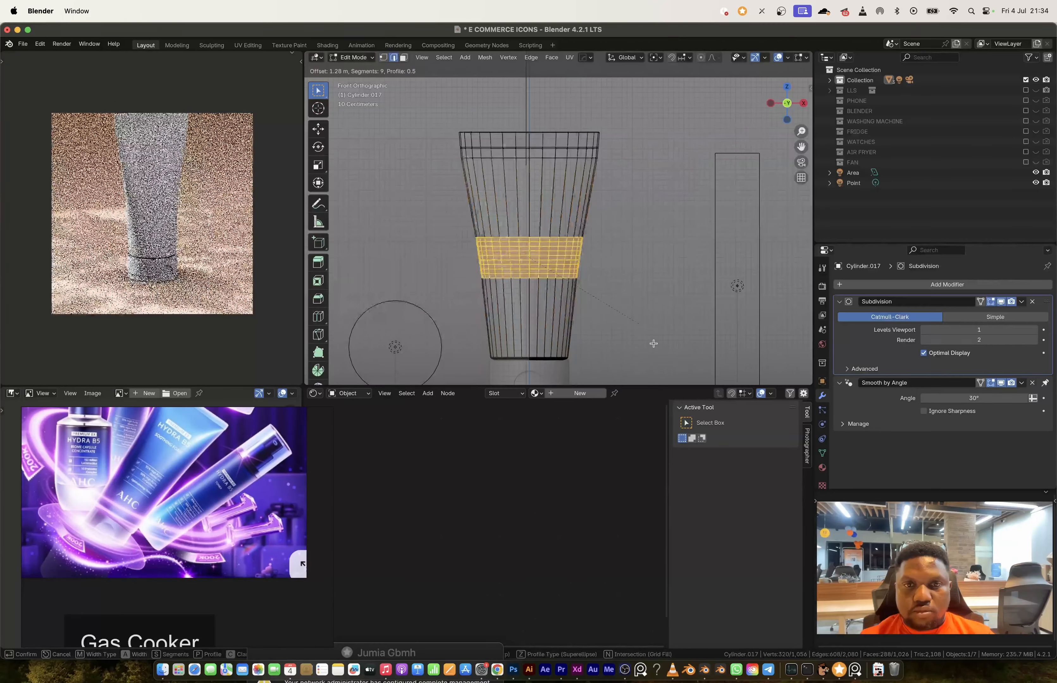
key("Tab")
key("alt+z")
Step: Set the pivot point to the 3D cursor and scale the tube and cap together to about 0.87
middle_click_drag(616, 335, 572, 306)
left_click(571, 277, "shift")
key("r")
key("Escape")
left_click(550, 58)
left_click(573, 94)
key("s")
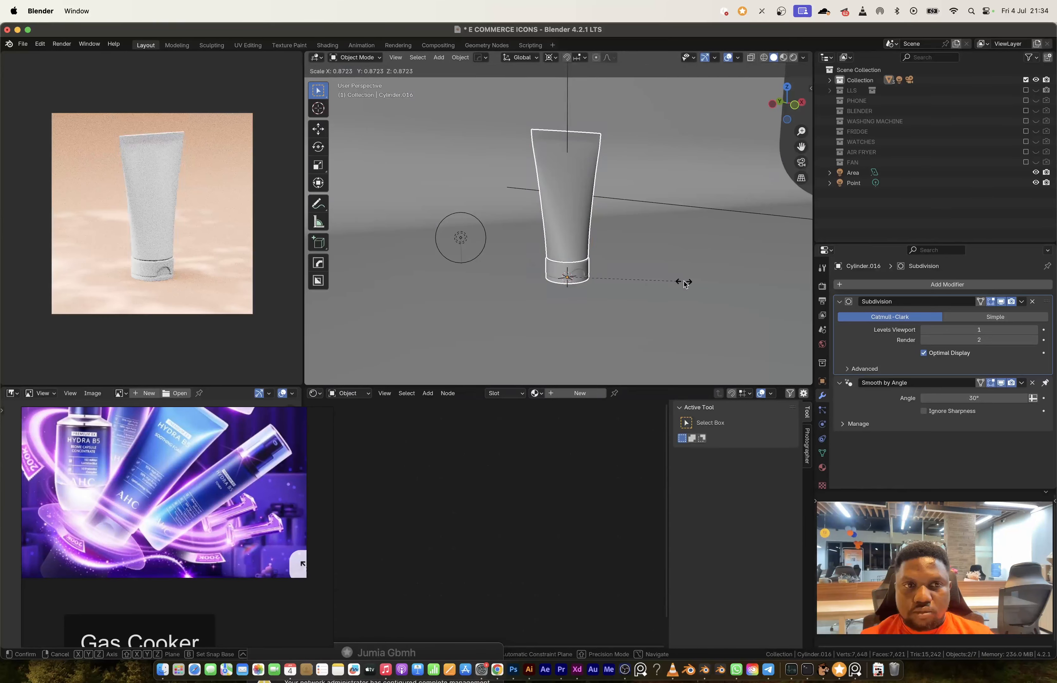
left_click(682, 283)
Step: Assign the orange ACCENT material to the cap and the MAIN BODY material to the tube
left_click(568, 271)
left_click(537, 393)
left_click(545, 418)
Step: Add a loop cut below the tube's crimped end and slide it to a factor of -0.685
key("Tab")
key("ctrl+r")
left_click(503, 266)
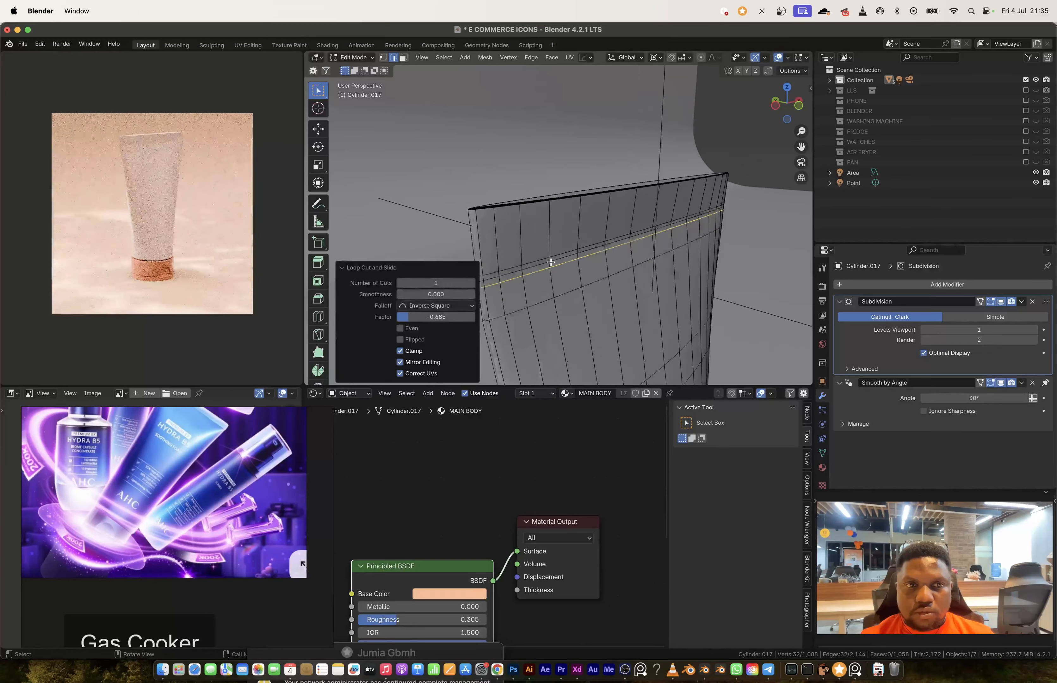
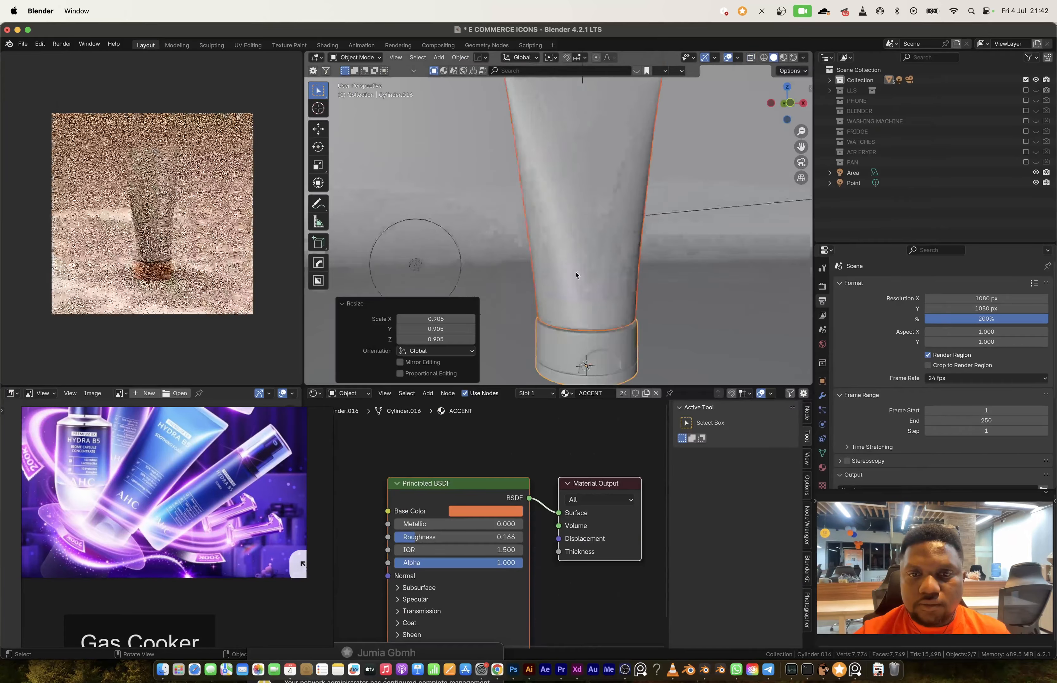
Step: Lower the bottom vertices of the tube's cap slightly along Z towards the ground line
scroll(666, 231, "up", 5)
left_click(639, 200)
key("Tab")
key("alt+z")
left_click_drag(675, 249, 471, 222)
key("g")
key("z")
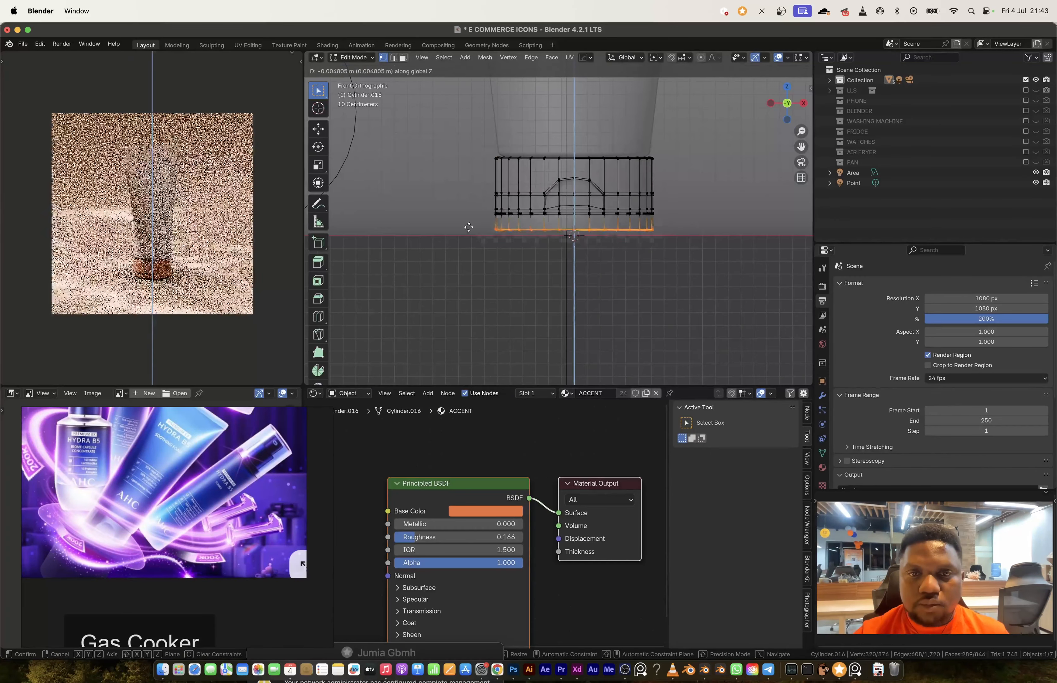
left_click(470, 233)
scroll(568, 233, "up", 4)
middle_click_drag(568, 234, 564, 307)
key("Tab")
key("alt+z")
Step: Move the tube and its cap together into a new collection named SKINCARE_TUBE
scroll(574, 198, "down", 8)
left_click(550, 231)
key("Tab")
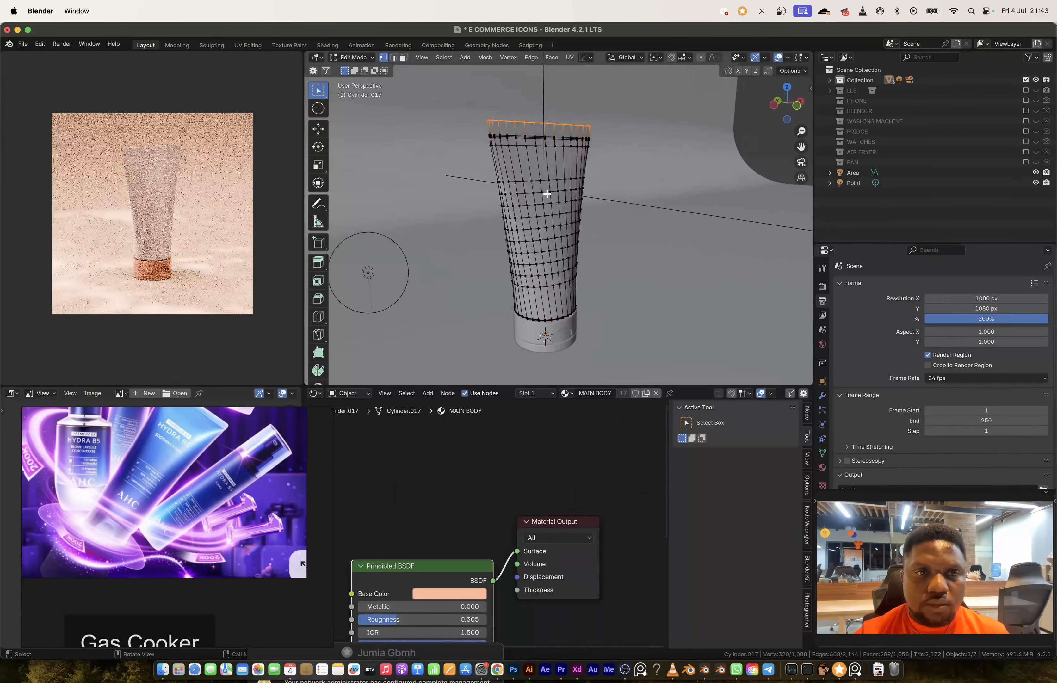
key("Tab")
left_click(553, 331, "shift")
key("m")
left_click(622, 252)
type("SKINCARE_TUBE")
key("Return")
key("Return")
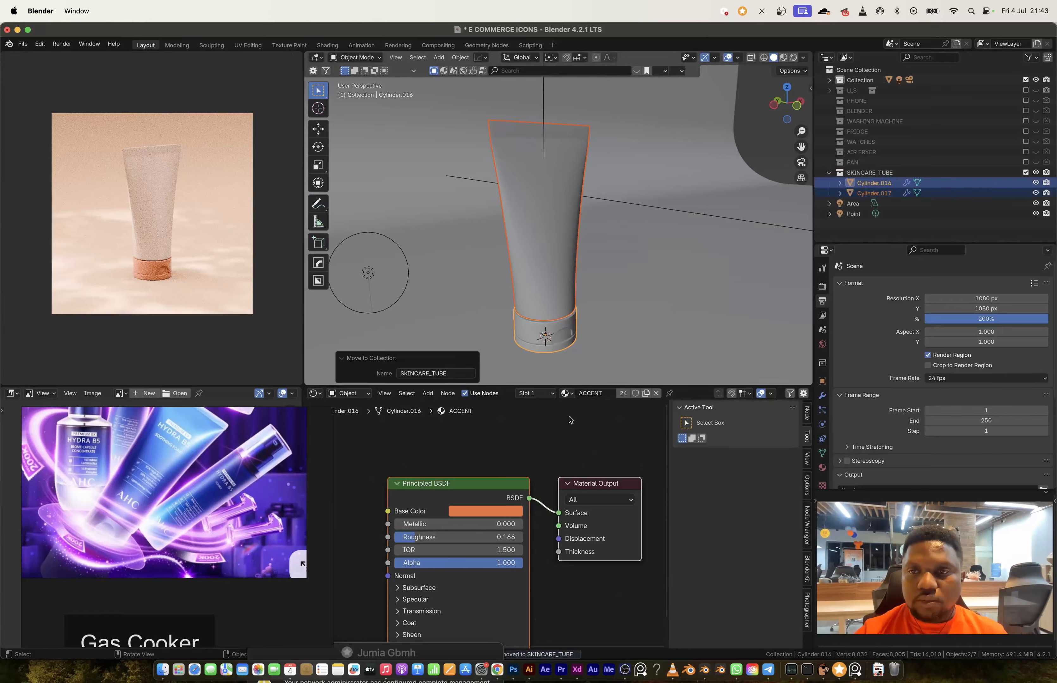
Step: Exclude the SKINCARE_TUBE collection from the view layer, then add a cylinder and raise its mesh along Z onto the floor
left_click(1025, 173)
scroll(178, 511, "down", 5)
key("shift+a")
left_click(625, 363)
key("Tab")
key("g")
key("z")
left_click(626, 235)
Step: Scale the new cylinder's mesh to about 0.86
key("s")
key("Escape")
key("Tab")
key("s")
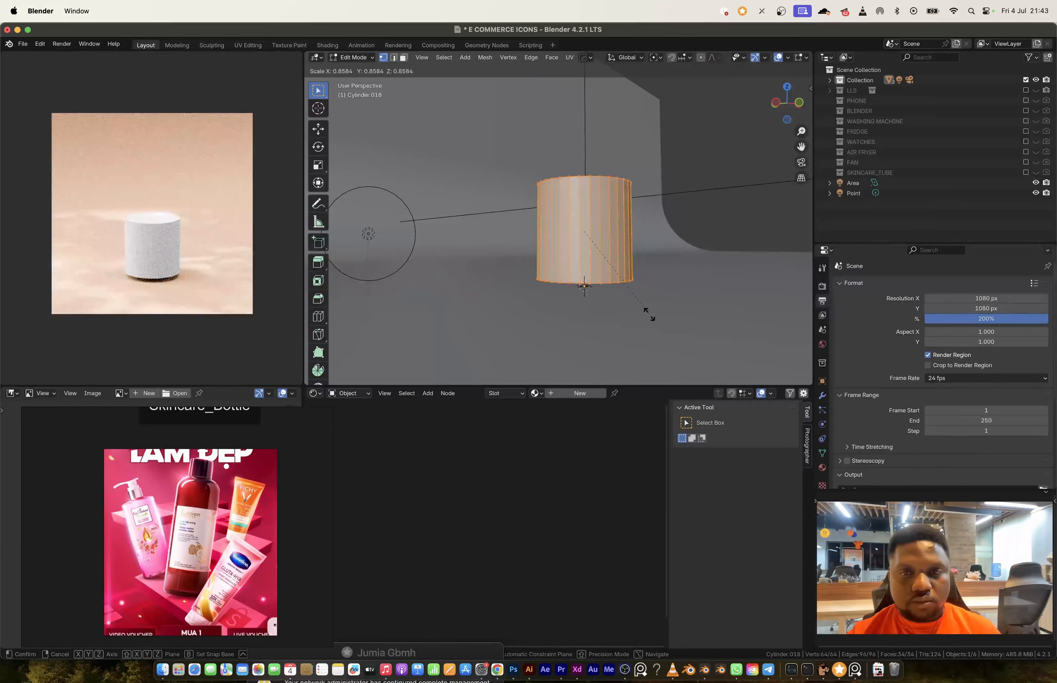
left_click(665, 316)
Step: Raise the cylinder's top vertices along Z to form a tall bottle body
middle_click_drag(665, 311, 595, 333)
key("Tab")
key("alt+z")
left_click_drag(461, 178, 597, 249)
key("g")
key("z")
left_click(588, 178)
Step: Bevel the bottle body's top edge with 9 segments and about 0.4 m offset, and raise the rounded shoulder along Z
key("alt+z")
key("ctrl+b")
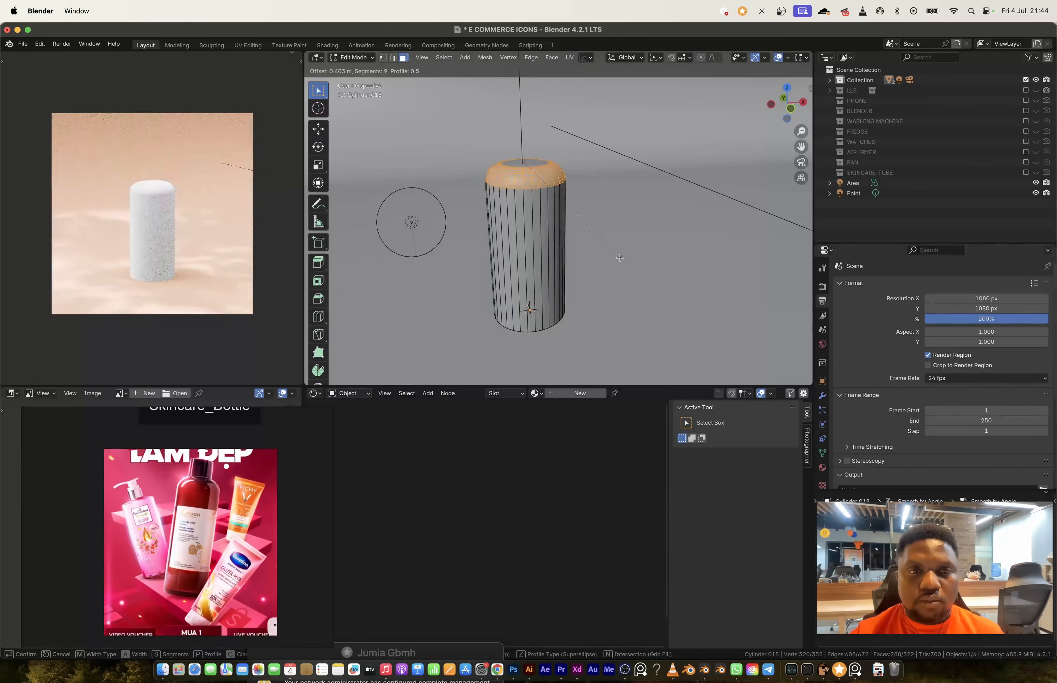
left_click(622, 258)
key("alt+z")
key("1")
left_click_drag(502, 153, 651, 244)
key("g")
key("z")
left_click(659, 211)
Step: Bevel the bottle body's bottom edge to round the base
left_click_drag(512, 288, 660, 370)
key("ctrl+b")
left_click(726, 348)
Step: Inset the bottle's top face and extrude it upwards into a short cylindrical neck
key("alt+z")
key("3")
scroll(622, 258, "up", 5)
left_click(625, 258)
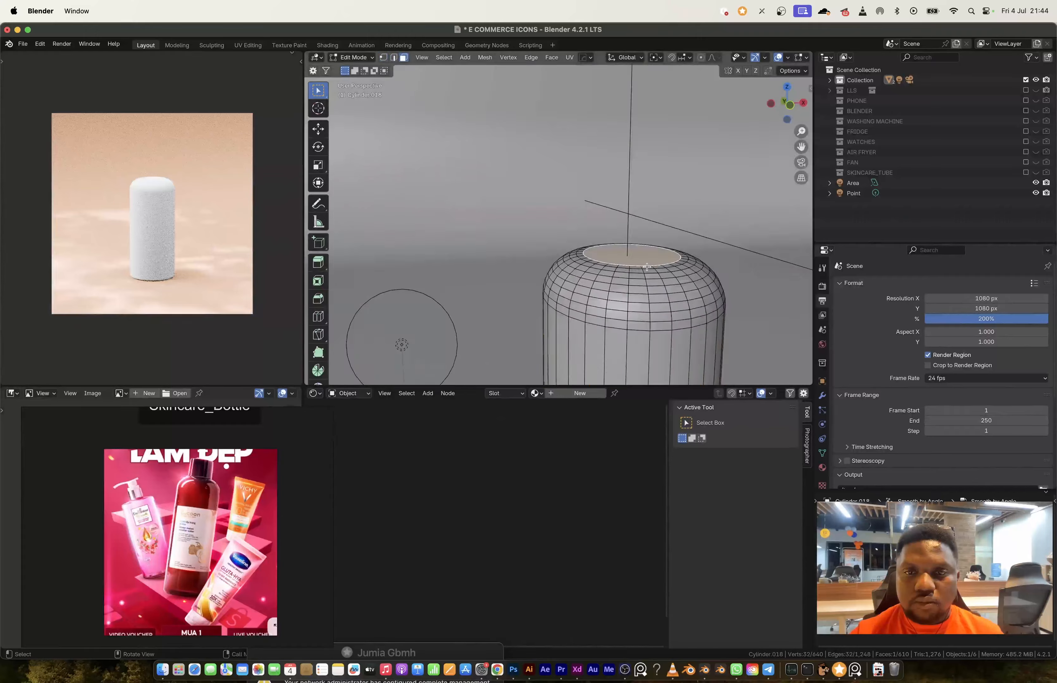
key("i")
key("e")
left_click(710, 279)
Step: Separate the extruded neck into its own cap object, scale it and adjust its height along Z
key("p")
key("Tab")
left_click(659, 255)
key("Tab")
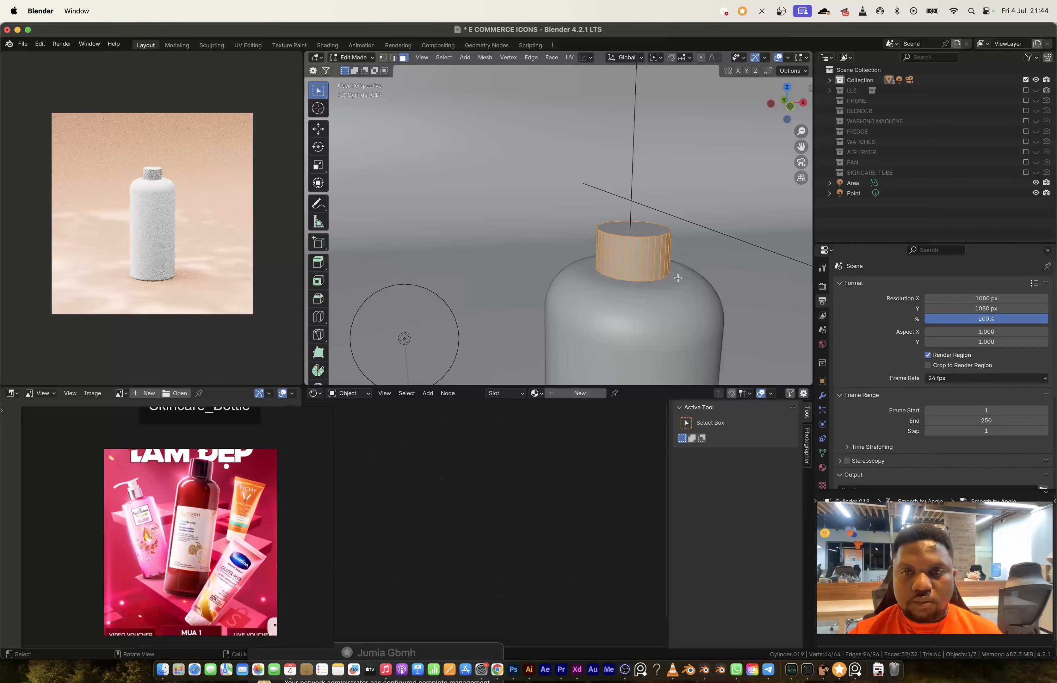
key("s")
left_click(693, 295)
key("g")
key("z")
left_click(693, 291)
Step: Bevel the cap's top rim with 9 segments to round it off
left_click(635, 219)
key("2")
scroll(677, 289, "up", 5)
key("ctrl+b")
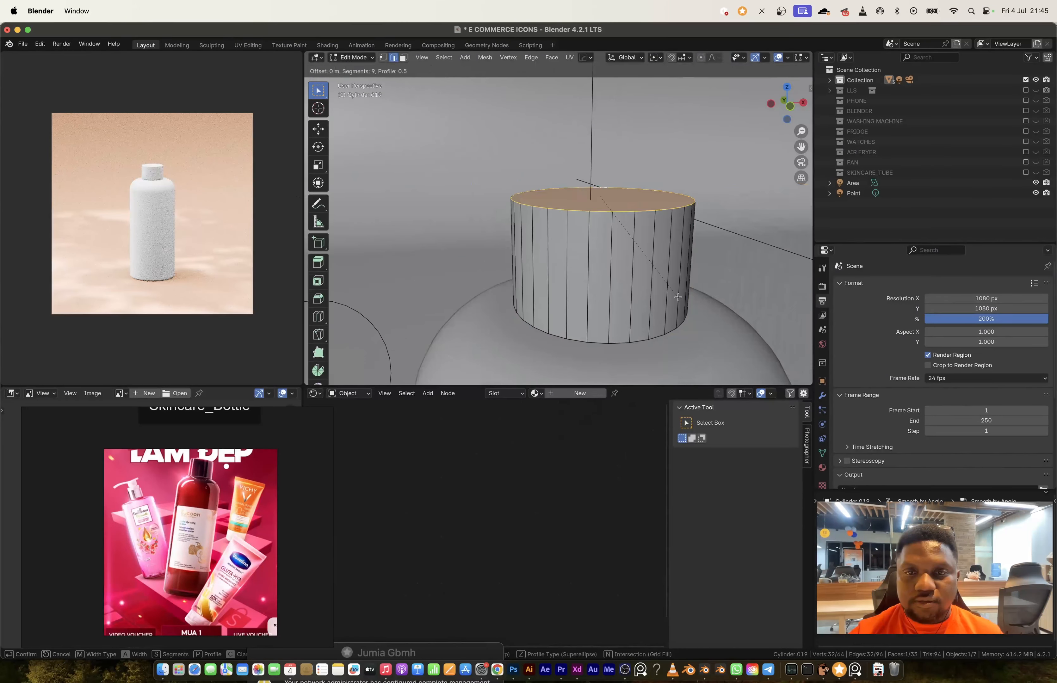
key("alt+z")
key("1")
left_click_drag(474, 163, 729, 260)
key("Tab")
key("alt+z")
Step: Assign the MAIN BODY material to the bottle body and the ACCENT material to the cap
left_click(593, 311)
left_click(537, 393)
left_click(560, 449)
scroll(577, 231, "up", 4)
left_click(577, 229)
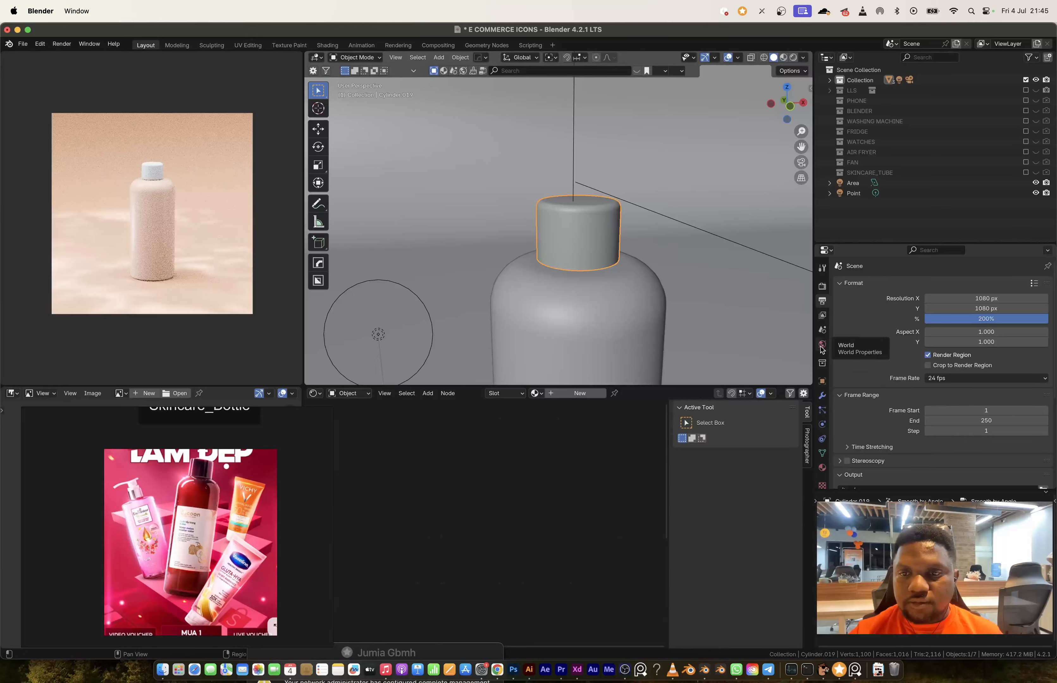
left_click(822, 344)
left_click(822, 468)
left_click(841, 328)
left_click(861, 344)
Step: Scale the cap's mesh to about 1.037 and adjust its lower rim vertices along Z above the bottle's shoulder
key("Tab")
key("s")
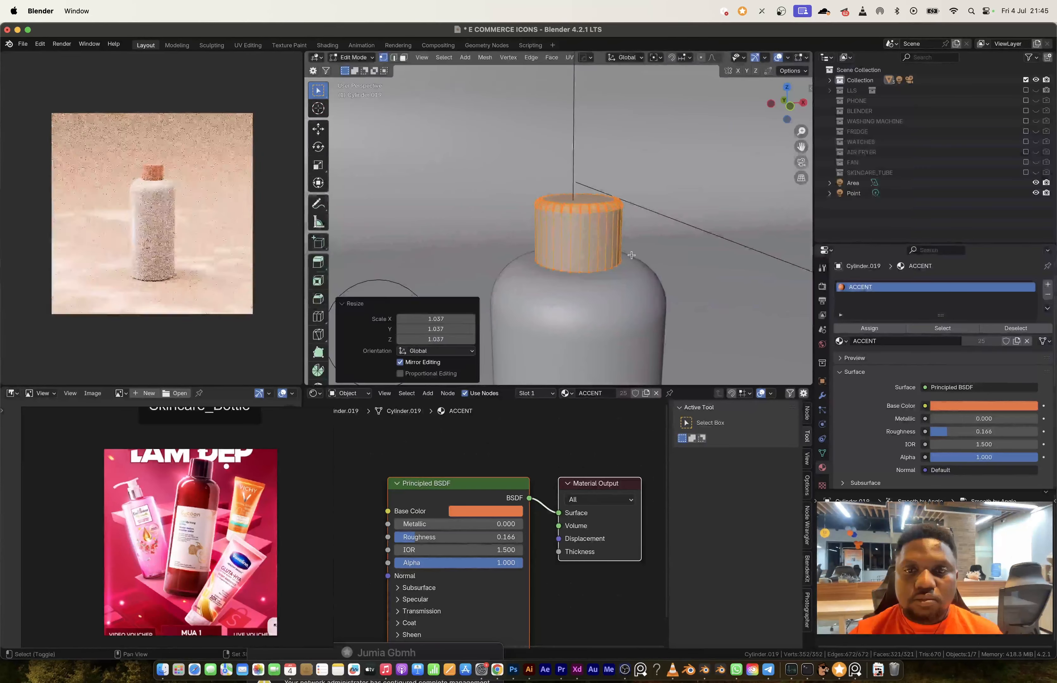
key("alt+z")
left_click_drag(506, 240, 644, 293)
key("g")
key("z")
left_click(637, 286)
key("Tab")
Step: Add a Solidify modifier to the cap with a thickness of about 0.04
left_click(822, 395)
key("q")
left_click(623, 280)
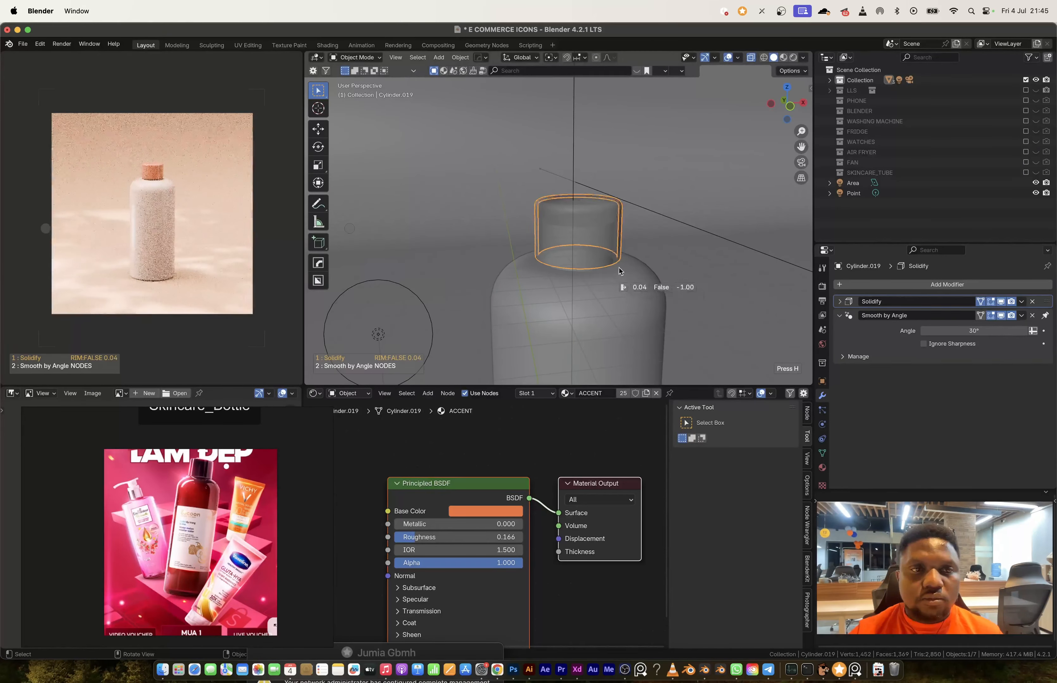
left_click(624, 275)
key("alt+z")
Step: Move the bottle body and its cap into a new collection named SKINCARE_BOTTLE
scroll(635, 248, "down", 6)
left_click(563, 284, "shift")
scroll(621, 271, "down", 6)
key("m")
left_click(554, 260)
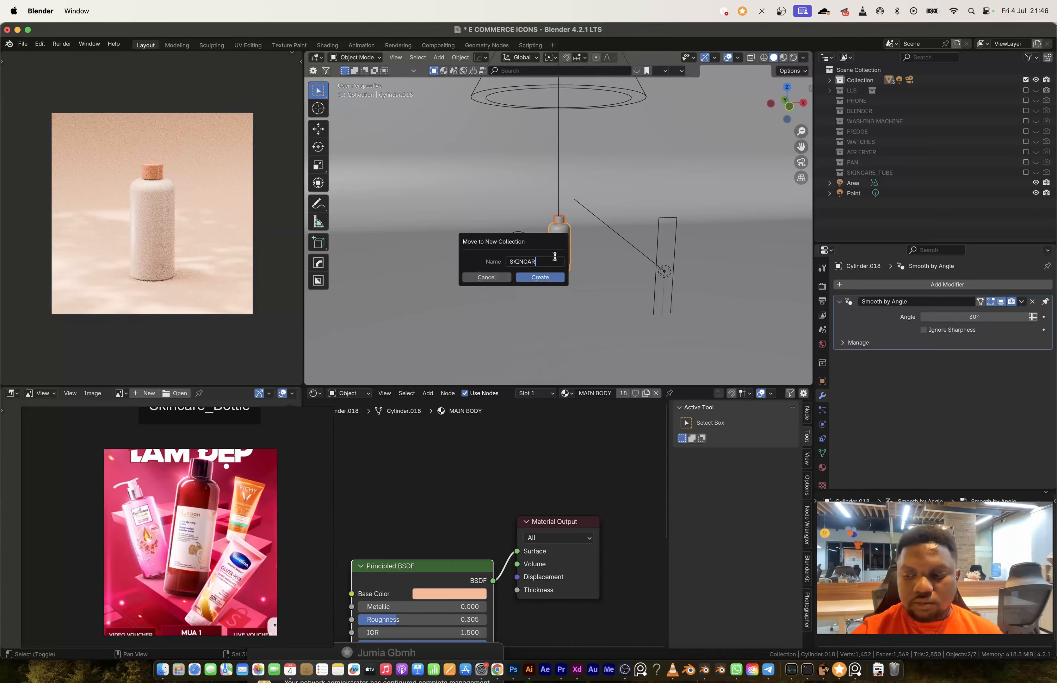
type("SKINCARE")
left_click(540, 277)
Step: Exclude the SKINCARE_BOTTLE collection from the view layer, bring up the couch reference and add a cube
scroll(191, 533, "down", 3)
middle_click_drag(267, 533, 125, 524)
left_click(1026, 182)
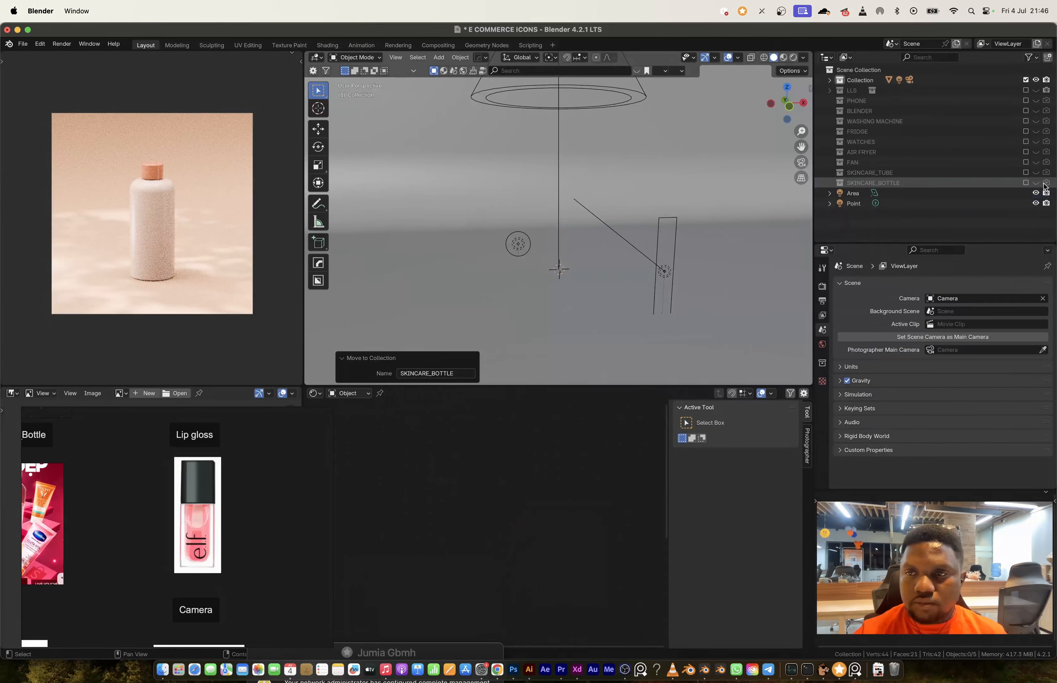
scroll(577, 284, "up", 5)
key("shift+a")
middle_click_drag(267, 578, 146, 497)
key("shift+a")
left_click(664, 313)
Step: Flatten the cube to about 0.35 along Z and stretch it along X into a long couch base
key("Tab")
key("s")
key("z")
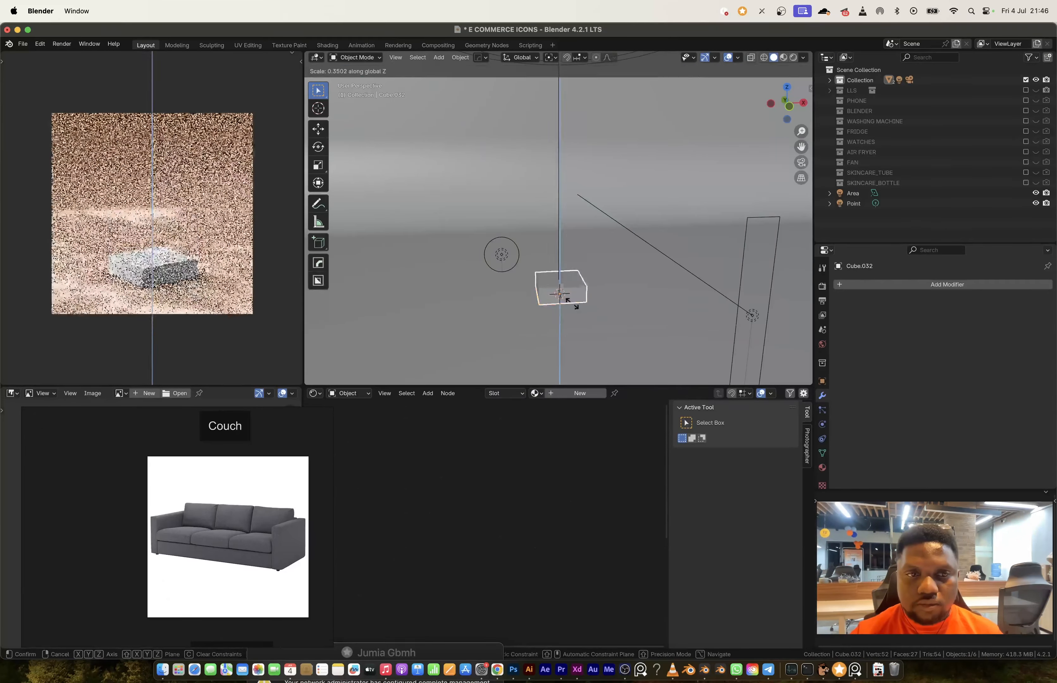
left_click(569, 300)
key("s")
key("x")
left_click(635, 303)
middle_click_drag(632, 302, 582, 293)
Step: Add a second cube within the couch mesh and raise it 1 m along Z
key("Tab")
key("shift+a")
left_click(576, 262)
key("g")
key("z")
left_click(590, 258)
Step: Narrow the second cube to about 0.27 along X and move it along X to the base's end as an armrest
key("s")
key("x")
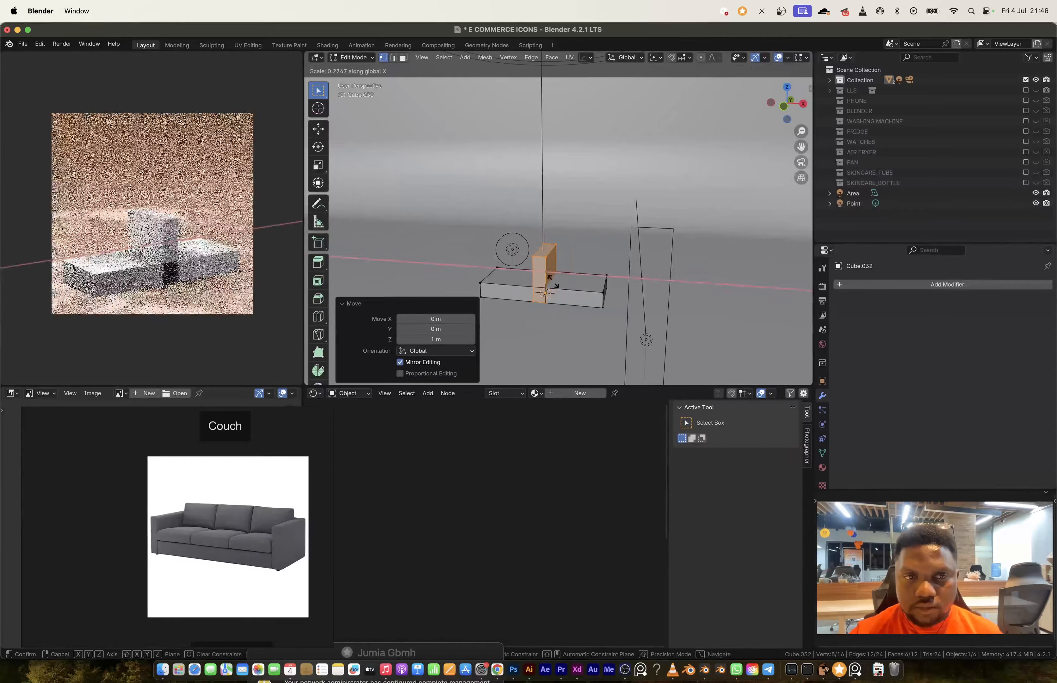
left_click(555, 286)
key("g")
key("x")
left_click(627, 328)
Step: Duplicate the couch base, rotate the copy 90° in side view and position it upright behind the seat as the backrest
key("alt+a")
key("l")
key("KP_3")
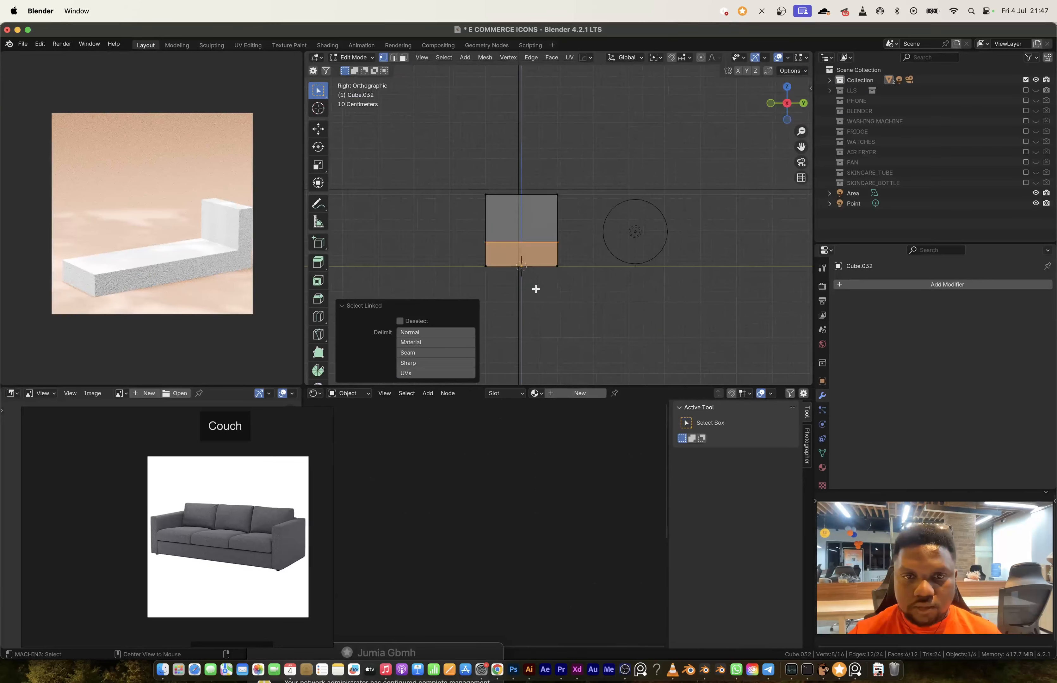
key("shift+d")
left_click(636, 285)
key("r")
key("9")
key("0")
key("Return")
key("g")
left_click(621, 295)
Step: Mirror the couch across X to create the armrest on the opposite end
middle_click_drag(570, 235, 639, 253)
key("Tab")
key("alt+x")
left_click(618, 283)
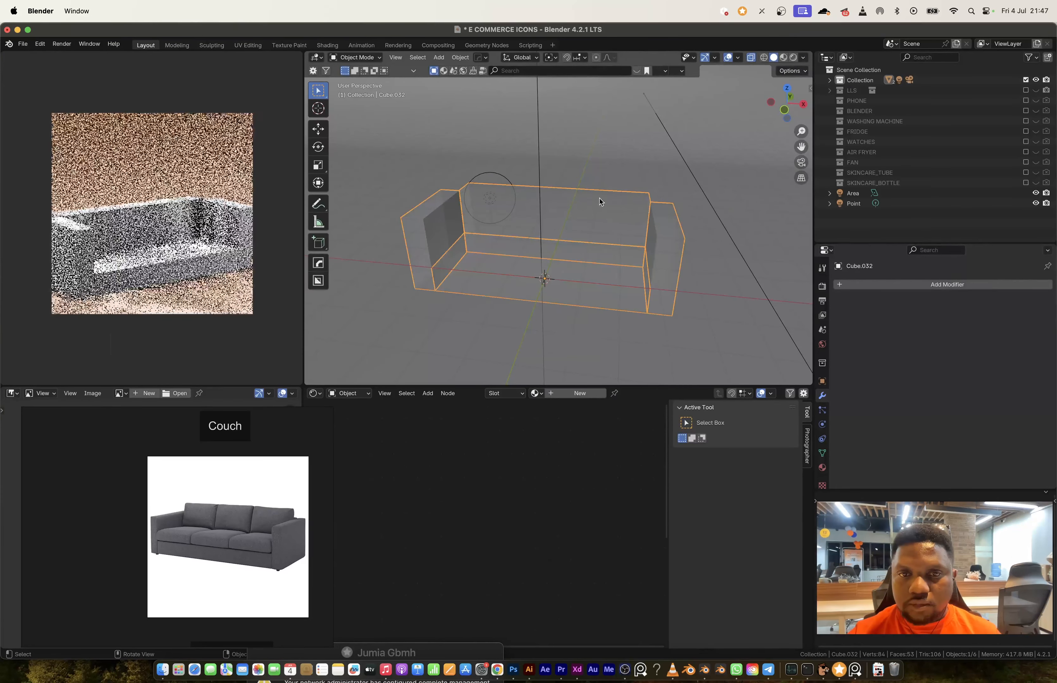
Step: Scale the couch backrest along X and raise its top about 0.43 m along Z
key("Tab")
key("alt+a")
key("l")
key("s")
key("x")
left_click(607, 205)
left_click_drag(438, 167, 571, 208)
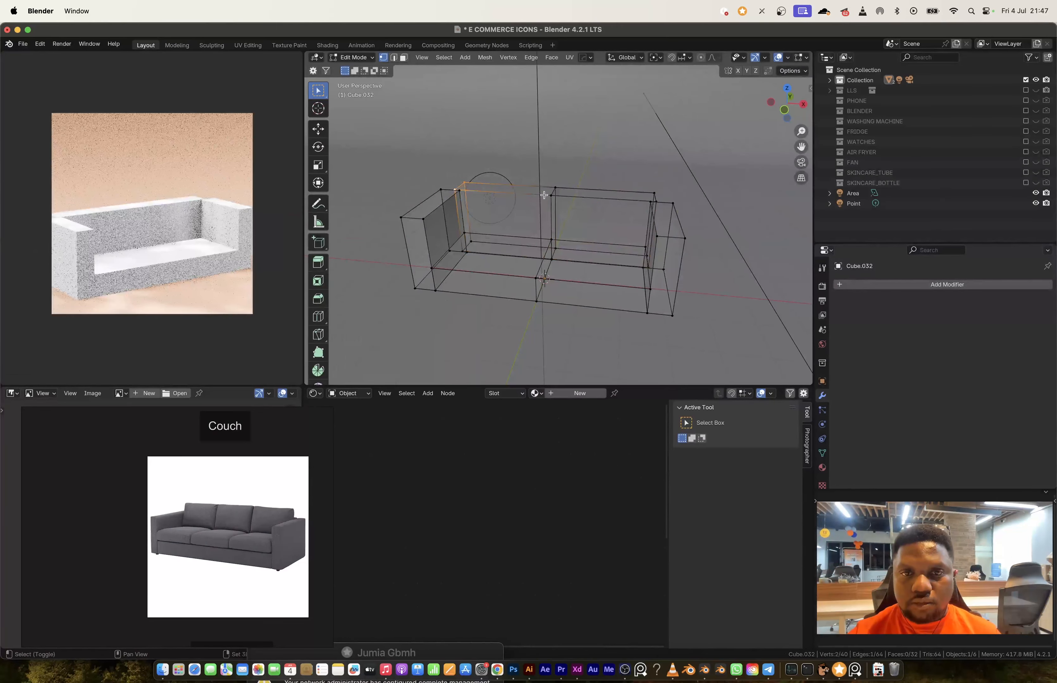
left_click(665, 212)
Step: Replace the seat's centre edge loop with new loop cuts, and duplicate the seat's top face into a separate object
middle_click_drag(665, 212, 621, 222)
left_click(573, 267, "alt")
key("ctrl+x")
key("ctrl+r")
left_click(554, 279)
key("shift+d")
key("Escape")
key("p")
key("s")
key("Tab")
Step: Split the separated seat face into three pieces with narrow gaps between them and extrude the pieces upward as cushions
left_click(564, 261)
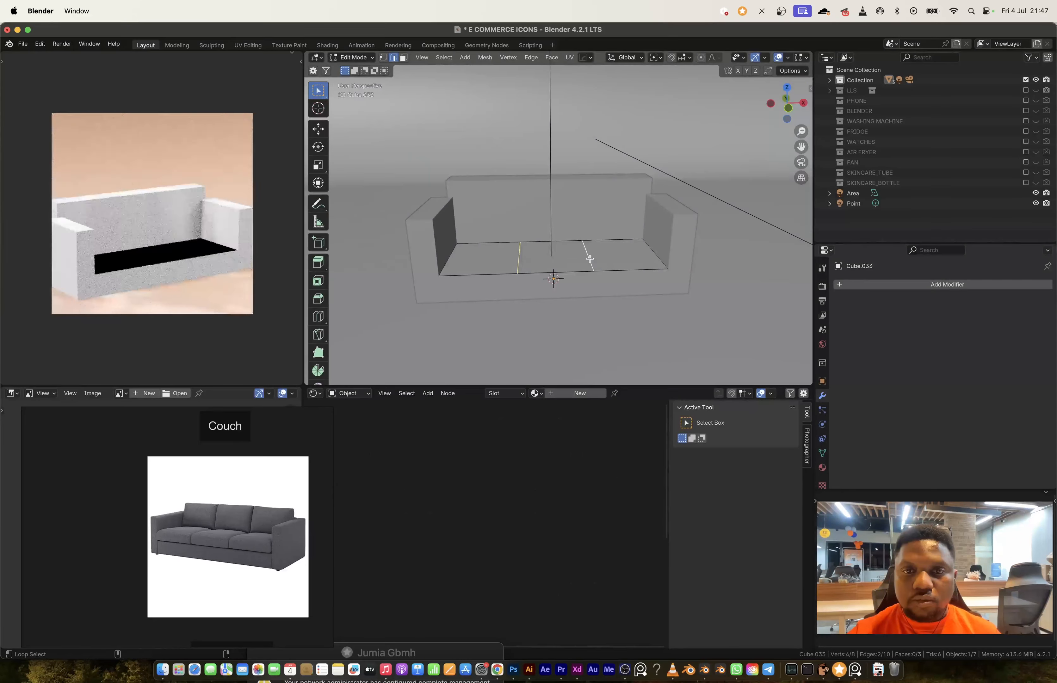
key("ctrl+b")
left_click(624, 312)
key("x")
left_click(582, 266)
key("a")
key("e")
left_click(573, 251)
Step: Give the cushions a level 1 Subdivision modifier and, with scale applied, bevel all edges about 0.1 m with 2 segments
key("Tab")
mouse_move(510, 260)
middle_mouse_down()
mouse_move(550, 262)
mouse_move(529, 263)
middle_mouse_up()
key("ctrl+1")
key("ctrl+a")
left_click(663, 314)
key("Tab")
key("a")
key("ctrl+b")
left_click(701, 325)
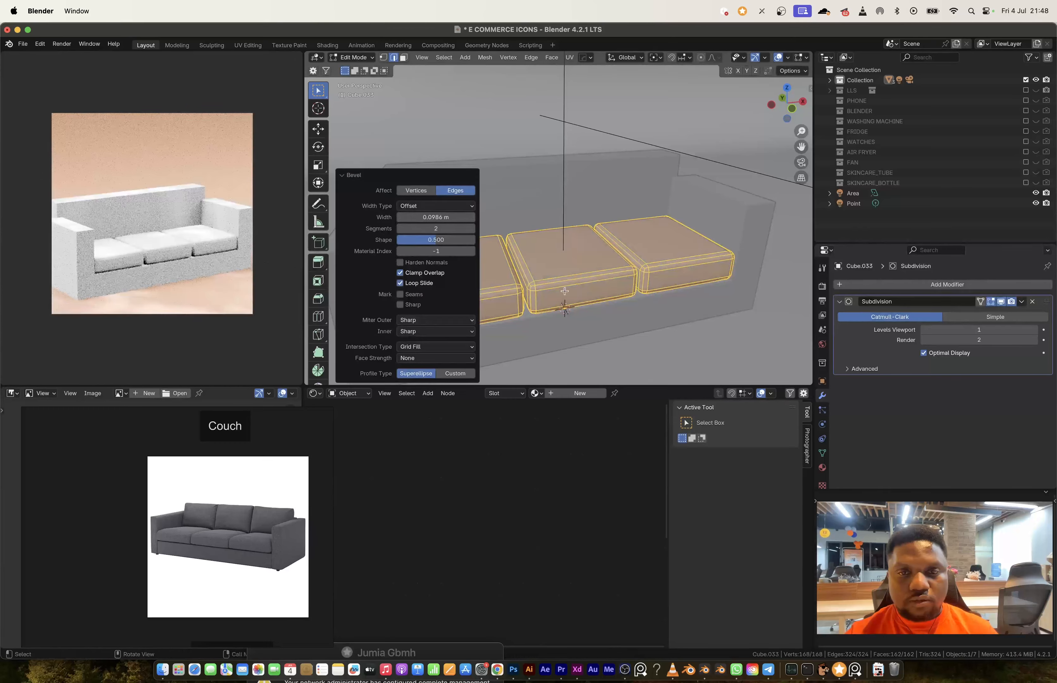
key("alt+z")
key("Tab")
Step: Give the couch frame a level 1 Subdivision modifier and, with scale applied, bevel all edges about 0.11 m with 2 segments
scroll(587, 271, "down", 6)
scroll(586, 271, "up", 3)
left_click(598, 216)
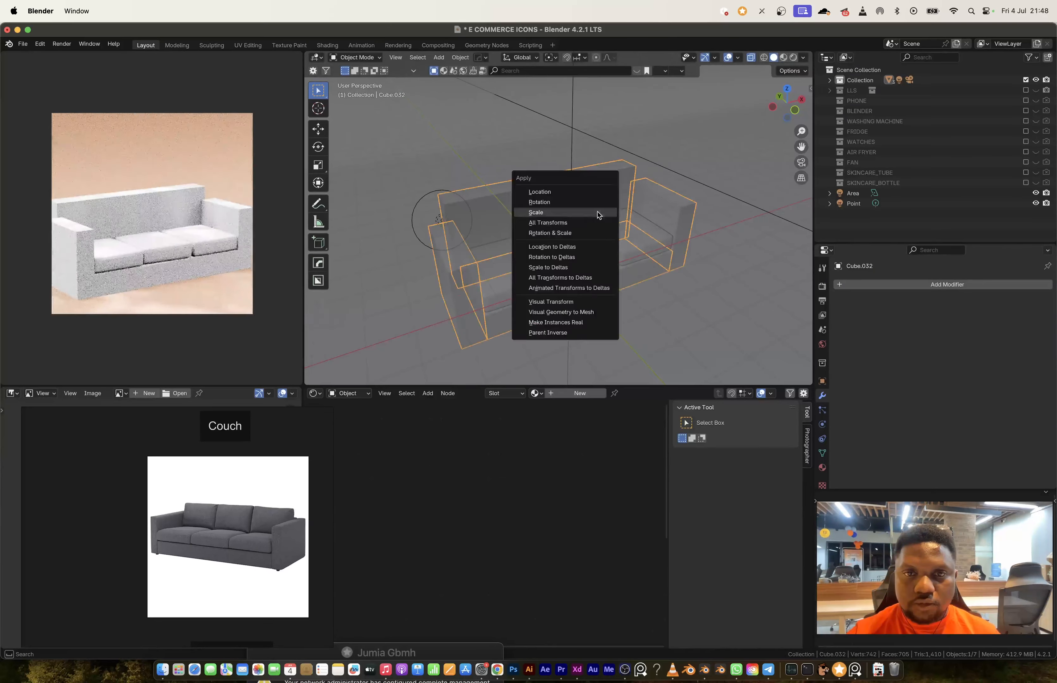
left_click(597, 213)
key("ctrl+1")
key("Tab")
left_click(592, 251)
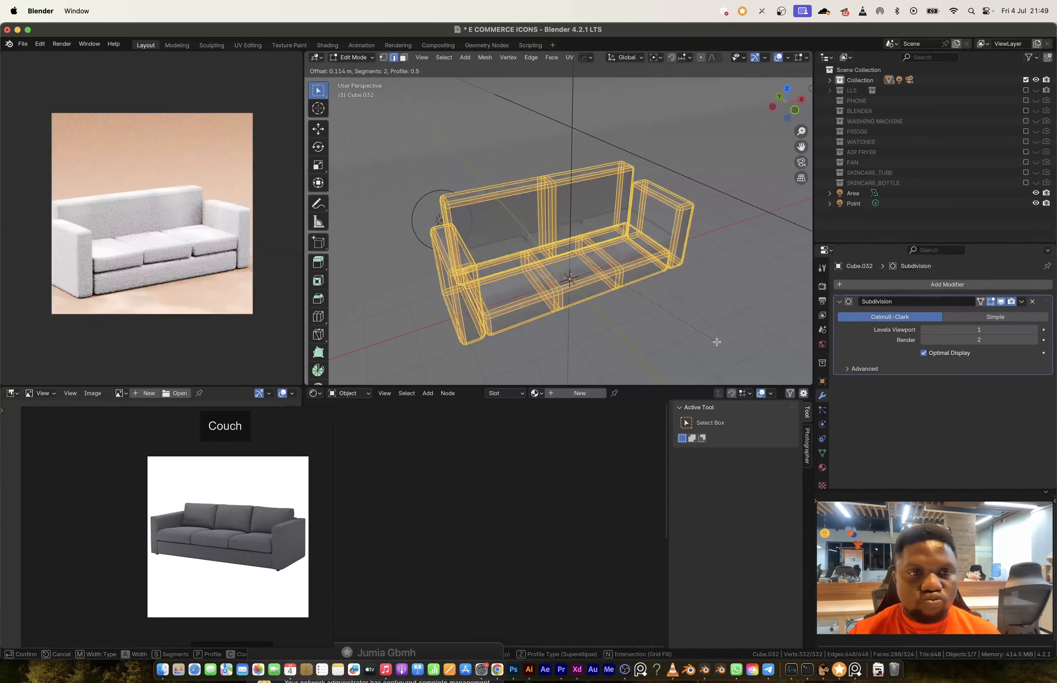
left_click(716, 342)
key("alt+z")
key("alt+z")
Step: Move selected vertices at both ends of the couch seat along Z to refine the fit
key("1")
left_click_drag(466, 250, 489, 277)
key("g")
key("z")
left_click_drag(608, 226, 626, 251)
key("g")
key("z")
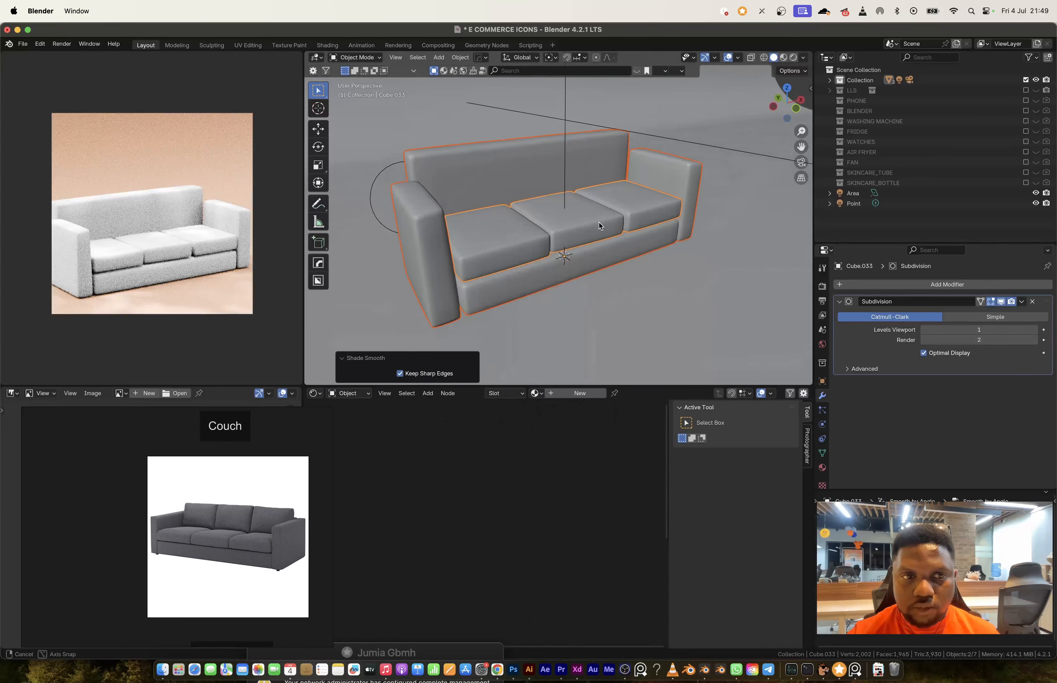
Step: Rotate a seat cushion about -1.8° around Z for a less uniform look, and scale the couch down
key("Tab")
left_click(544, 238)
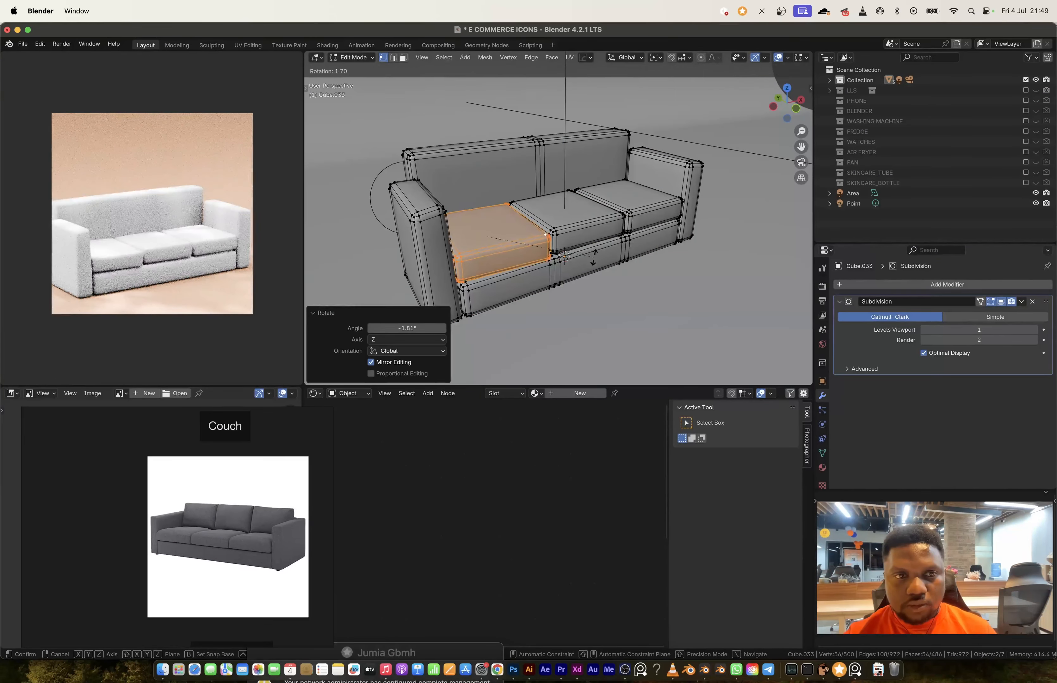
key("Tab")
key("s")
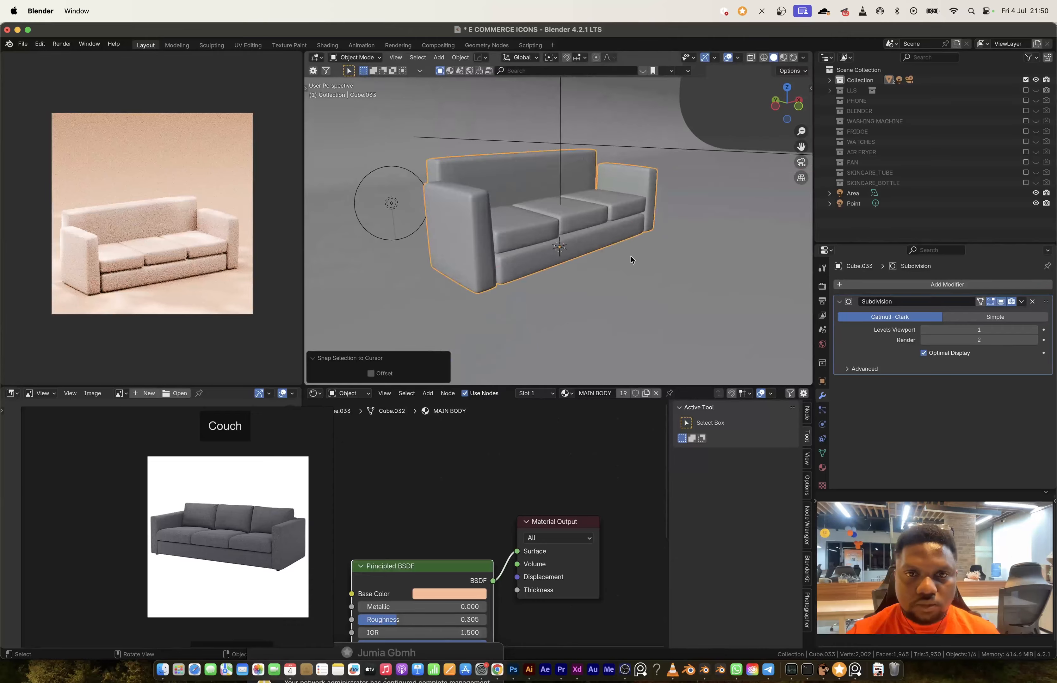
left_click(505, 250)
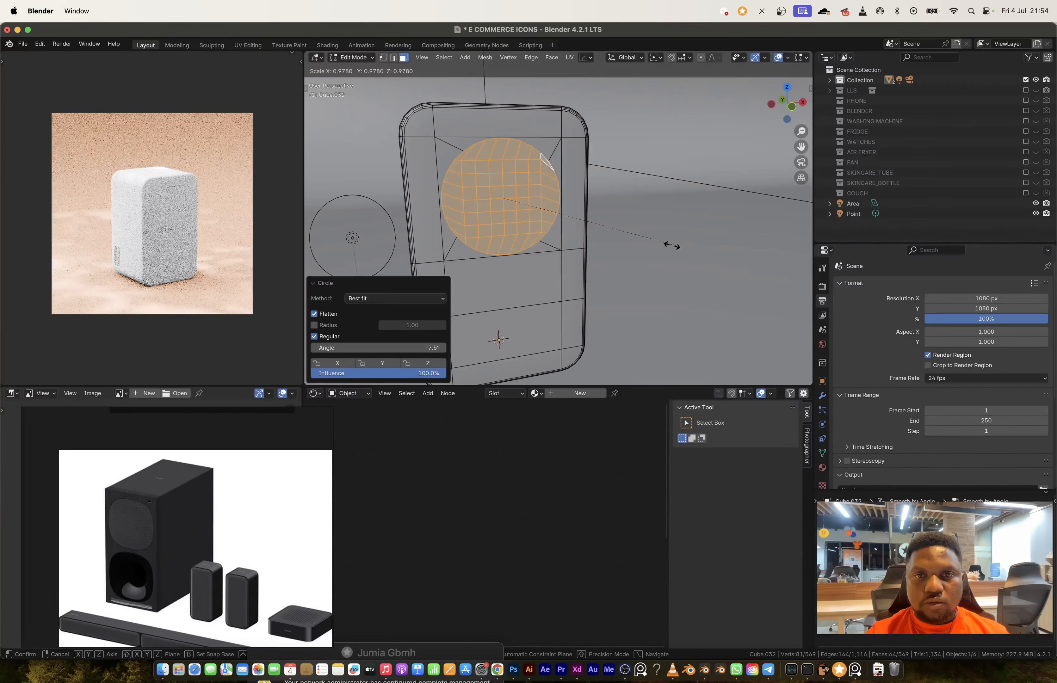
Step: Scale the recessed circular face on the speaker's front to about 0.73 and extrude it
scroll(544, 252, "up", 5)
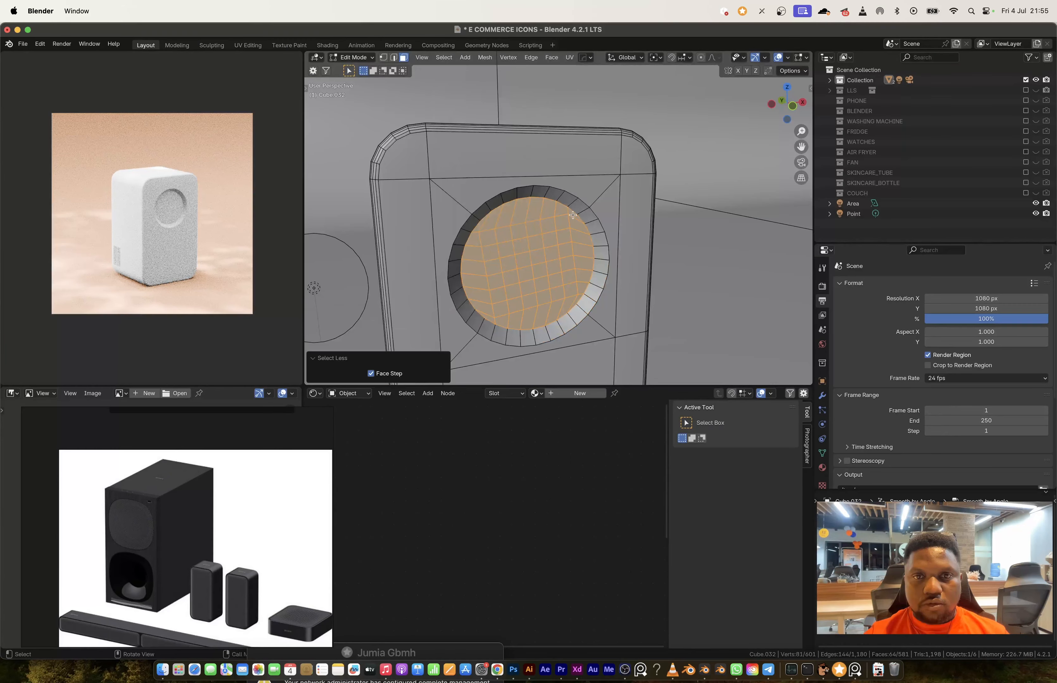
key("s")
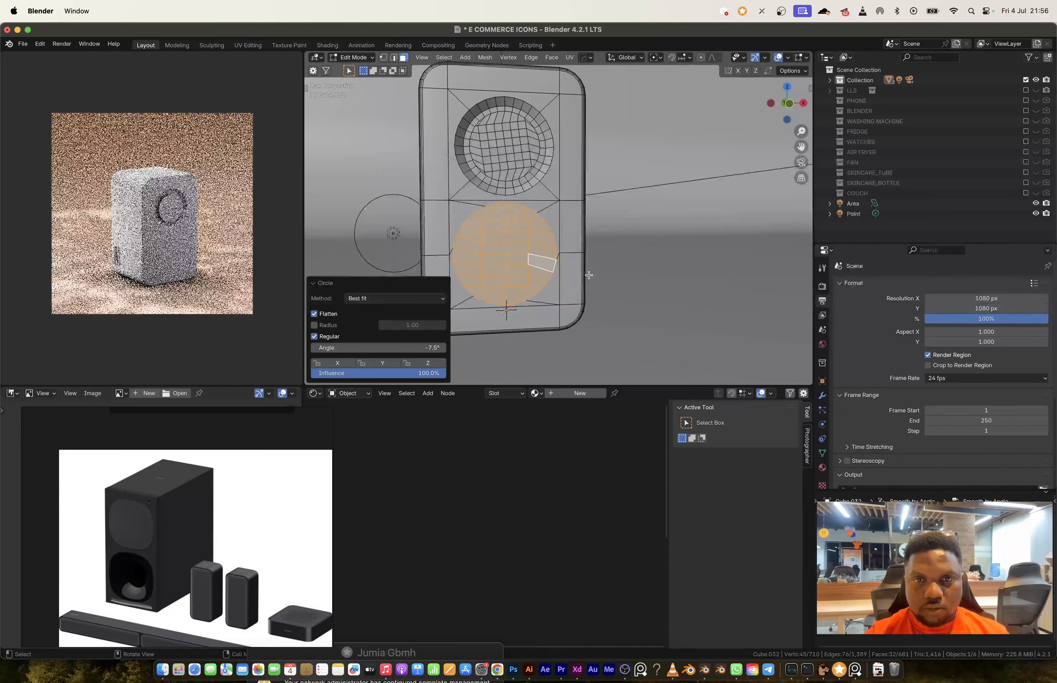
key("e")
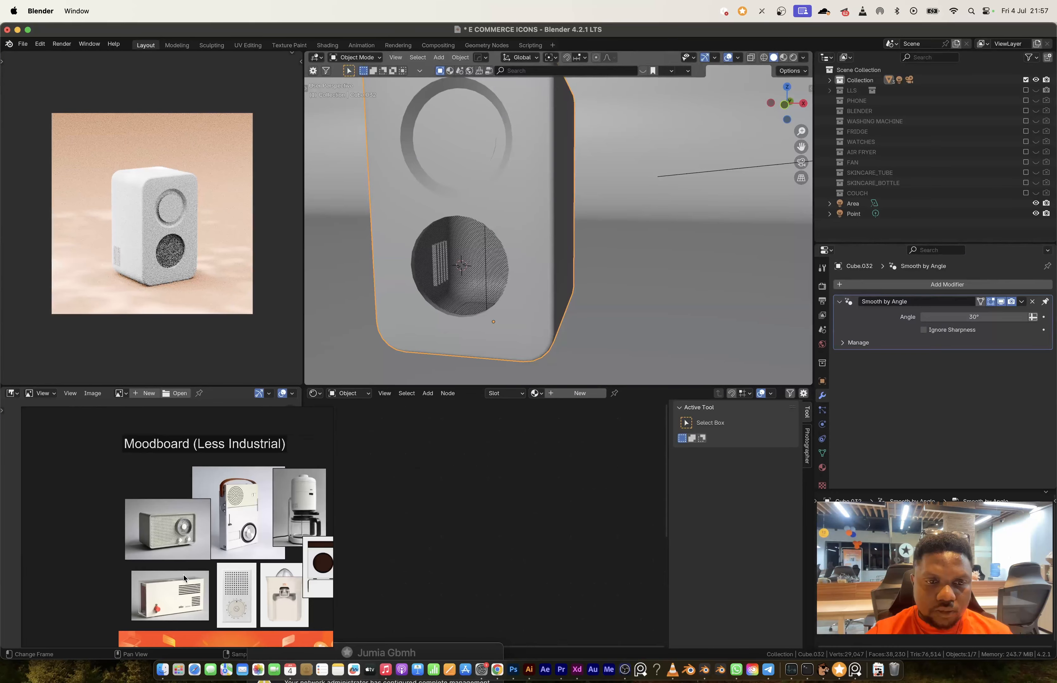
Step: Bevel a vertex near the speaker's upper front corner into a circular knob base and inset it about 0.014 m
middle_click_drag(514, 335, 514, 284)
key("Tab")
middle_click_drag(515, 146, 519, 329, "shift")
left_click(524, 207)
key("ctrl+shift+b")
left_click(672, 351)
scroll(533, 209, "up", 5)
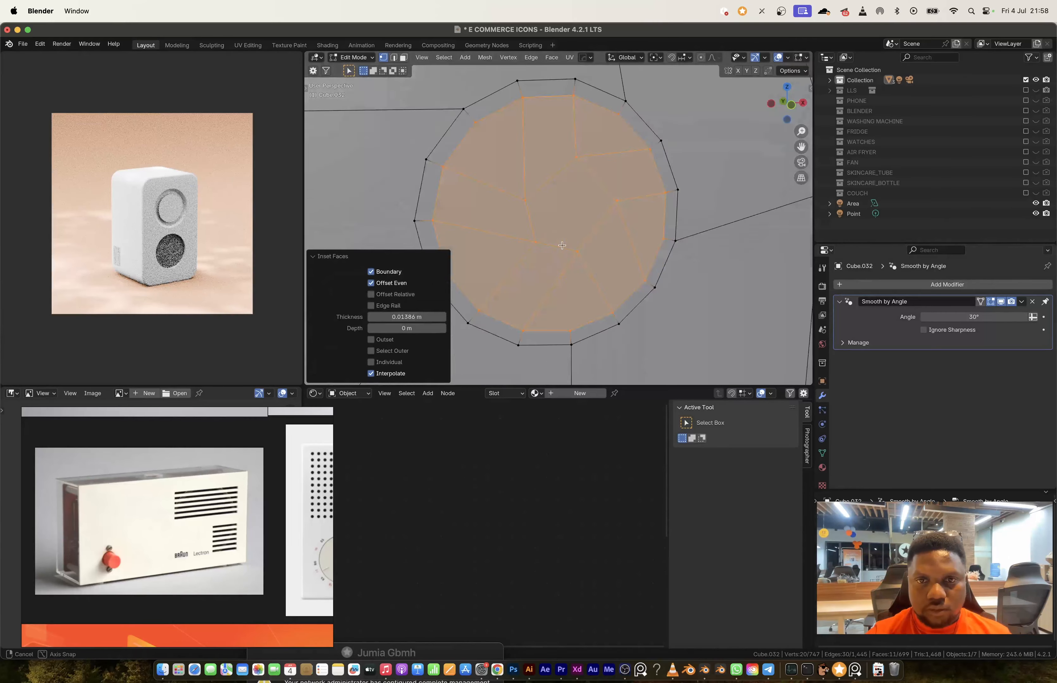
middle_click_drag(545, 213, 545, 232)
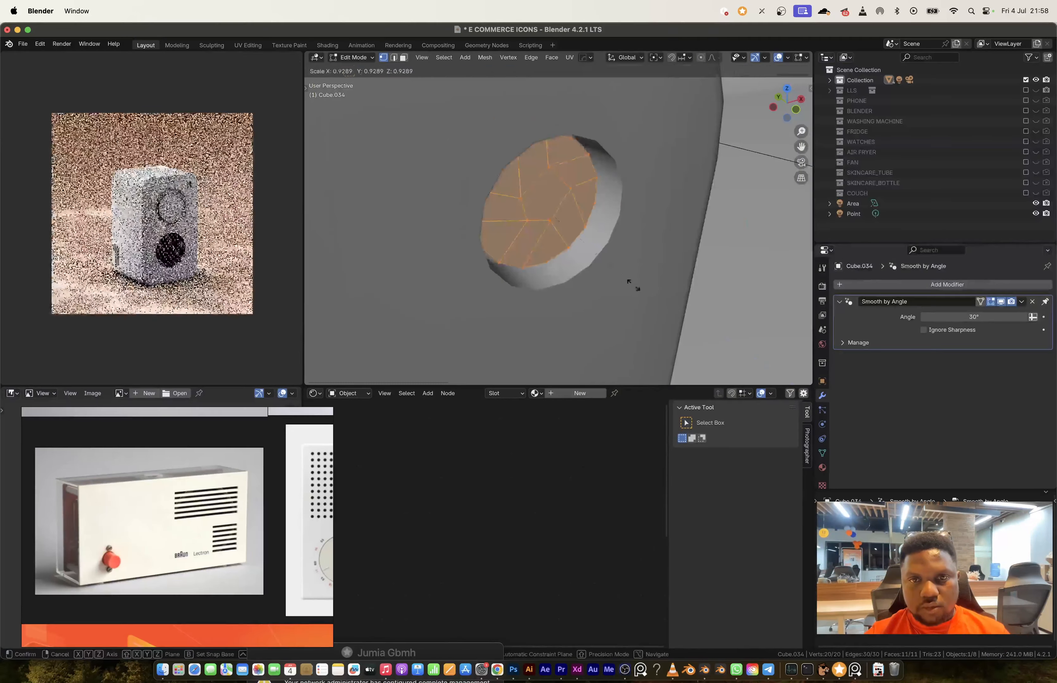
Step: Bevel the edge of the speaker's knob and assign the existing MAIN BODY material to the speaker body
left_click(443, 58)
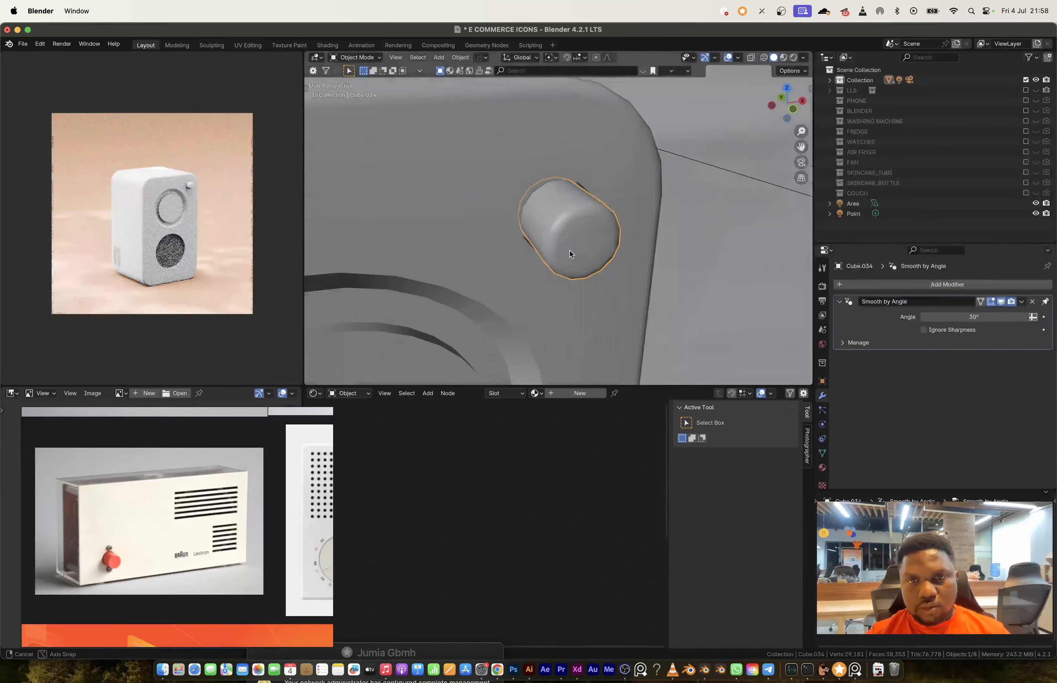
left_click(521, 195)
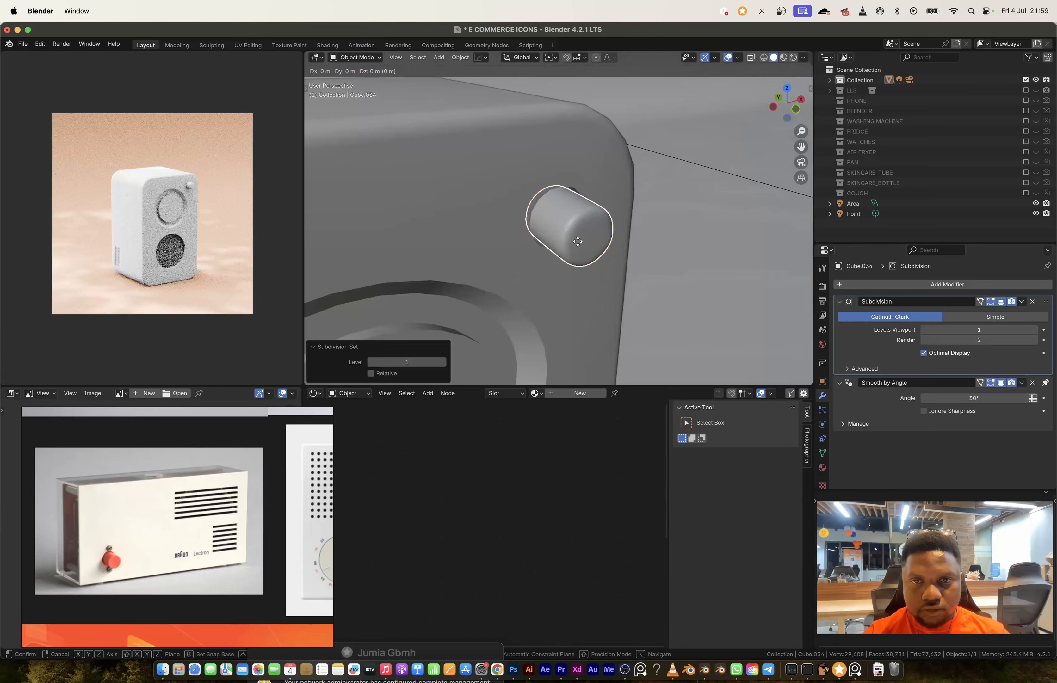
key("ctrl+b")
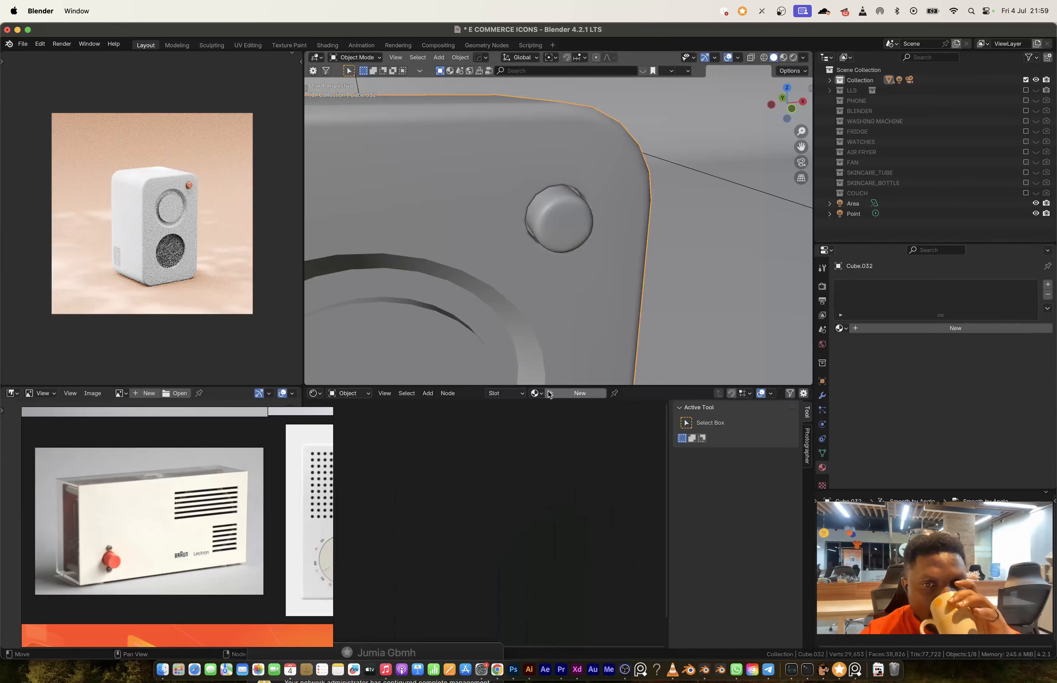
left_click(536, 393)
left_click(546, 453)
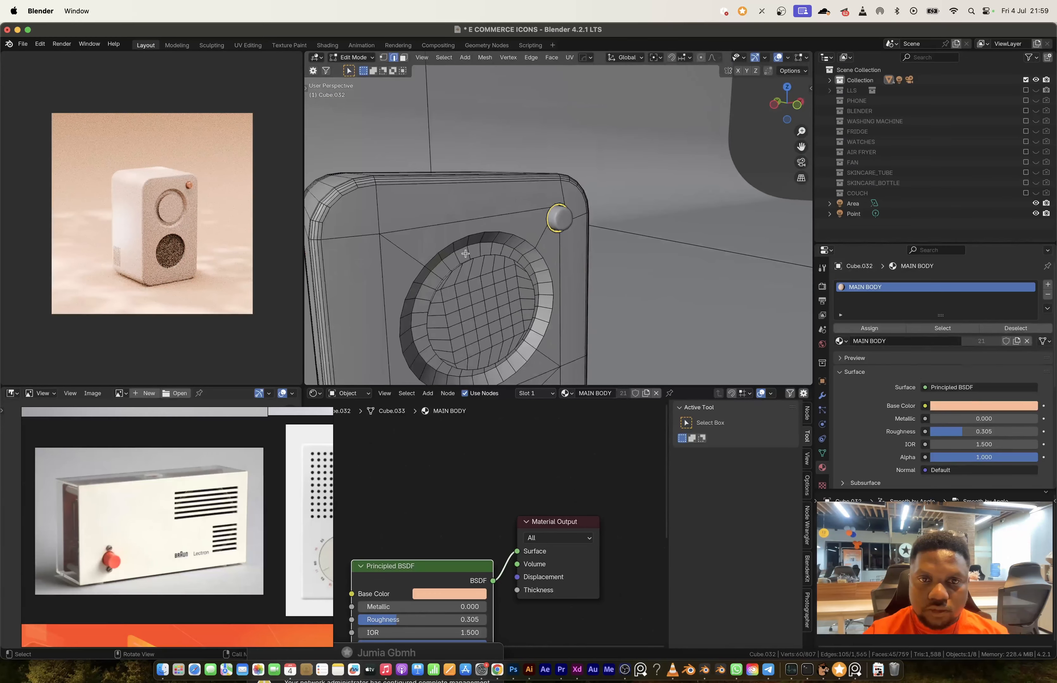
Step: Bevel the inner edge loop of the speaker's circular recess with 3 segments
right_click(408, 271)
left_click(404, 284, "alt")
key("ctrl+b")
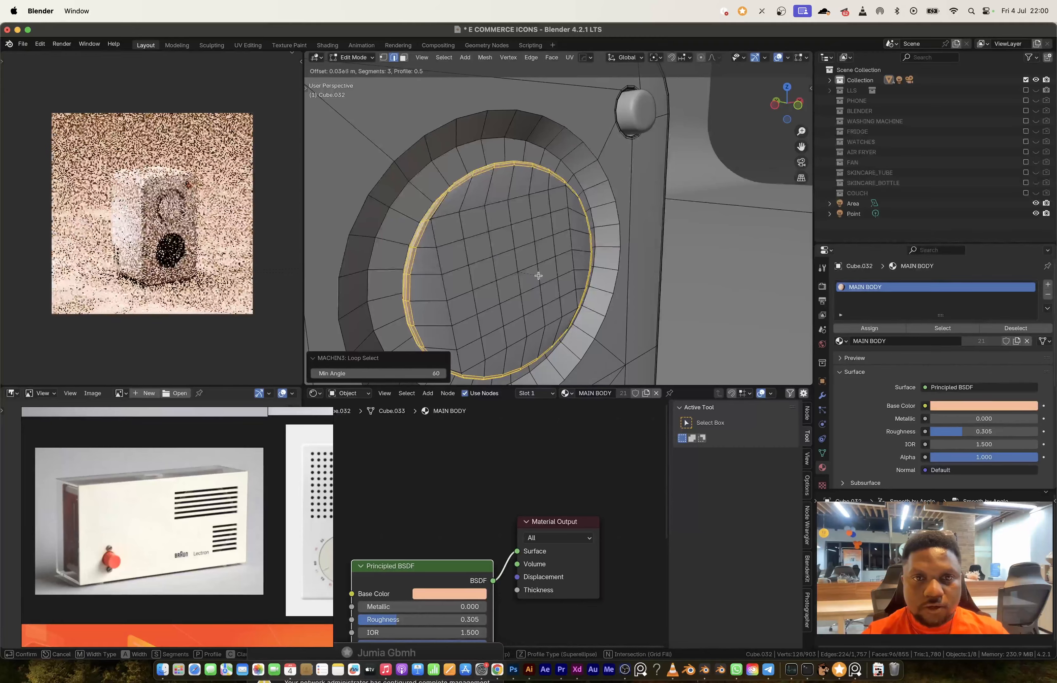
left_click(537, 275)
key("Tab")
Step: Render an image of the finished speaker
scroll(524, 240, "down", 5)
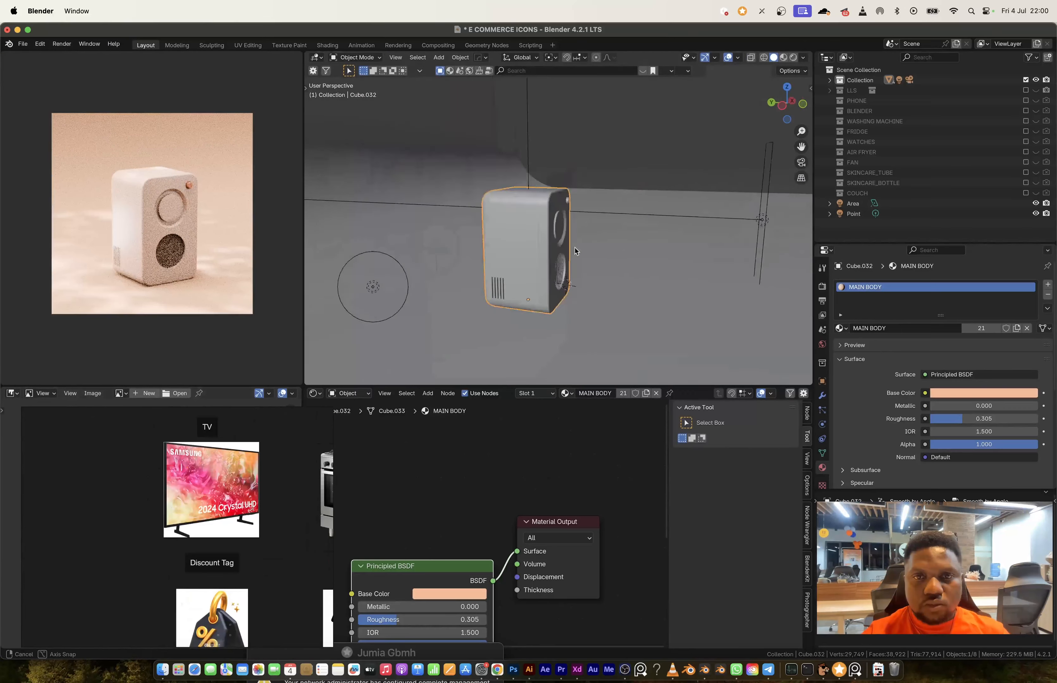
left_click(62, 44)
left_click(69, 56)
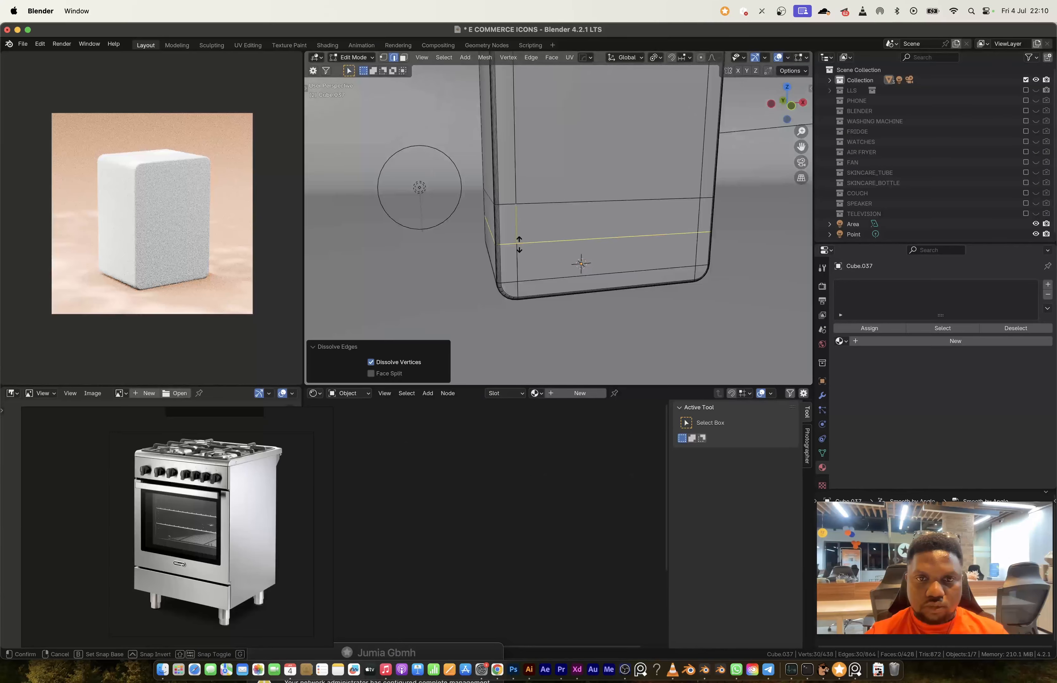
Step: Position the lower edge loop on the stove body and bevel it into a narrow band
scroll(672, 298, "down", 5)
left_click(672, 298)
scroll(591, 262, "up", 4)
Step: Try to extrude the narrow lower band's faces along their normals, and undo the attempt
key("3")
left_click(543, 281)
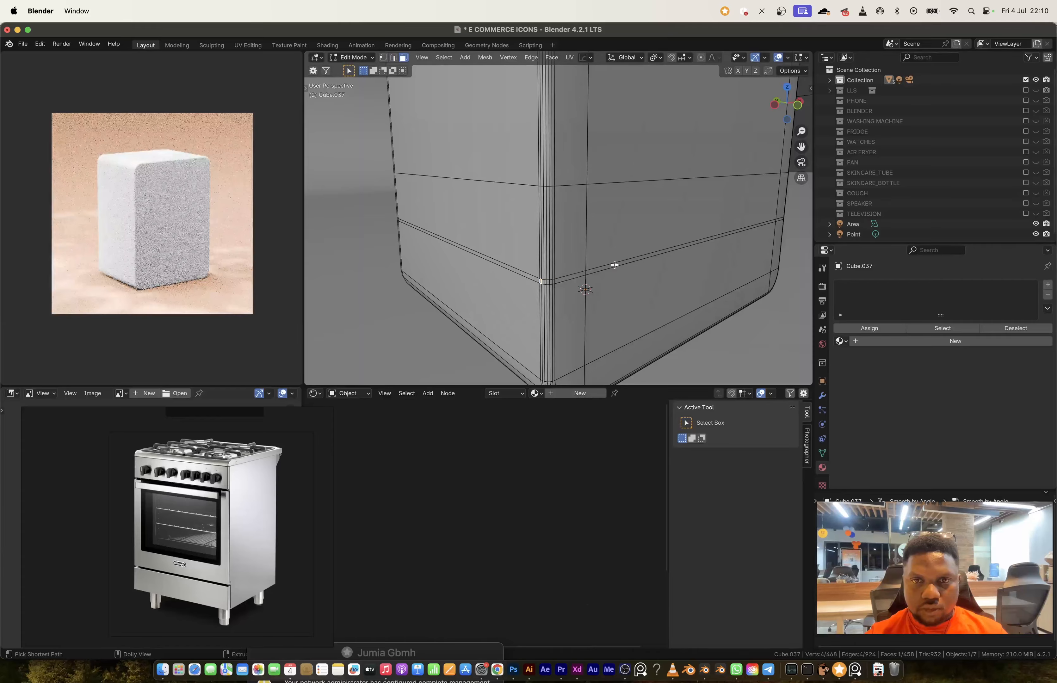
left_click(616, 264, "ctrl")
left_click(608, 329, "ctrl")
mouse_move(616, 265)
middle_mouse_down()
mouse_move(524, 267)
mouse_move(615, 270)
middle_mouse_up()
key("alt+e")
left_click(580, 275)
key("Tab")
scroll(603, 245, "down", 6)
scroll(614, 270, "up", 5)
key("super+z")
key("super+z")
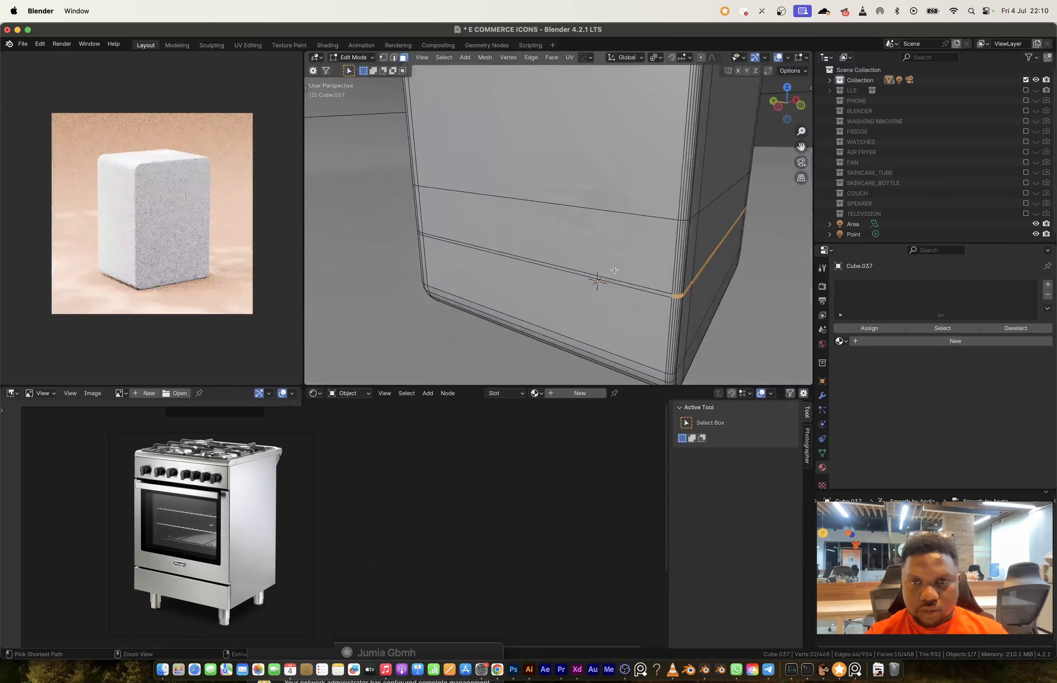
Step: Extrude the narrow band's faces across the stove front inward along their normals to form the drawer seam
left_click(727, 301)
key("3")
key("alt+e")
left_click(597, 313)
key("Tab")
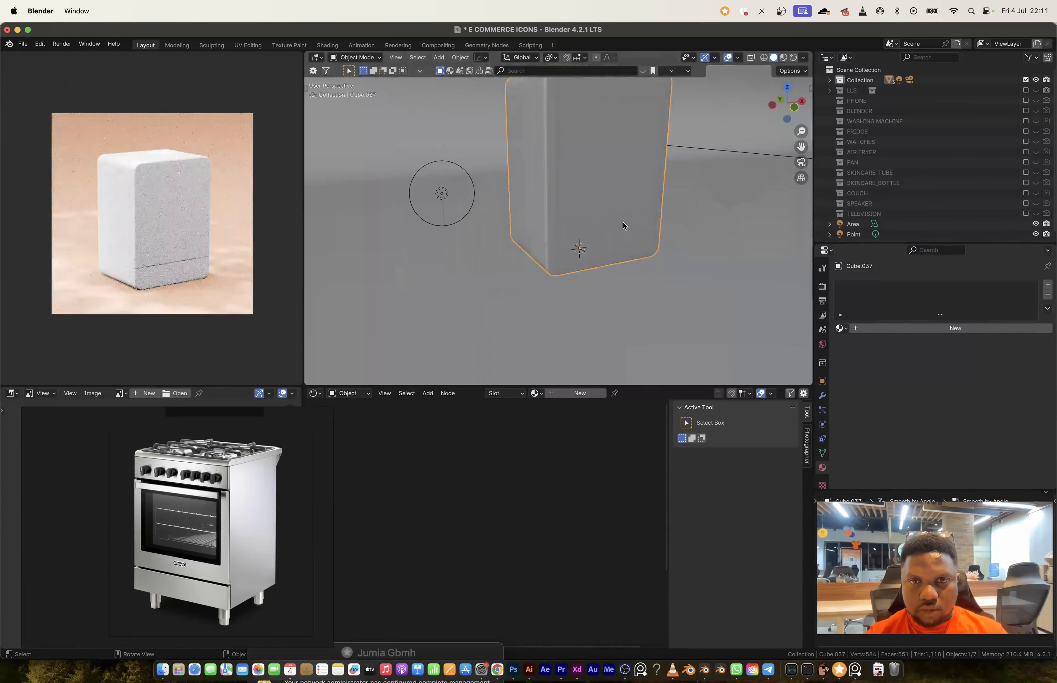
Step: Add two horizontal loop cuts bounding the oven door and inset the front face between them about 0.107 m
key("Tab")
key("ctrl+r")
left_click(587, 280)
left_click(587, 279)
key("ctrl+r")
left_click(600, 117)
key("3")
left_click(611, 222)
key("i")
left_click(712, 295)
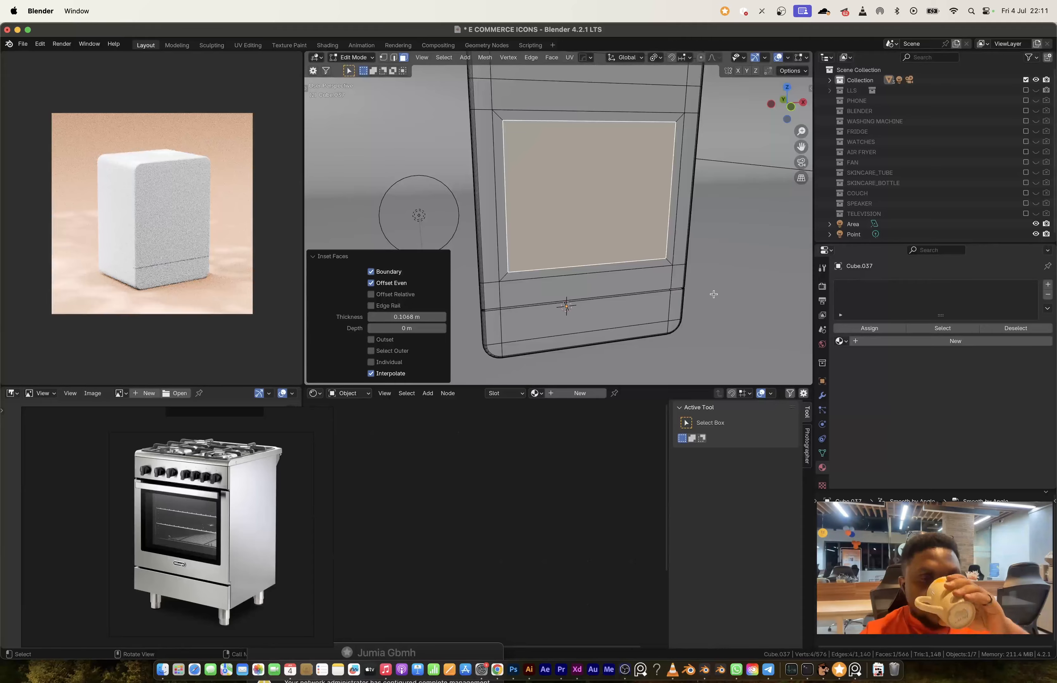
Step: Inset the oven door face a second time and shift it along Z
key("i")
left_click(715, 297)
key("g")
key("z")
left_click(713, 285)
Step: Select the diagonal corner edges of the oven door's insets and bevel them to round the corners
left_click(611, 284, "alt")
middle_click_drag(639, 271, 666, 266)
key("2")
left_click(664, 245, "alt")
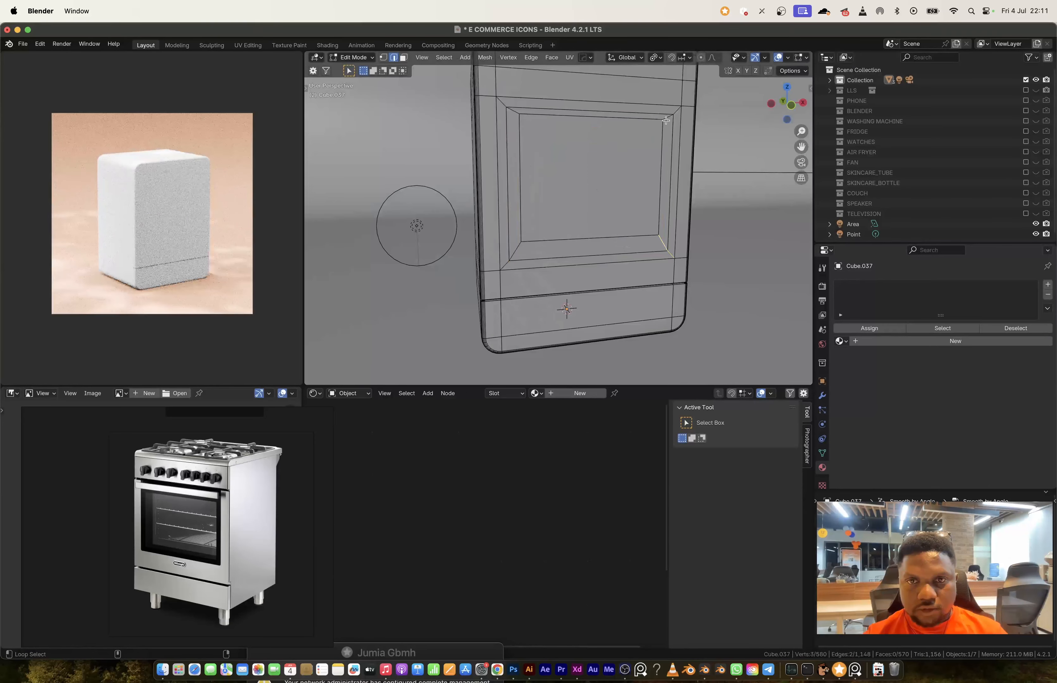
scroll(653, 308, "up", 5)
left_click(628, 328)
Step: Extrude the rounded ring of faces around the oven window outward about 0.053 m as the door frame
key("3")
left_click(599, 267, "alt")
key("e")
left_click(576, 207)
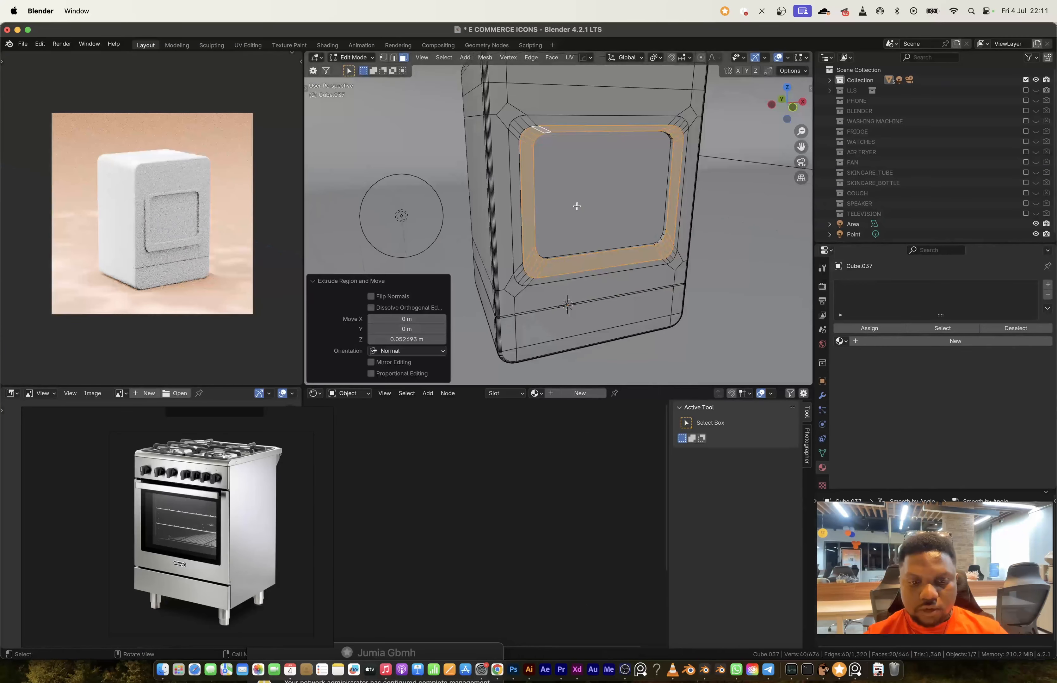
Step: Create a narrow recessed seam across the stove's upper front, above the oven door
key("Tab")
left_click(579, 209)
left_click(577, 209)
key("Tab")
middle_click_drag(577, 209, 577, 239)
left_click(594, 290)
key("3")
left_click(566, 225)
left_click(750, 202, "ctrl")
middle_click_drag(746, 205, 502, 234)
left_click(606, 251, "ctrl")
Step: Select the upper seam's vertices across the stove's full width in front view and adjust the seam's height
key("1")
key("alt+z")
left_click_drag(361, 218, 795, 239)
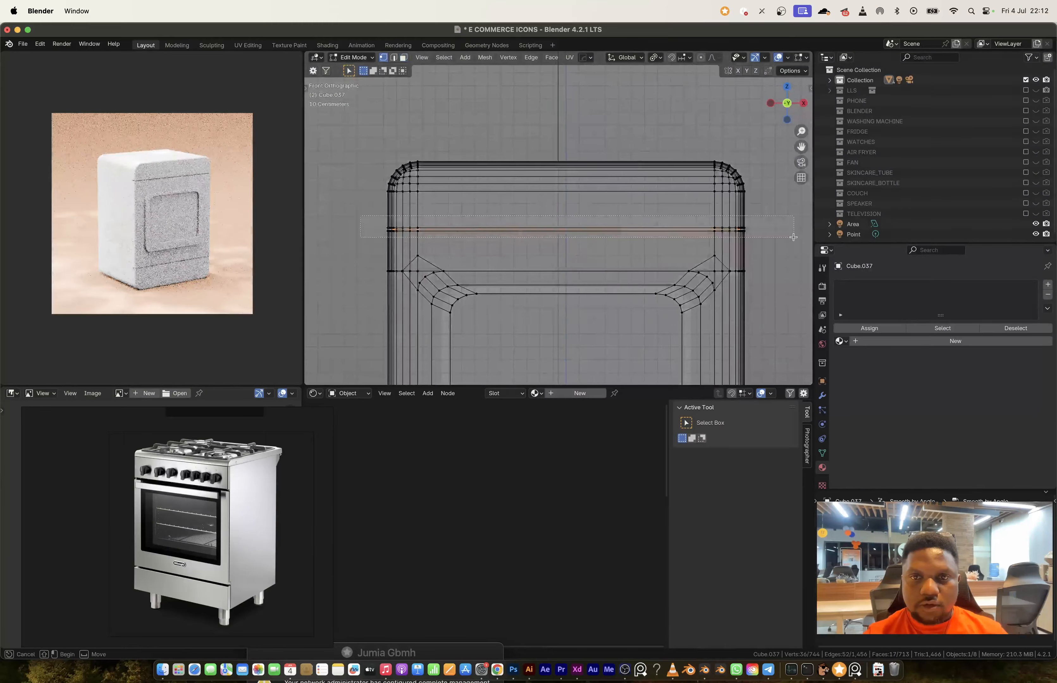
key("alt+z")
middle_click_drag(755, 240, 642, 279)
Step: Add vertical loop cuts to the stove's side panel
key("Tab")
key("Tab")
key("ctrl+r")
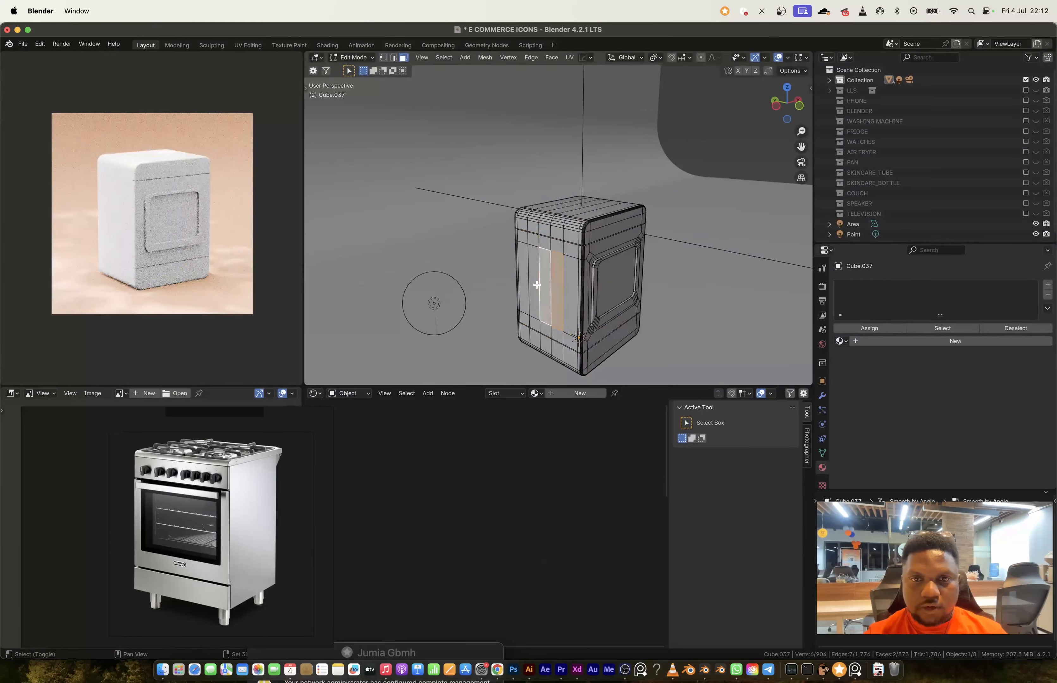
Step: Inset three adjacent tall faces on the stove's side individually as vent slots
left_click(534, 285, "shift")
scroll(537, 287, "up", 5)
middle_click_drag(577, 311, 582, 297)
key("i")
key("i")
left_click(672, 354)
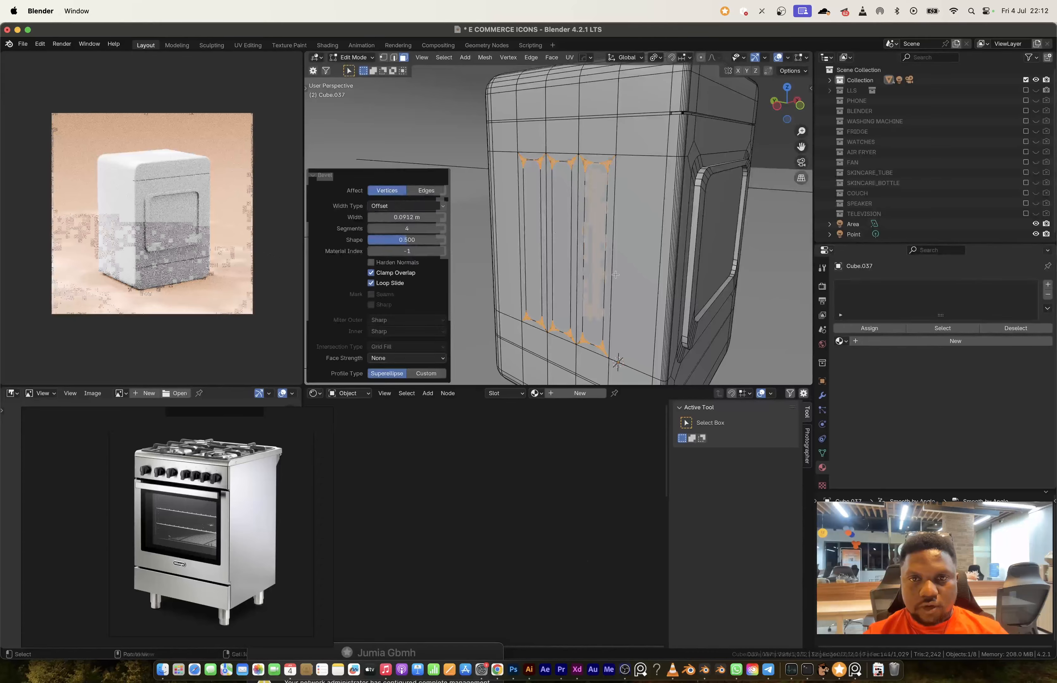
Step: Select the three tall rounded slot faces on the stove's side and extrude them inward as recessed vents
left_click(532, 239)
left_click(561, 248, "shift")
left_click(595, 255, "shift")
key("e")
left_click(620, 248)
key("Tab")
Step: Snap the 3D cursor to the face strip above the oven door and add a scaled-down cube there
middle_click_drag(621, 248, 547, 236)
key("Tab")
left_click(619, 231)
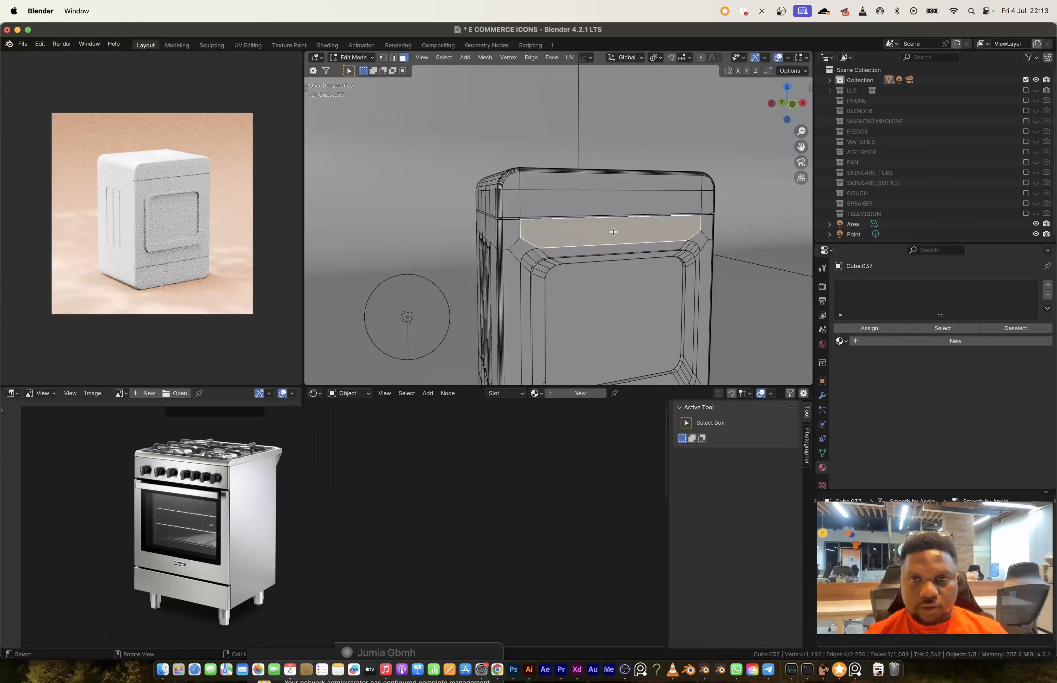
key("shift+s")
key("Tab")
key("shift+a")
left_click(677, 258)
key("s")
left_click(615, 239)
Step: Scale the new cube along X into a long handle bar spanning the oven door's width
middle_click_drag(644, 249, 610, 258)
key("s")
key("x")
left_click(680, 329)
middle_click_drag(679, 329, 567, 274)
Step: Add a centred loop cut across the handle bar and bevel it into two loops near the bar's ends
key("ctrl+r")
left_click(605, 272)
right_click(605, 272)
key("ctrl+b")
left_click(538, 272)
Step: Isolate the handle bar, select its rear end faces and extrude them toward the stove as mounts
key("slash")
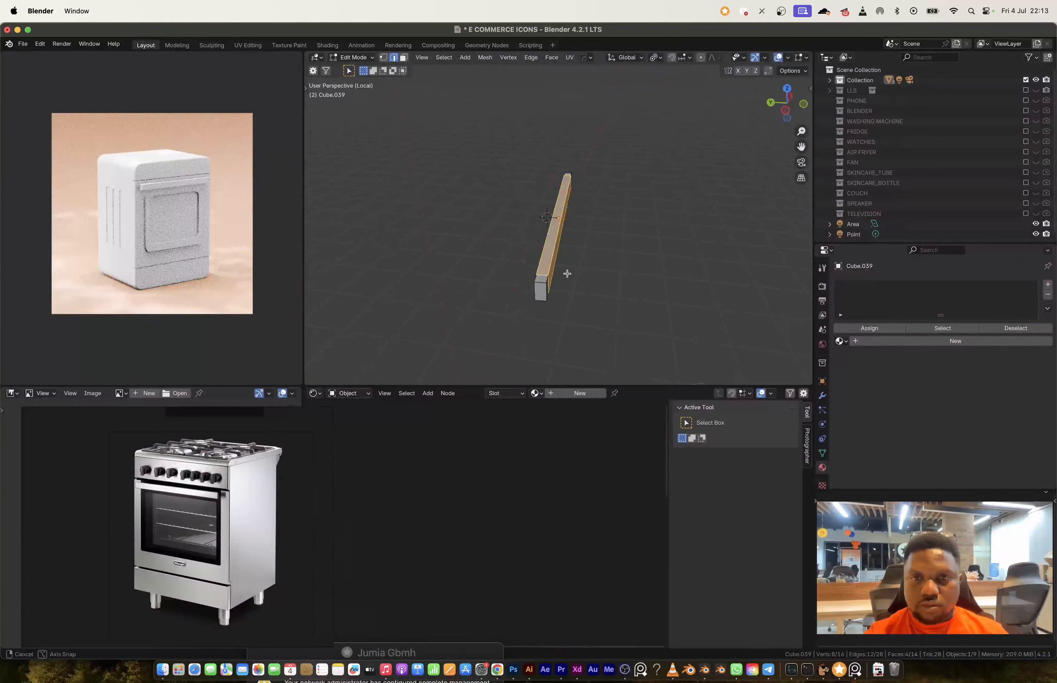
left_click(438, 230, "shift")
key("slash")
middle_click_drag(693, 222, 544, 211)
key("e")
left_click(524, 213)
Step: Place a vertical edge loop on the stove's side near the front corner and shrink it inward as a seam
key("Tab")
key("ctrl+b")
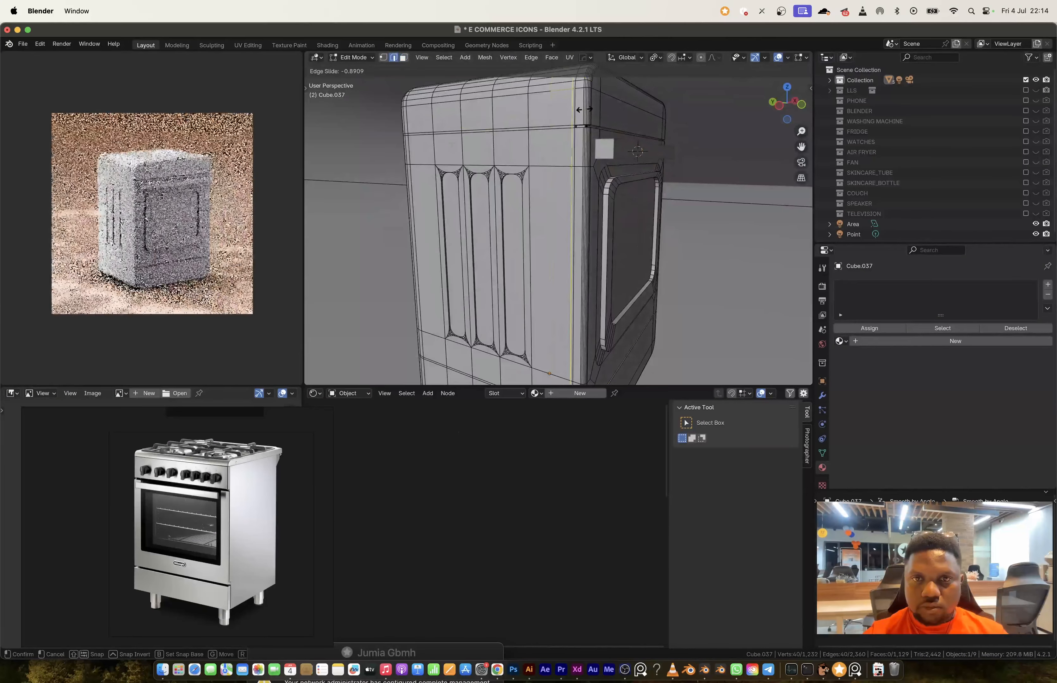
left_click(599, 147)
middle_click_drag(600, 289, 599, 156, "shift")
left_click(545, 348, "ctrl")
key("alt+s")
left_click(573, 360)
Step: Delete the unneeded parts of the stove body and mirror the detailed side across to the opposite side
middle_click_drag(573, 360, 528, 315)
left_click(411, 250)
key("x")
left_click(410, 250)
left_click(433, 291)
key("x")
left_click(434, 291)
key("Tab")
key("alt+x")
left_click(503, 309)
Step: Select the flat faces on the stove's top and extrude them downward to form a recessed hob surface
key("Tab")
left_click(573, 302)
left_click(454, 250, "ctrl+shift")
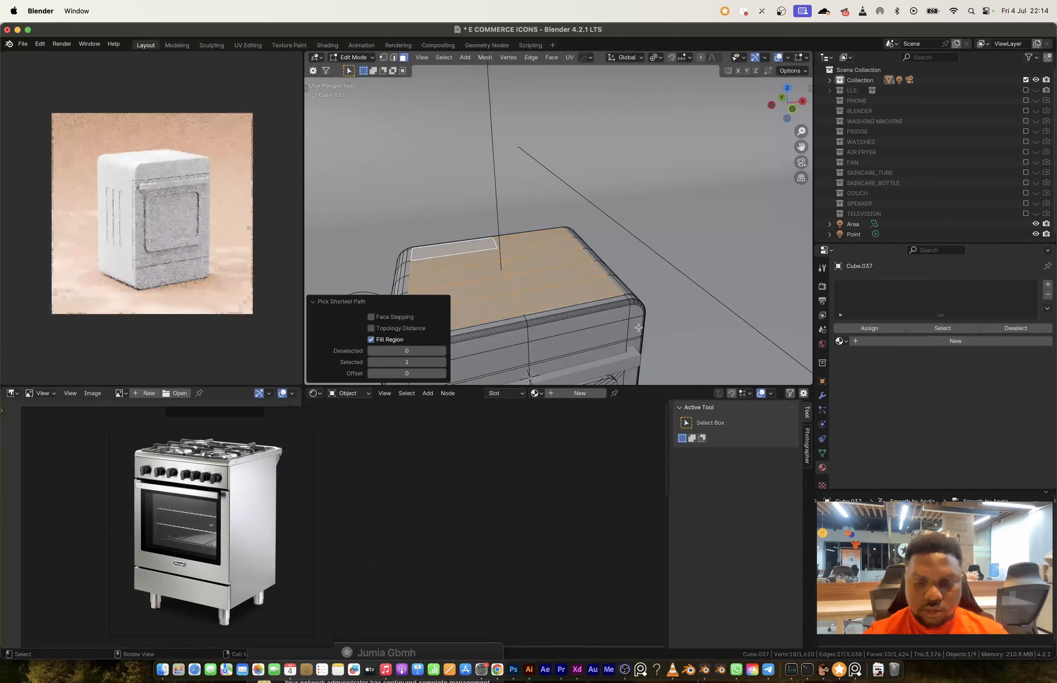
left_click(628, 325)
middle_click_drag(628, 325, 600, 268)
key("e")
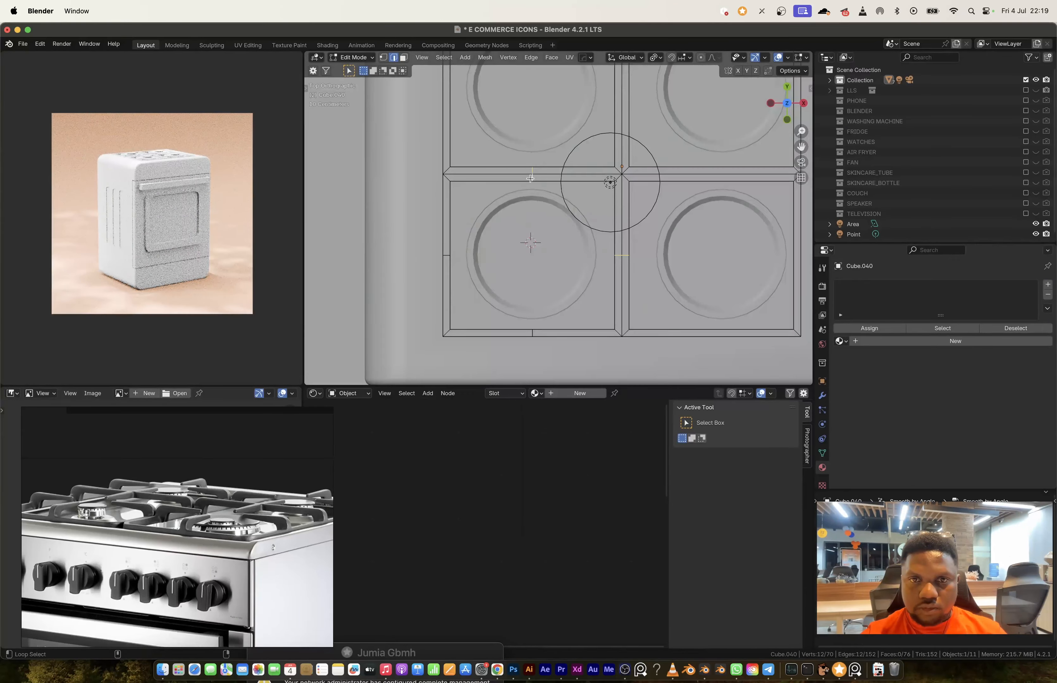
scroll(592, 191, "down", 2)
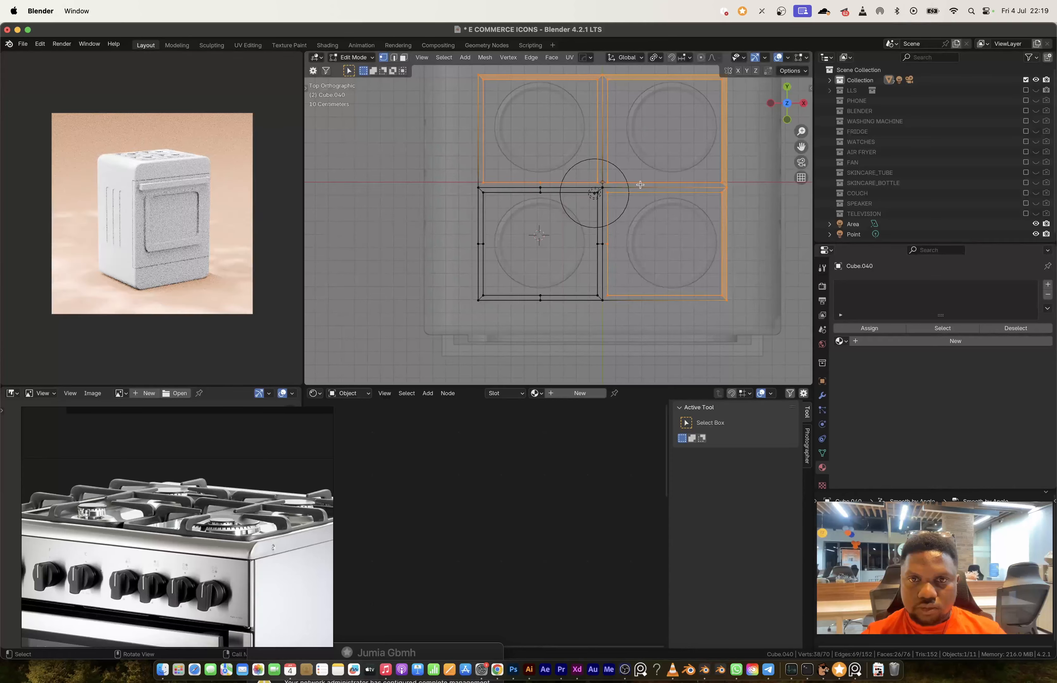
Step: Delete the three surplus burner grate frames, keeping only the one around the front-left burner
key("x")
left_click(639, 185)
key("alt+z")
middle_click_drag(639, 184, 584, 225)
key("Tab")
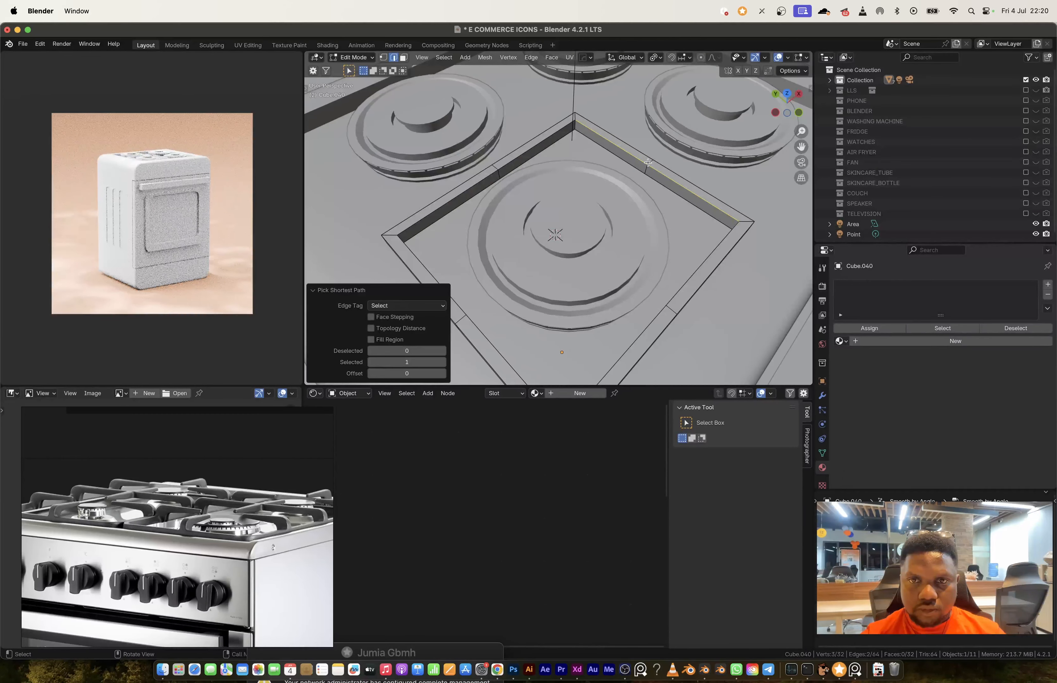
Step: Select the midpoint vertices on all four sides of the grate frame and bevel them into short centre segments
key("1")
key("alt+z")
left_click_drag(622, 144, 672, 193)
left_click_drag(475, 148, 522, 195, "shift")
left_click_drag(437, 295, 486, 346, "shift")
left_click_drag(648, 284, 698, 351, "shift")
key("alt+z")
key("2")
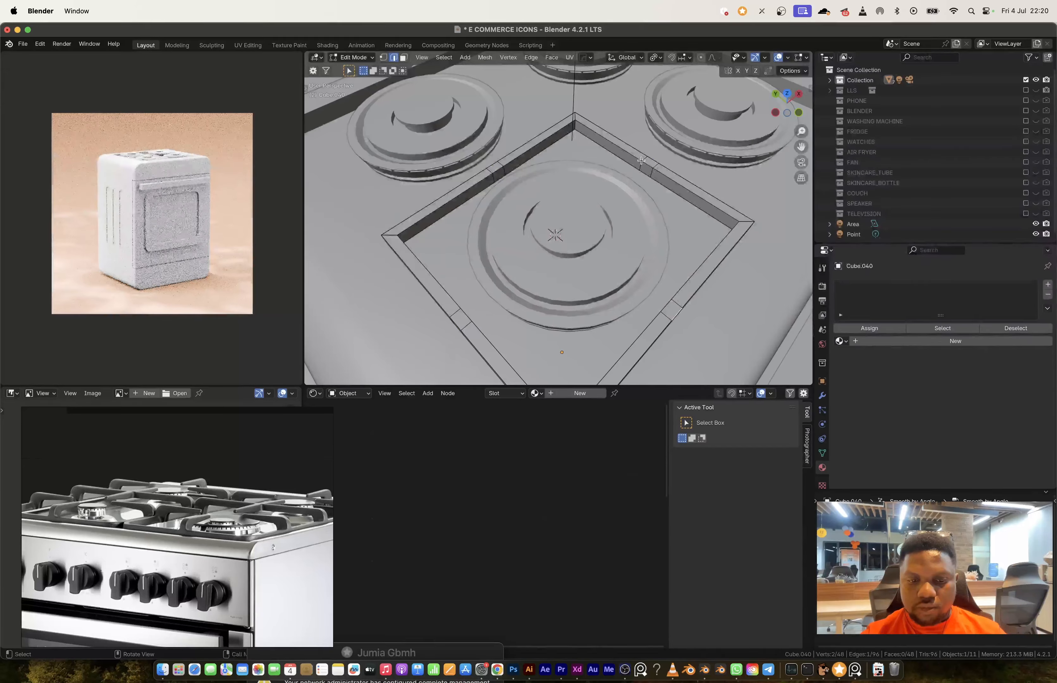
Step: Extrude the four centre segments' top faces upward and lower them about 0.021 m along Z
left_click(457, 318, "shift")
left_click(671, 310, "shift")
middle_click_drag(662, 306, 654, 256)
key("e")
left_click(644, 248)
key("g")
key("z")
left_click(634, 274)
Step: Extrude the four grate posts upward again and extend their inner faces toward the burner as support prongs
key("e")
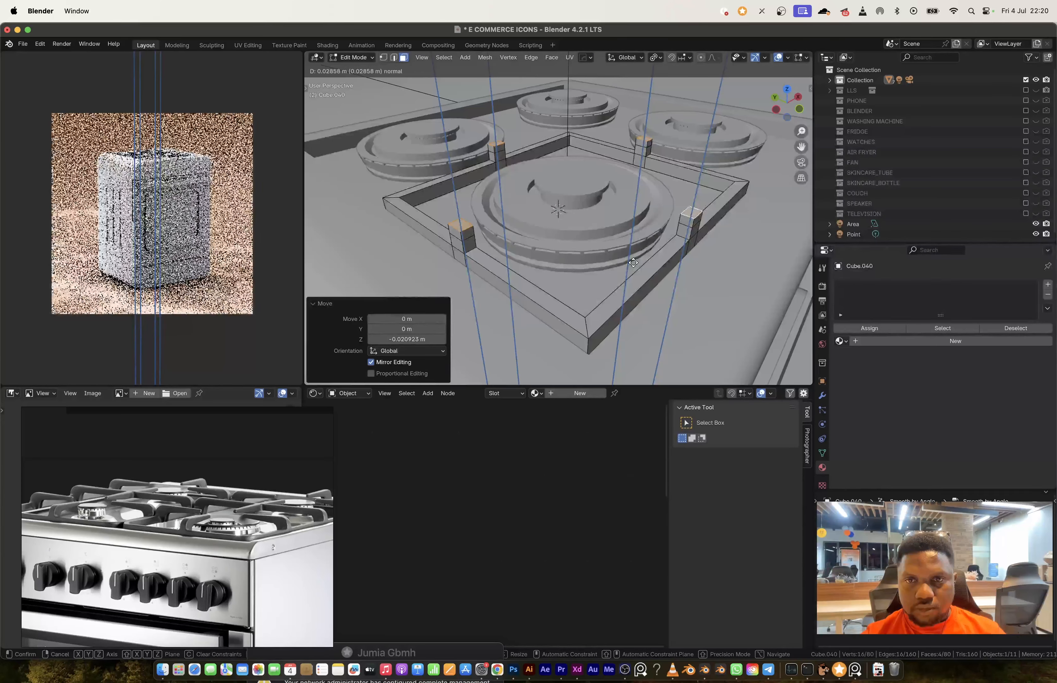
left_click(633, 262)
left_click(470, 240)
middle_click_drag(633, 213, 564, 244)
key("alt+e")
left_click(562, 245)
left_click(554, 226)
key("a")
middle_click_drag(602, 189, 551, 146)
Step: Select the outer edges on top of the four grate prongs and bevel them round
key("2")
left_click(473, 308)
left_click(555, 284, "shift")
middle_click_drag(488, 248, 621, 222)
left_click(710, 174, "shift")
left_click(631, 213, "shift")
scroll(533, 284, "up", 3)
left_click(462, 195, "shift")
middle_click_drag(502, 267, 684, 285)
key("ctrl+b")
left_click(665, 222)
key("Tab")
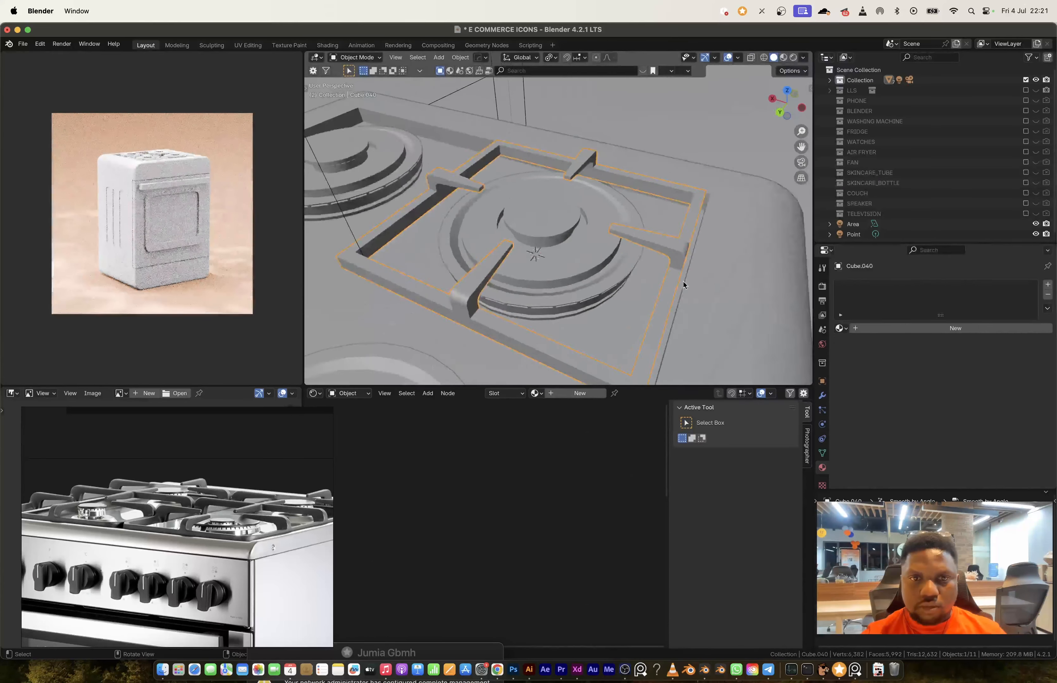
Step: Bevel the grate frame's vertical corner edges to round its corners
key("Tab")
key("alt+z")
key("ctrl+b")
left_click(740, 248)
Step: Duplicate the whole grate along X in top view onto the front-right burner
key("a")
left_click(786, 100)
key("shift+d")
key("x")
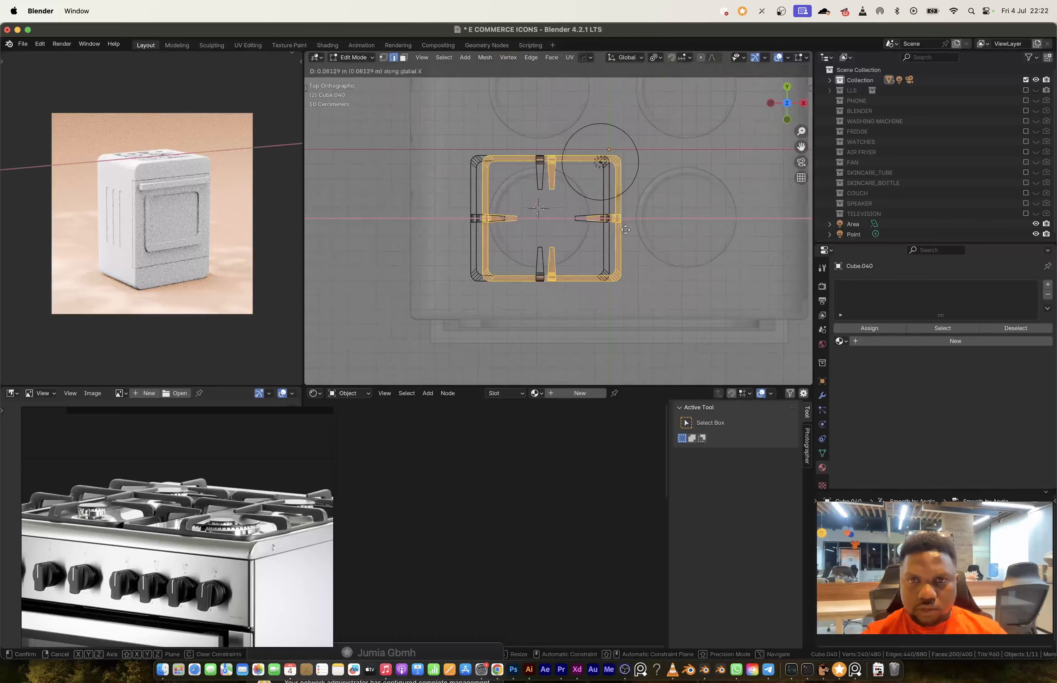
left_click(761, 233)
Step: Duplicate both front grates about 0.89 m along Y onto the two rear burners
key("a")
key("a")
key("shift+d")
key("y")
left_click(701, 133)
middle_click_drag(700, 135, 687, 211, "shift")
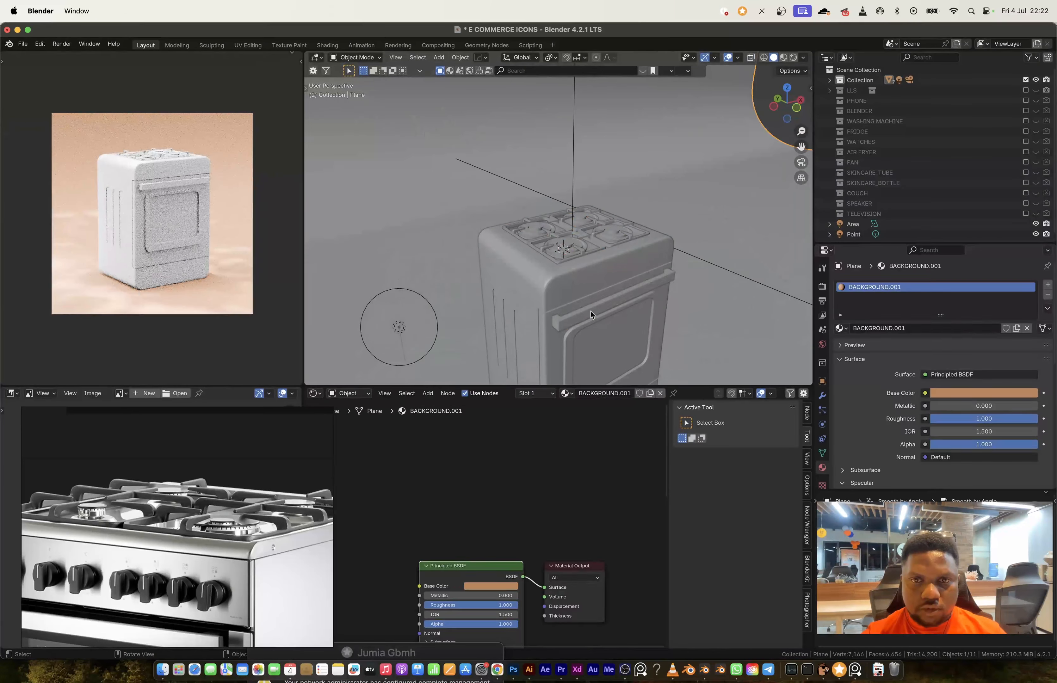
scroll(706, 259, "up", 3)
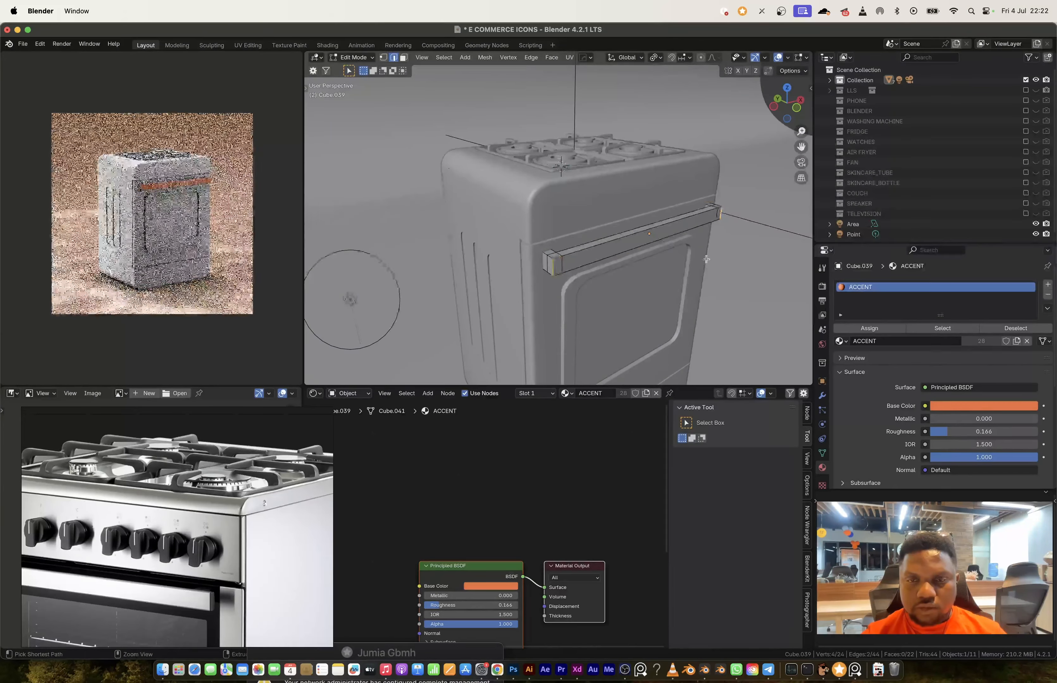
Step: Bevel the vertical edges at both ends of the oven handle with 4 segments, about 0.057 m wide
key("ctrl+b")
left_click(730, 273)
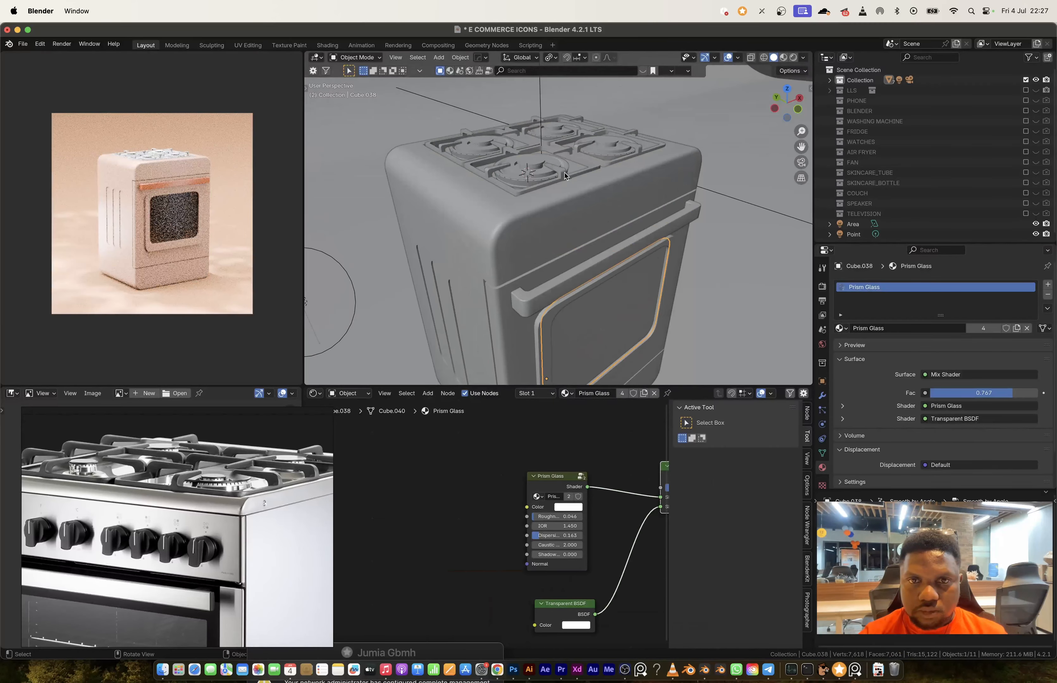
Step: Assign the existing ACCENT material to the burner grates and MAIN BODY to the remaining hob parts
left_click(566, 393)
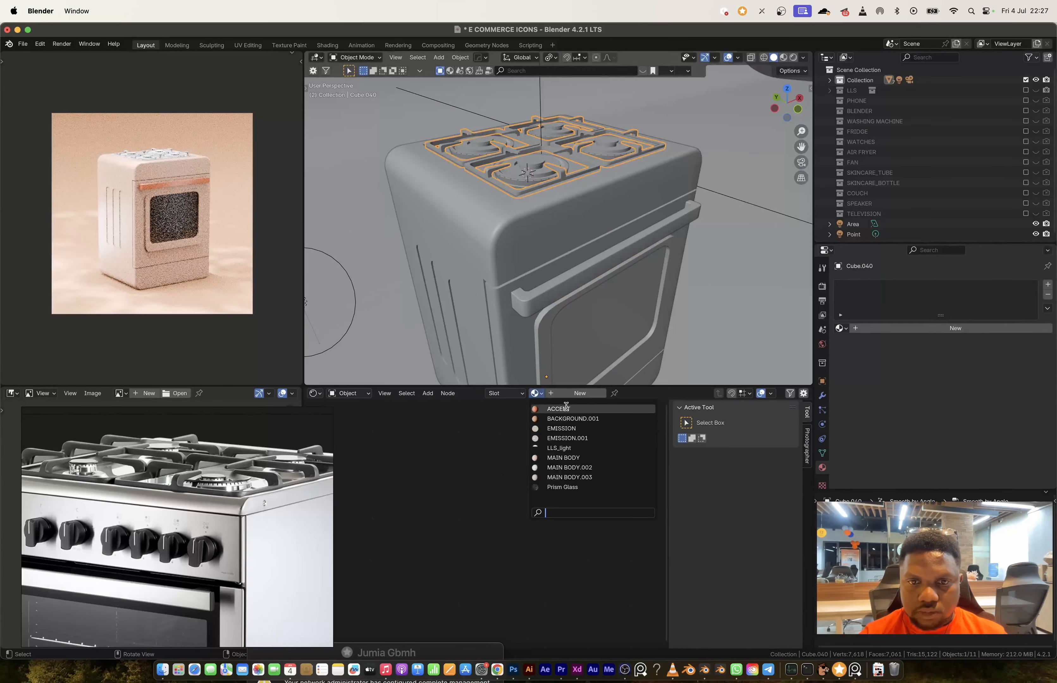
left_click(564, 461)
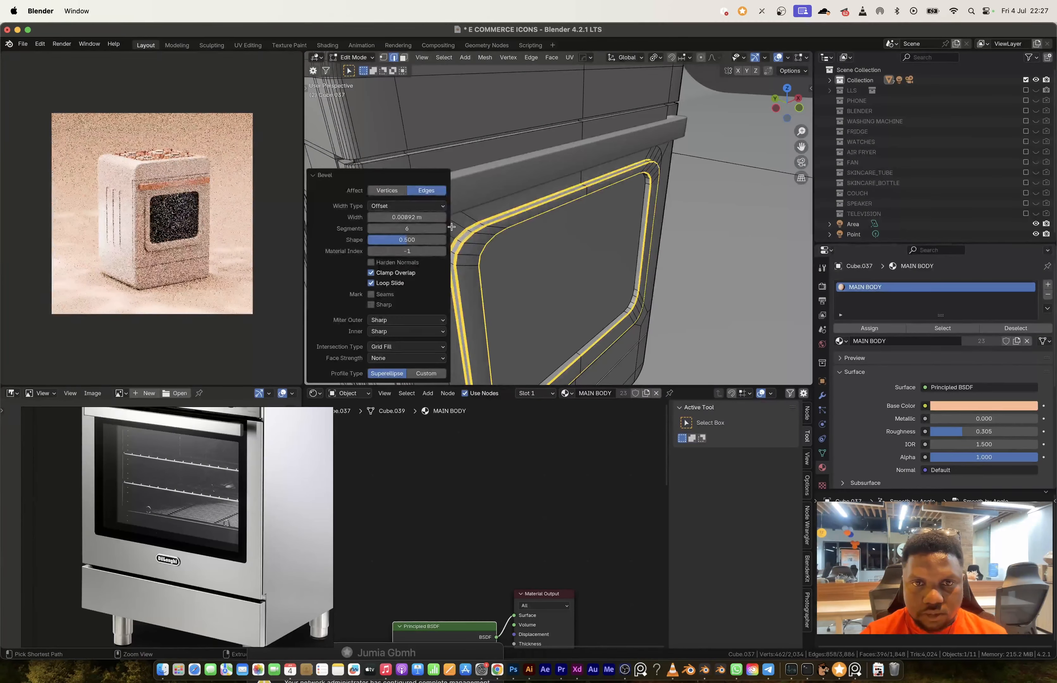
Step: Add supporting edge loops around the oven door's inner frame to sharpen its shading
key("ctrl+r")
left_click(479, 243)
left_click(465, 193)
key("Tab")
middle_click_drag(465, 194, 483, 182)
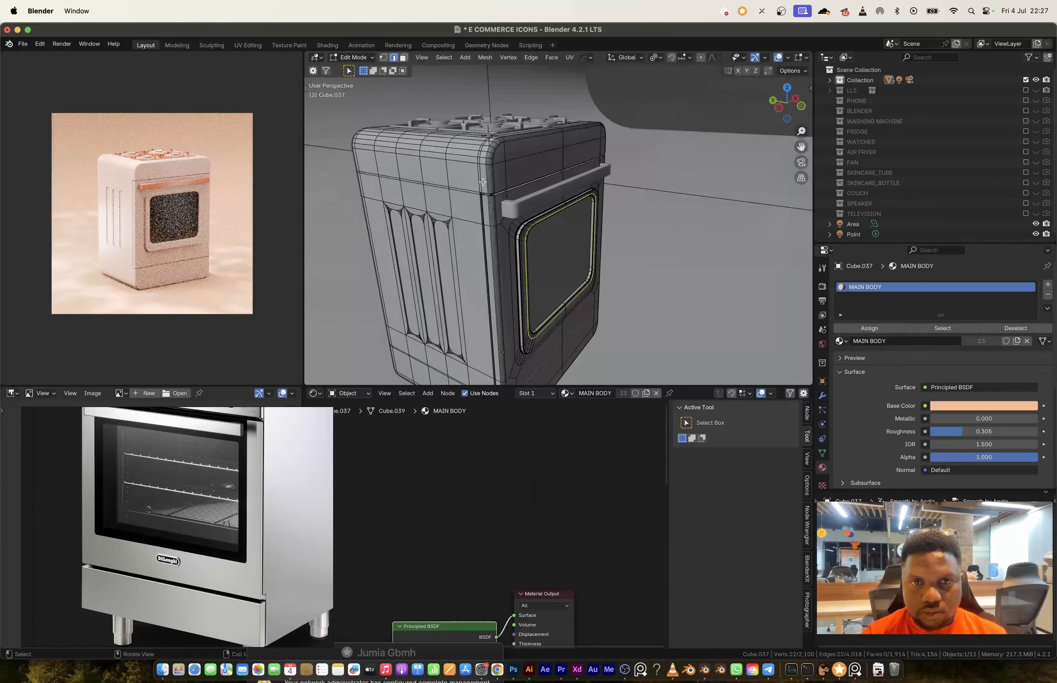
Step: Undo the last three changes to the stove body
key("super+z")
key("super+z")
key("super+z")
key("super+z")
key("super+z")
key("super+z")
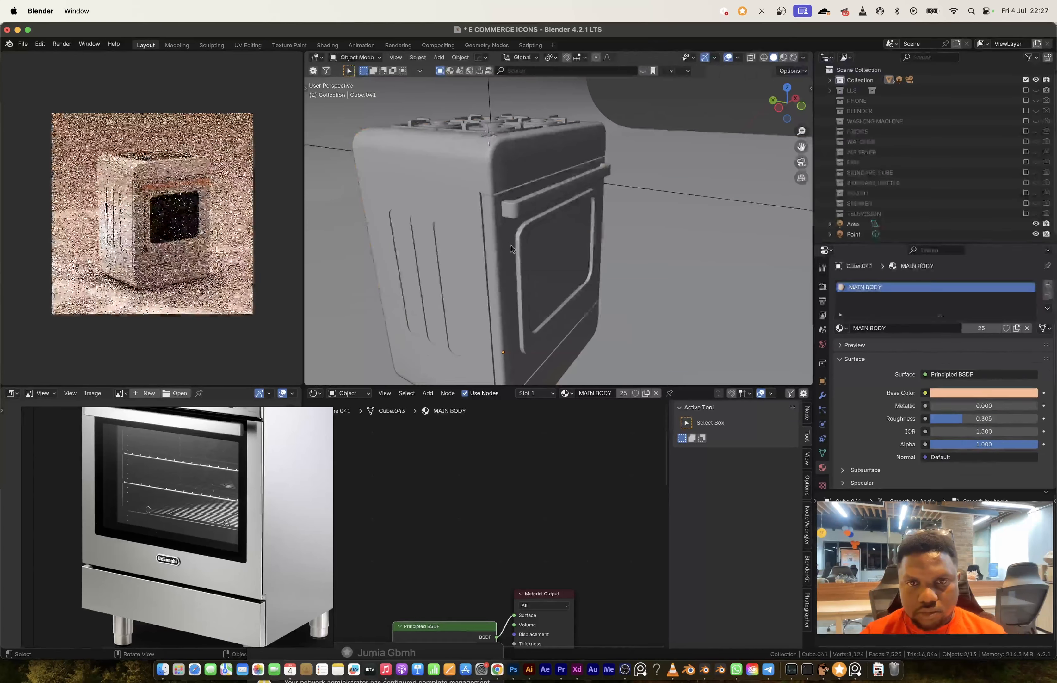
Step: Select the separated outline object Cube.042 inside the oven and dissolve the surplus vertices along its straight sides
left_click(829, 80)
left_click(870, 132)
left_click(870, 173)
key("Tab")
key("alt+z")
middle_click_drag(595, 236, 507, 267)
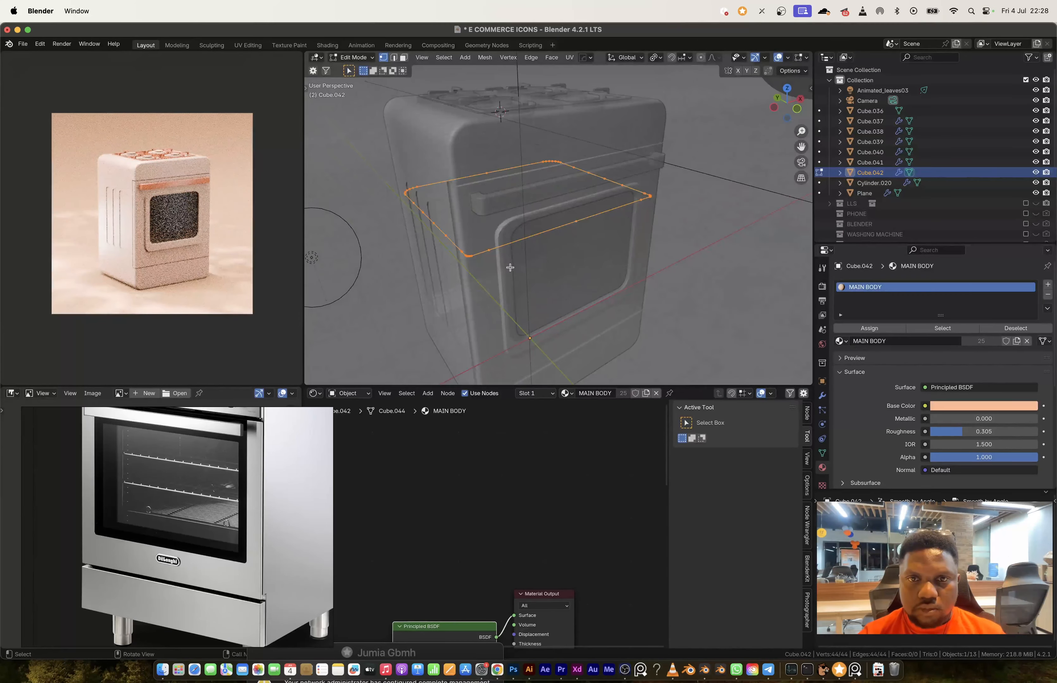
left_click(426, 195)
left_click(451, 229, "ctrl")
left_click(589, 162, "shift")
left_click(636, 183, "ctrl")
key("ctrl+x")
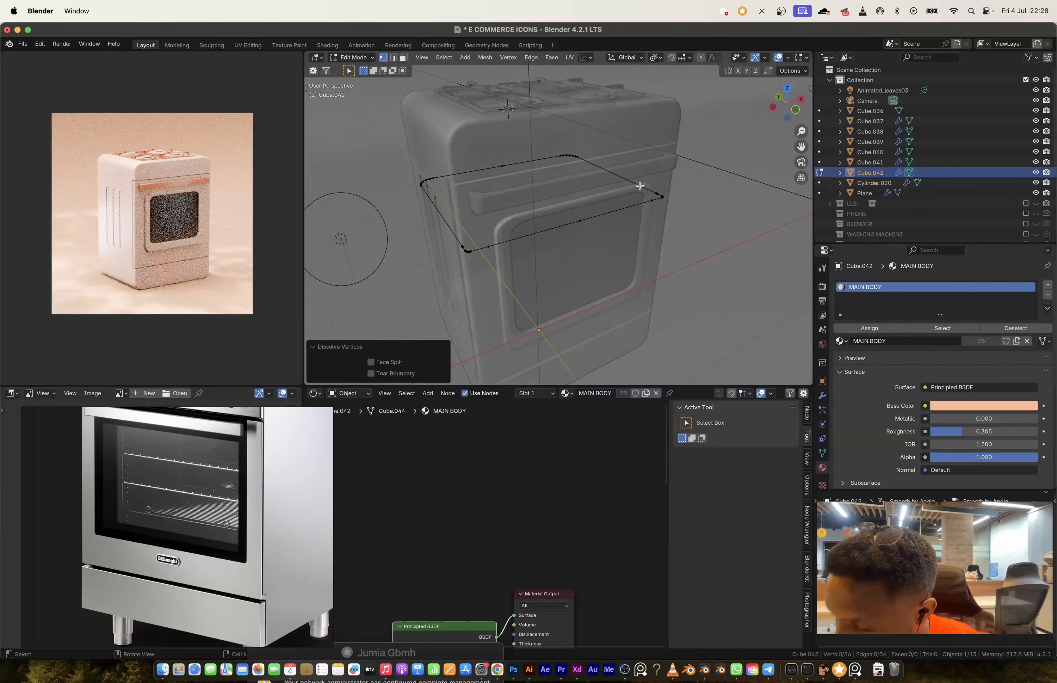
left_click(580, 220, "shift")
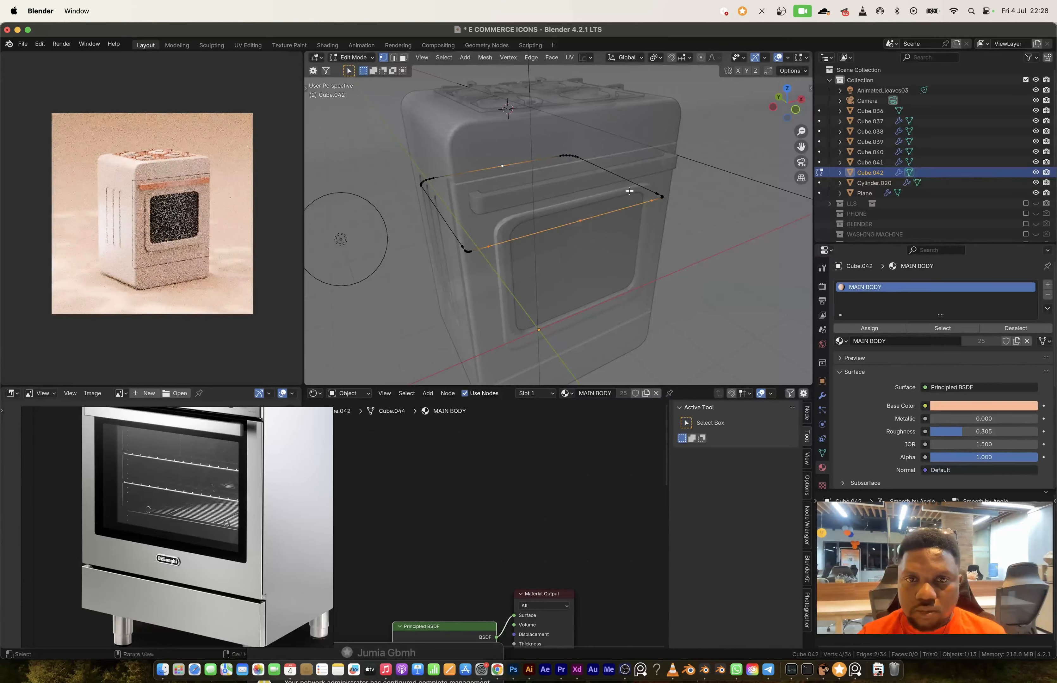
key("ctrl+x")
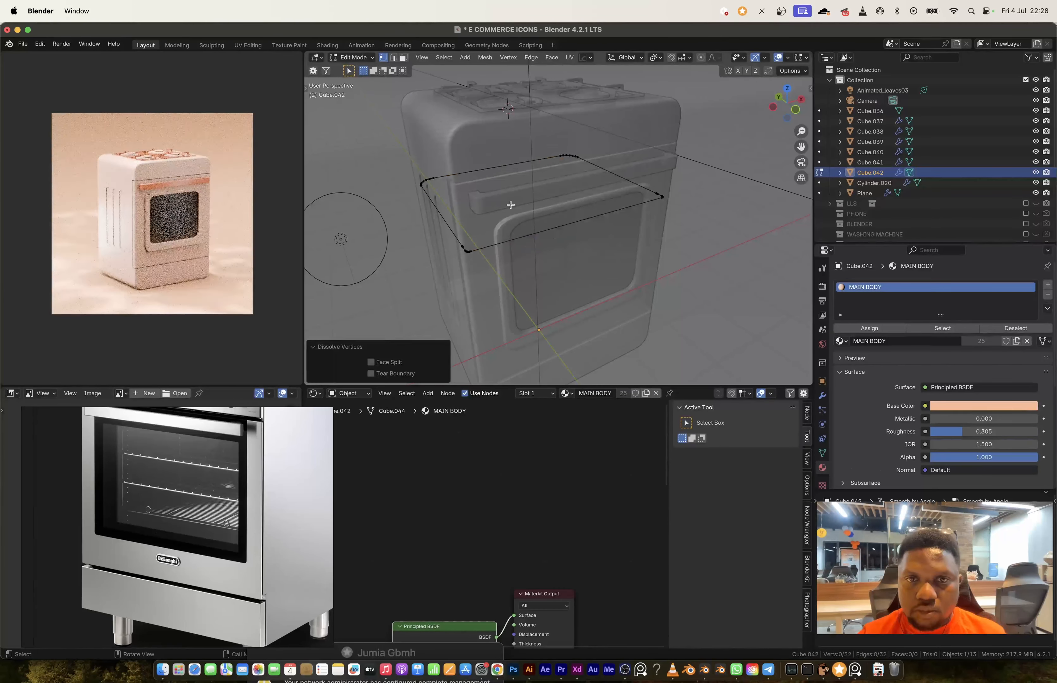
Step: Fill the Cube.042 outline with a face and divide it by beveling vertices and connecting opposite ones near the corners
key("a")
key("f")
key("ctrl+shift+b")
left_click(656, 288)
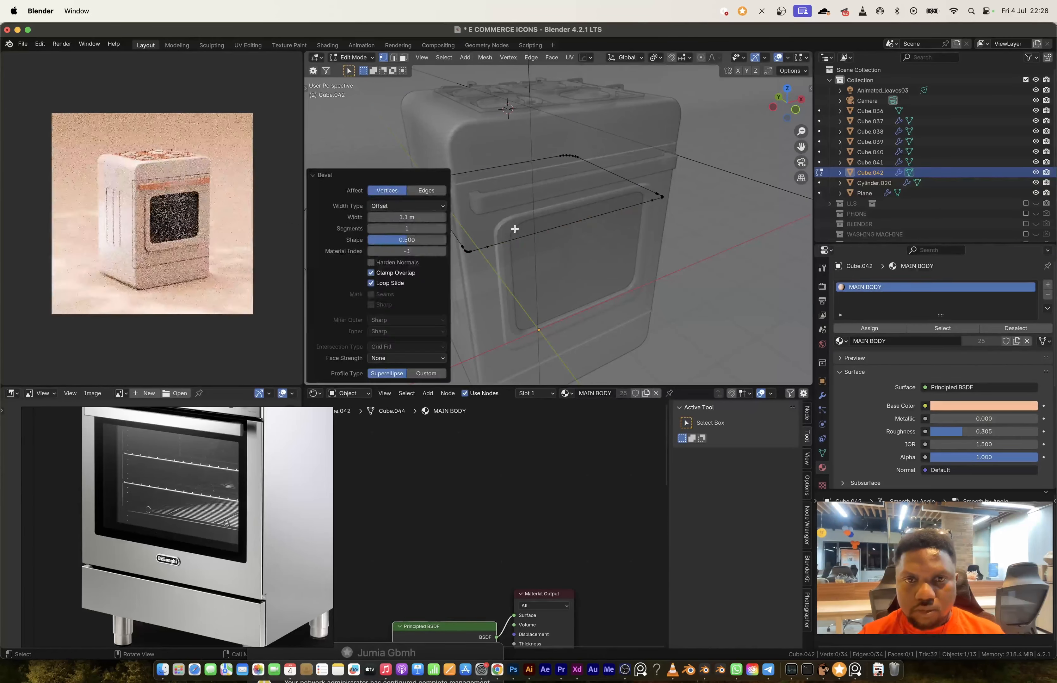
left_click(487, 246)
left_click(434, 178, "shift")
key("j")
left_click(652, 200)
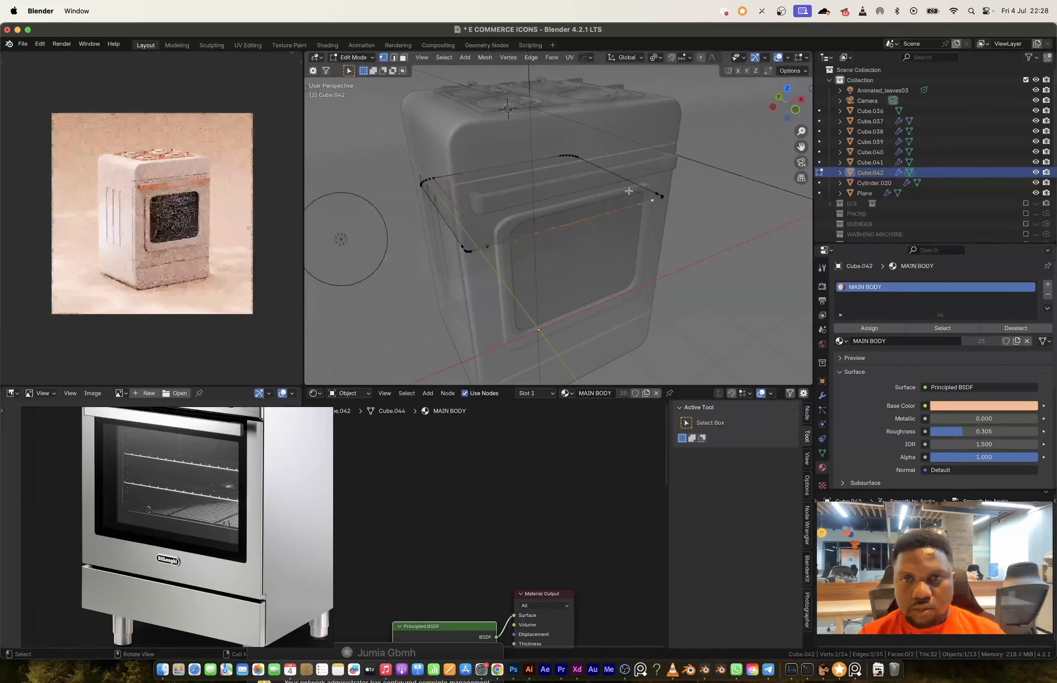
Step: Add evenly spaced loop cuts in both directions across the face to form an oven rack grid, 7 cuts in the second direction
key("ctrl+r")
scroll(606, 173, "up", 10)
left_click(606, 172)
key("ctrl+r")
scroll(605, 172, "up", 10)
left_click(605, 171)
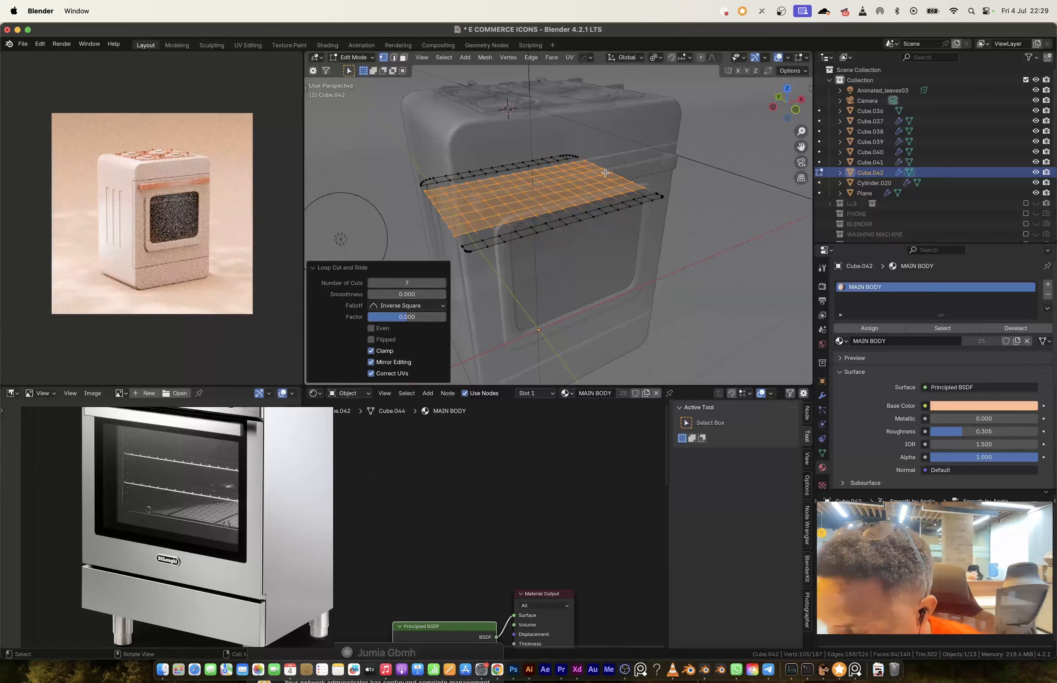
Step: Move the rack grid vertically into place inside the oven and duplicate it along Z as a second rack
key("Tab")
key("q")
left_click(401, 101)
key("g")
key("z")
left_click(596, 329)
mouse_move(595, 250)
middle_mouse_down()
mouse_move(598, 224)
mouse_move(611, 250)
middle_mouse_up()
key("shift+d")
key("z")
left_click(597, 242)
Step: Add an area light at the stove, raise its power by +1 stop steps to 40 W and scale it
key("shift+a")
mouse_move(519, 418)
left_click(611, 450)
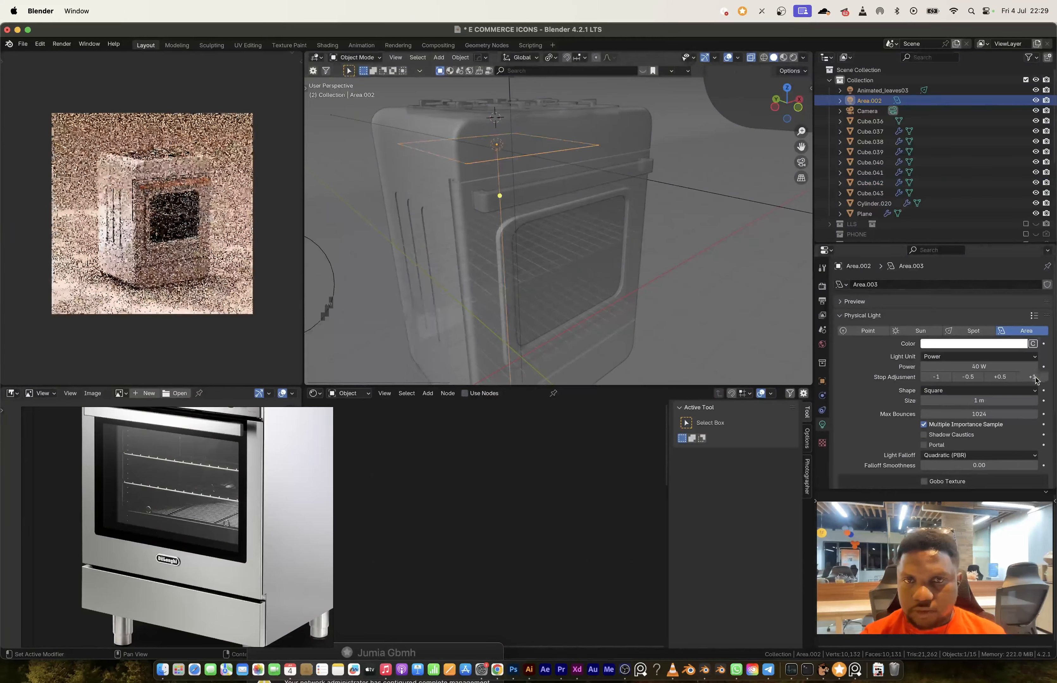
double_click(1032, 377)
key("s")
left_click(594, 267)
Step: Move the area light vertically and resize it to fit inside the oven
key("shift+c")
key("shift+s")
left_click(570, 258)
key("KP_Decimal")
key("g")
key("z")
left_click(588, 158)
key("s")
left_click(603, 175)
middle_click_drag(603, 175, 570, 205, "shift")
Step: Pick a new colour for the area light and open the modifier value of the selected oven part
left_click(1004, 344)
left_click(961, 228)
scroll(577, 213, "up", 3)
left_click(582, 213)
left_click(822, 396)
double_click(989, 318)
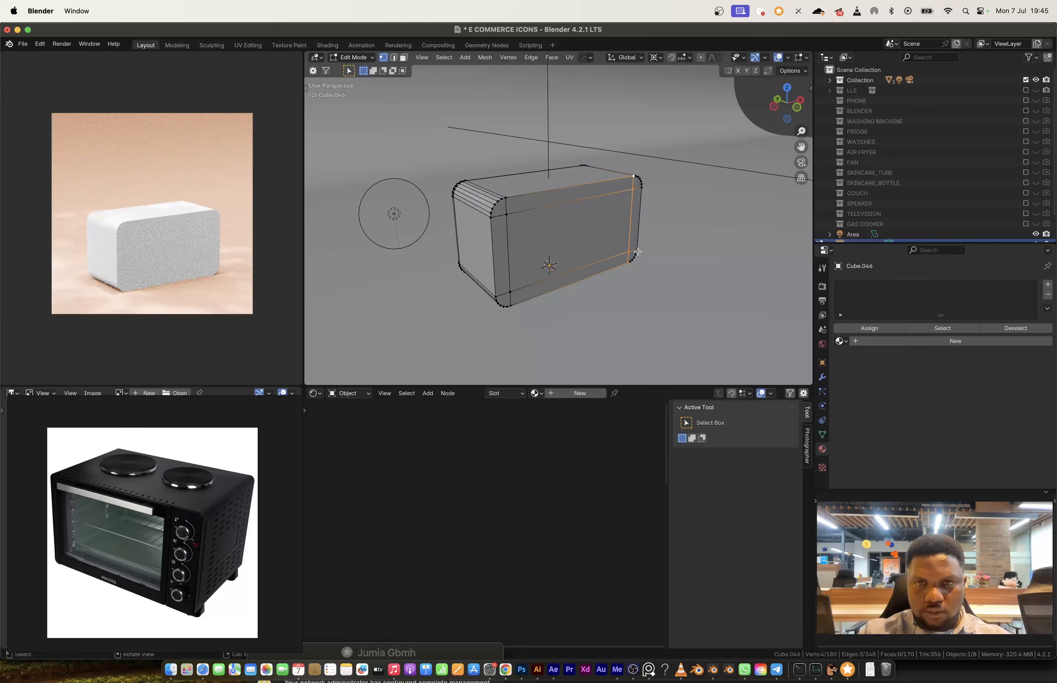
Step: Bevel the selected end edges of the rounded box and inset its front face by about 0.14 m
left_click(557, 410)
key("ctrl+b")
left_click(685, 301)
middle_click_drag(684, 301, 621, 288)
key("ctrl+r")
key("3")
left_click(621, 204)
key("i")
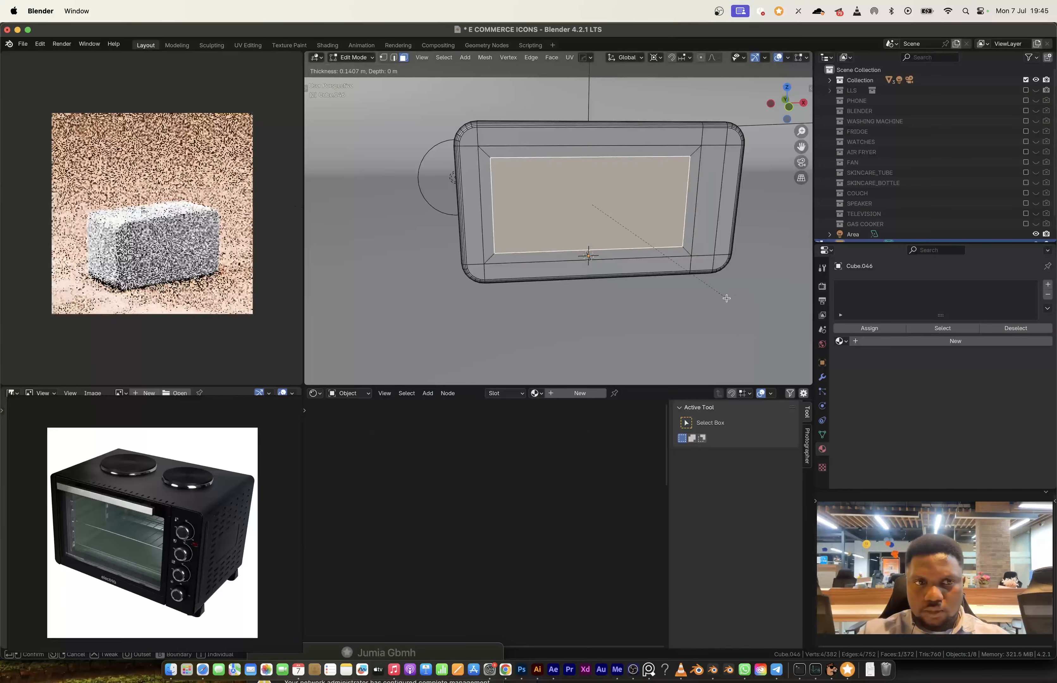
left_click(728, 298)
Step: Round the inset's corners with a vertex bevel and extrude the front window face
middle_click_drag(729, 299, 755, 284)
scroll(726, 276, "up", 3)
key("ctrl+shift+b")
left_click(728, 260)
scroll(539, 149, "up", 5)
left_click(539, 150)
middle_click_drag(578, 178, 604, 256)
key("e")
Step: Add a loop cut on the front beside the window and inset the face for the display panel
key("ctrl+r")
left_click(595, 313)
key("u")
key("i")
left_click(560, 236)
right_click(561, 217)
left_click(617, 218)
Step: Extrude the display panel face above the knob to form its recess
key("e")
key("Tab")
Step: Duplicate the display panel face, separate it into its own object and extrude it to give it thickness
key("Tab")
left_click(552, 217)
key("e")
middle_click_drag(552, 217, 618, 214)
left_click(559, 202)
key("shift+d")
key("p")
key("Tab")
left_click(564, 200)
key("Tab")
key("e")
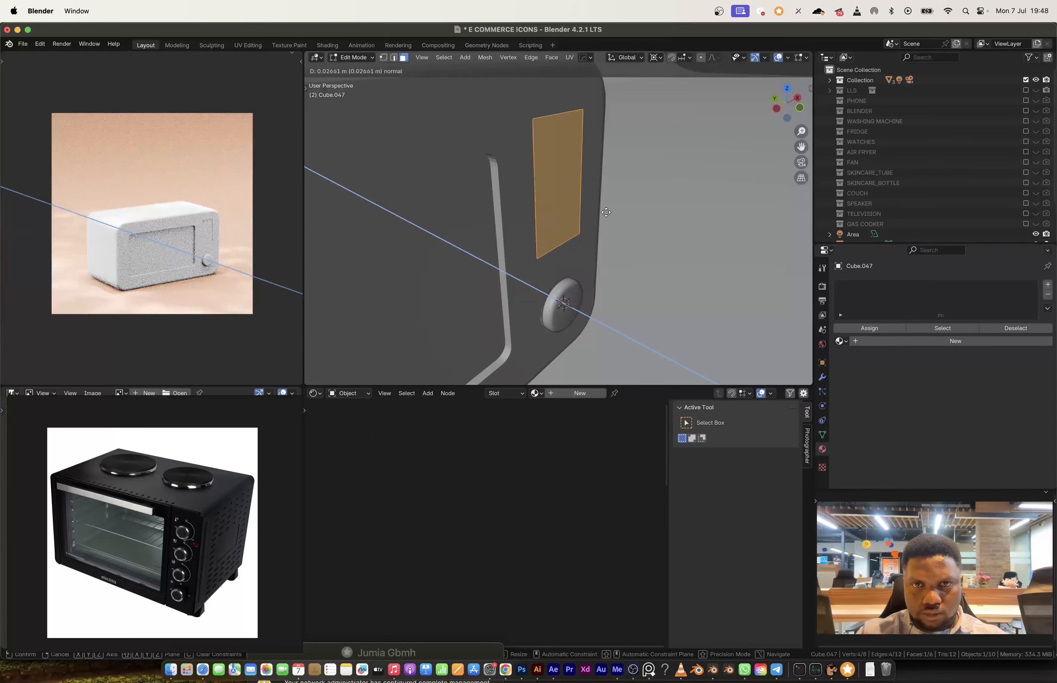
left_click(596, 200)
left_click(628, 197)
Step: Shade the microwave body auto smooth at 30° and give it an existing off-white material
key("Tab")
left_click(529, 186)
right_click(502, 181)
left_click(502, 181)
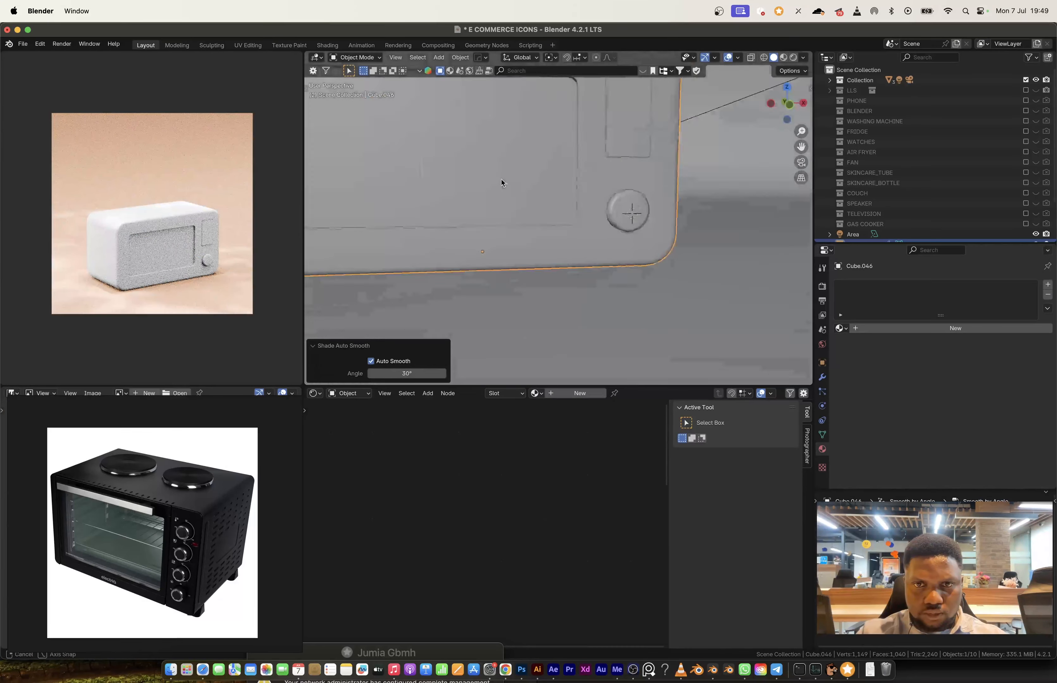
middle_click_drag(502, 181, 491, 165)
Step: Inset the knob's front face, shift the inset along Z and extrude it as an indicator dot
key("Tab")
key("Tab")
left_click(840, 328)
left_click(629, 236)
key("Tab")
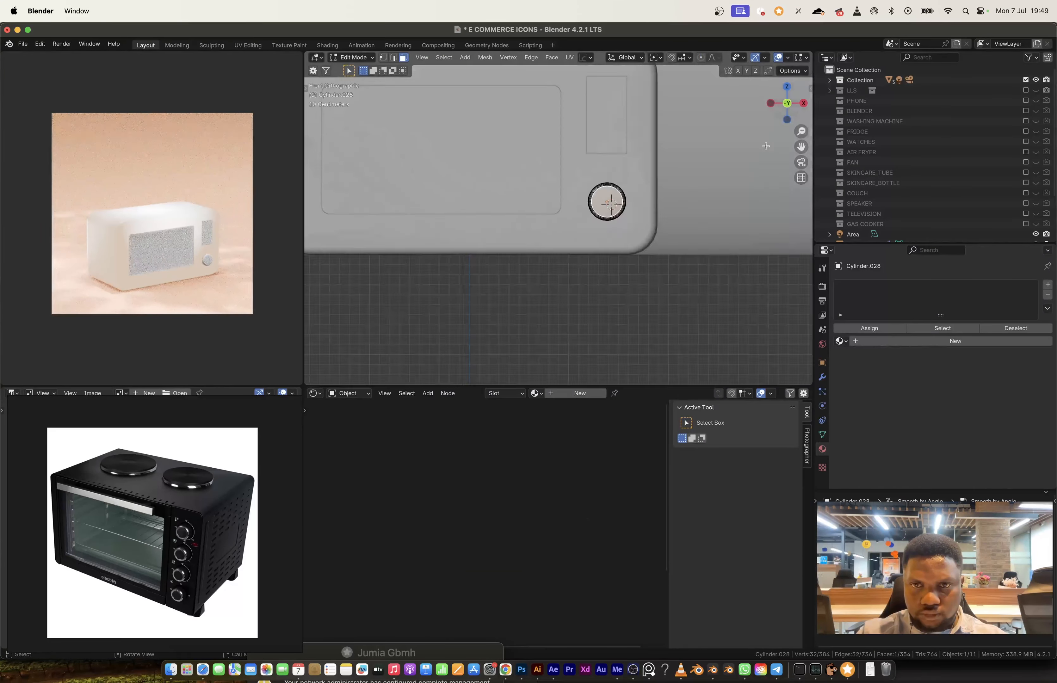
key("i")
key("g")
key("z")
left_click(668, 331)
middle_click_drag(668, 331, 697, 281)
key("e")
Step: Assign the ACCENT material to the knob and add a second material slot with MAIN BODY.002
left_click(841, 342)
left_click(865, 358)
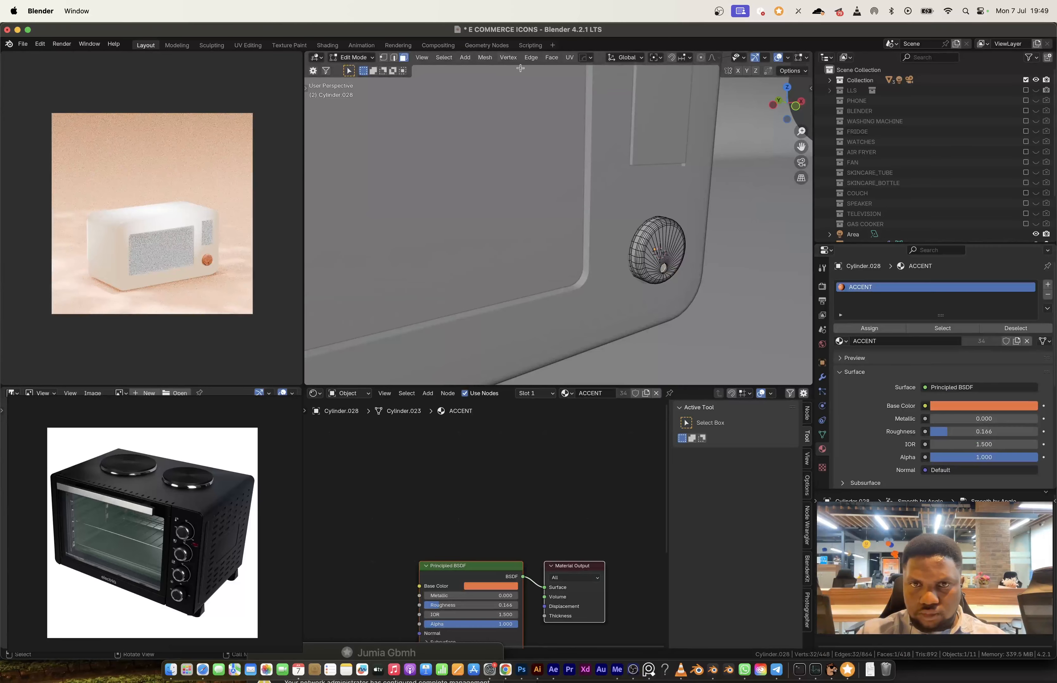
left_click(1047, 285)
left_click(841, 358)
left_click(885, 432)
Step: Assign the MAIN BODY material to the microwave body
key("Tab")
left_click(567, 393)
left_click(595, 462)
Step: Extrude the separated window face slightly for thickness and assign it the Prism Glass material
key("Tab")
key("e")
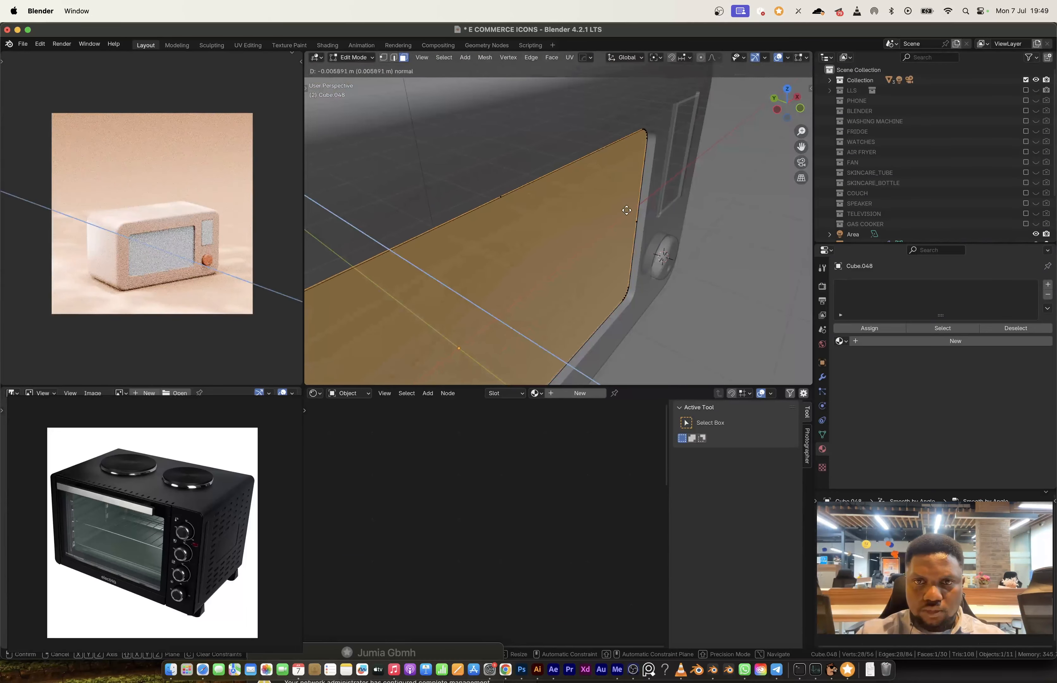
left_click(626, 210)
key("Tab")
left_click(840, 329)
left_click(867, 421)
Step: Try MAIN BODY.002 on the display panel and settle on the MAIN BODY material
left_click(620, 226)
left_click(841, 328)
left_click(874, 402)
left_click(840, 328)
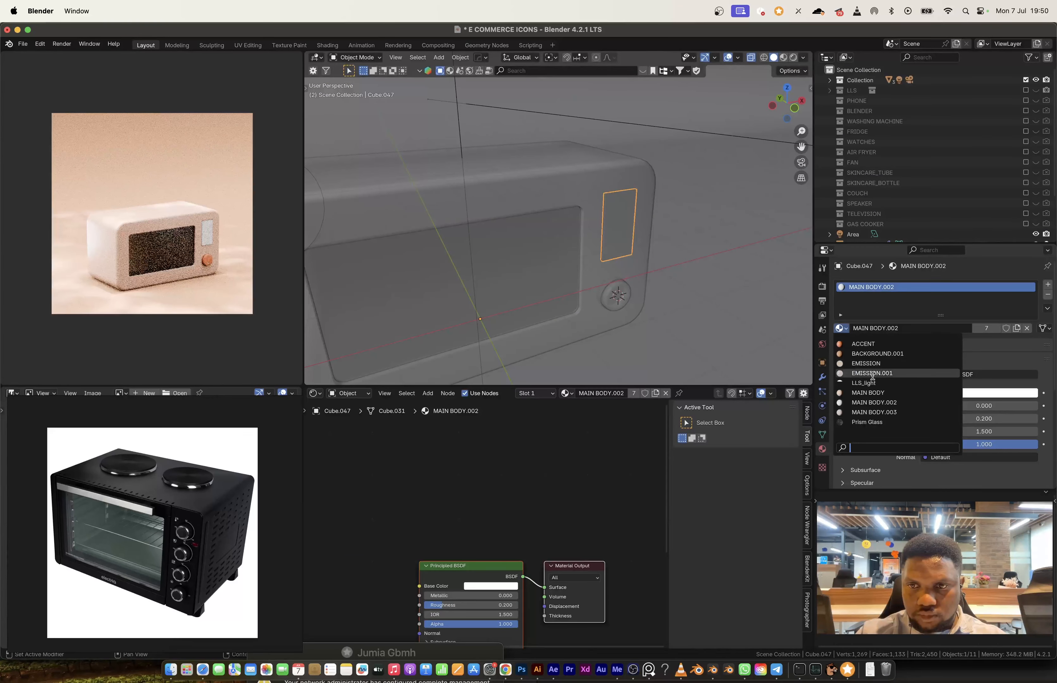
left_click(867, 393)
key("Tab")
left_click_drag(786, 103, 808, 105)
key("Tab")
Step: Add loop cuts on the microwave body's side, then inset and extrude the resulting faces as vent slots
left_click(491, 220)
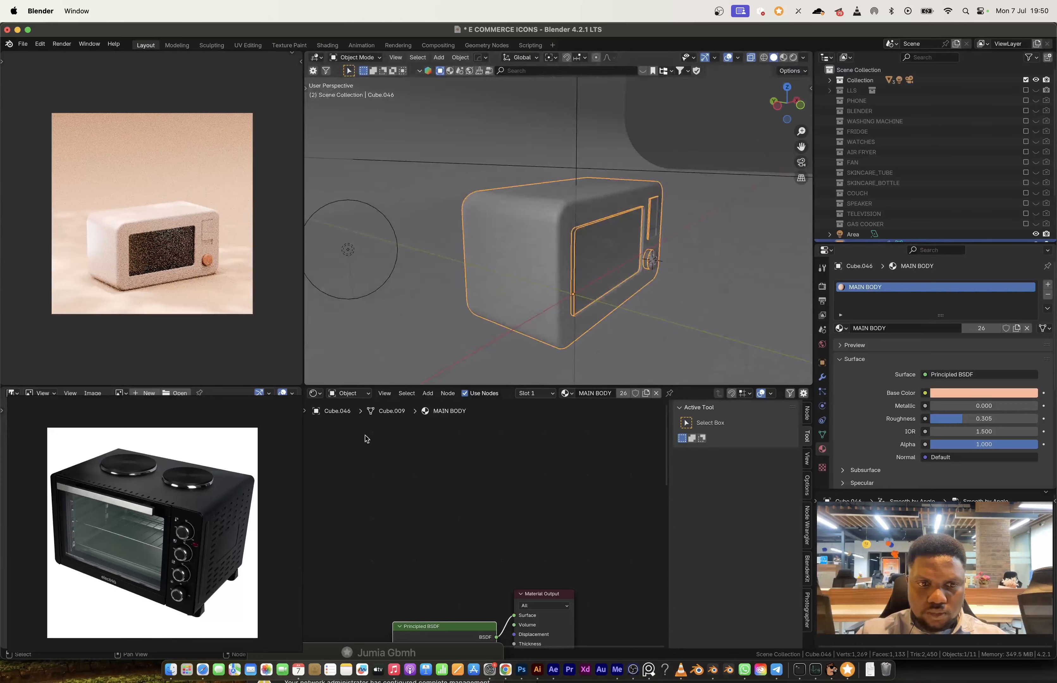
key("Tab")
middle_click_drag(509, 249, 668, 250)
key("ctrl+r")
left_click(653, 266)
key("3")
key("i")
left_click(663, 266)
key("e")
left_click(665, 335)
key("Tab")
key("Tab")
Step: Add a vertical loop cut on the microwave front between the window and the control panel
key("ctrl+r")
left_click(673, 219)
key("ctrl+b")
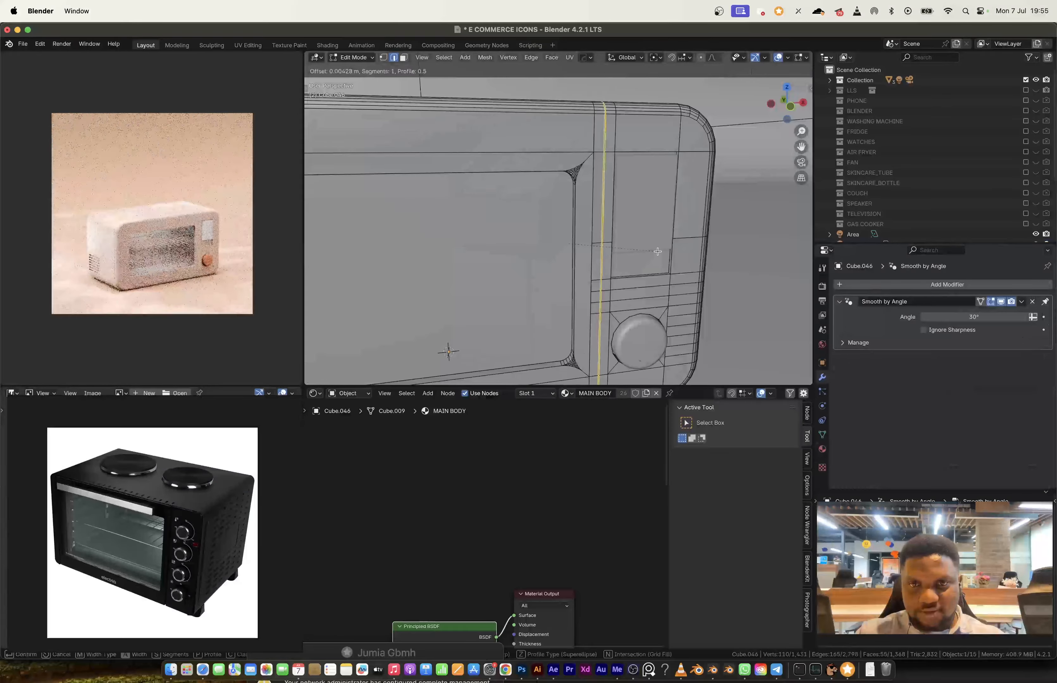
left_click(657, 251)
key("ctrl+z")
Step: Slide the vertical edge loop toward the window, close to the neighbouring edge, leaving a narrow strip
key("g")
key("g")
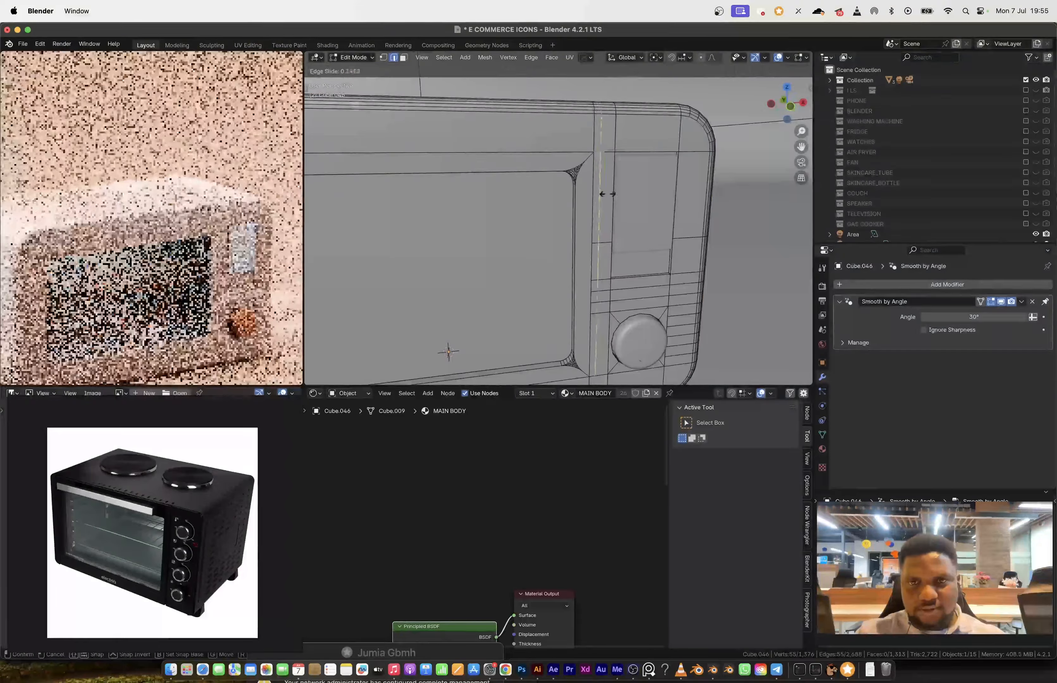
left_click(593, 194)
Step: Select the narrow vertical strip beside the window, extrude it along its normals as a door seam and save the file
key("3")
left_click(590, 111)
middle_click_drag(689, 219, 577, 213)
left_click(573, 356, "ctrl")
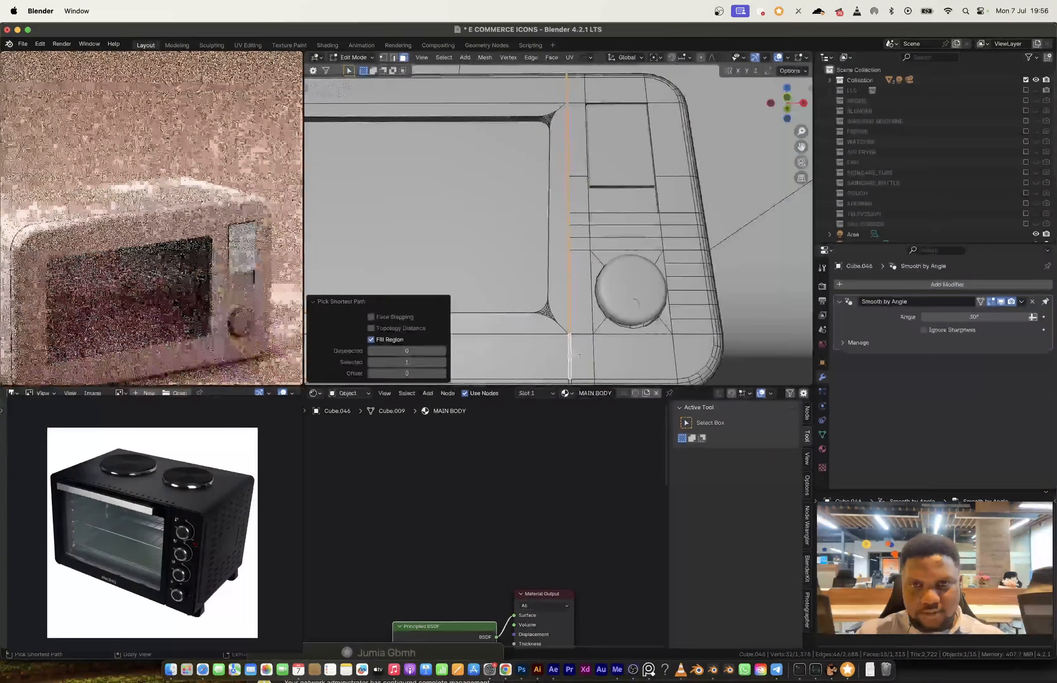
key("alt+e")
left_click(660, 295)
left_click(666, 284)
key("Tab")
scroll(129, 167, "down", 5)
key("ctrl+s")
Step: Move the microwave parts into a new collection named MICROWAVE and exclude that collection from the view layer
left_click(591, 250, "shift")
key("m")
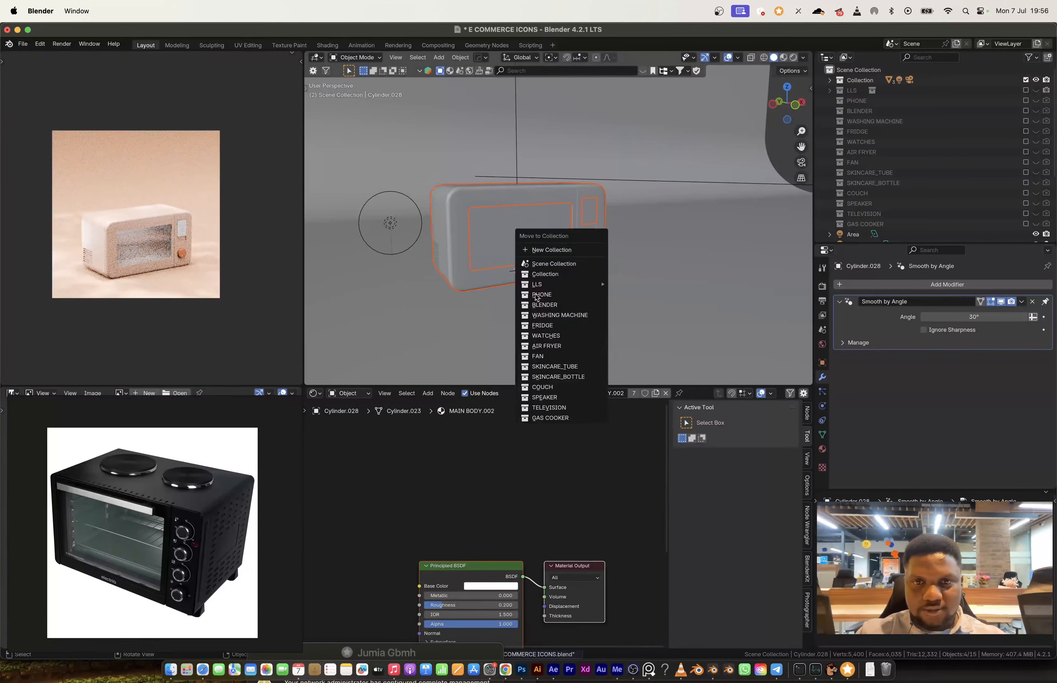
key("Return")
scroll(1025, 177, "down", 5)
left_click(1025, 172)
left_click(533, 233)
key("m")
left_click(544, 272)
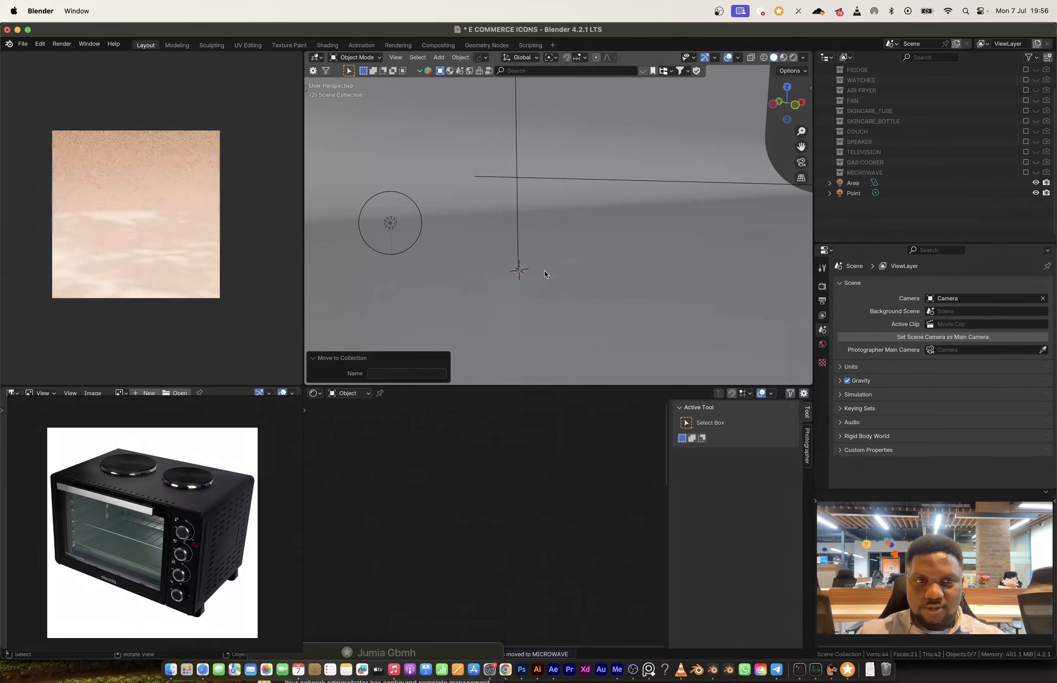
Step: Add a new cube, move its mesh in edit mode and scale the cube by 1.604 along X
scroll(544, 272, "down", 8)
key("shift+a")
left_click(600, 187)
left_click(395, 57)
left_click(431, 123)
key("Tab")
key("g")
key("Tab")
key("s")
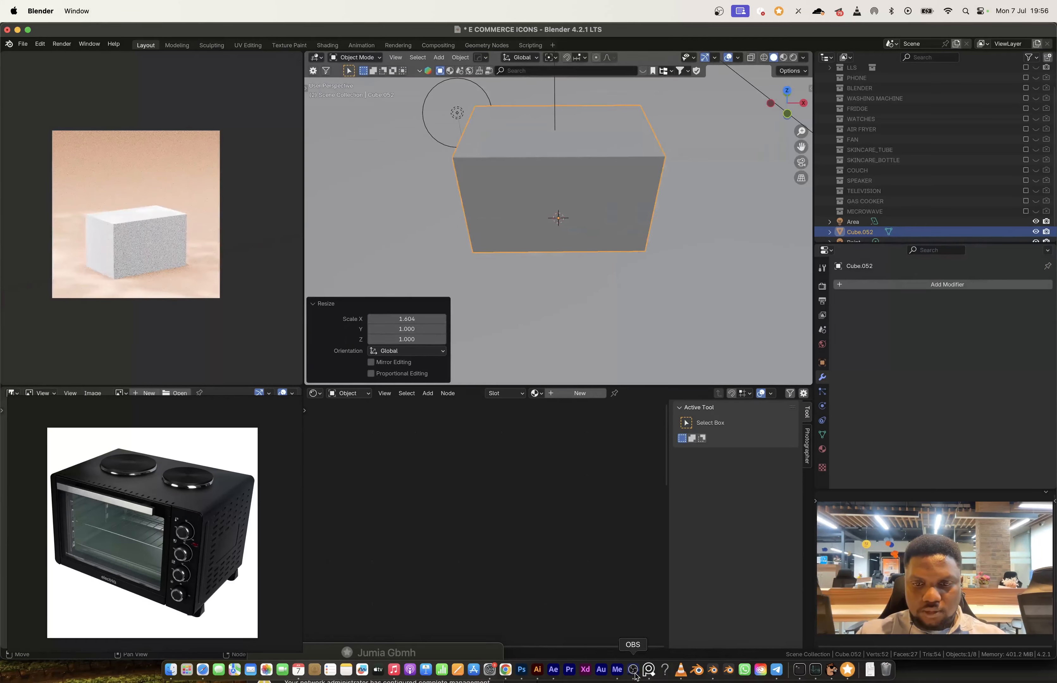
Step: Flatten the cube along Y and adjust its width along X to form a slim camera body
left_click(649, 670)
middle_click_drag(573, 248, 678, 283)
key("s")
key("y")
left_click(589, 210)
key("s")
key("y")
left_click(603, 225)
key("s")
key("x")
Step: Inset and subdivide the front face area with one cut, and shape it into a circle with LoopTools
key("i")
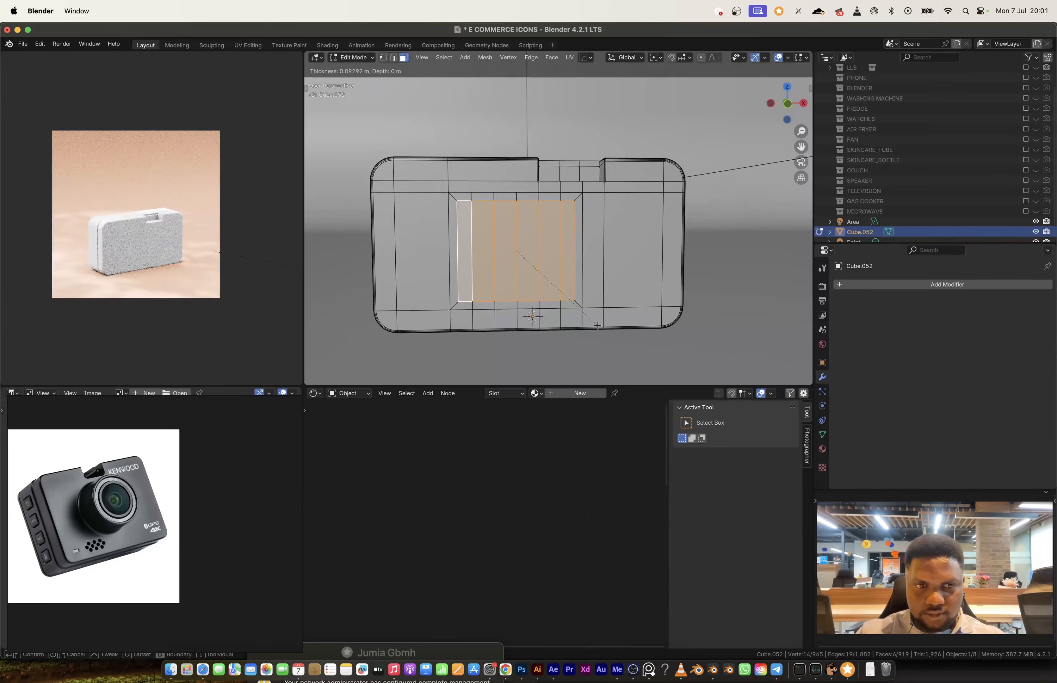
left_click(495, 252)
right_click(495, 253)
left_click(470, 278)
scroll(488, 231, "up", 3)
right_click(489, 224)
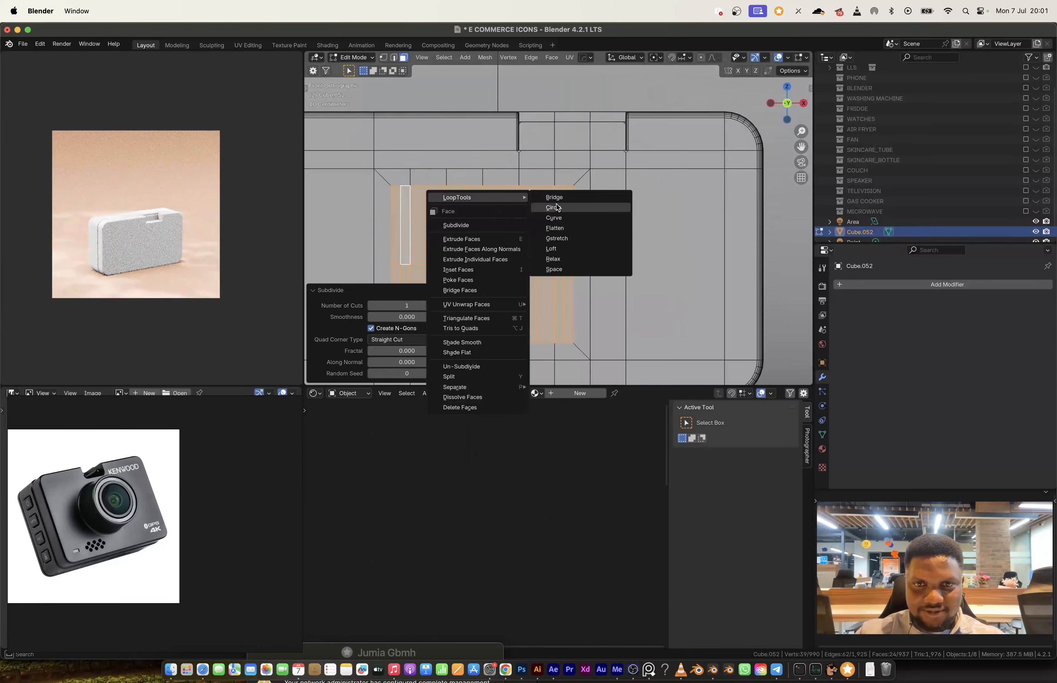
left_click(555, 209)
Step: Scale the circular faces on the camera's front and extrude them outward as a lens barrel
key("s")
left_click(611, 309)
key("e")
middle_click_drag(610, 309, 657, 311)
left_click(682, 327)
Step: Inset the lens barrel's front face and extrude it to build a stepped rim
key("i")
left_click(679, 325)
key("e")
left_click(666, 333)
left_click(671, 338)
key("e")
left_click(666, 335)
Step: Resize the lens's front faces, scaling them uniformly and along Y
key("x")
key("shift+a")
left_click(551, 374)
left_click(402, 311)
left_click(391, 333)
key("s")
left_click(591, 284)
key("s")
key("y")
left_click(644, 331)
key("s")
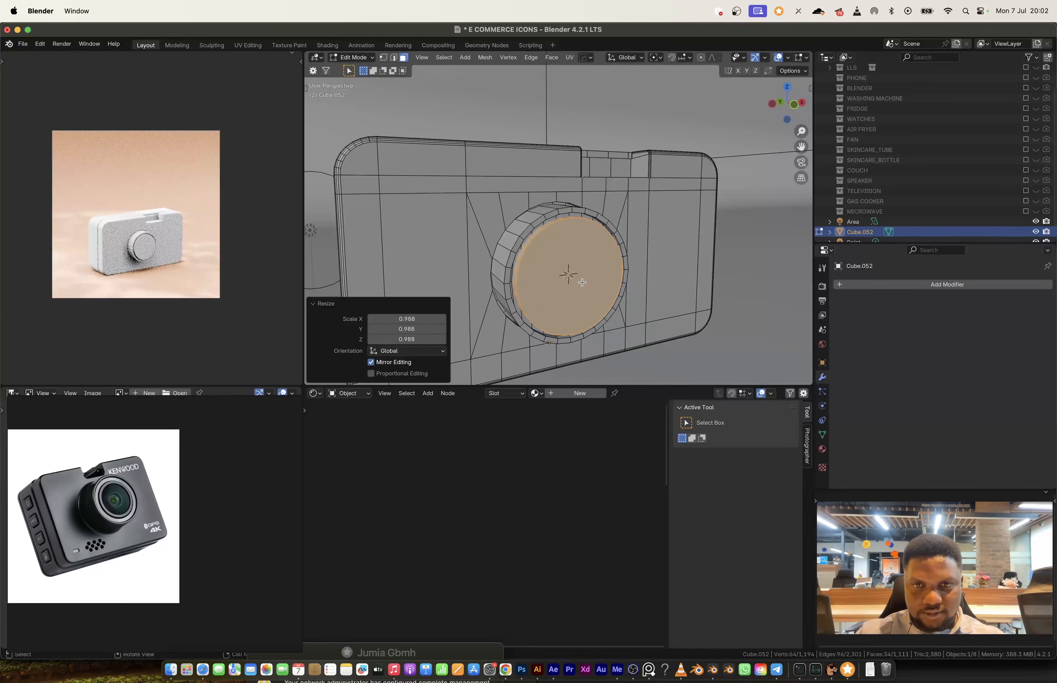
Step: Inset and extrude the lens's front face, and shade the camera smooth by angle at 30°
key("i")
key("e")
left_click(581, 280)
key("Tab")
right_click(573, 249)
middle_click_drag(548, 196, 562, 224)
key("Tab")
Step: Knife a vertical cut from above the lens to the body's upper edge, beside the notch
key("Tab")
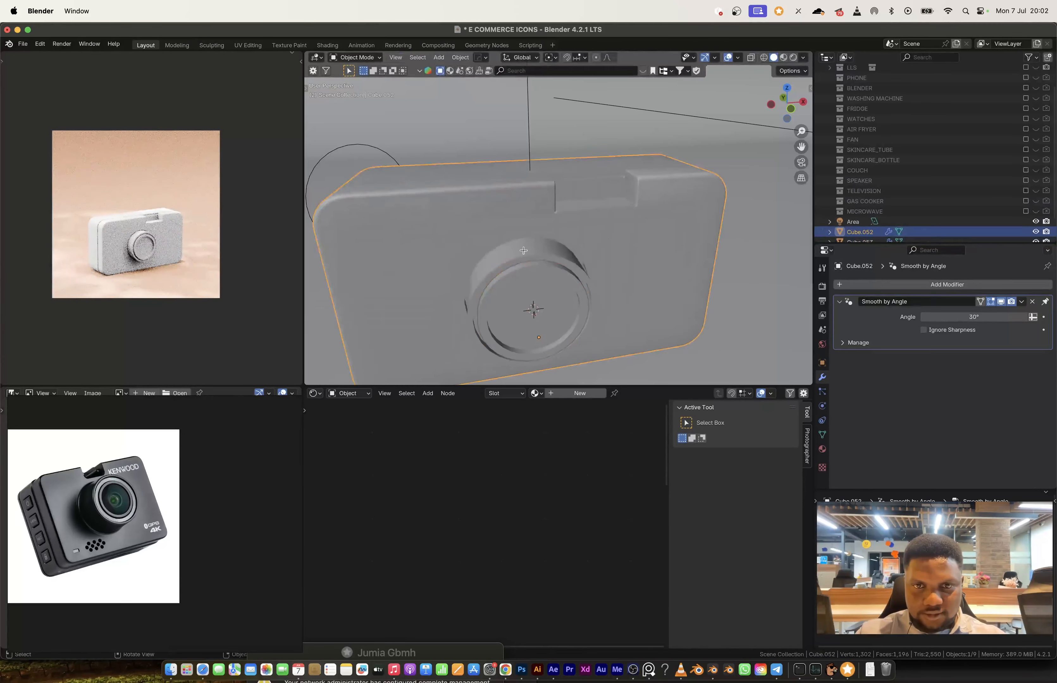
key("Tab")
scroll(535, 242, "up", 4)
key("KP_1")
scroll(535, 248, "up", 3)
key("k")
left_click(534, 302)
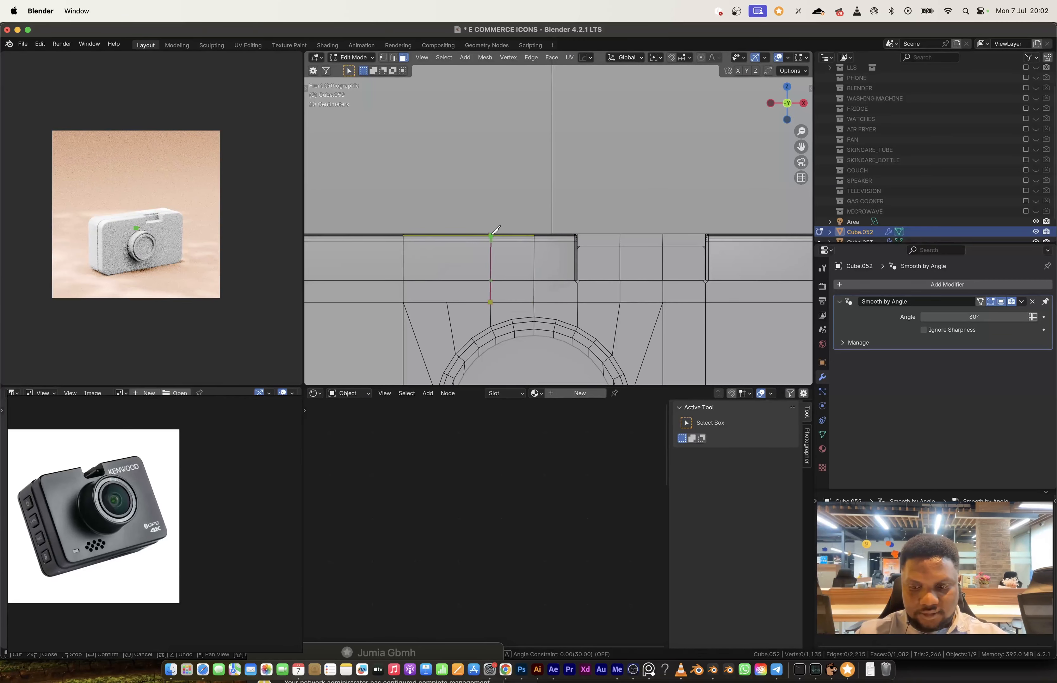
key("Tab")
Step: Select the outer ring of faces at the lens barrel's front and move it about 0.044 m along Y
scroll(580, 281, "down", 5)
middle_click_drag(581, 281, 613, 266)
left_click(598, 234)
key("Tab")
left_click(655, 231, "alt")
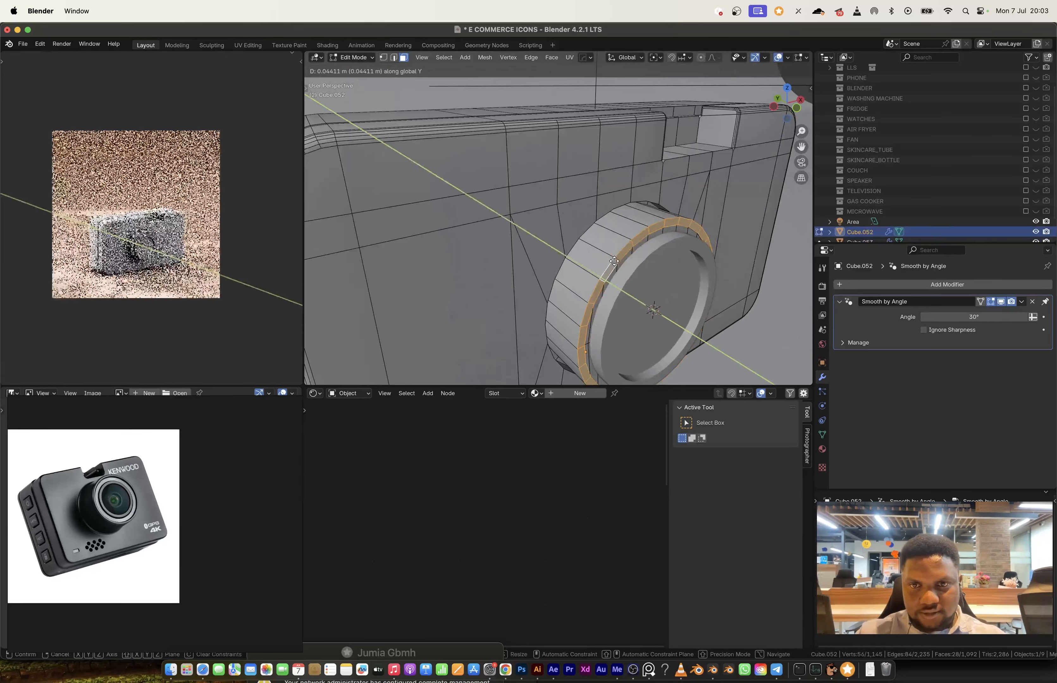
key("Tab")
Step: Select the separate lens ring and extrude its faces to thicken it
left_click(615, 265, "alt")
left_click(620, 262, "alt")
key("e")
left_click(626, 271)
Step: Add a loop cut around the lens ring, bevel it with 3 segments and shrink it along its normals into a groove
key("ctrl+r")
double_click(615, 258)
key("ctrl+b")
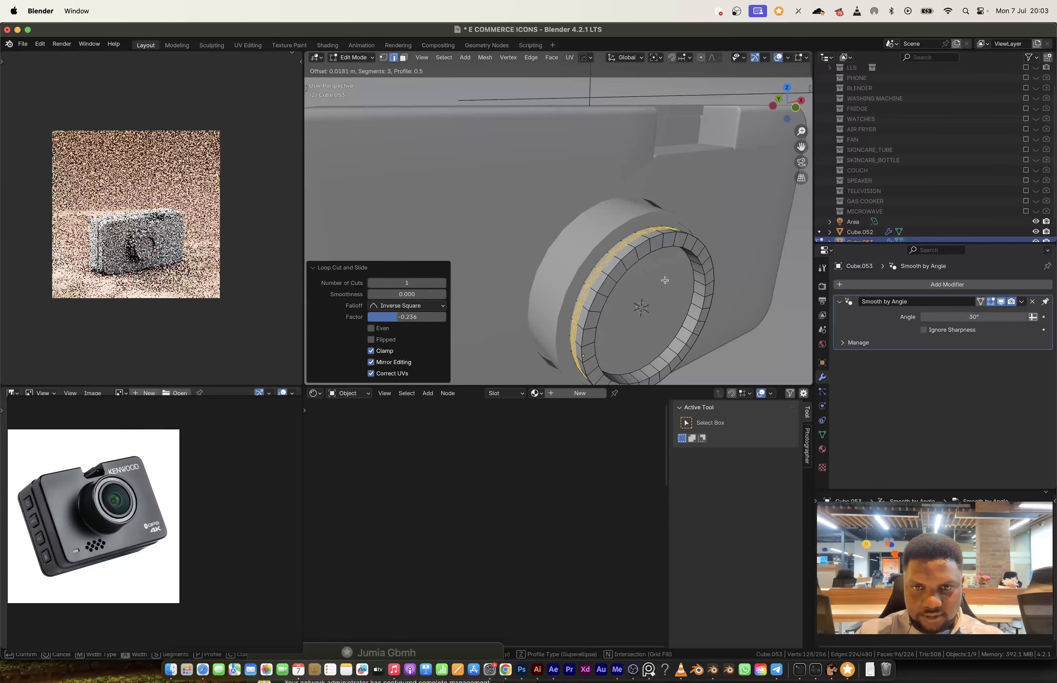
left_click(663, 281)
key("alt+s")
left_click(665, 282)
Step: Bevel the edge loops on the lens ring to round its rim
left_click(620, 262, "alt")
left_click(694, 284, "alt+shift")
key("ctrl+b")
left_click(736, 300)
key("Tab")
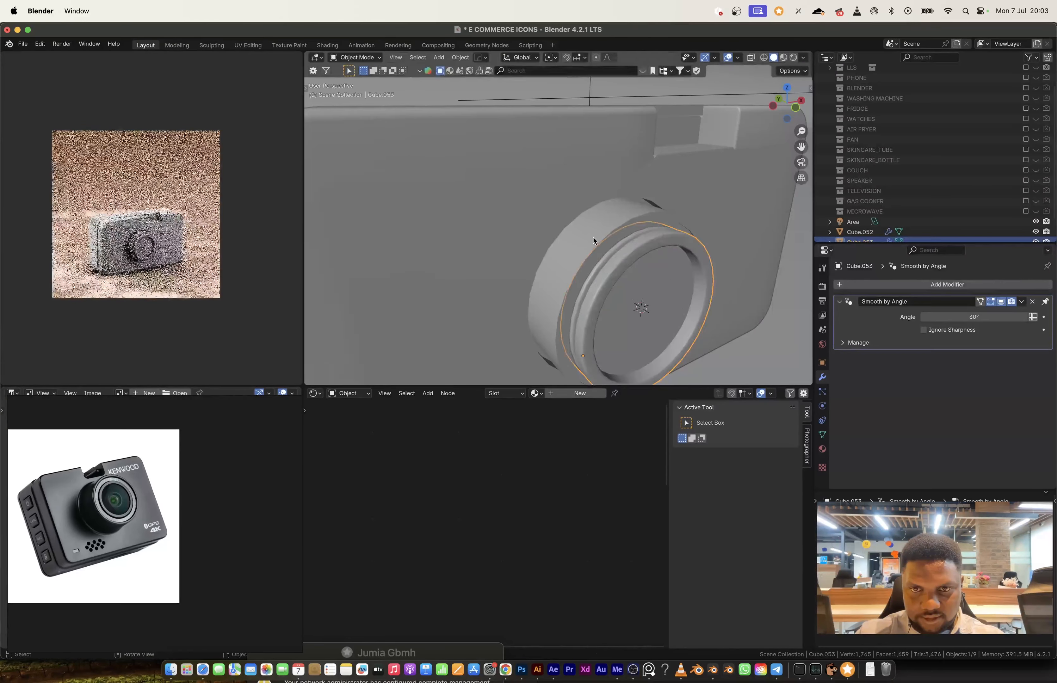
Step: Add a cylinder in front view, rotate it 90° around X and scale it down
left_click(595, 239)
middle_click_drag(666, 267, 658, 258)
scroll(658, 258, "down", 8)
key("KP_1")
key("shift+a")
mouse_move(511, 234)
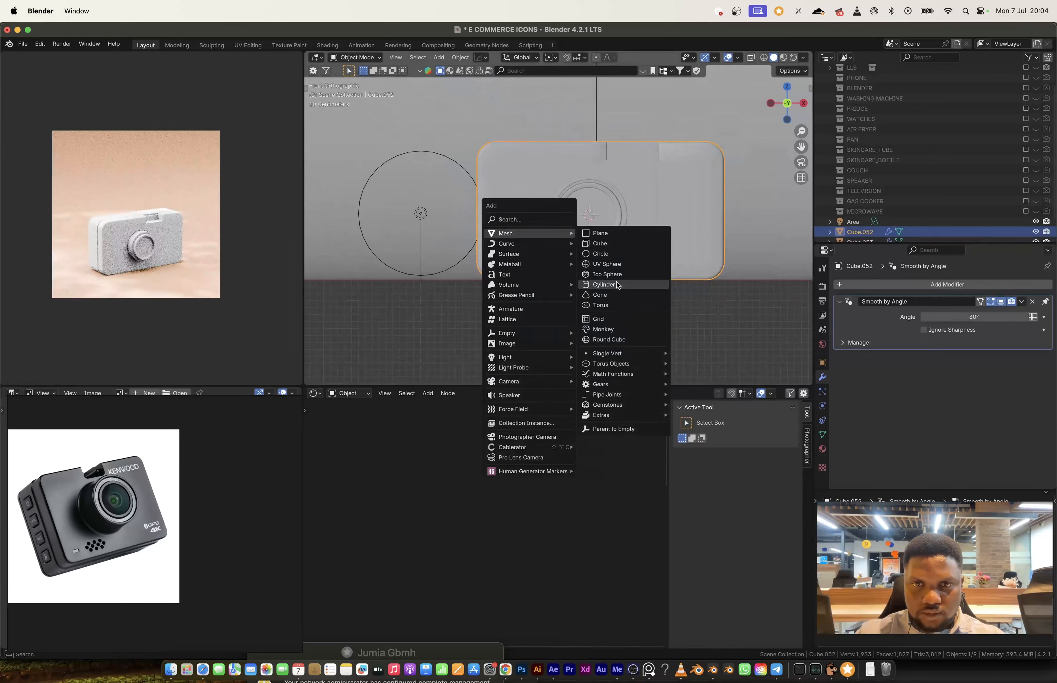
left_click(608, 284)
key("r")
key("x")
key("9")
key("0")
key("Return")
key("s")
left_click(603, 238)
Step: Move the cylinder to the camera's lower front beside the lens and shrink it to a small speaker hole
key("g")
left_click(542, 273)
scroll(543, 274, "up", 8)
key("s")
left_click(566, 275)
Step: Duplicate the small cylinder along X and repeat the duplication to make a row of four
key("Tab")
key("shift+d")
key("x")
left_click(599, 283)
key("shift+r")
key("shift+r")
Step: Duplicate the row of four cylinders downward along Z and widen the gap between the two rows
key("a")
key("shift+d")
key("z")
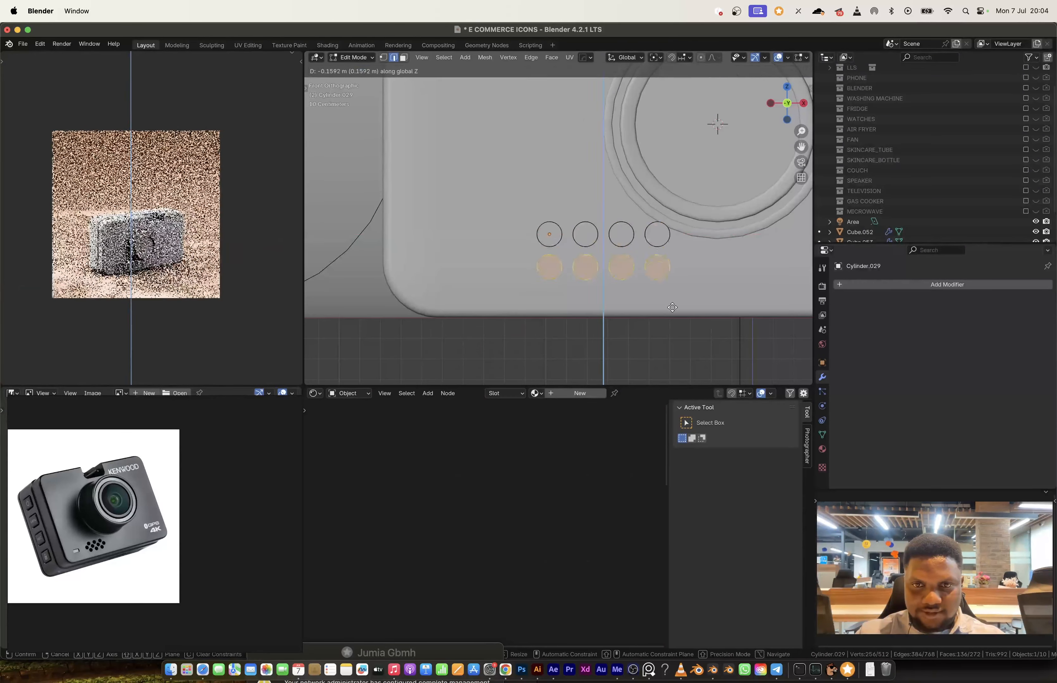
left_click(672, 306)
key("Escape")
key("super+z")
key("g")
key("z")
left_click(656, 302)
Step: Duplicate a row into the gap, staggered between the other two, and add a fifth cylinder to it along X
key("shift+d")
left_click(639, 274)
key("alt+a")
key("l")
key("shift+d")
key("x")
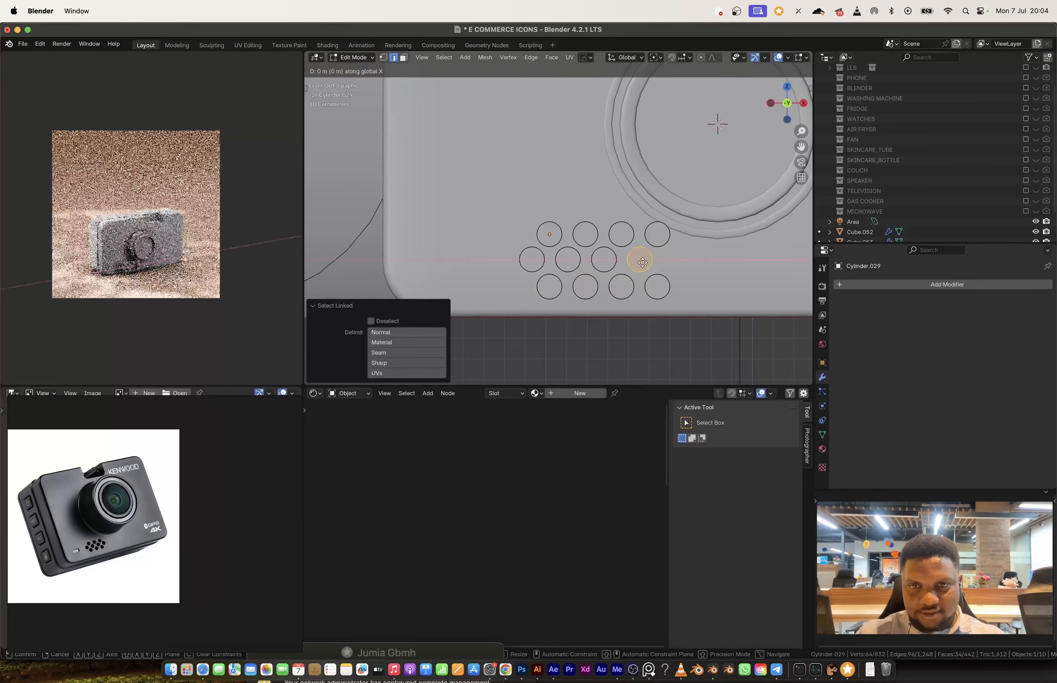
left_click(680, 271)
key("Tab")
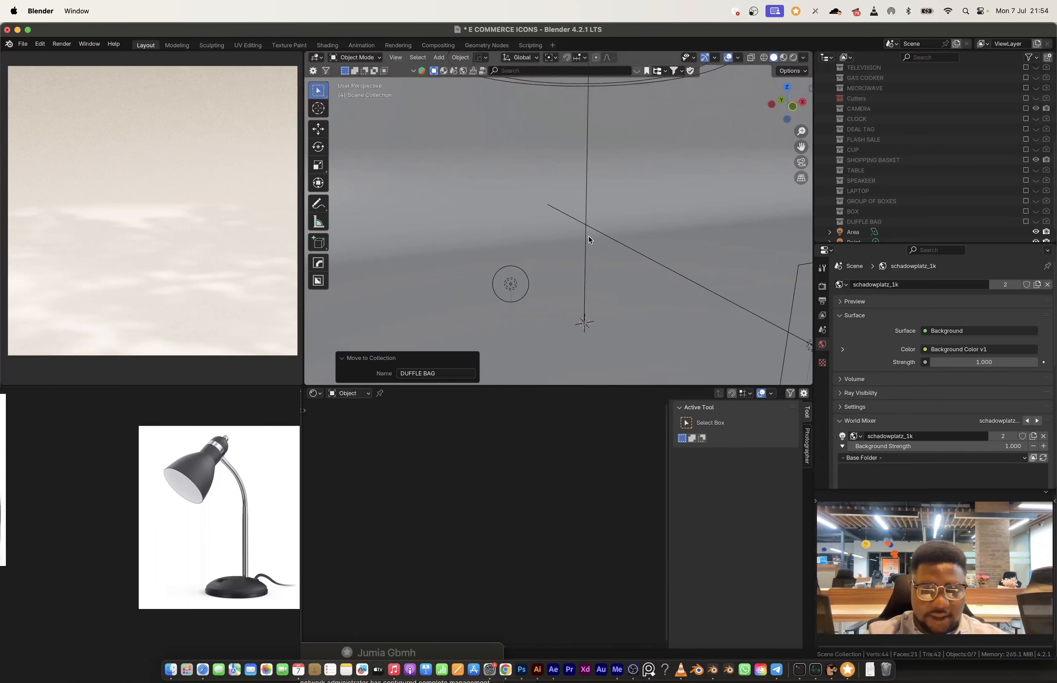
key("shift+a")
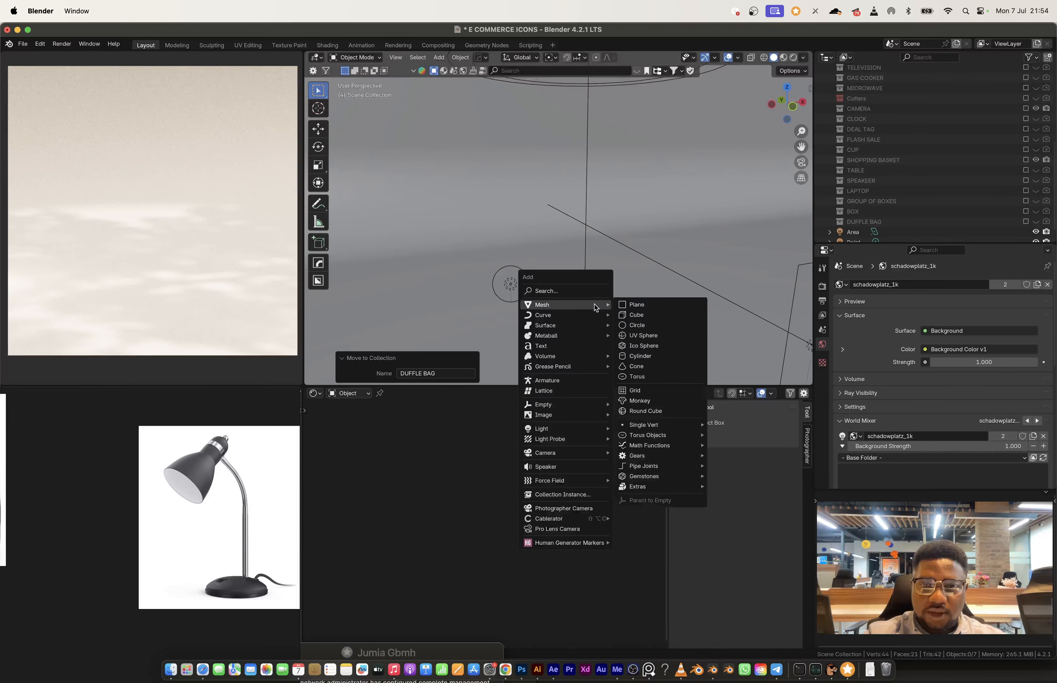
key("Escape")
key("shift+a")
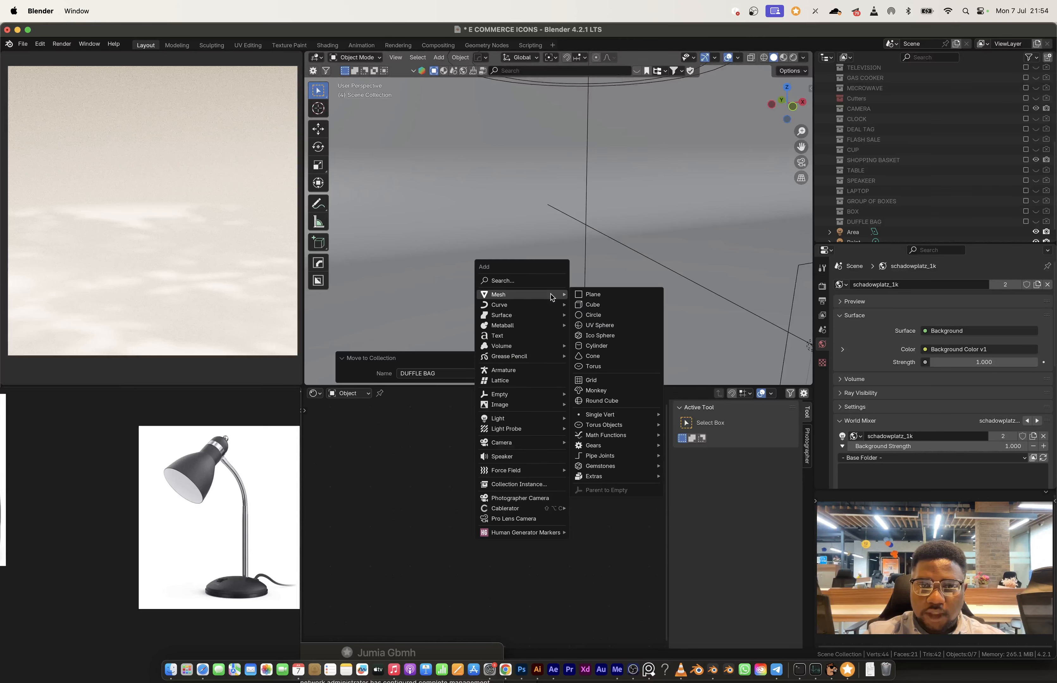
left_click(611, 314)
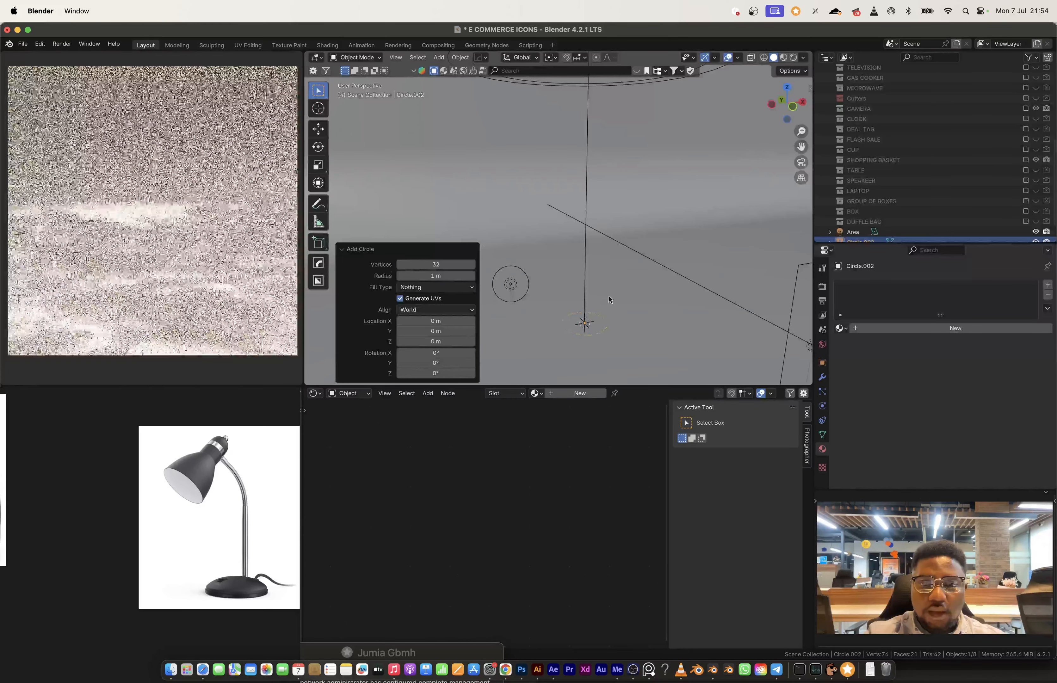
scroll(609, 300, "down", 1)
scroll(174, 487, "right", 5)
scroll(174, 487, "down", 5)
middle_click_drag(203, 488, 134, 489)
scroll(203, 483, "up", 6)
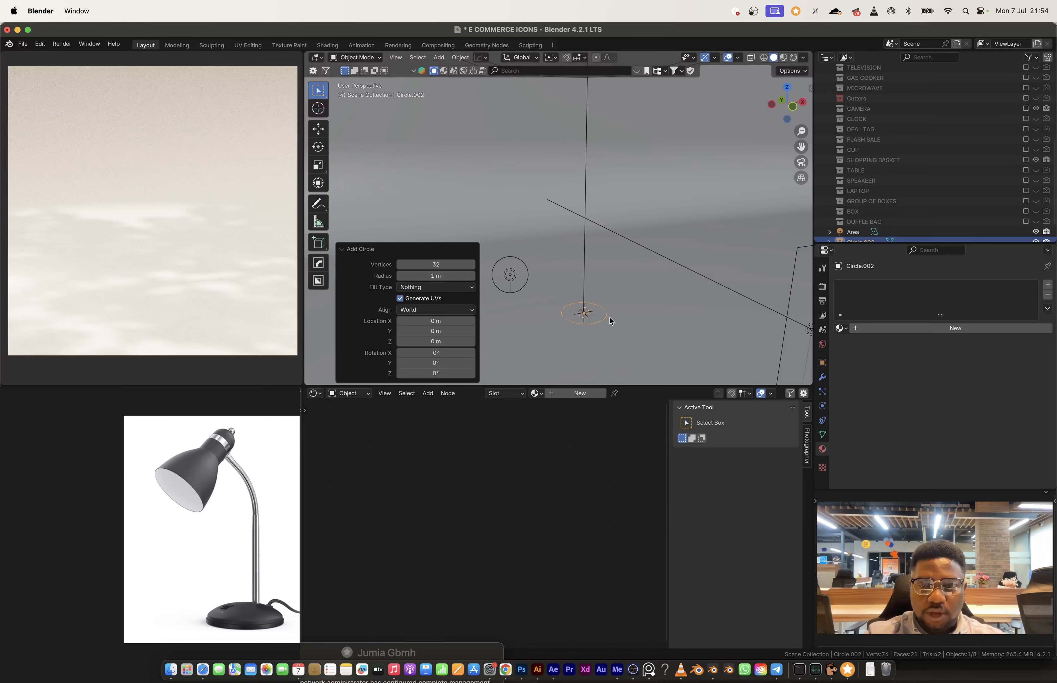
key("Tab")
middle_click_drag(609, 317, 596, 250, "shift")
scroll(602, 264, "up", 2)
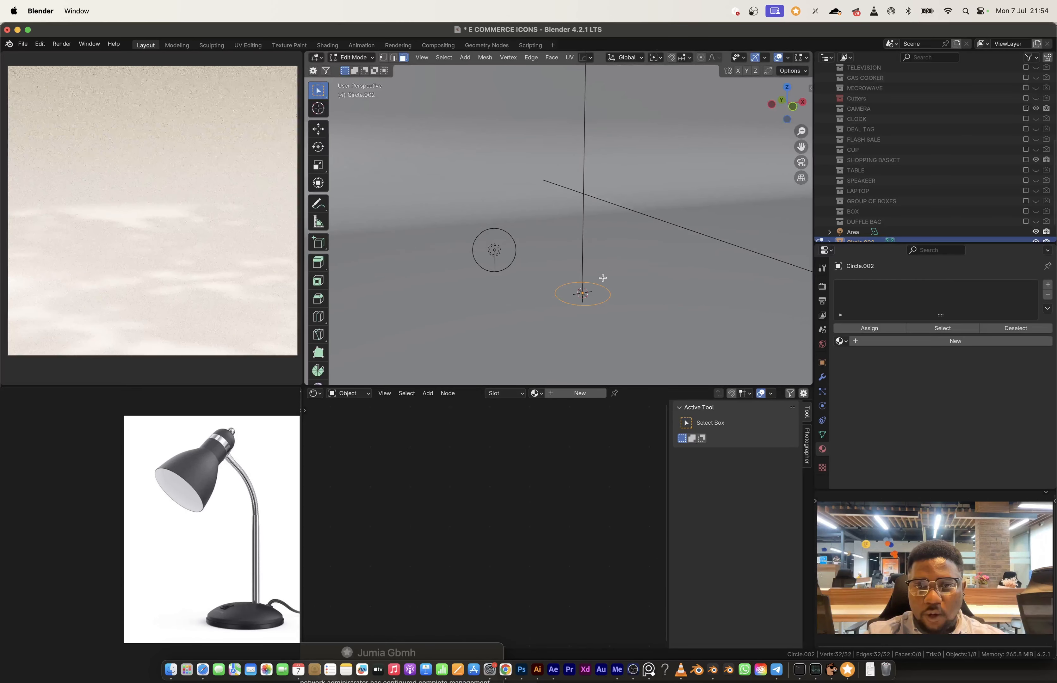
key("Tab")
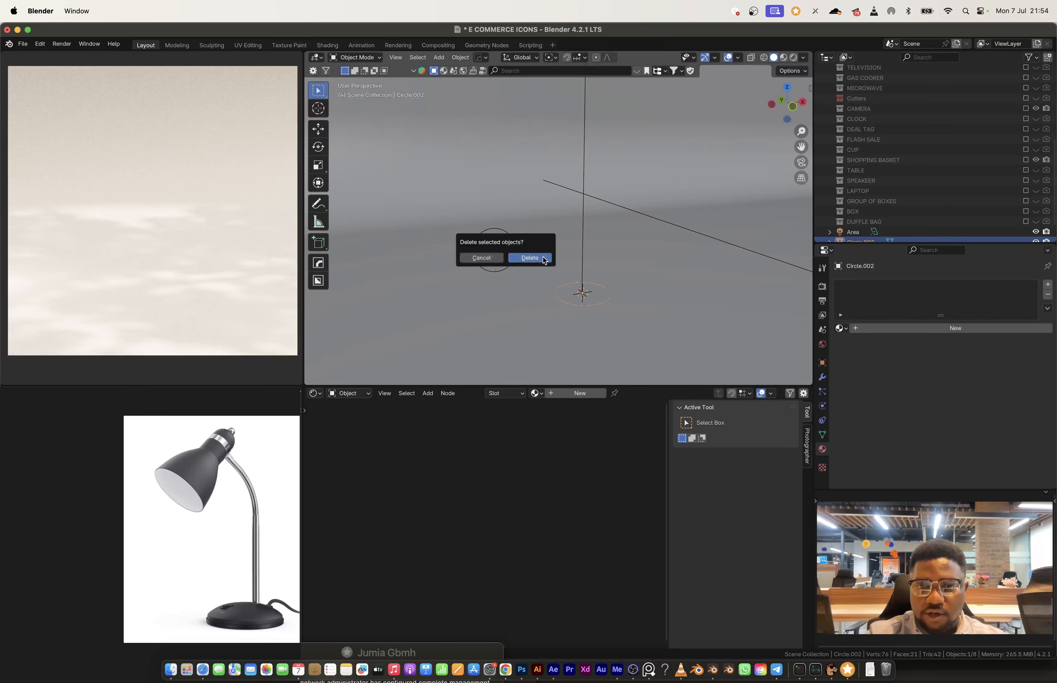
left_click(544, 260)
Step: Review the finished duffle bag, box, group of boxes, laptop and speaker icons by temporarily including each collection
left_click(1024, 221)
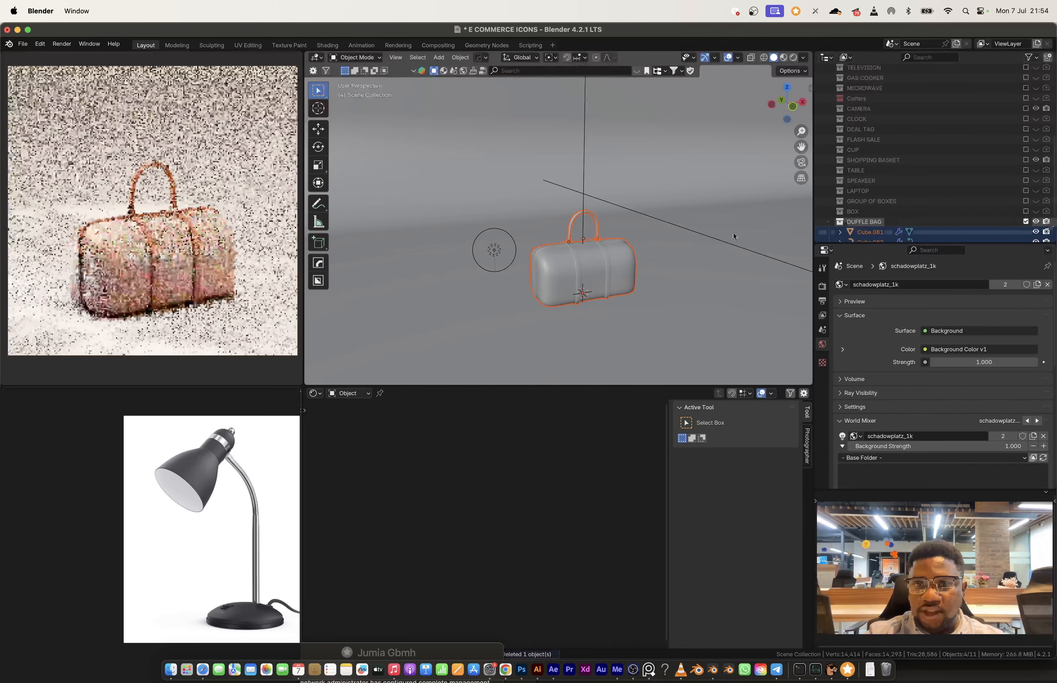
left_click(1025, 221)
left_click(1025, 210)
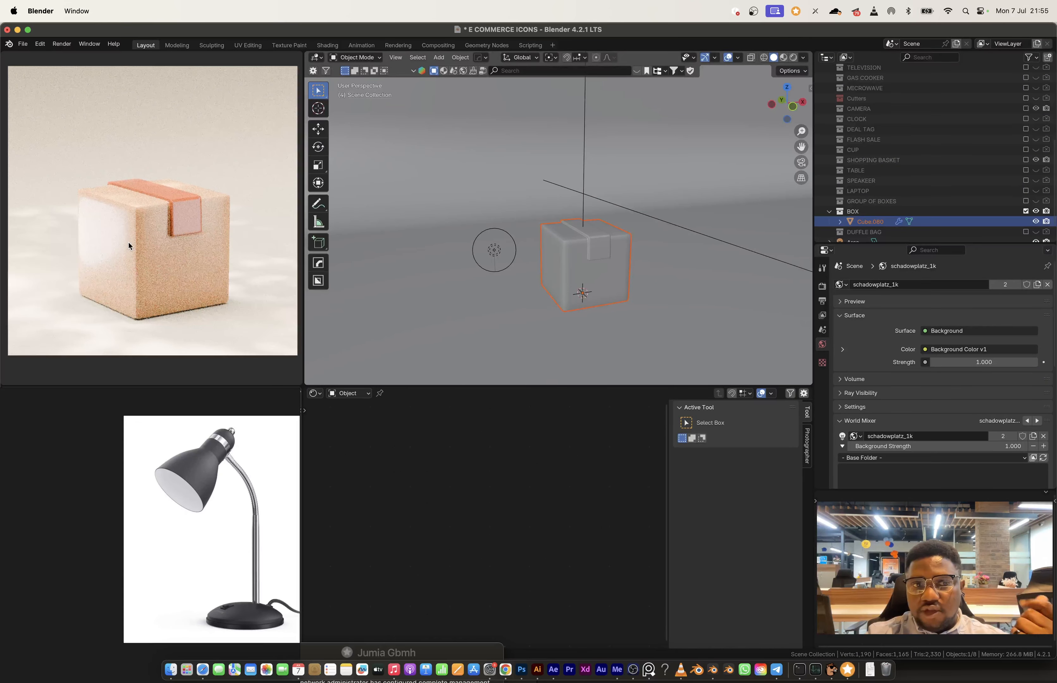
left_click(1025, 211)
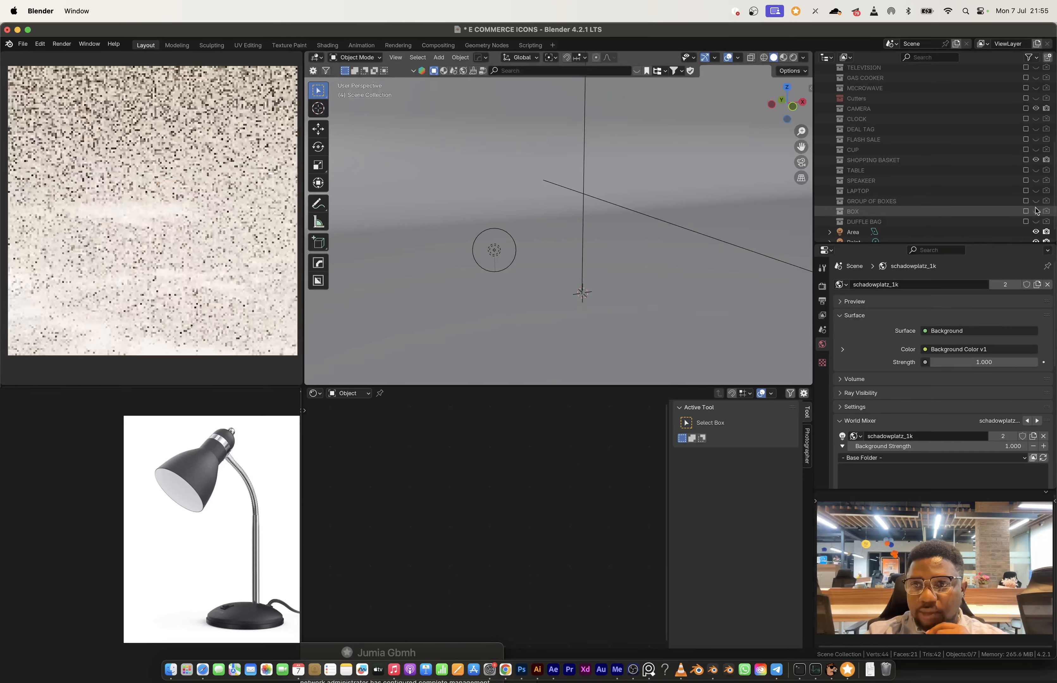
left_click(1025, 200)
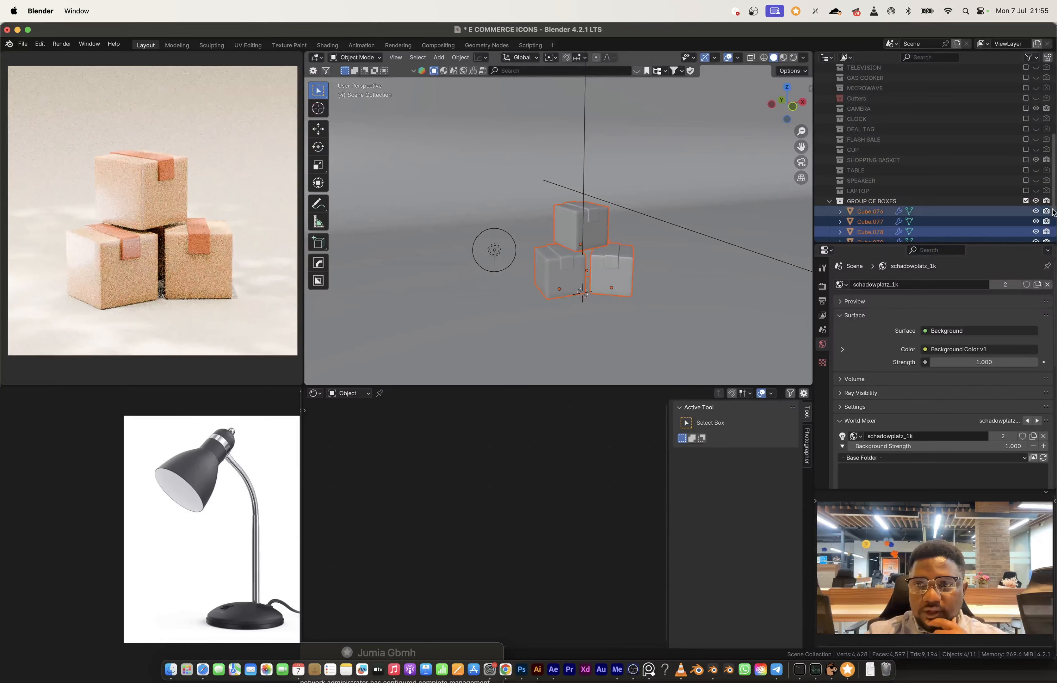
left_click(1026, 201)
left_click(1026, 190)
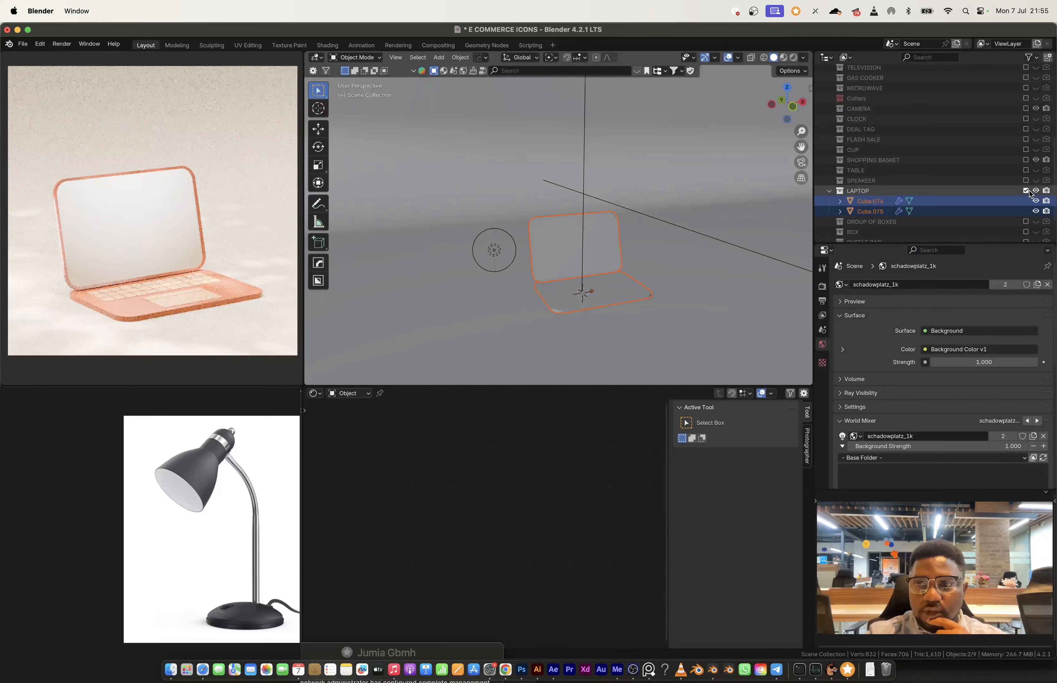
left_click(1026, 191)
left_click(1026, 181)
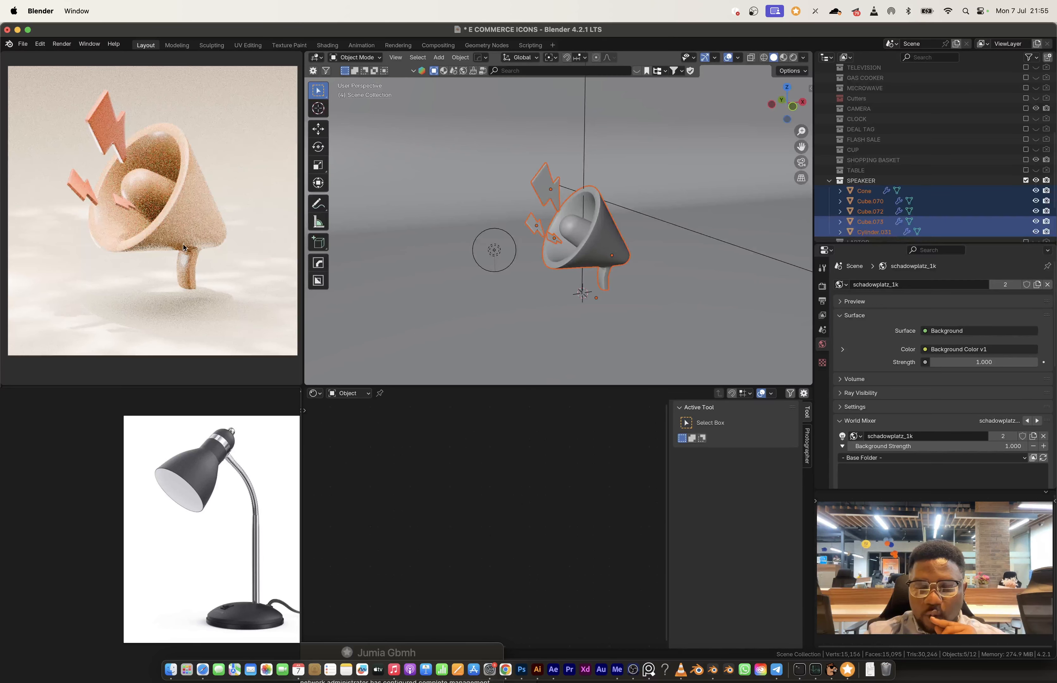
left_click(1025, 180)
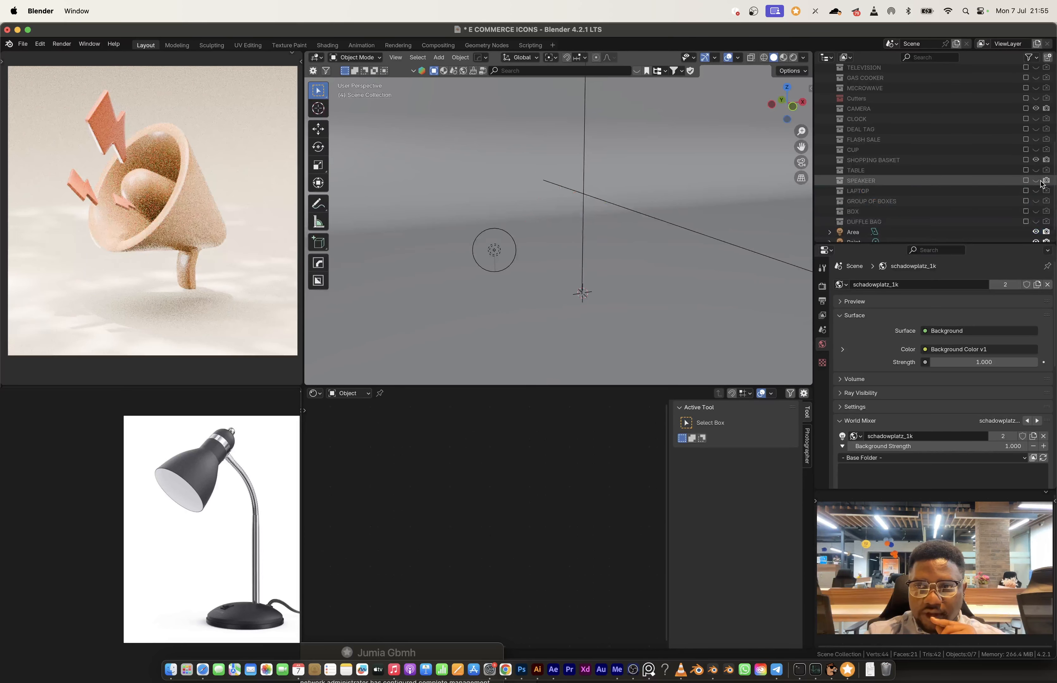
Step: Review the finished table, cup, deal tag and clock icons by temporarily including each collection
left_click(1026, 171)
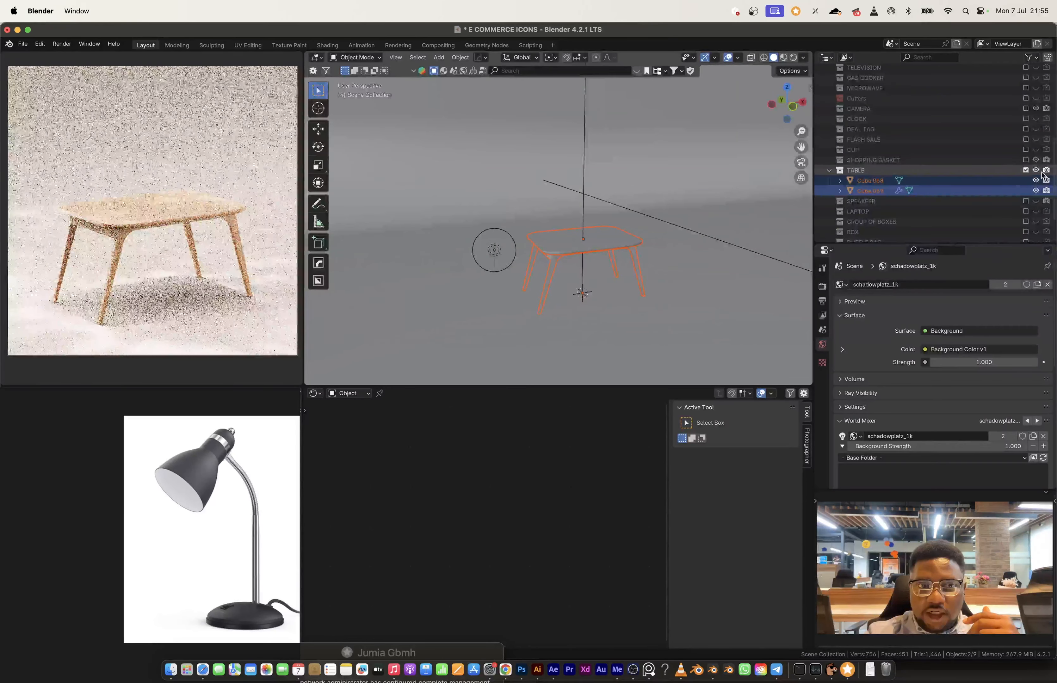
left_click(1026, 170)
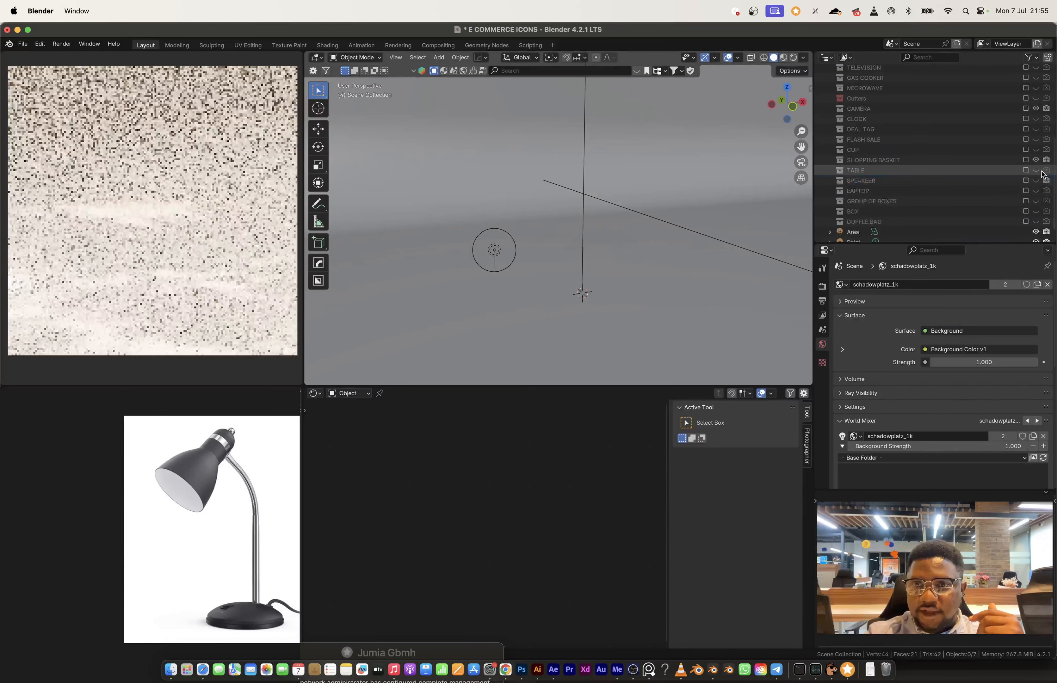
left_click(1026, 150)
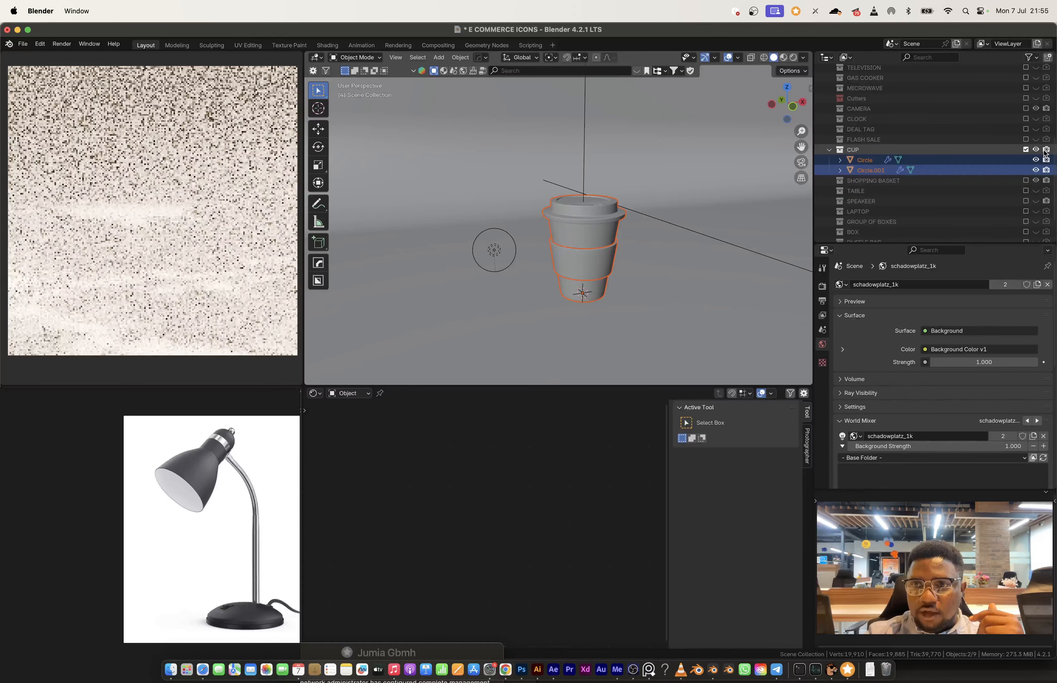
left_click(1025, 150)
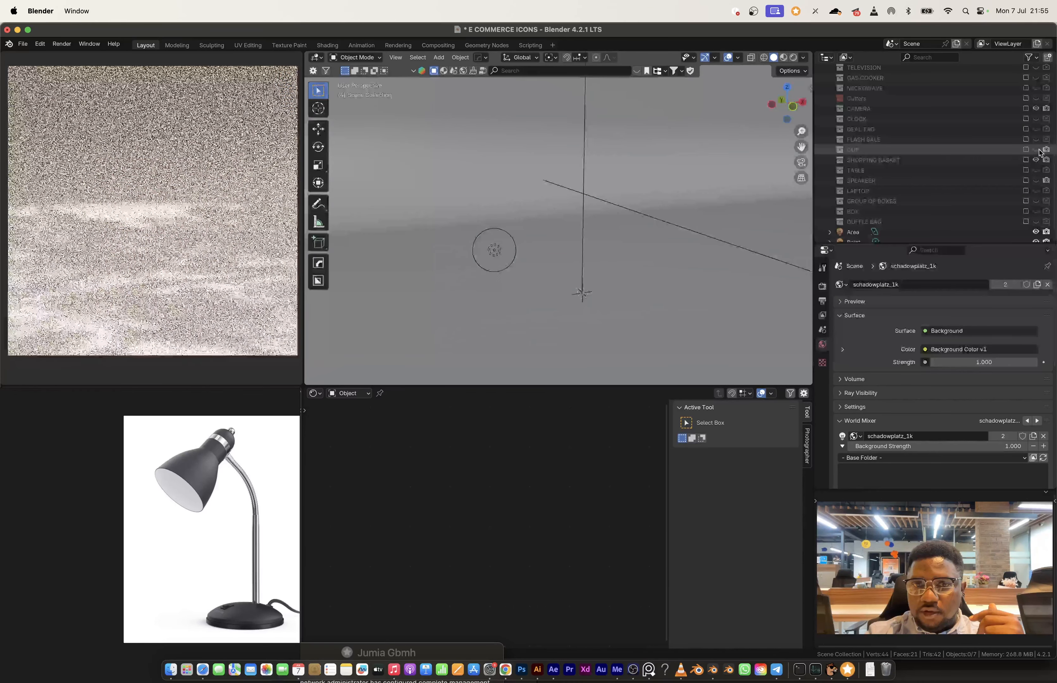
left_click(1025, 130)
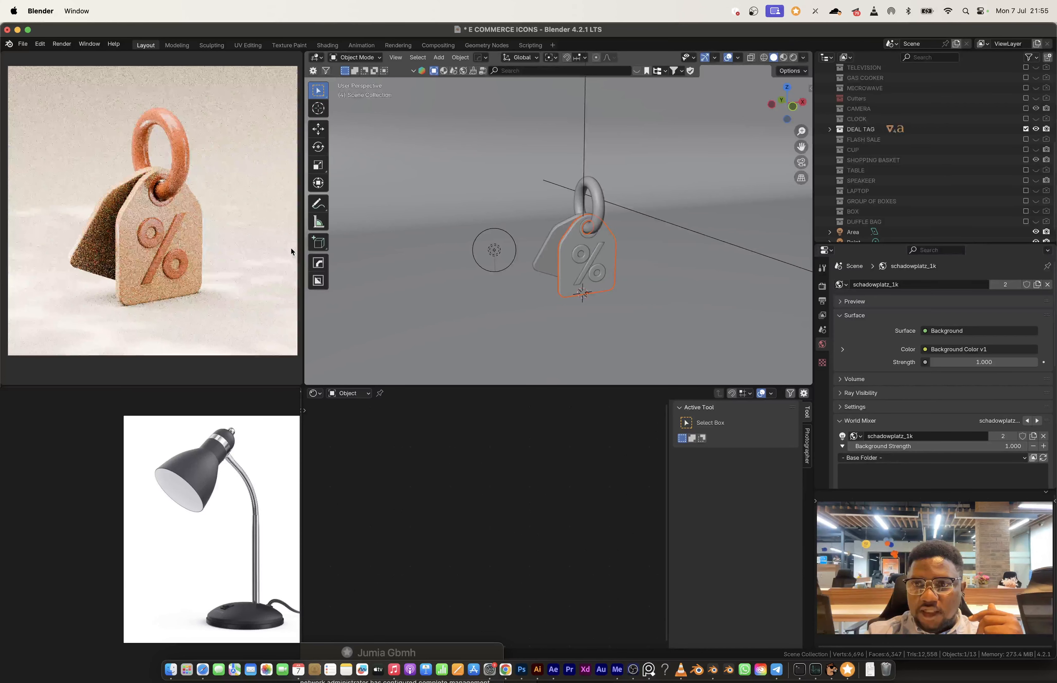
left_click(1045, 130)
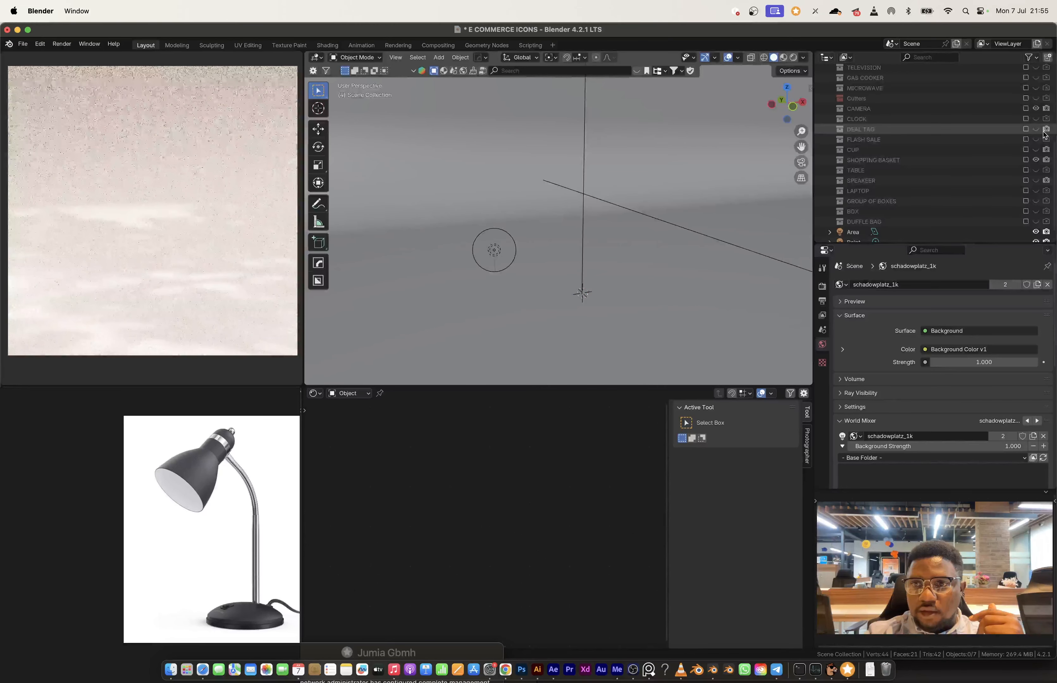
left_click(1046, 119)
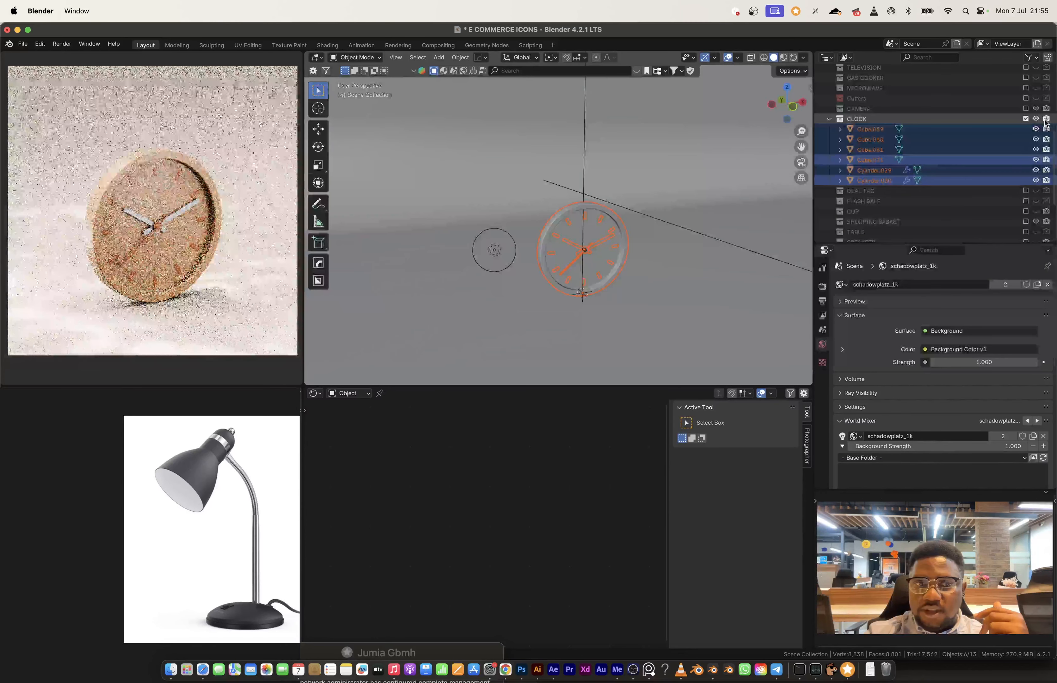
left_click(1026, 119)
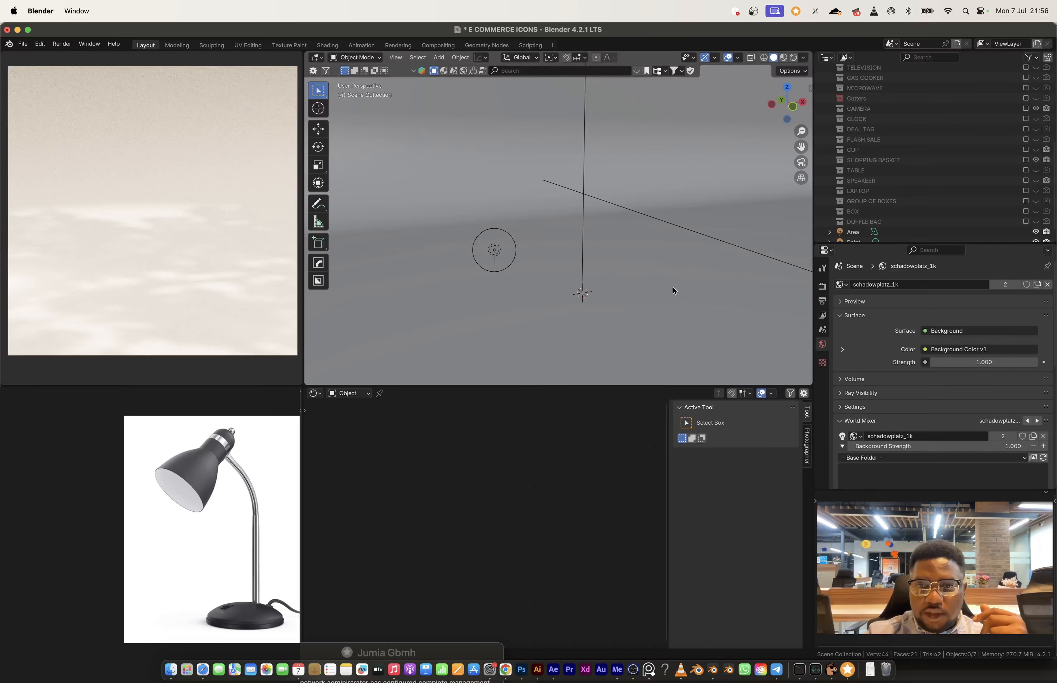
Step: Add a mesh circle with 32 vertices and a 1 m radius at the origin as the lamp's starting shape
scroll(939, 226, "down", 1)
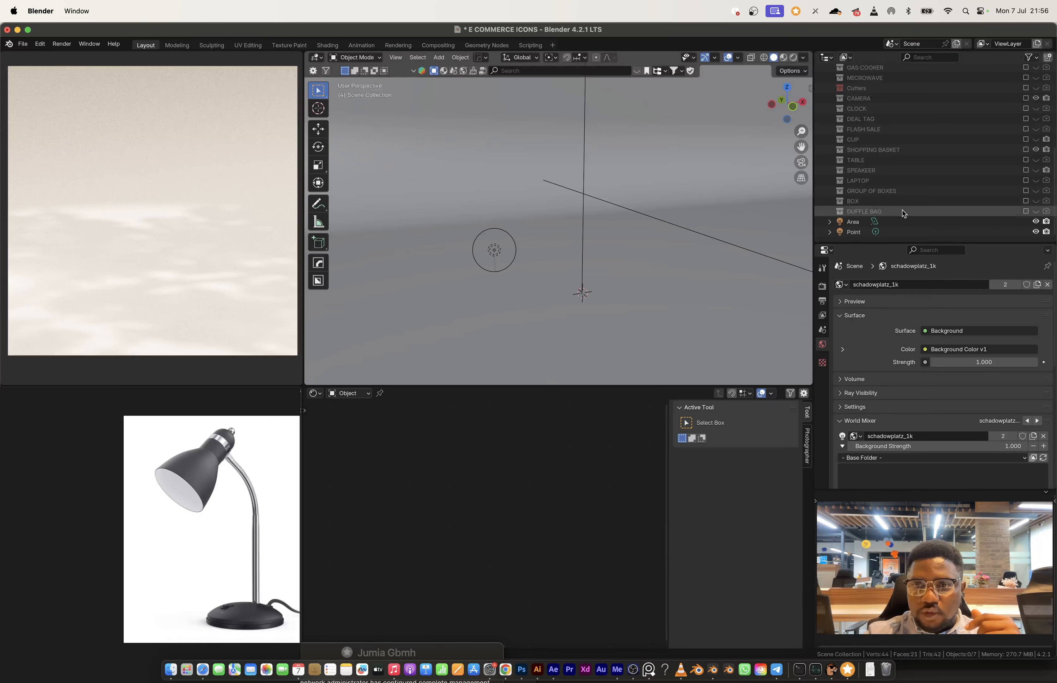
key("shift+a")
mouse_move(590, 293)
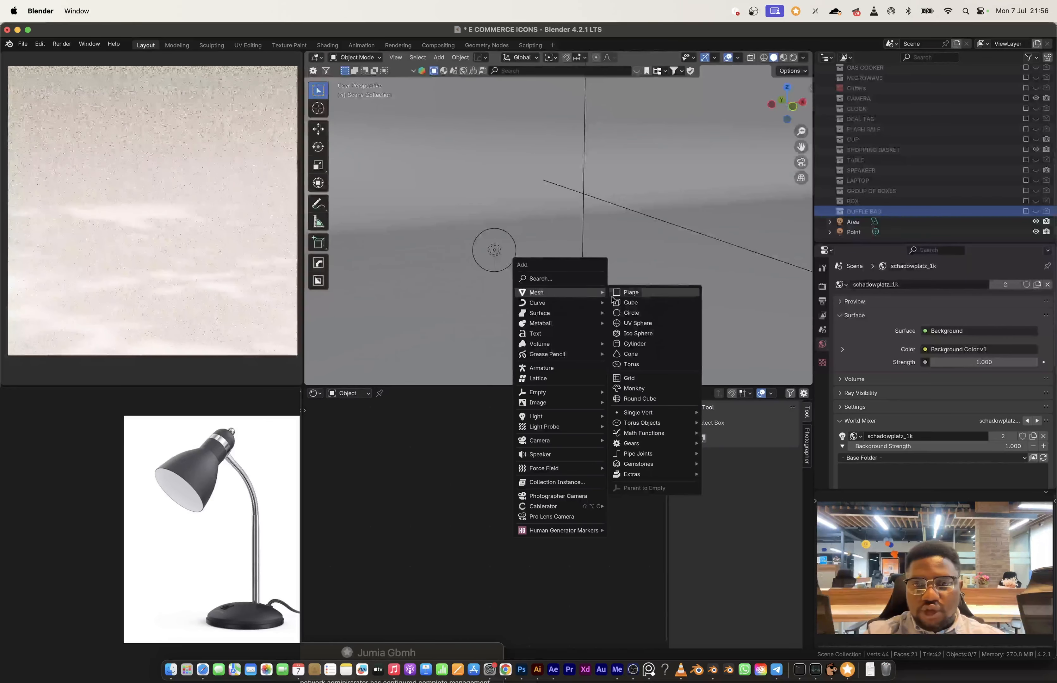
left_click(641, 318)
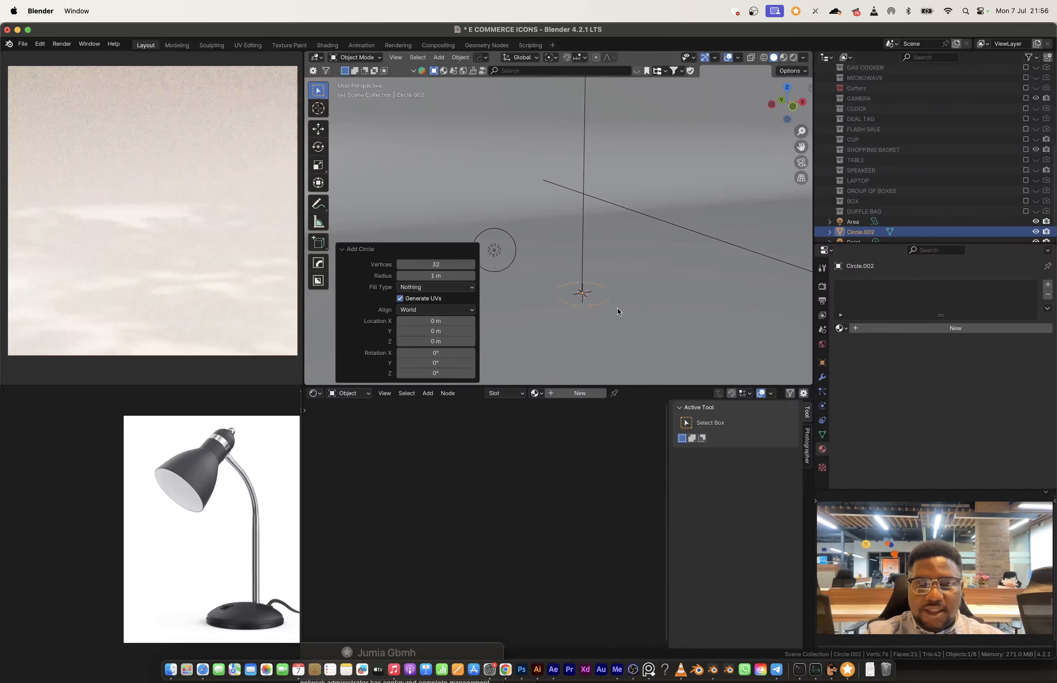
Step: Fill the circle with a face and extrude it upward about 0.14 m to form the lamp base disc
key("Tab")
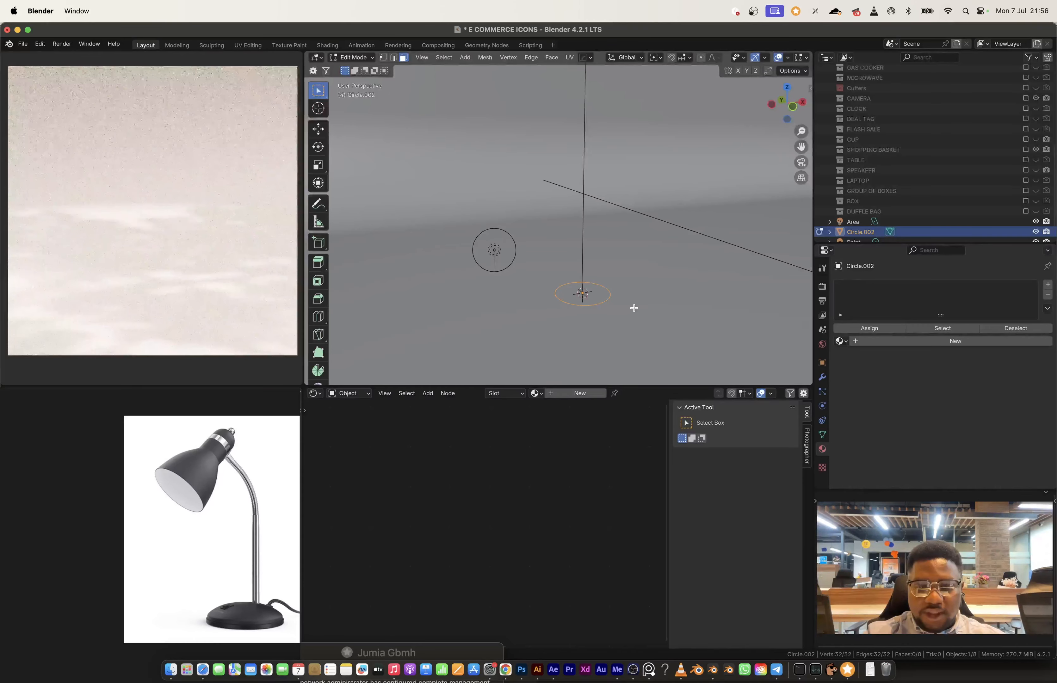
key("f")
key("e")
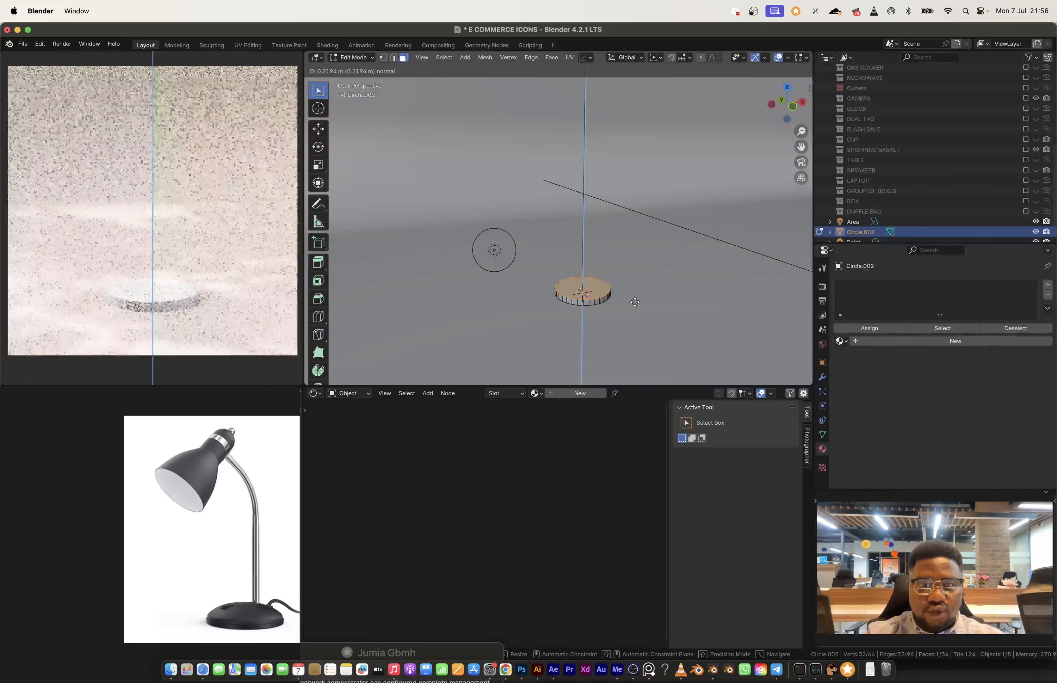
left_click(635, 305)
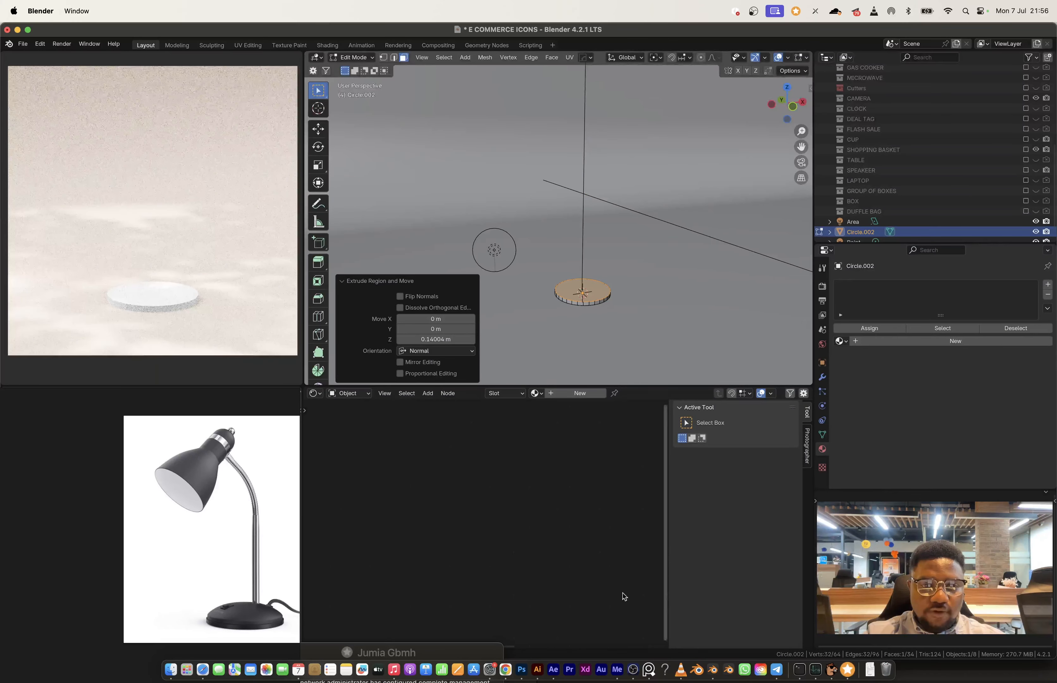
Step: Lower the disc's top face slightly along Z to make a thinner rim, matching the lamp base in the reference image
scroll(137, 513, "up", 5)
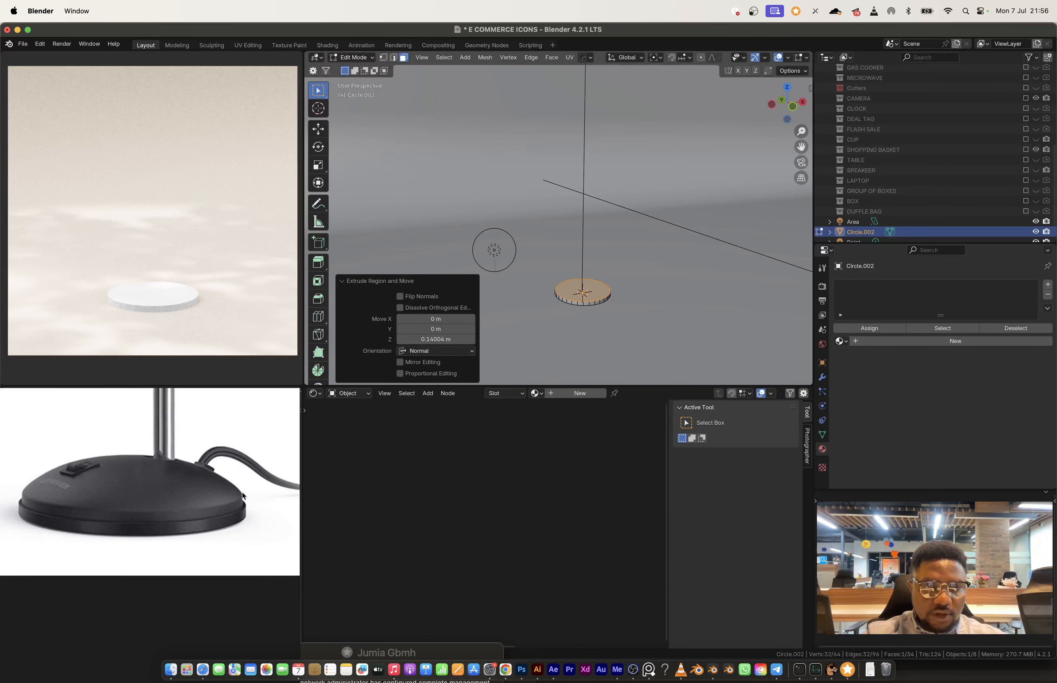
scroll(579, 291, "up", 2)
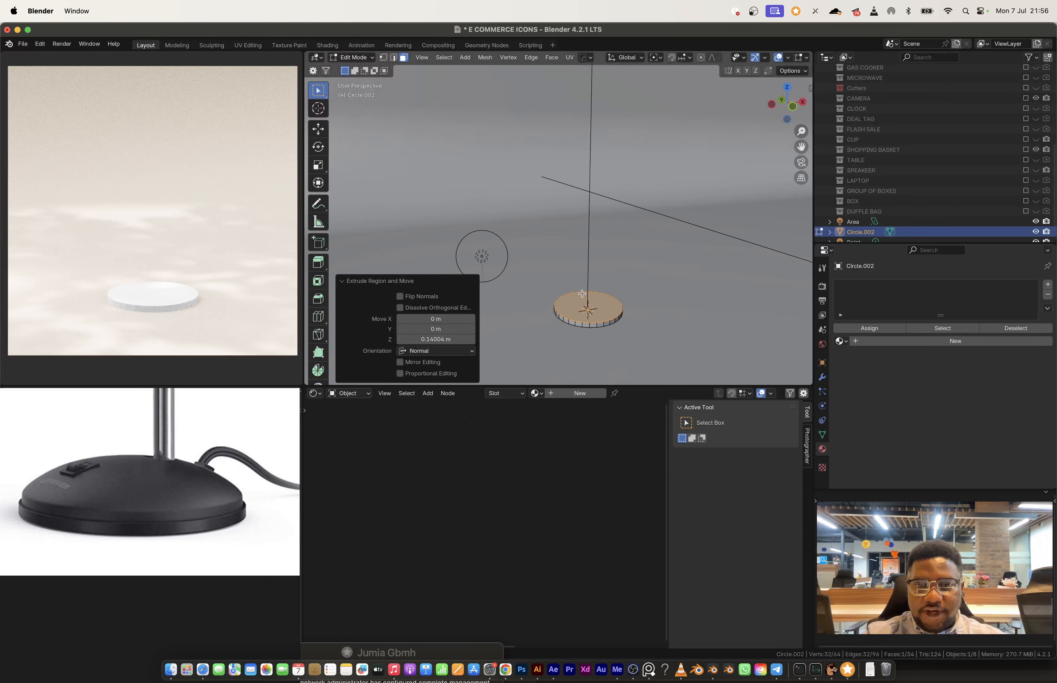
left_click(422, 58)
left_click(456, 125)
scroll(604, 280, "down", 2)
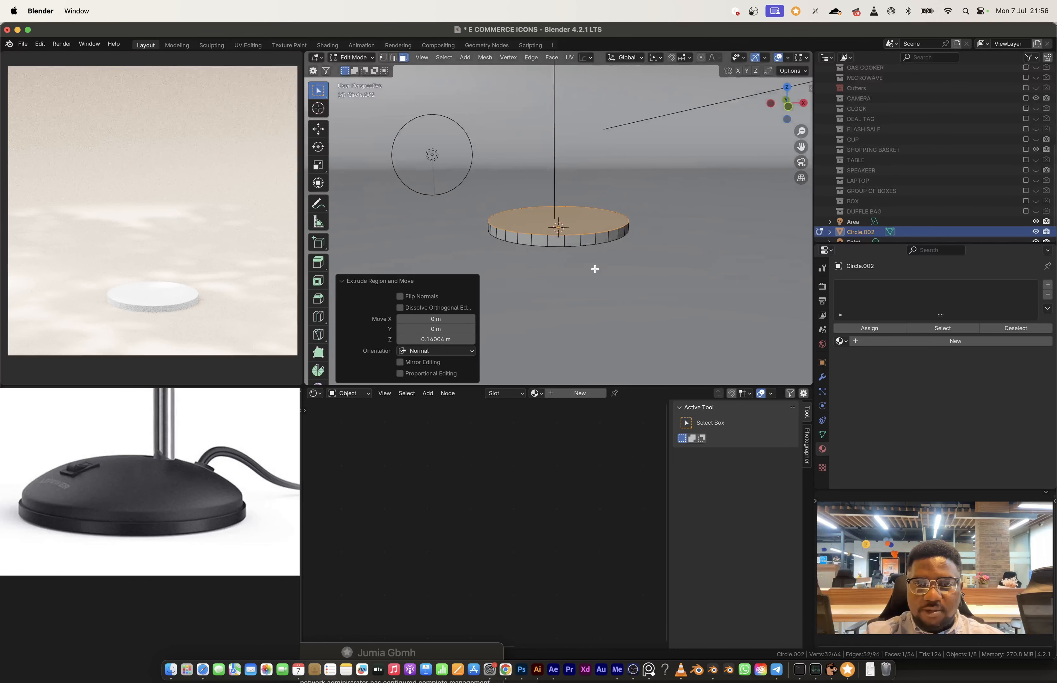
key("g")
left_click(613, 276)
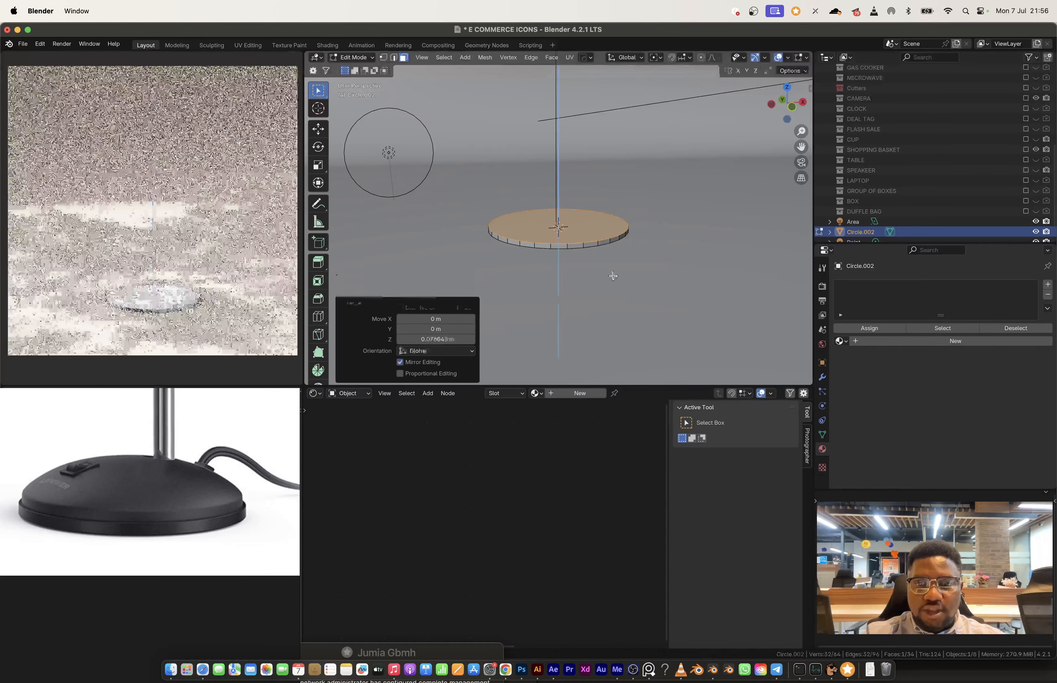
Step: Extrude the disc's top face up about 0.32 m and round its edge with a 6-segment bevel of about 0.3 m
key("e")
left_click(614, 254)
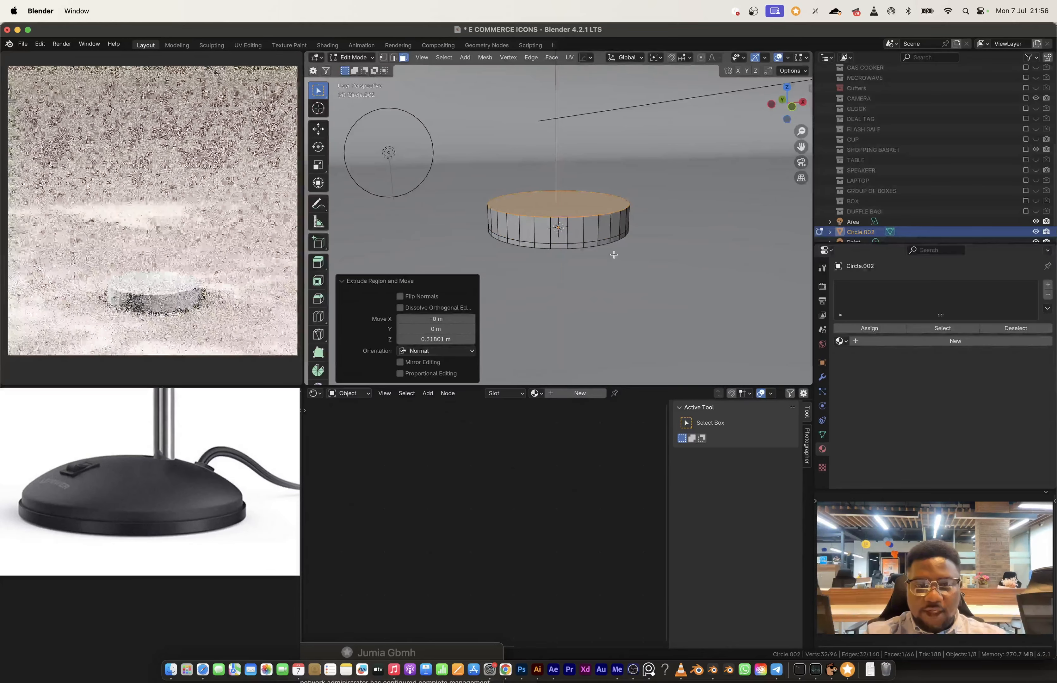
key("ctrl+b")
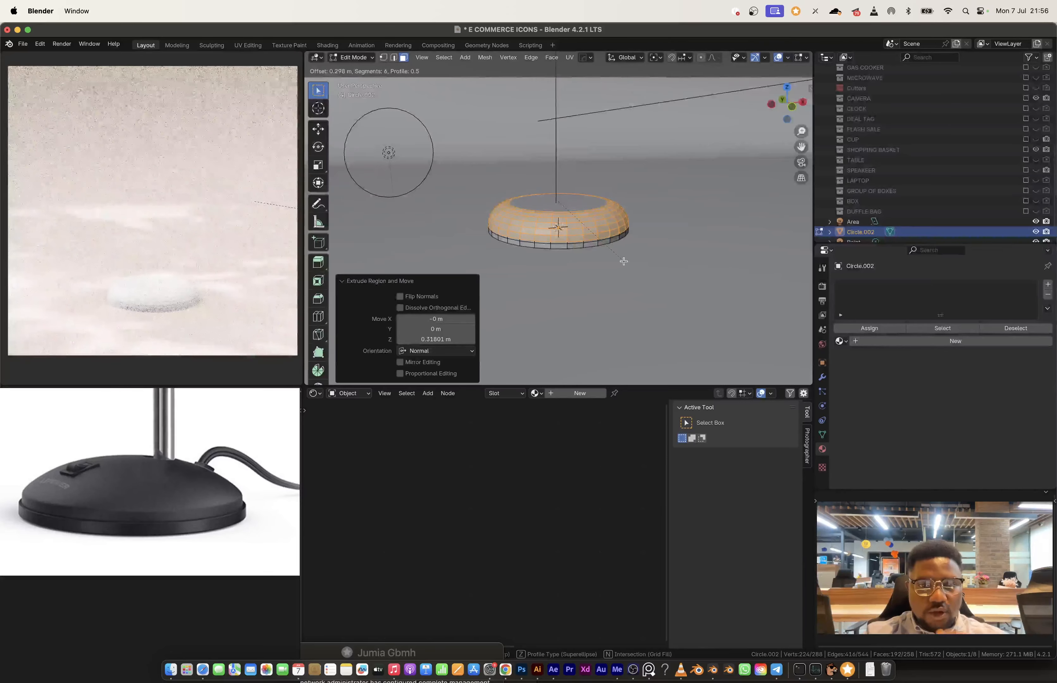
left_click(623, 262)
Step: Extrude the bottom ring of side faces outward along their normals by about 0.06 m to form a lip around the base
left_click(580, 242, "alt")
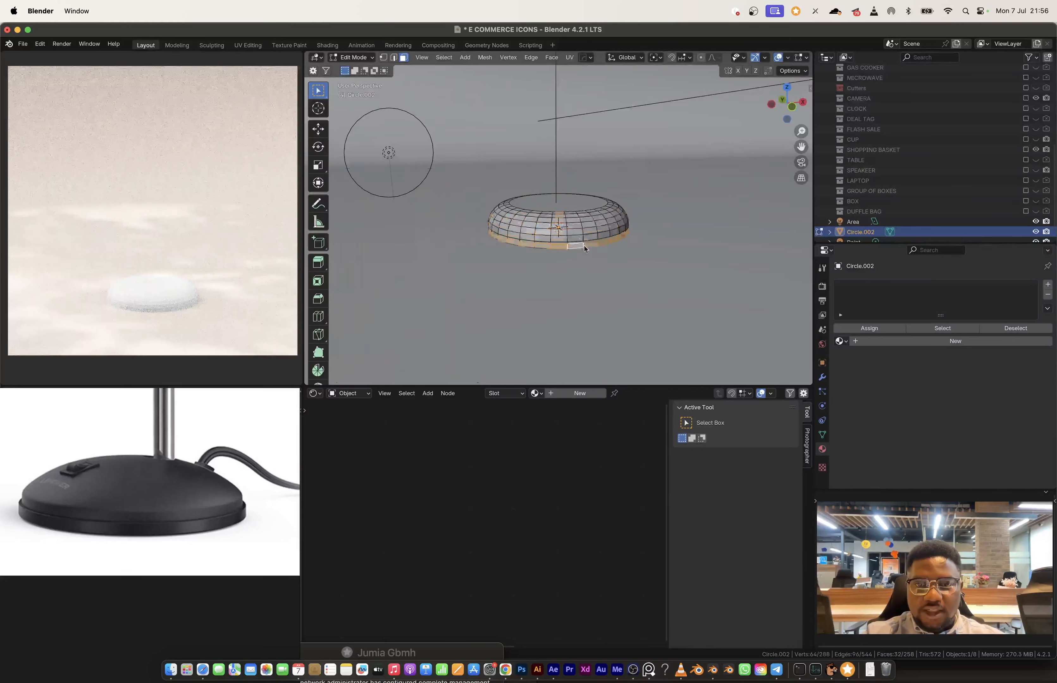
key("alt+e")
left_click(580, 238)
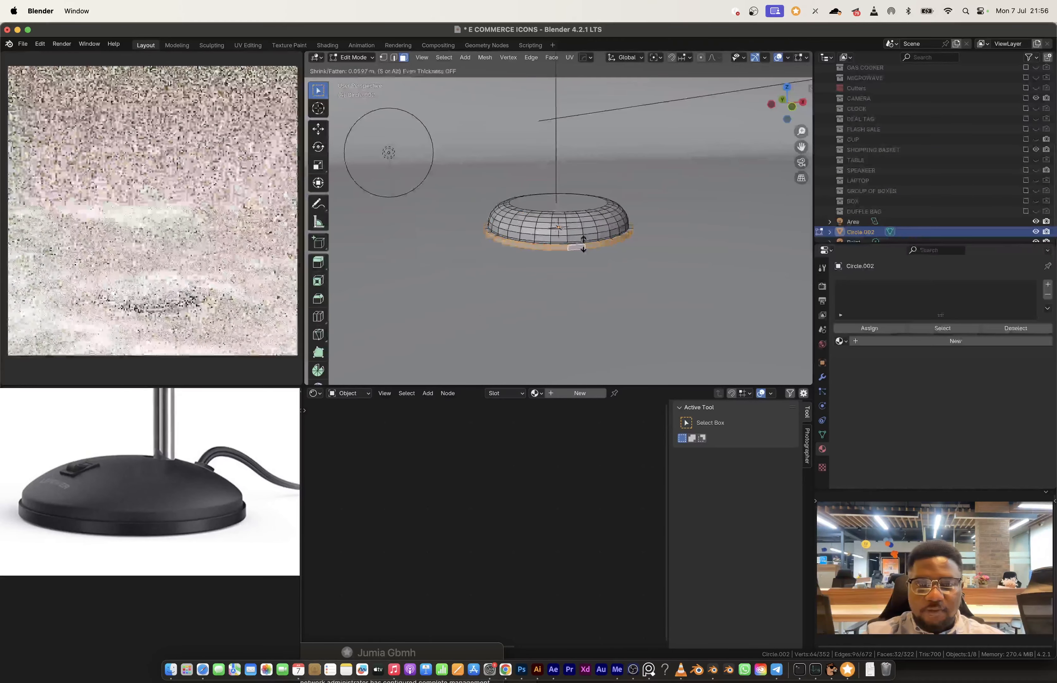
left_click(583, 244)
key("Tab")
middle_click_drag(558, 238, 586, 246)
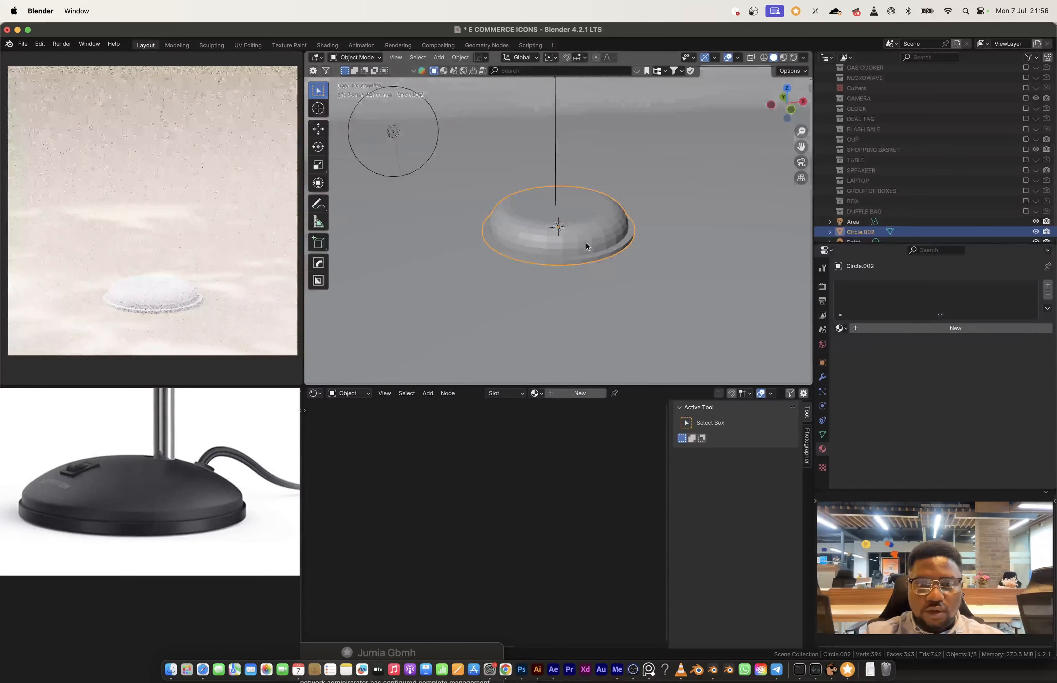
Step: Snap the 3D cursor to the centre of the base's top face
key("Tab")
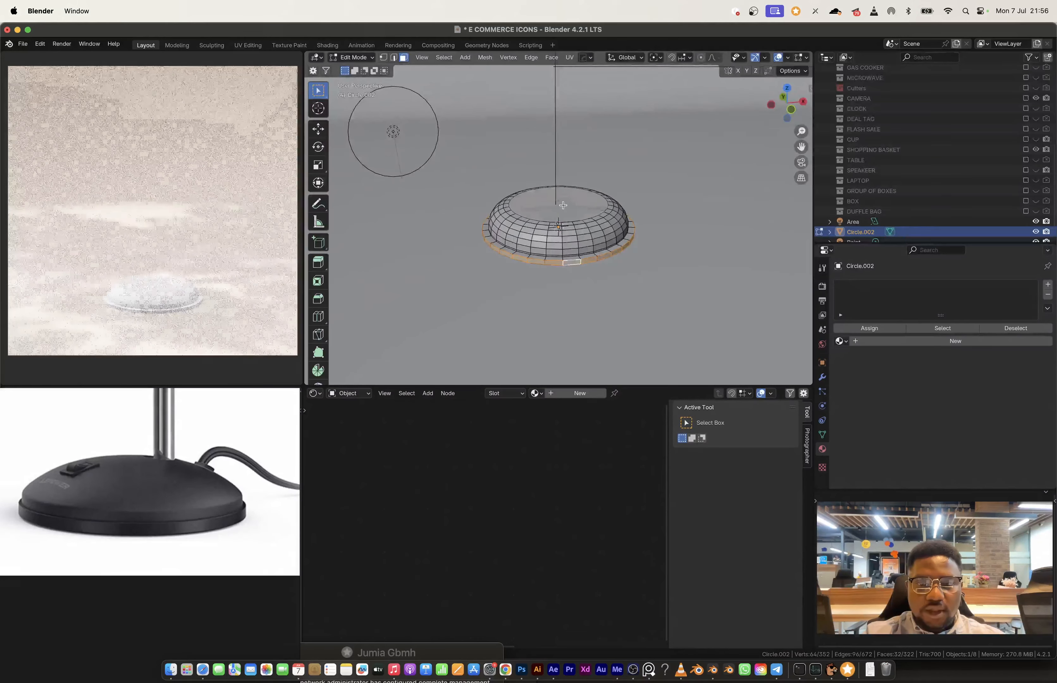
key("shift+s")
left_click(562, 280)
middle_click_drag(562, 281, 585, 264)
key("Tab")
scroll(585, 264, "down", 3)
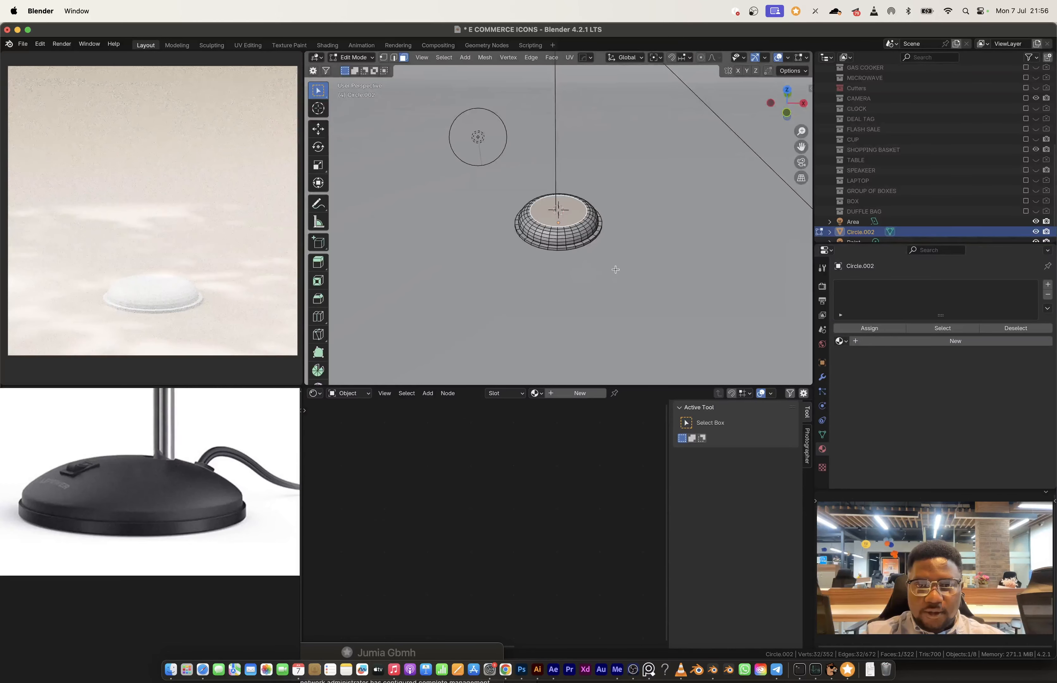
key("e")
left_click(615, 267)
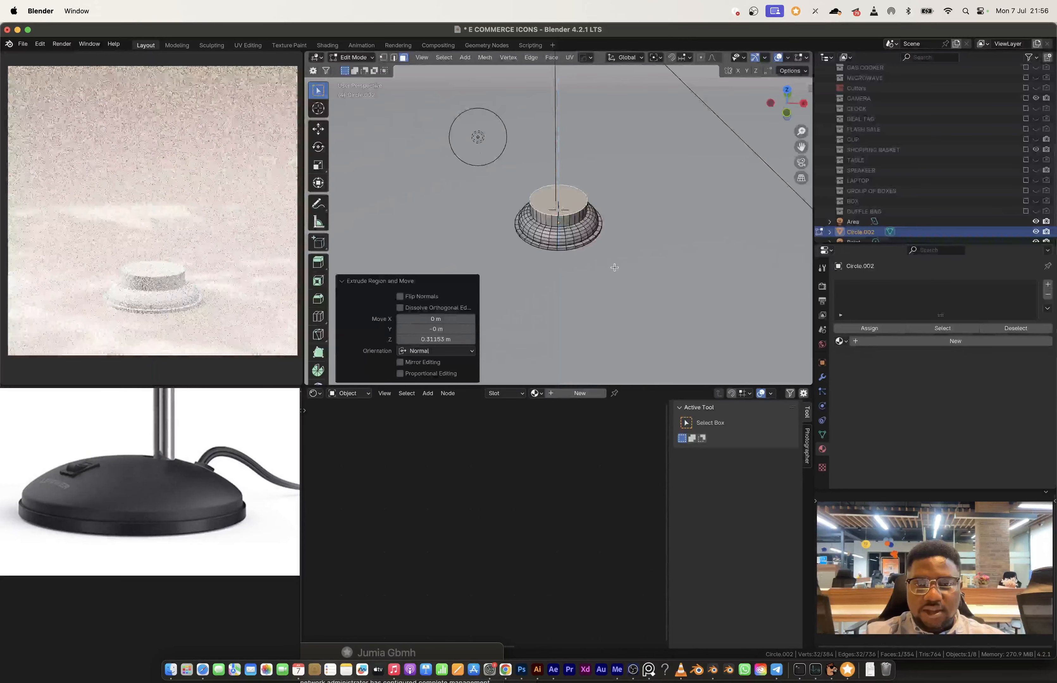
key("ctrl+z")
Step: Extrude the base's top face in place scaled to 0.376, and shrink the new inner face again by 0.323
key("e")
key("s")
left_click(580, 231)
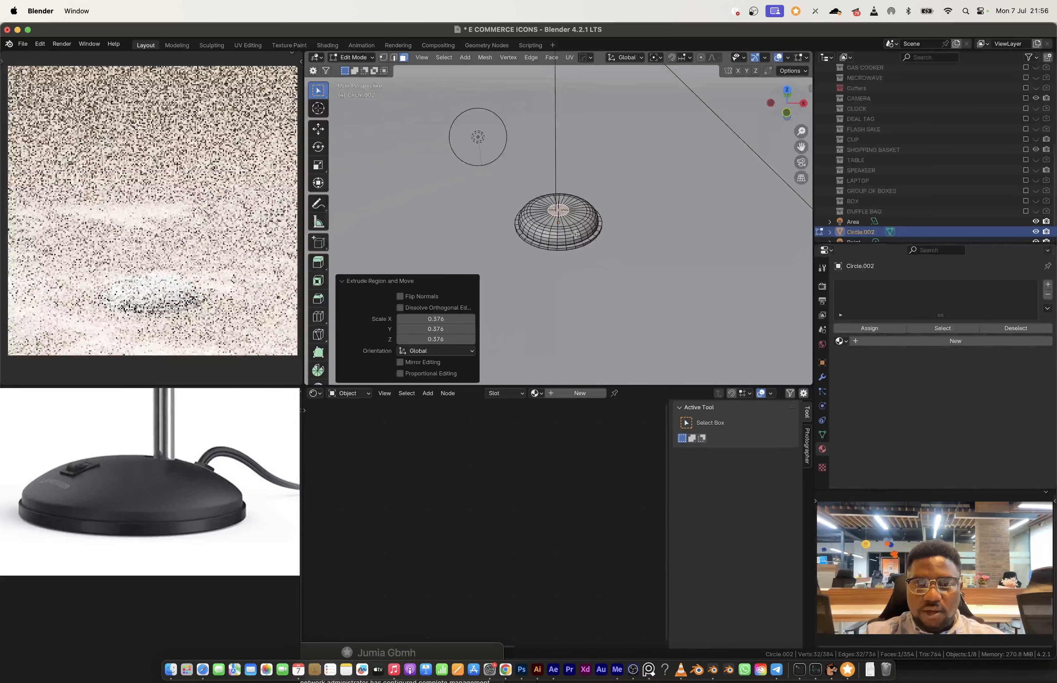
left_click(793, 95)
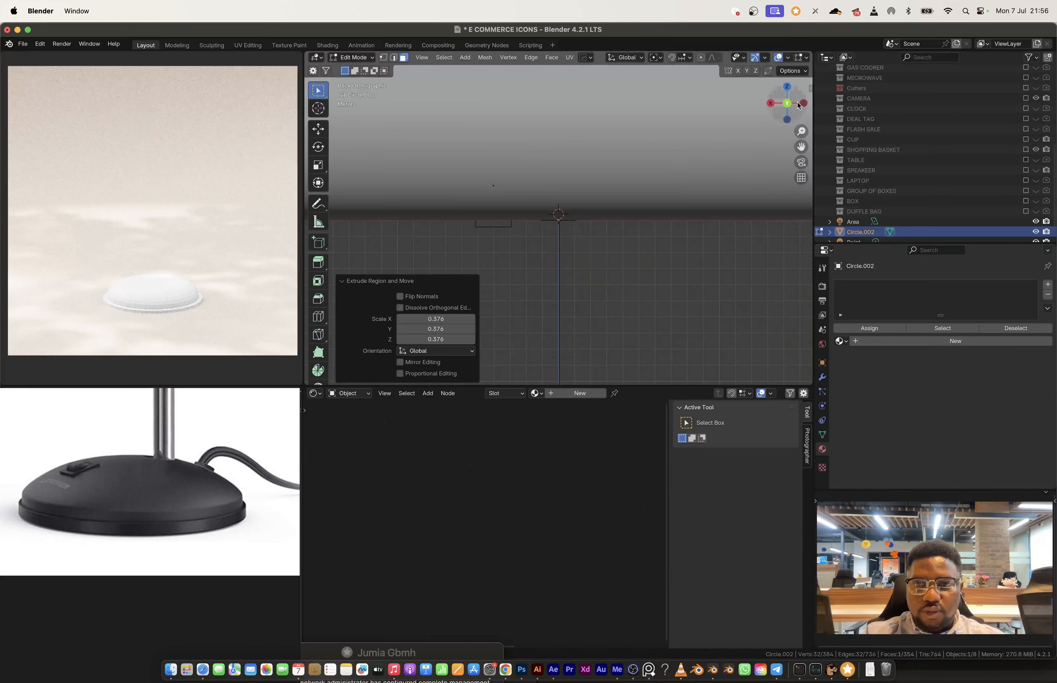
left_click(789, 91)
scroll(567, 231, "up", 5)
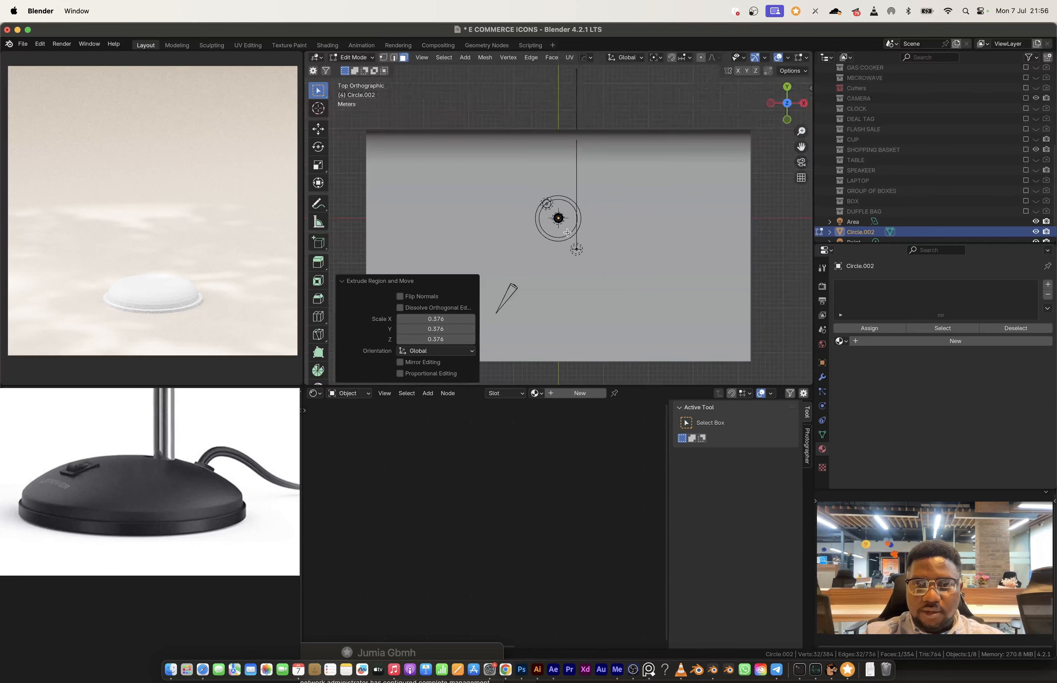
scroll(567, 232, "up", 4)
key("s")
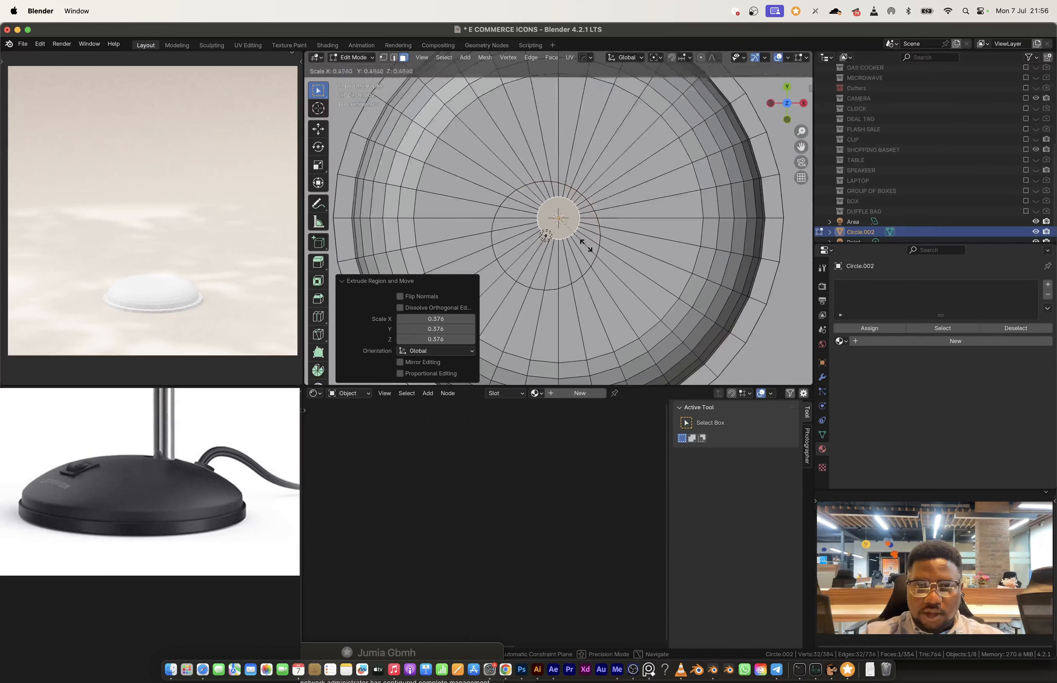
left_click(580, 243)
Step: Move the small inner face along Y by about 0.38 m, towards the back of the base
key("g")
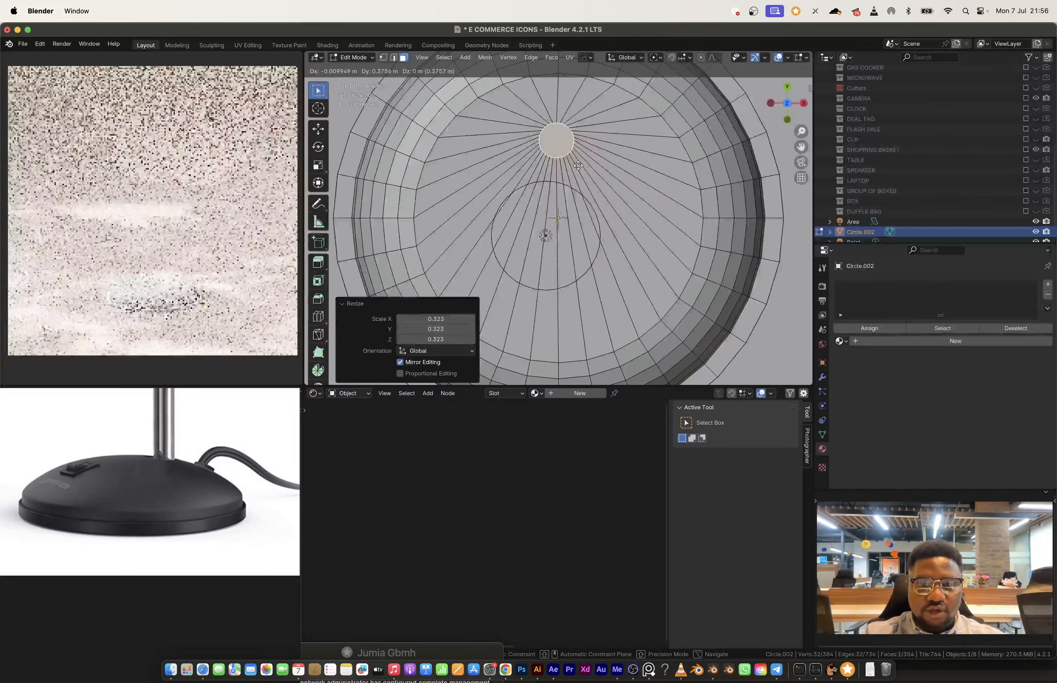
key("y")
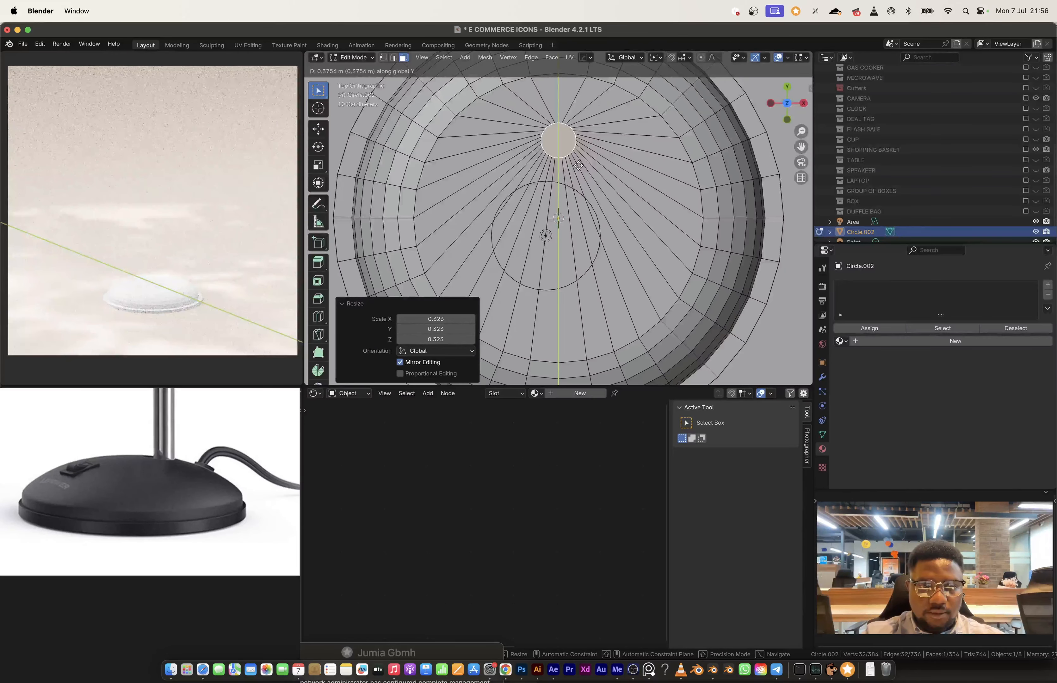
left_click(578, 165)
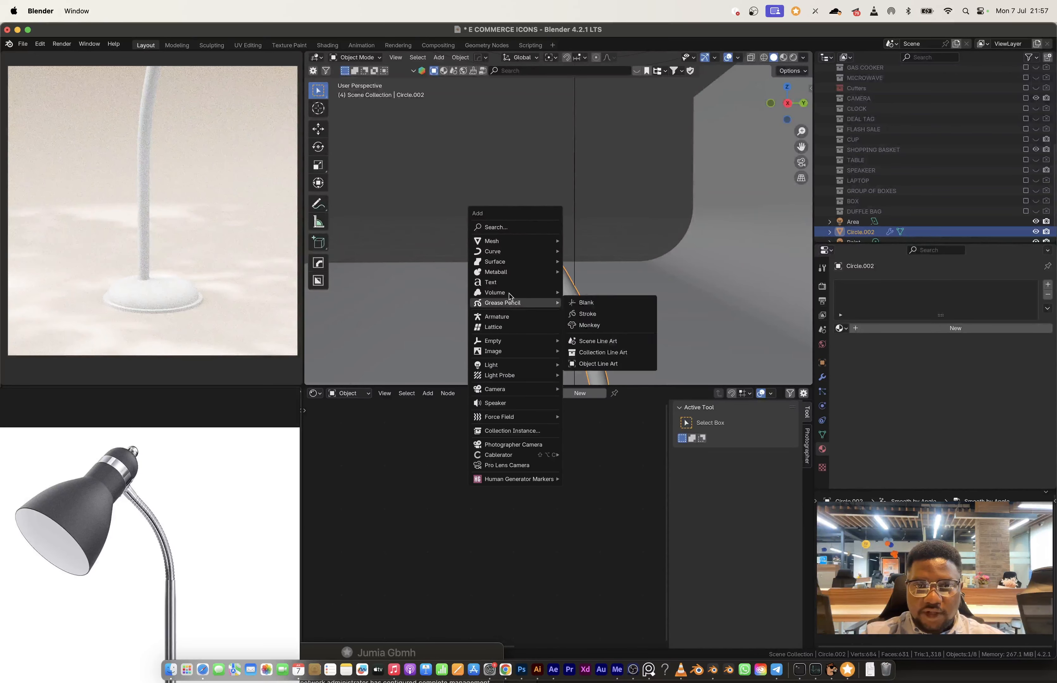
Step: Add a 32-vertex mesh cylinder with 1 m radius and 2 m depth at the tip of the curved stem
mouse_move(508, 256)
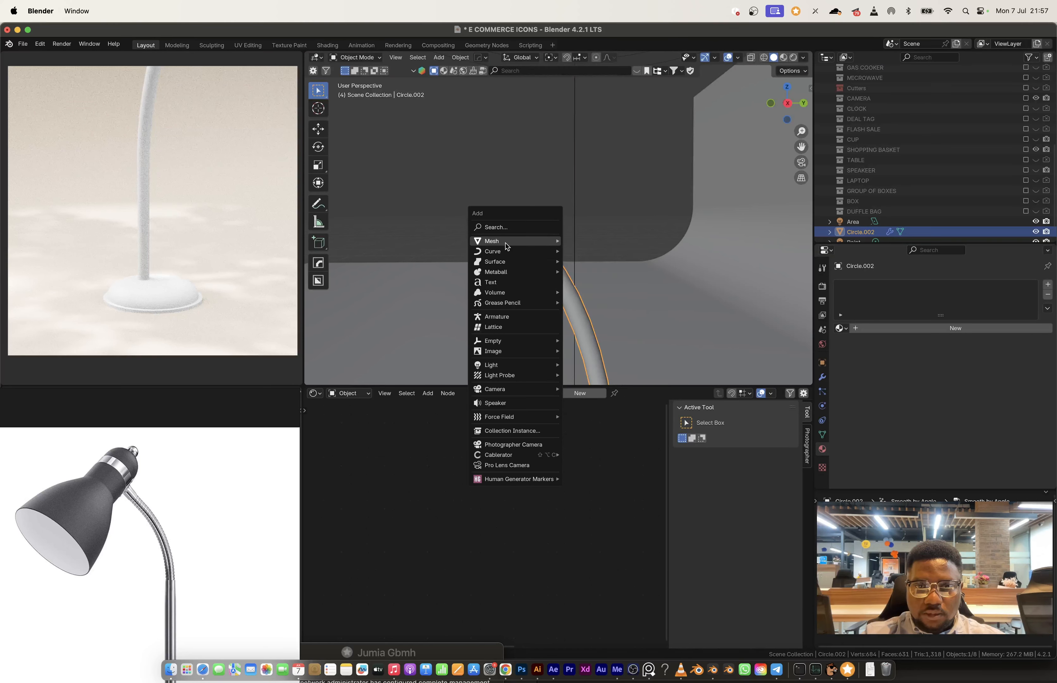
left_click(591, 292)
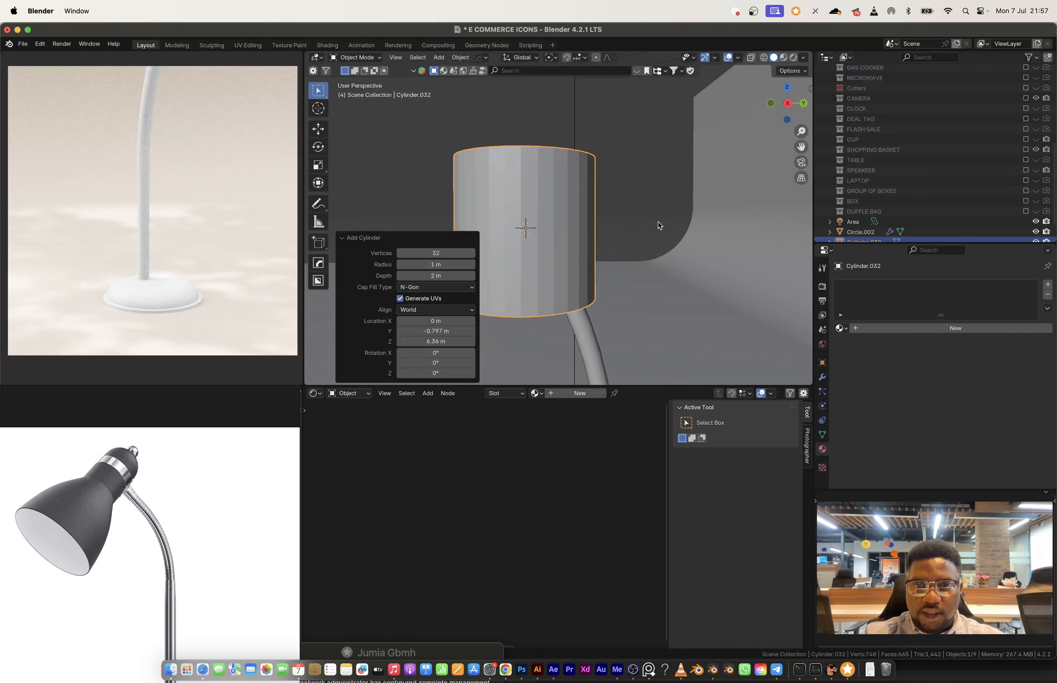
Step: Rotate the cylinder -51.2° in the side view to follow the lamp head's tilt and scale it down to about 0.45
left_click(803, 104)
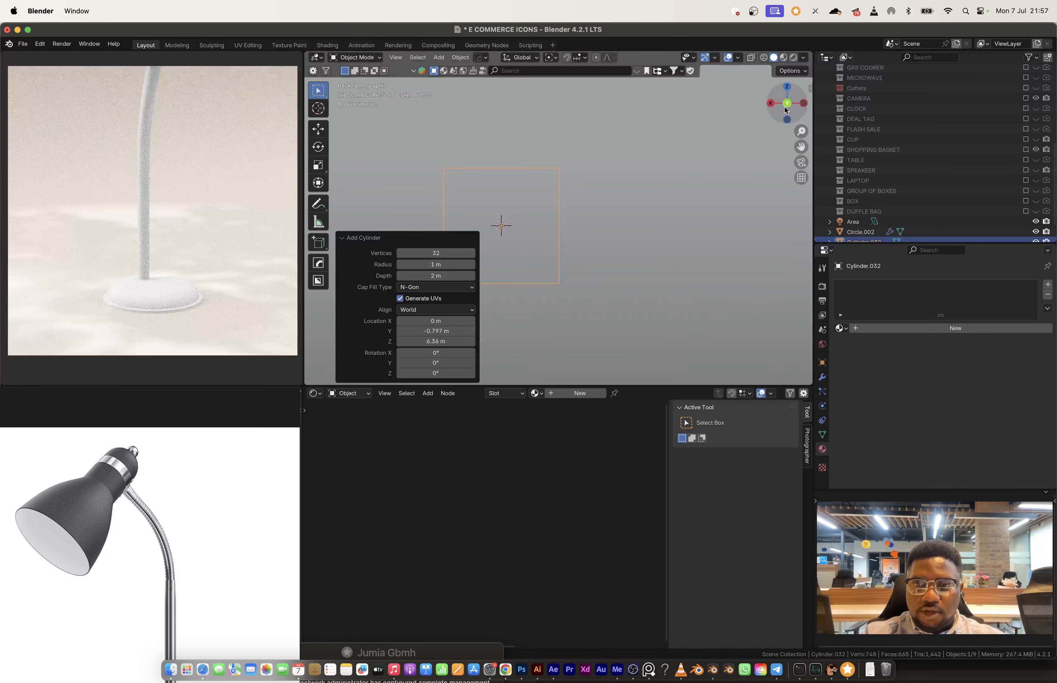
left_click(803, 103)
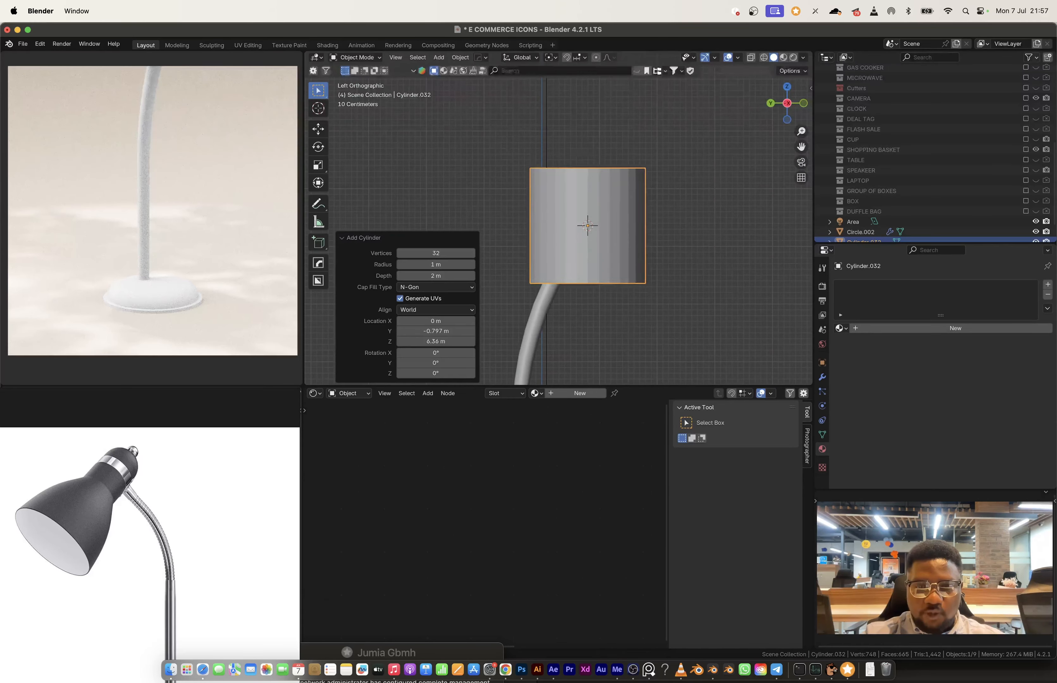
key("r")
left_click(694, 255)
key("s")
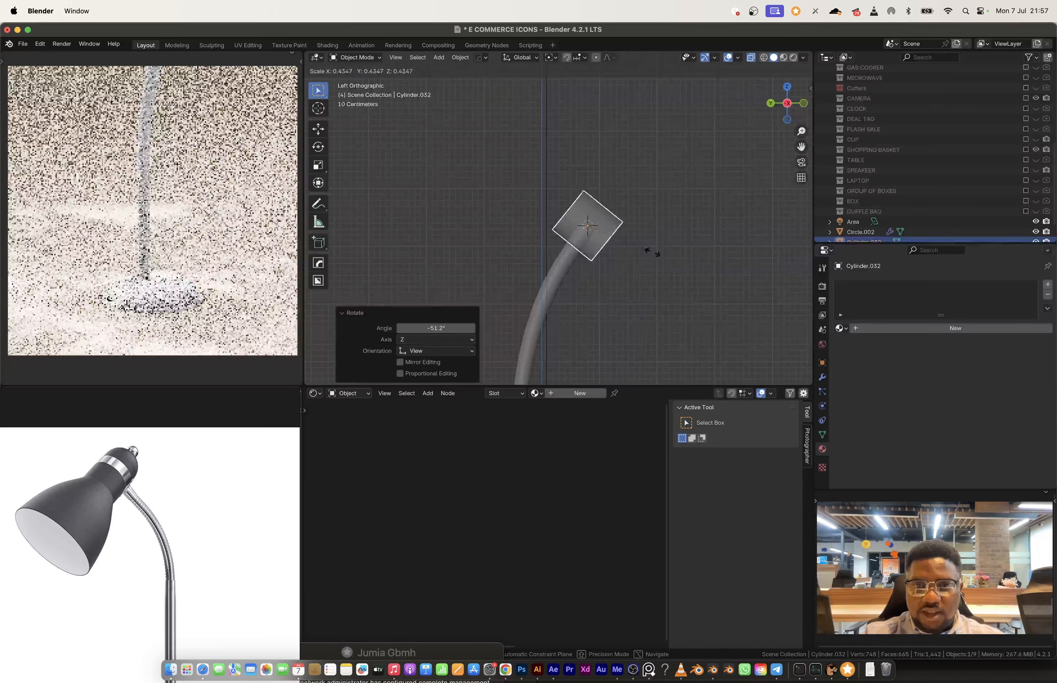
left_click(651, 253)
Step: Lengthen the cylinder by sliding its outer end face along the side edges, away from the stem, by a factor of about 0.7
key("Tab")
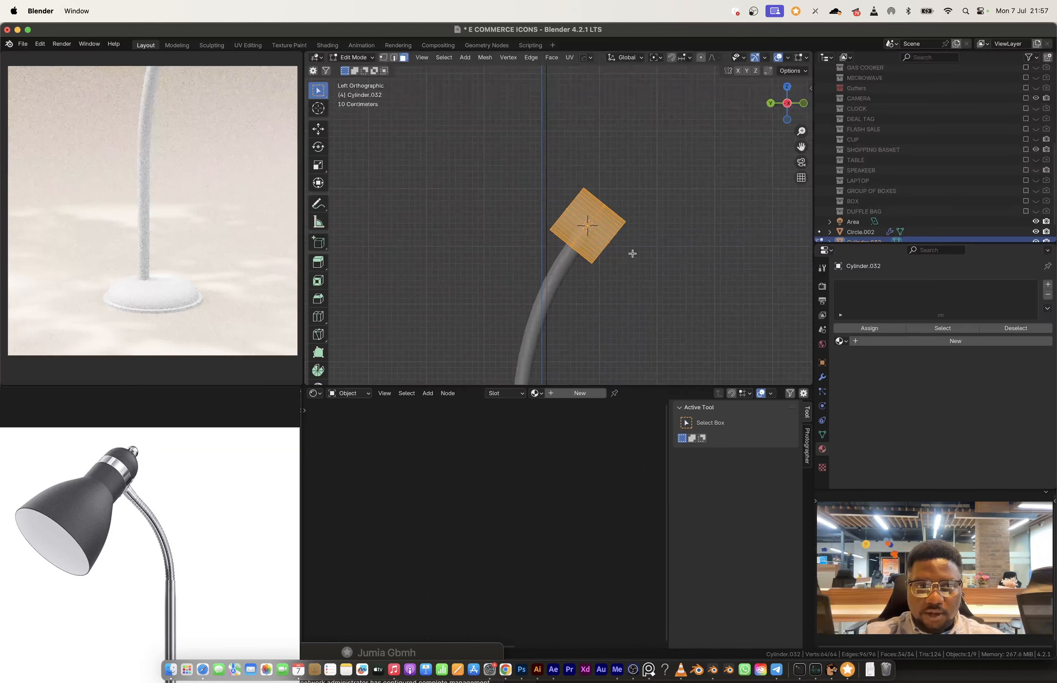
mouse_move(633, 253)
middle_mouse_down()
mouse_move(561, 243)
mouse_move(647, 263)
middle_mouse_up()
left_click(622, 247)
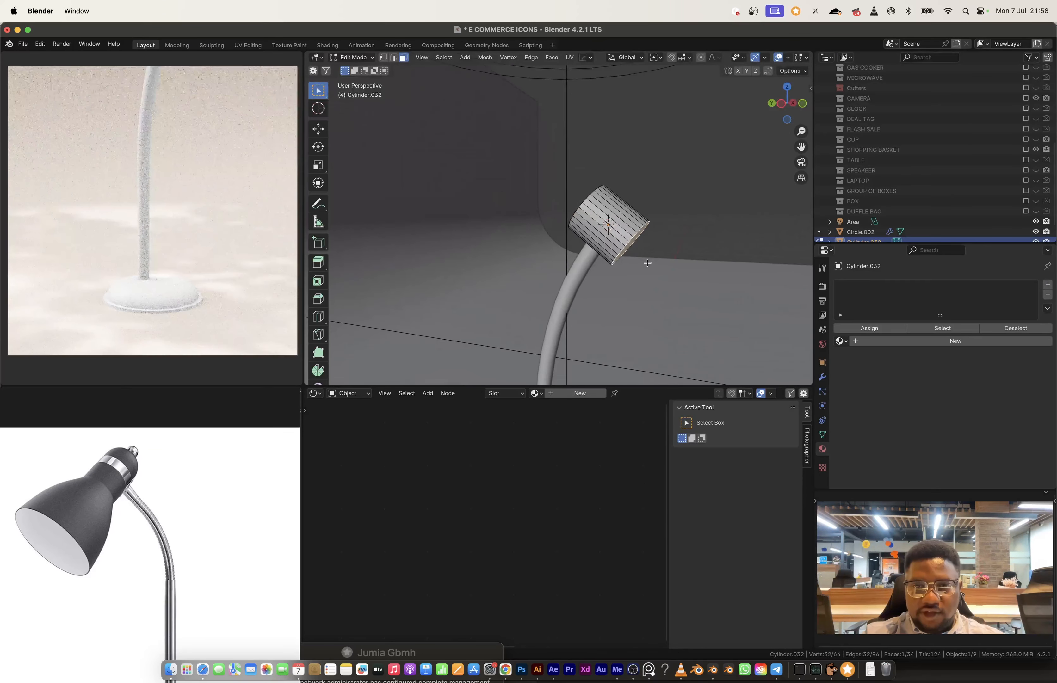
key("g")
key("g")
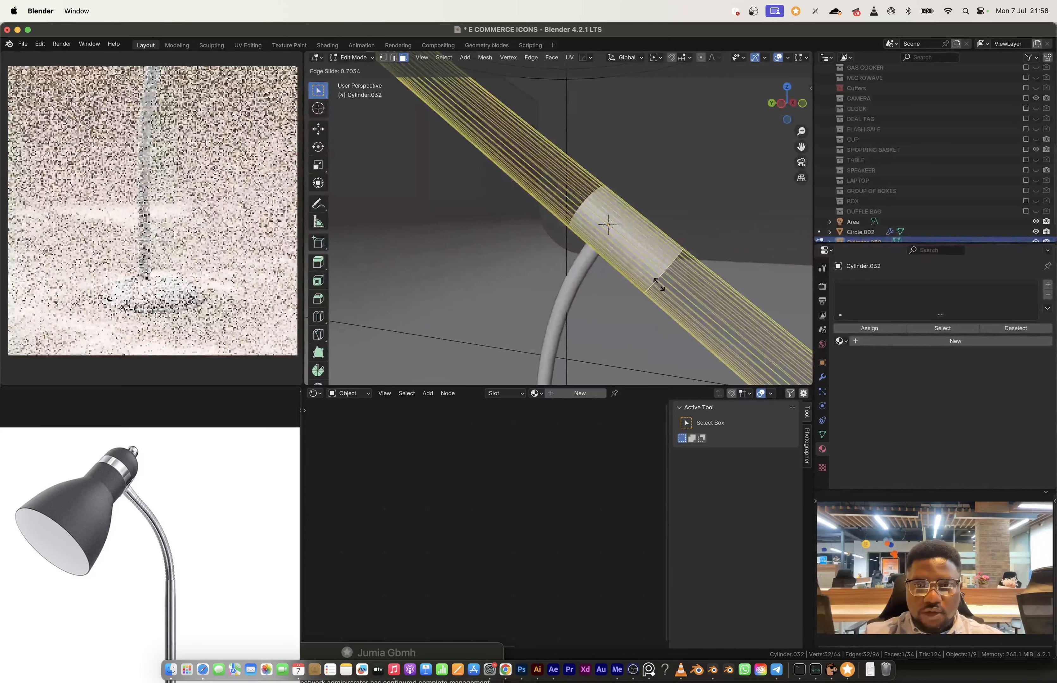
left_click(659, 284)
Step: Apply the cylinder's scale and round its cap nearest the stem with a 6-segment bevel of about 0.29 m
middle_click_drag(659, 285, 642, 243)
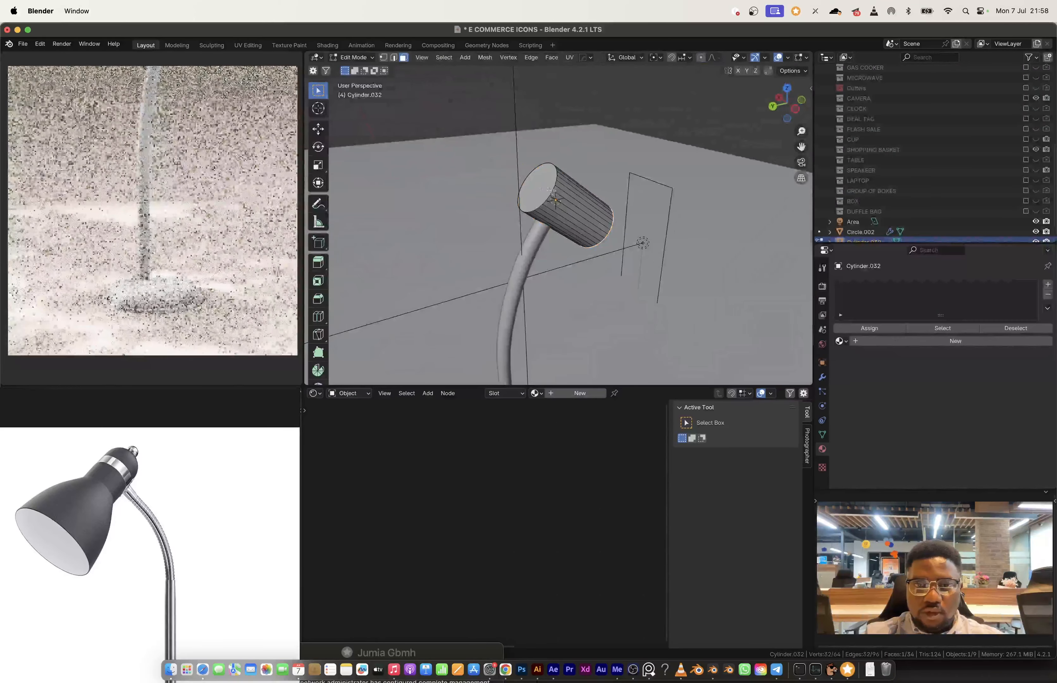
key("Tab")
key("ctrl+a")
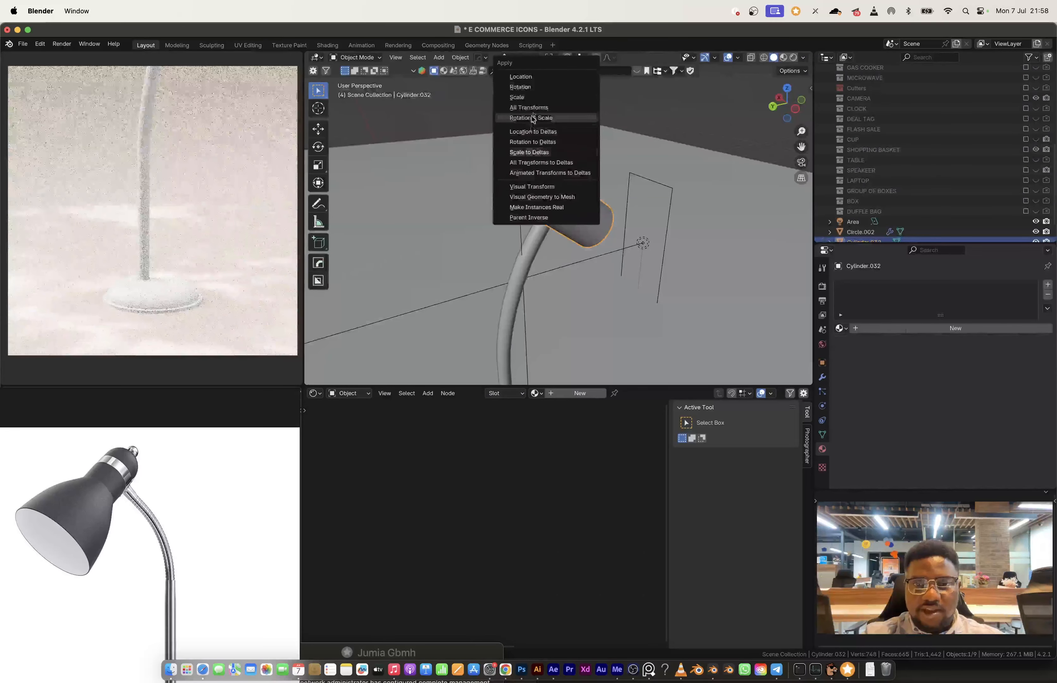
left_click(536, 98)
key("Tab")
key("ctrl+b")
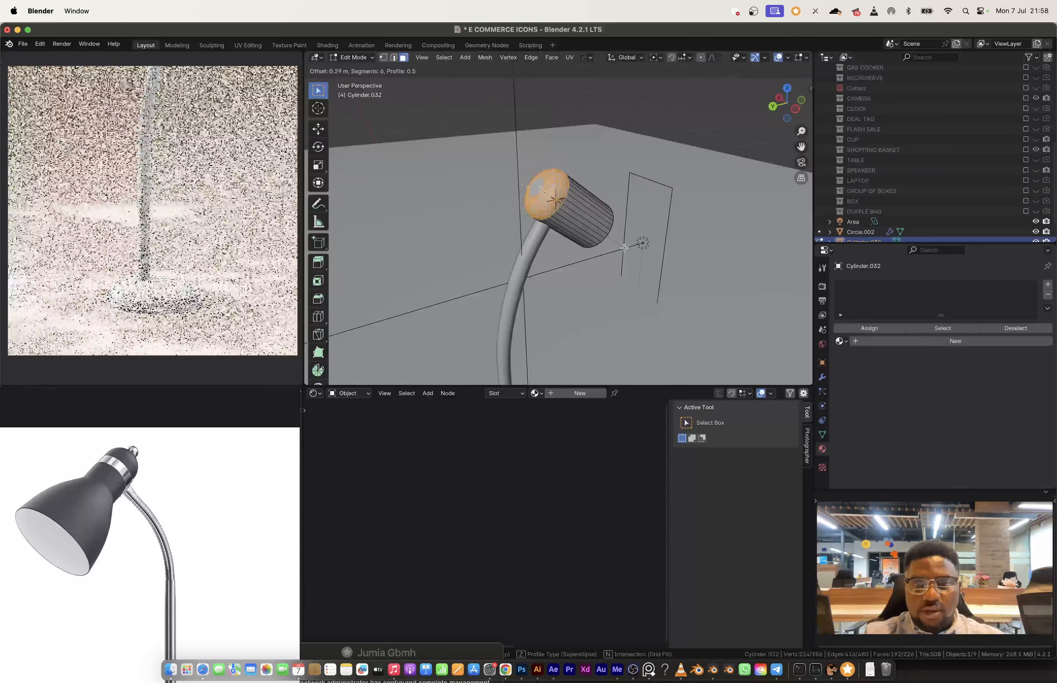
left_click(625, 248)
key("Tab")
middle_click_drag(616, 221, 602, 218)
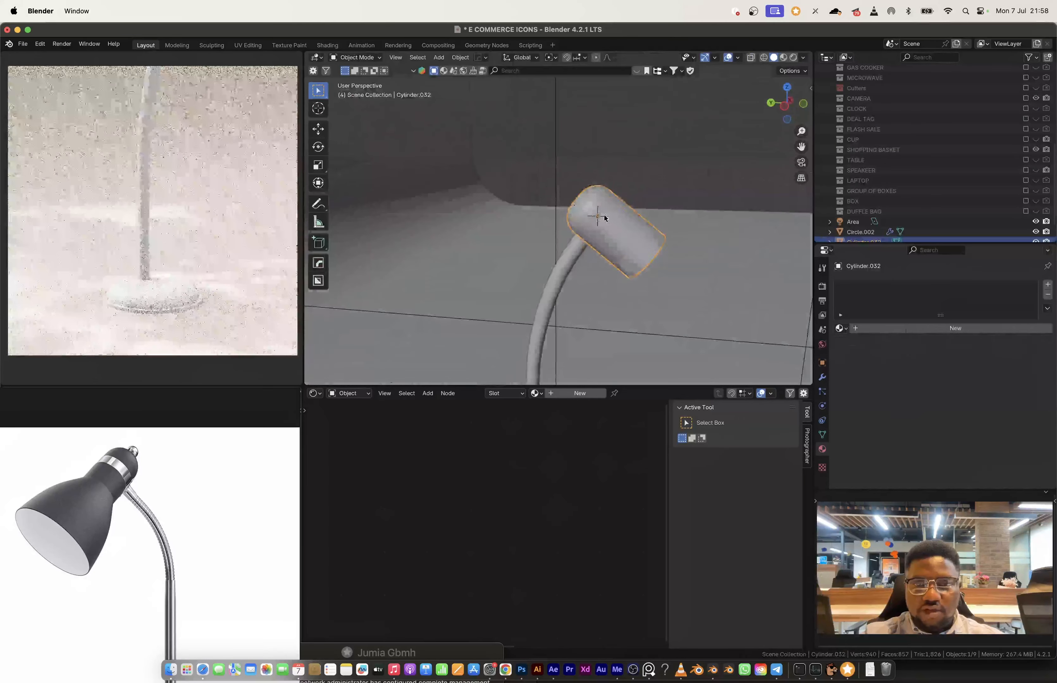
Step: Add one loop cut around the lamp head's side, slid towards the rounded end with a factor of -0.591
key("Tab")
key("ctrl+r")
left_click(602, 216)
left_click(598, 206)
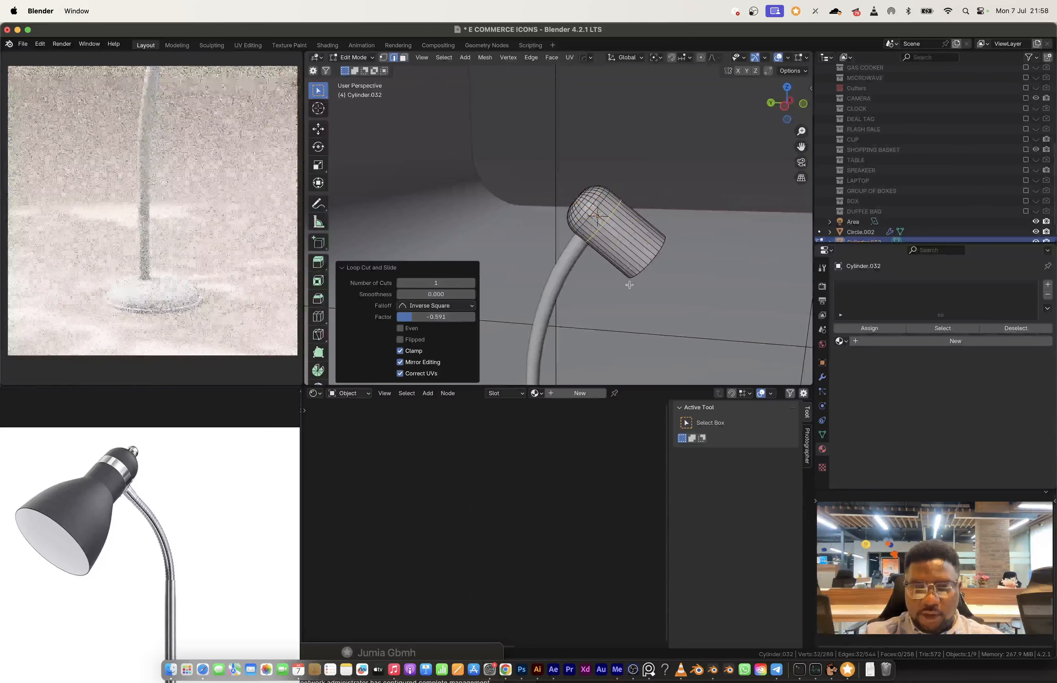
Step: Bevel the lamp head's edge loop into a 0.0703 m band with 1 segment and extrude it outward along normals by about 0.03 m
key("ctrl+b")
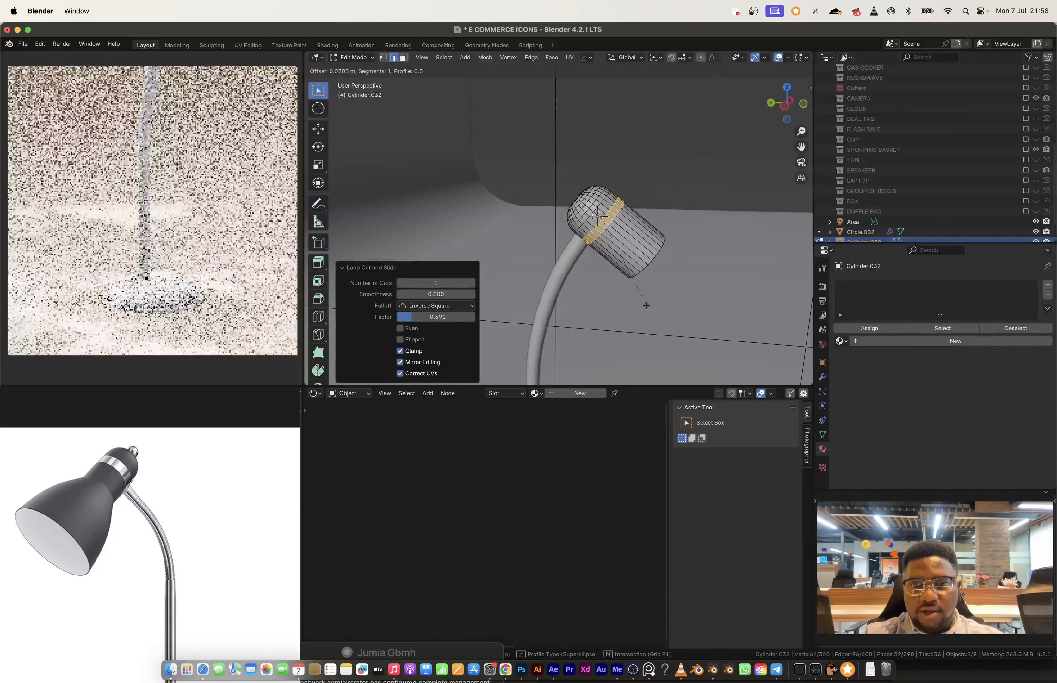
left_click(646, 306)
key("alt+e")
left_click(618, 238)
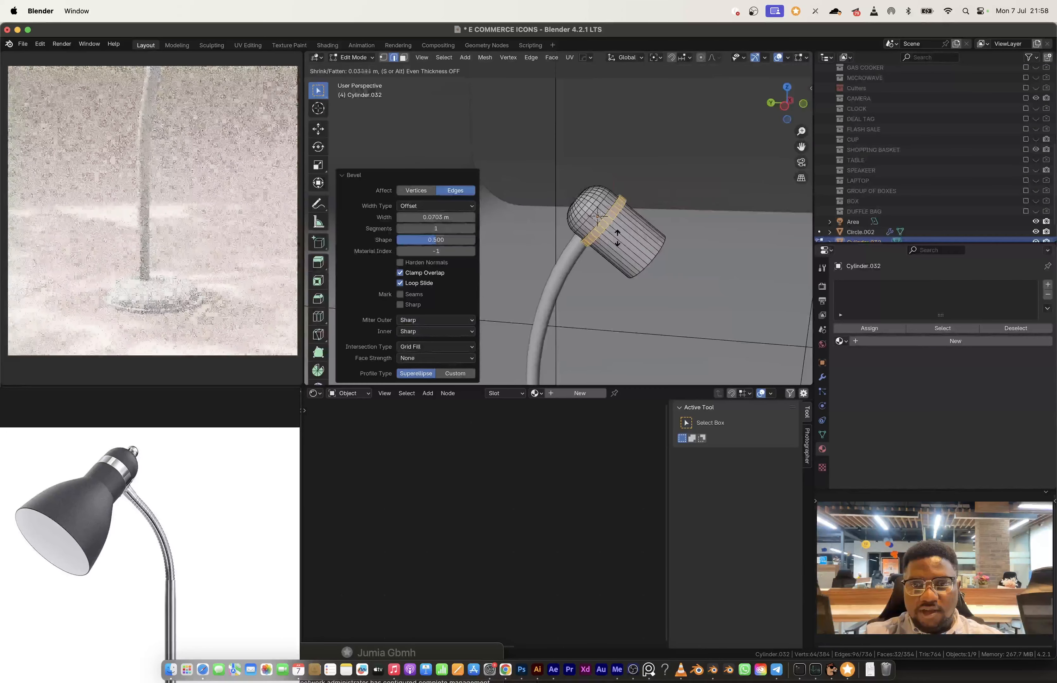
left_click(617, 239)
key("Tab")
Step: Extrude the lamp head's flat end face 1.897 m along its normal in the side view and scale it up by 2.476 to flare the shade
middle_click_drag(617, 239, 595, 227)
key("Tab")
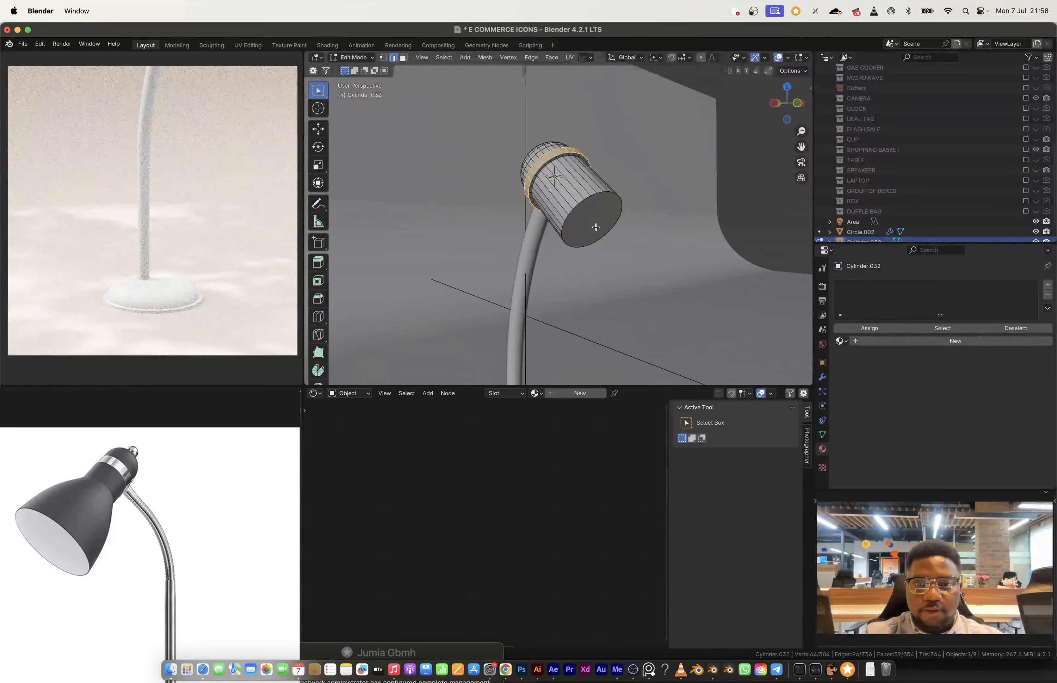
key("3")
left_click(596, 223)
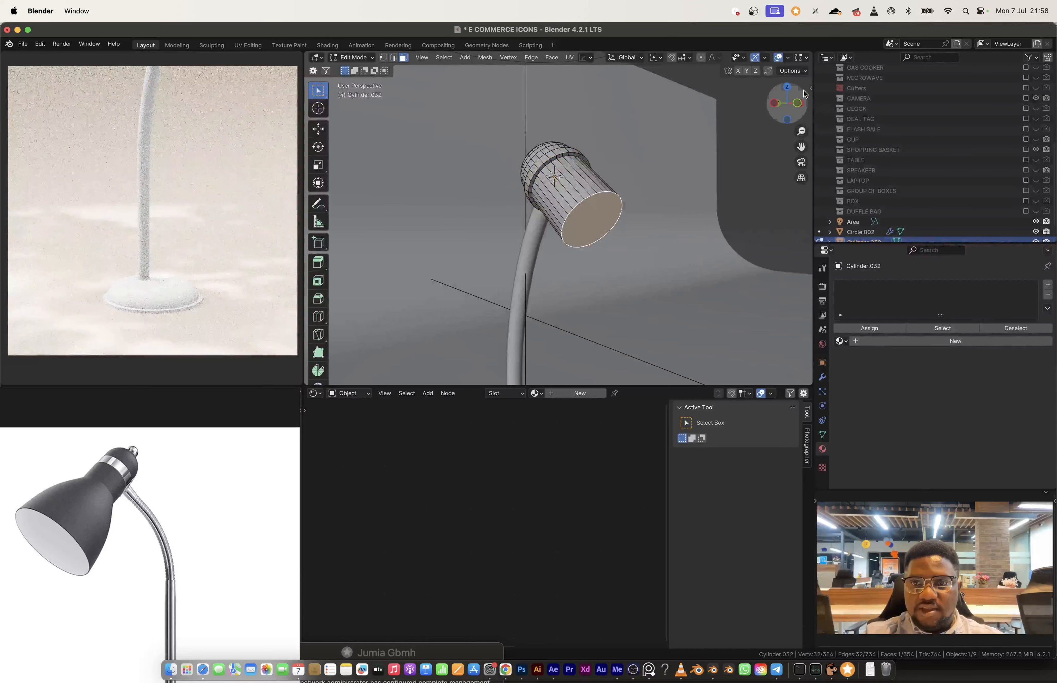
left_click(775, 104)
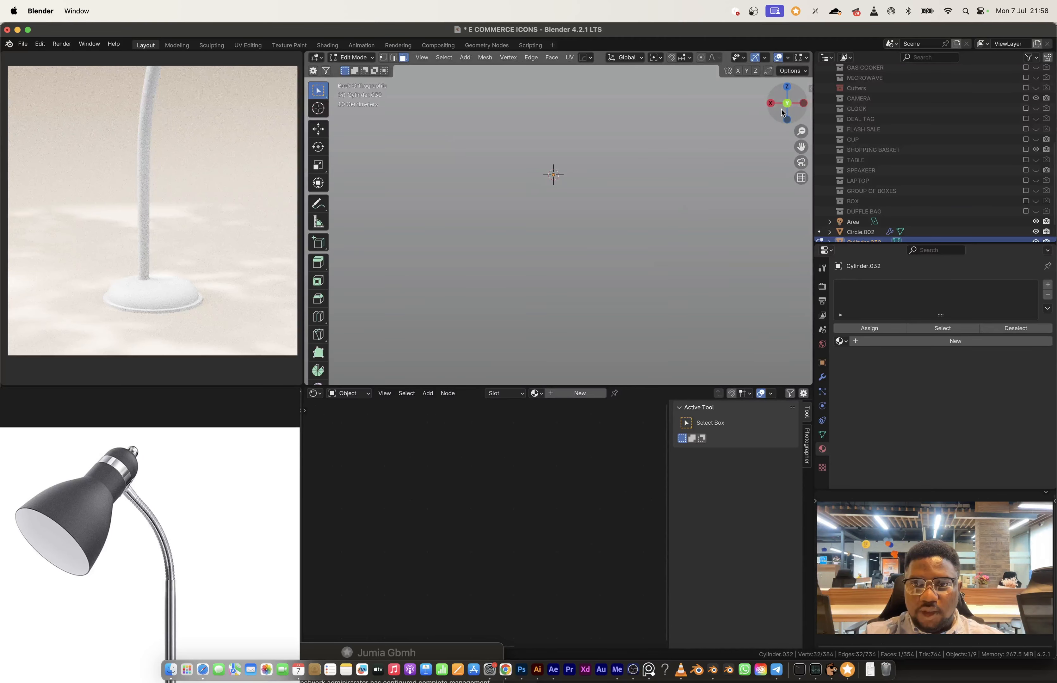
left_click(803, 108)
middle_click_drag(628, 194, 565, 166, "shift")
key("e")
left_click(657, 253)
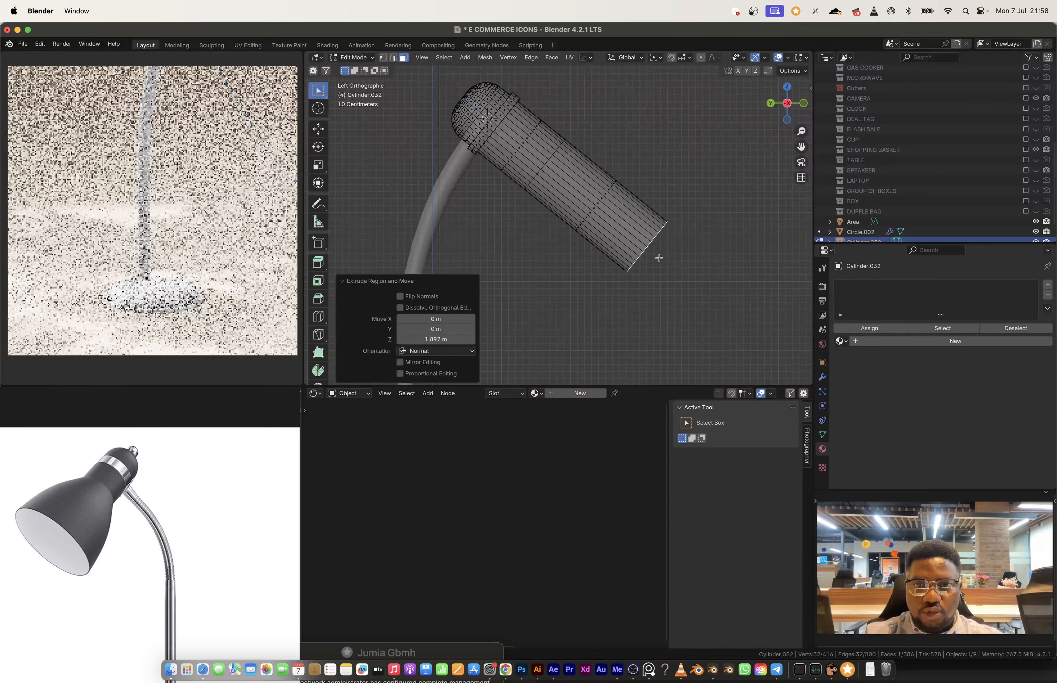
key("s")
left_click(724, 248)
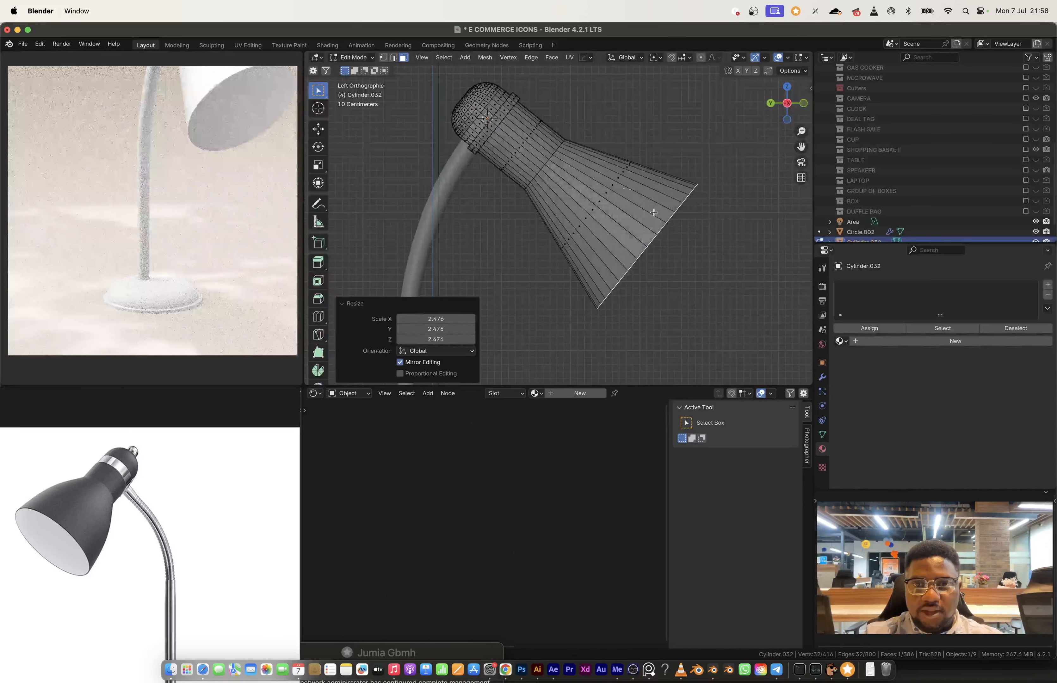
Step: Add a centred loop cut around the flared shade, scale it by 1.337 and bevel it about 0.46 m with 1 segment for a rounded profile
key("ctrl+r")
left_click(626, 184)
right_click(693, 231)
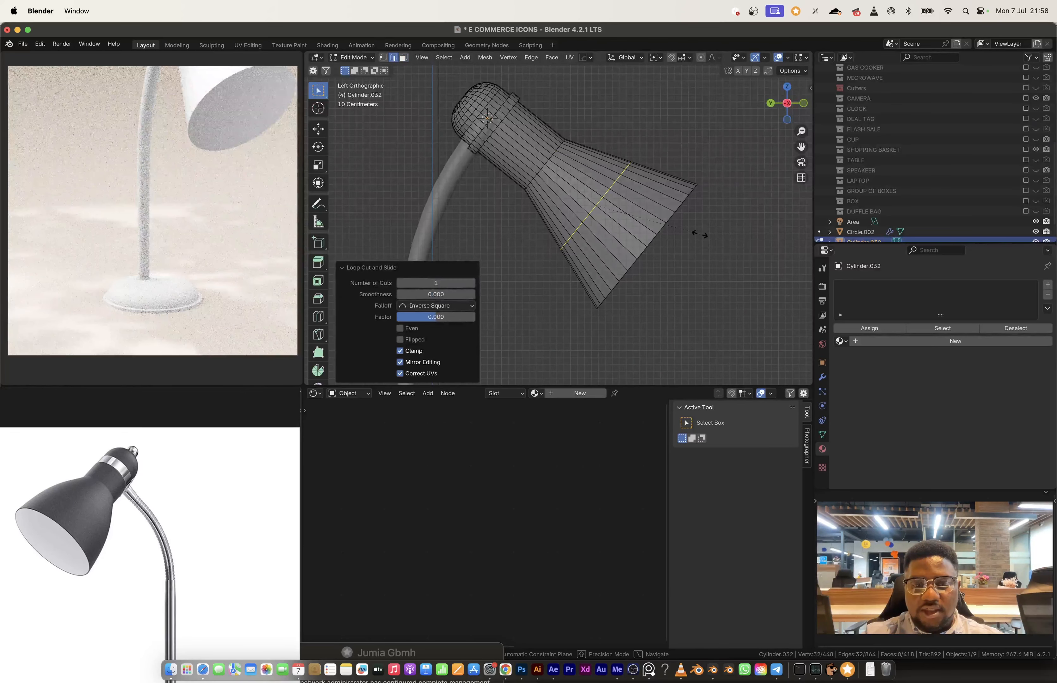
key("s")
left_click(728, 240)
key("ctrl+b")
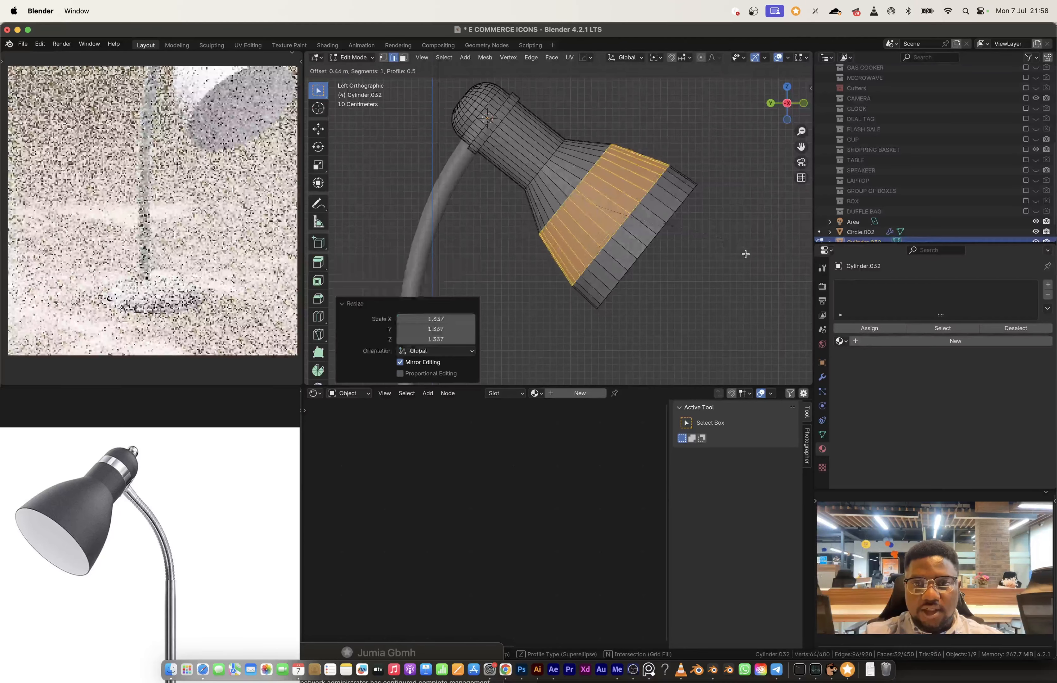
left_click(745, 254)
key("Tab")
Step: Scale the lamp's head together with its stem and base to 0.605
scroll(604, 212, "down", 3)
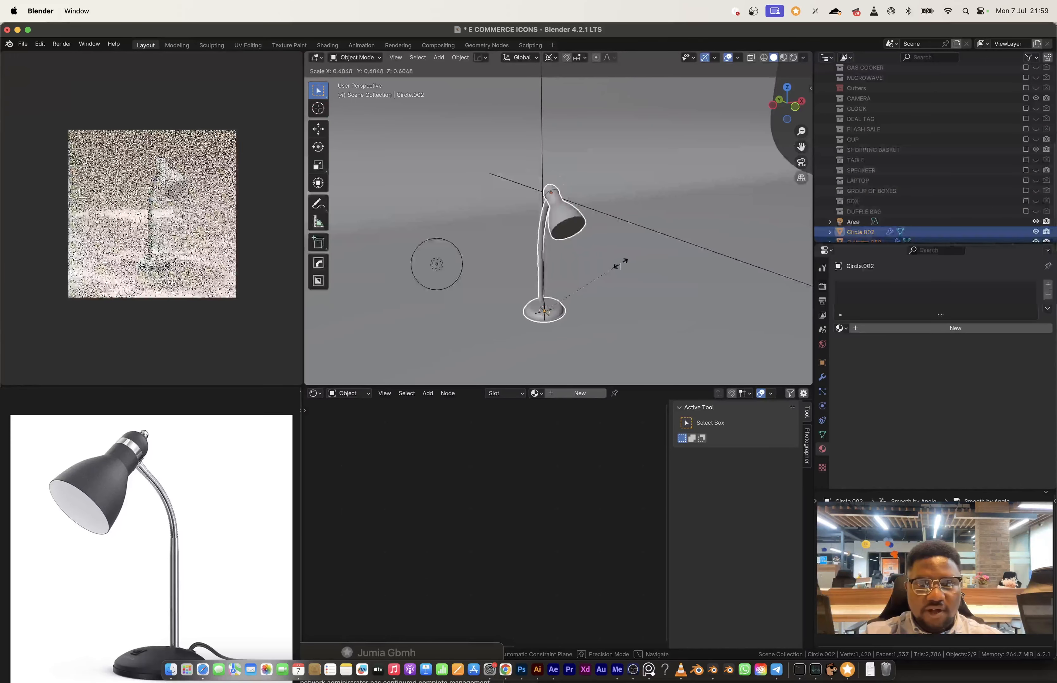
left_click(621, 263)
scroll(570, 226, "up", 2)
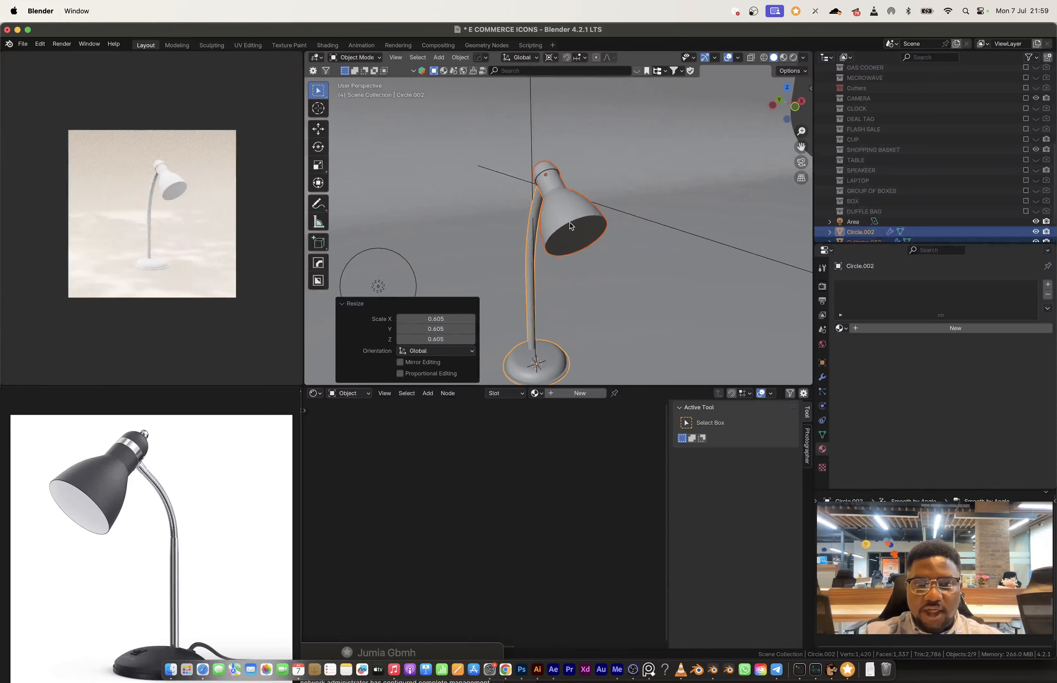
Step: Change the pivot point and inset the face at the shade's wide opening by extruding it in place and scaling it to 0.786
scroll(569, 226, "up", 3)
left_click(584, 226)
key("Tab")
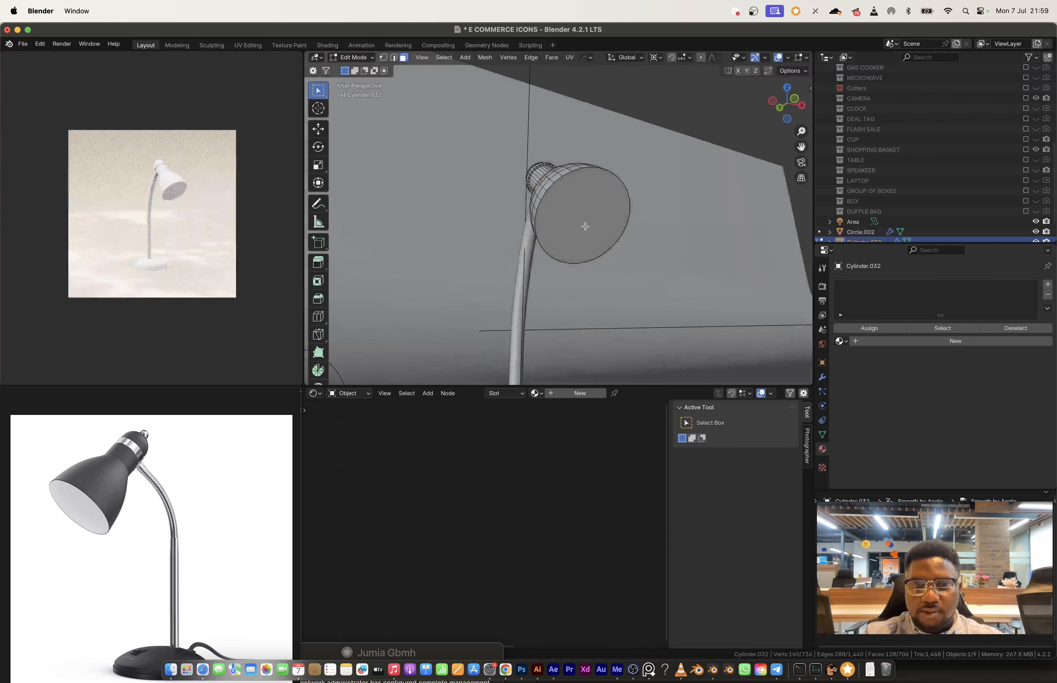
left_click(577, 204)
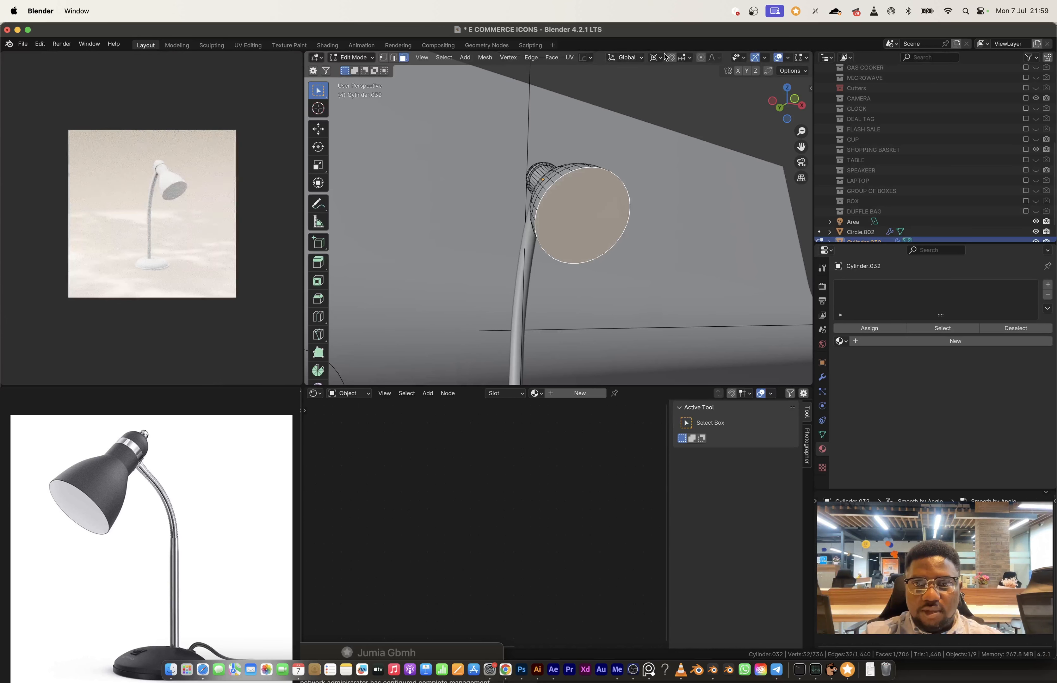
left_click(656, 61)
left_click(684, 83)
key("e")
key("s")
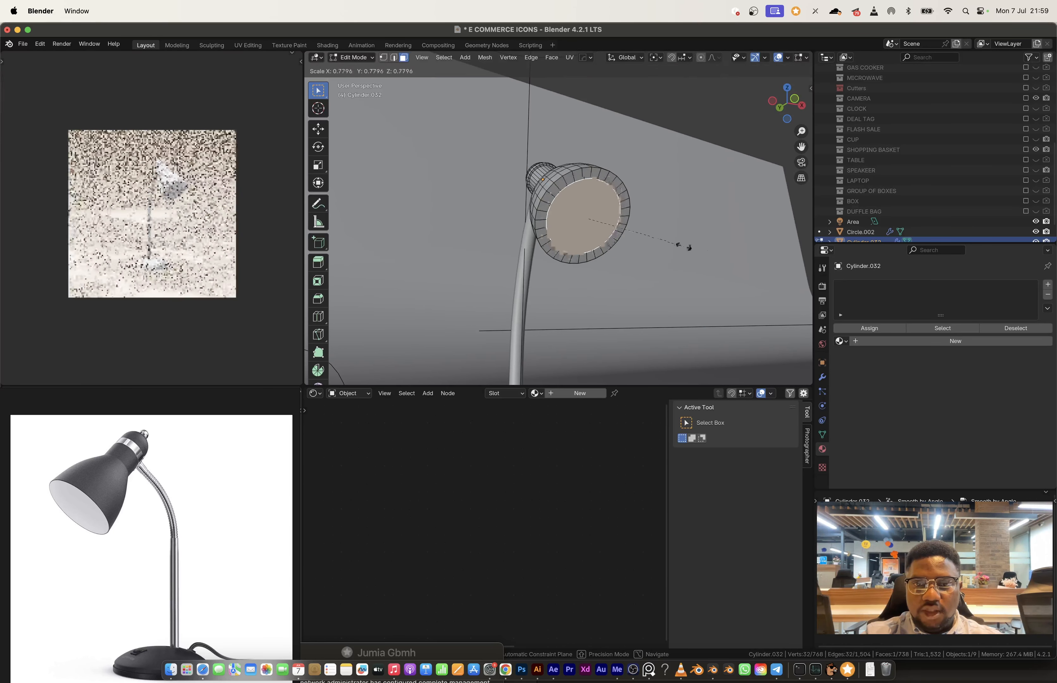
left_click(688, 247)
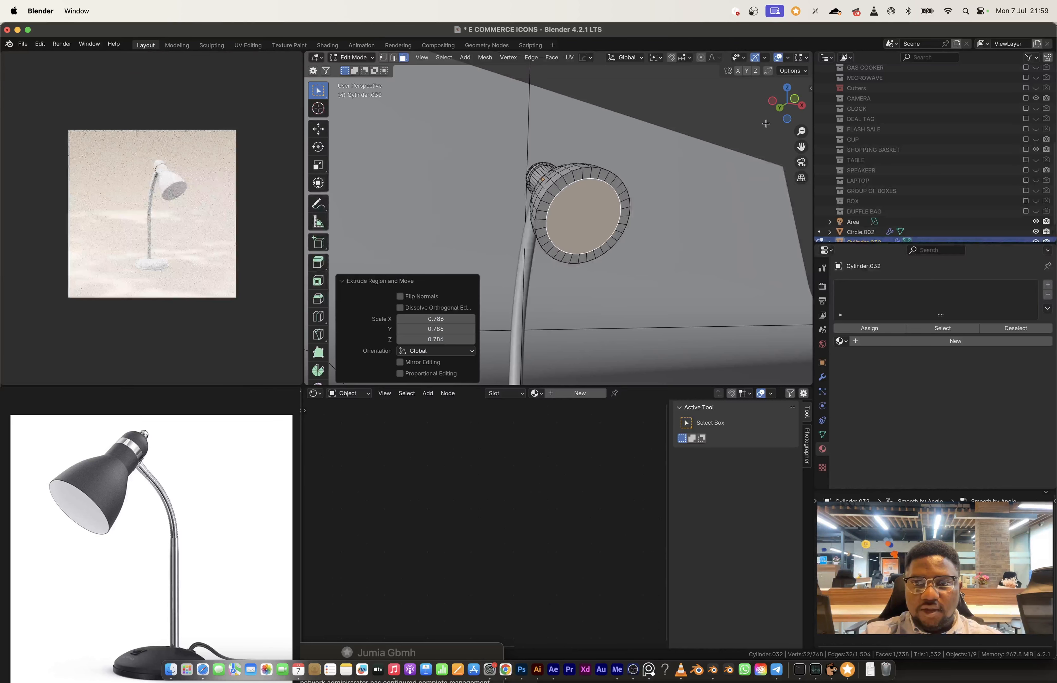
Step: Extrude the inset face about 0.725 m into the shade in the side view and scale it to 0.493 to hollow it out
left_click(773, 103)
key("alt+z")
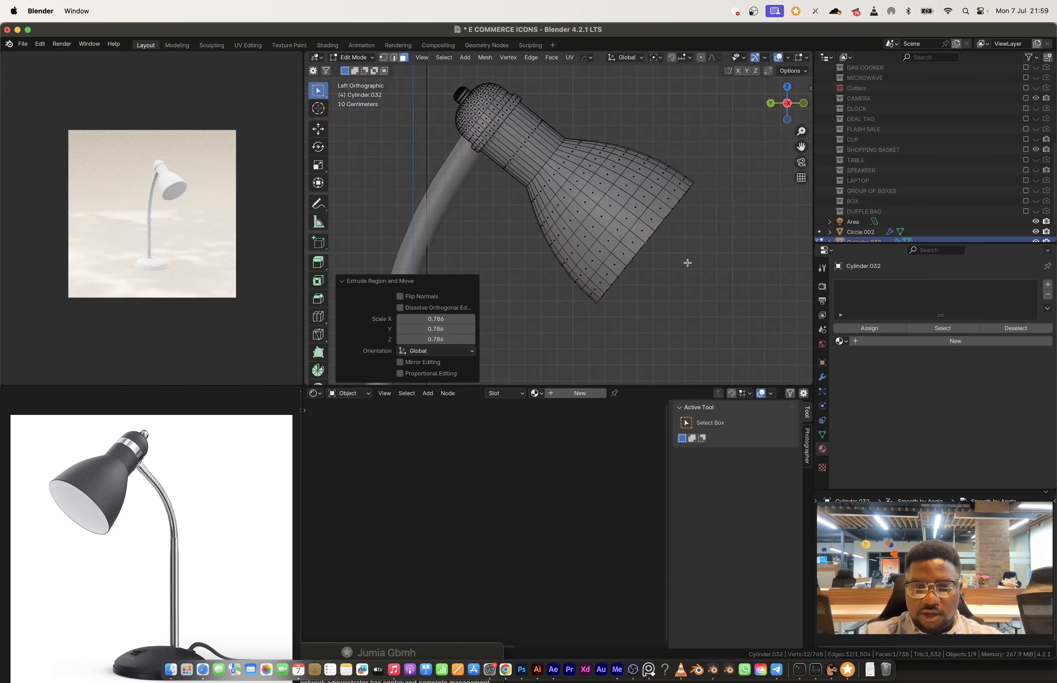
key("e")
left_click(595, 197)
key("s")
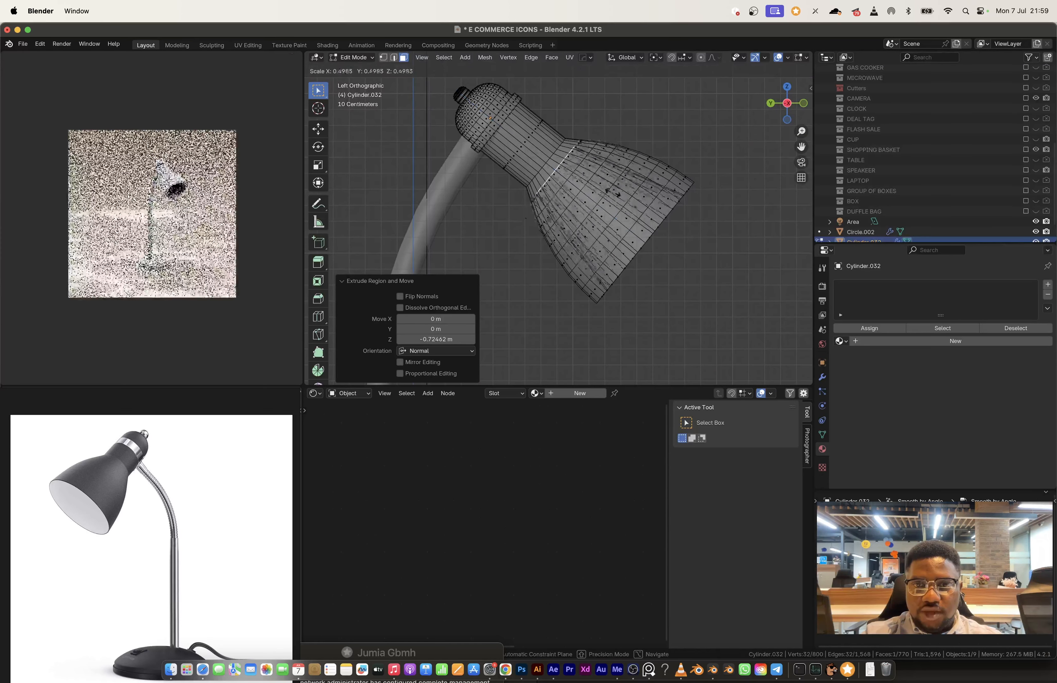
left_click(628, 180)
Step: Add a loop cut around the shade's inner wall, scale it by 1.241 and bevel it to follow the outer curve
key("2")
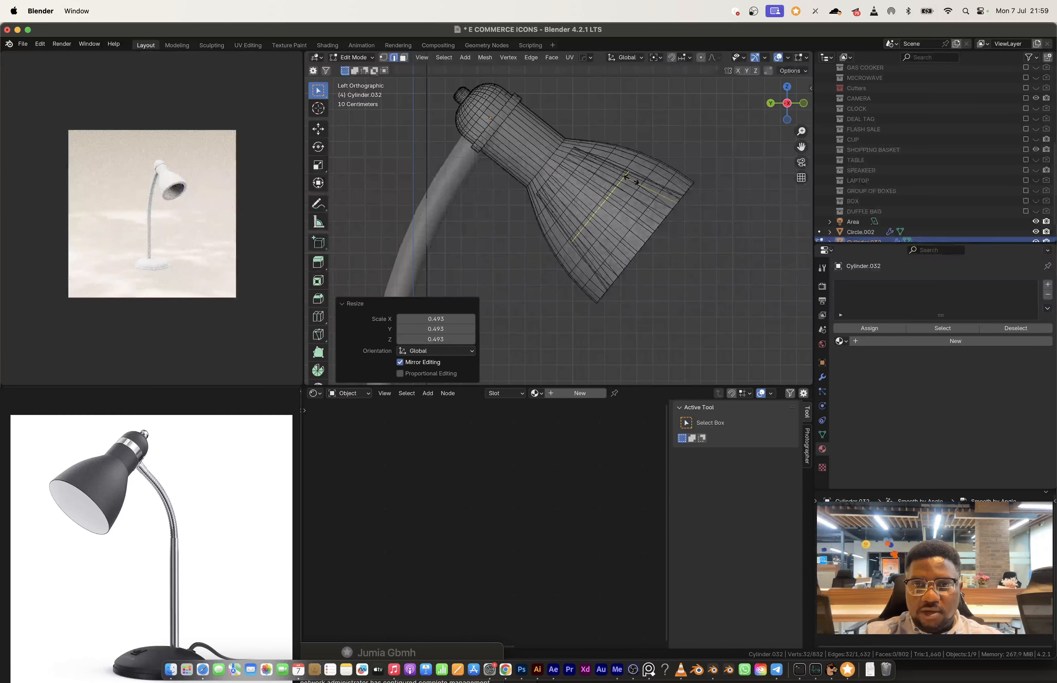
left_click(631, 180)
key("s")
left_click(746, 181)
key("ctrl+b")
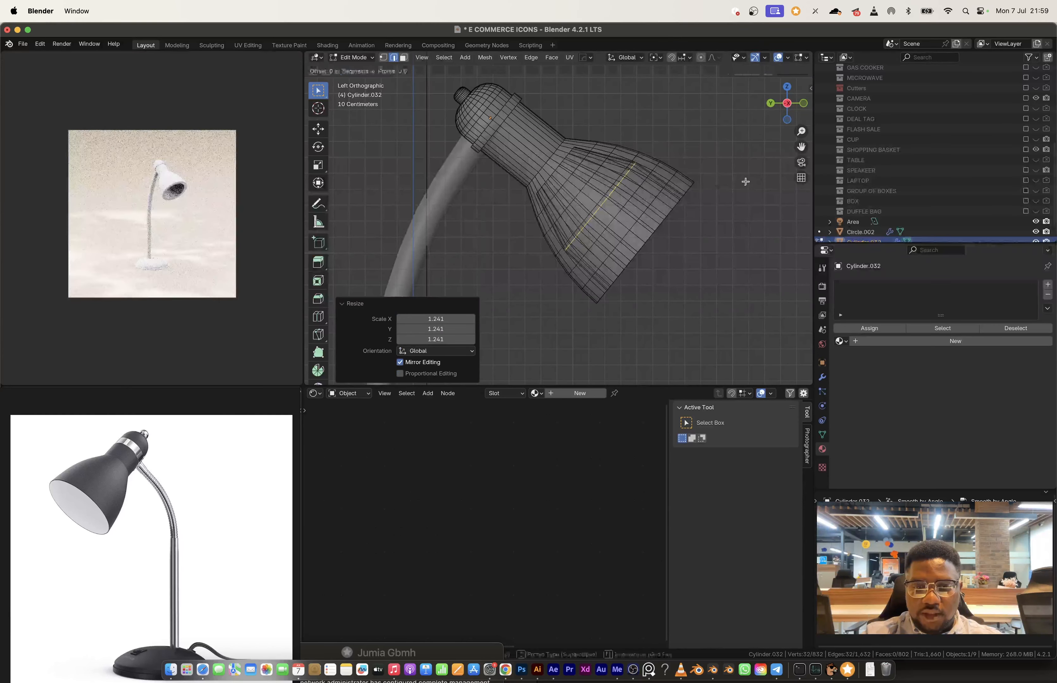
left_click(766, 187)
key("Tab")
middle_click_drag(721, 187, 651, 185)
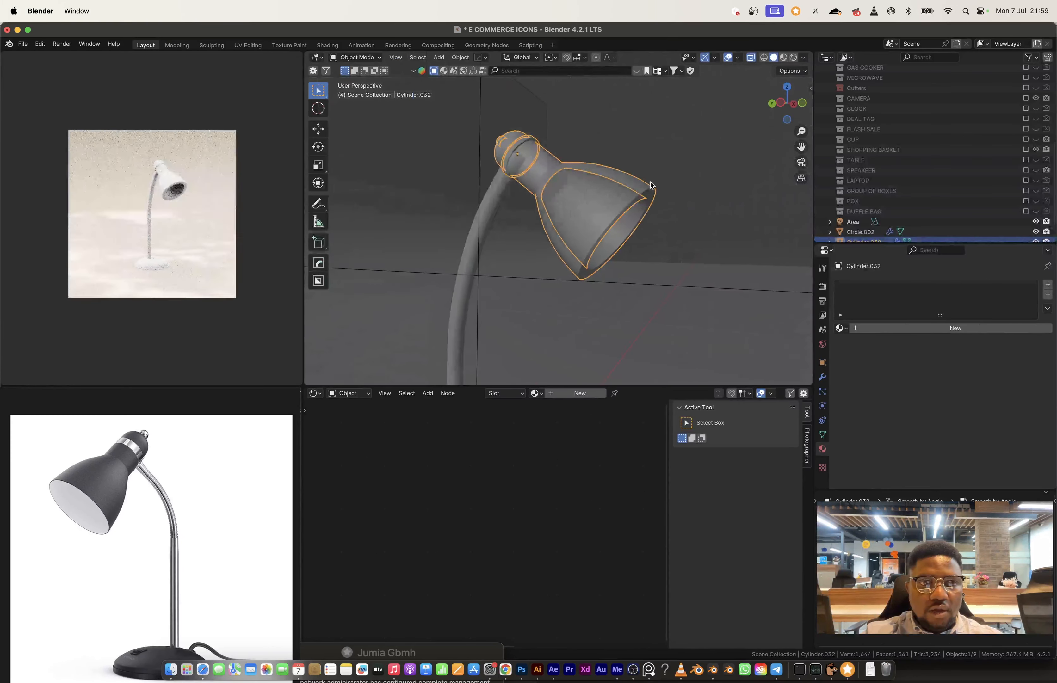
scroll(651, 186, "up", 2)
scroll(644, 203, "down", 4)
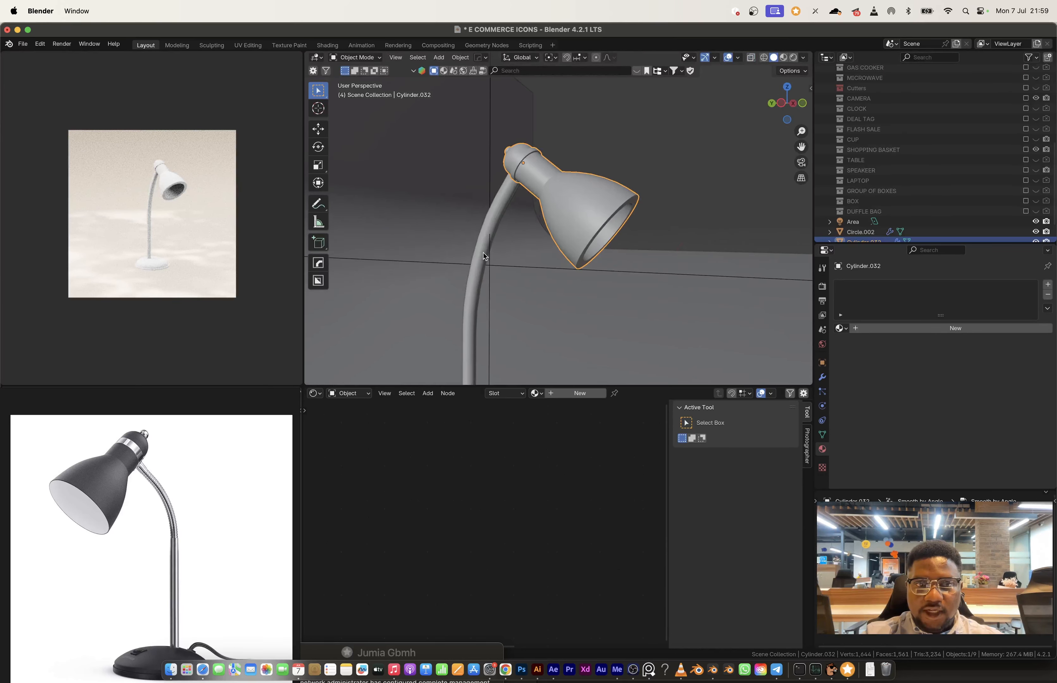
Step: Select all the side faces along the lamp's stem and thin it by extruding them along normals with an offset of -0.0356 m
left_click(484, 256)
scroll(493, 293, "down", 4)
scroll(507, 332, "up", 5)
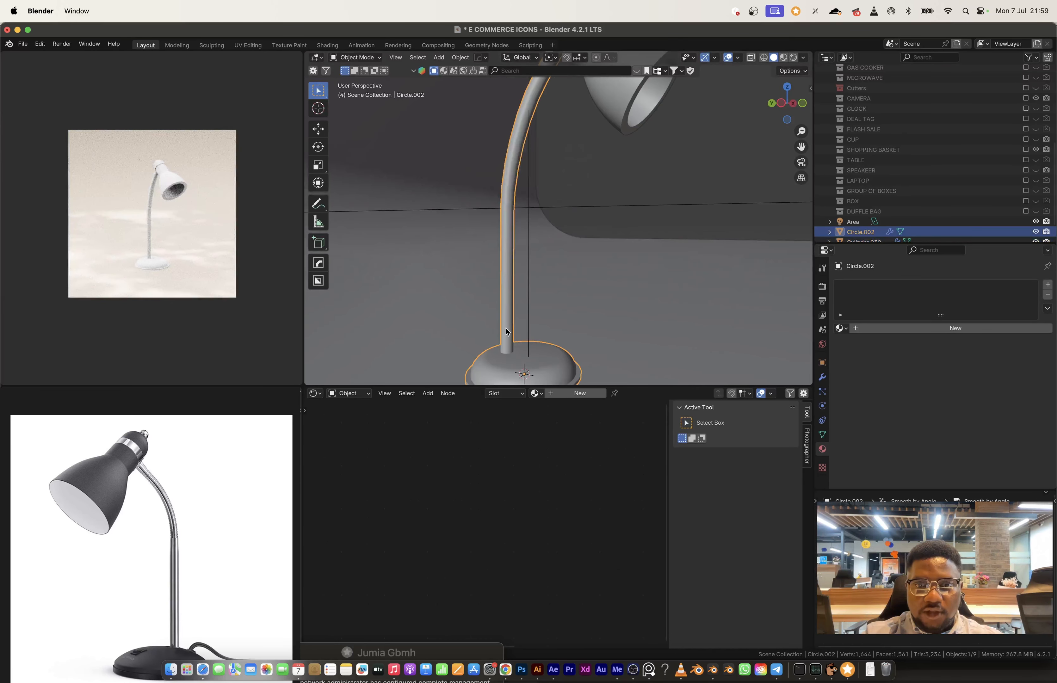
key("Tab")
left_click(508, 314, "alt")
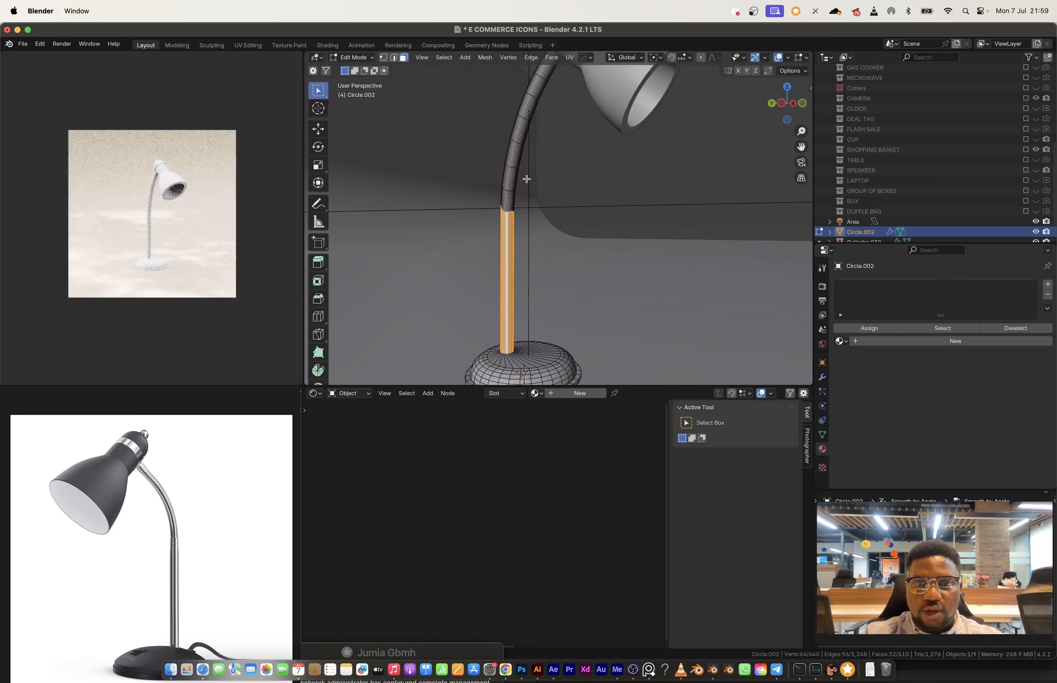
left_click(507, 198, "alt+shift")
left_click(509, 177, "alt+shift")
left_click(515, 154, "alt+shift")
left_click(522, 125, "alt+shift")
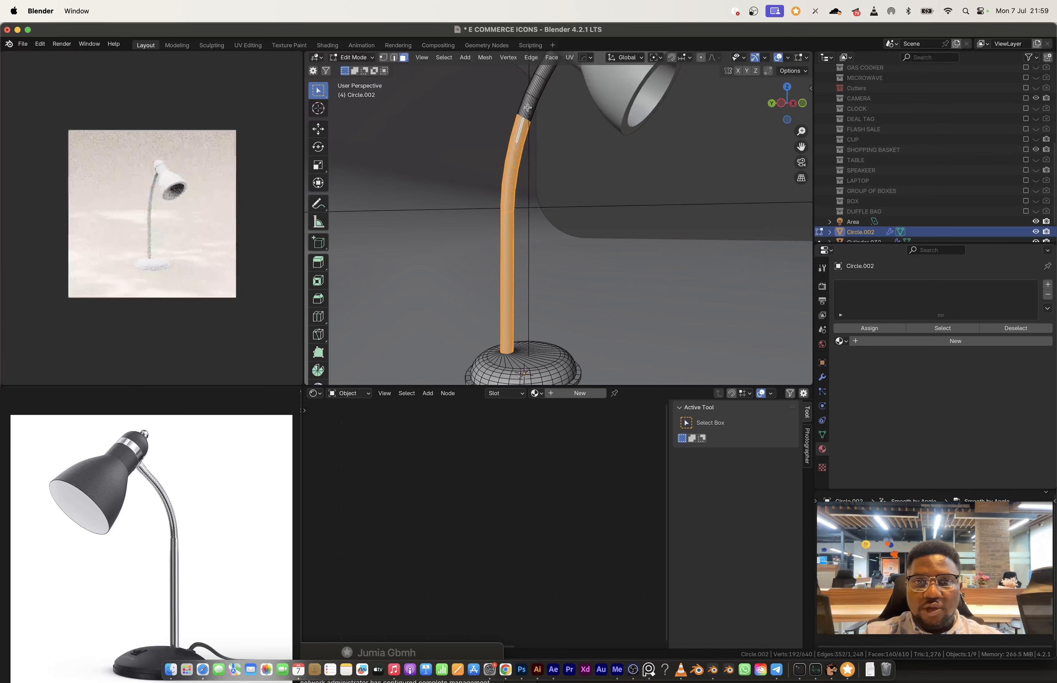
middle_click_drag(523, 125, 513, 186)
left_click(514, 163, "alt+shift")
key("alt+e")
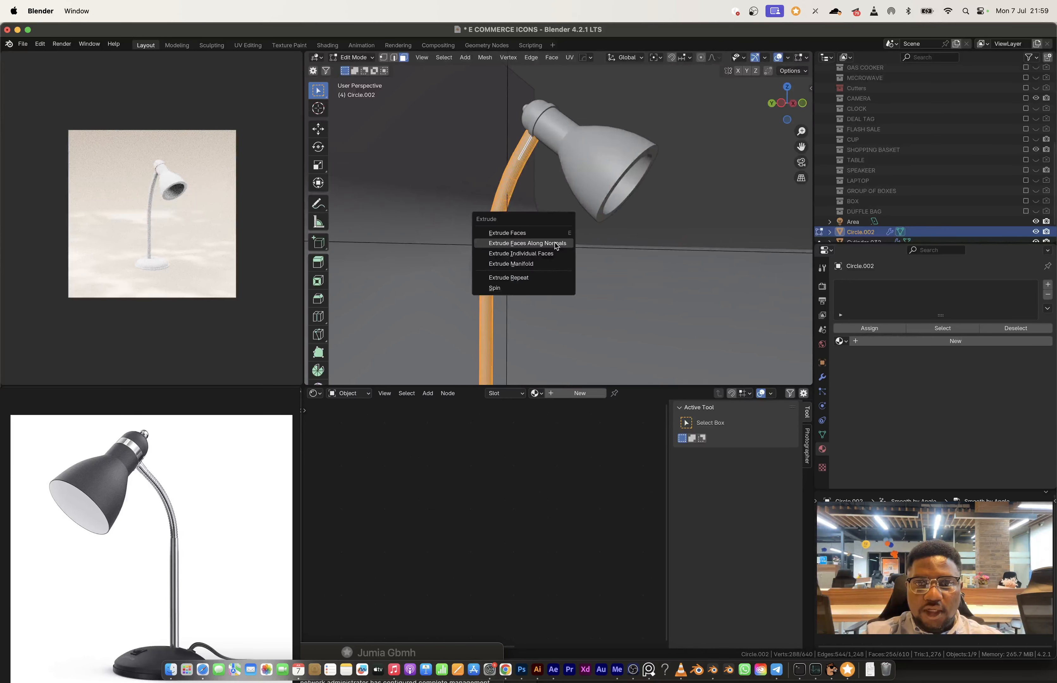
left_click(558, 243)
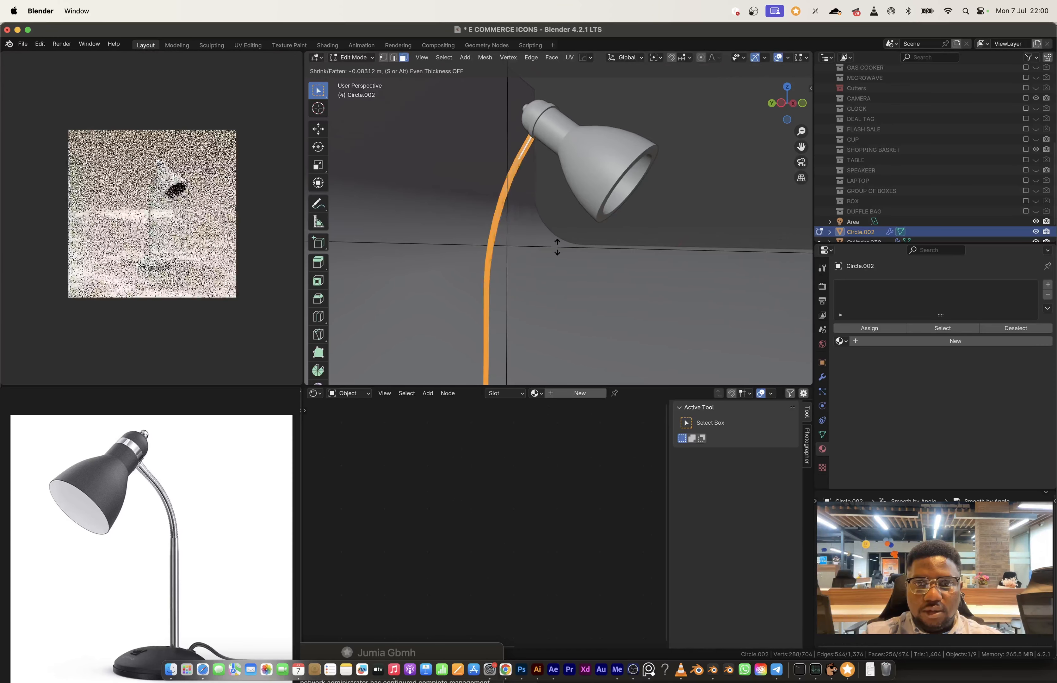
left_click(557, 247)
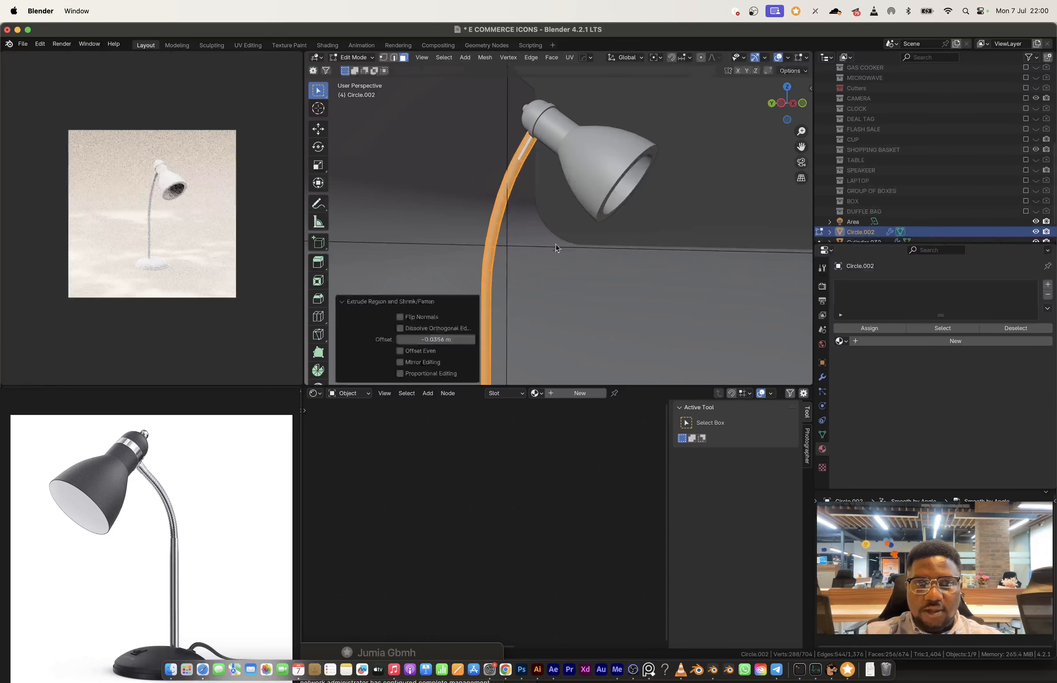
key("Tab")
Step: Assign the MAIN BODY material to the lamp's base and stem
scroll(559, 236, "down", 3)
scroll(559, 234, "down", 1)
mouse_move(560, 233)
middle_mouse_down()
mouse_move(499, 239)
mouse_move(546, 245)
middle_mouse_up()
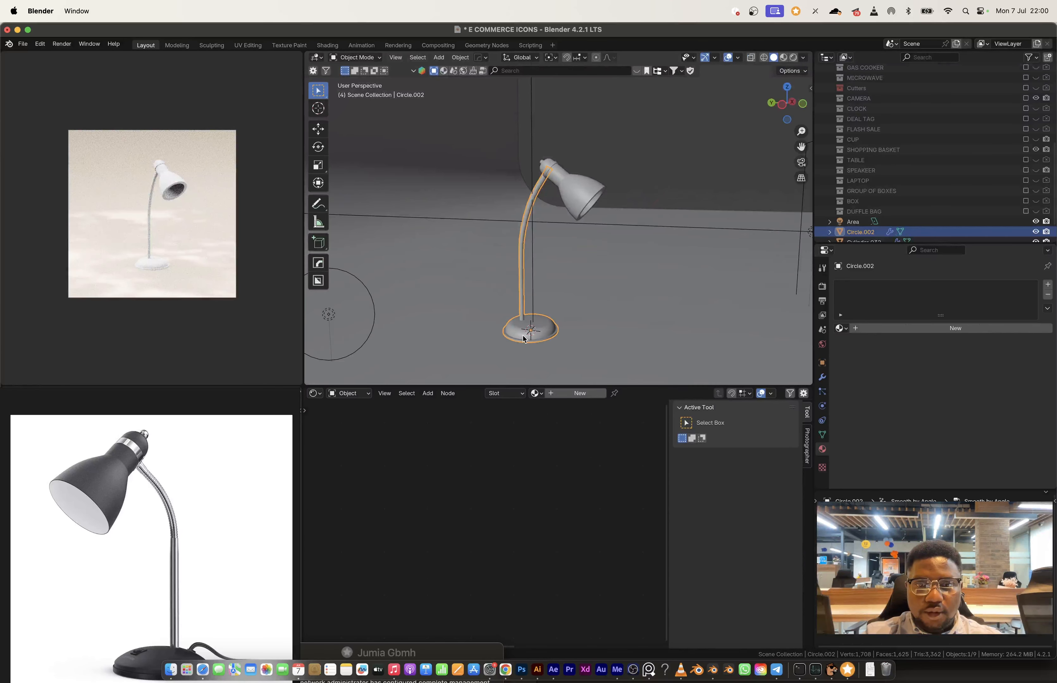
left_click(536, 394)
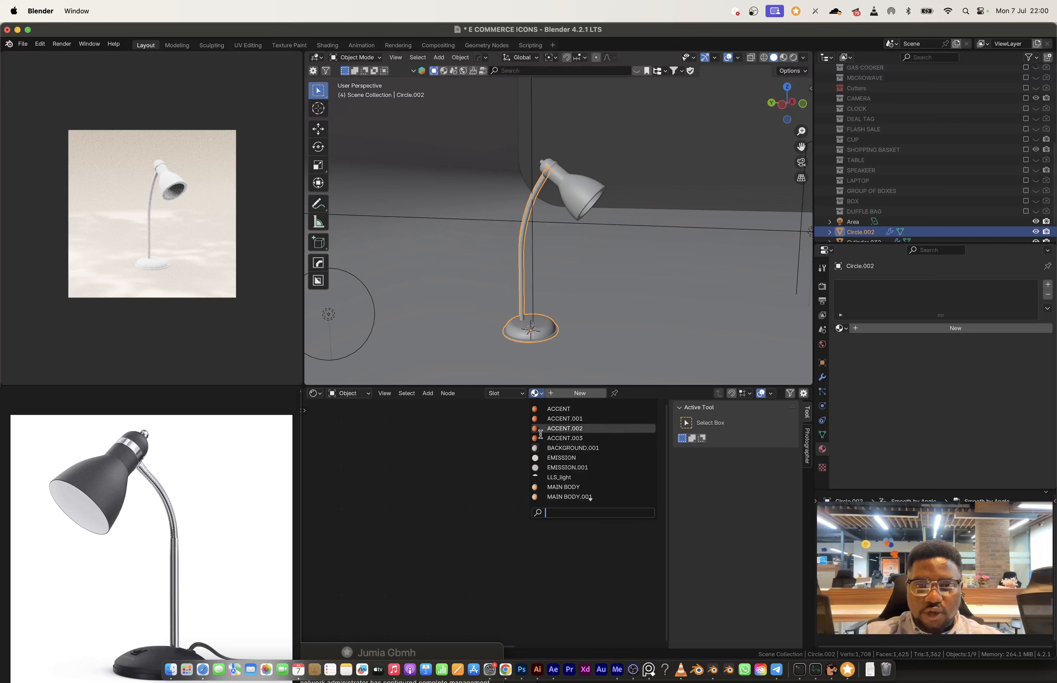
left_click(574, 486)
Step: Assign the MAIN BODY material to the lamp head
middle_click_drag(563, 298, 570, 231)
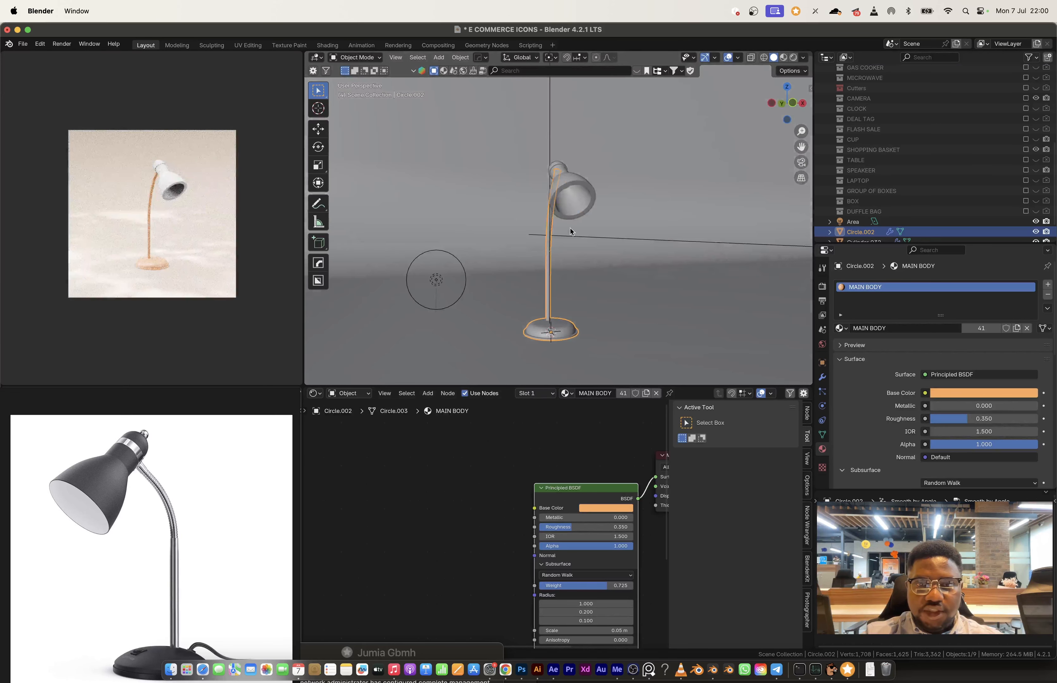
middle_click_drag(575, 180, 594, 201)
left_click(593, 201)
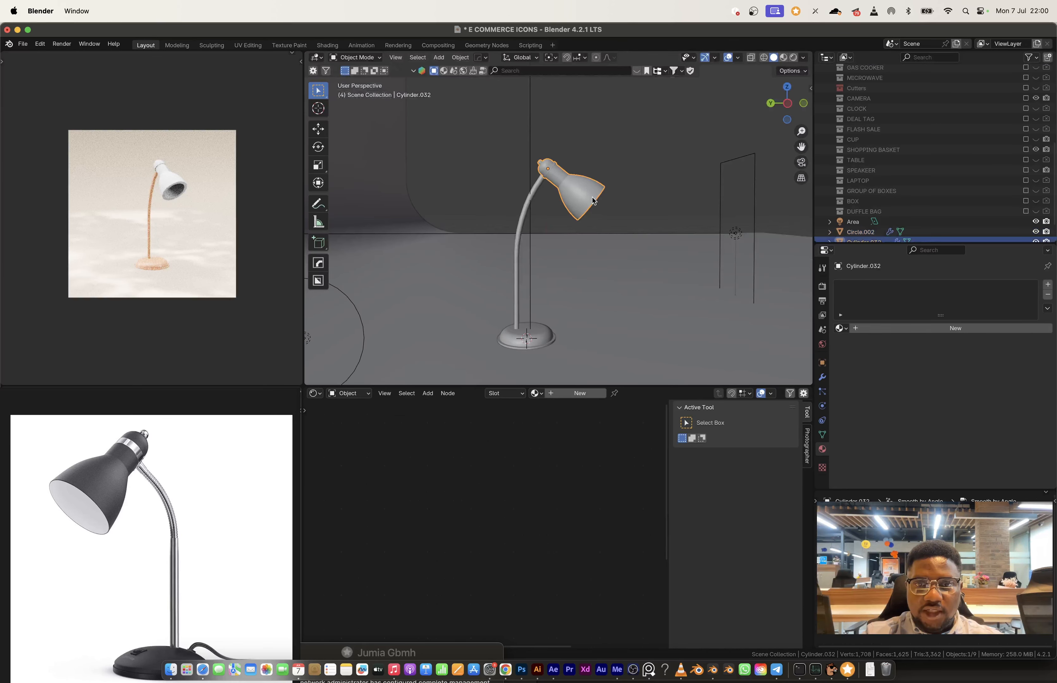
left_click(536, 393)
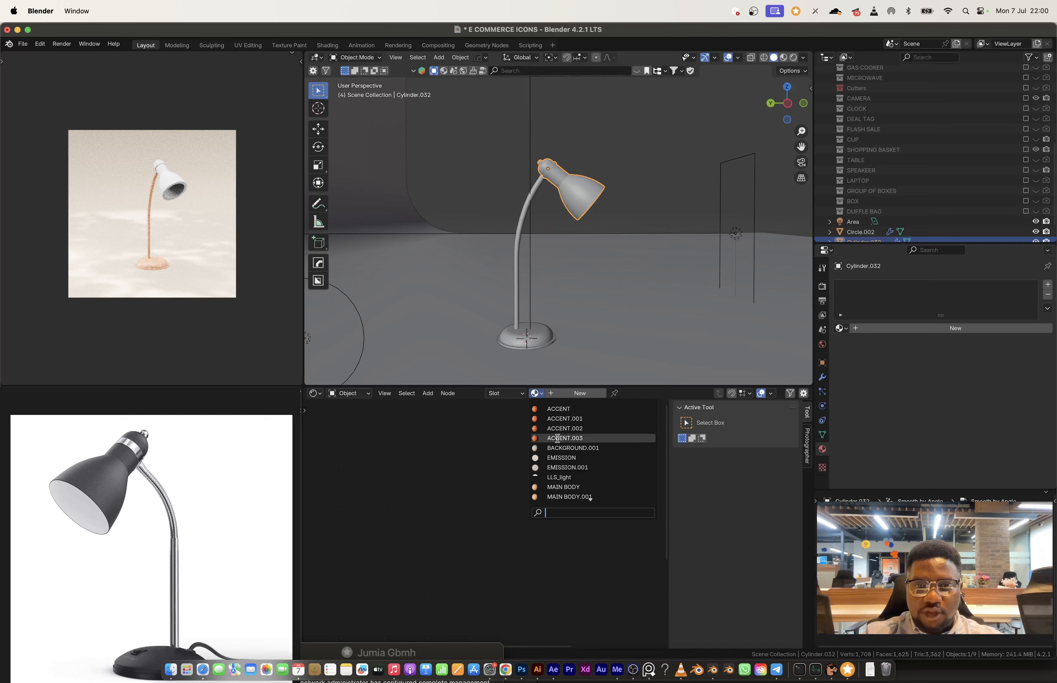
left_click(576, 487)
Step: Select the ring of faces forming the raised band around the lamp head's neck
scroll(579, 269, "up", 5)
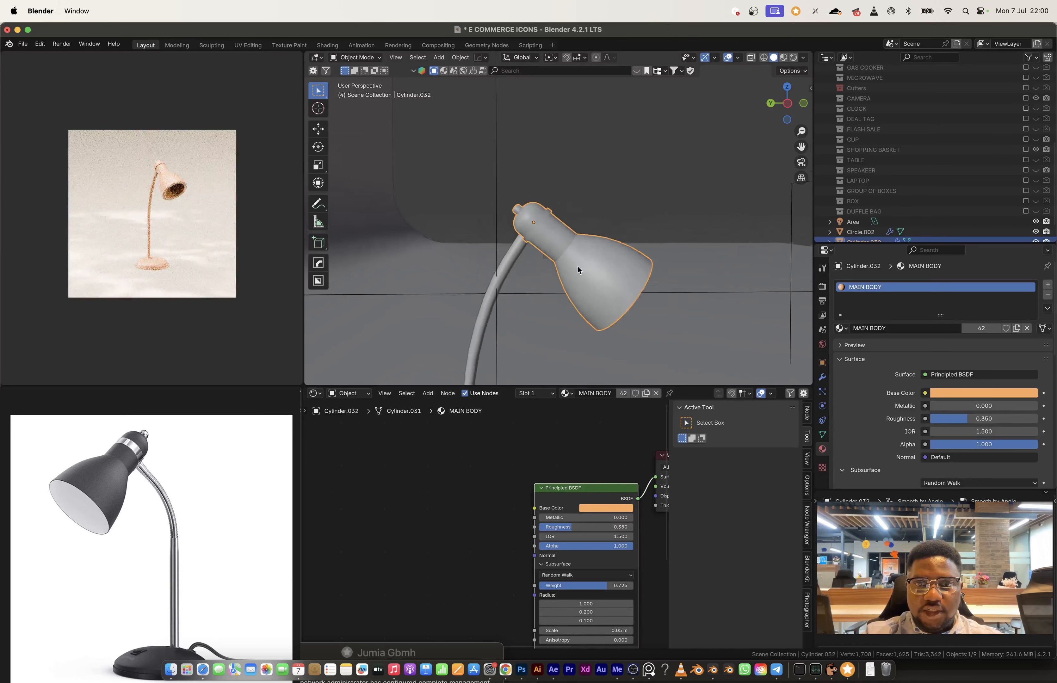
scroll(578, 270, "up", 3)
key("Tab")
left_click(509, 232, "alt")
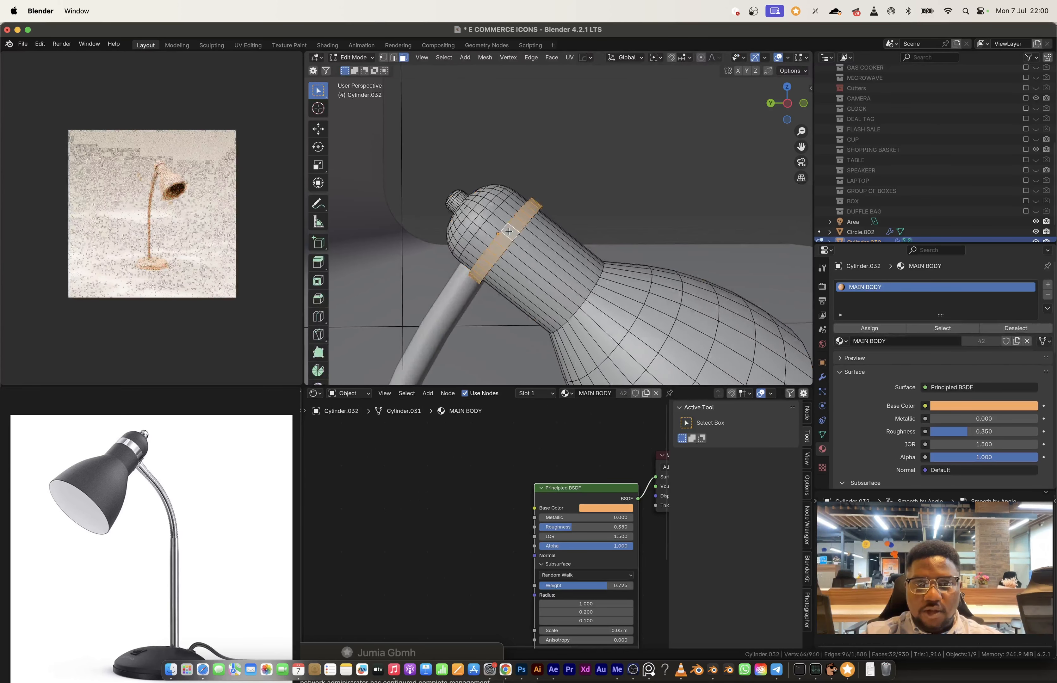
middle_click_drag(509, 232, 556, 256)
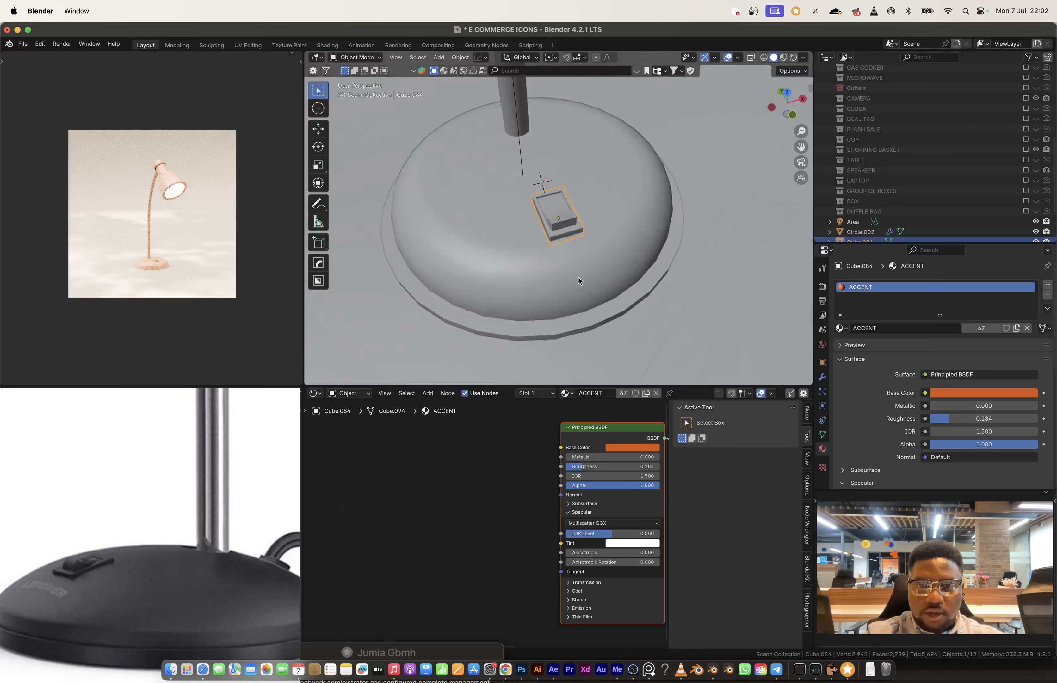
Step: Select the two face rings of the lamp base's outer rim and assign the ACCENT material to them in a new slot
middle_click_drag(578, 277, 559, 325)
key("Tab")
key("3")
left_click(570, 292, "alt")
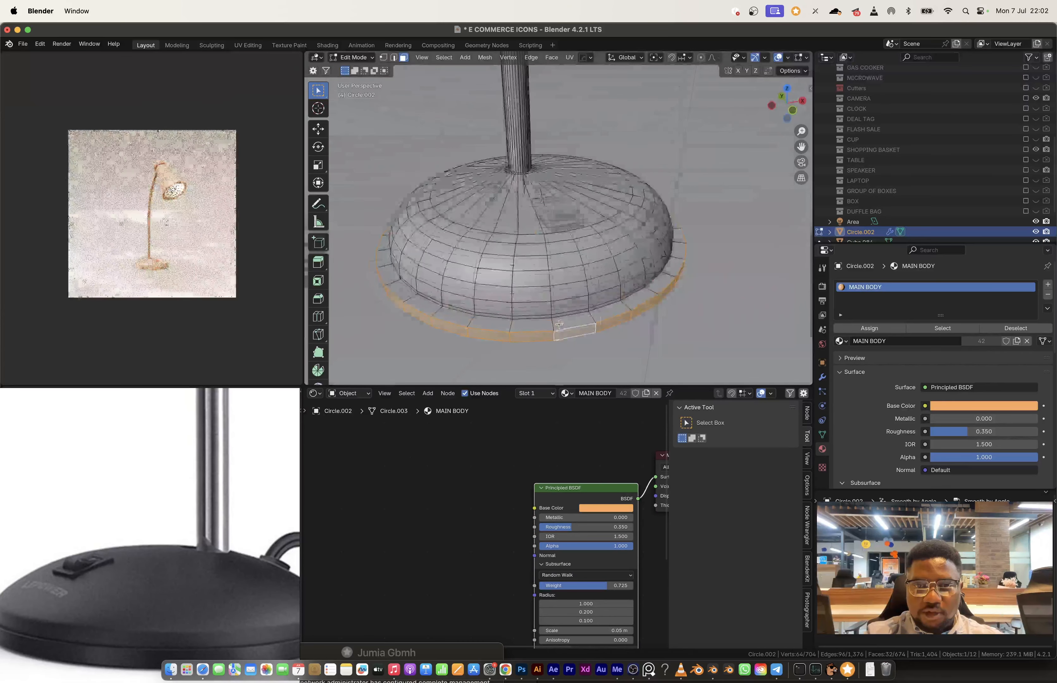
left_click(557, 325, "alt+shift")
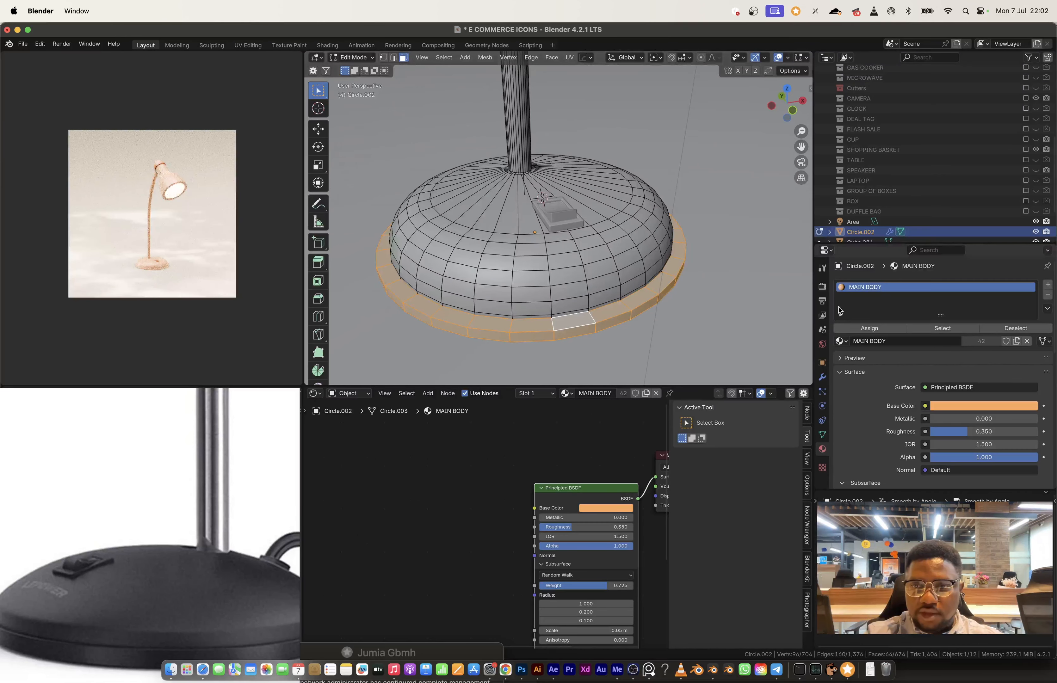
left_click(1049, 286)
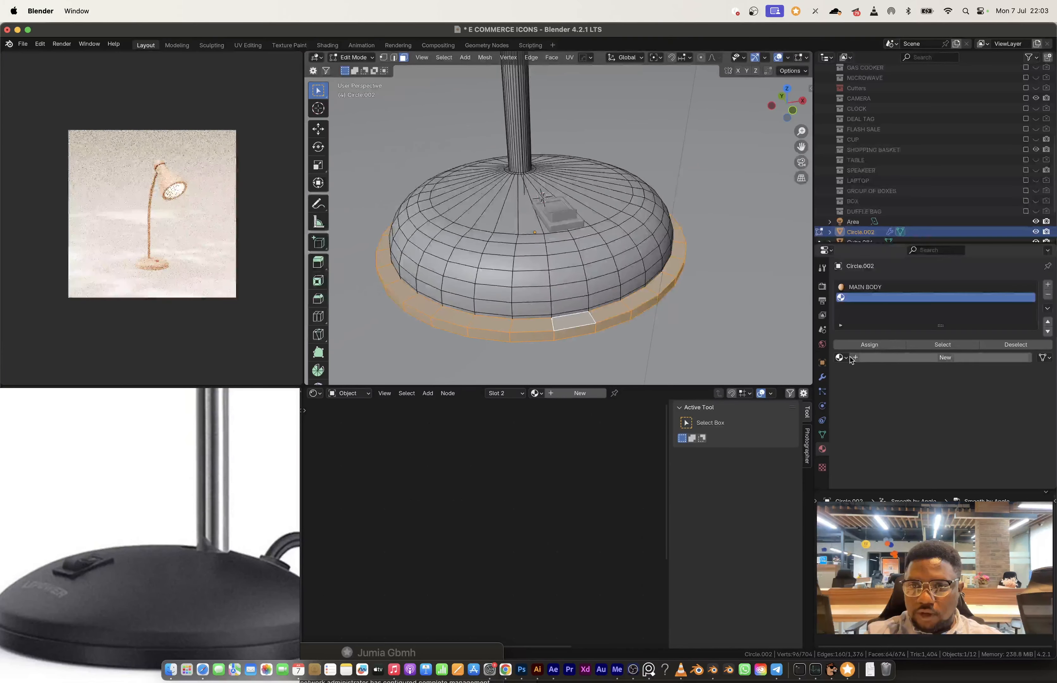
left_click(840, 358)
left_click(852, 375)
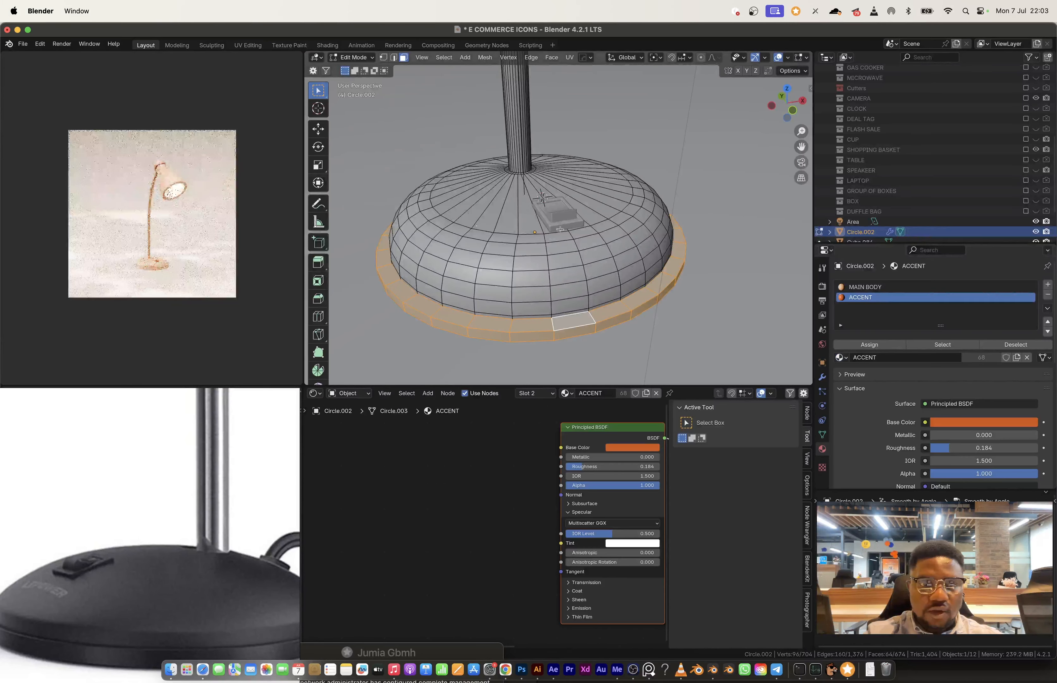
left_click(867, 345)
key("Tab")
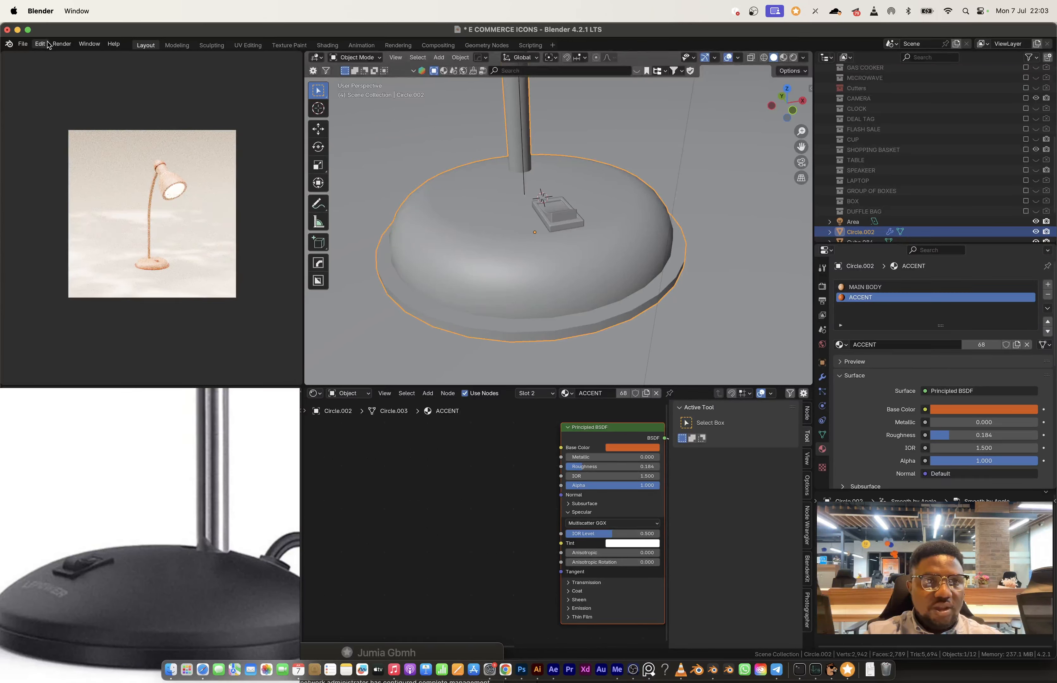
Step: Render the desk lamp as a still image, examine the dumbbell reference photos meanwhile, and close the render
left_click(62, 44)
left_click(80, 55)
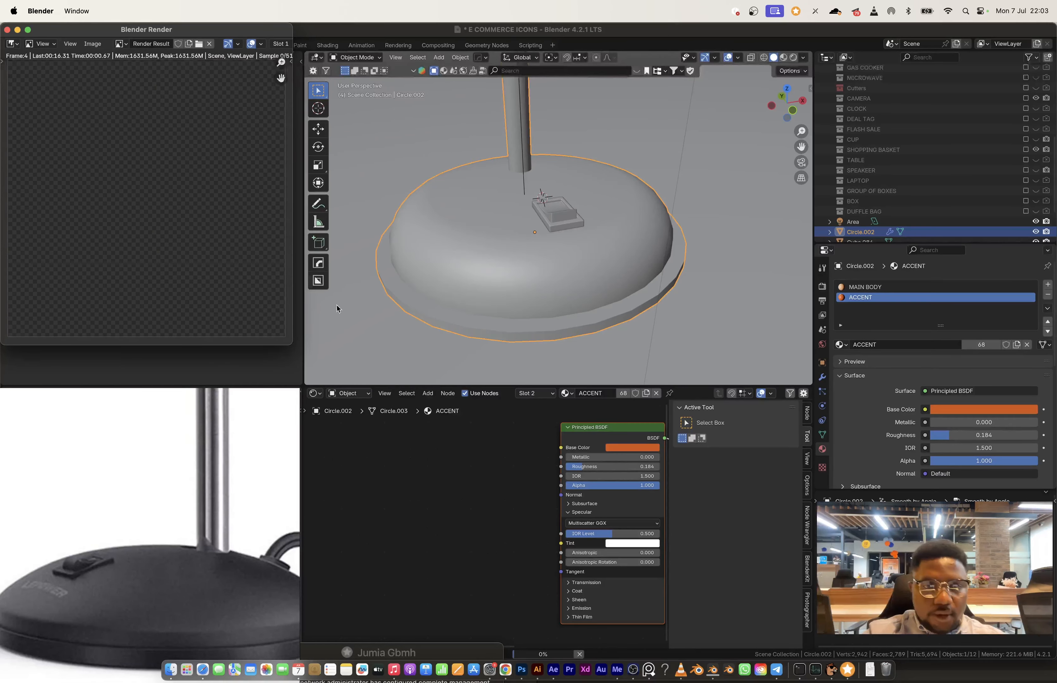
scroll(245, 563, "down", 10)
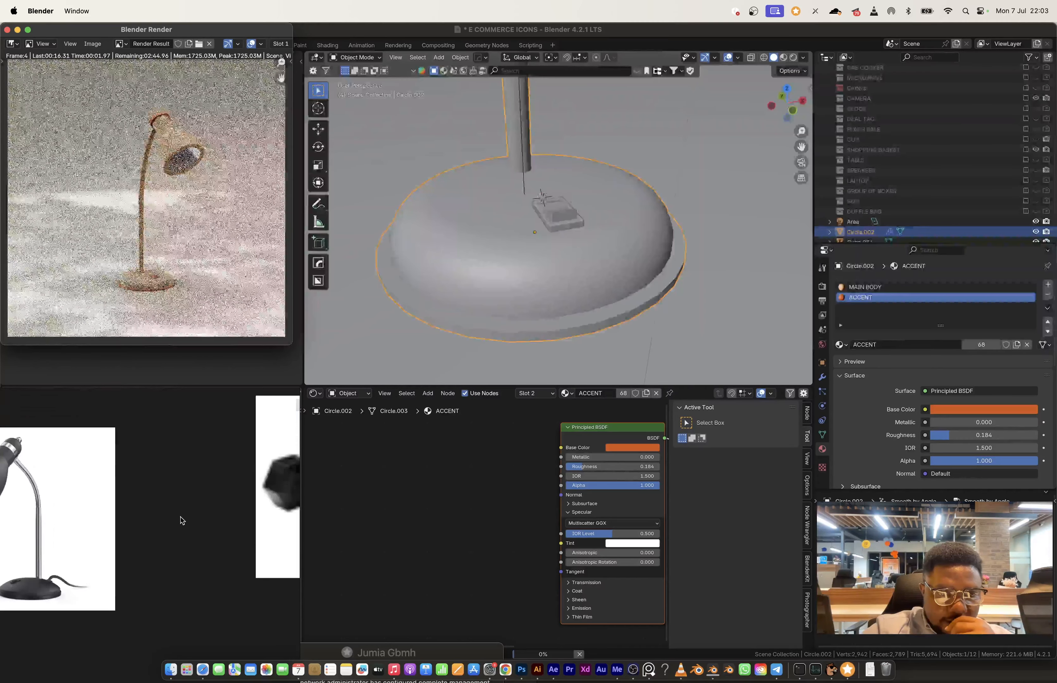
scroll(123, 526, "up", 10)
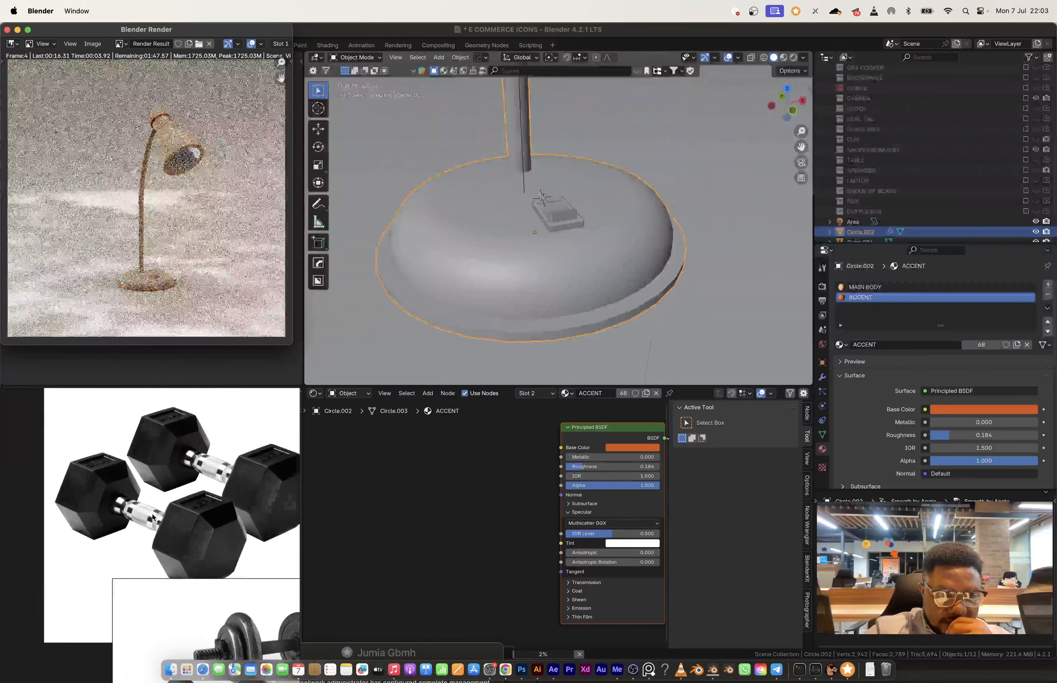
scroll(170, 545, "up", 3)
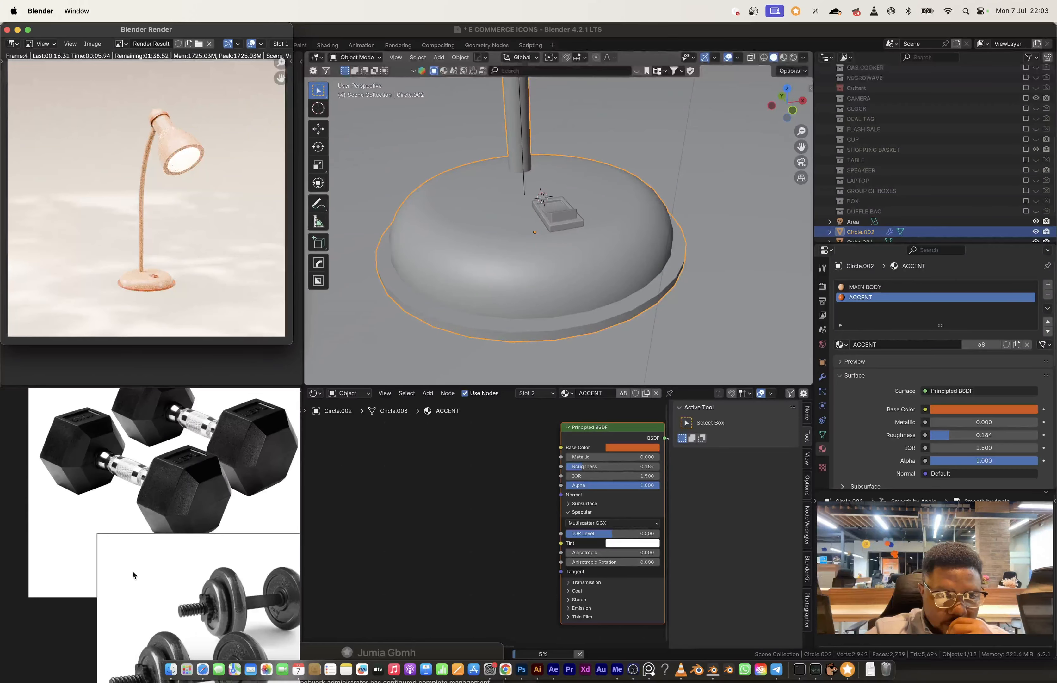
scroll(133, 570, "up", 5)
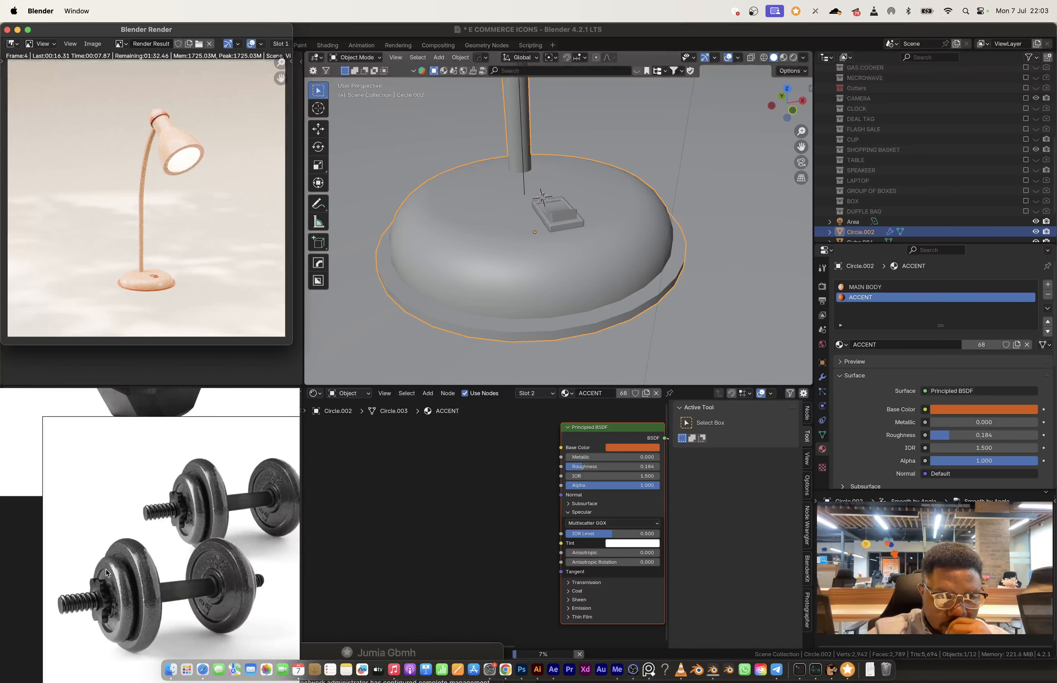
scroll(106, 573, "down", 8)
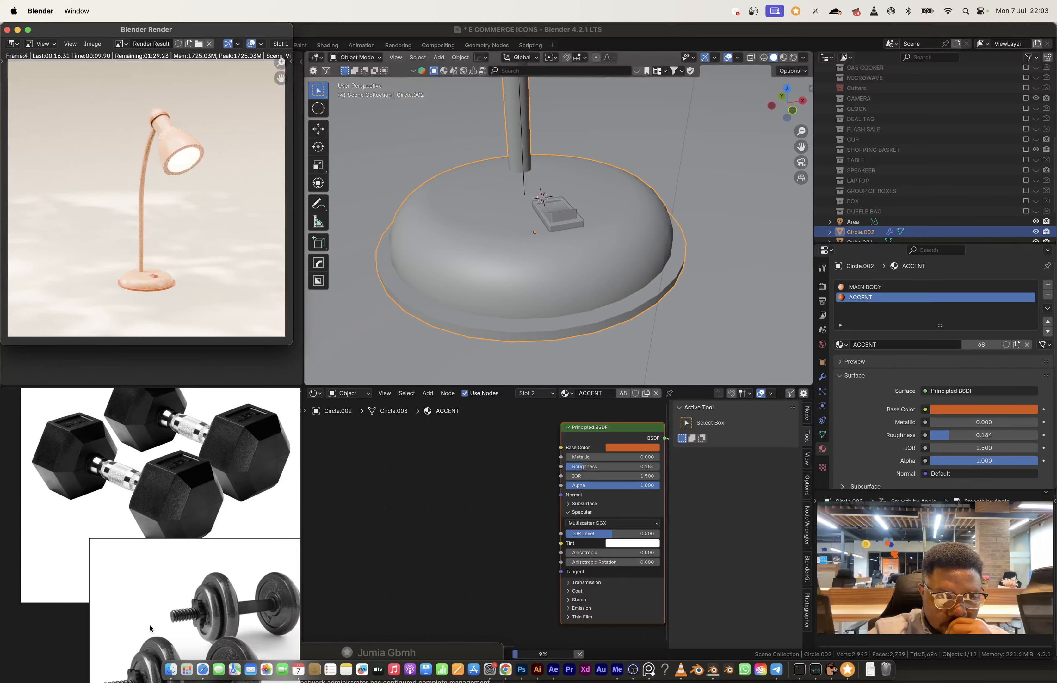
scroll(155, 482, "up", 2)
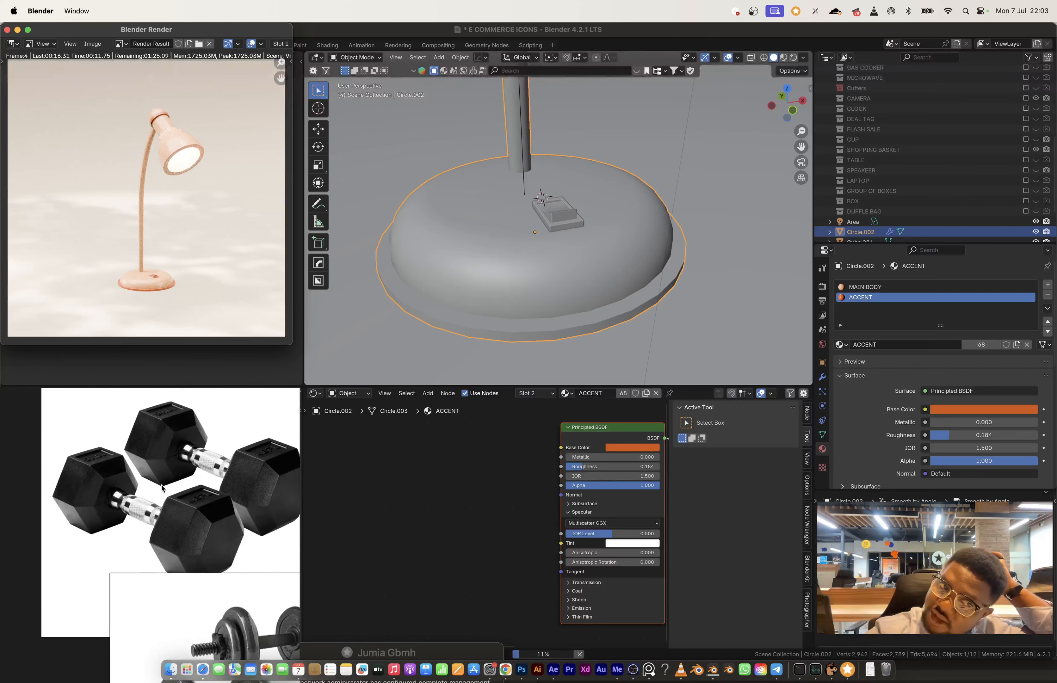
scroll(190, 541, "down", 5)
scroll(134, 585, "up", 4)
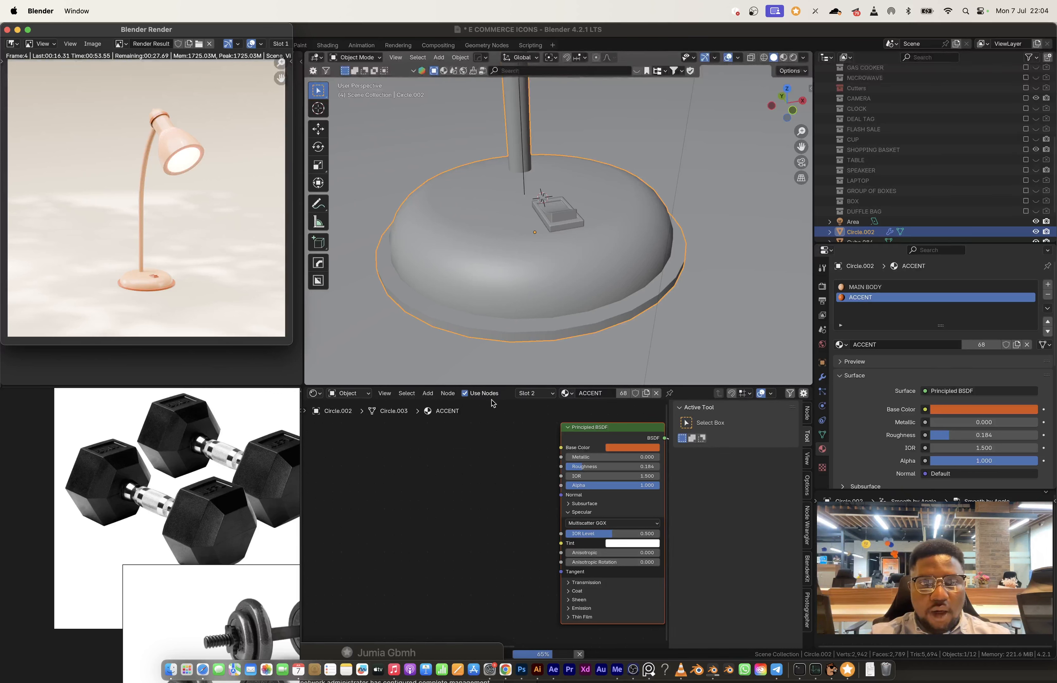
left_click(7, 30)
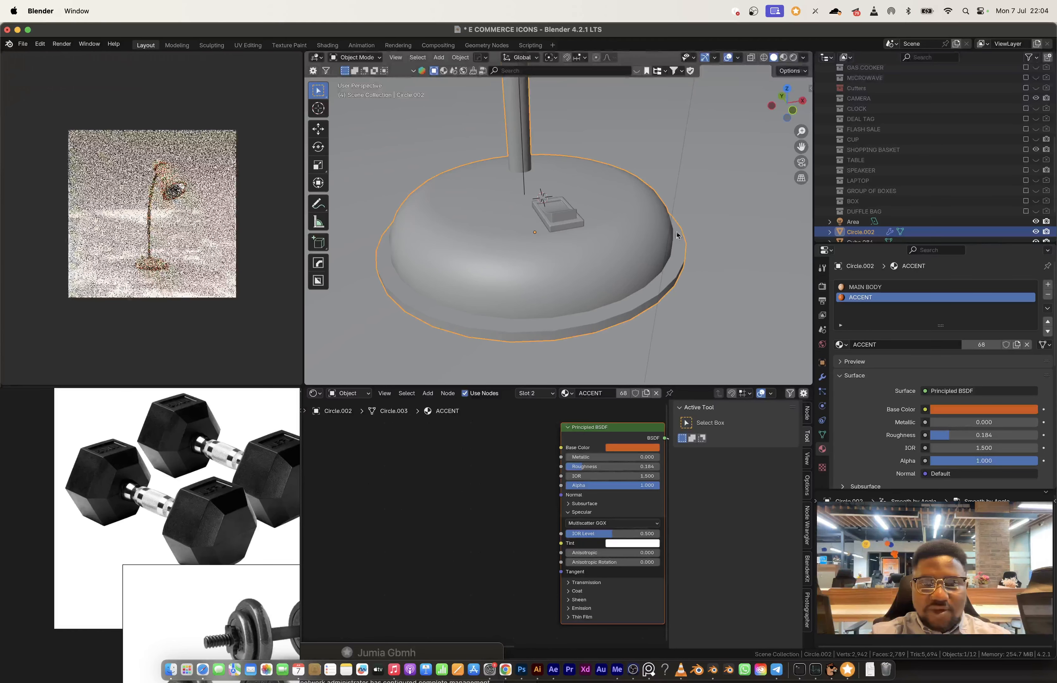
Step: Select the outer edge loop around the opening of the lamp shade
scroll(532, 266, "down", 10)
middle_click_drag(532, 267, 500, 245)
scroll(560, 225, "up", 6)
scroll(556, 240, "up", 6)
left_click(542, 248)
key("Tab")
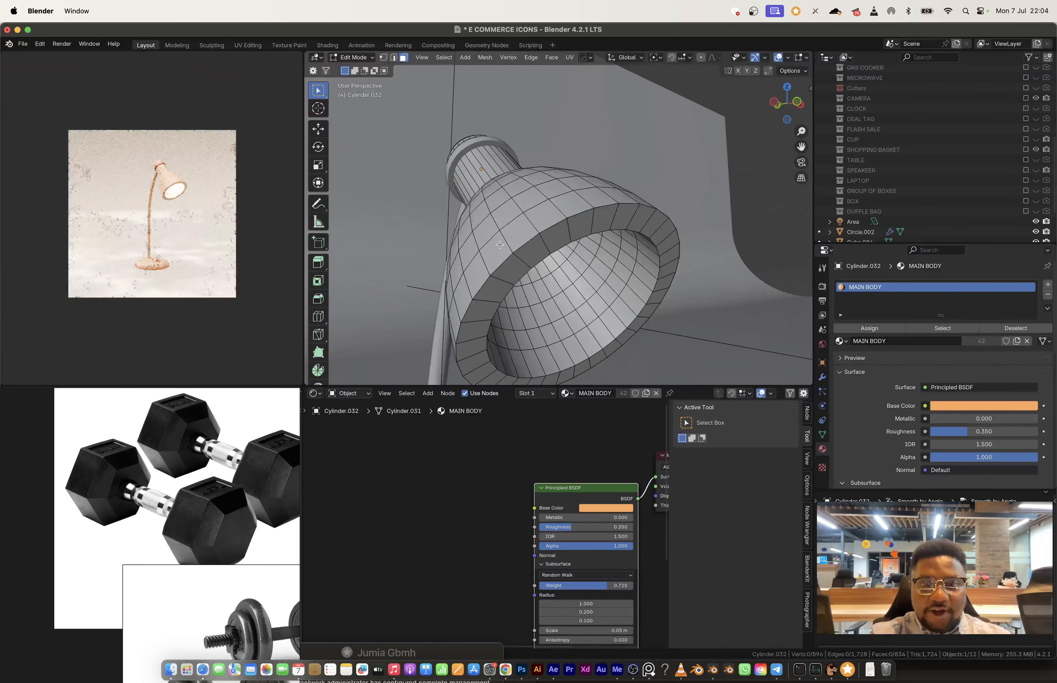
key("2")
left_click(500, 246, "ctrl+alt")
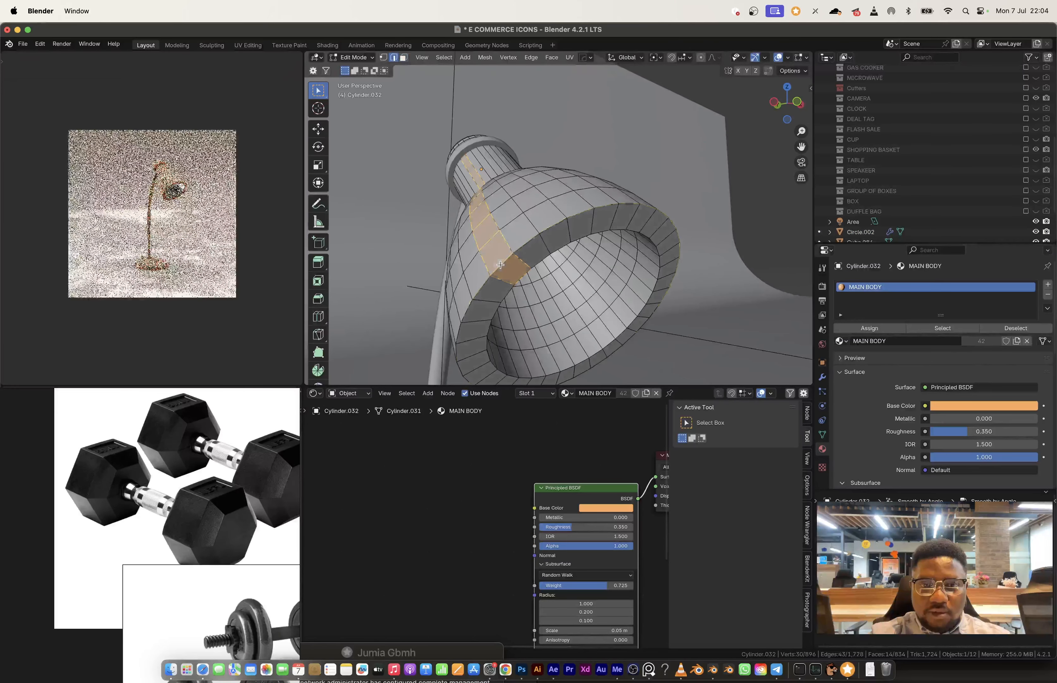
left_click(500, 265, "alt")
Step: Bevel the outer and inner edge loops of the shade's rim with 7 segments and a width of 0.0856 m
scroll(100, 546, "down", 6)
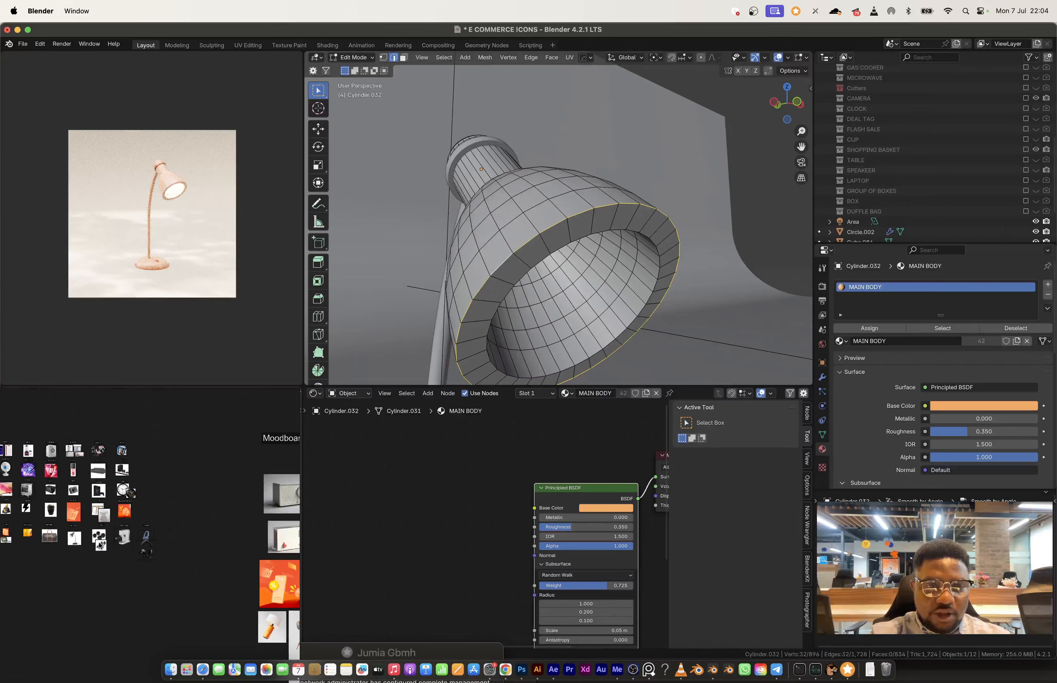
scroll(101, 546, "up", 10)
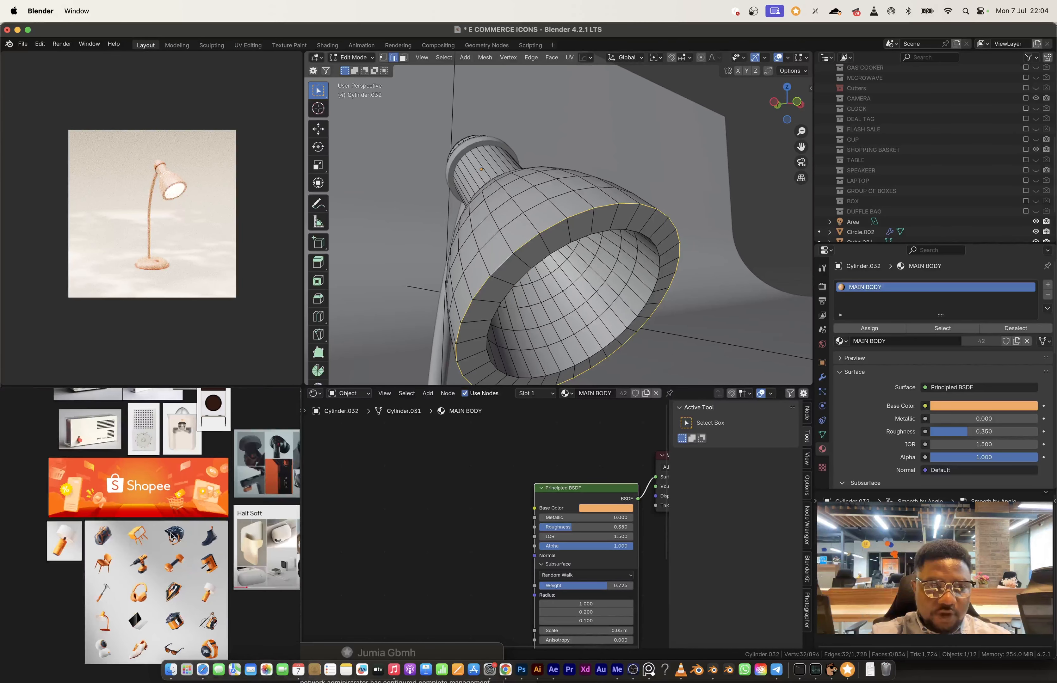
middle_click_drag(187, 509, 85, 506)
scroll(190, 549, "up", 8)
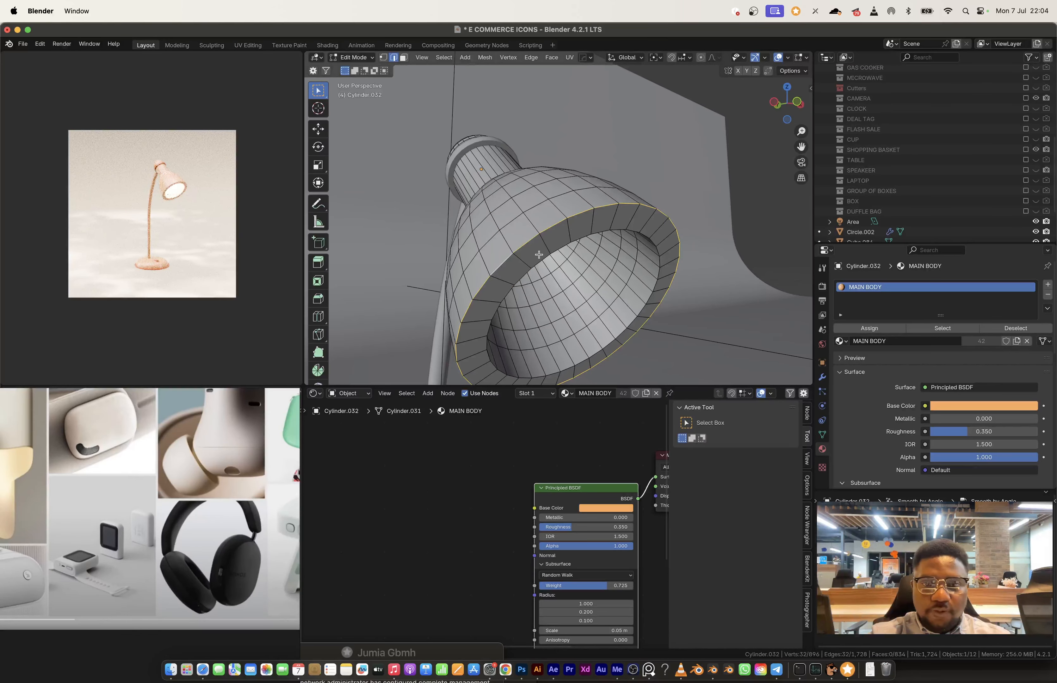
key("ctrl+b")
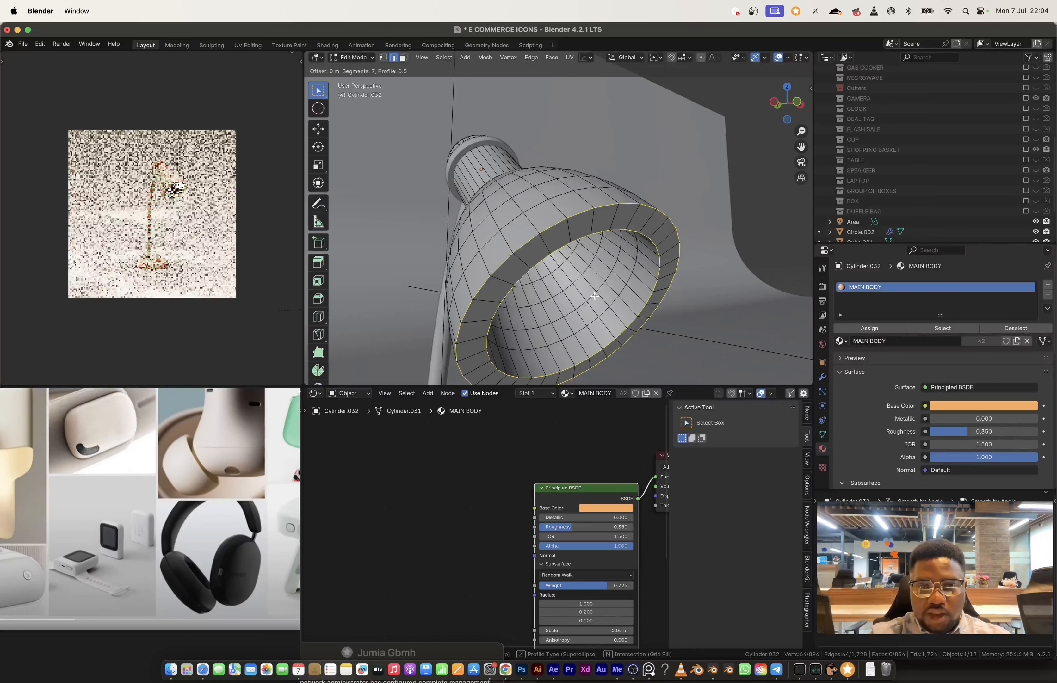
scroll(610, 258, "up", 6)
left_click(621, 212)
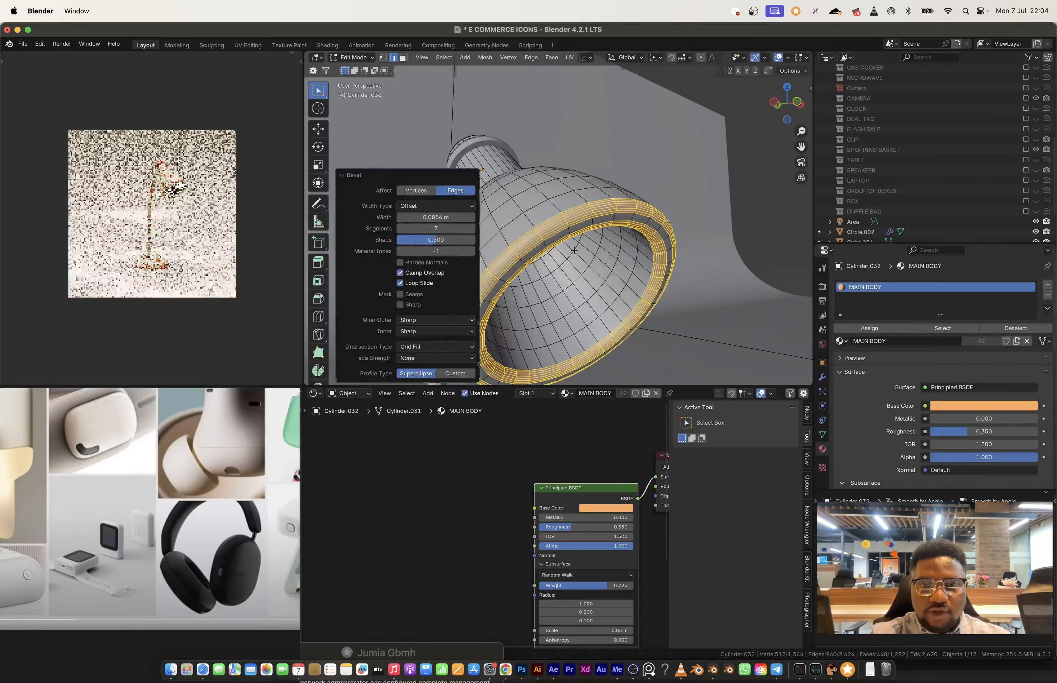
Step: Add a mesh circle with 6 vertices at the world origin as the dumbbell's hexagonal outline
scroll(577, 231, "down", 8)
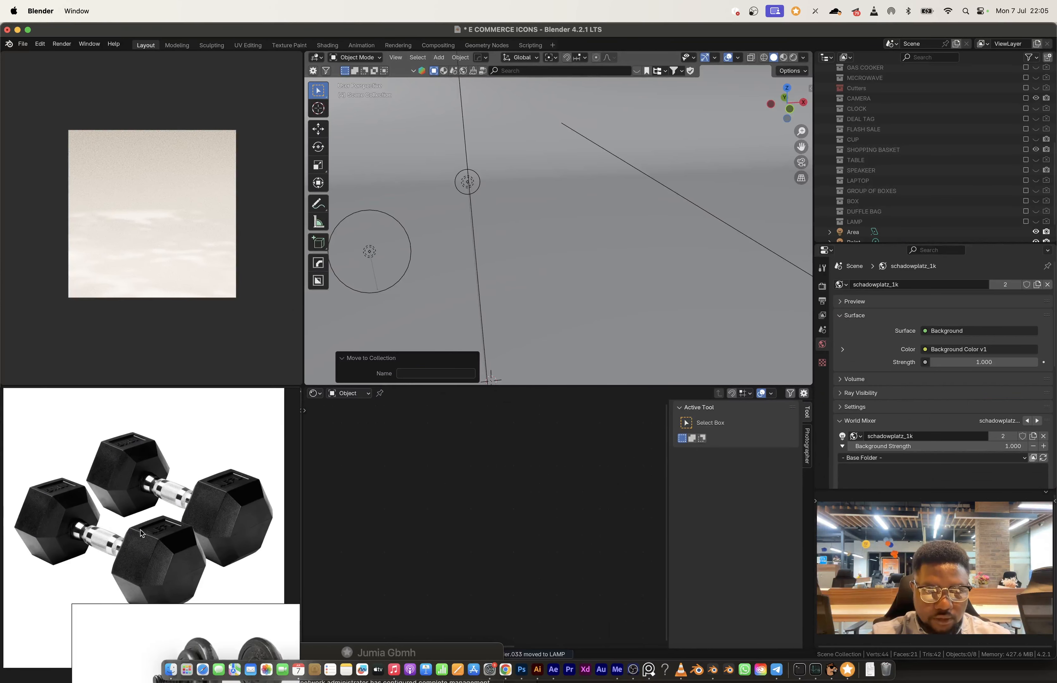
middle_click_drag(140, 529, 147, 542)
middle_click_drag(591, 225, 548, 219)
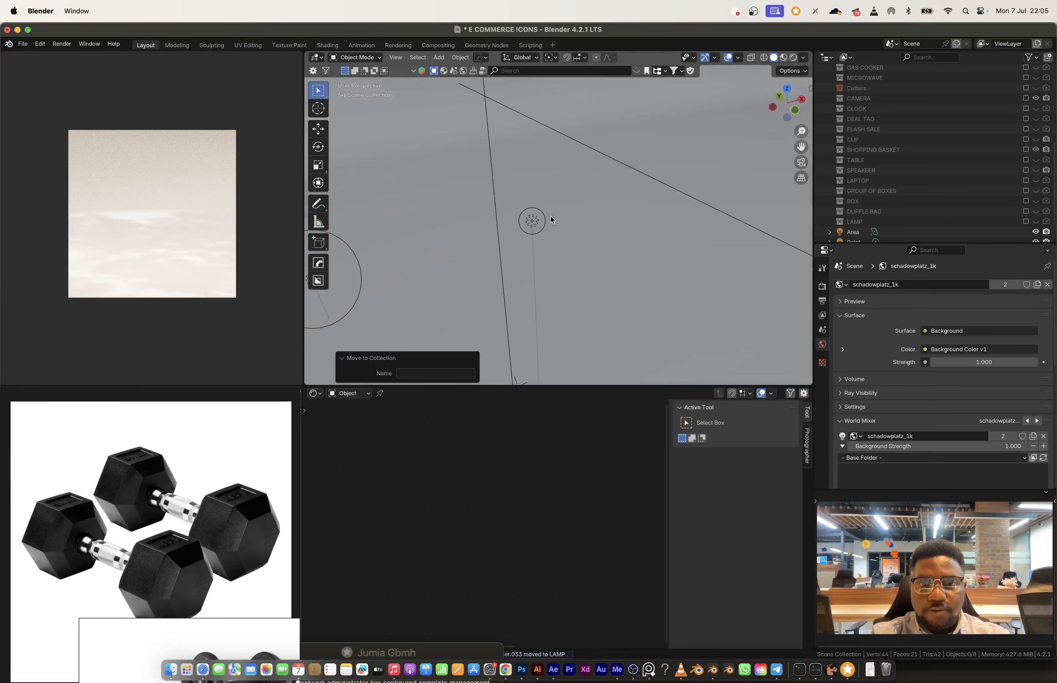
scroll(548, 219, "down", 4)
scroll(548, 220, "up", 3)
scroll(547, 247, "down", 10)
scroll(546, 253, "up", 9)
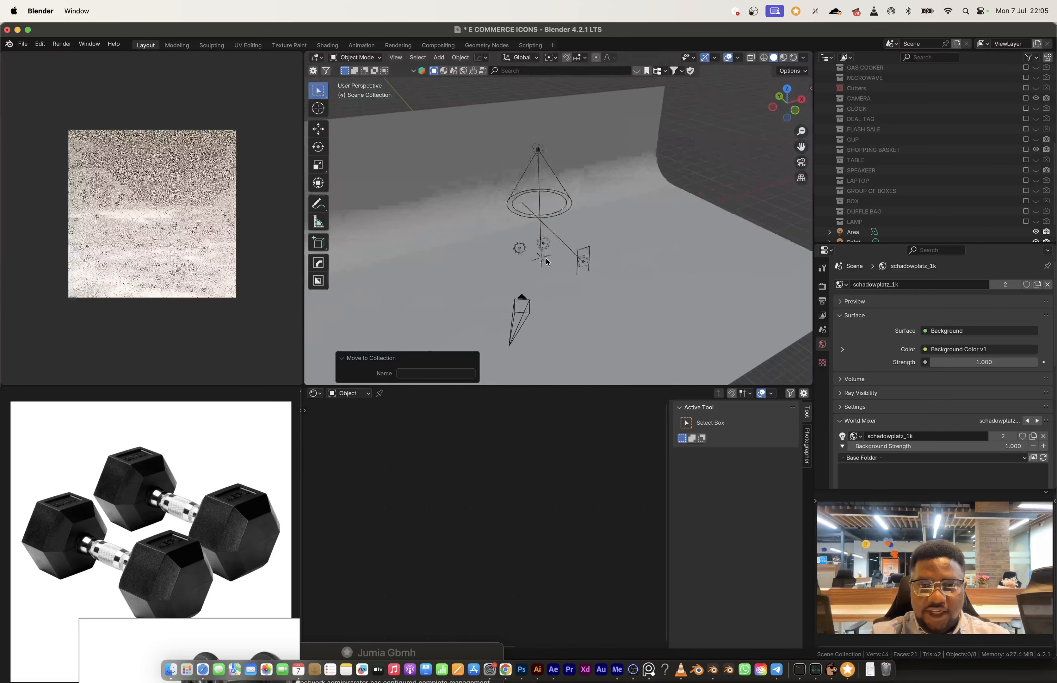
key("shift+a")
mouse_move(538, 275)
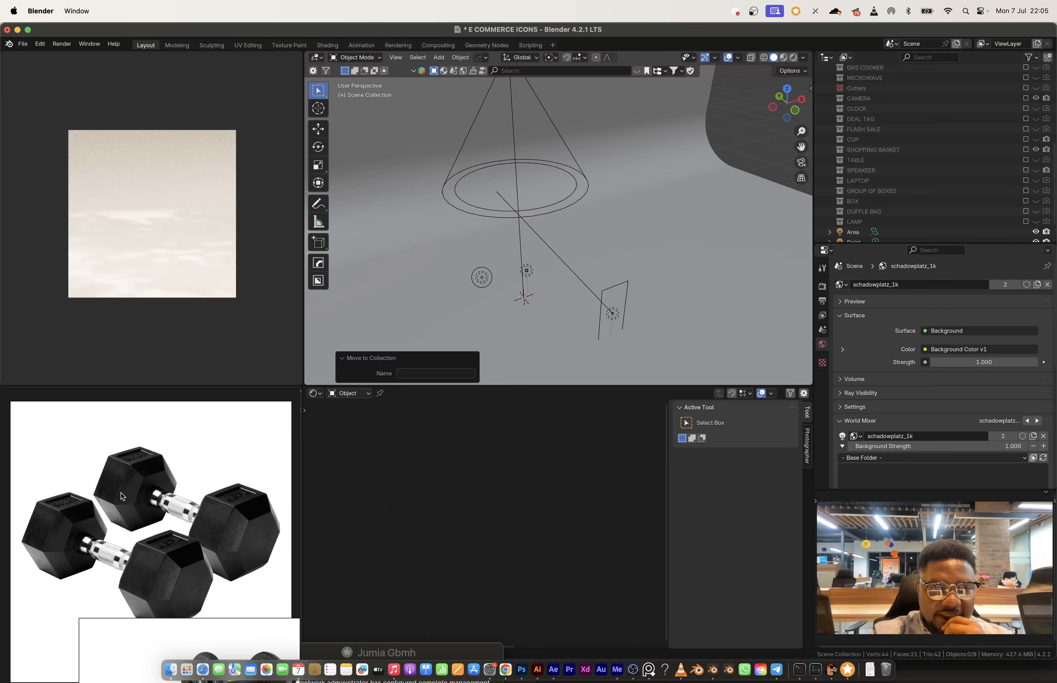
key("shift+a")
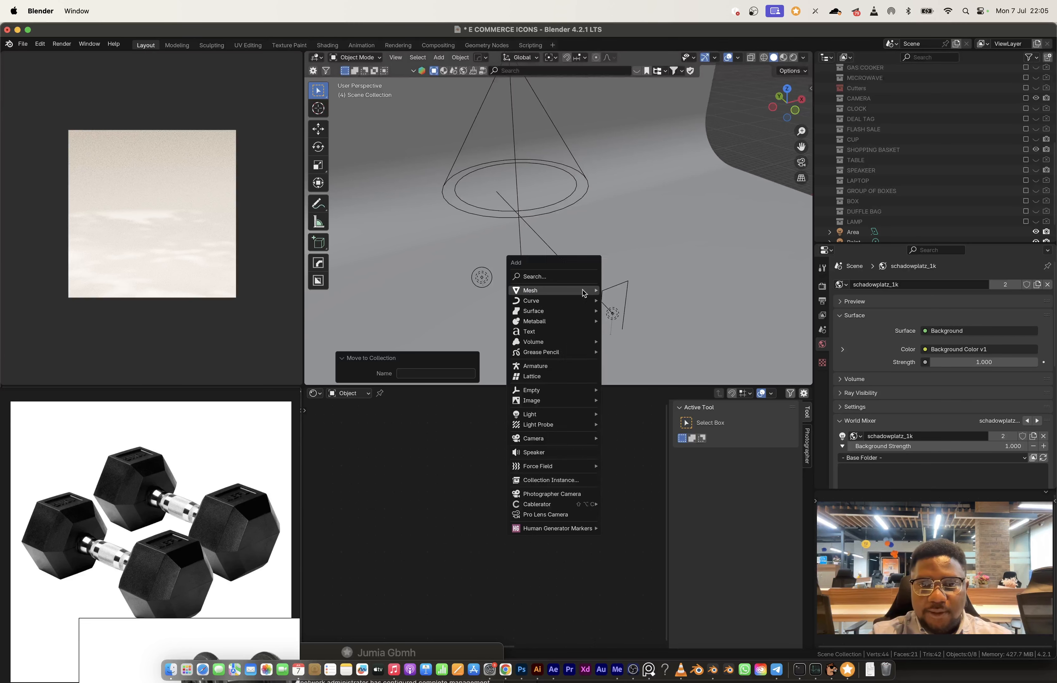
mouse_move(583, 291)
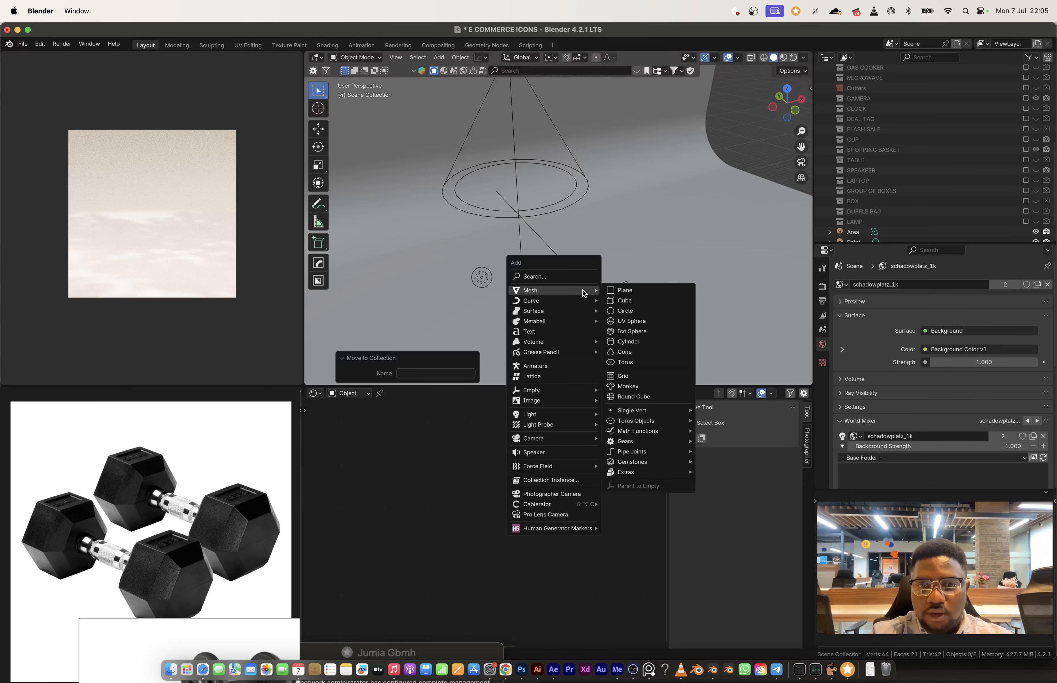
left_click(633, 311)
left_click(436, 264)
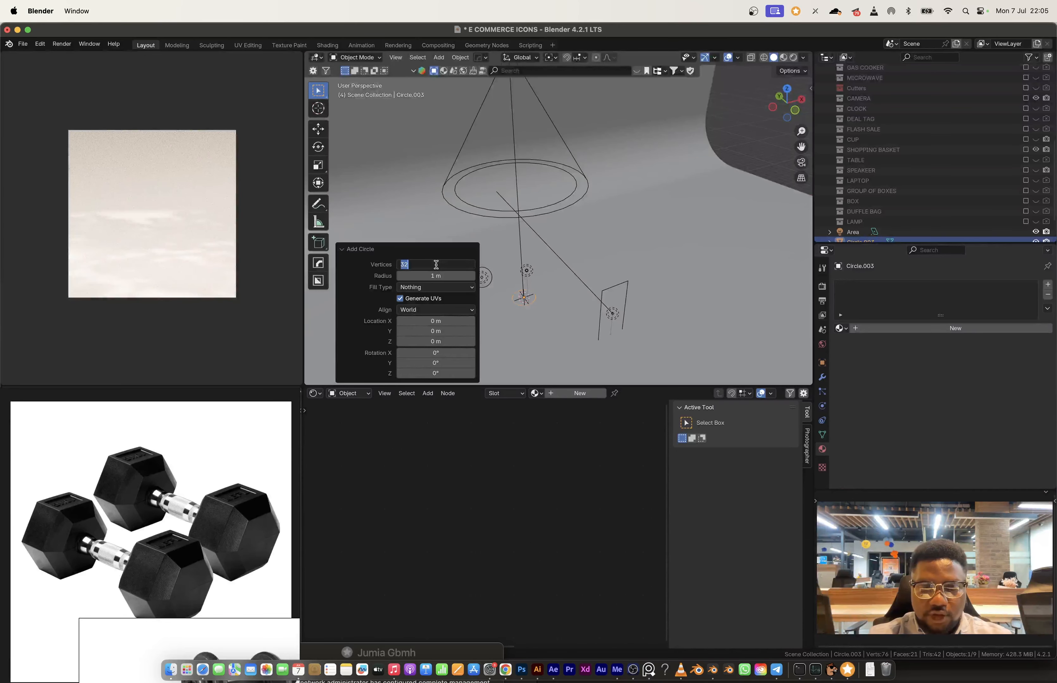
type("6")
key("Return")
Step: Fill the hexagonal outline with a single face
scroll(554, 279, "up", 1)
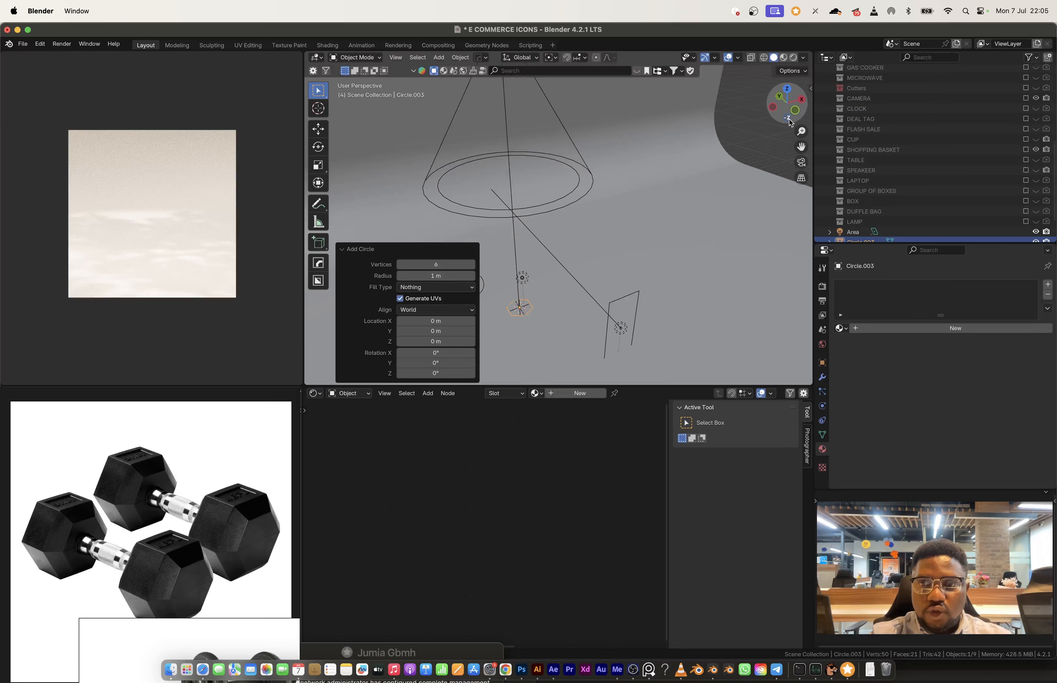
left_click(795, 110)
middle_click_drag(582, 230, 597, 111, "shift")
middle_click_drag(574, 282, 524, 200)
left_click(395, 58)
left_click(432, 125)
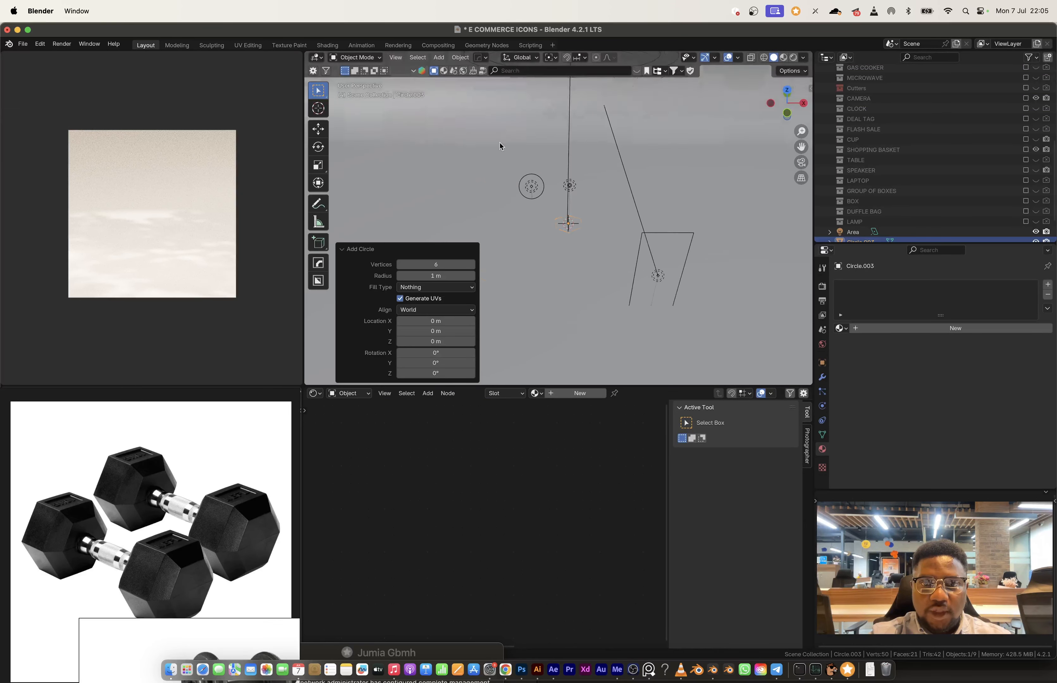
middle_click_drag(597, 212, 619, 222)
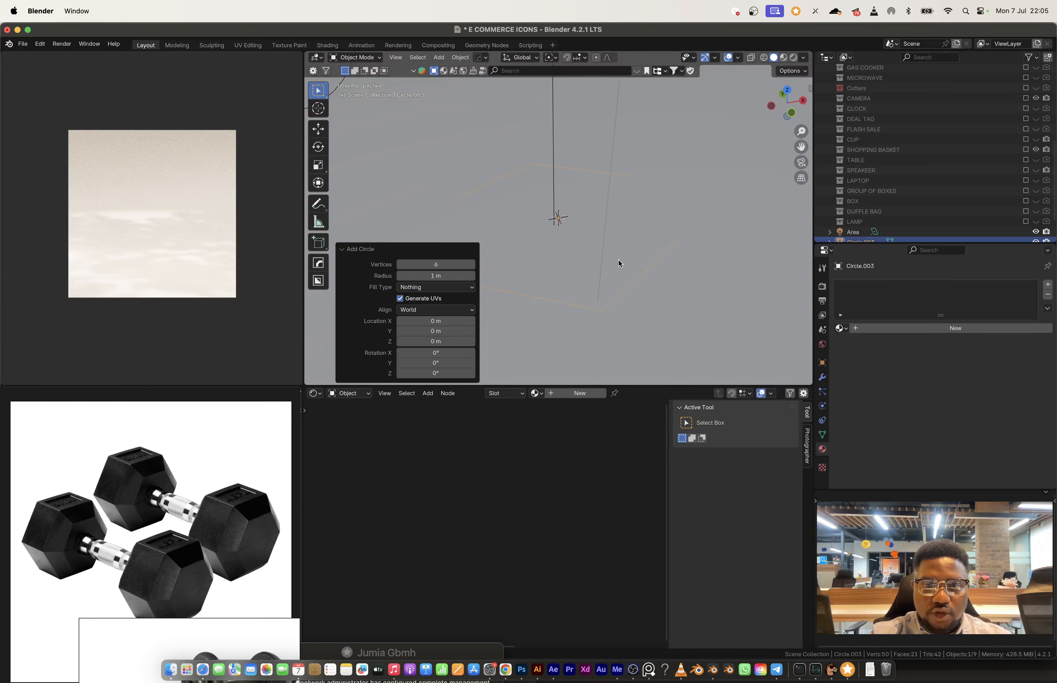
key("Tab")
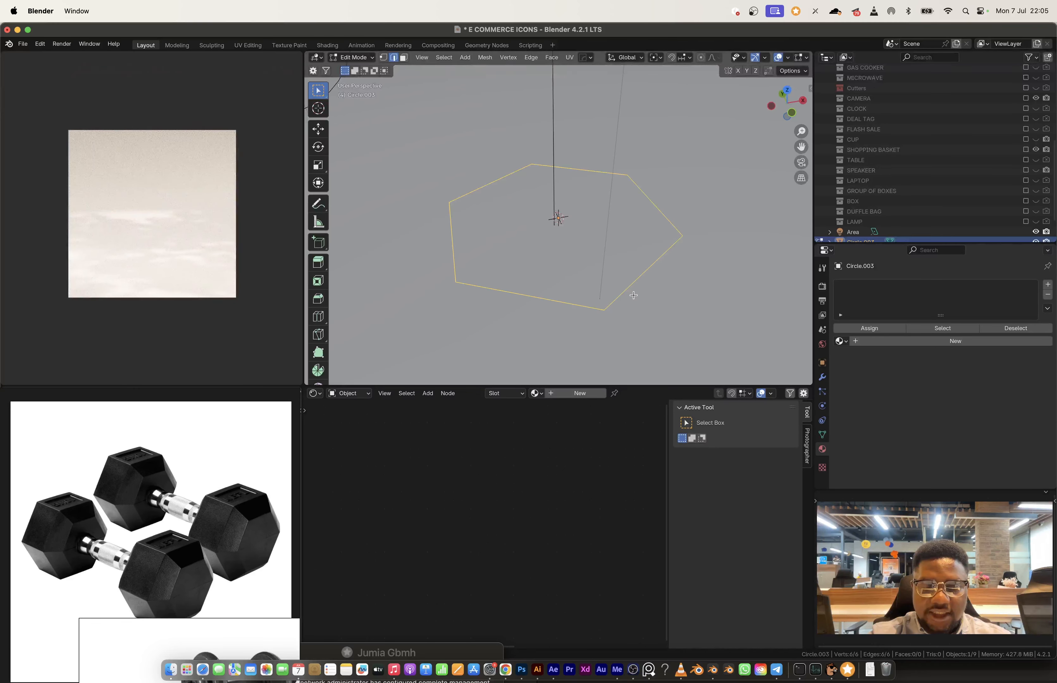
key("f")
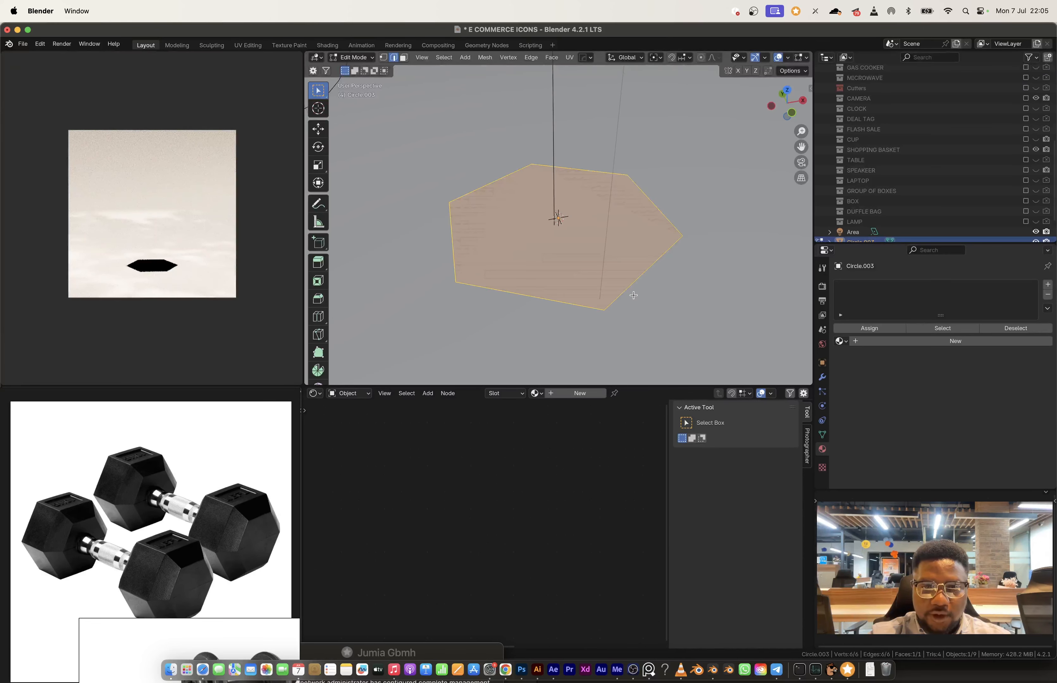
Step: Extrude the hexagonal face about 0.686 m upward and raise its top another 0.105 m along Z
key("e")
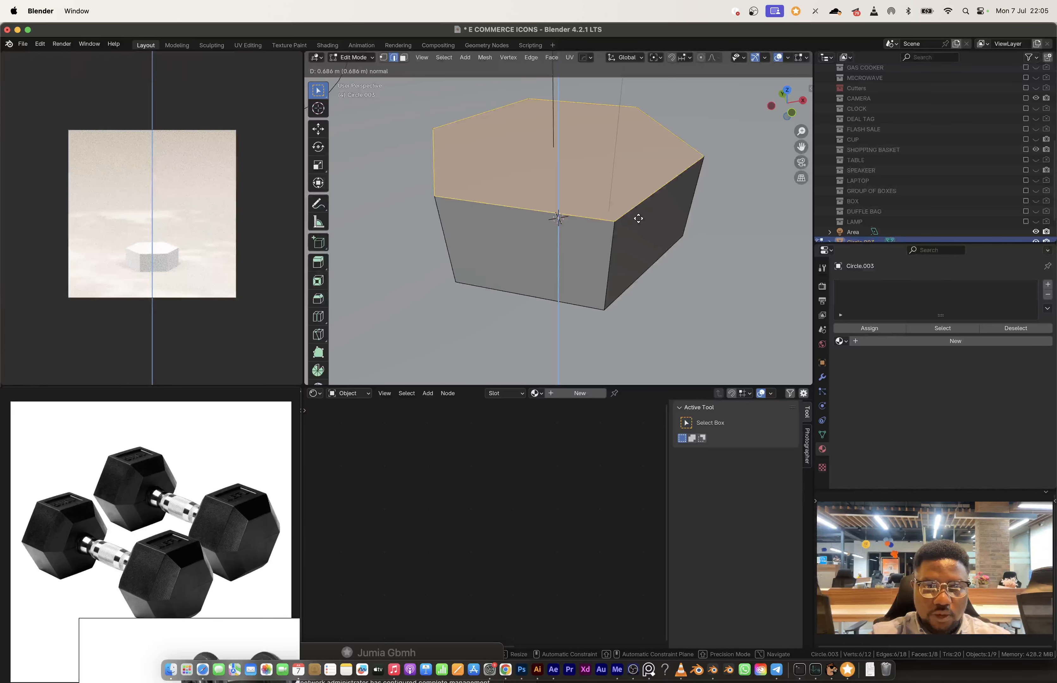
left_click(638, 218)
middle_click_drag(638, 219, 613, 199)
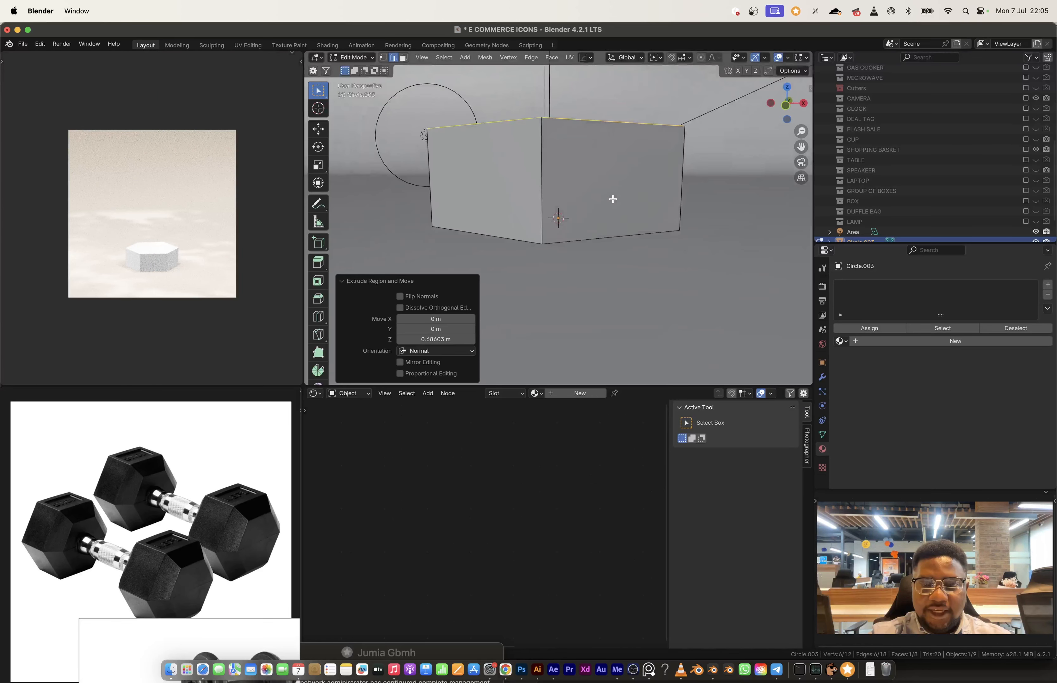
key("g")
key("z")
left_click(609, 220)
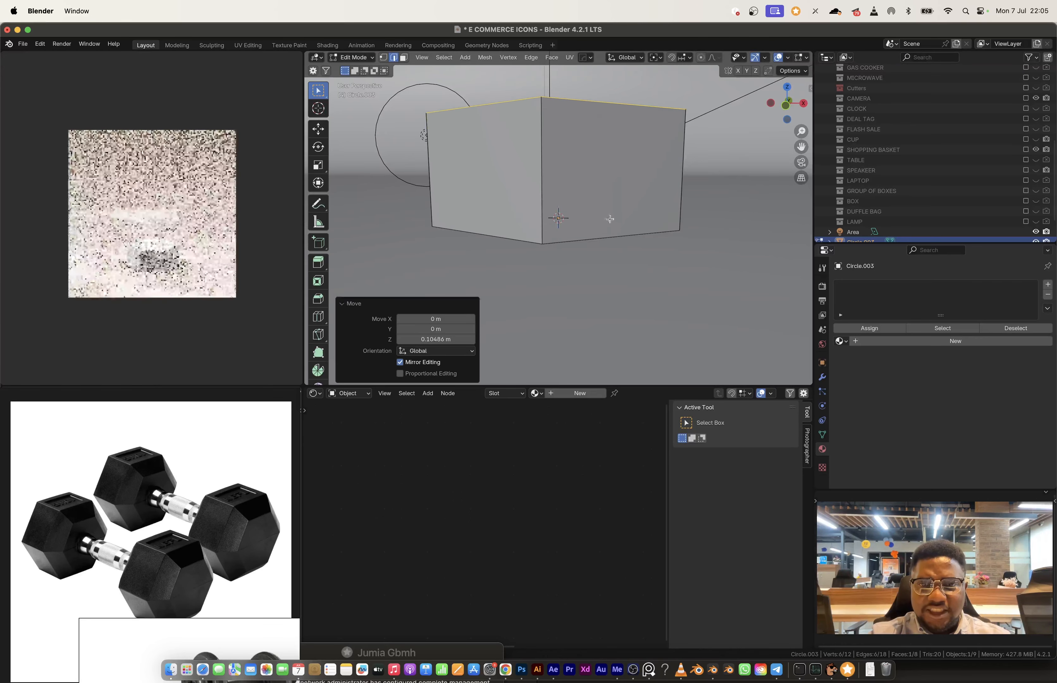
Step: Bevel the top and bottom edge loops of the hexagonal prism with 1 segment and a width of 0.267 m
left_click(603, 234, "alt+shift")
middle_click_drag(603, 234, 672, 311)
key("ctrl+b")
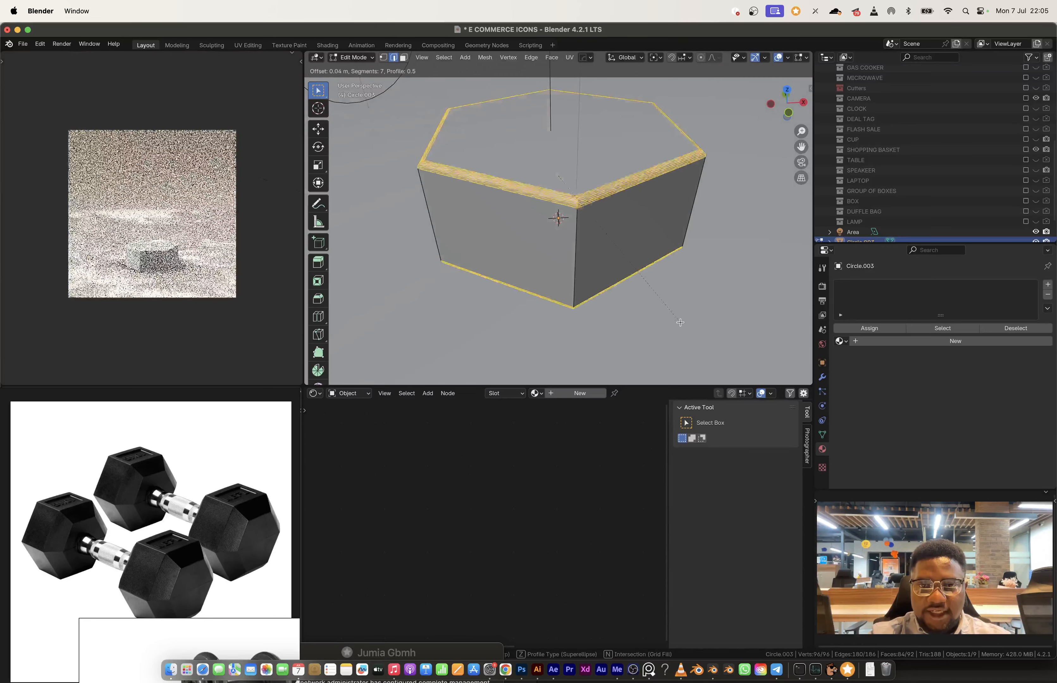
scroll(684, 321, "up", 6)
scroll(686, 326, "down", 6)
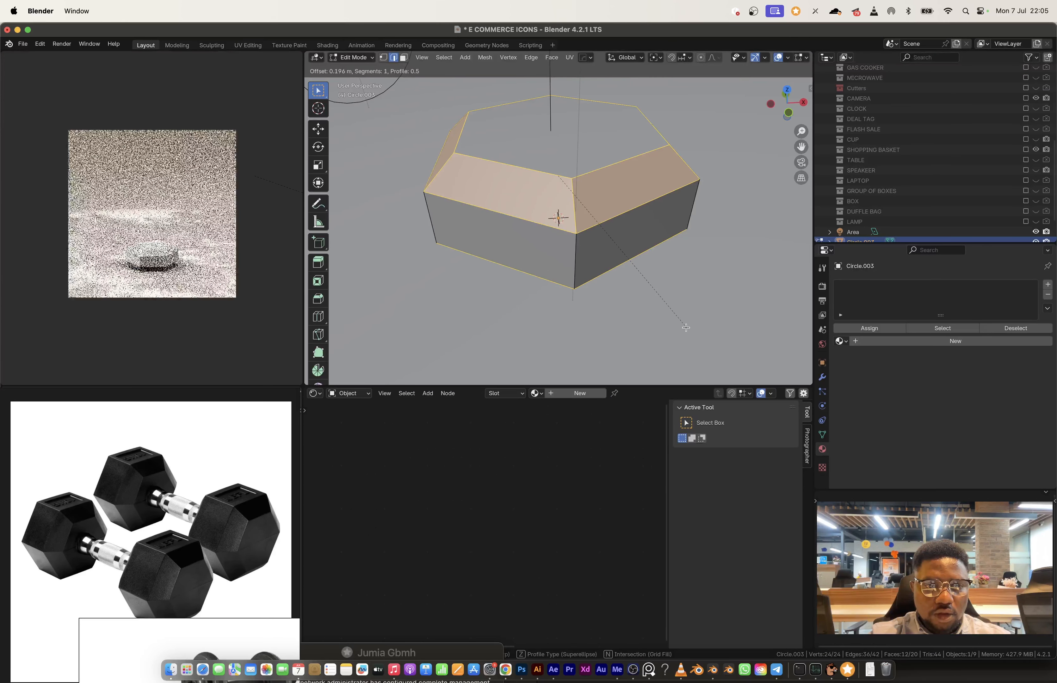
left_click(654, 279)
key("ctrl+z")
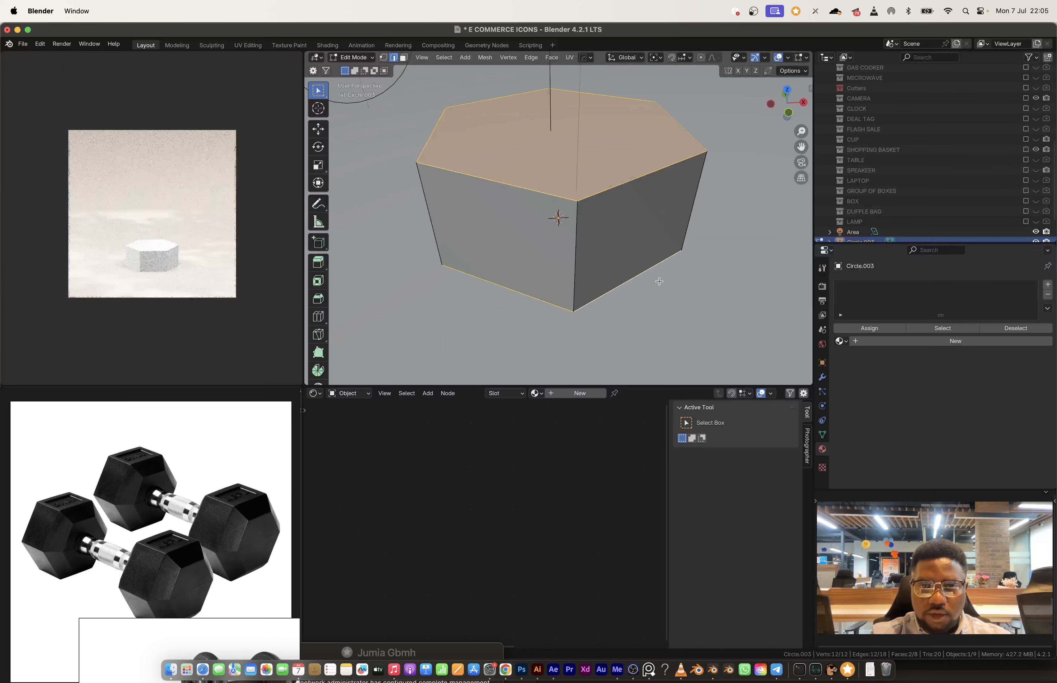
key("ctrl+b")
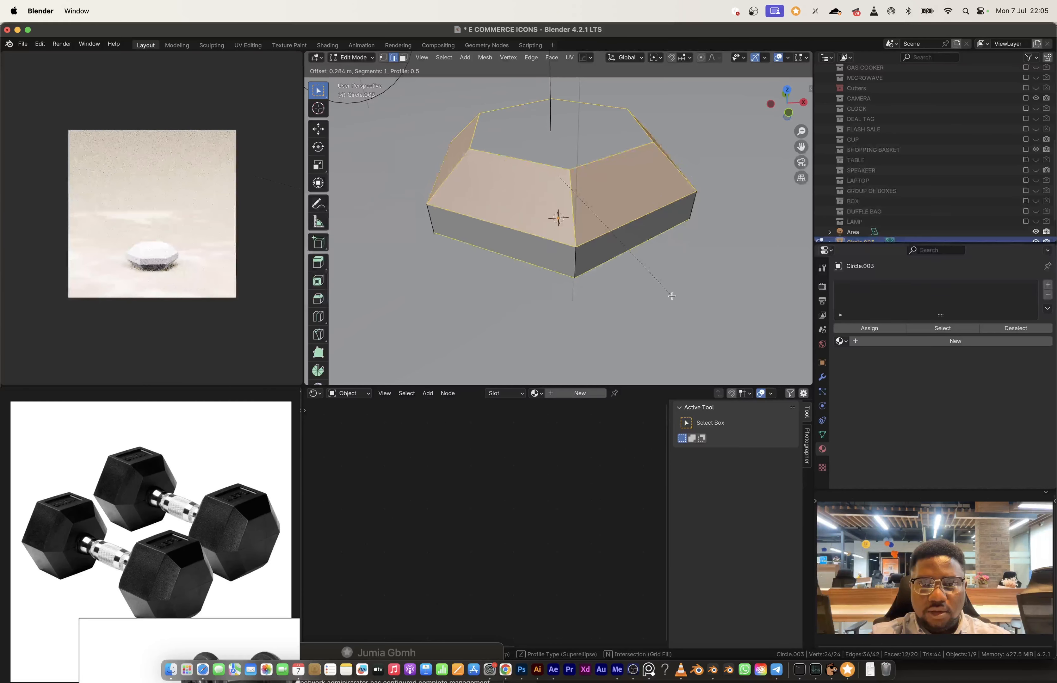
left_click(670, 295)
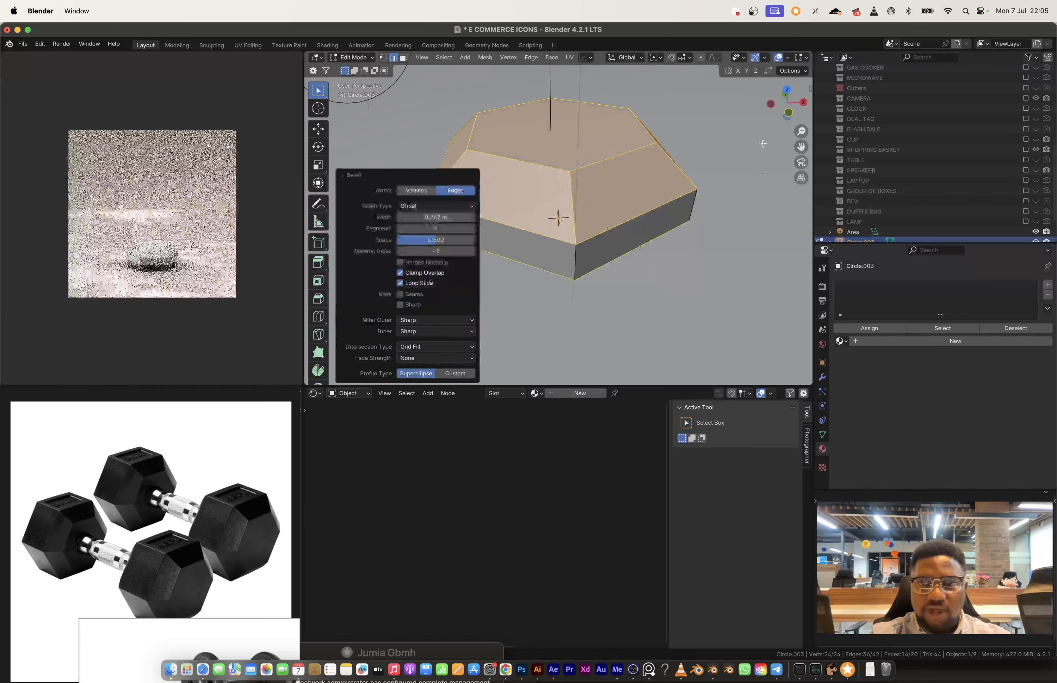
Step: In front view, select the weight's upper vertices and raise them along Z to make the weight taller
left_click(788, 113)
middle_click_drag(615, 185, 638, 204, "shift")
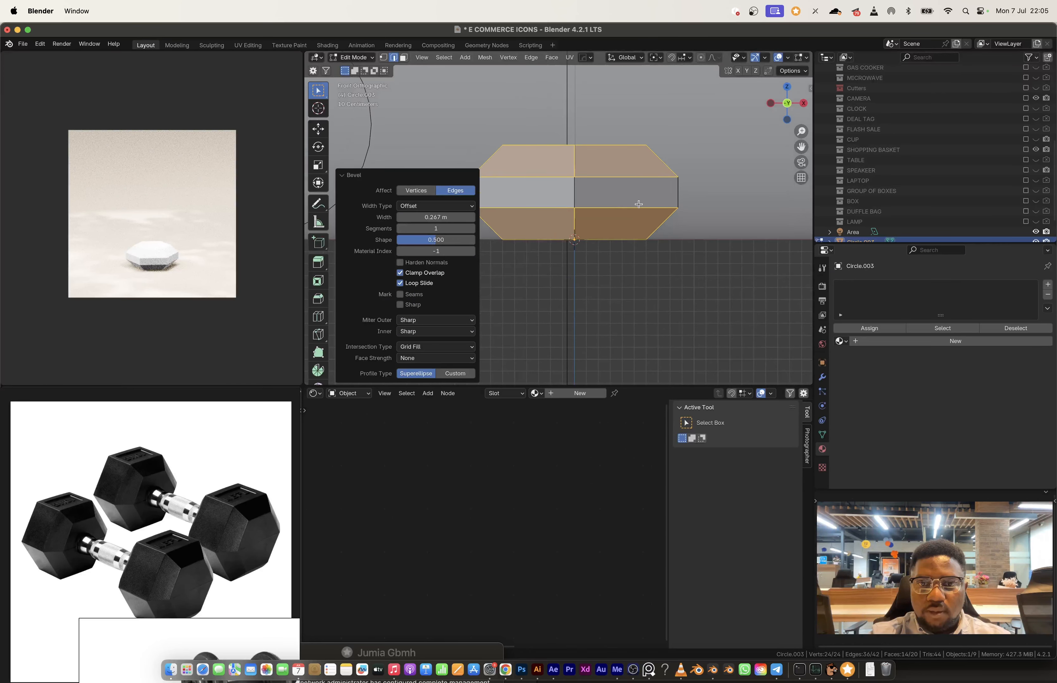
key("1")
left_click_drag(429, 116, 731, 199)
key("g")
key("z")
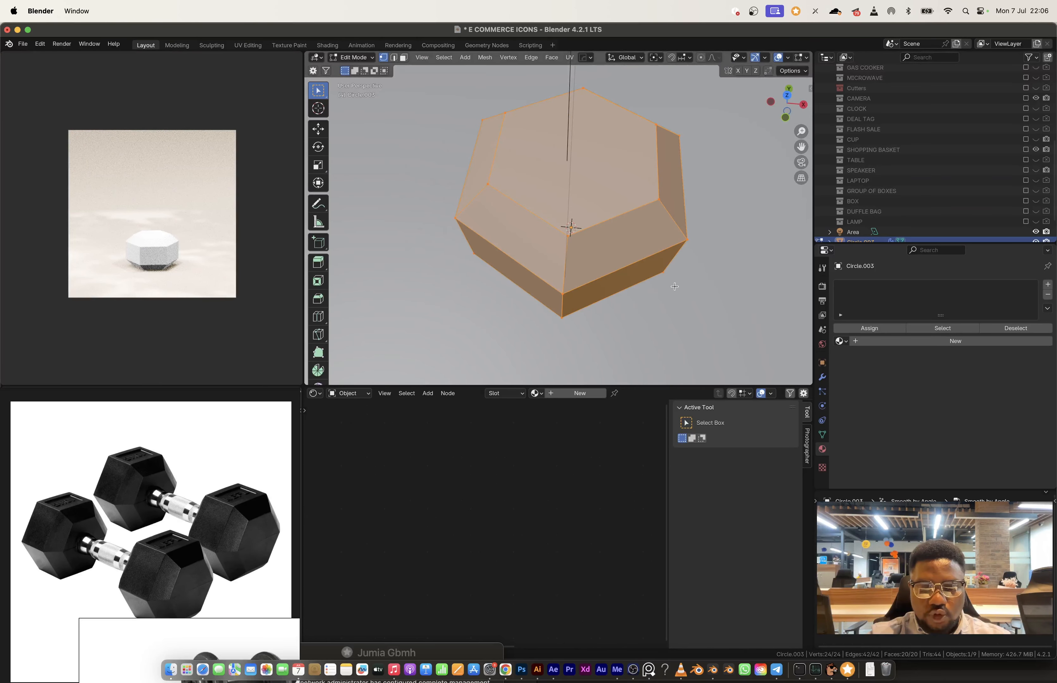
Step: Apply the weight's object transform and bevel all its edges with 3 segments and a width of about 0.027 m
key("Tab")
key("ctrl+a")
left_click(647, 287)
key("Tab")
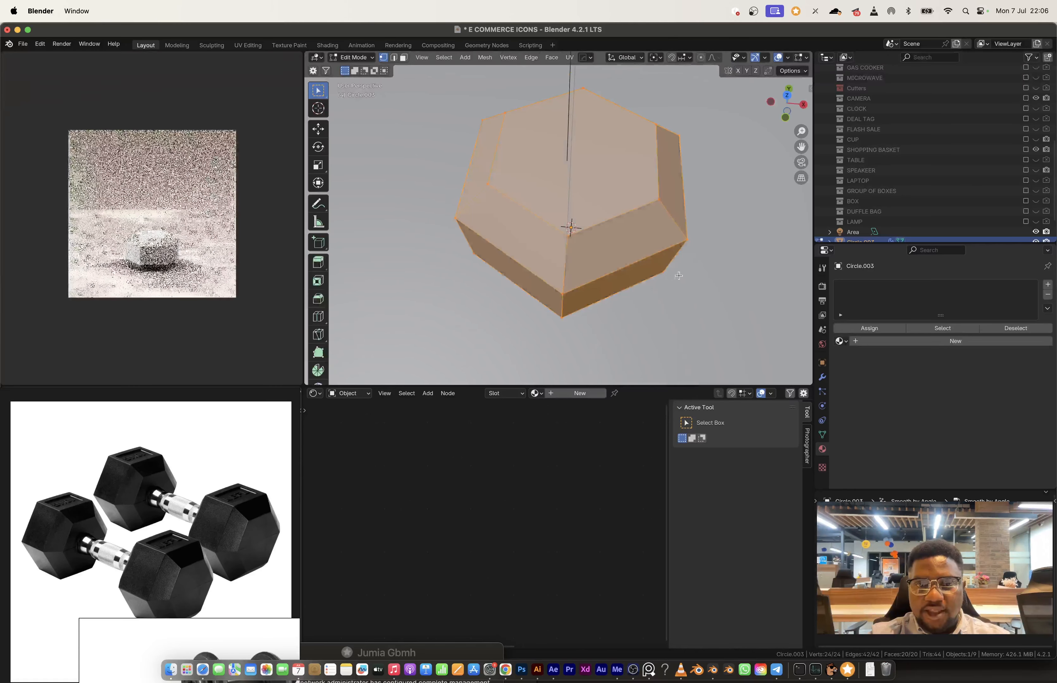
key("2")
key("ctrl+b")
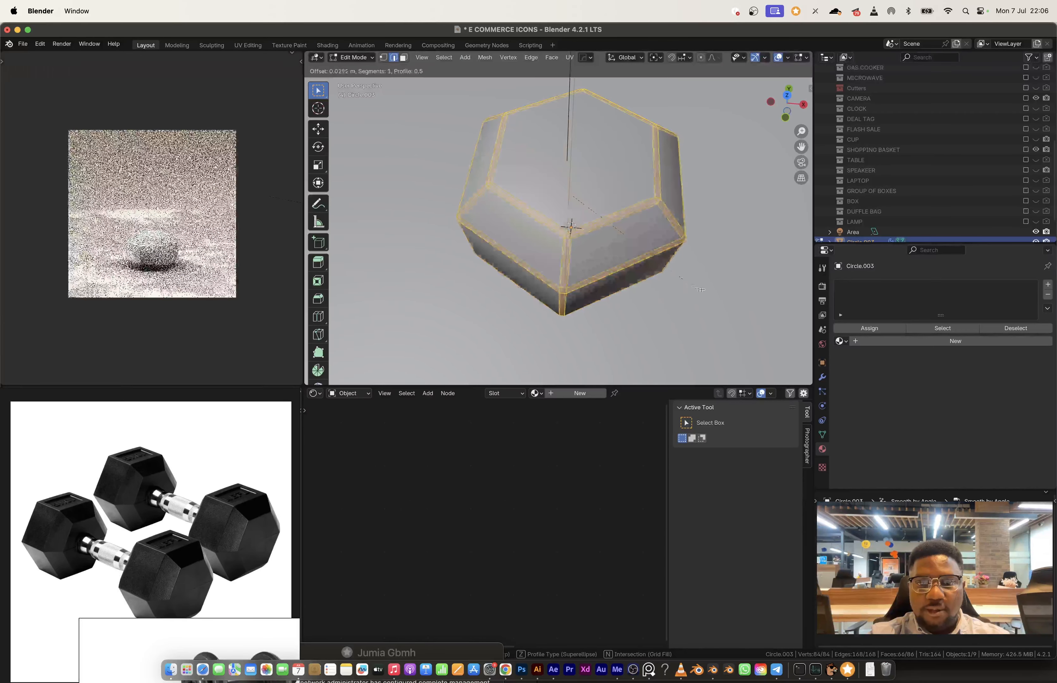
scroll(704, 291, "up", 2)
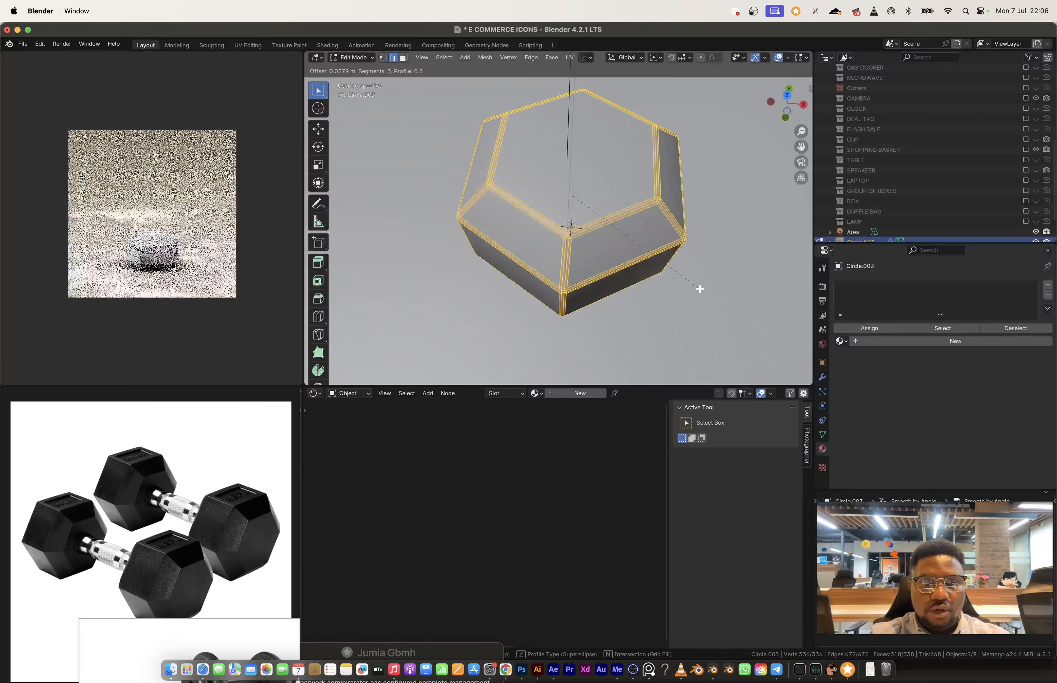
left_click(700, 289)
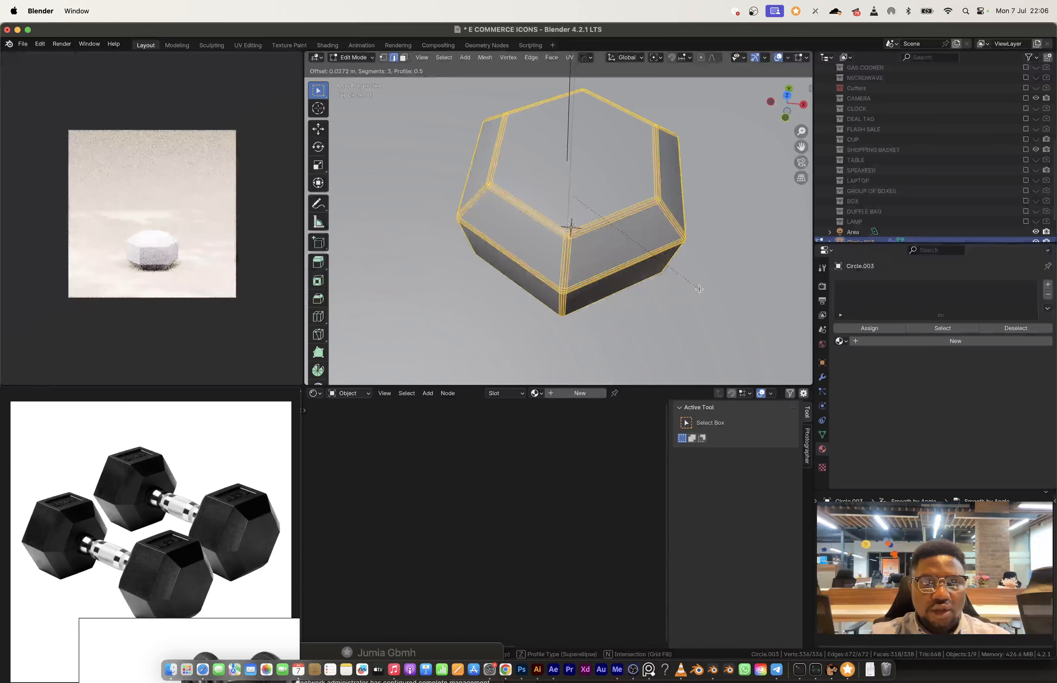
Step: Snap the 3D cursor to the centre of the weight's top hexagonal face
key("Tab")
middle_click_drag(639, 211, 627, 229)
key("Tab")
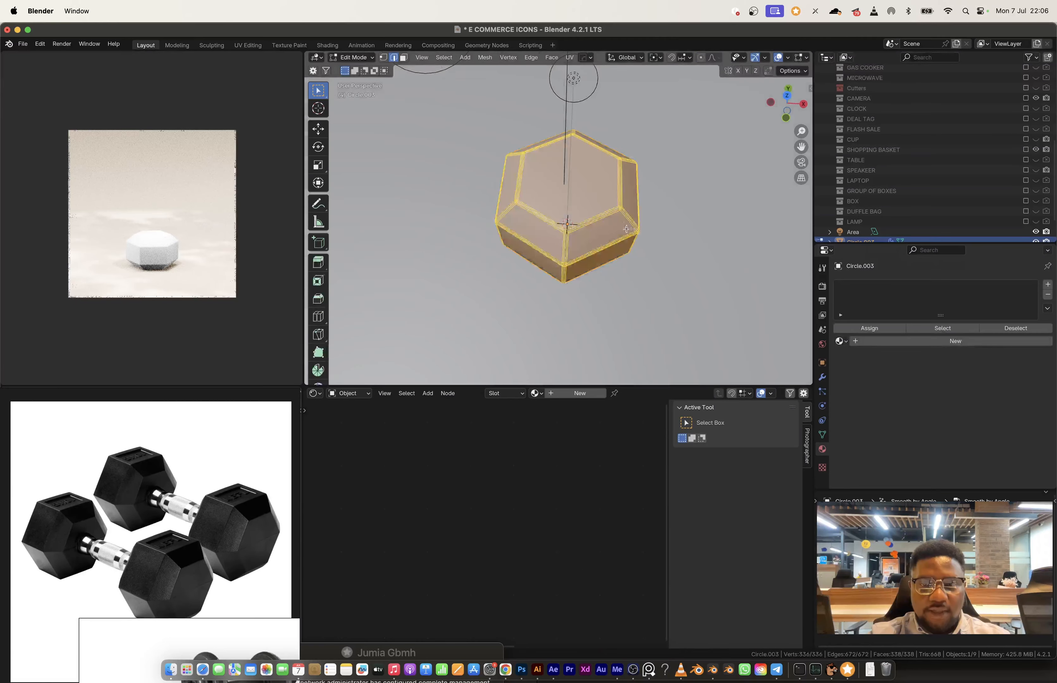
key("3")
left_click(582, 196)
key("shift+s")
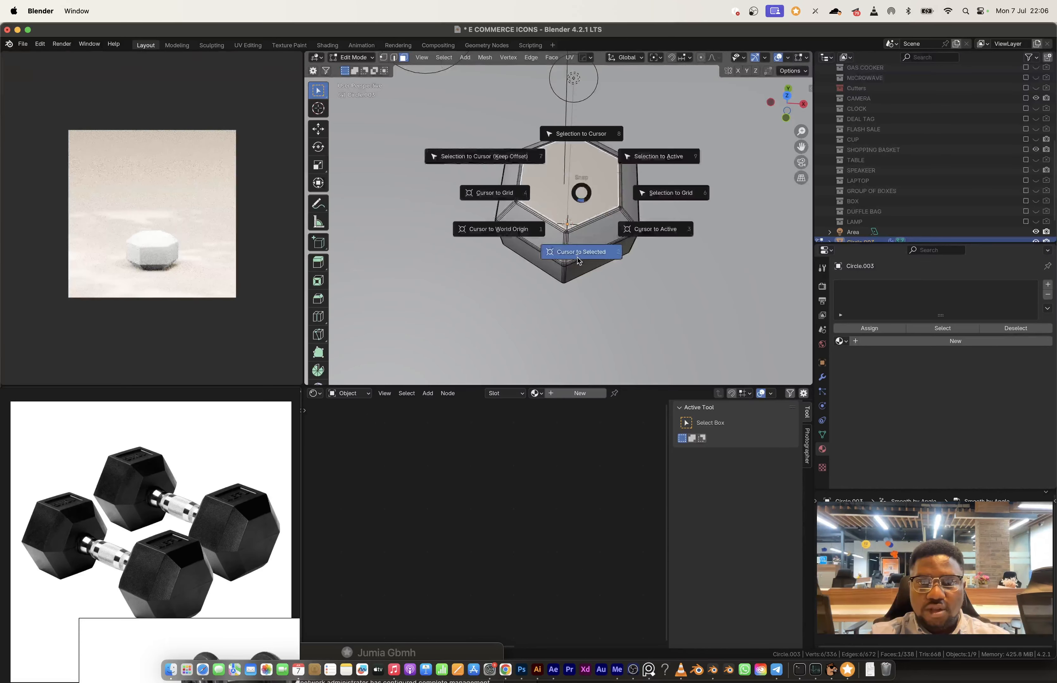
left_click(579, 254)
Step: Add a mesh cylinder at the 3D cursor, scale it to about 0.208, and stretch it 4.818 times along Z as the handle
key("Tab")
key("shift+a")
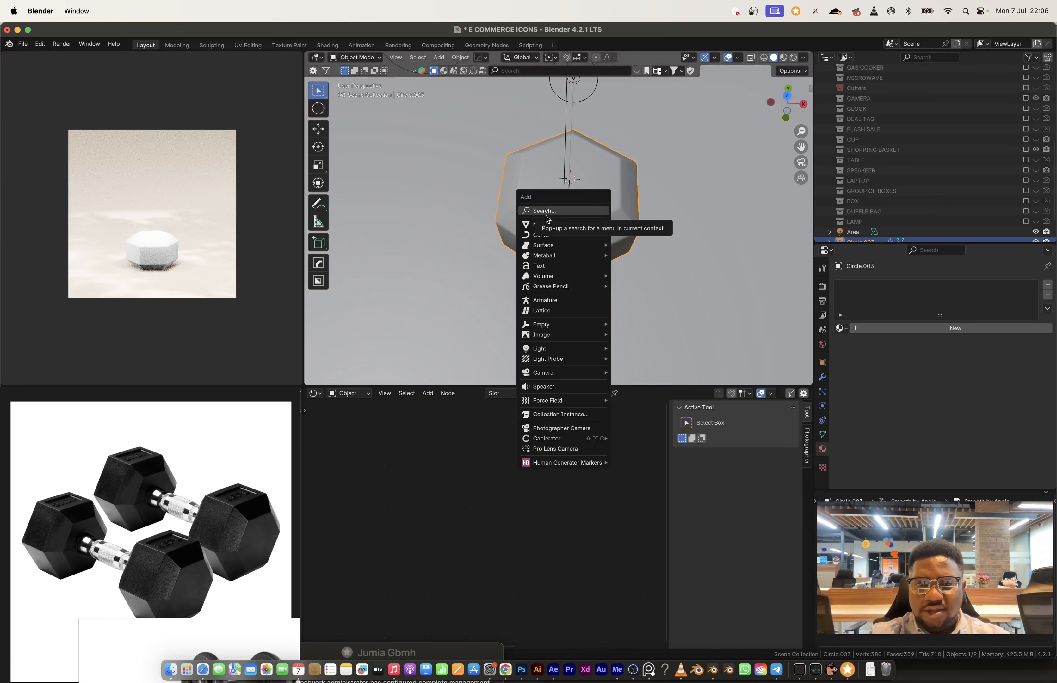
mouse_move(547, 226)
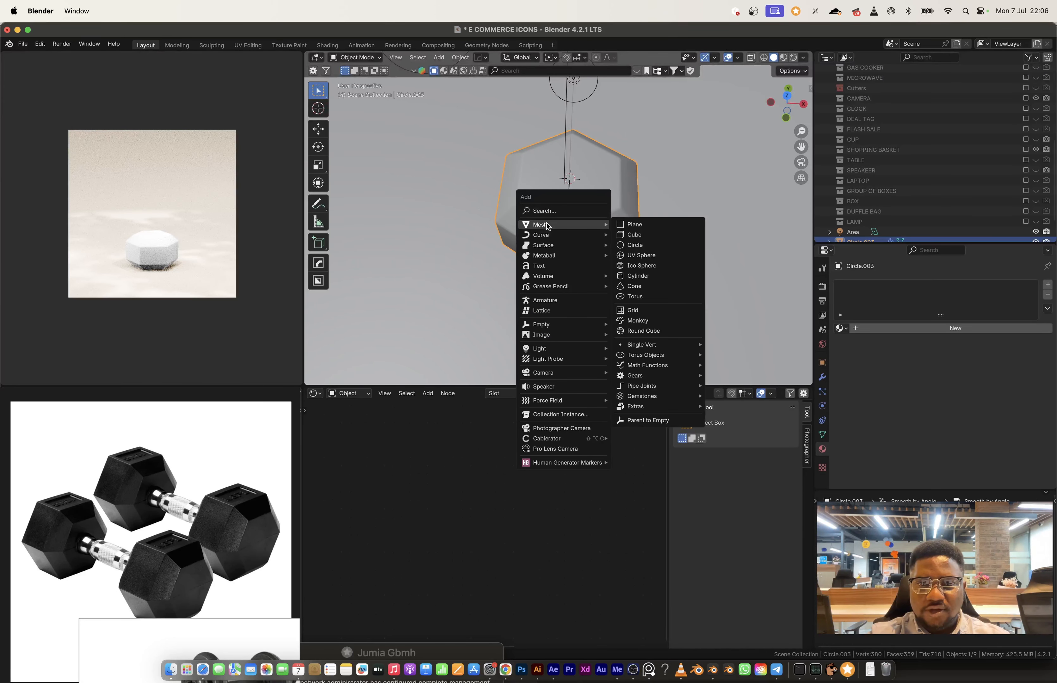
left_click(642, 277)
key("s")
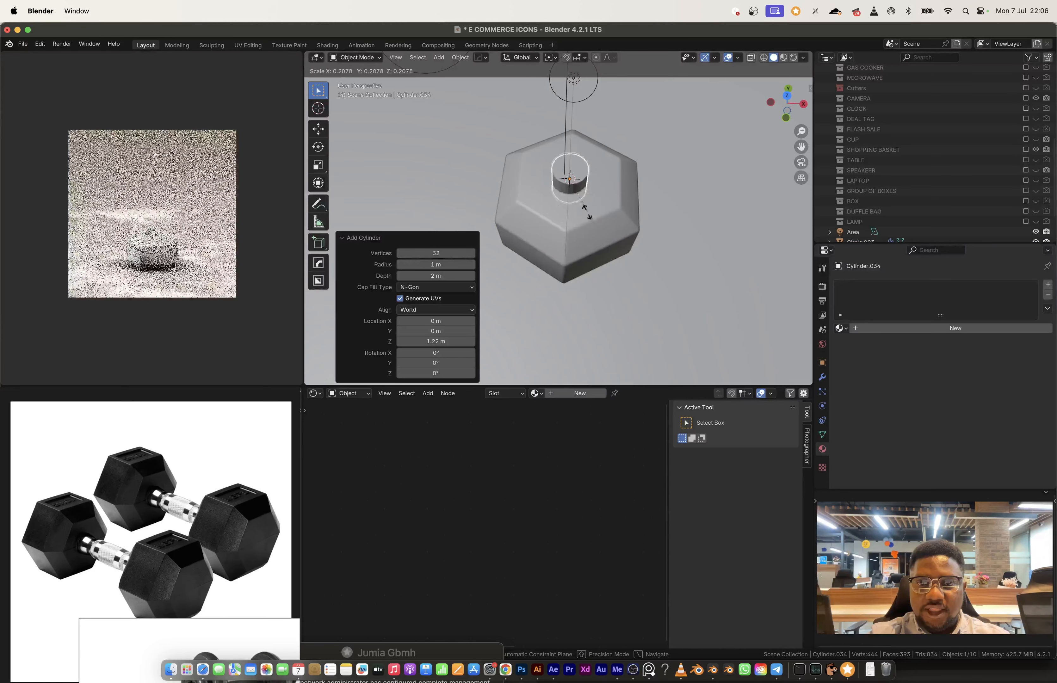
left_click(587, 213)
key("s")
key("z")
left_click(674, 338)
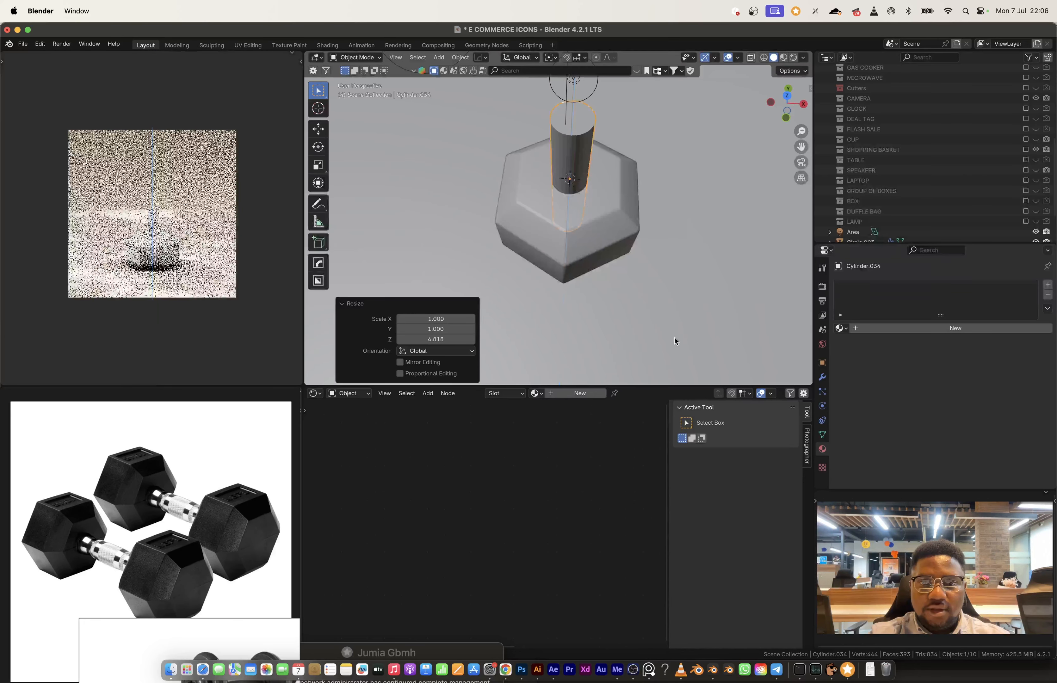
Step: Move the handle's geometry about 0.688 m up along Z and lengthen it by a factor of about 1.12
key("Tab")
middle_click_drag(579, 205, 587, 181)
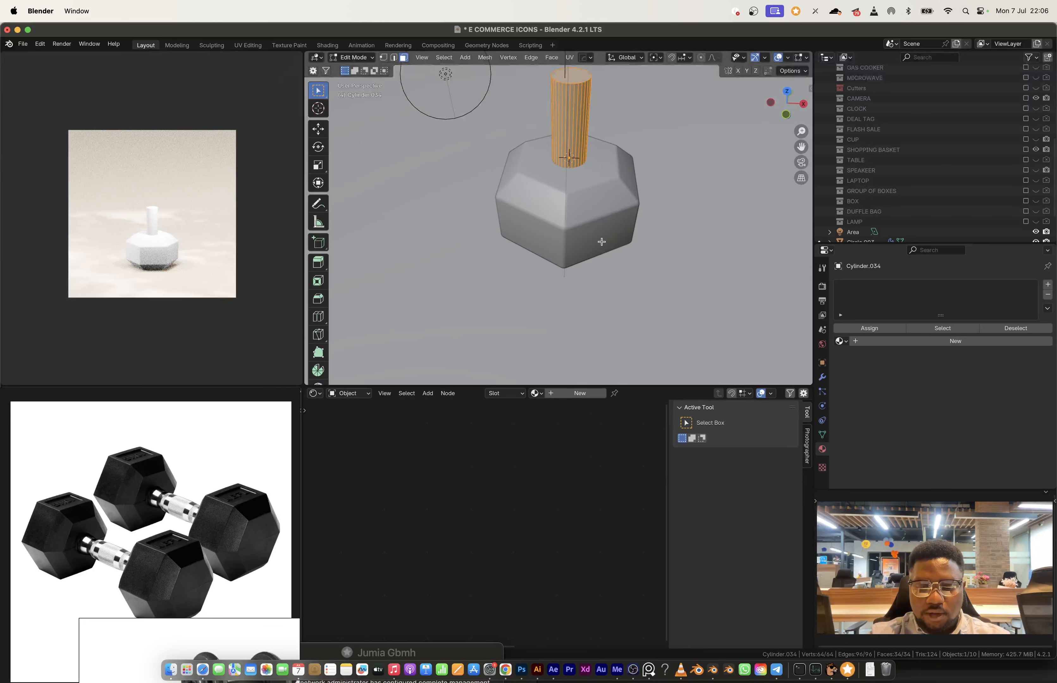
key("g")
key("z")
left_click(602, 193)
key("s")
key("z")
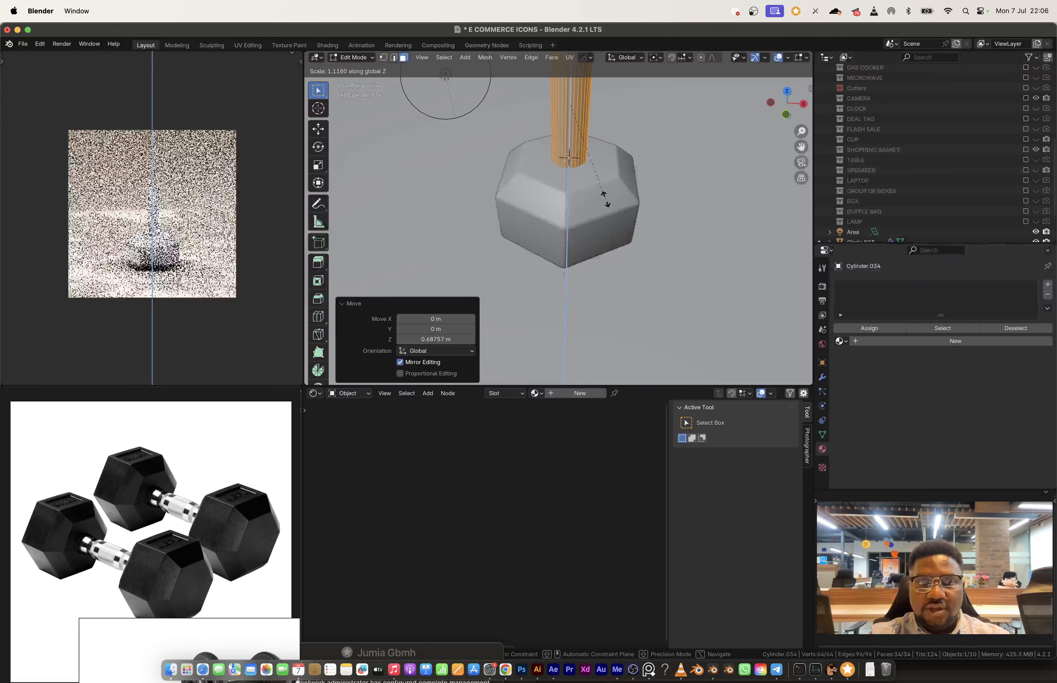
left_click(605, 198)
Step: Extrude the weight's top face in place and scale the new face to 0.465 around the handle's base
key("Tab")
left_click(580, 224)
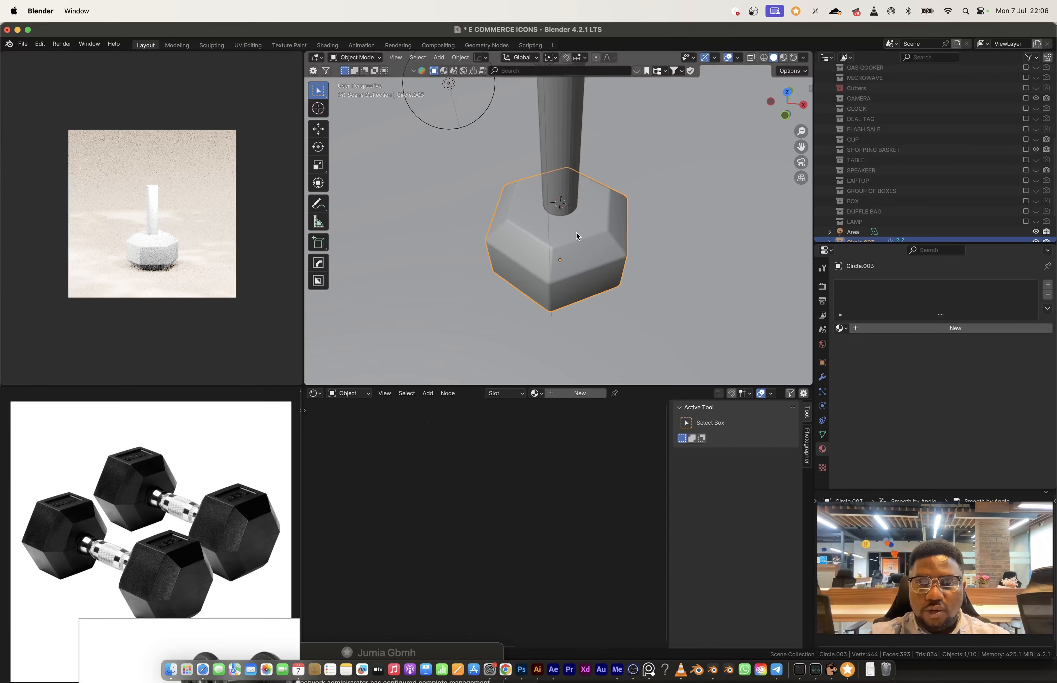
key("Tab")
key("s")
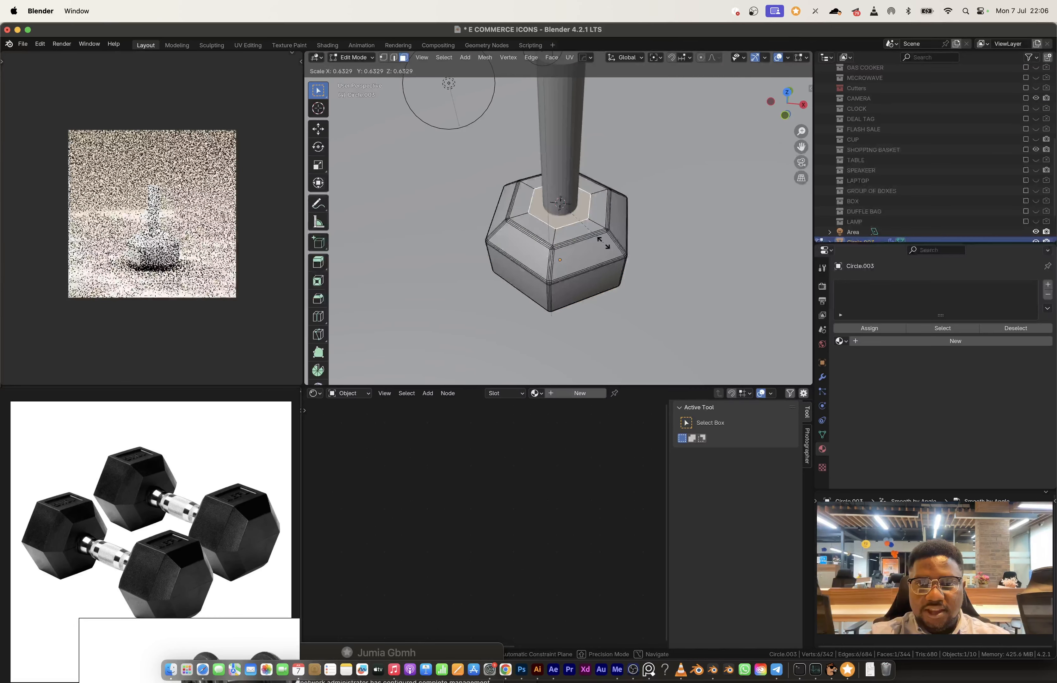
left_click(592, 233)
Step: Subdivide the small inner face with 1 cut and round it with LoopTools Circle
right_click(570, 214)
mouse_move(584, 202)
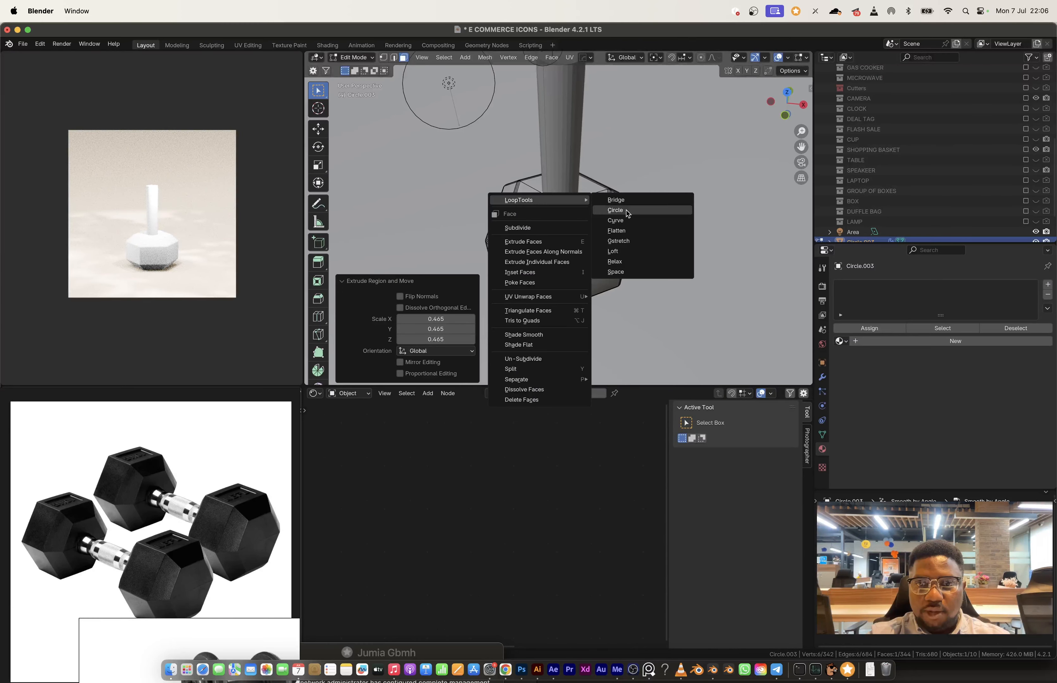
left_click(615, 210)
scroll(611, 232, "up", 8)
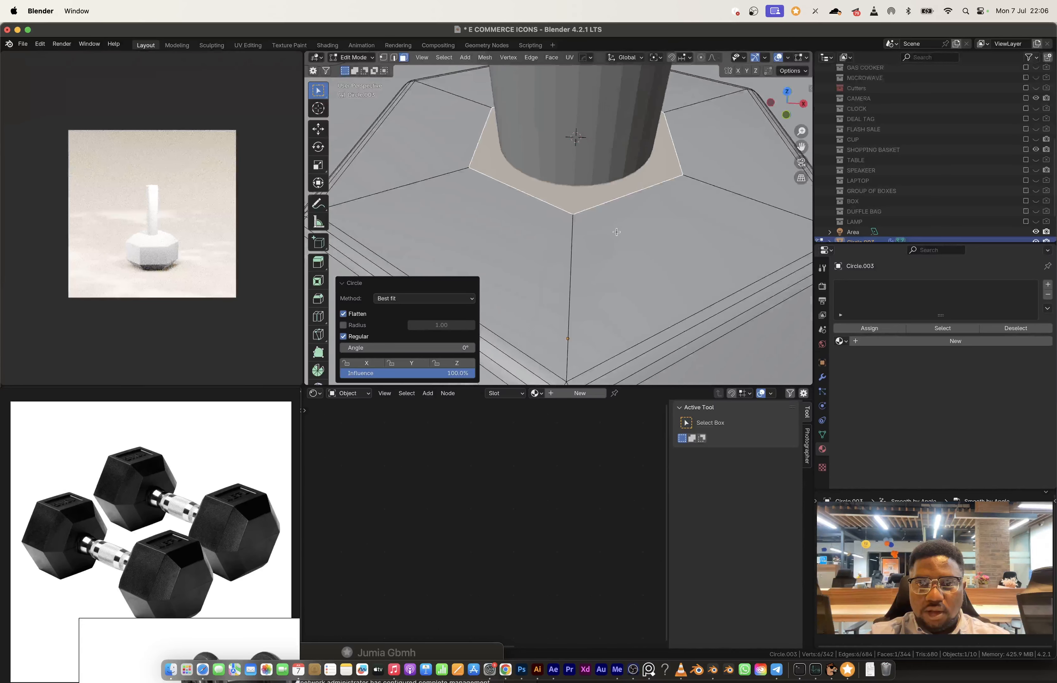
scroll(611, 232, "down", 5)
right_click(610, 227)
mouse_move(612, 225)
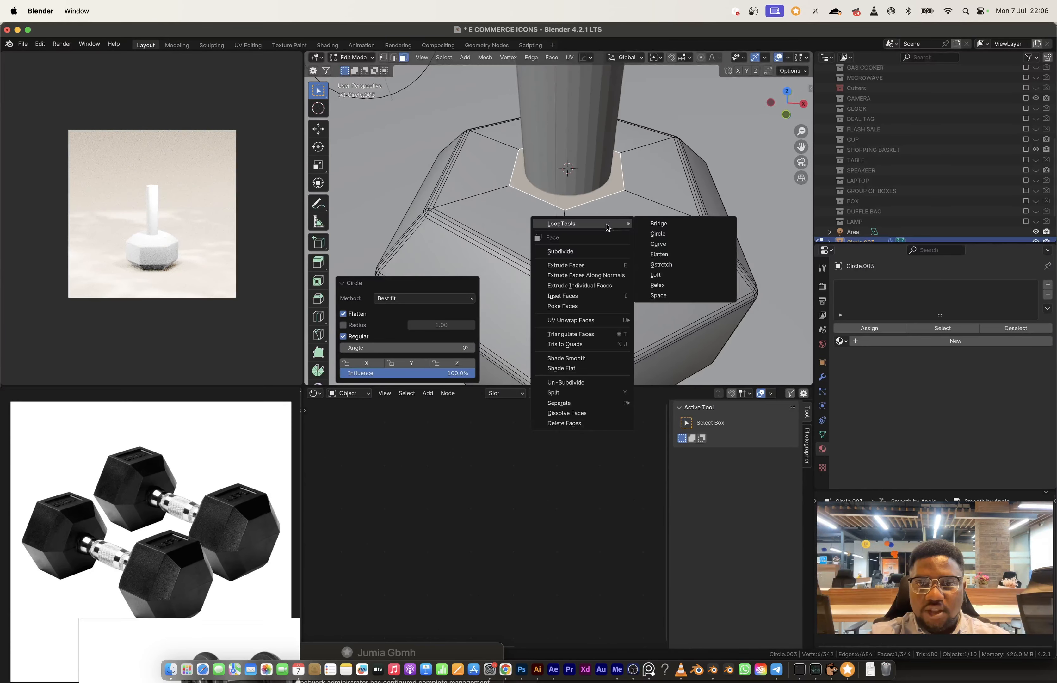
left_click(581, 251)
right_click(582, 218)
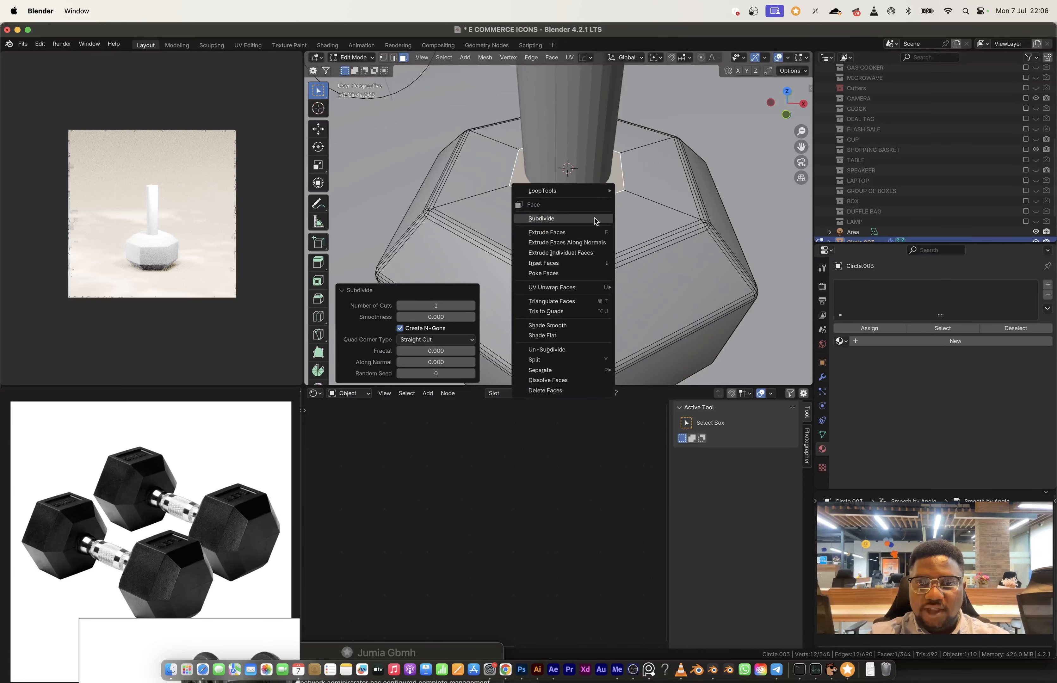
mouse_move(595, 198)
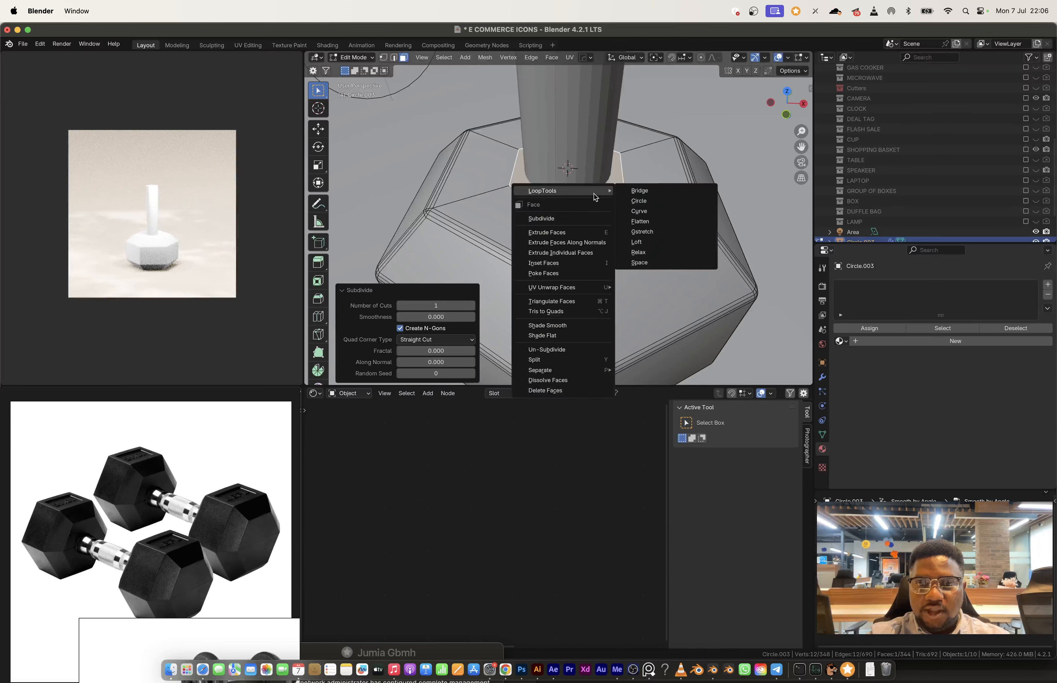
left_click(657, 201)
Step: Extrude the rounded face into the weight twice, by about 0.022 m and 0.071 m, to form a socket around the handle
key("e")
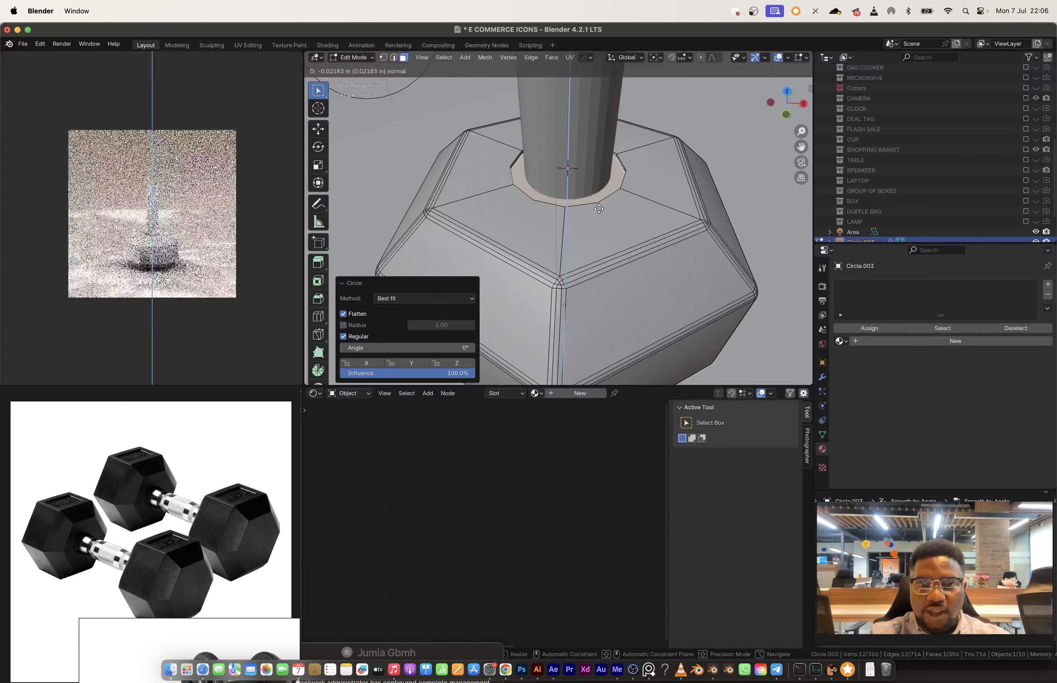
left_click(599, 209)
key("e")
left_click(599, 219)
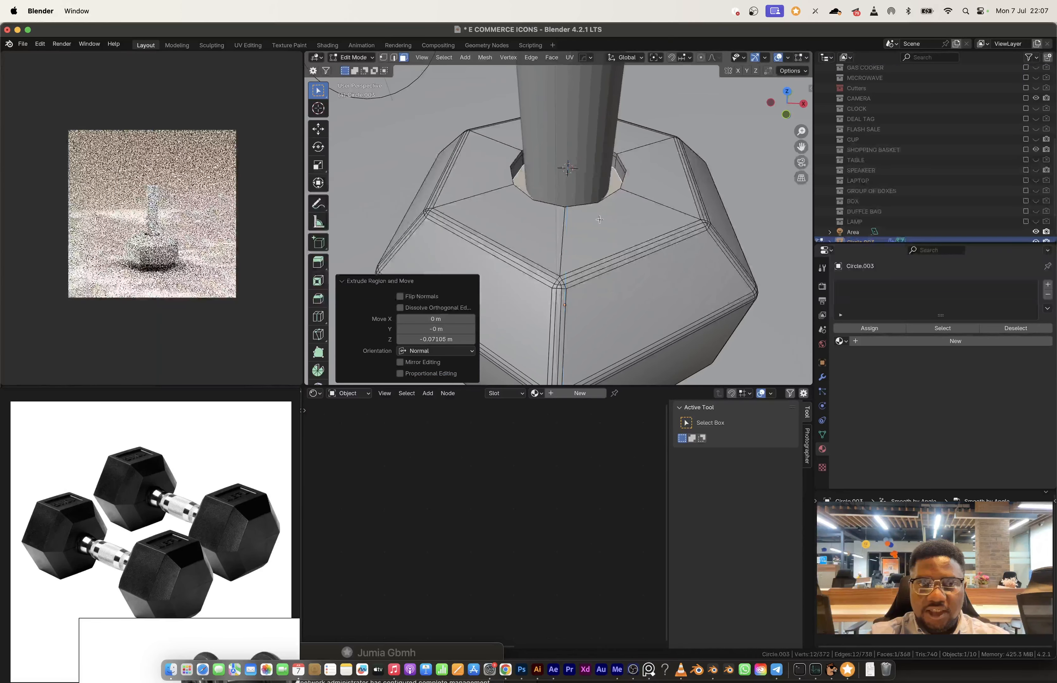
Step: Duplicate the weight's whole mesh and place the copy 2.8447 m higher along Z at the handle's other end
key("Tab")
left_click(572, 176)
scroll(567, 213, "down", 8)
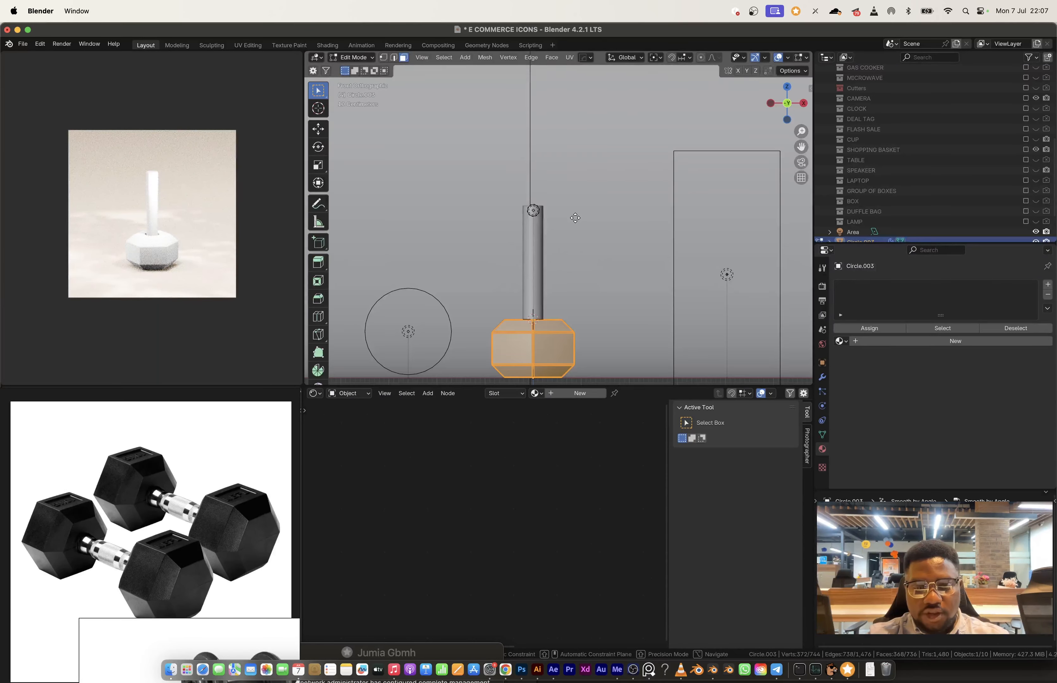
key("shift+d")
key("z")
left_click(582, 81)
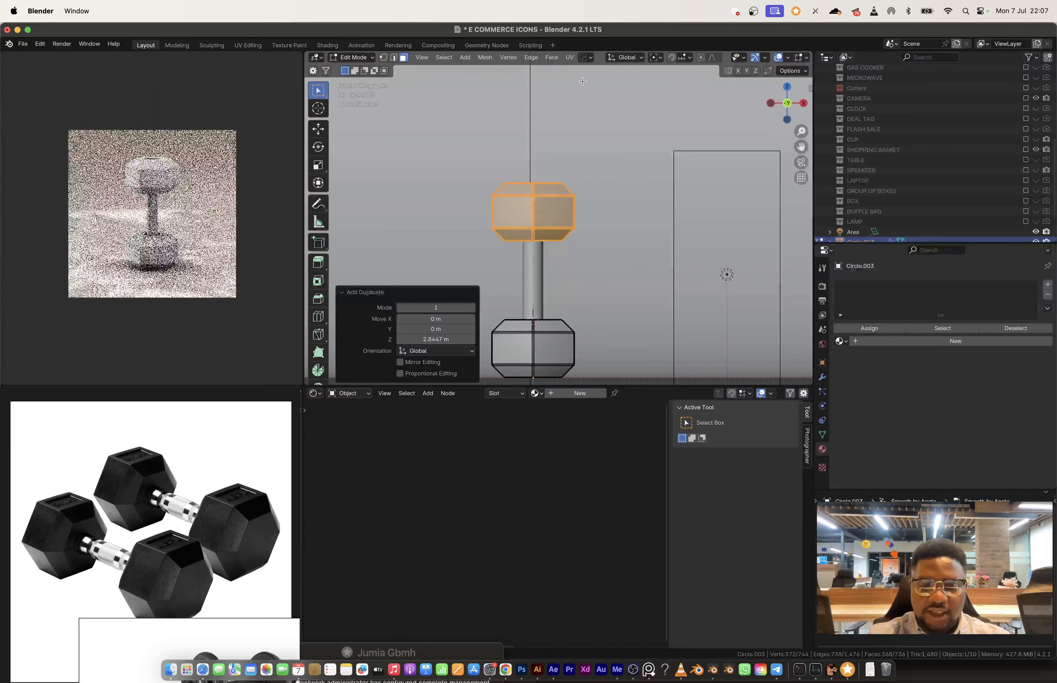
Step: Rotate the duplicated upper weight 180° in the view and raise it along Z by about 0.15 m to fit the handle's end
type("r180")
key("Return")
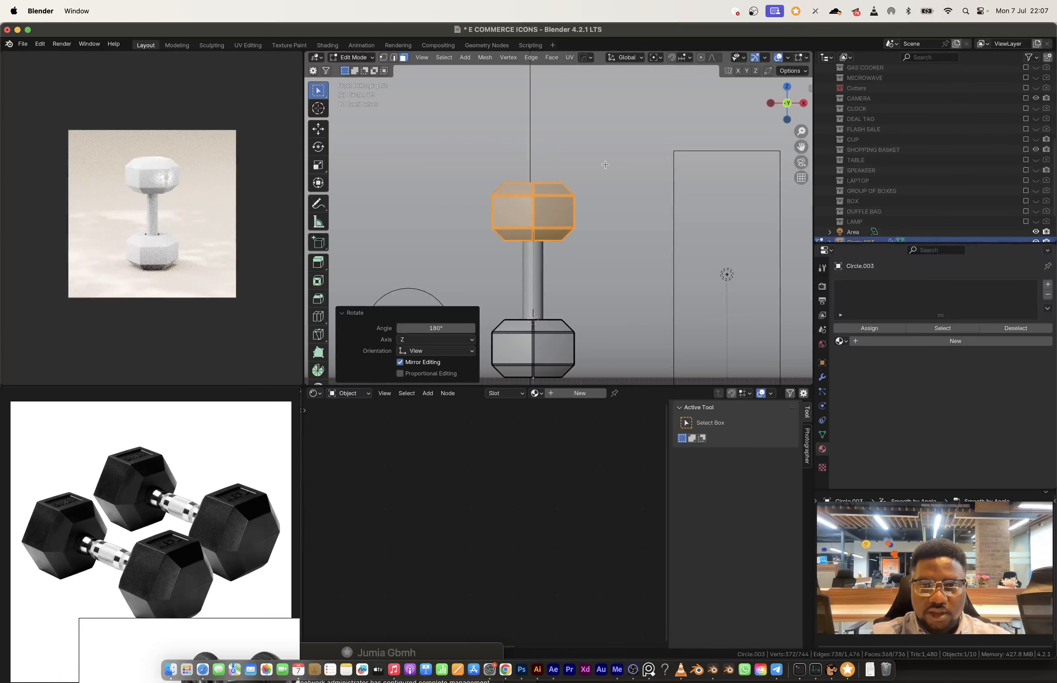
key("g")
key("z")
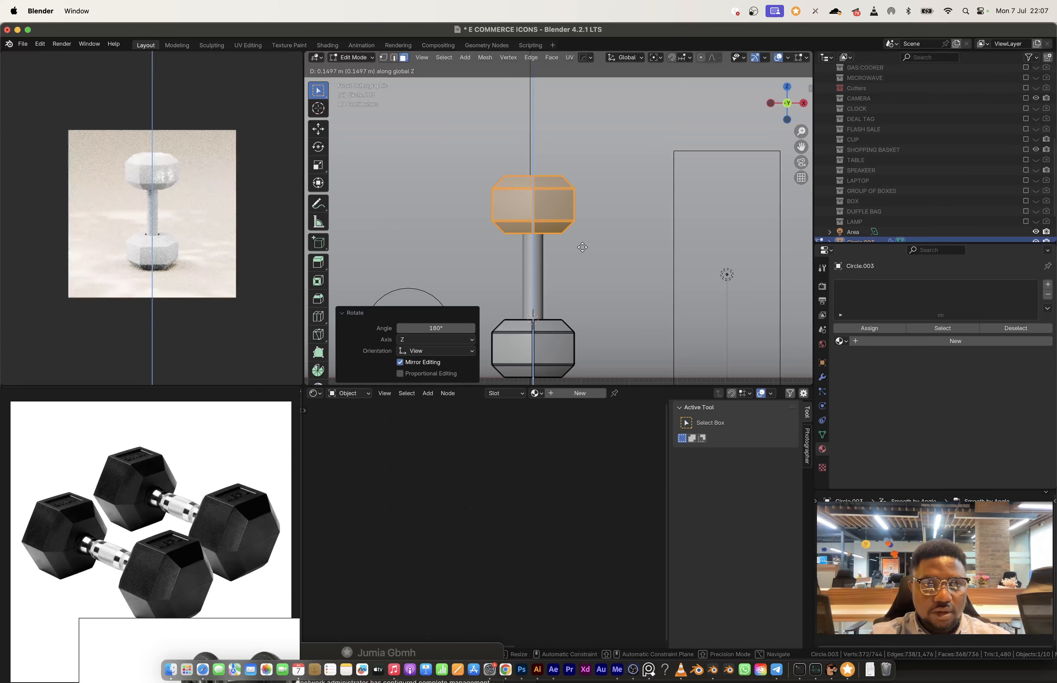
left_click(585, 252)
key("Tab")
scroll(597, 258, "down", 3)
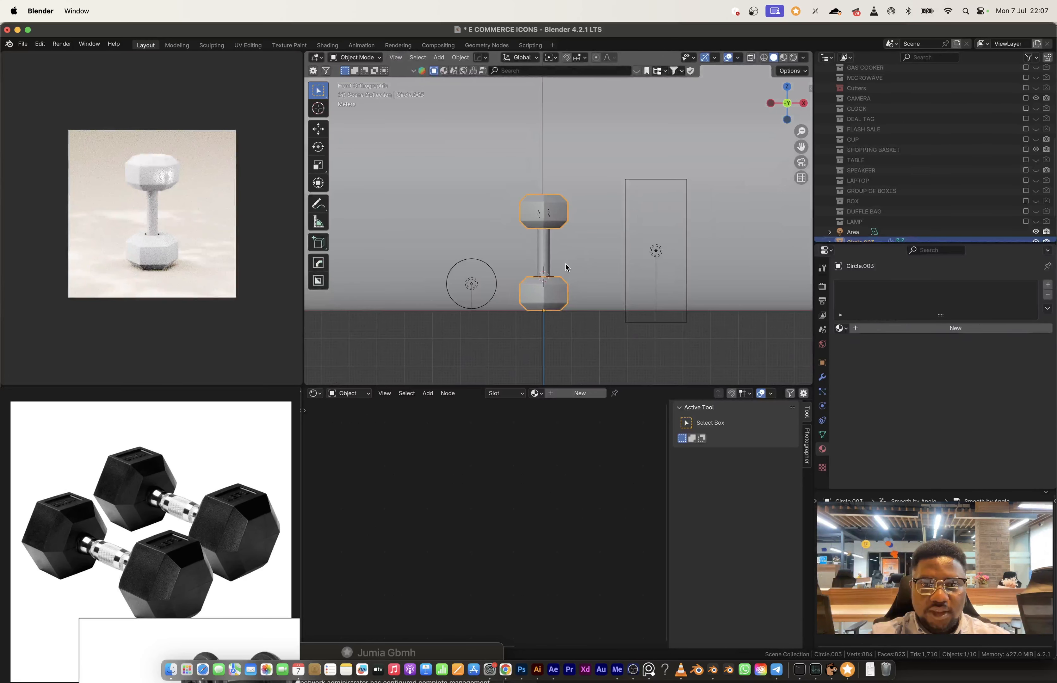
Step: Join the weights with the handle and set the joined dumbbell's origin to its geometry
left_click(550, 257, "shift")
key("ctrl+j")
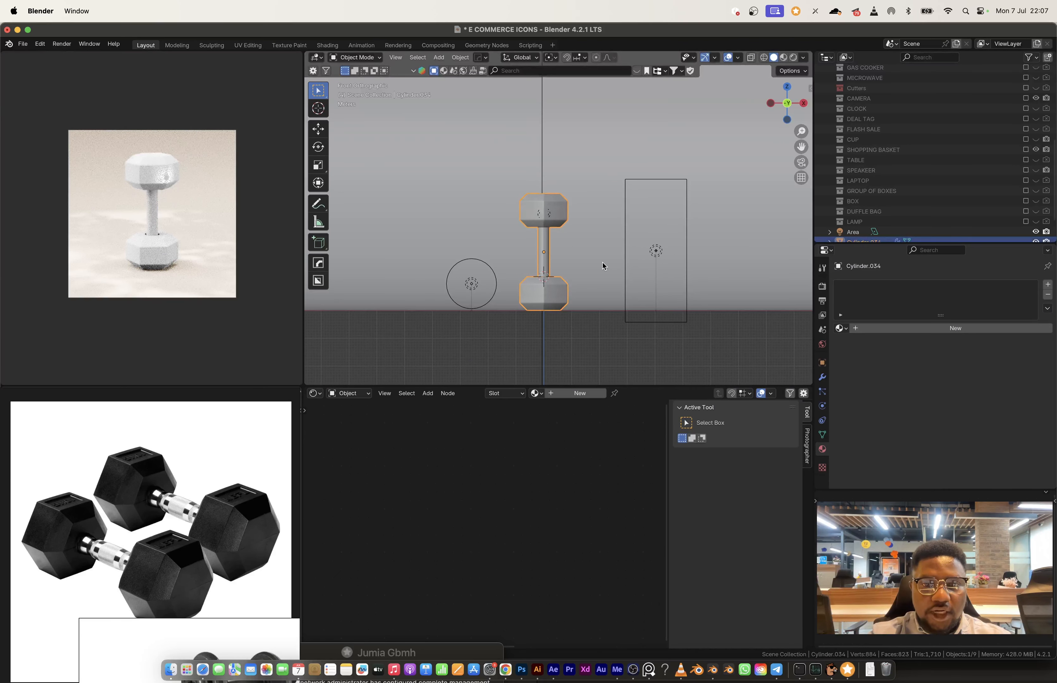
right_click(589, 264)
mouse_move(590, 262)
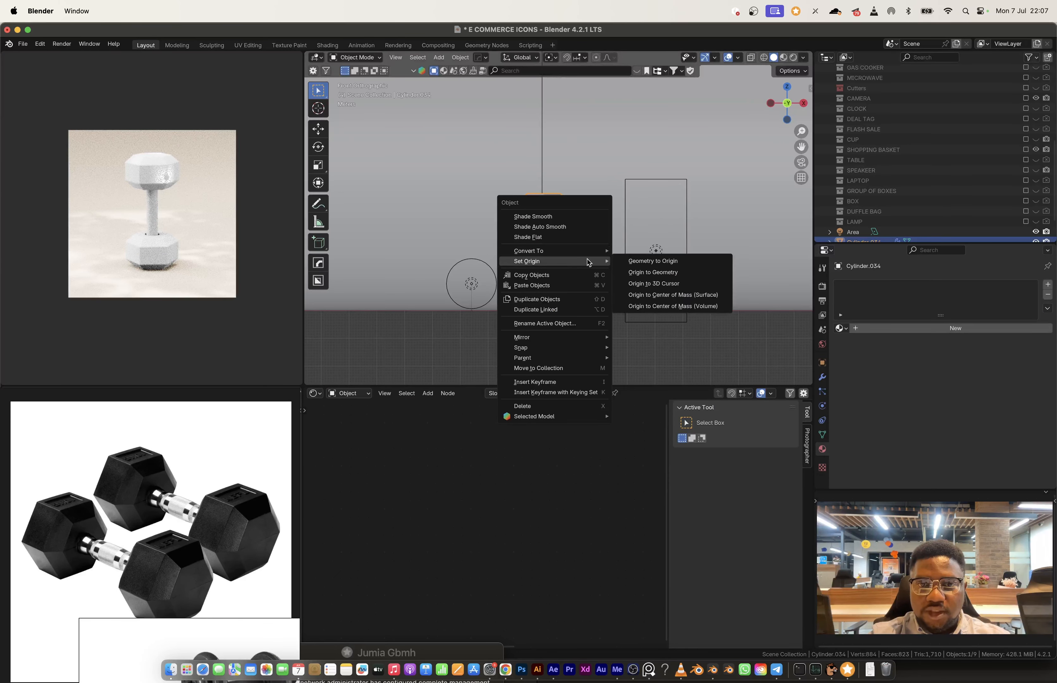
left_click(644, 272)
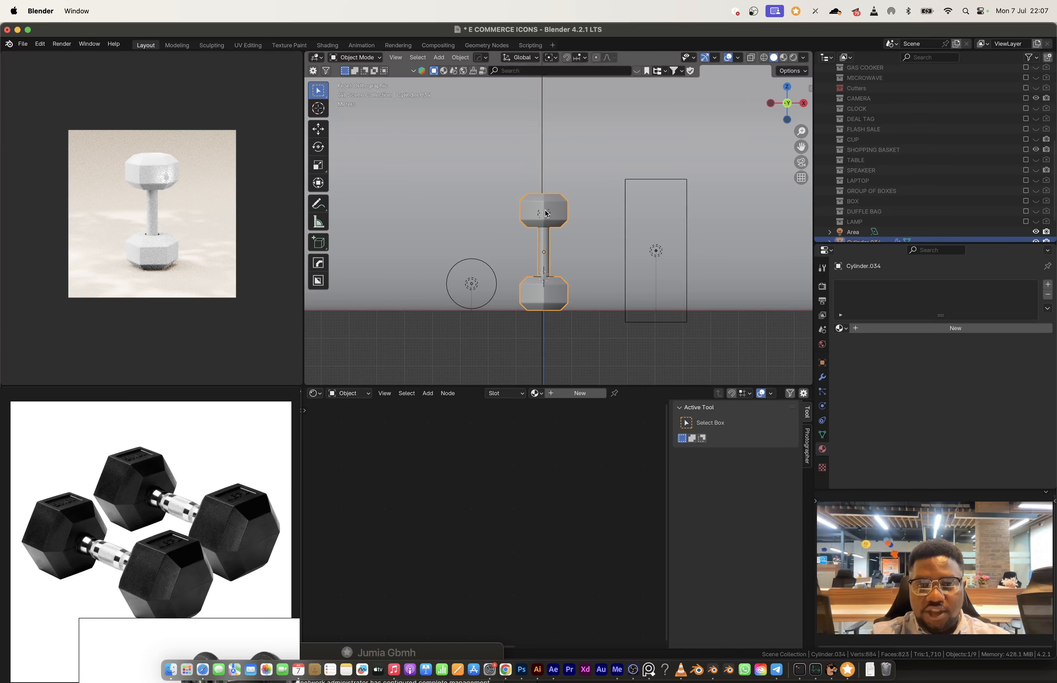
key("g")
right_click(525, 206)
right_click(540, 236)
mouse_move(554, 238)
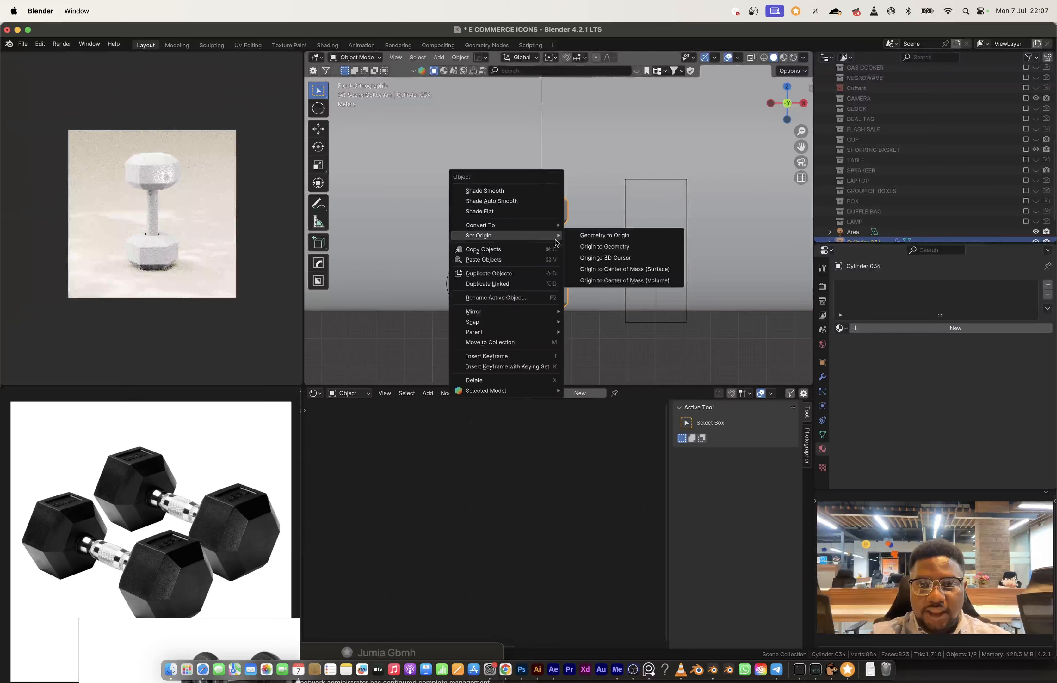
left_click(632, 252)
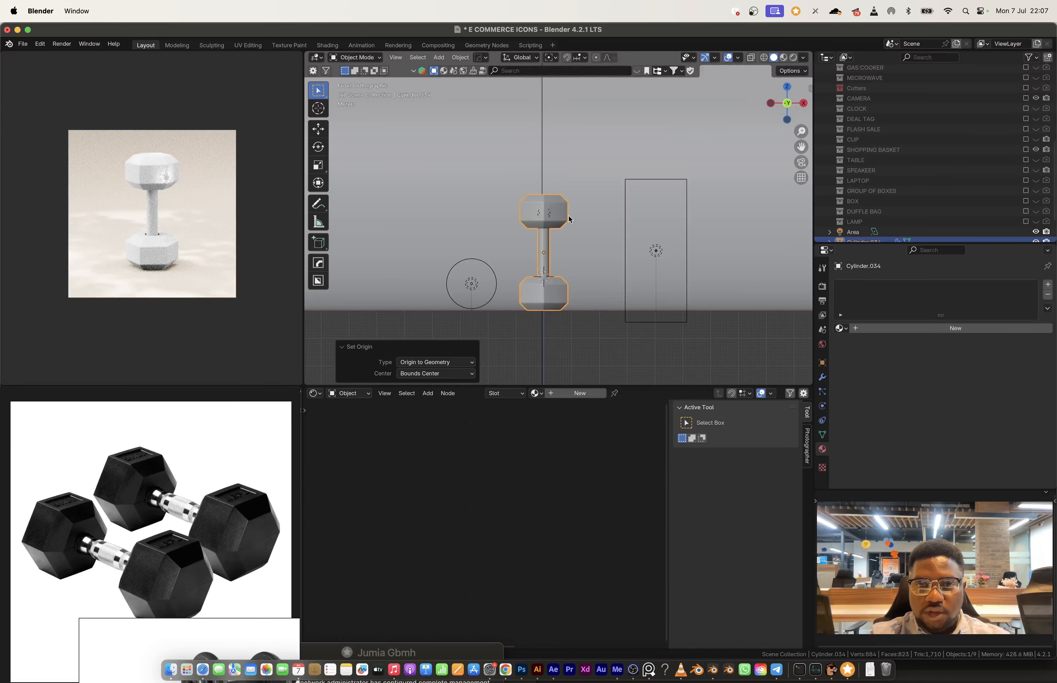
Step: Rotate the whole dumbbell 90° around the Y axis so it lies horizontally
middle_click_drag(566, 217, 555, 229)
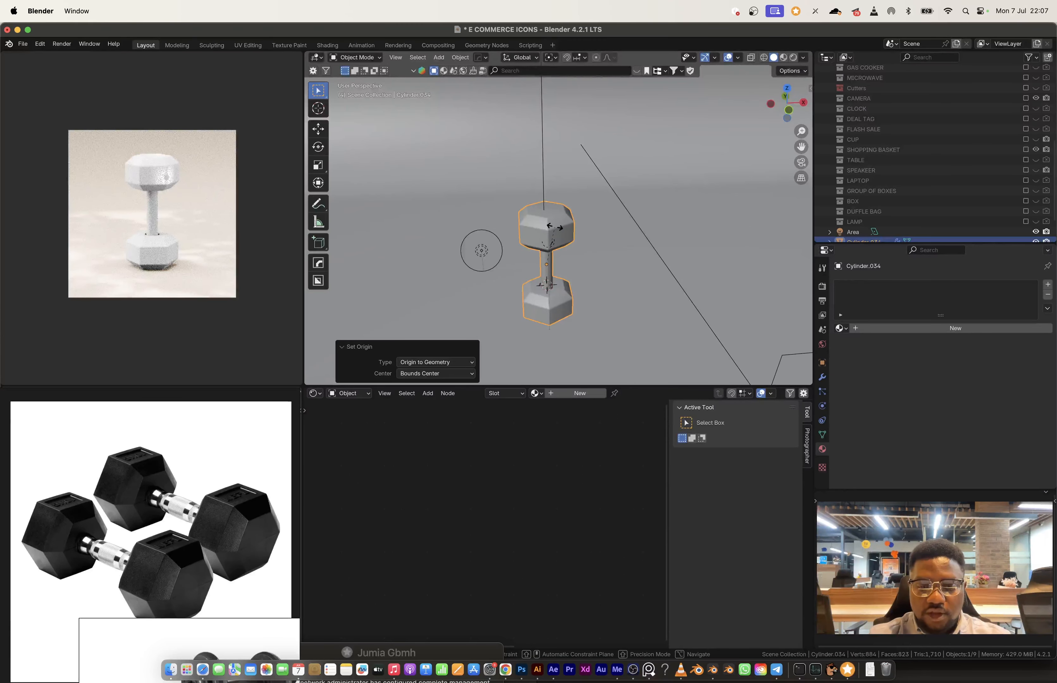
type("ry90")
key("Return")
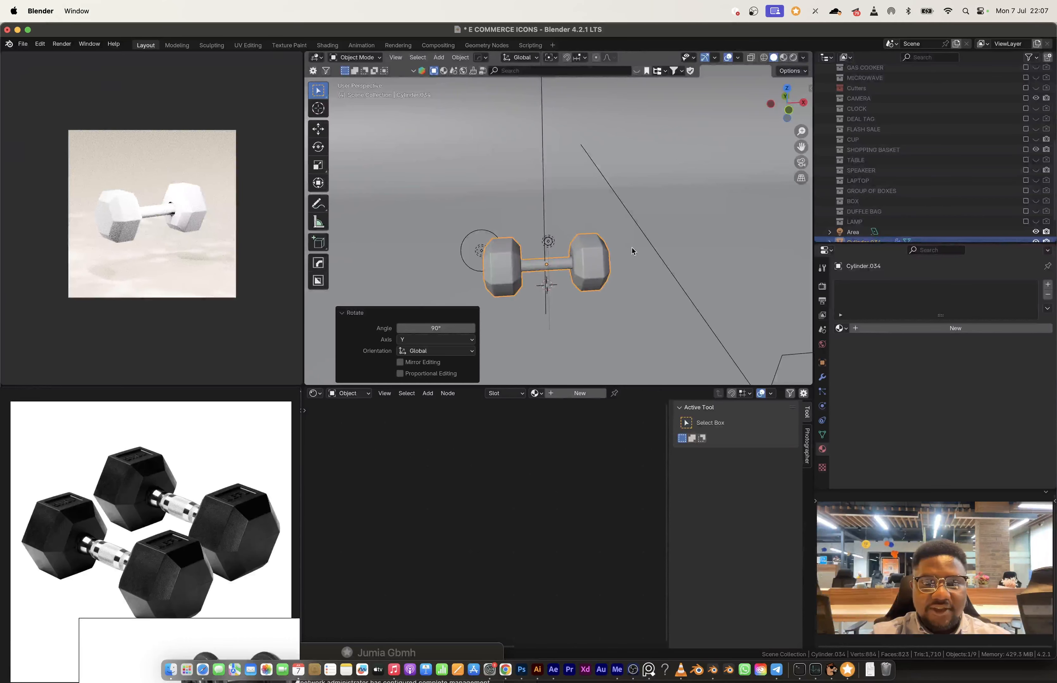
Step: Apply the existing MAIN BODY material to the whole dumbbell
key("Tab")
scroll(559, 269, "up", 4)
left_click(554, 290)
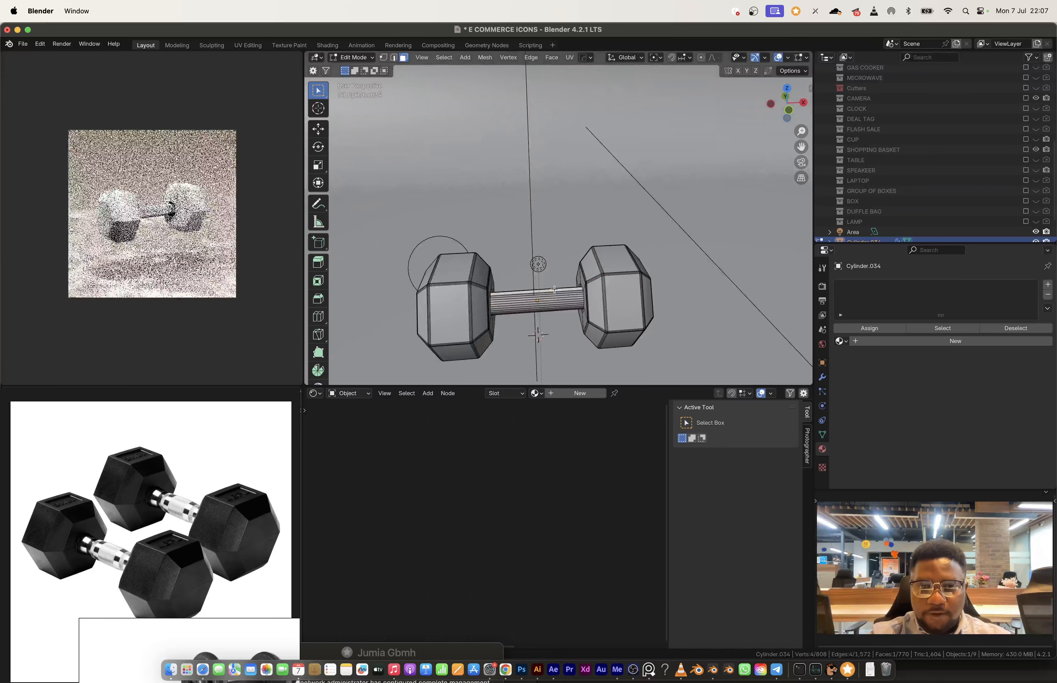
key("Tab")
left_click(536, 393)
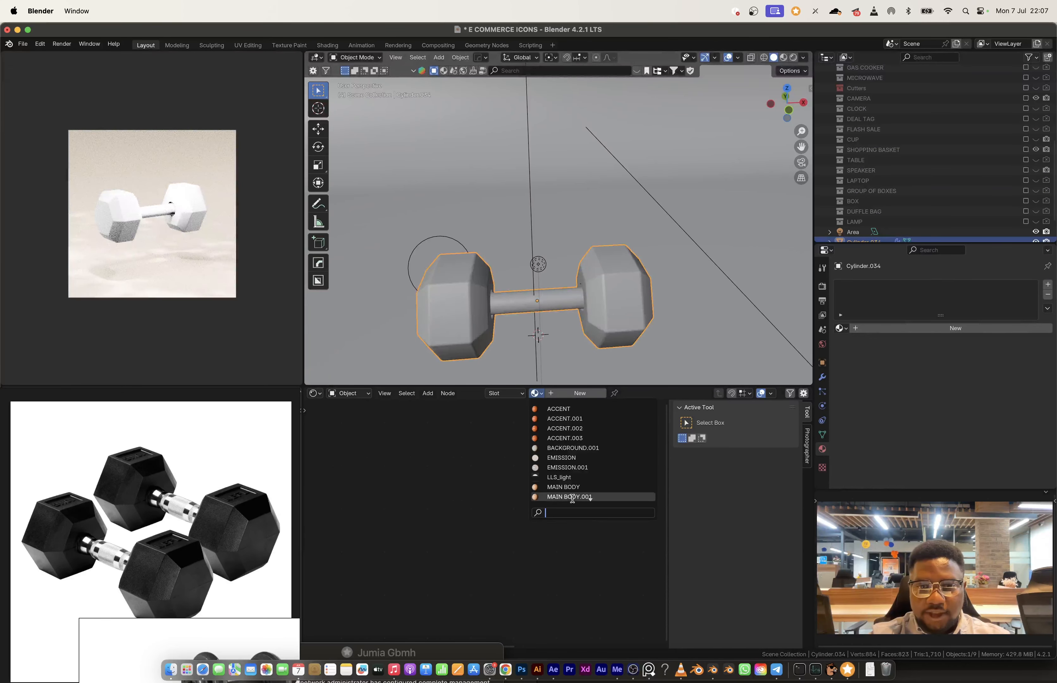
left_click(573, 485)
Step: Select both weights' linked geometry and assign them the ACCENT material in a second material slot
middle_click_drag(600, 265, 621, 281)
key("Tab")
key("ctrl+l")
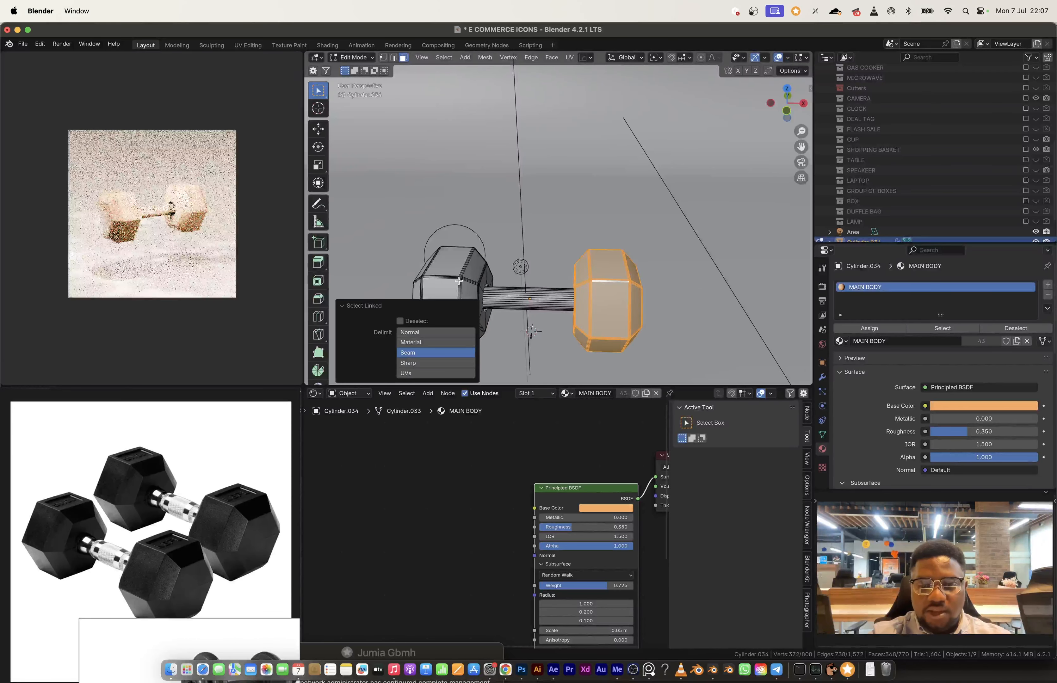
key("l")
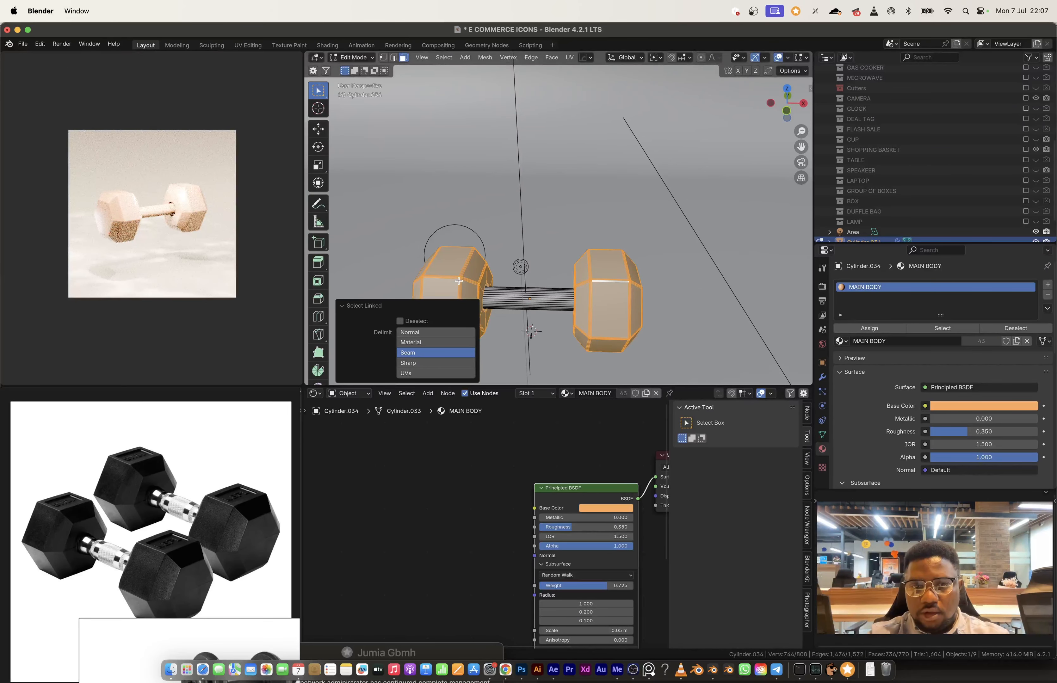
left_click(1048, 284)
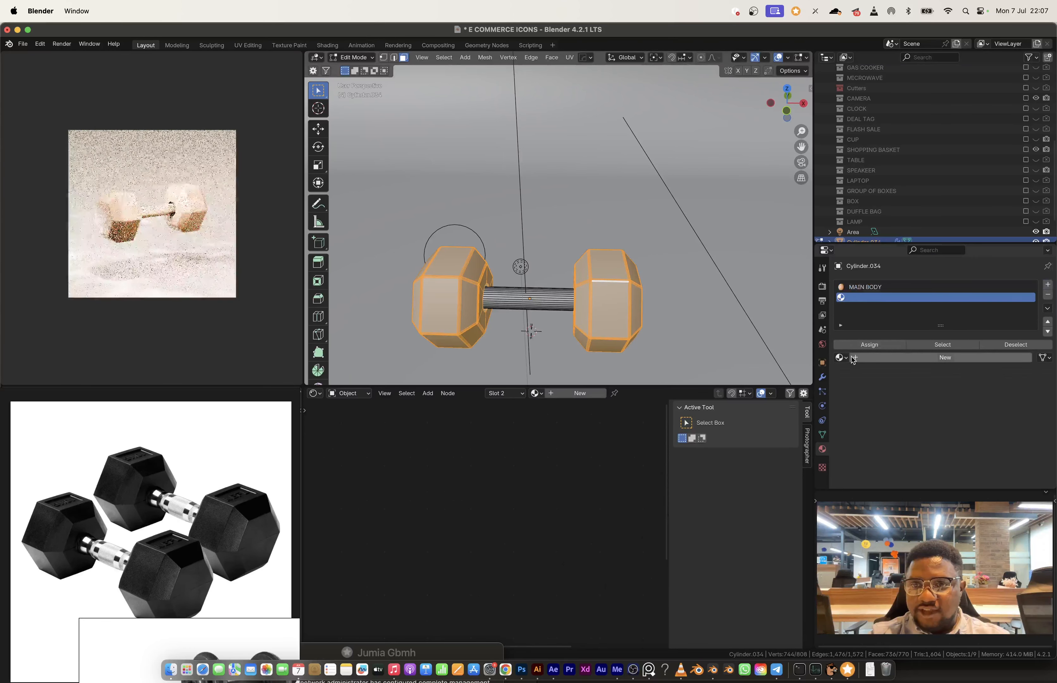
left_click(840, 357)
left_click(846, 377)
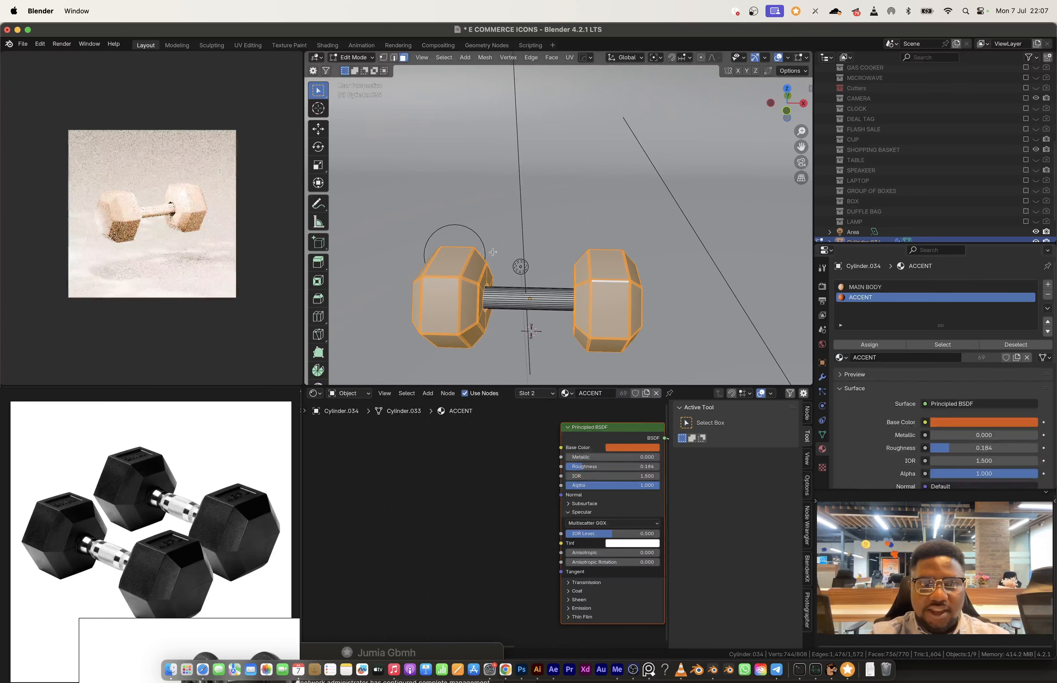
left_click(855, 344)
key("Tab")
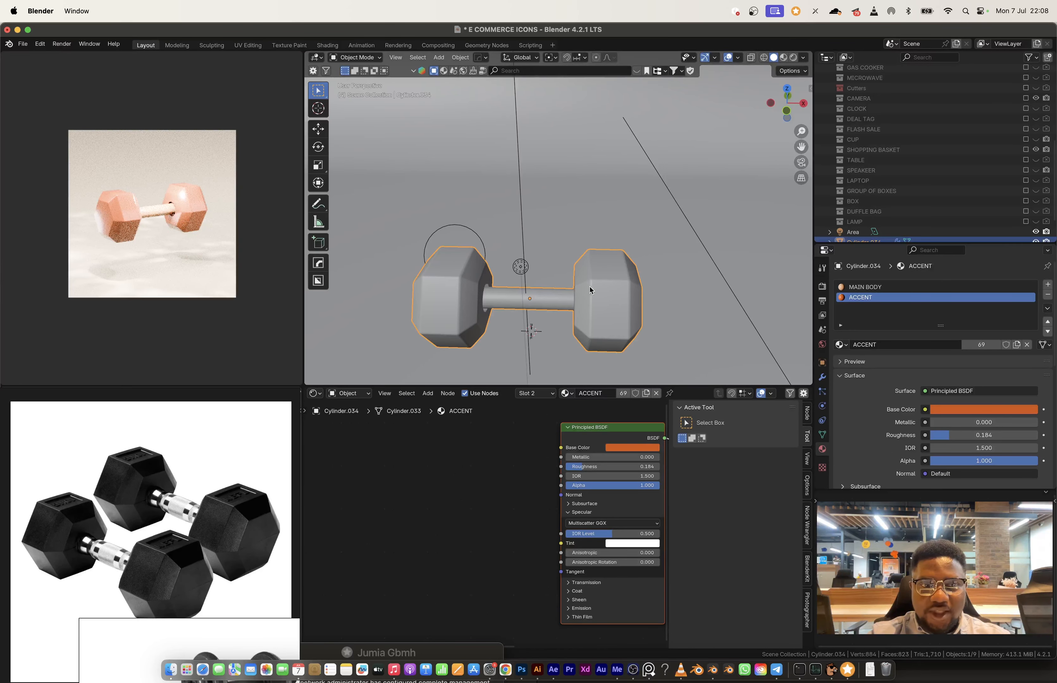
Step: Add one loop cut around the middle of the dumbbell's handle
middle_click_drag(589, 290, 606, 287)
key("Tab")
scroll(573, 296, "up", 3)
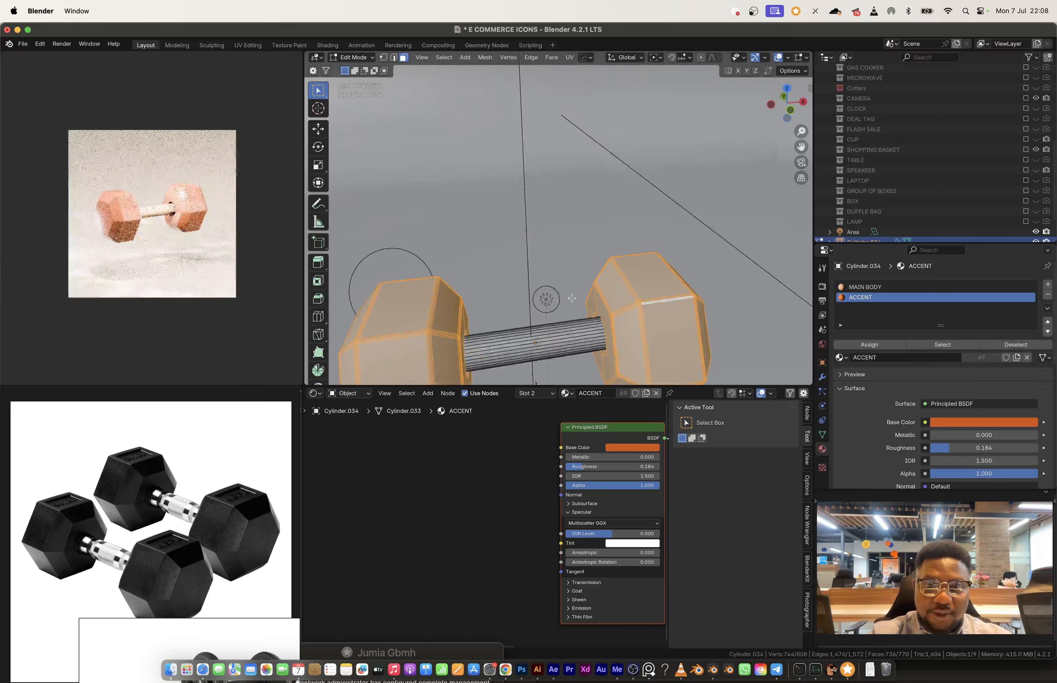
key("ctrl+r")
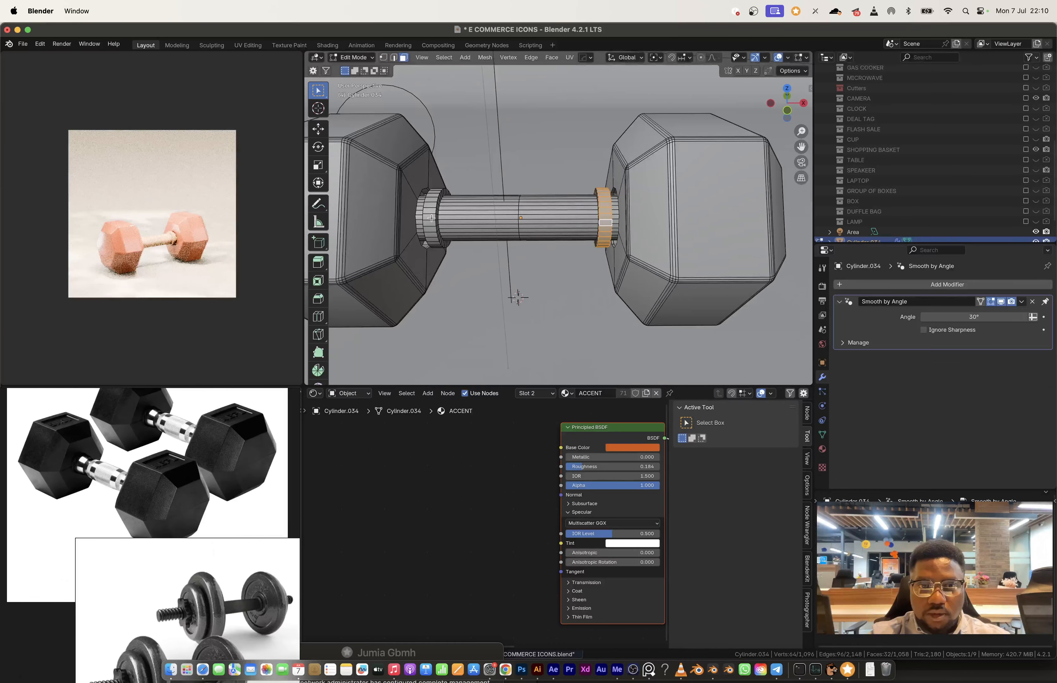
key("Tab")
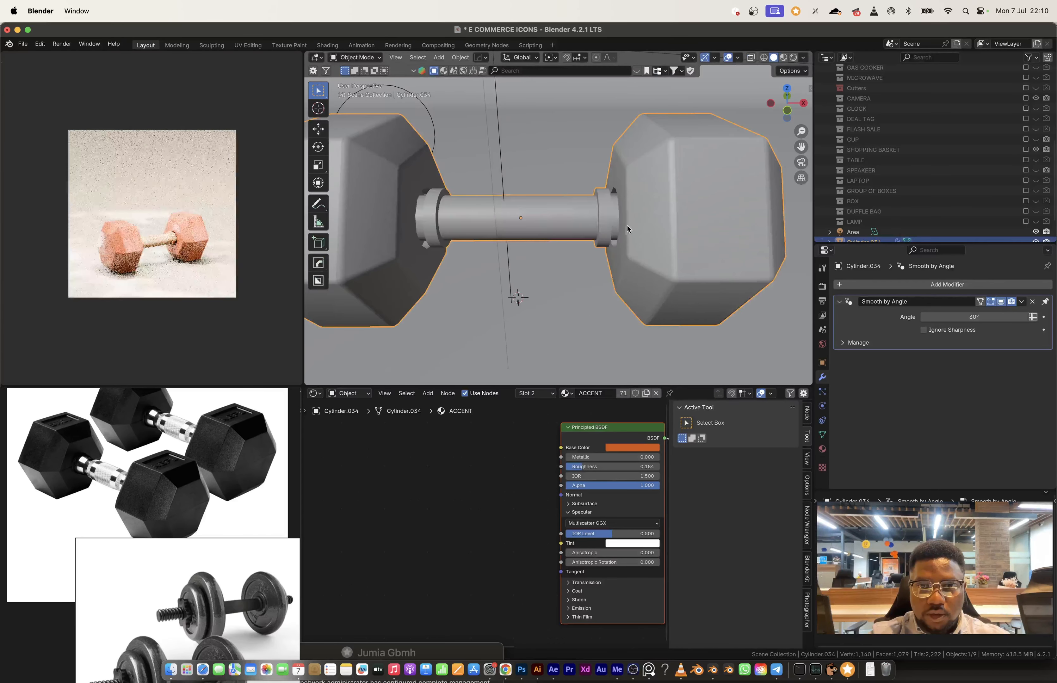
Step: Select the handle's linked geometry and scale it up along the X axis so its ends reach into the weights
key("Tab")
key("ctrl+l")
key("s")
key("x")
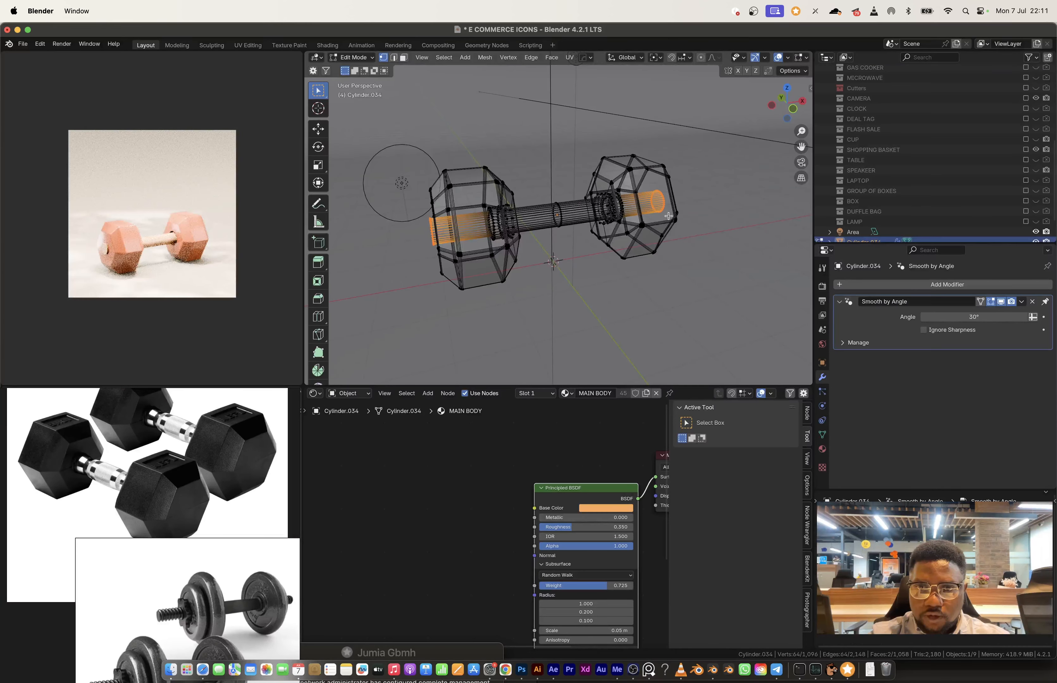
key("Tab")
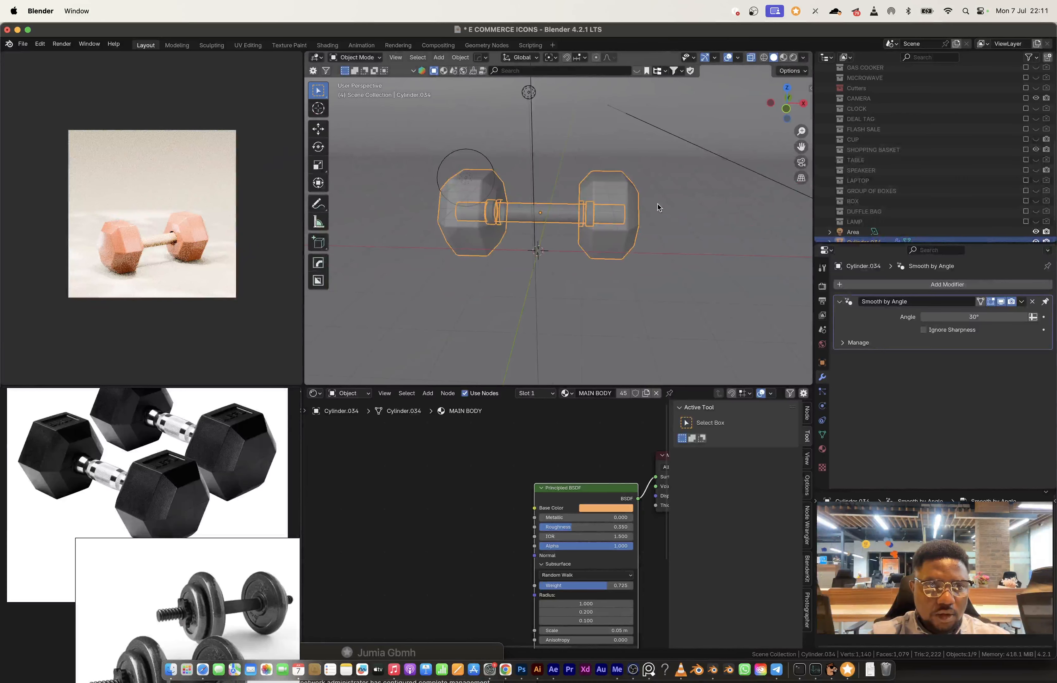
Step: Select the background plane instead of the dumbbell, render the image, and move the render window over the 3D view
left_click(681, 198)
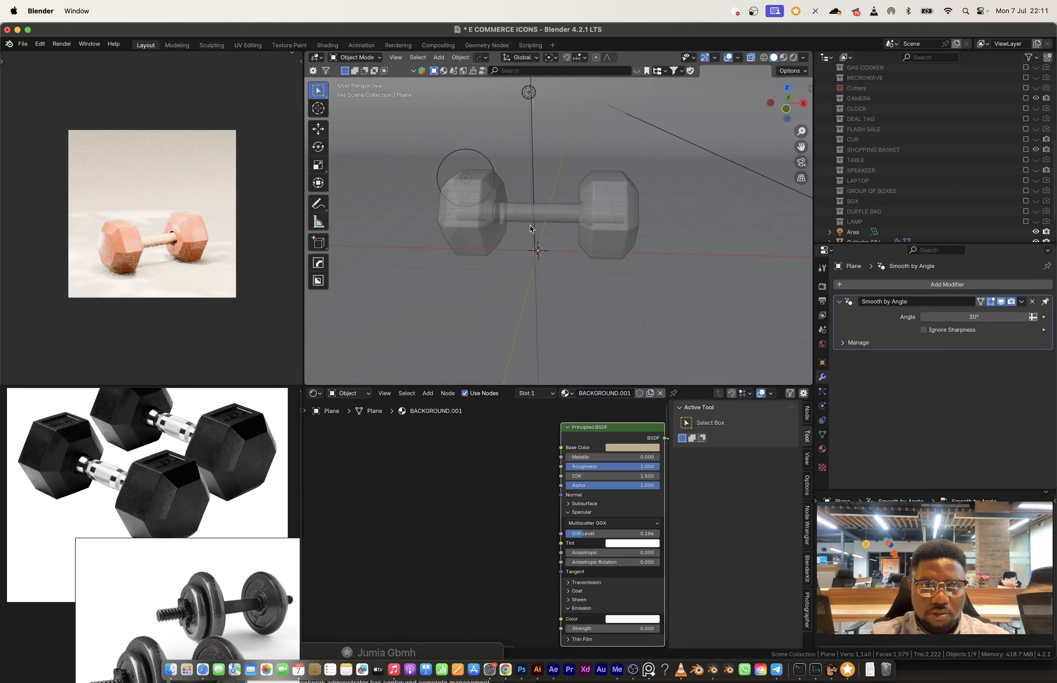
middle_click_drag(532, 229, 591, 231)
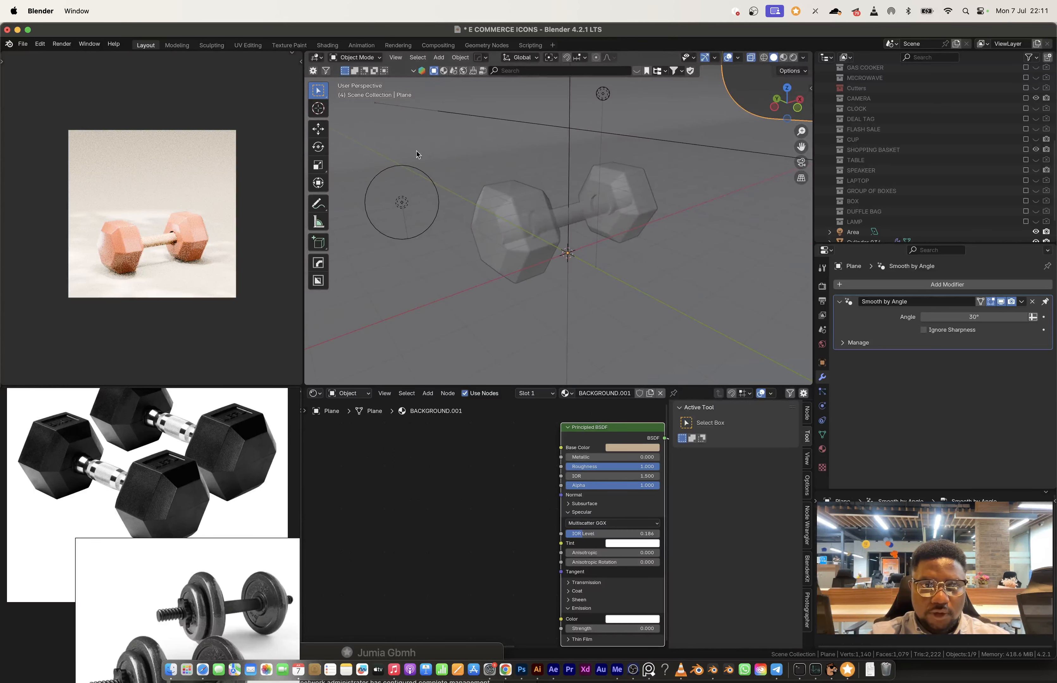
left_click(62, 44)
left_click(84, 56)
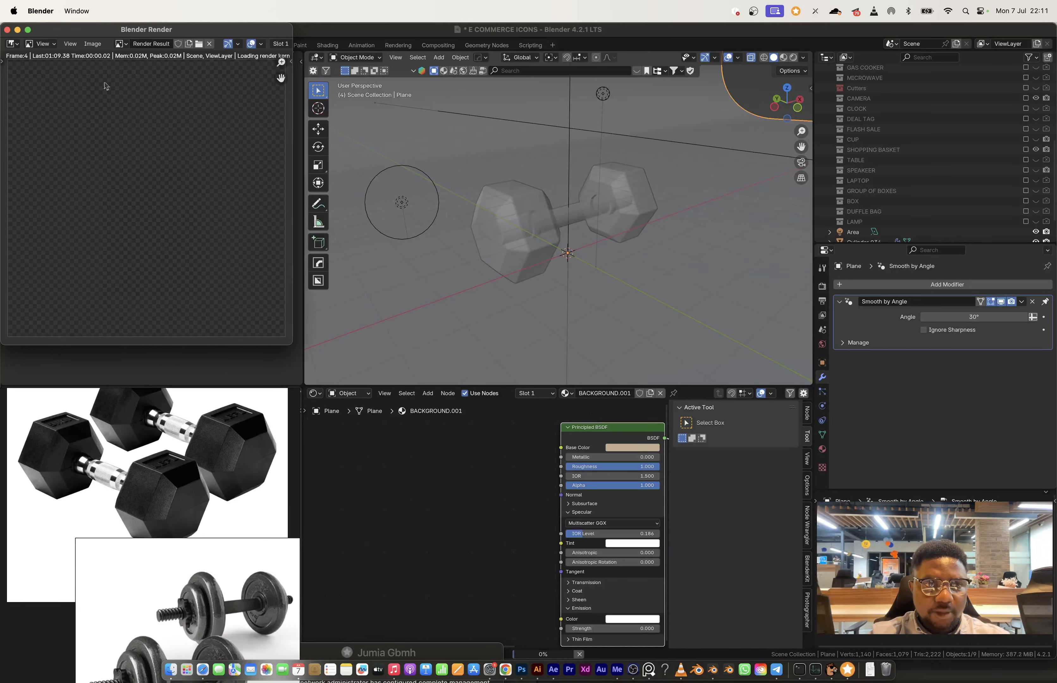
left_click_drag(73, 29, 444, 102)
left_click_drag(142, 471, 213, 510)
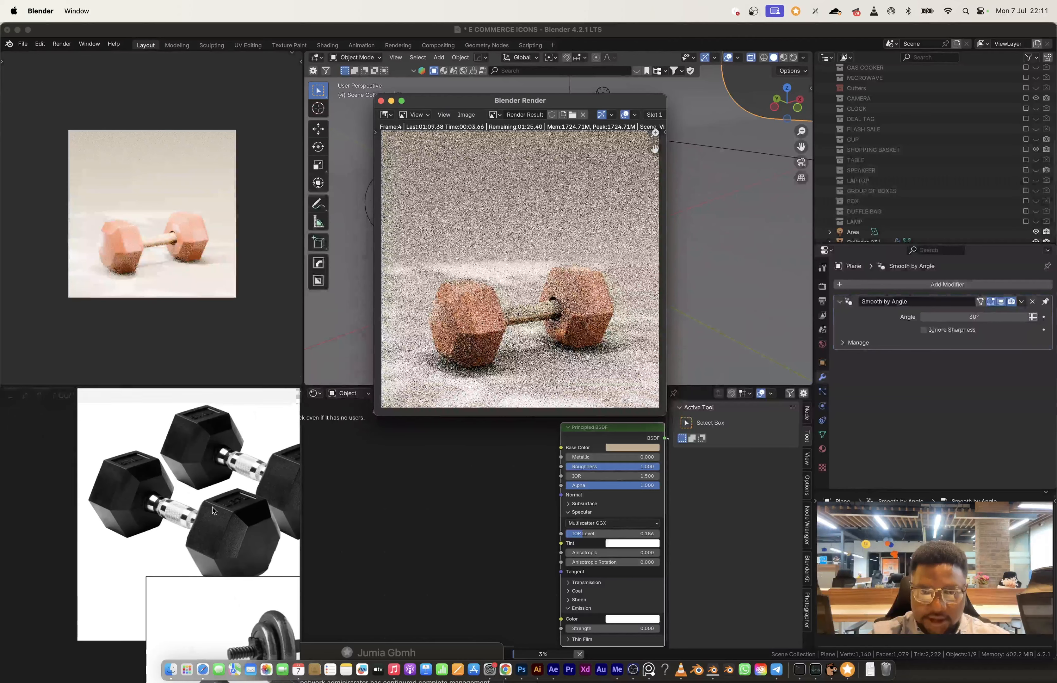